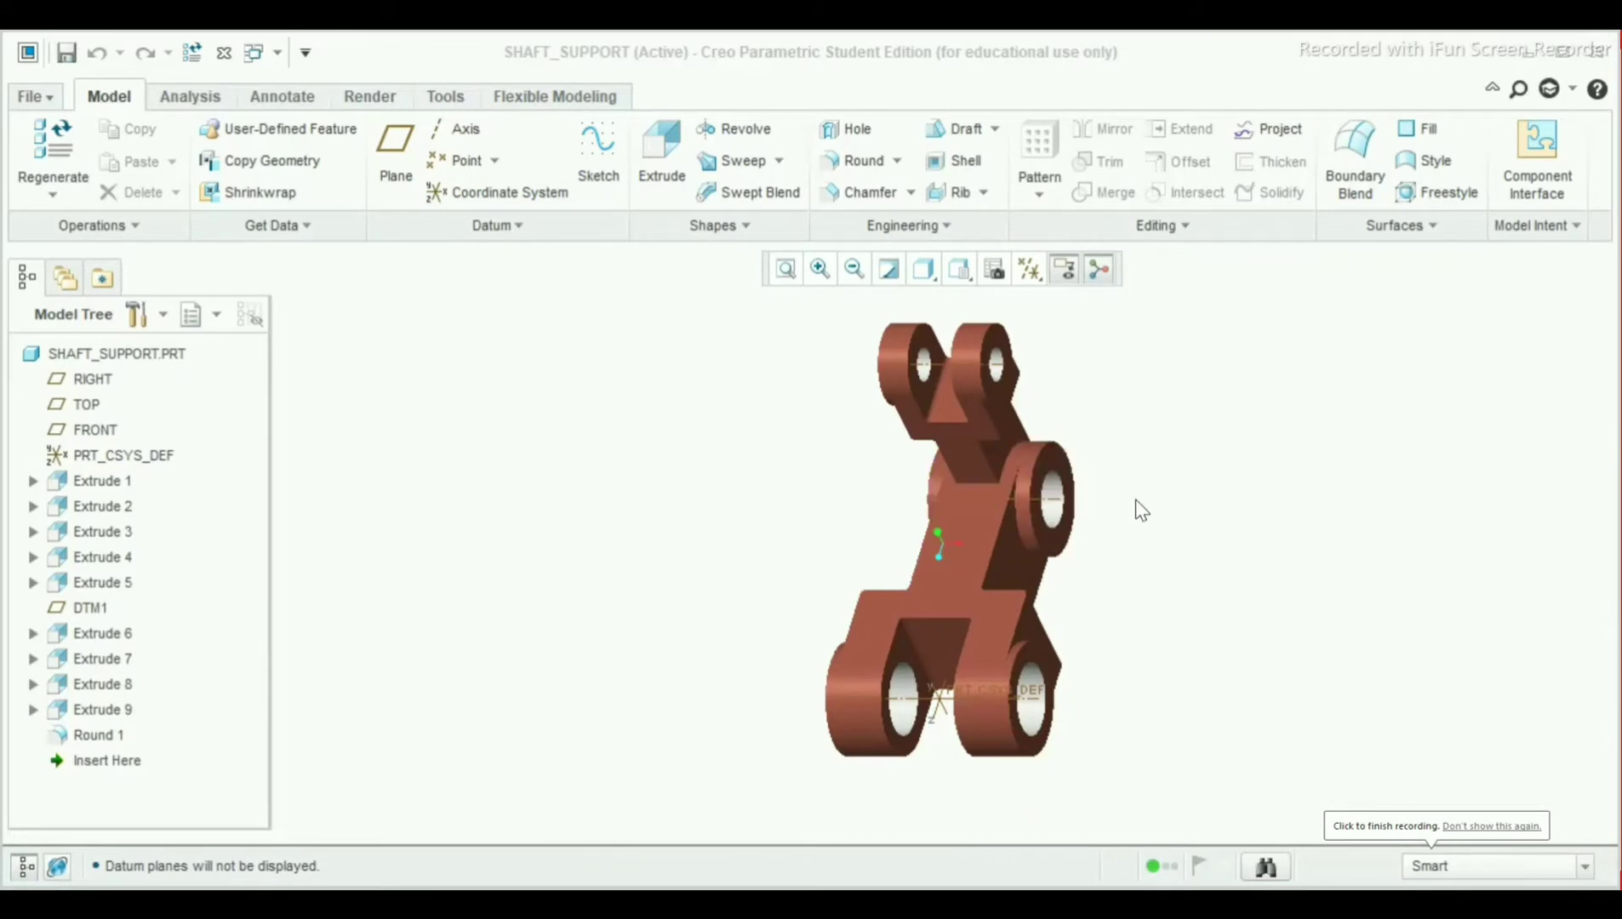
# Examine the finished shaft support model from several viewing angles
pyautogui.moveTo(1143, 474)
pyautogui.mouseDown(button='middle')
pyautogui.moveTo(1074, 547)
pyautogui.moveTo(1161, 434)
pyautogui.moveTo(1149, 466)
pyautogui.mouseUp(button='middle')
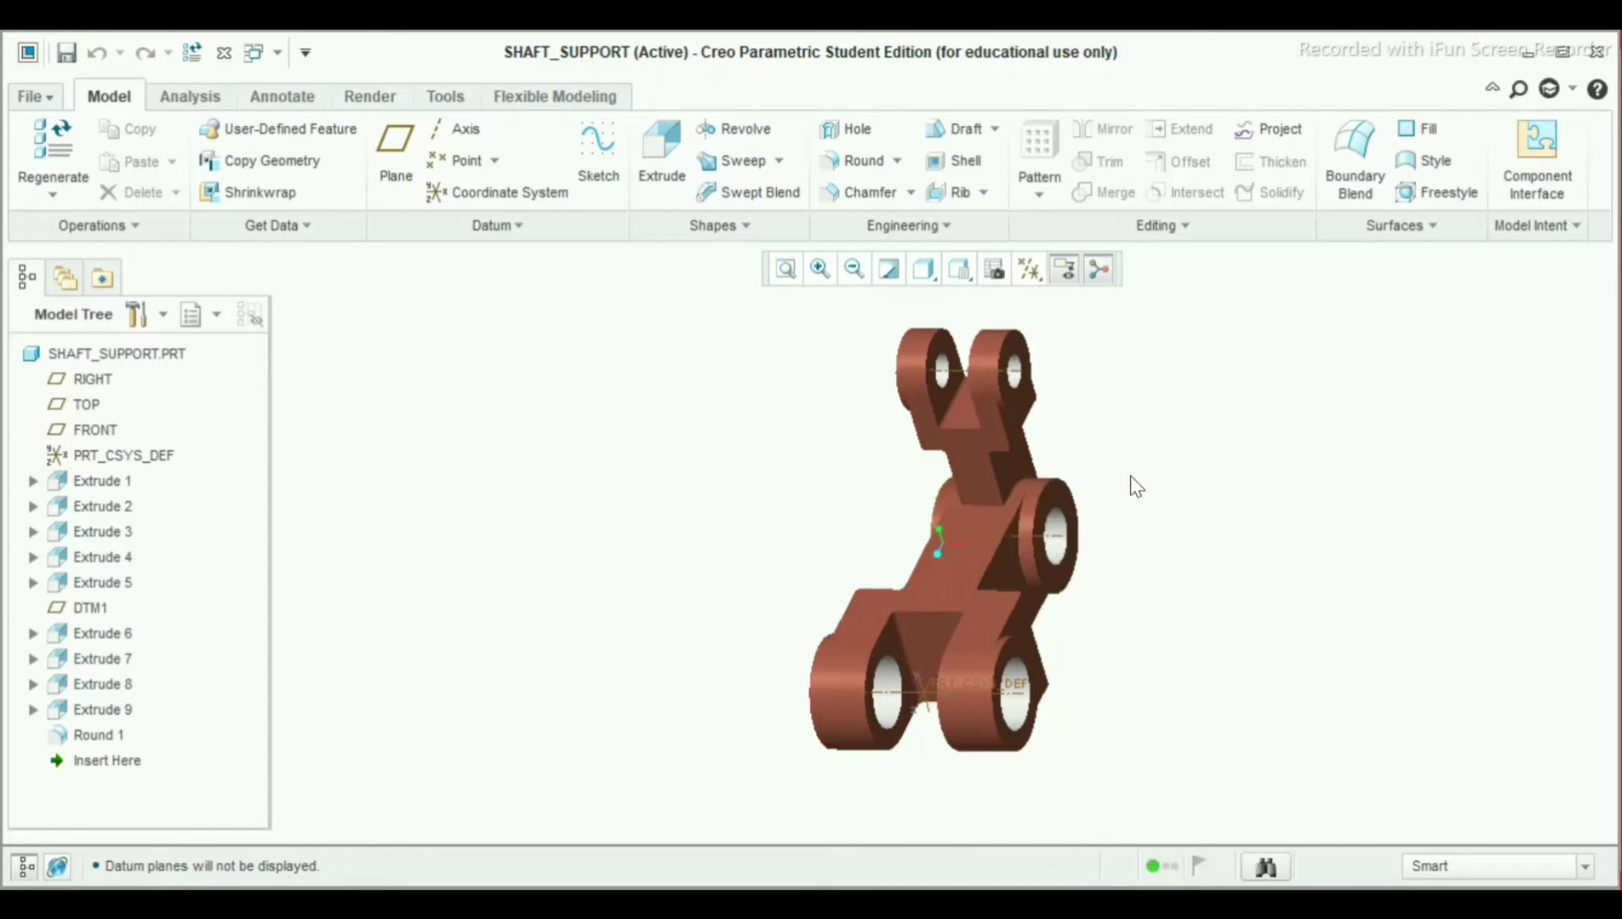
pyautogui.moveTo(1132, 477); pyautogui.dragTo(1089, 482, button='middle')
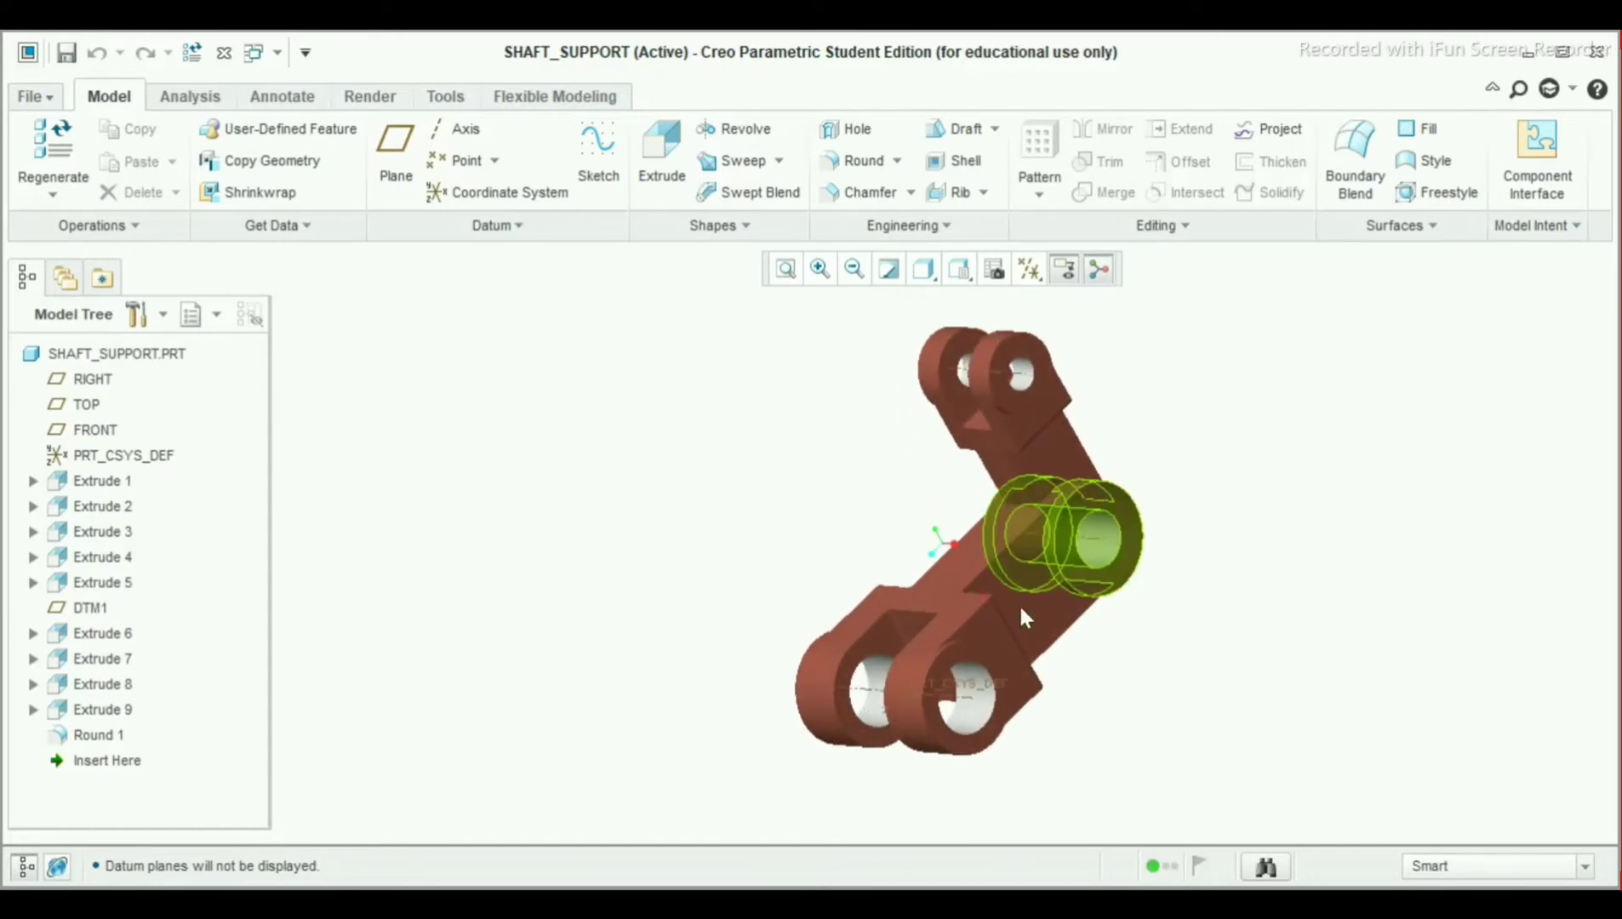
pyautogui.scroll(-3, 1123, 417)
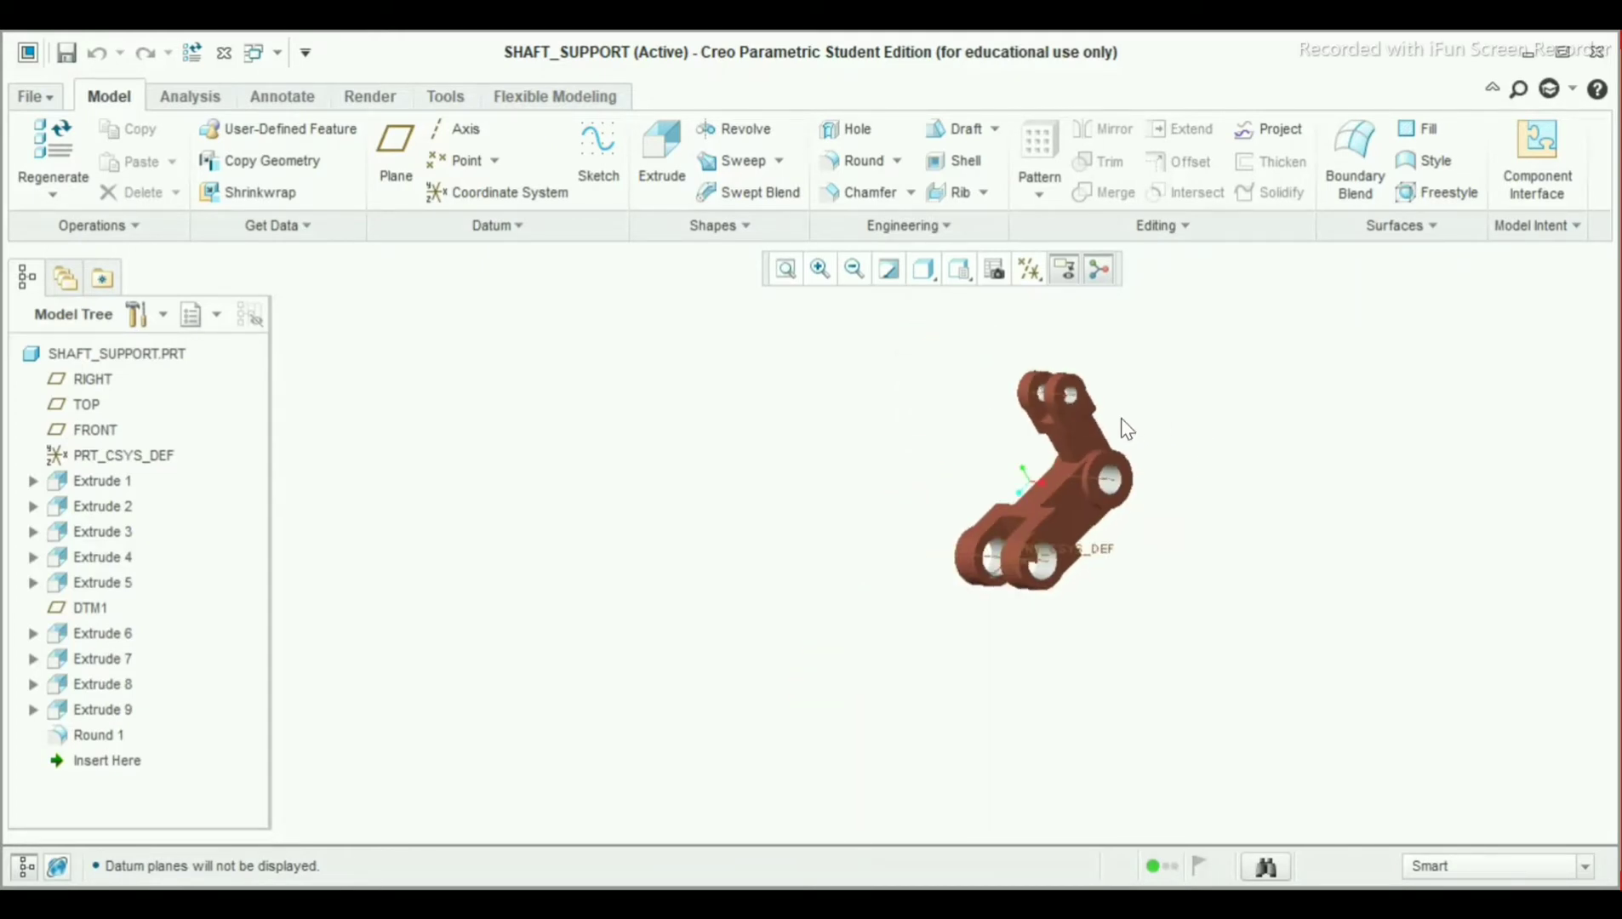
pyautogui.click(787, 271)
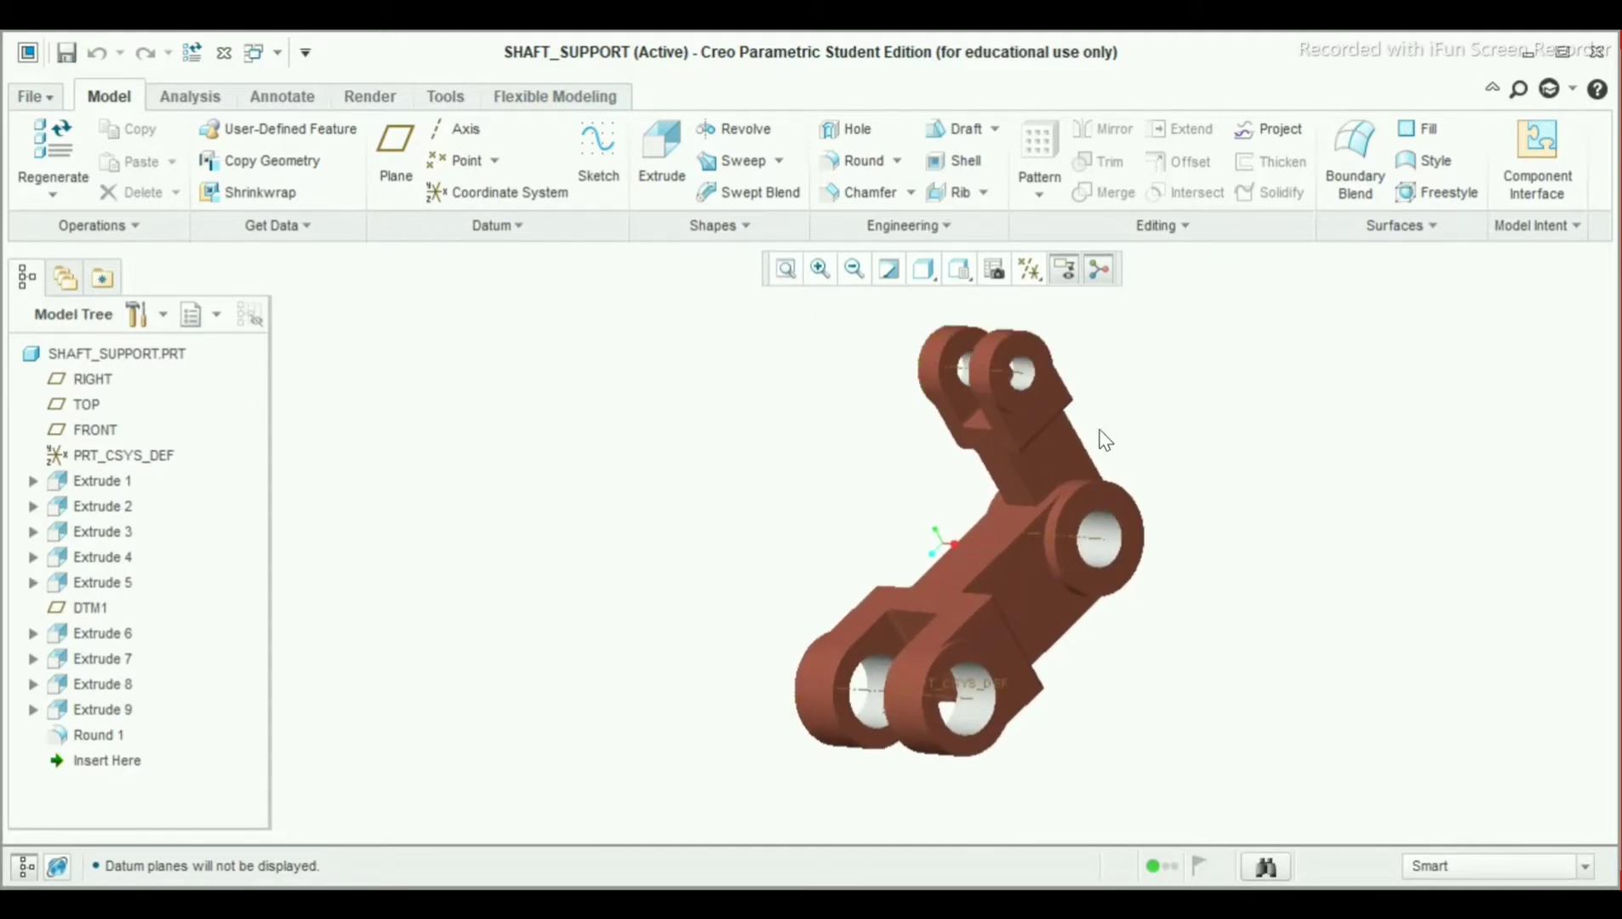
pyautogui.moveTo(1200, 509); pyautogui.dragTo(1213, 561, button='middle')
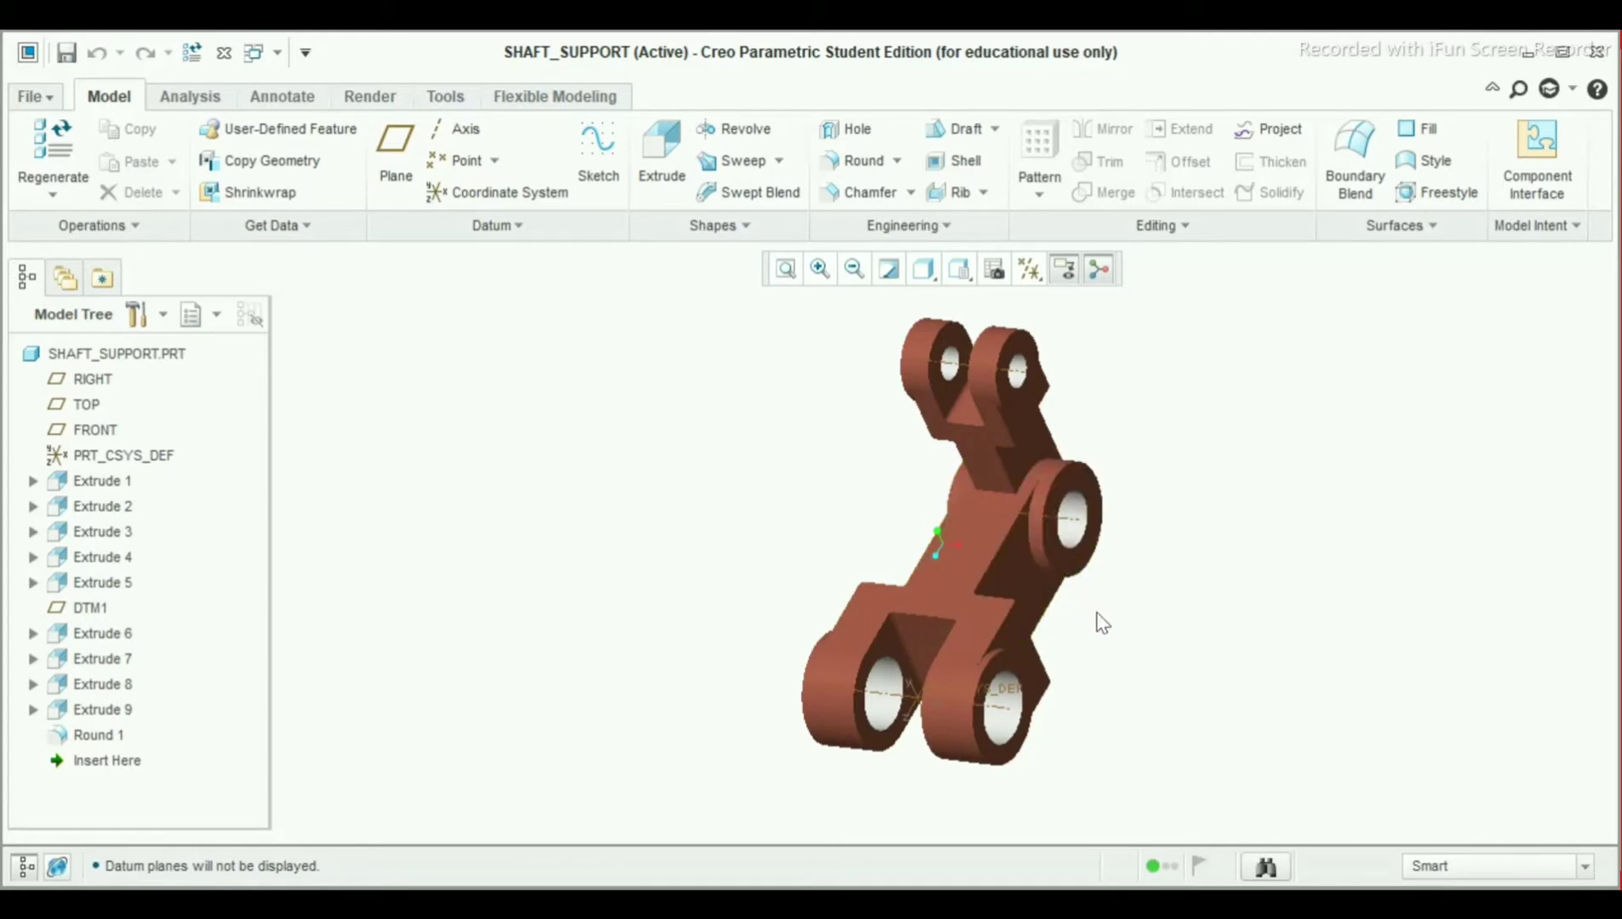
pyautogui.moveTo(1101, 590)
pyautogui.mouseDown(button='middle')
pyautogui.moveTo(982, 616)
pyautogui.moveTo(930, 662)
pyautogui.moveTo(1041, 566)
pyautogui.moveTo(1115, 663)
pyautogui.moveTo(1091, 738)
pyautogui.moveTo(1184, 540)
pyautogui.moveTo(1089, 477)
pyautogui.moveTo(1140, 518)
pyautogui.moveTo(1046, 503)
pyautogui.moveTo(1089, 499)
pyautogui.moveTo(1129, 528)
pyautogui.mouseUp(button='middle')
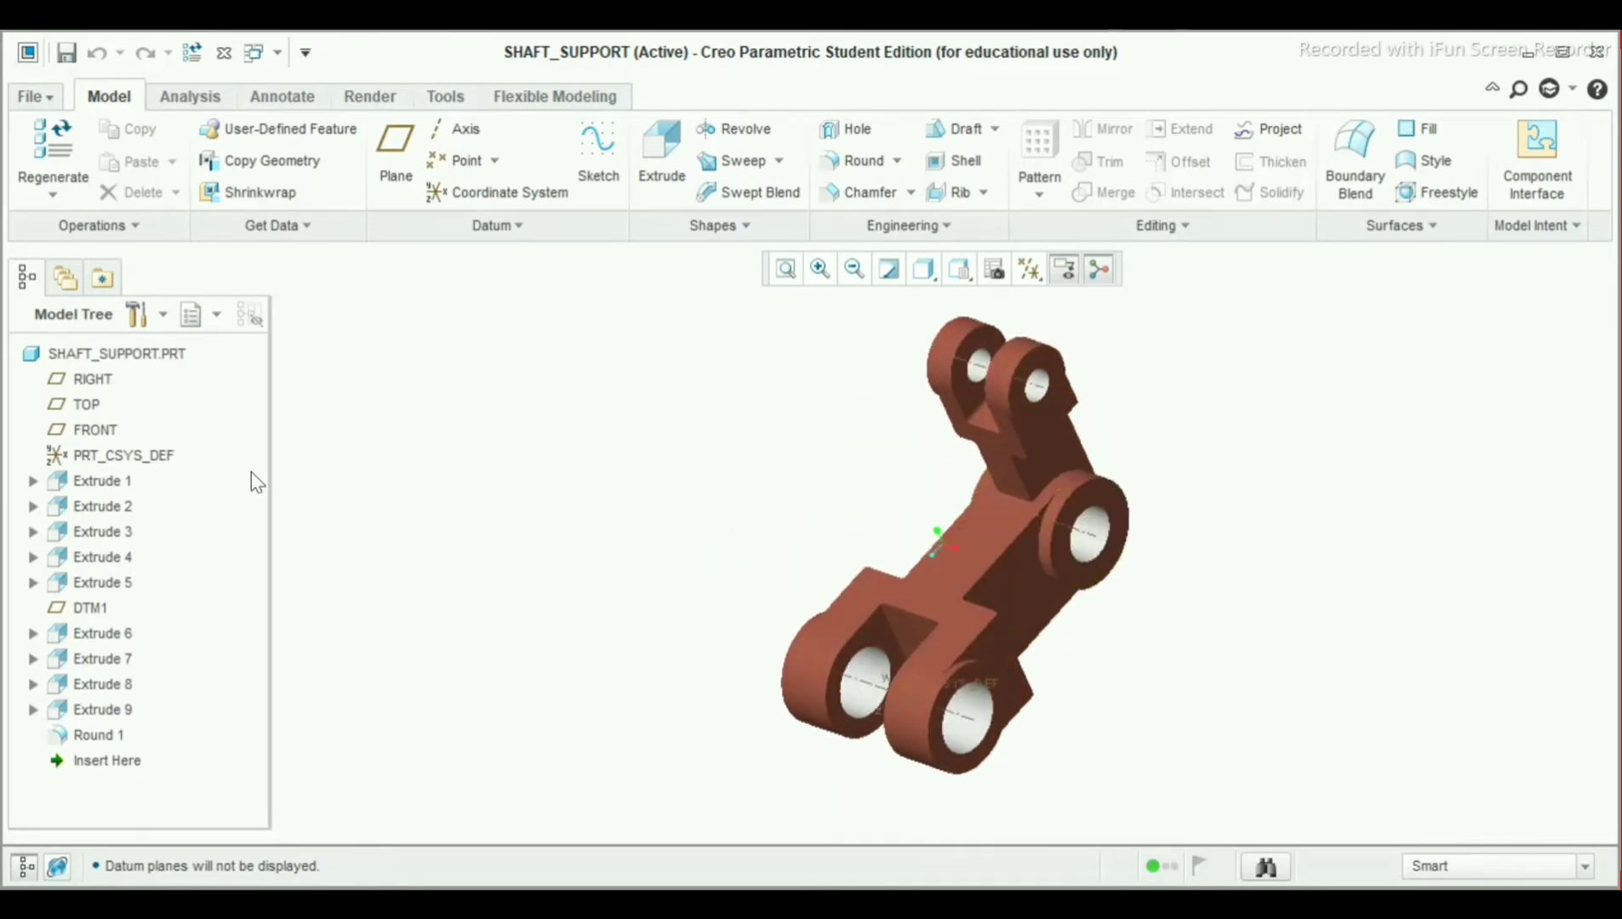
# Create a new solid part from the mmns_part_solid template instead of the default one, keeping its default name, and maximize its window
pyautogui.click(42, 104)
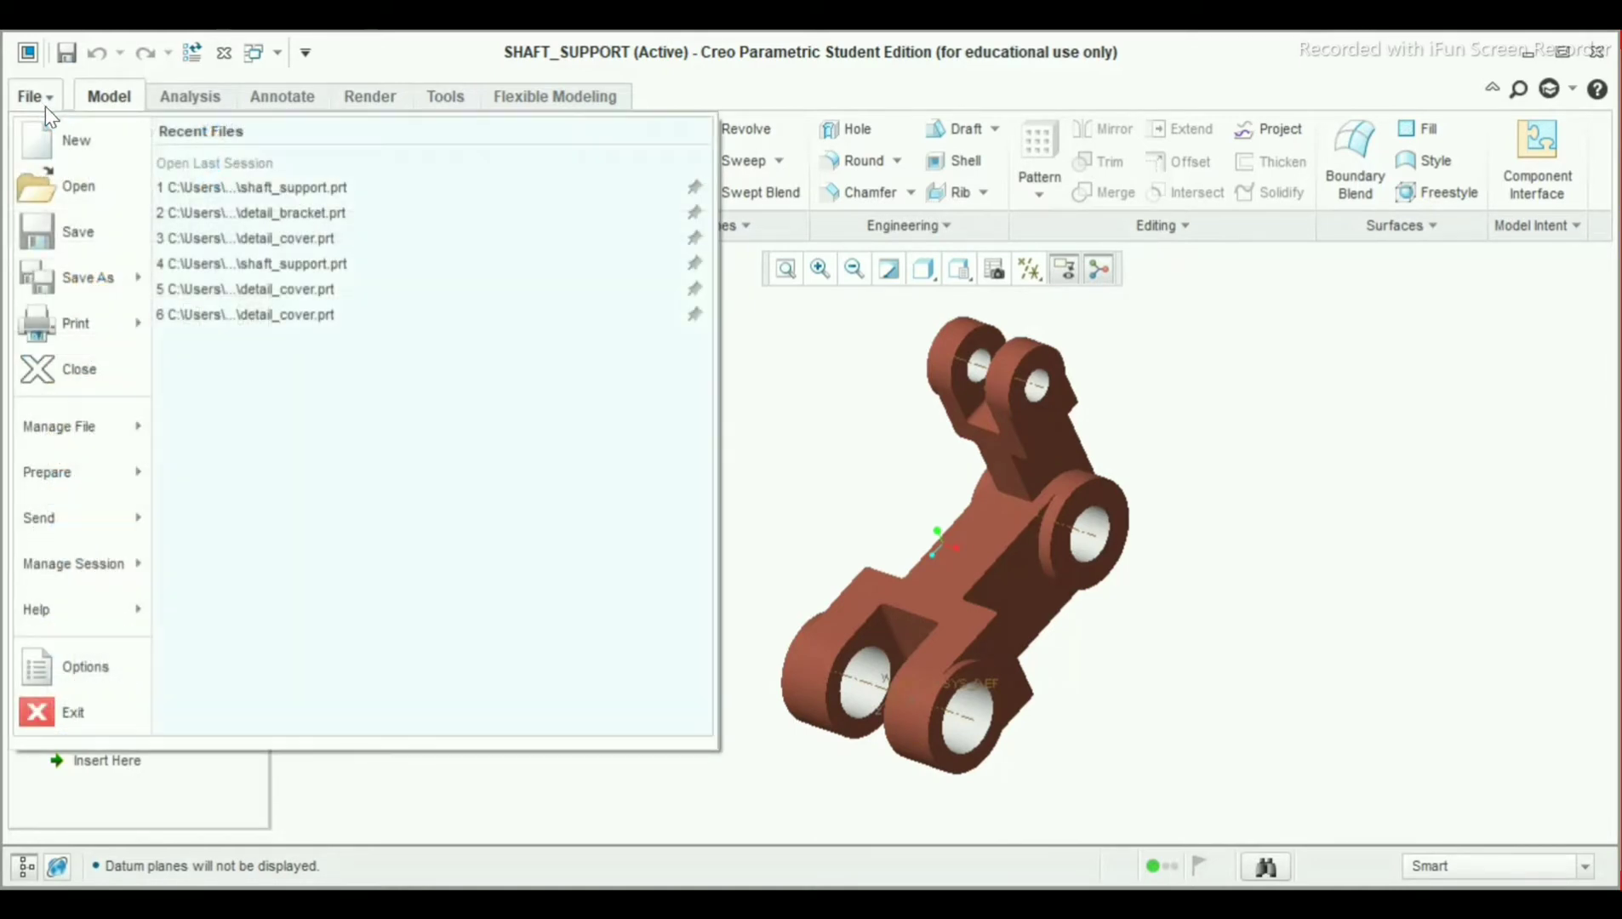
pyautogui.click(68, 136)
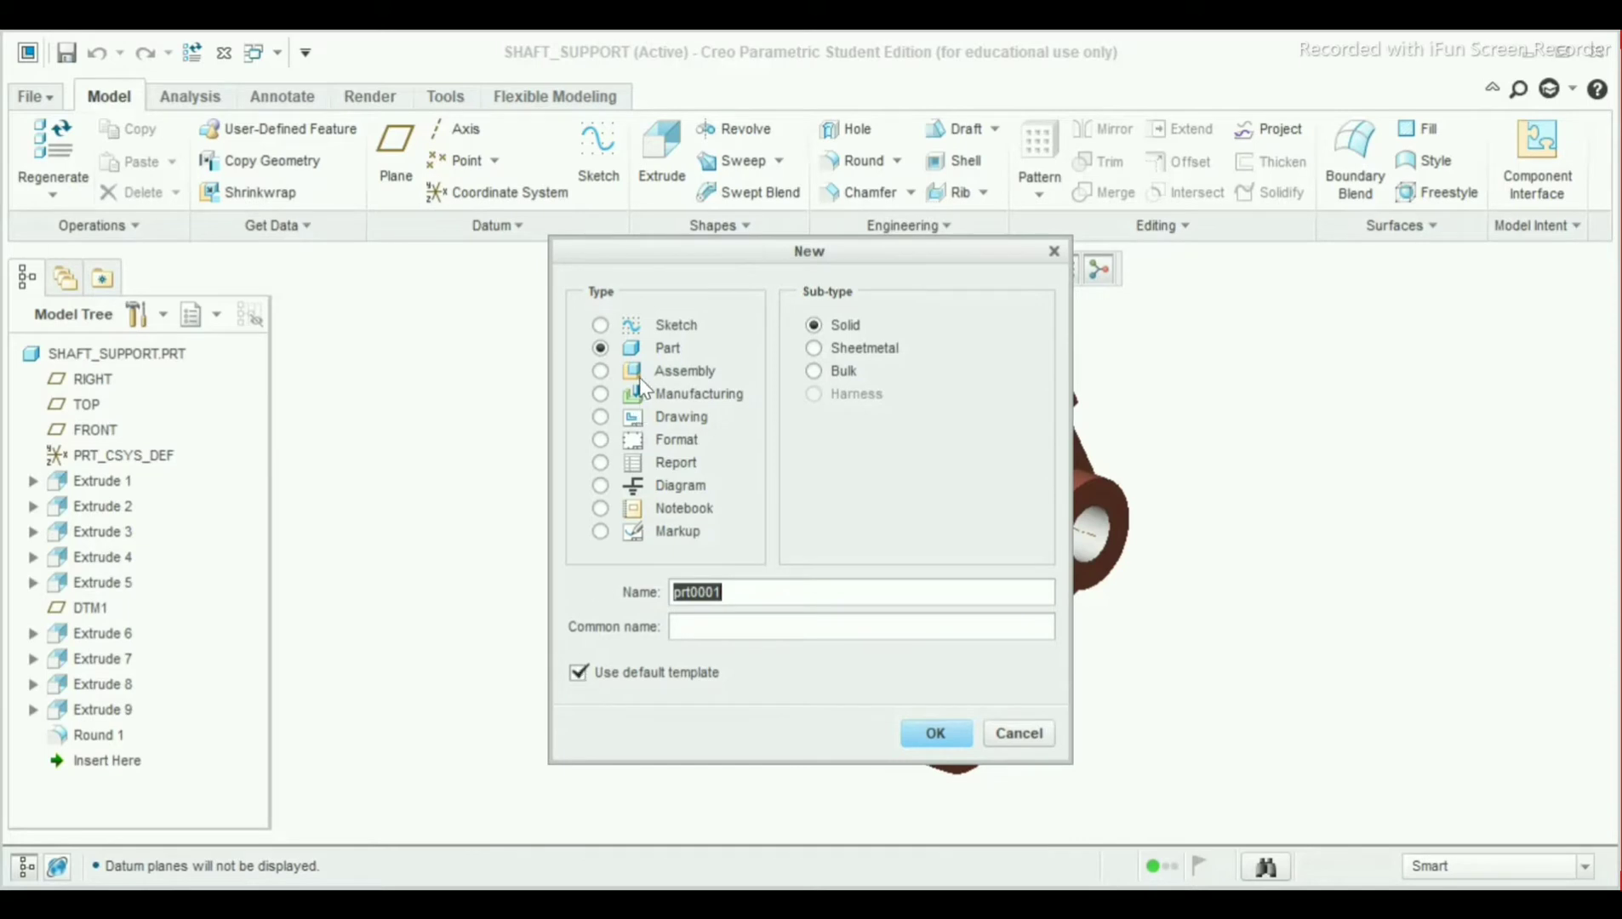
pyautogui.click(578, 674)
pyautogui.click(930, 733)
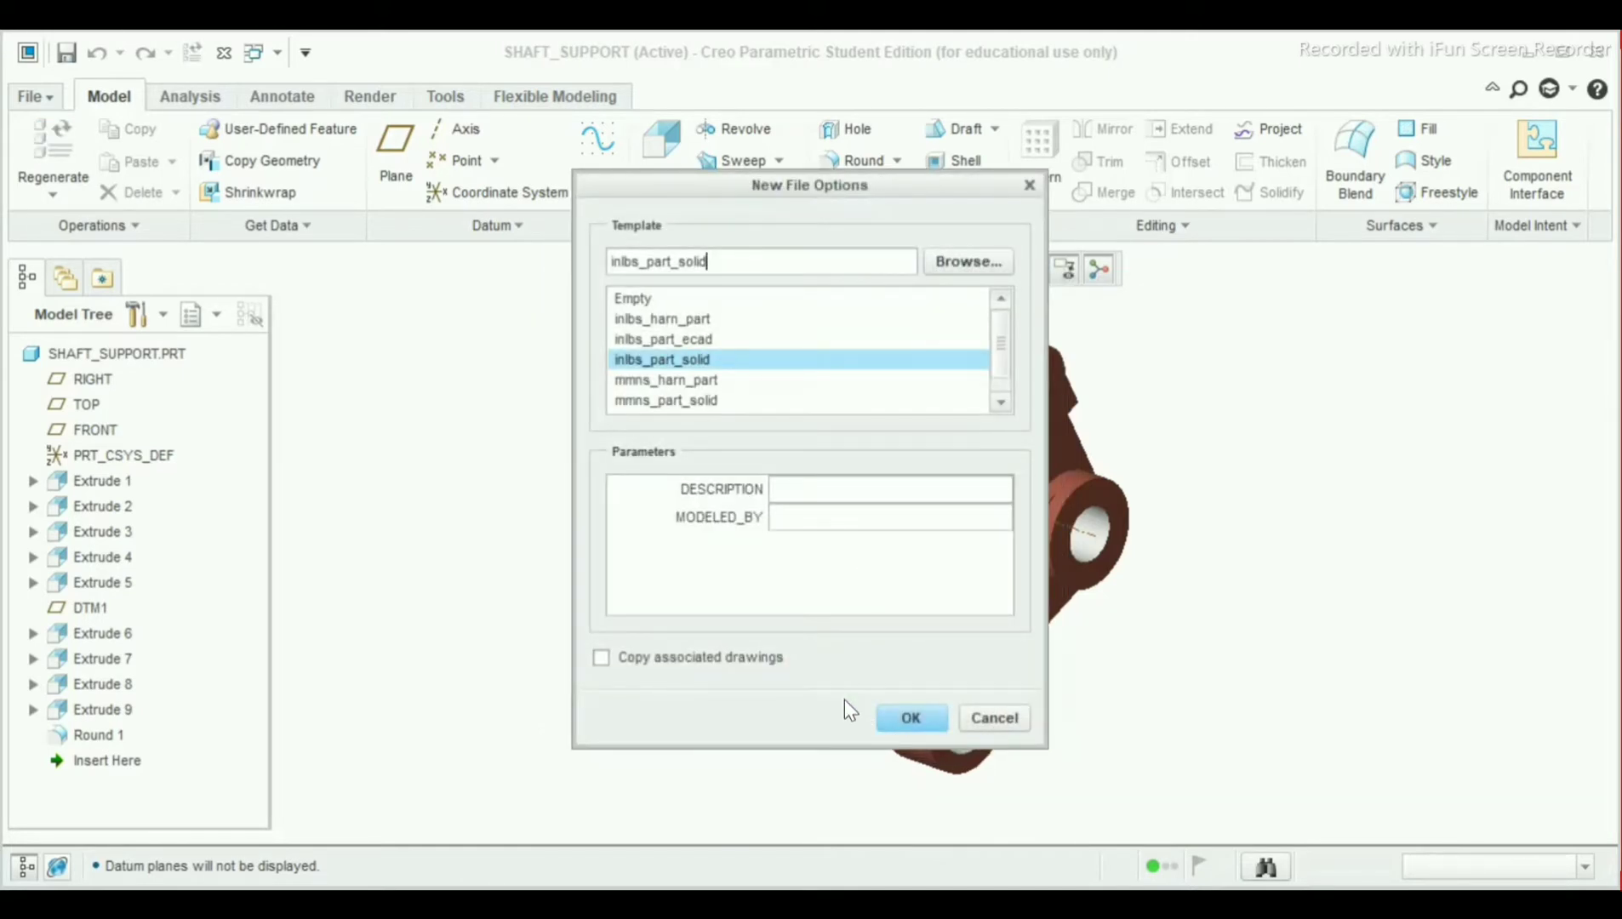
pyautogui.click(629, 401)
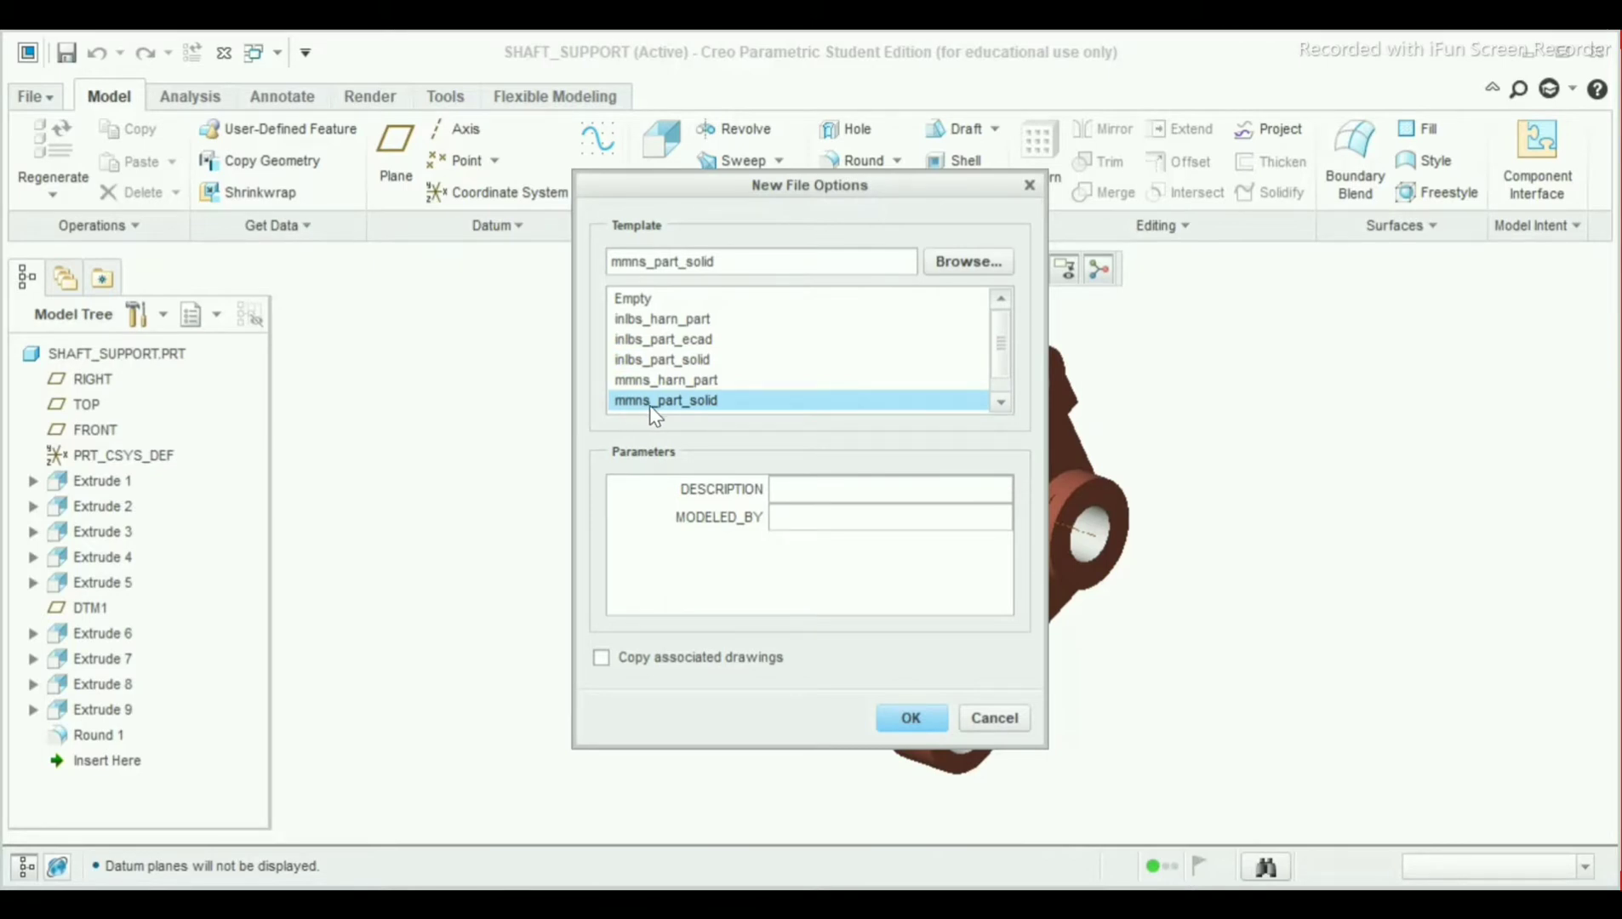
pyautogui.click(895, 725)
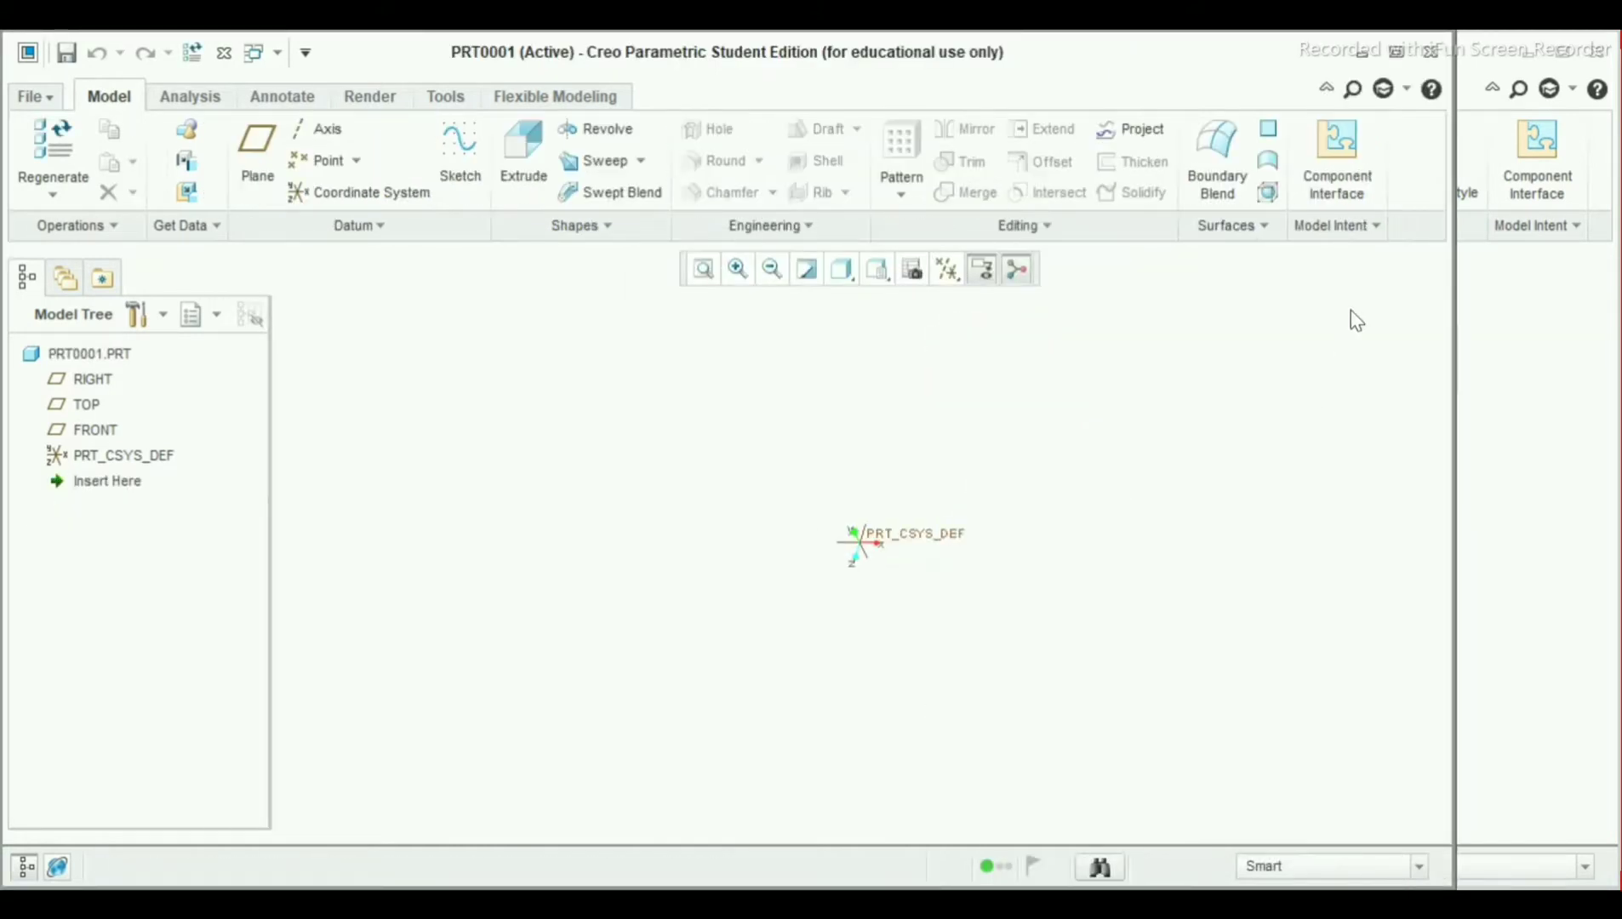
pyautogui.click(1396, 51)
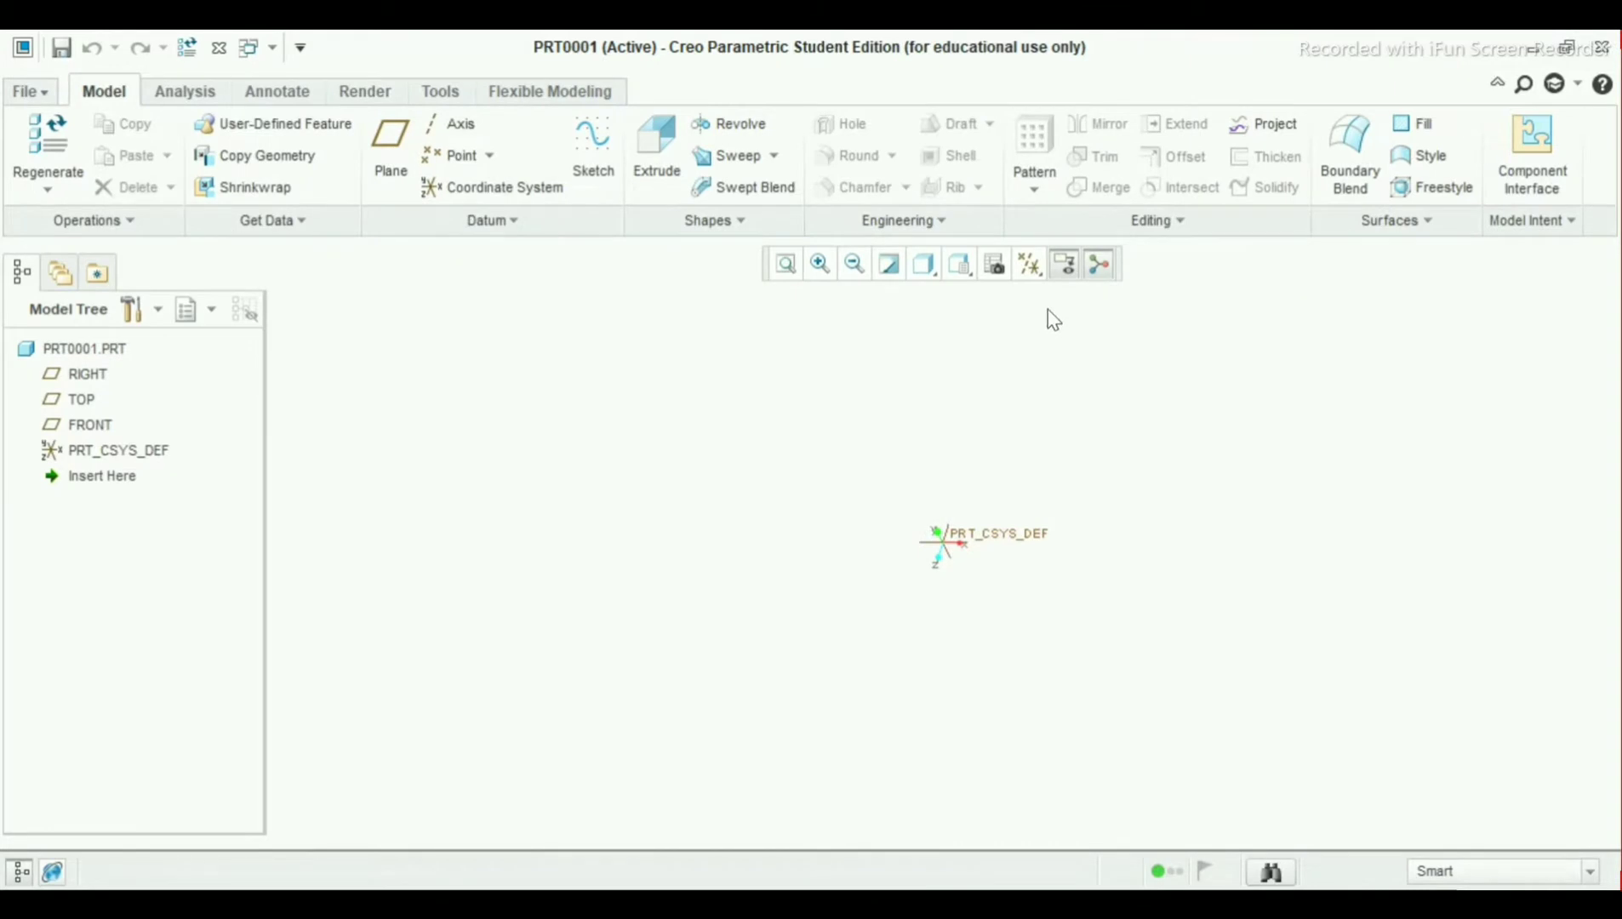
# Show the datum planes and start an Extrude sketch on the FRONT plane
pyautogui.click(1030, 265)
pyautogui.click(1052, 409)
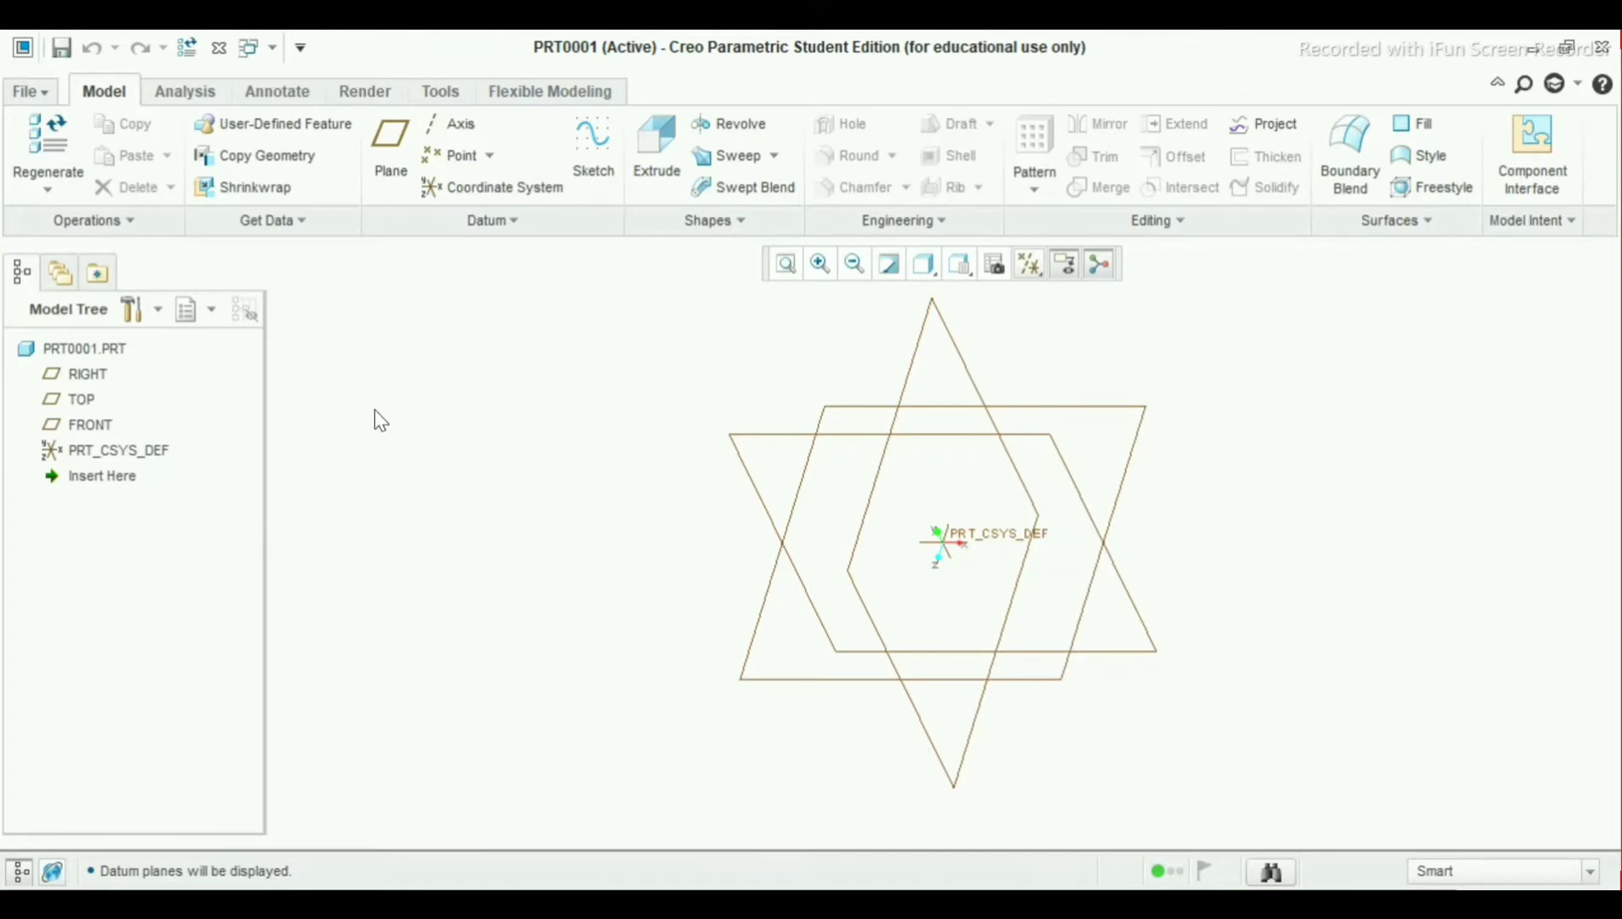
pyautogui.click(85, 426)
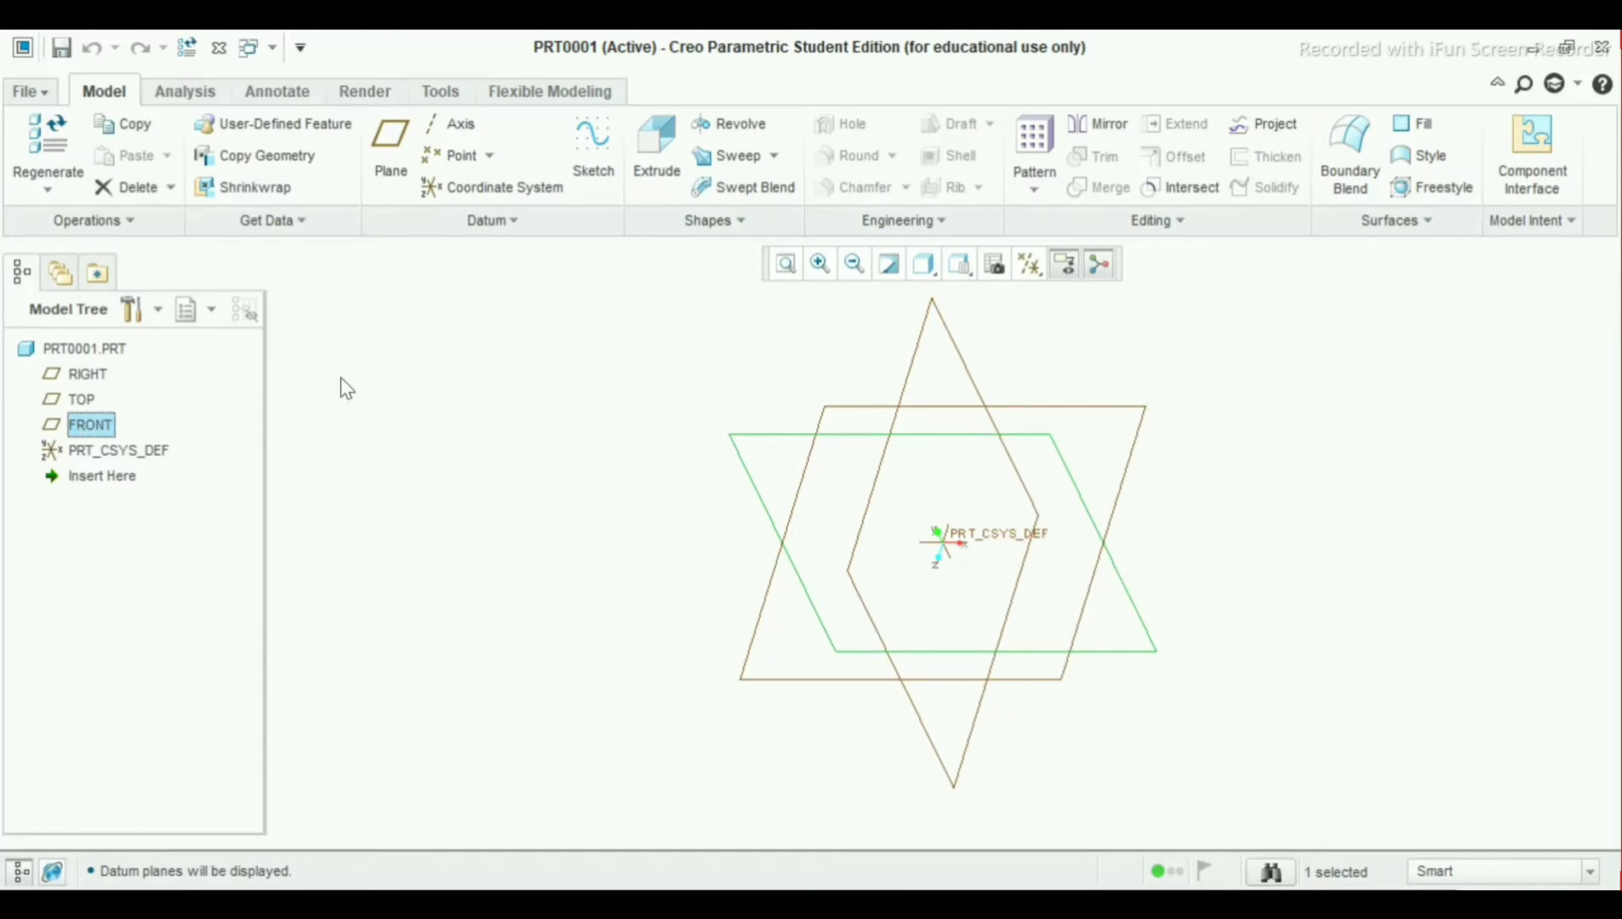
pyautogui.click(658, 154)
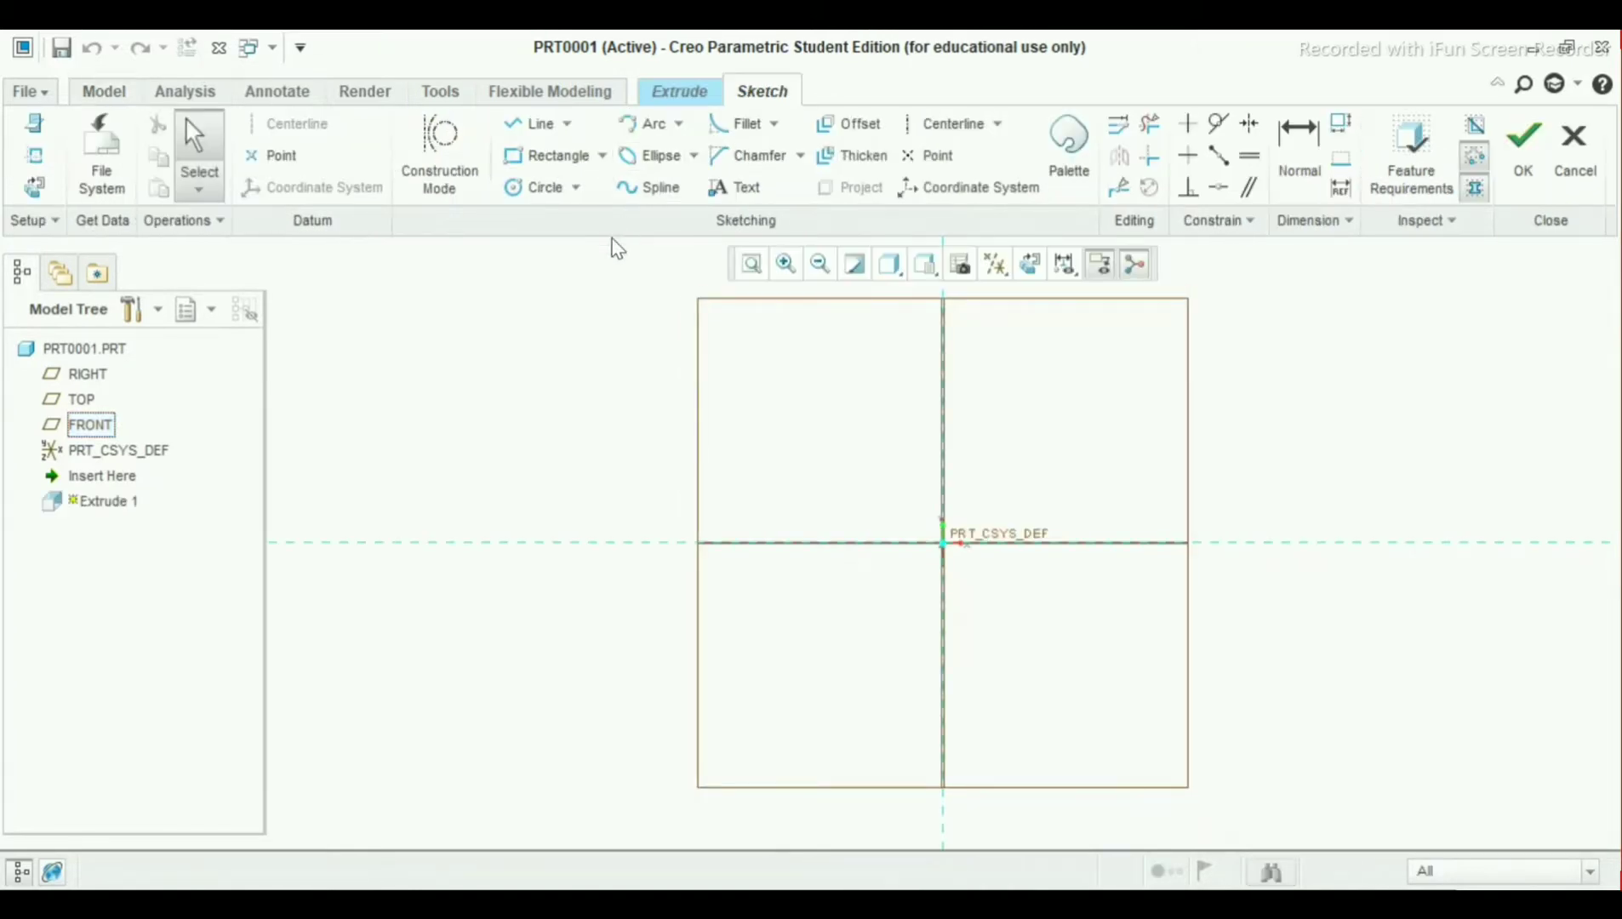
# Sketch two concentric circles centred on the origin, about 240 mm and 172.5 mm in diameter
pyautogui.click(538, 187)
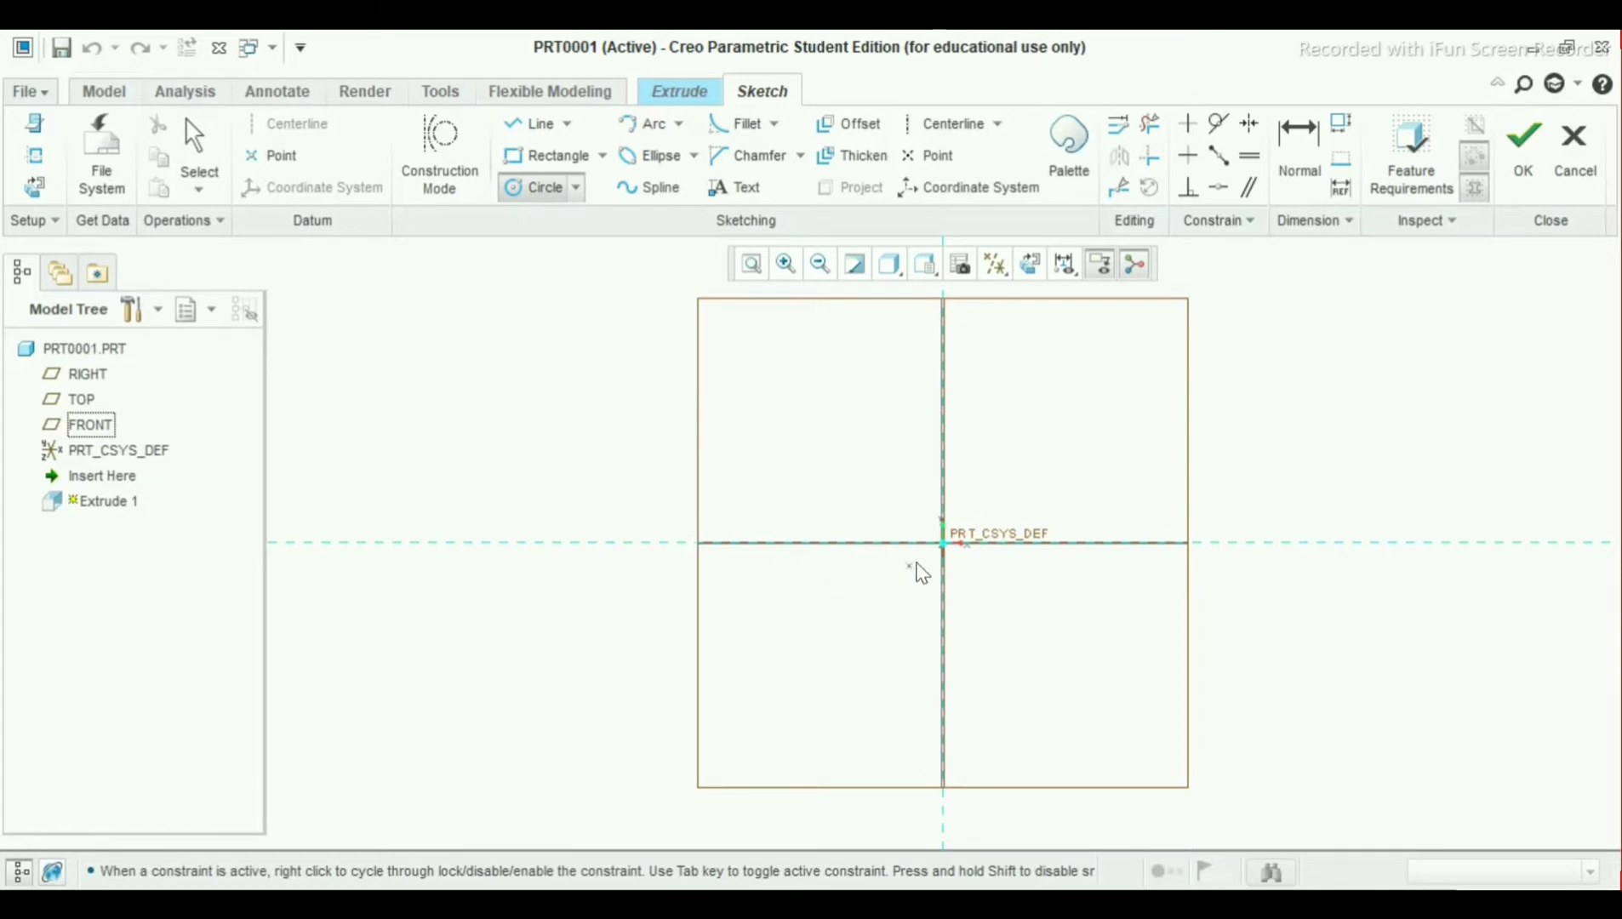
pyautogui.click(943, 542)
pyautogui.click(986, 654)
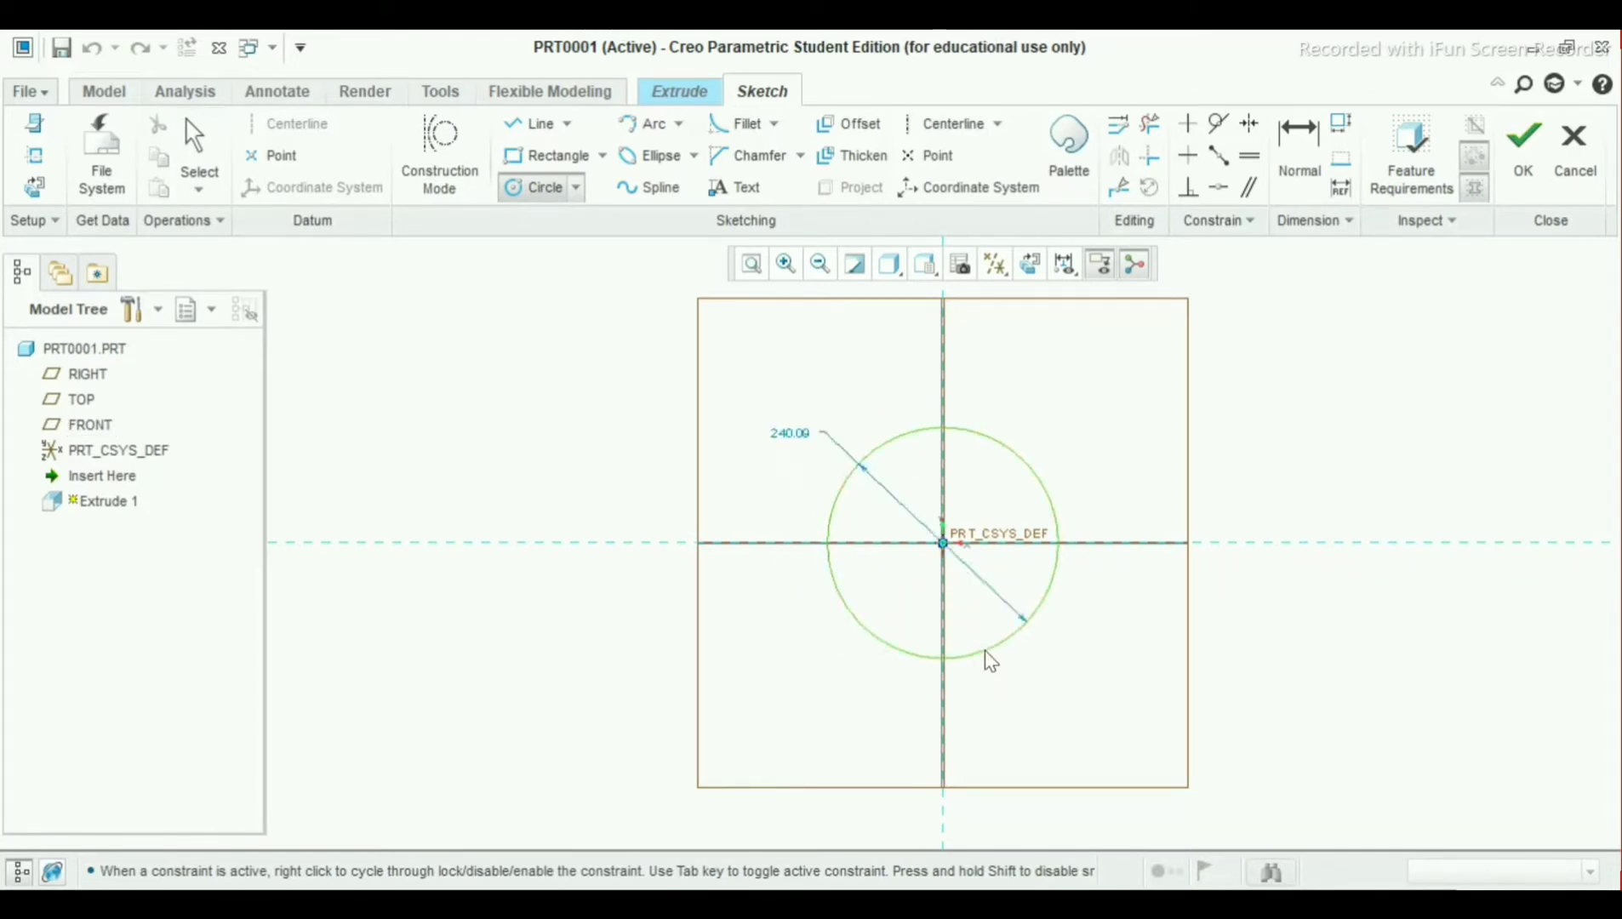
pyautogui.click(943, 543)
pyautogui.click(962, 624)
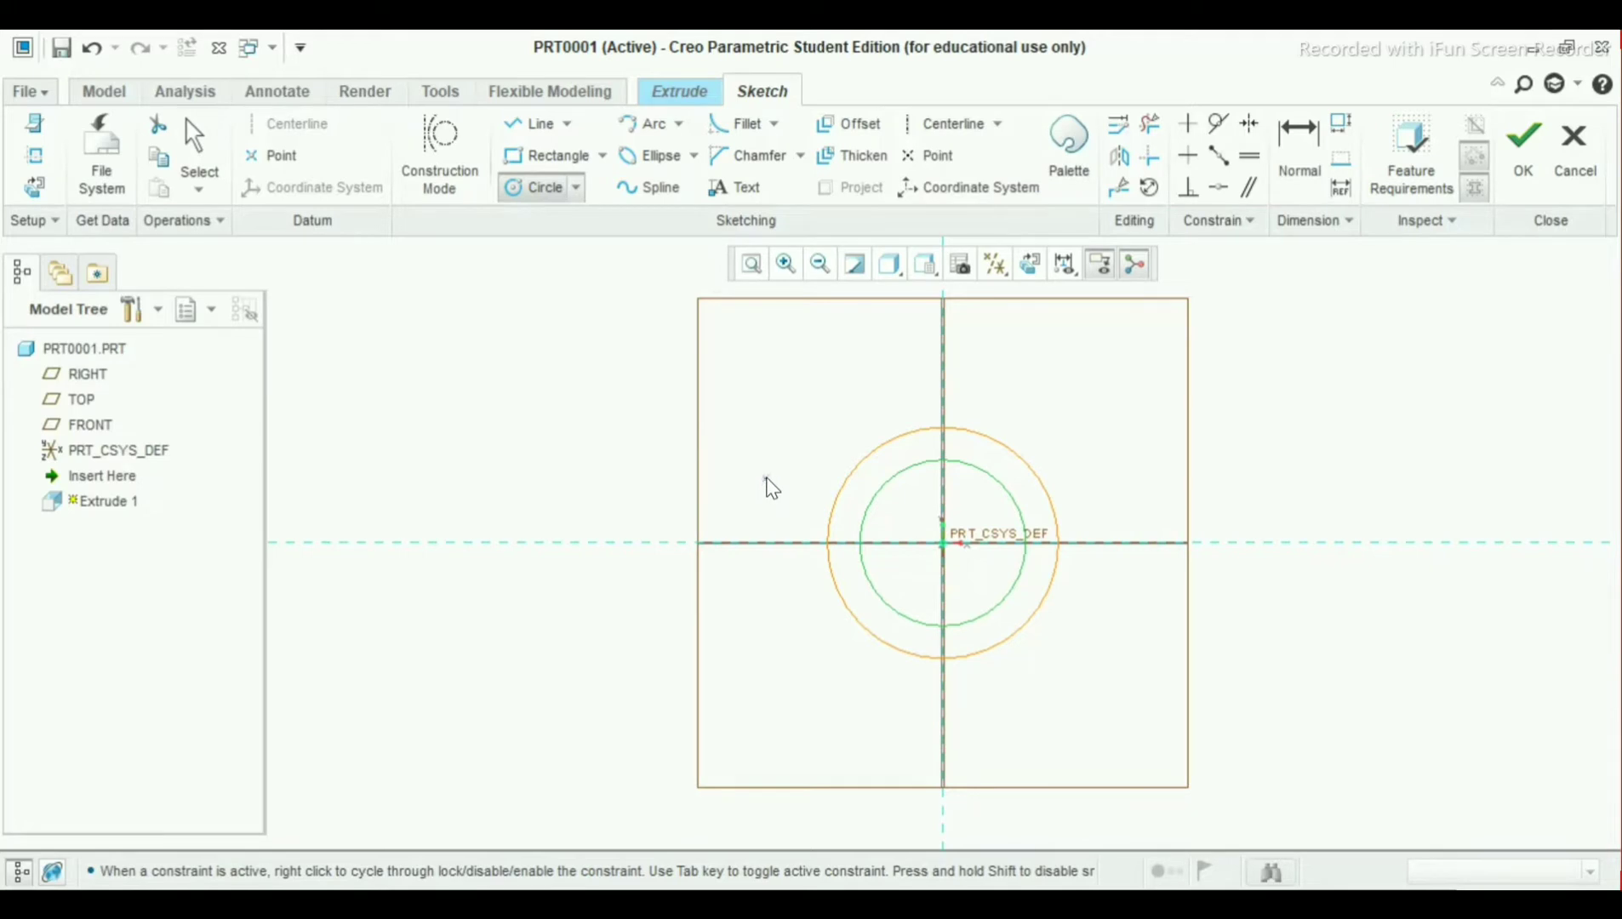
pyautogui.middleClick(768, 473)
# Move the outer circle's diameter dimension clear of the circles and set it to 50 mm
pyautogui.scroll(-1, 770, 471)
pyautogui.scroll(1, 923, 463)
pyautogui.scroll(-3, 906, 460)
pyautogui.scroll(2, 904, 475)
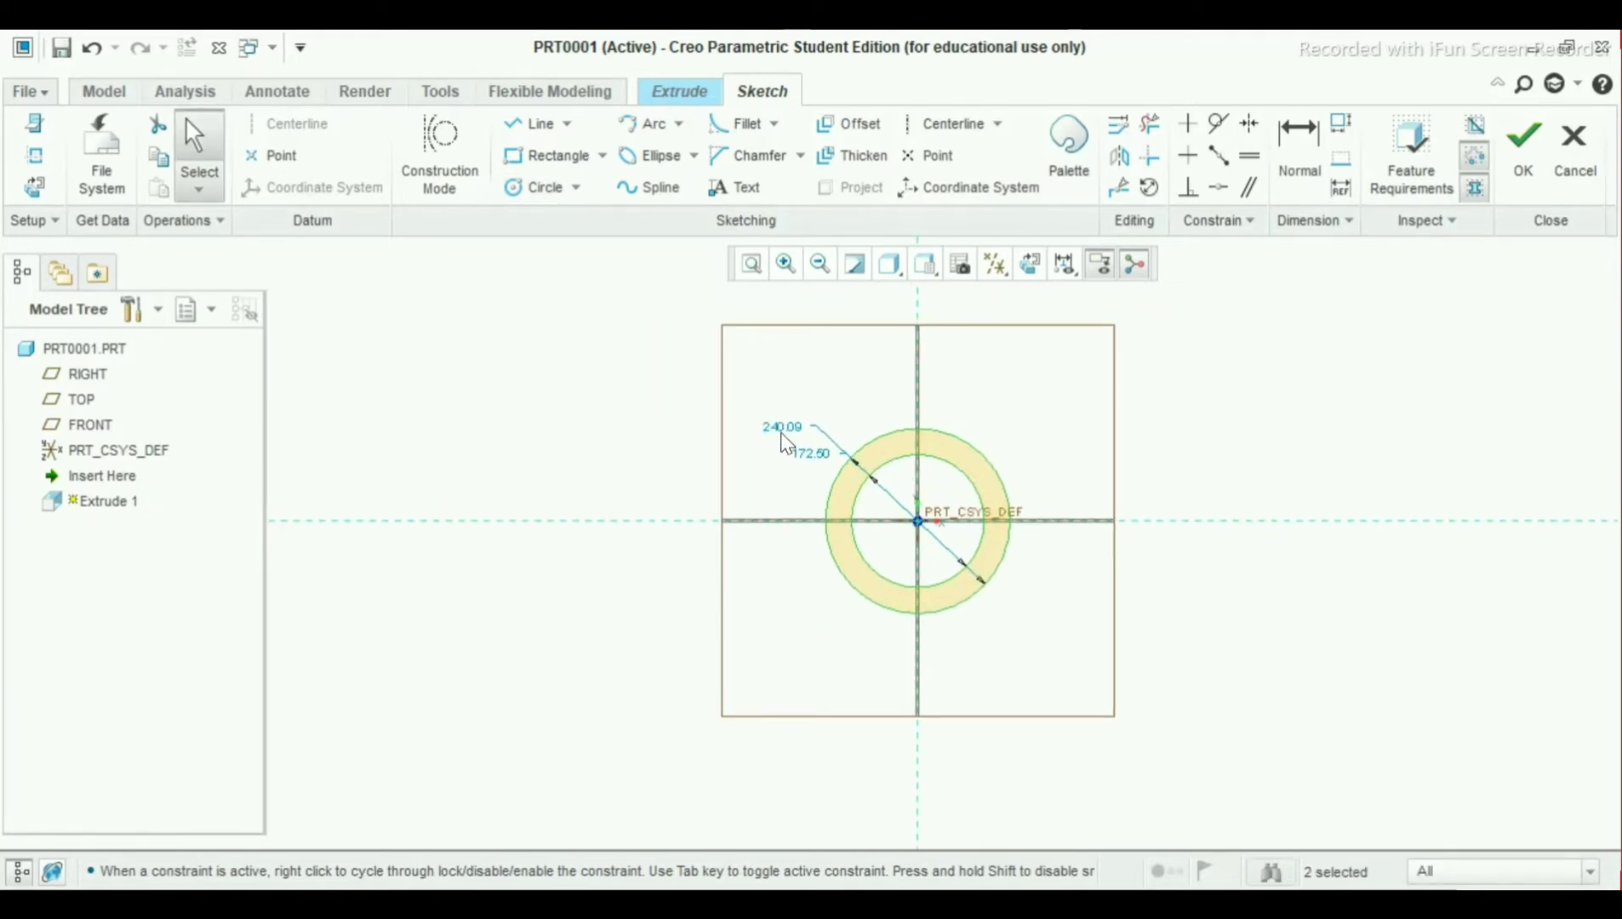
pyautogui.doubleClick(920, 429)
pyautogui.moveTo(1074, 439); pyautogui.dragTo(1076, 441)
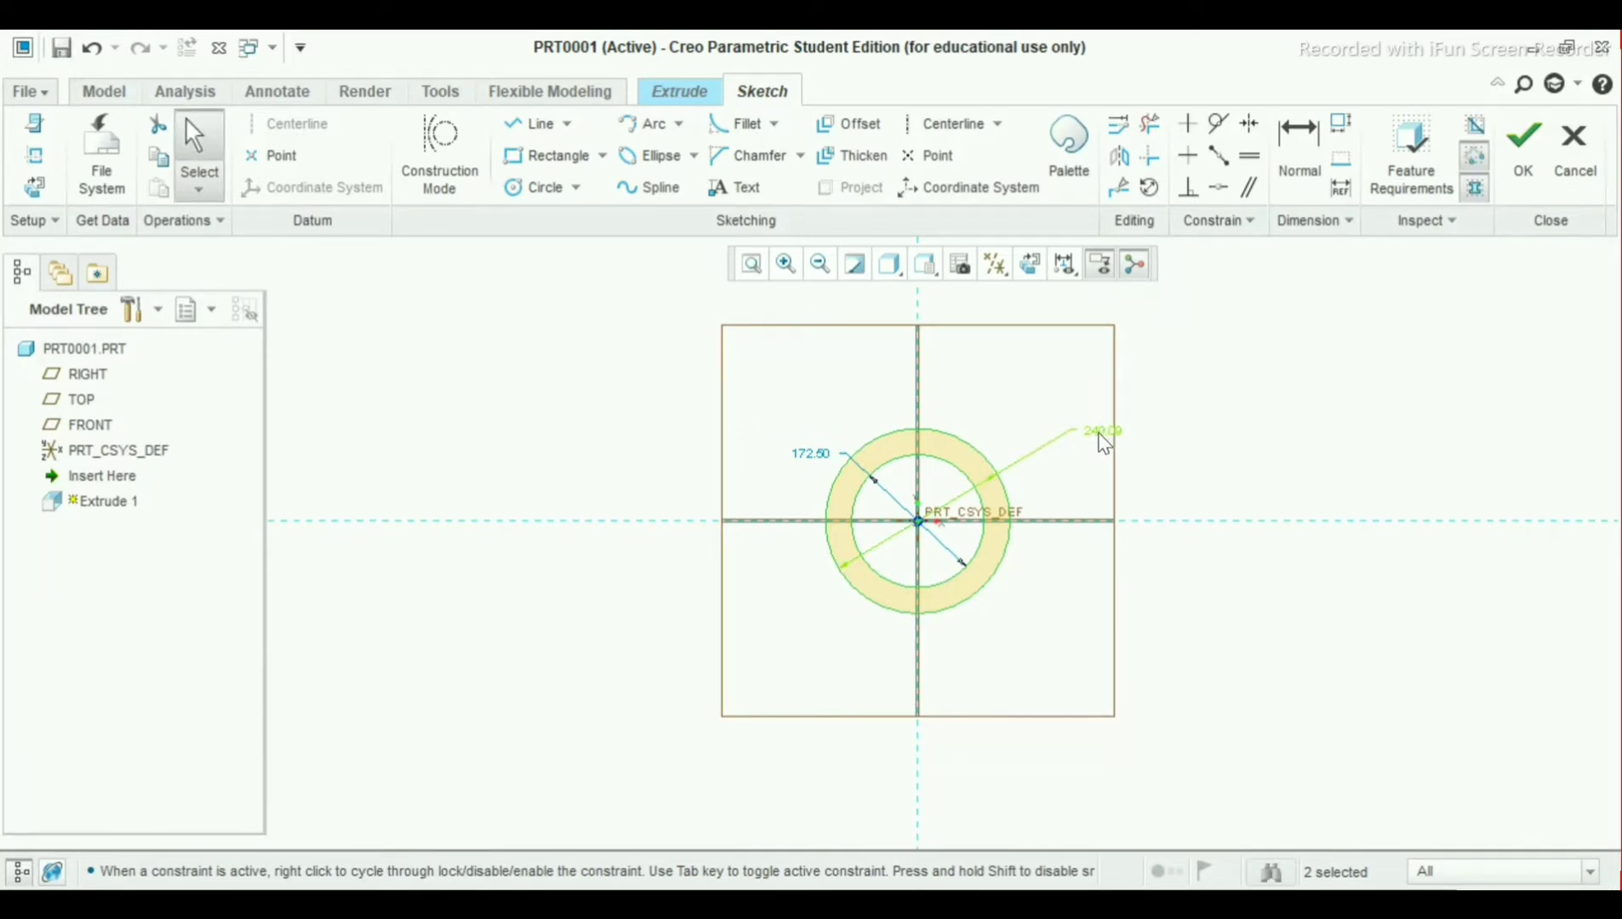
pyautogui.click(1104, 441)
pyautogui.rightClick(1103, 441)
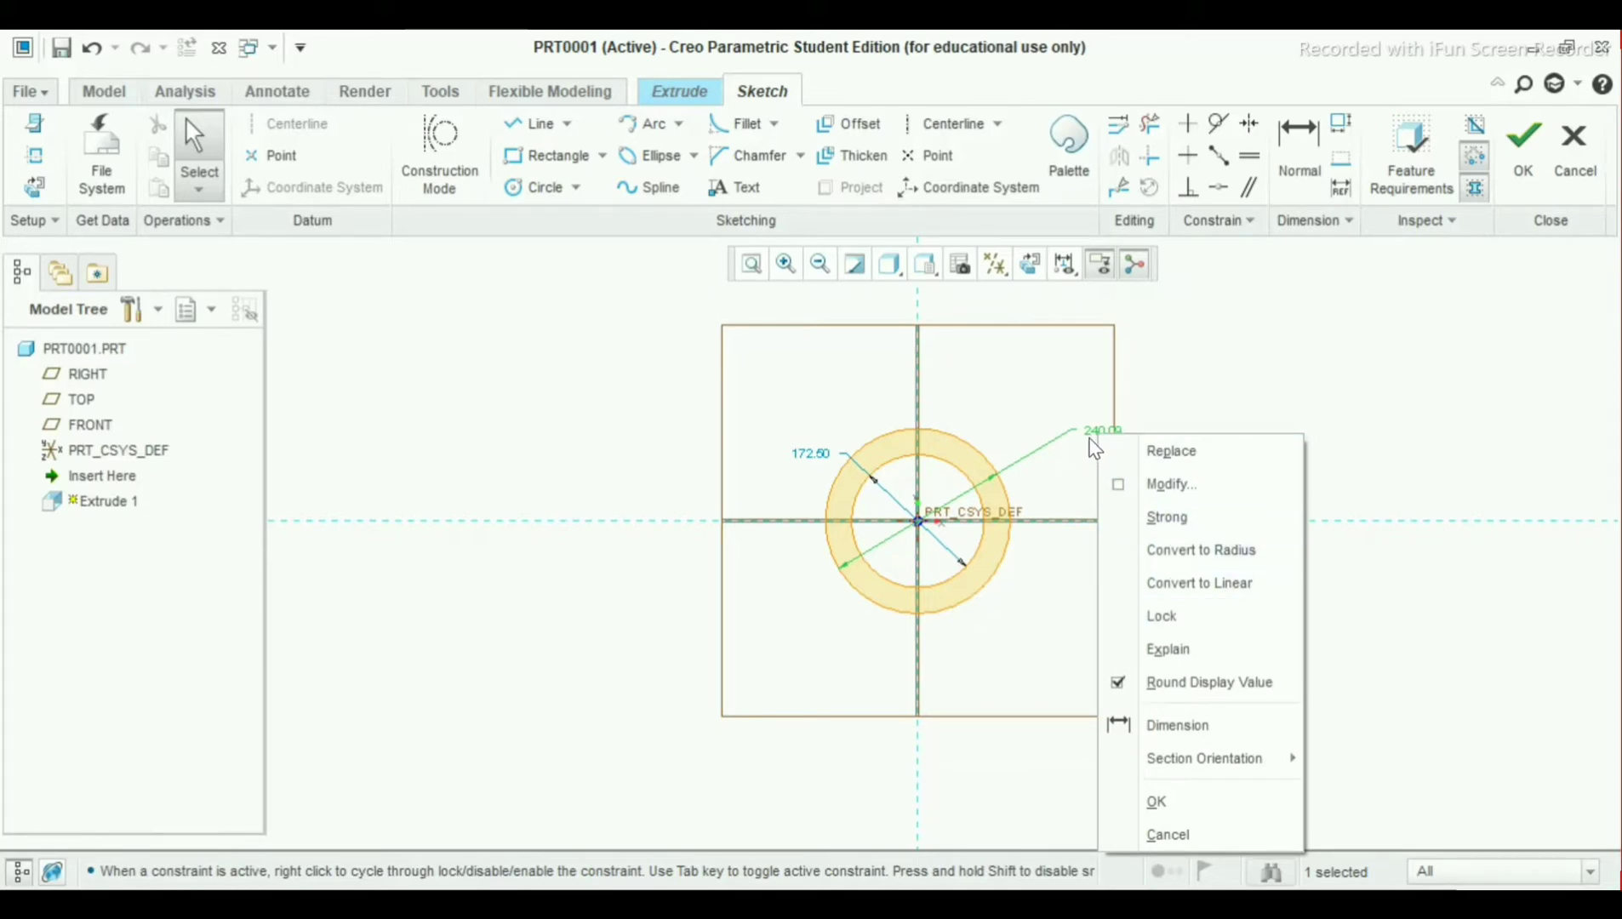
pyautogui.press('Escape')
pyautogui.scroll(-2, 1050, 409)
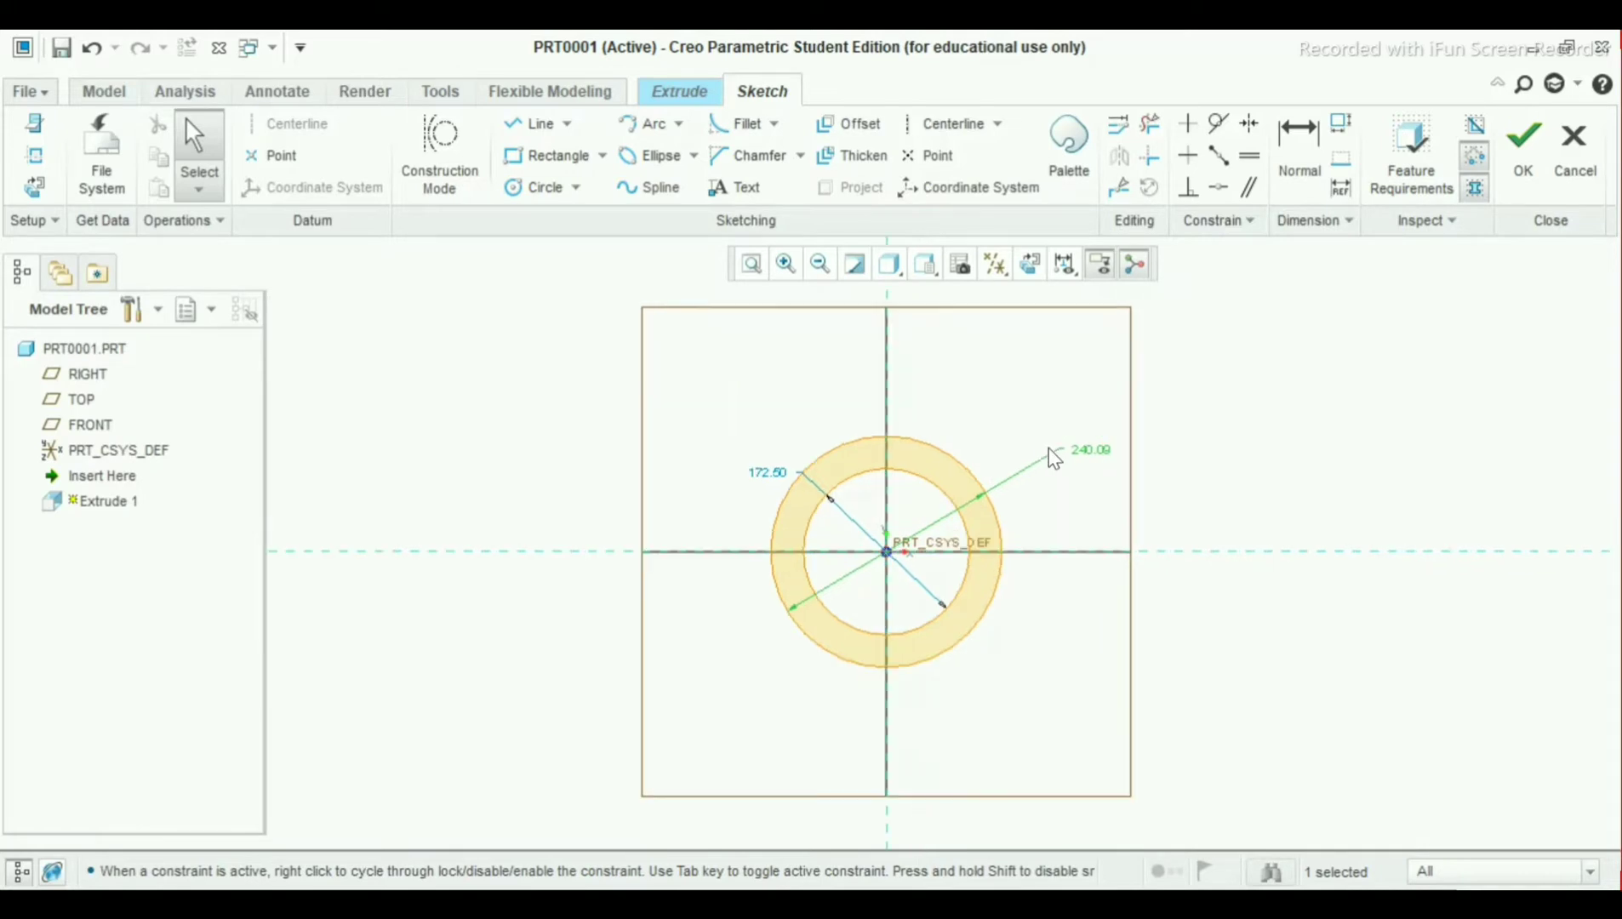
pyautogui.scroll(-2, 1010, 513)
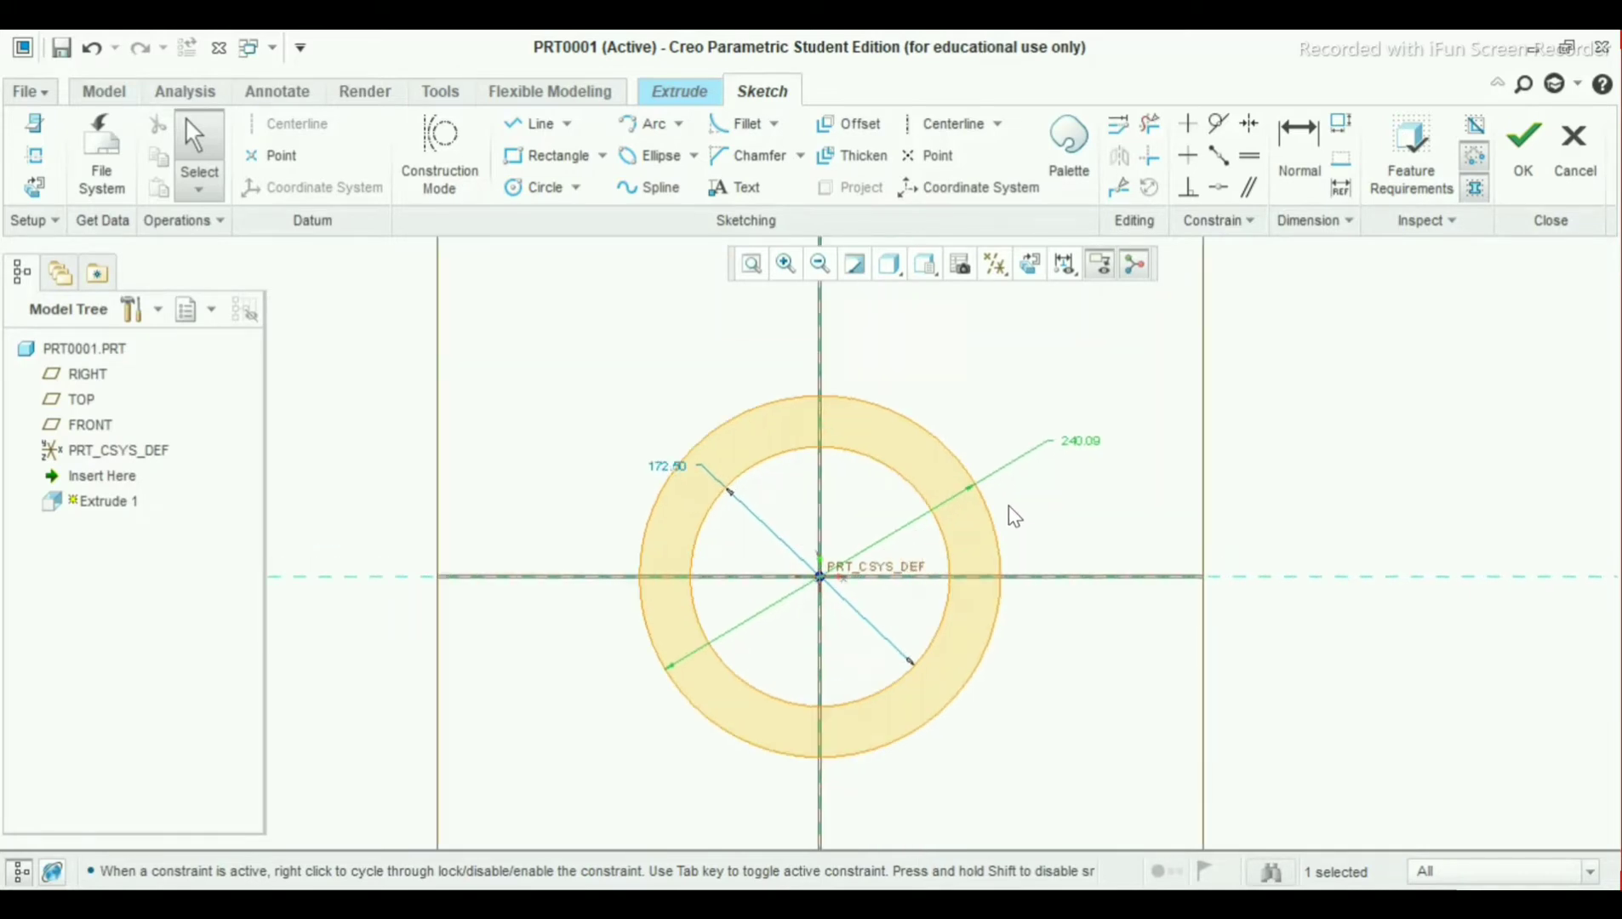
pyautogui.doubleClick(1081, 444)
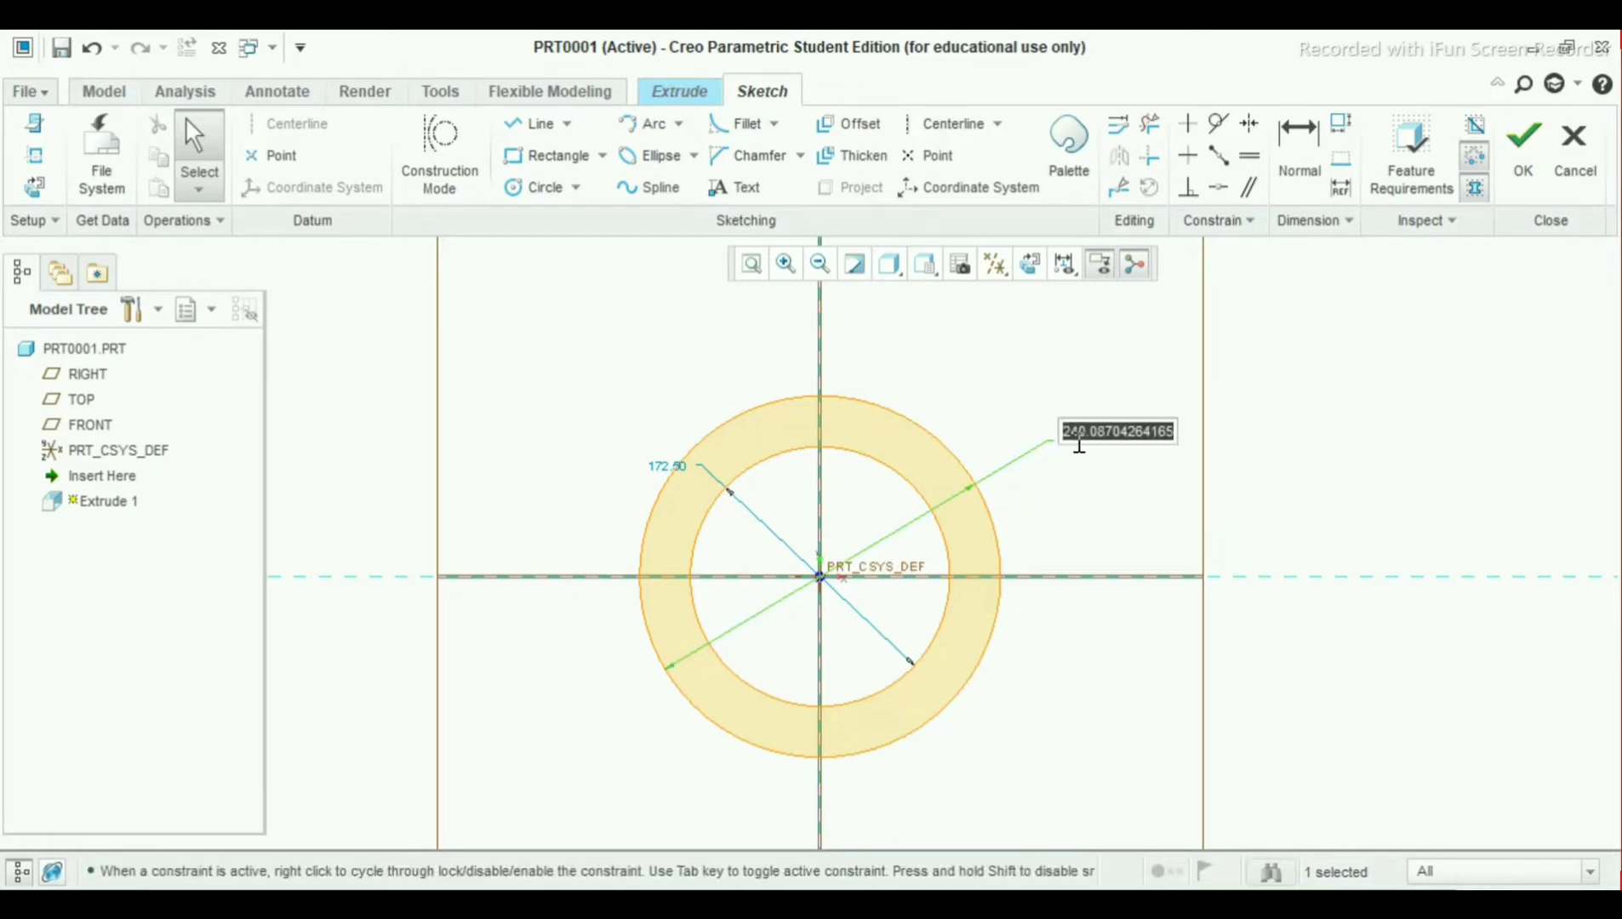
pyautogui.write('50')
pyautogui.press('Return')
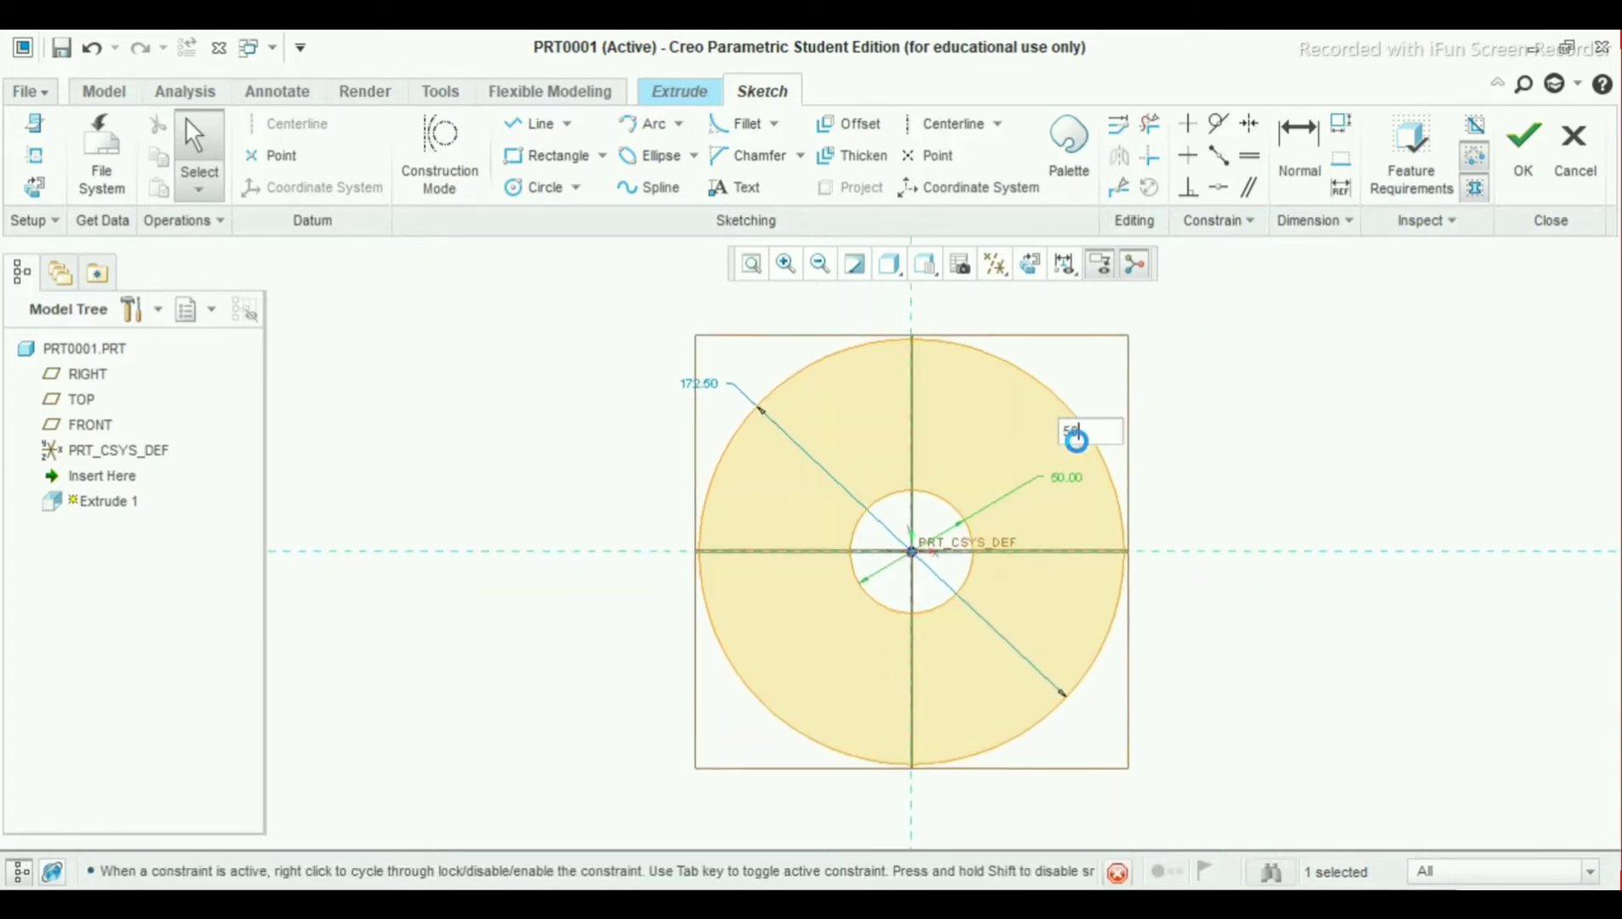
# Set the inner circle's diameter to 32 mm
pyautogui.doubleClick(703, 358)
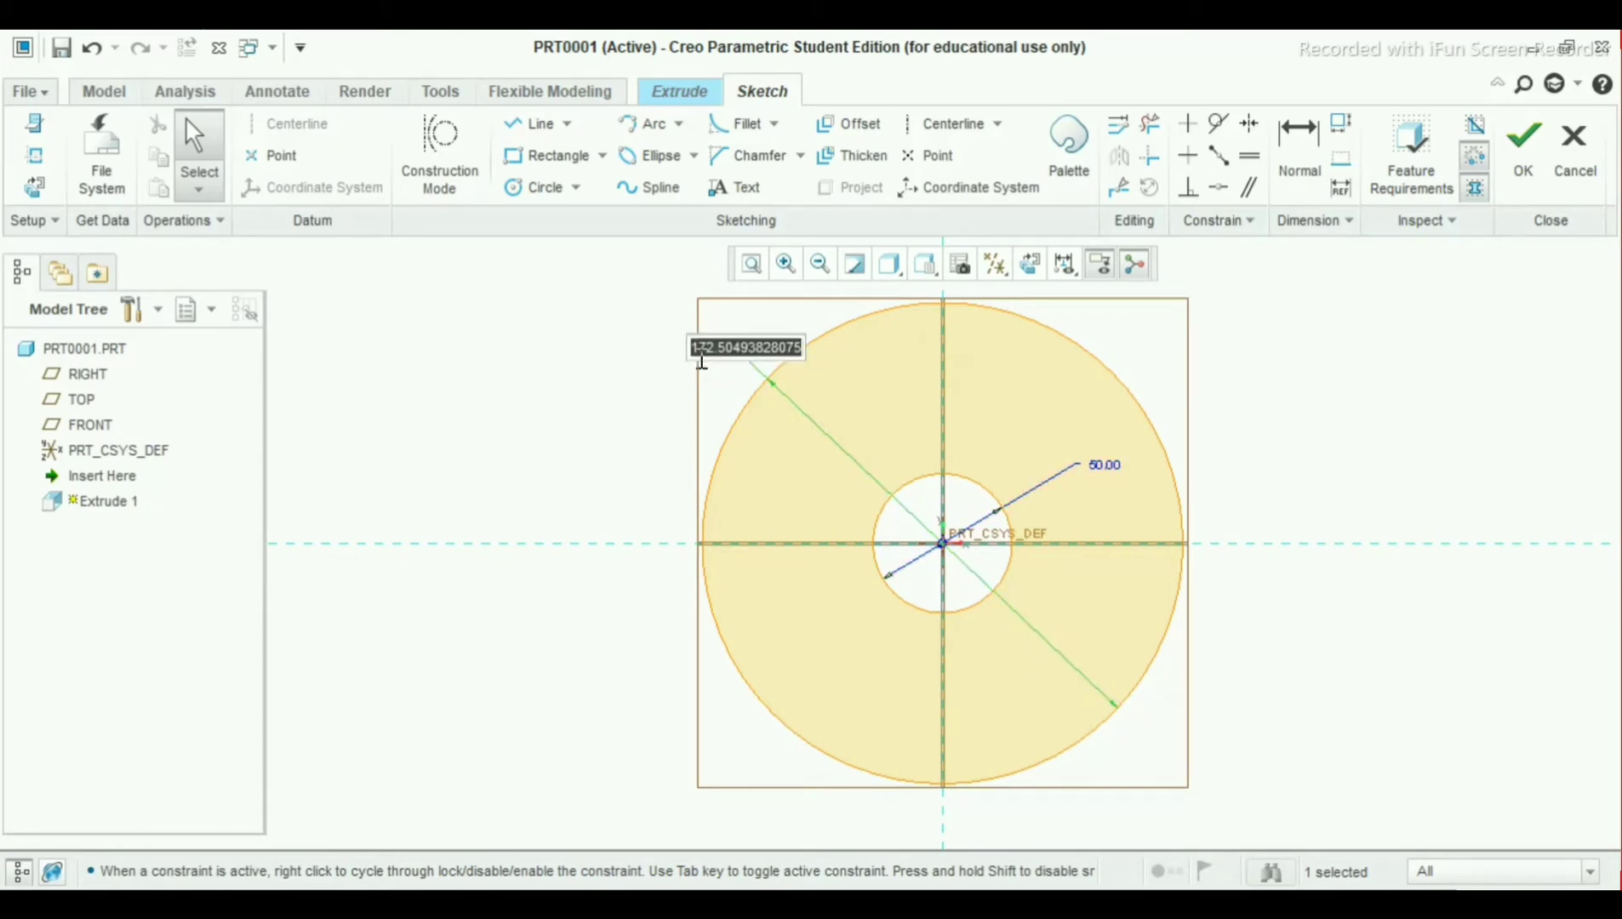
pyautogui.write('32')
pyautogui.press('Return')
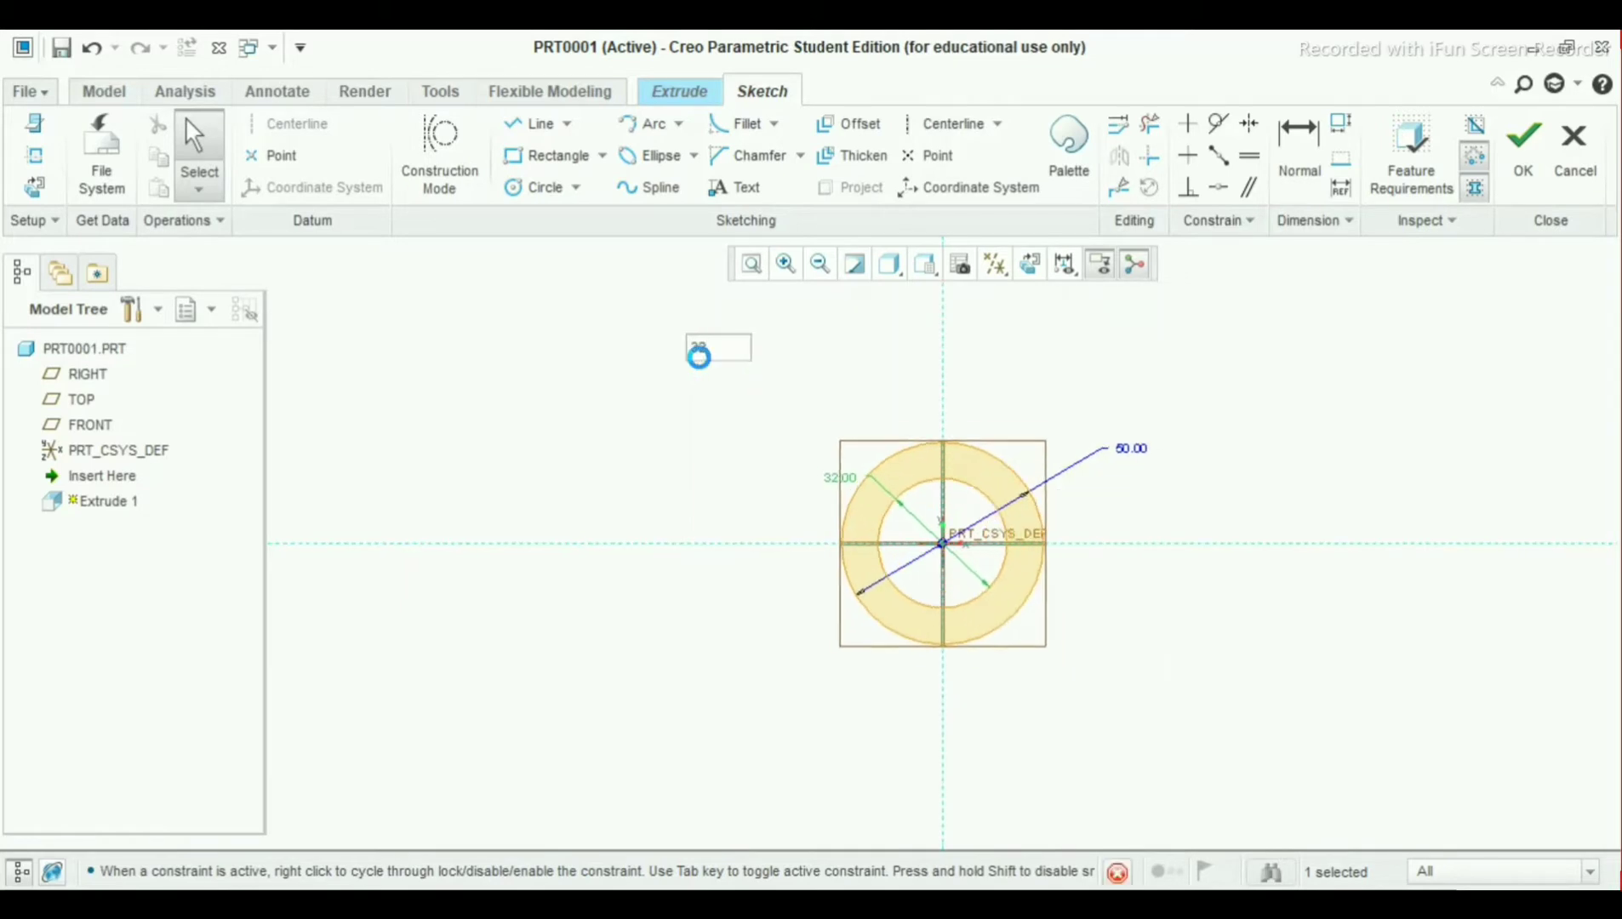
pyautogui.scroll(-2, 1042, 391)
pyautogui.scroll(1, 1128, 431)
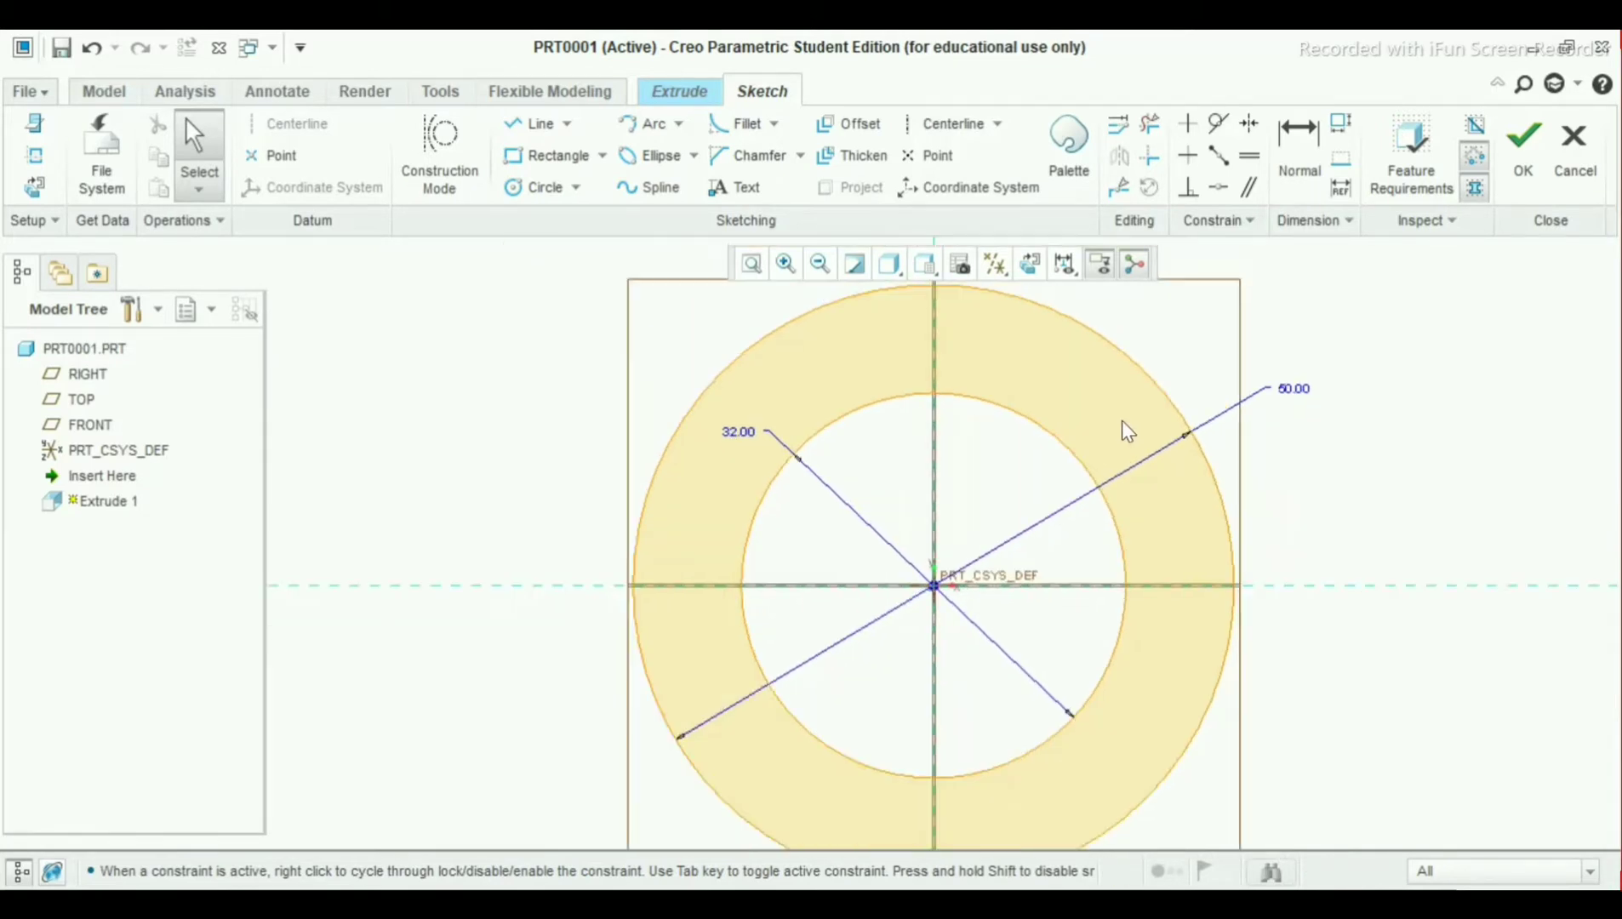
pyautogui.scroll(3, 1128, 431)
pyautogui.scroll(-2, 1111, 400)
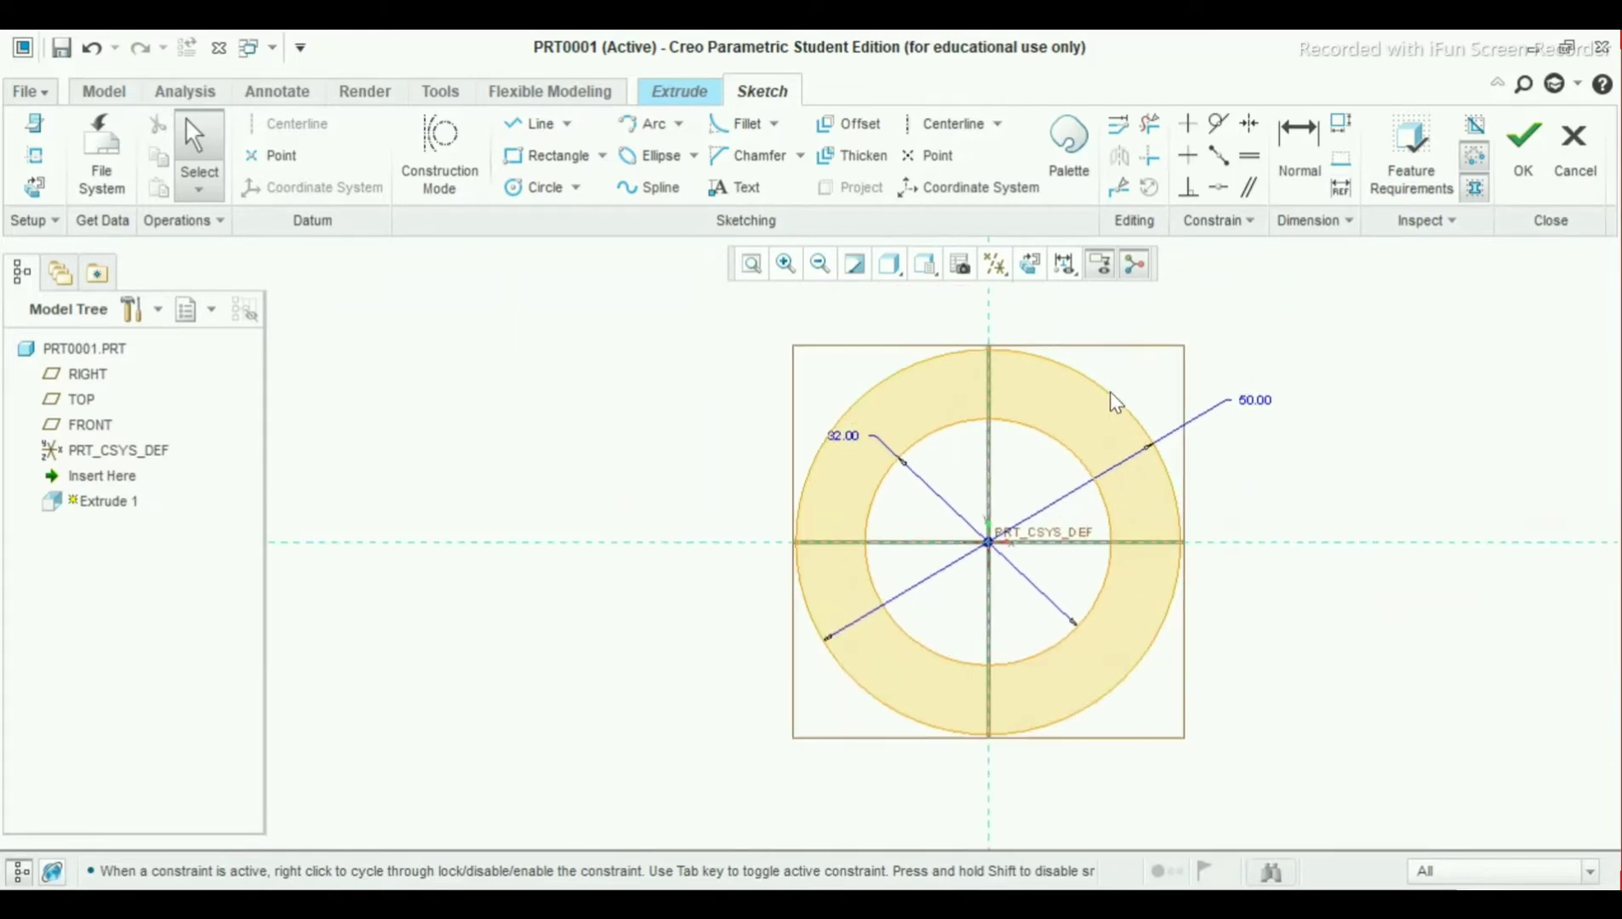
pyautogui.scroll(2, 1094, 383)
pyautogui.scroll(2, 1060, 305)
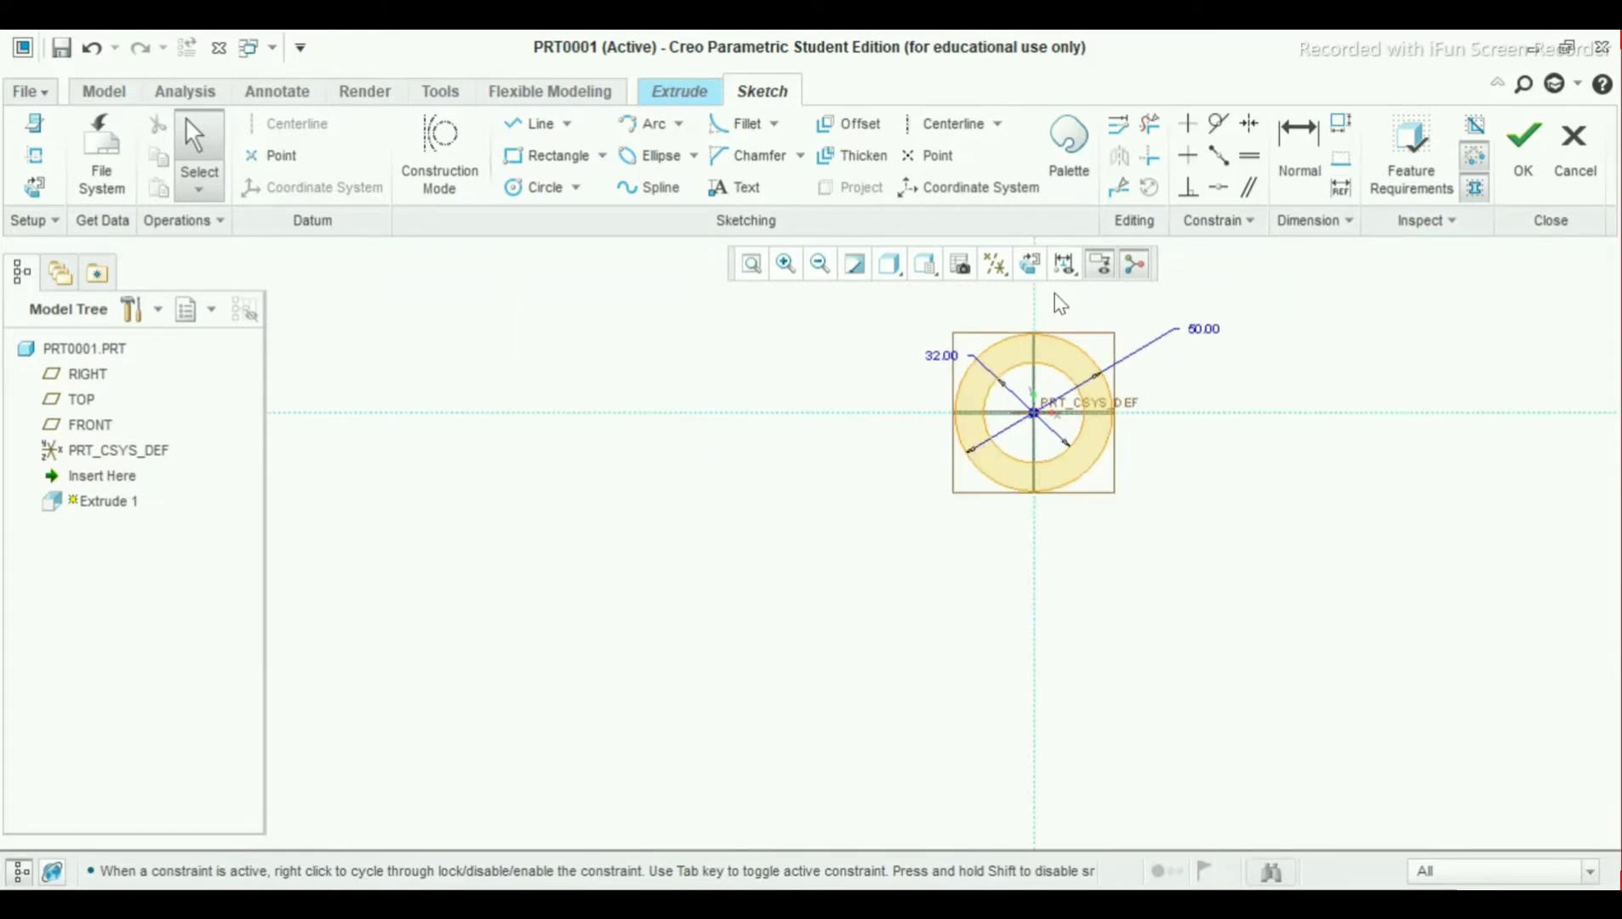
pyautogui.scroll(1, 1059, 308)
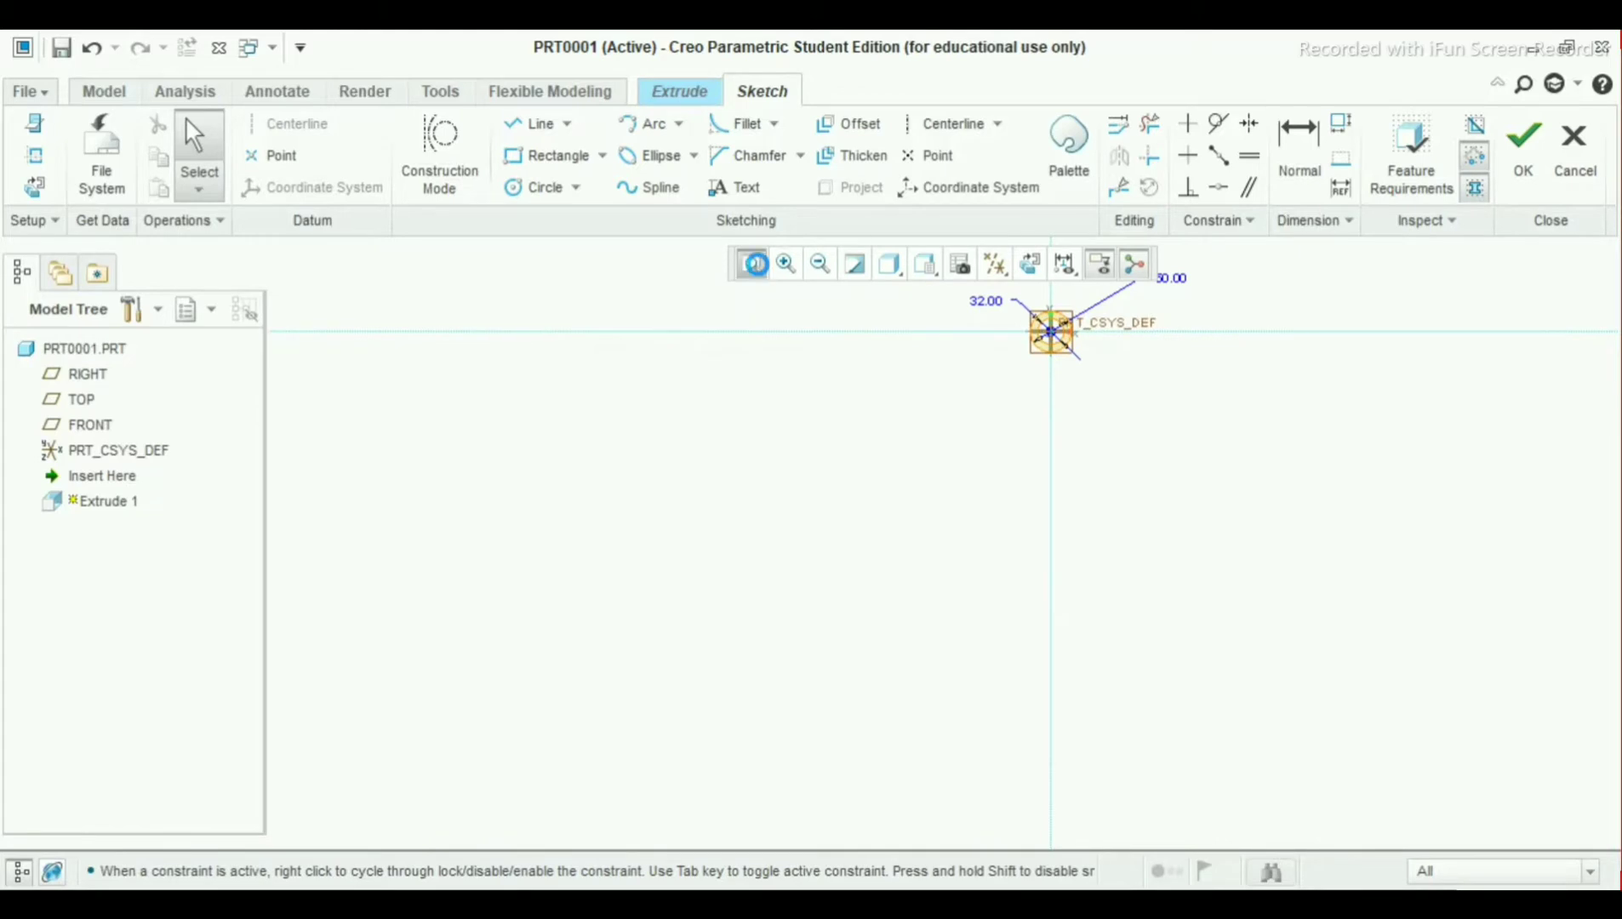
pyautogui.click(751, 264)
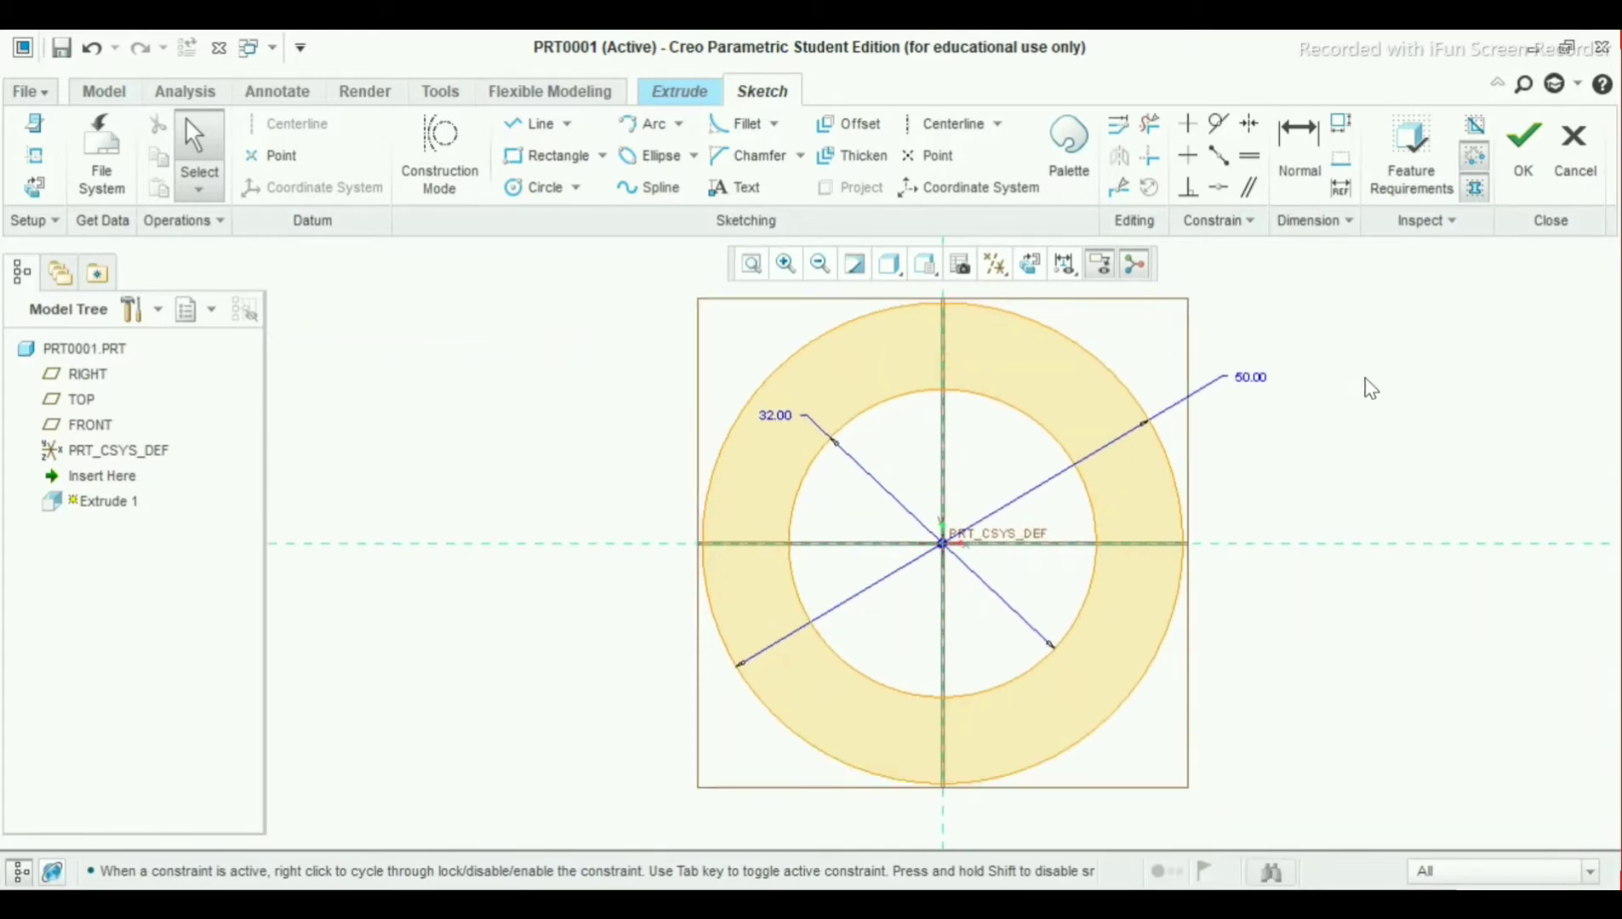
# Finish the ring sketch and extrude it symmetrically about the FRONT plane with a total depth of 86 mm
pyautogui.click(1525, 175)
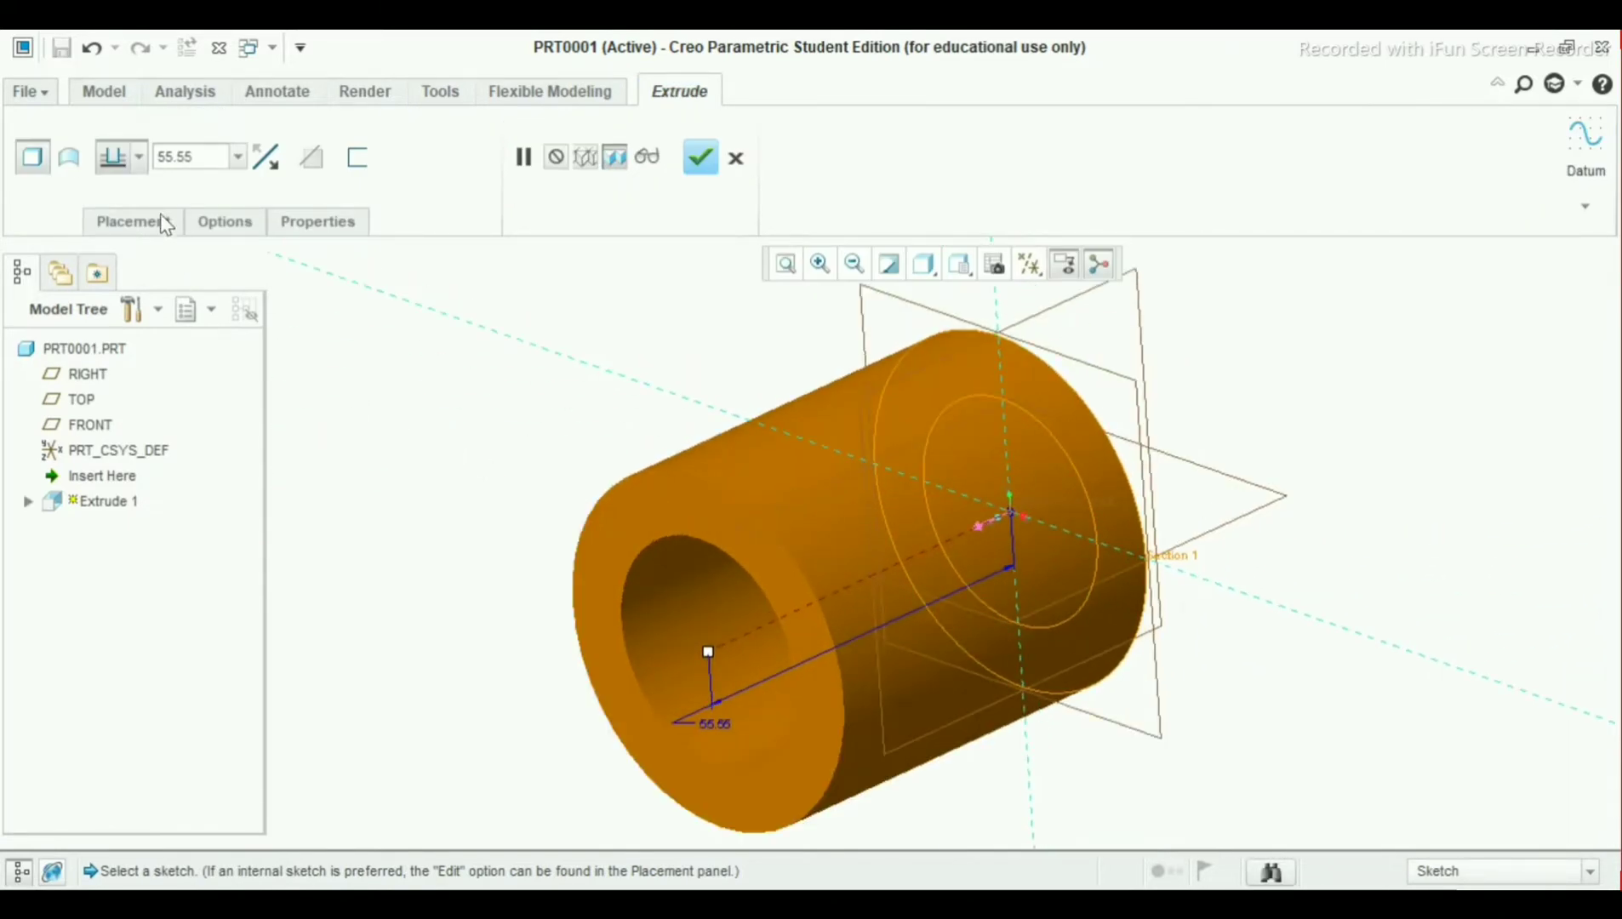
pyautogui.click(137, 156)
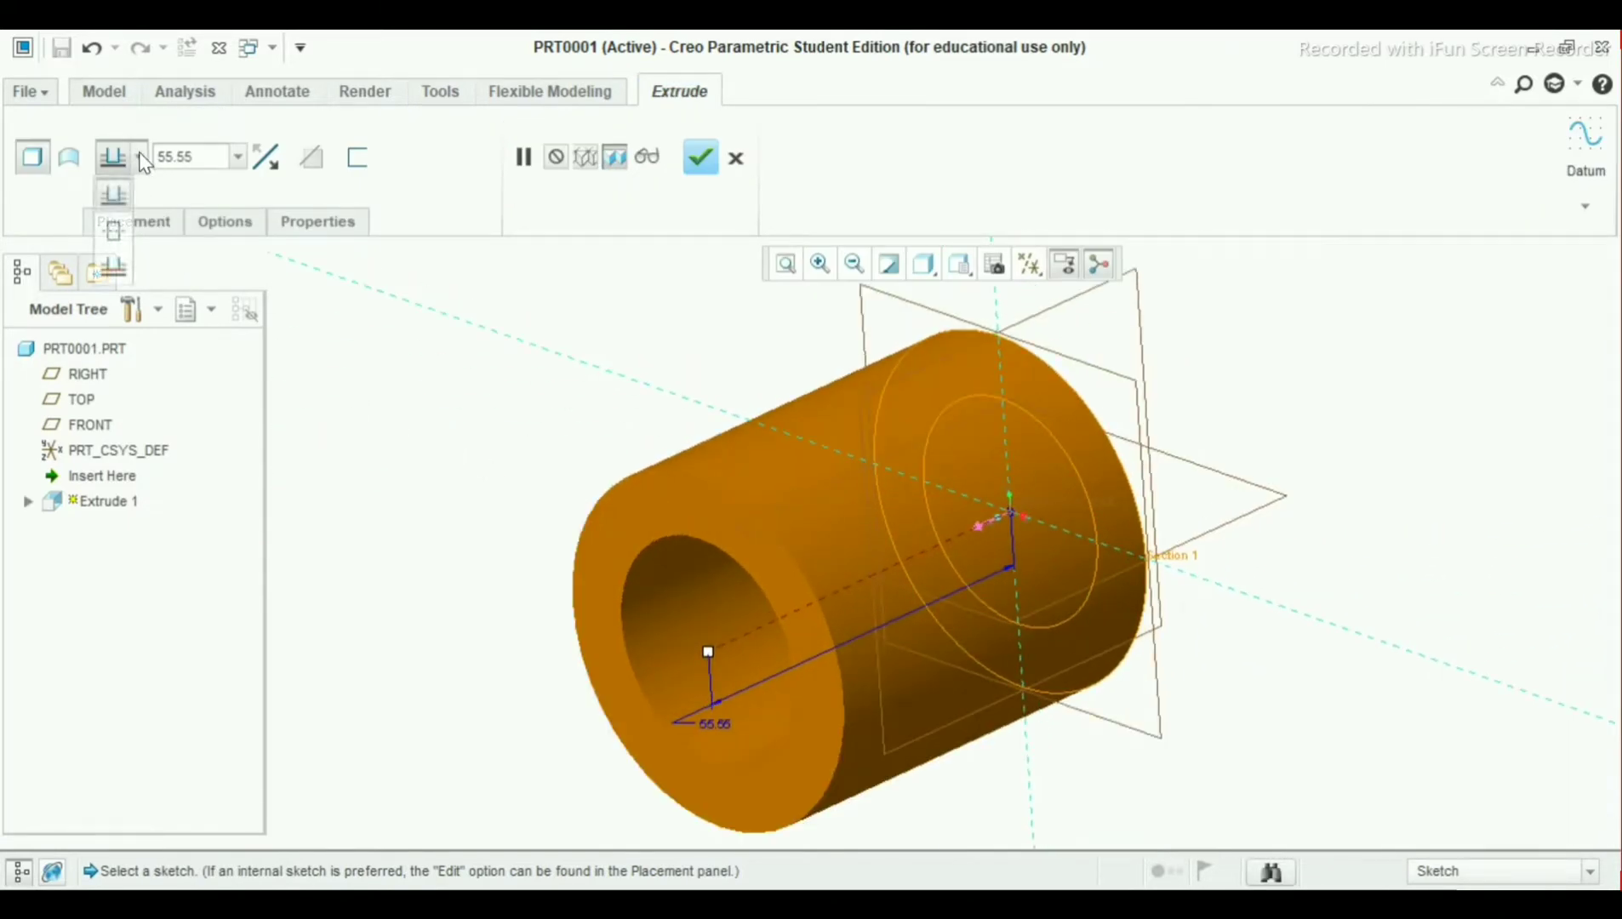
pyautogui.click(115, 236)
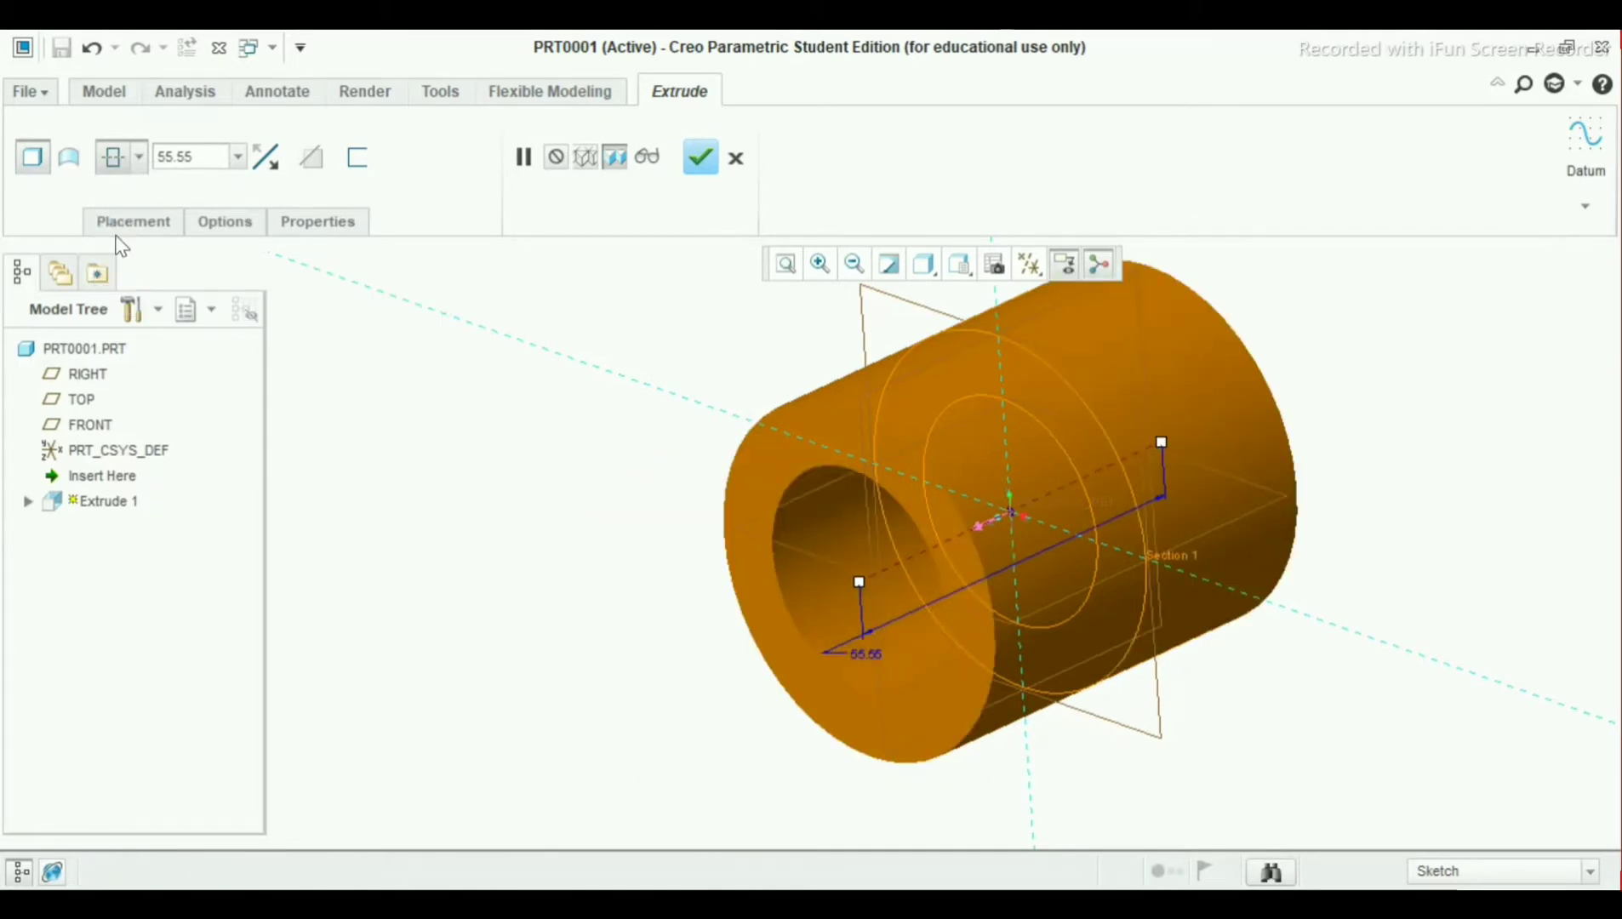
pyautogui.doubleClick(176, 160)
pyautogui.write('86')
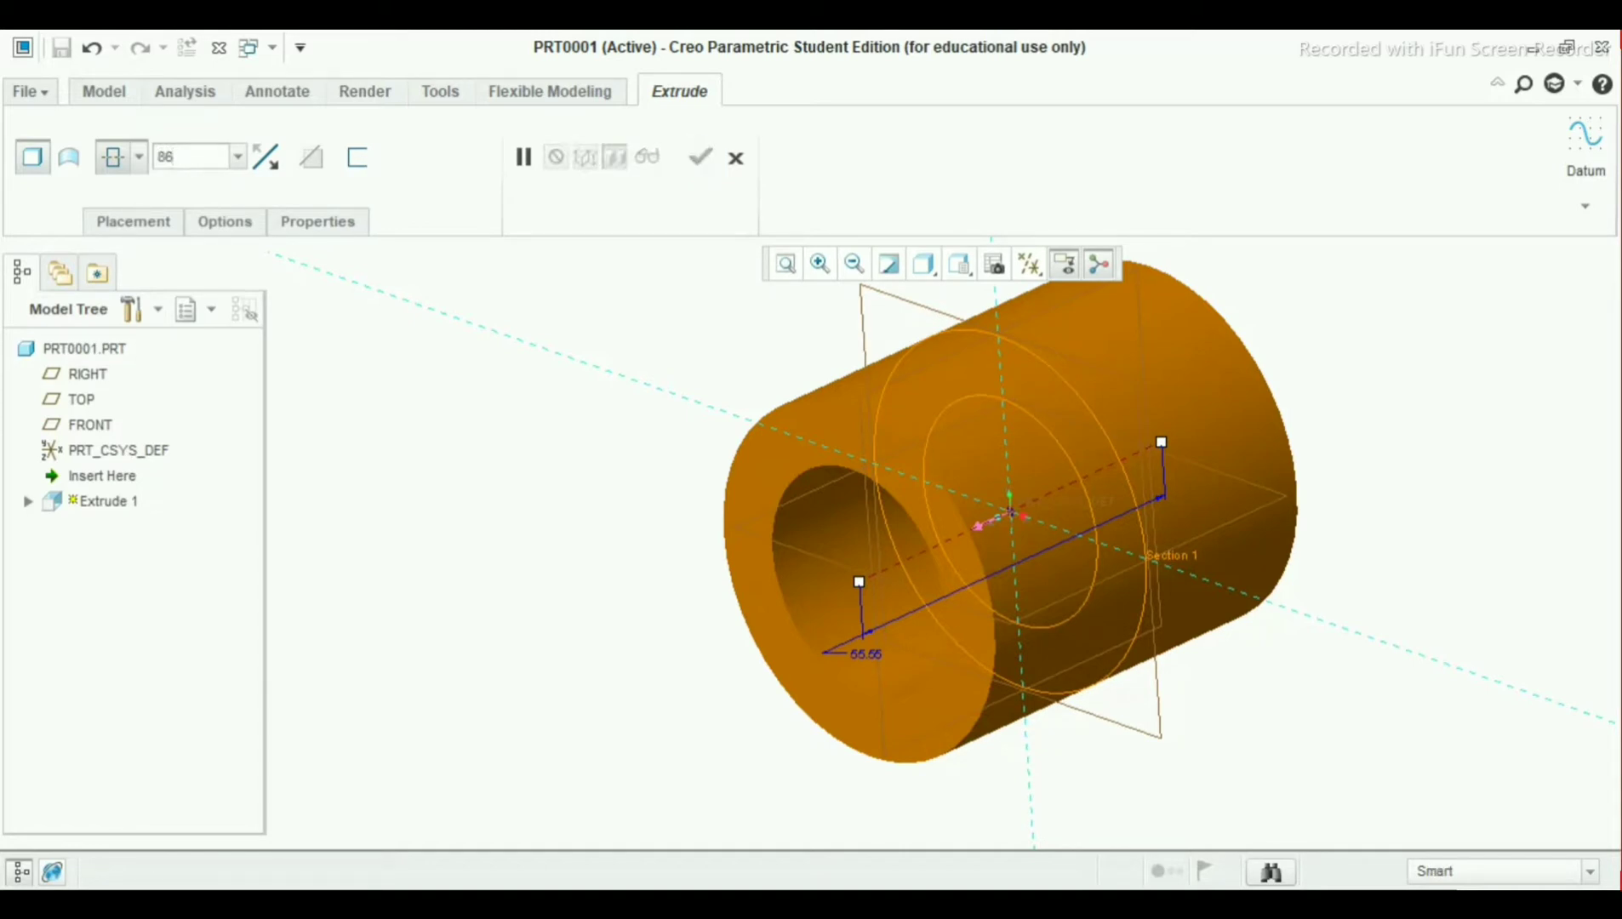
pyautogui.press('Return')
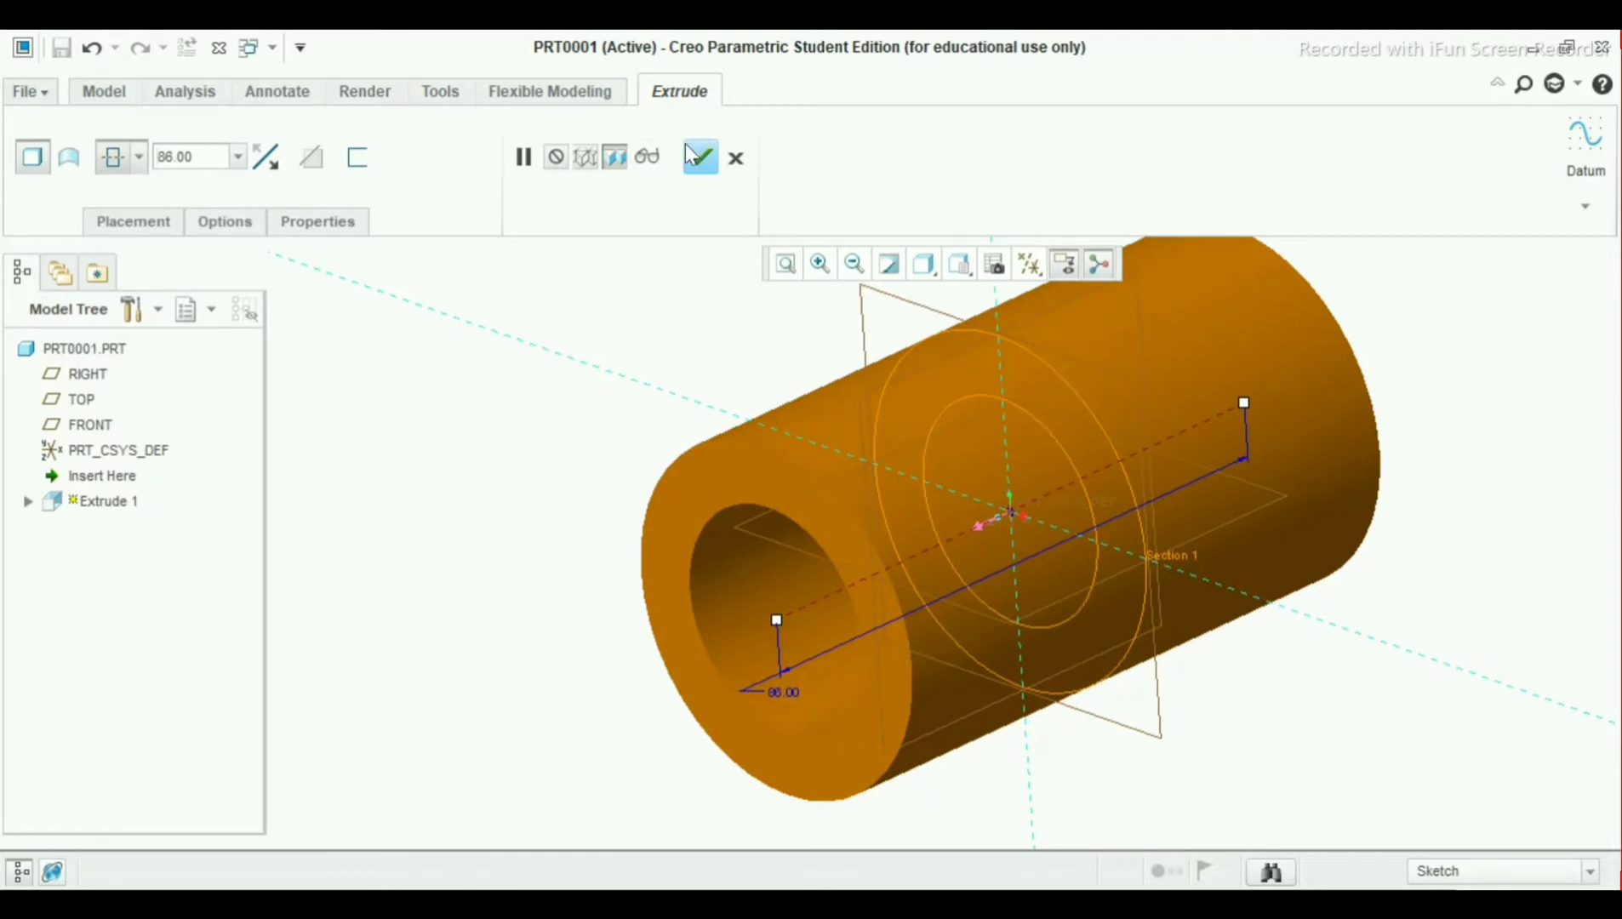
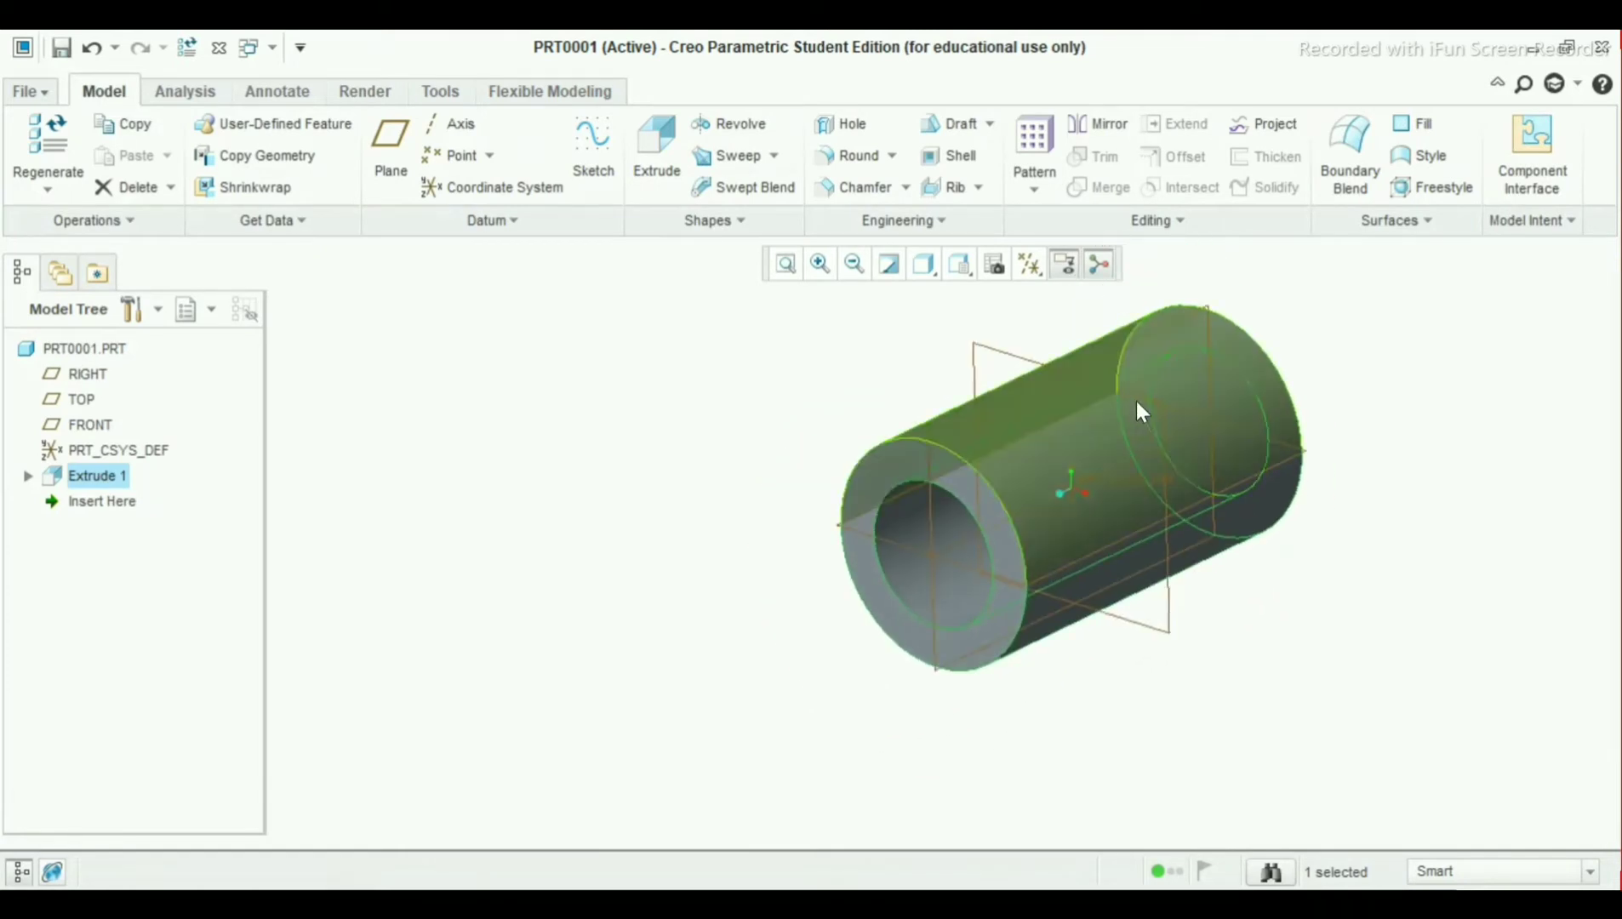
# Start a second Extrude sketch on the FRONT plane and project the upper half of the boss's outer edge into it
pyautogui.click(1008, 356)
pyautogui.click(653, 155)
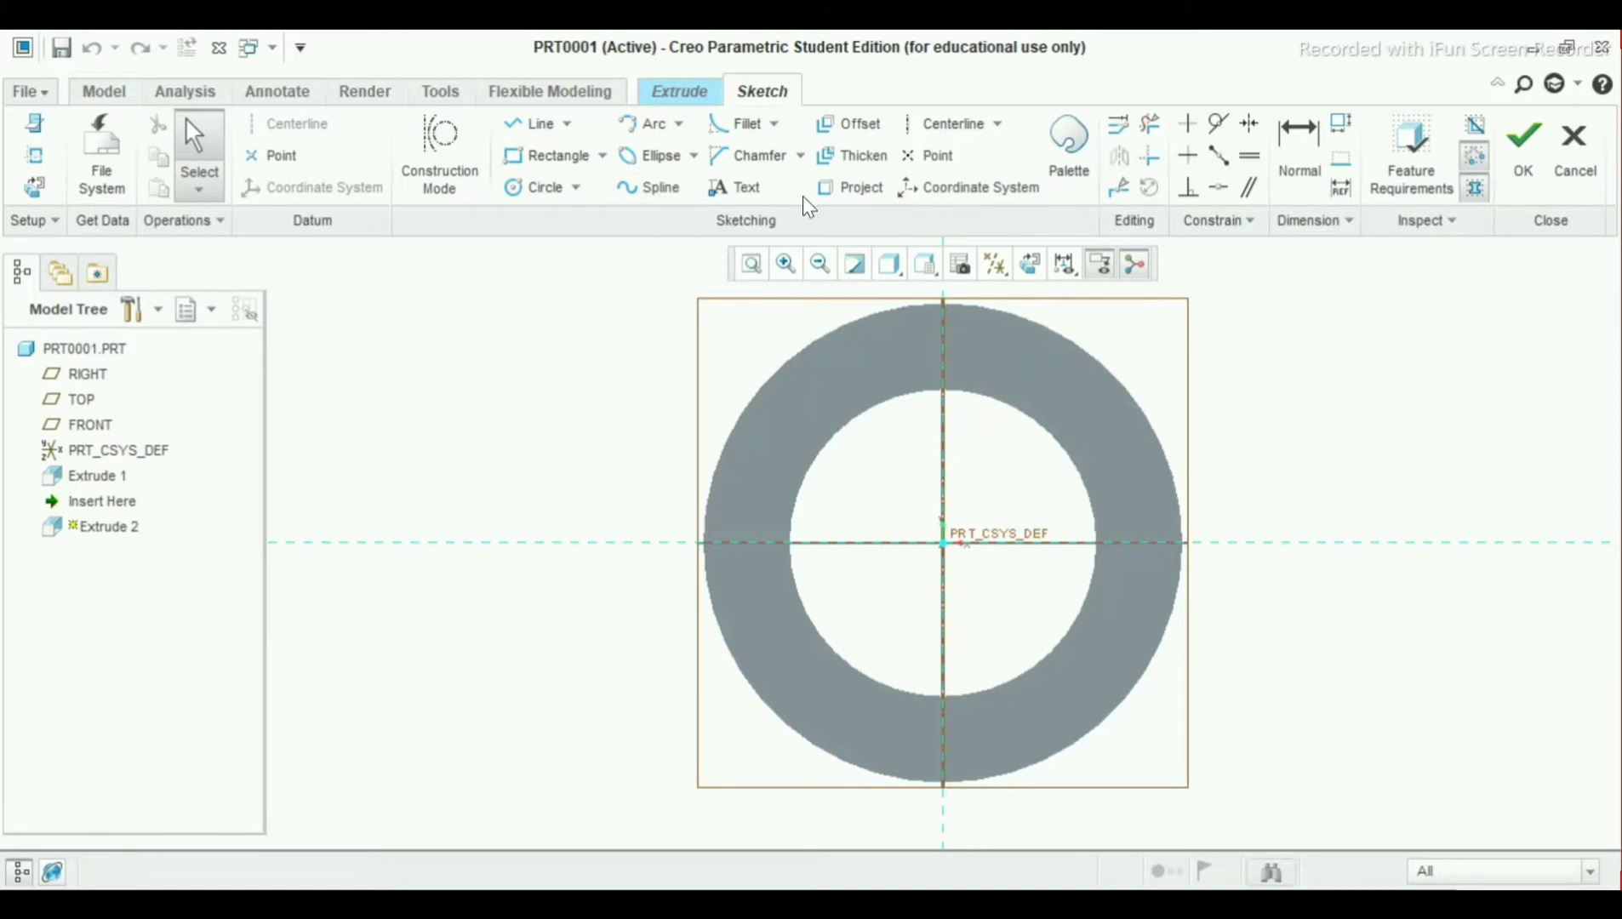
pyautogui.click(848, 187)
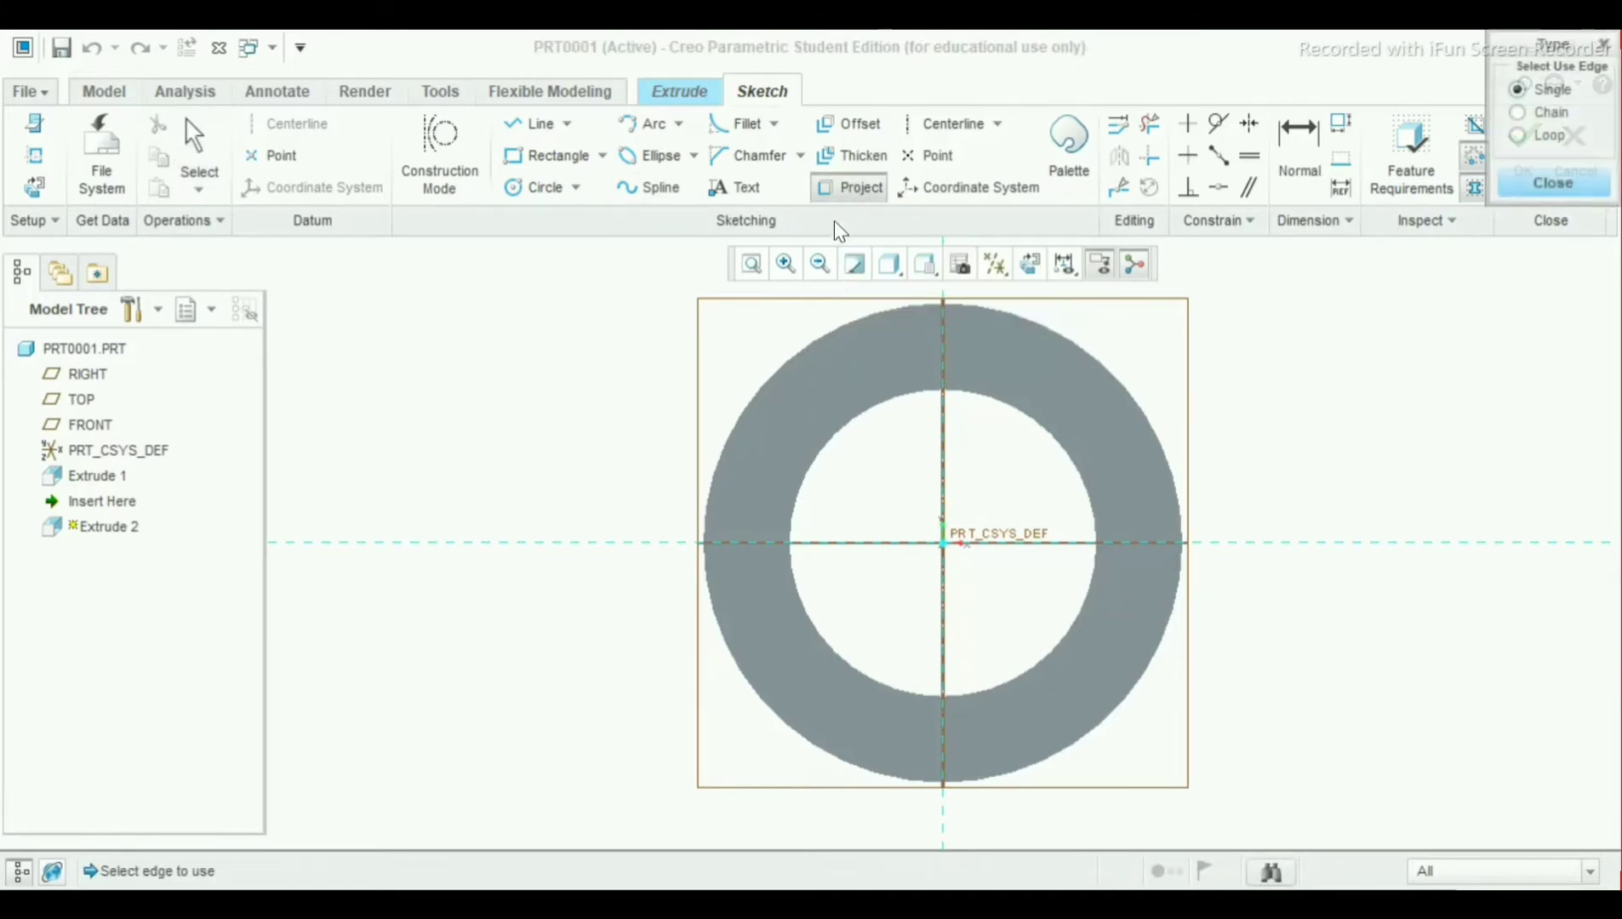
pyautogui.click(793, 366)
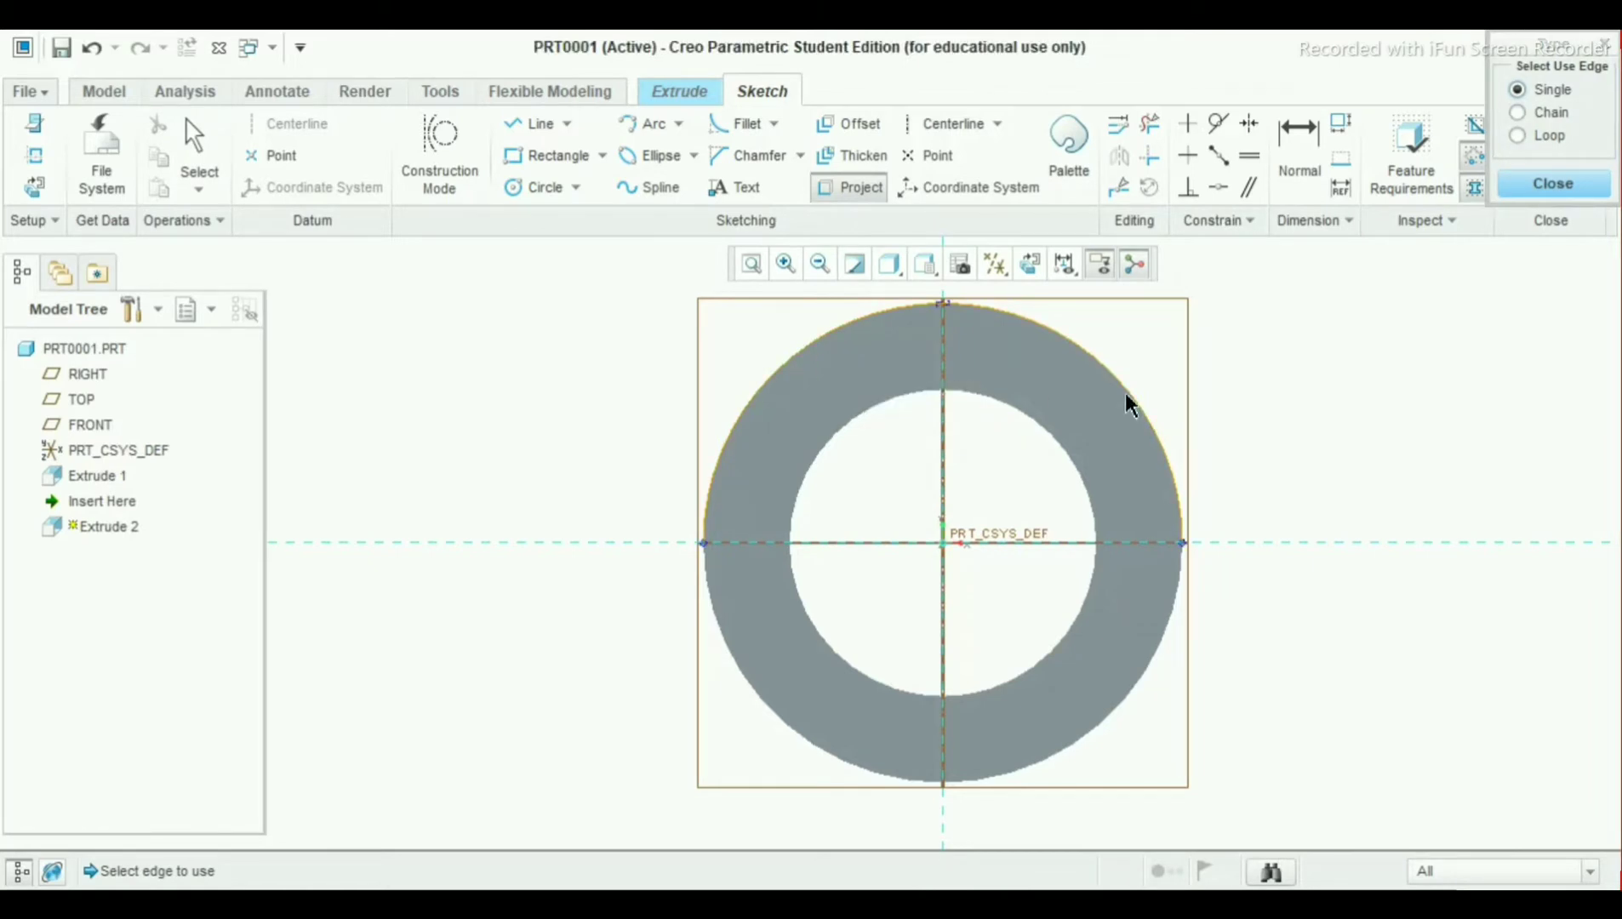
pyautogui.click(1511, 181)
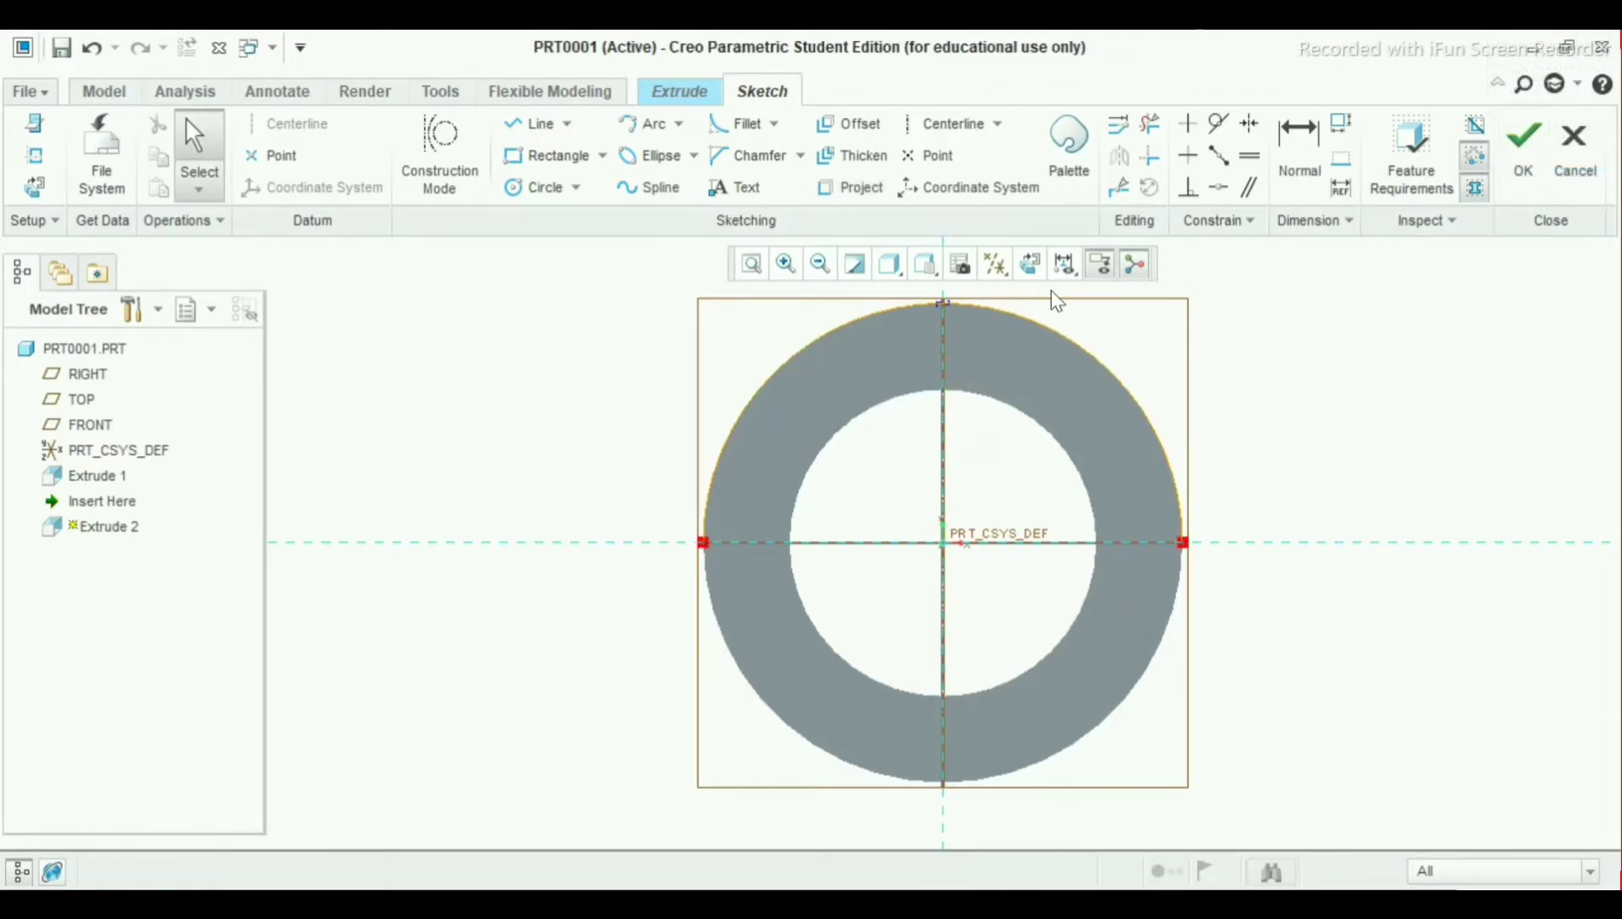
# Draw a three-sided line chain above the boss joining both ends of the projected arc, about 49 mm wide and 31 mm high
pyautogui.scroll(2, 969, 303)
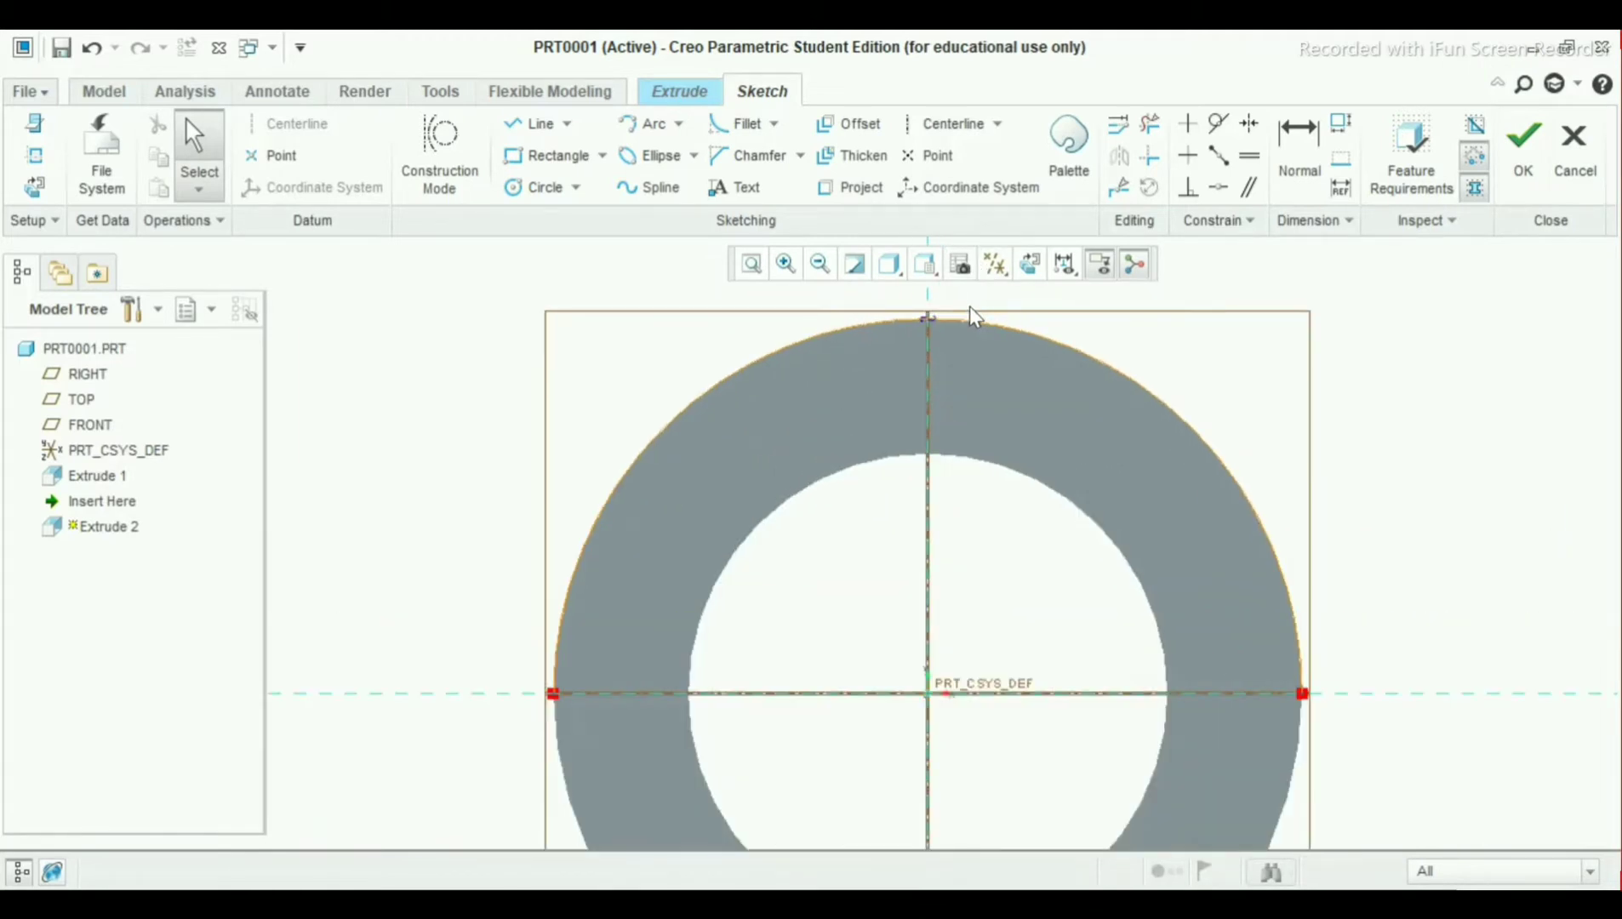
pyautogui.scroll(-3, 969, 306)
pyautogui.scroll(-2, 967, 338)
pyautogui.scroll(3, 973, 300)
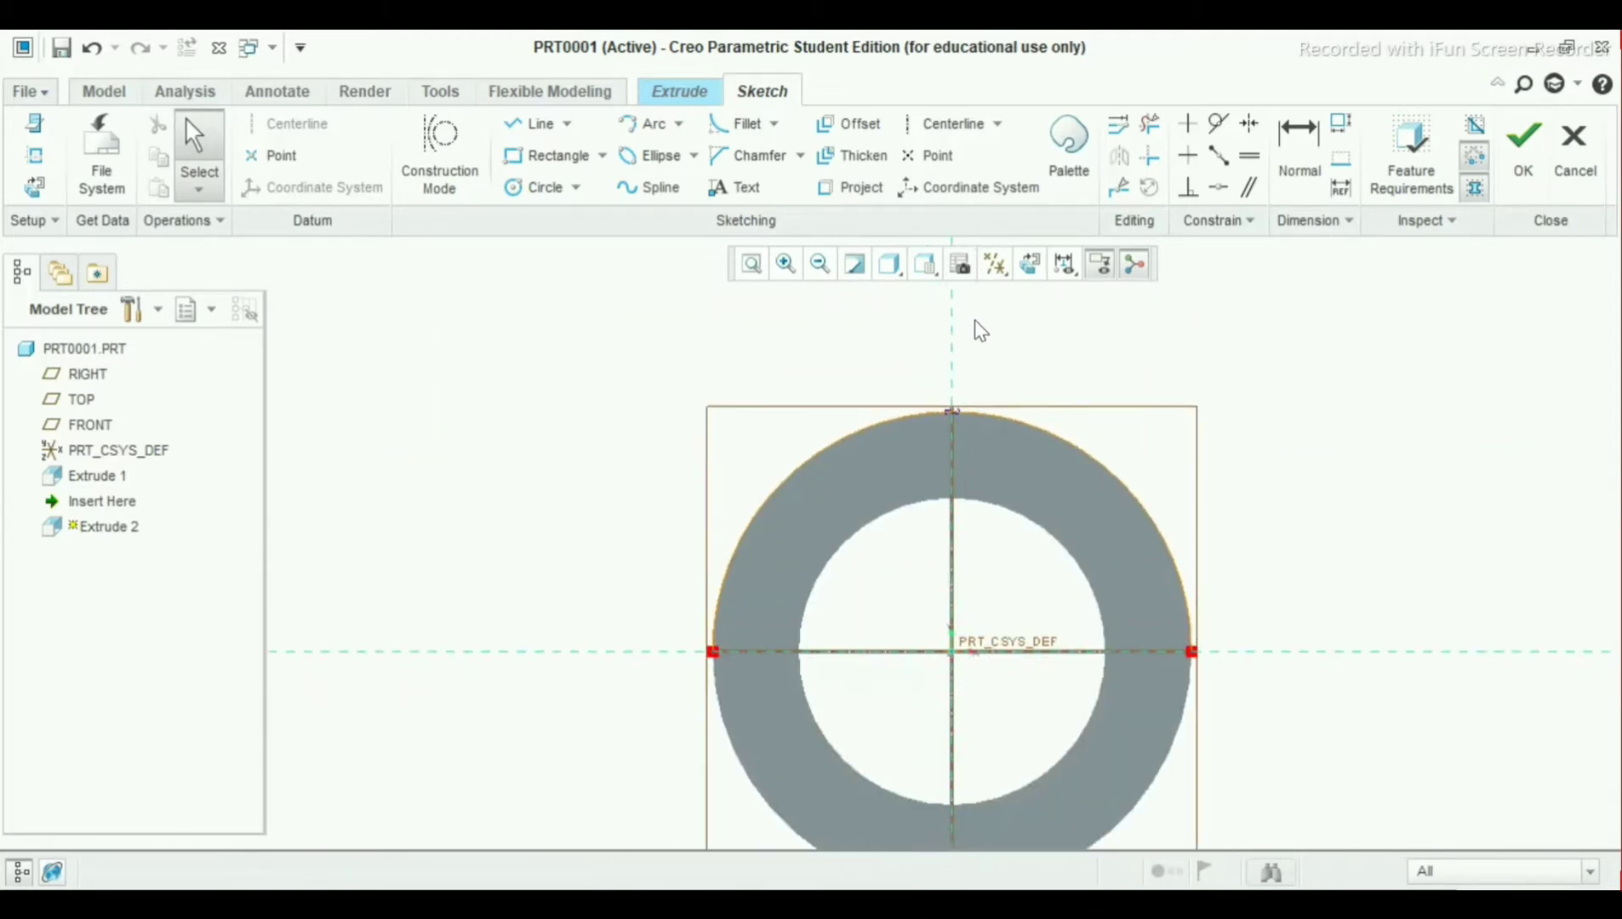
pyautogui.scroll(-3, 977, 324)
pyautogui.scroll(5, 972, 299)
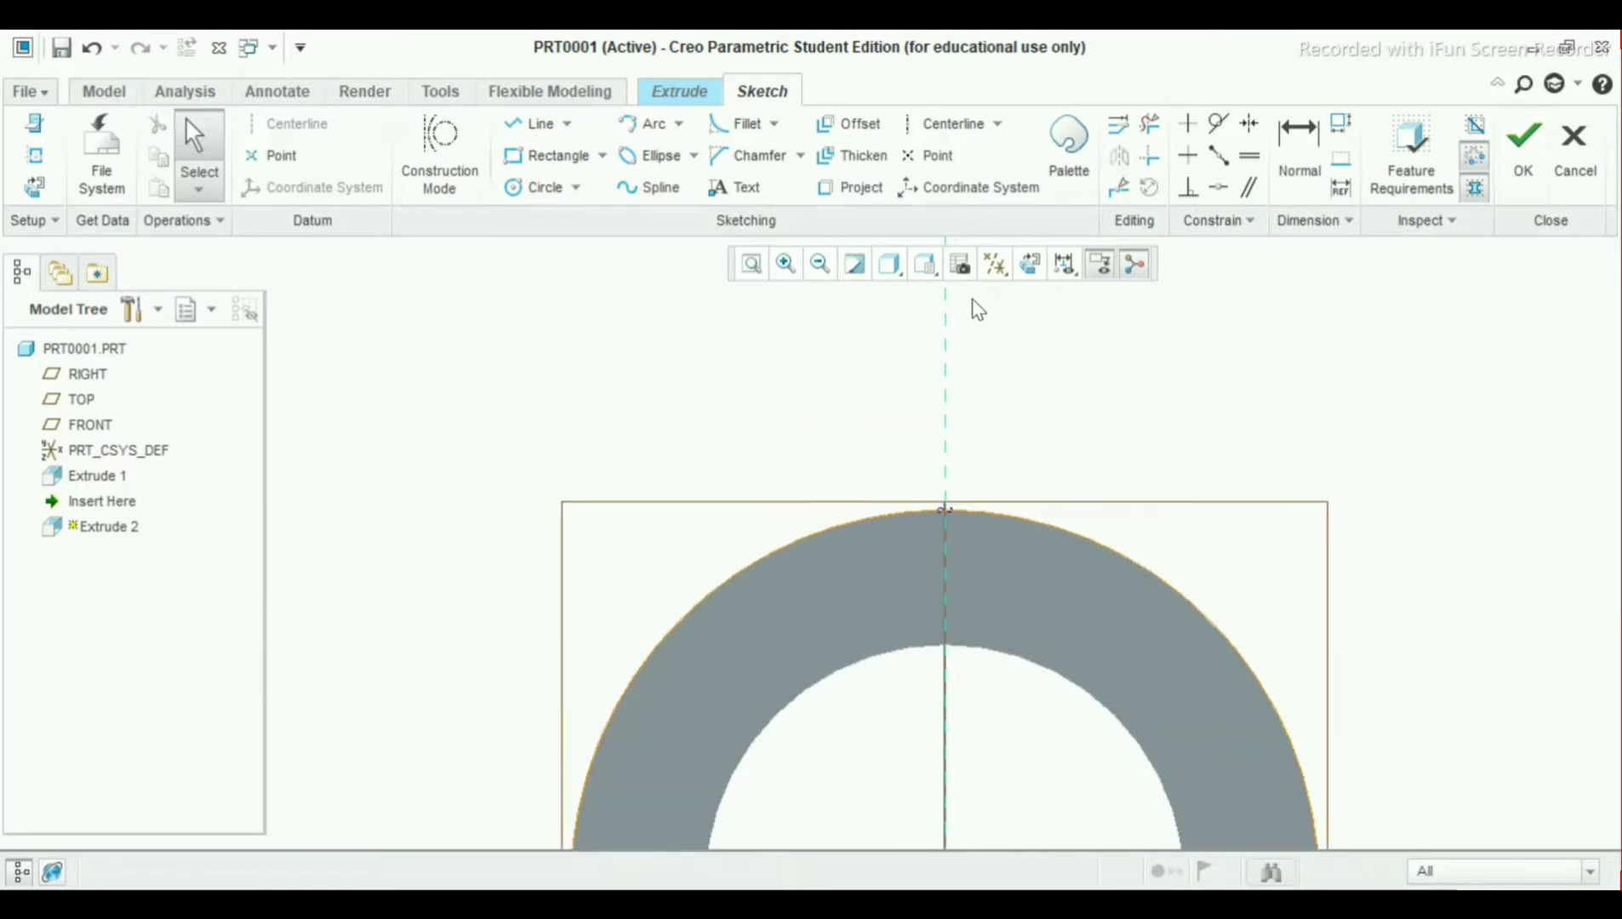
pyautogui.scroll(-5, 964, 396)
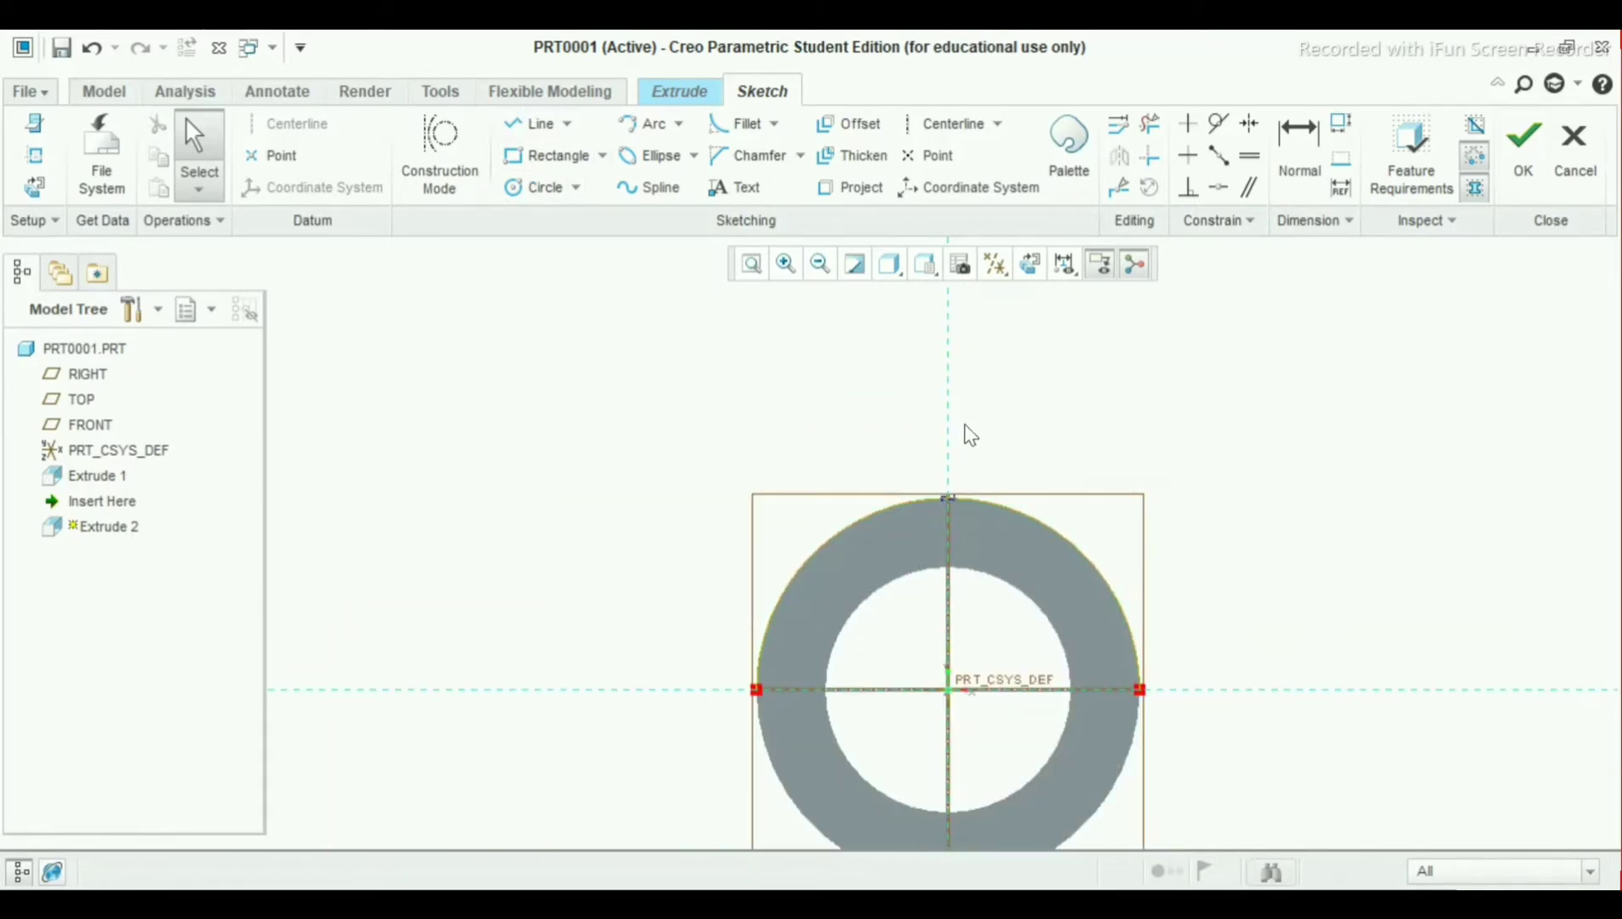
pyautogui.click(520, 121)
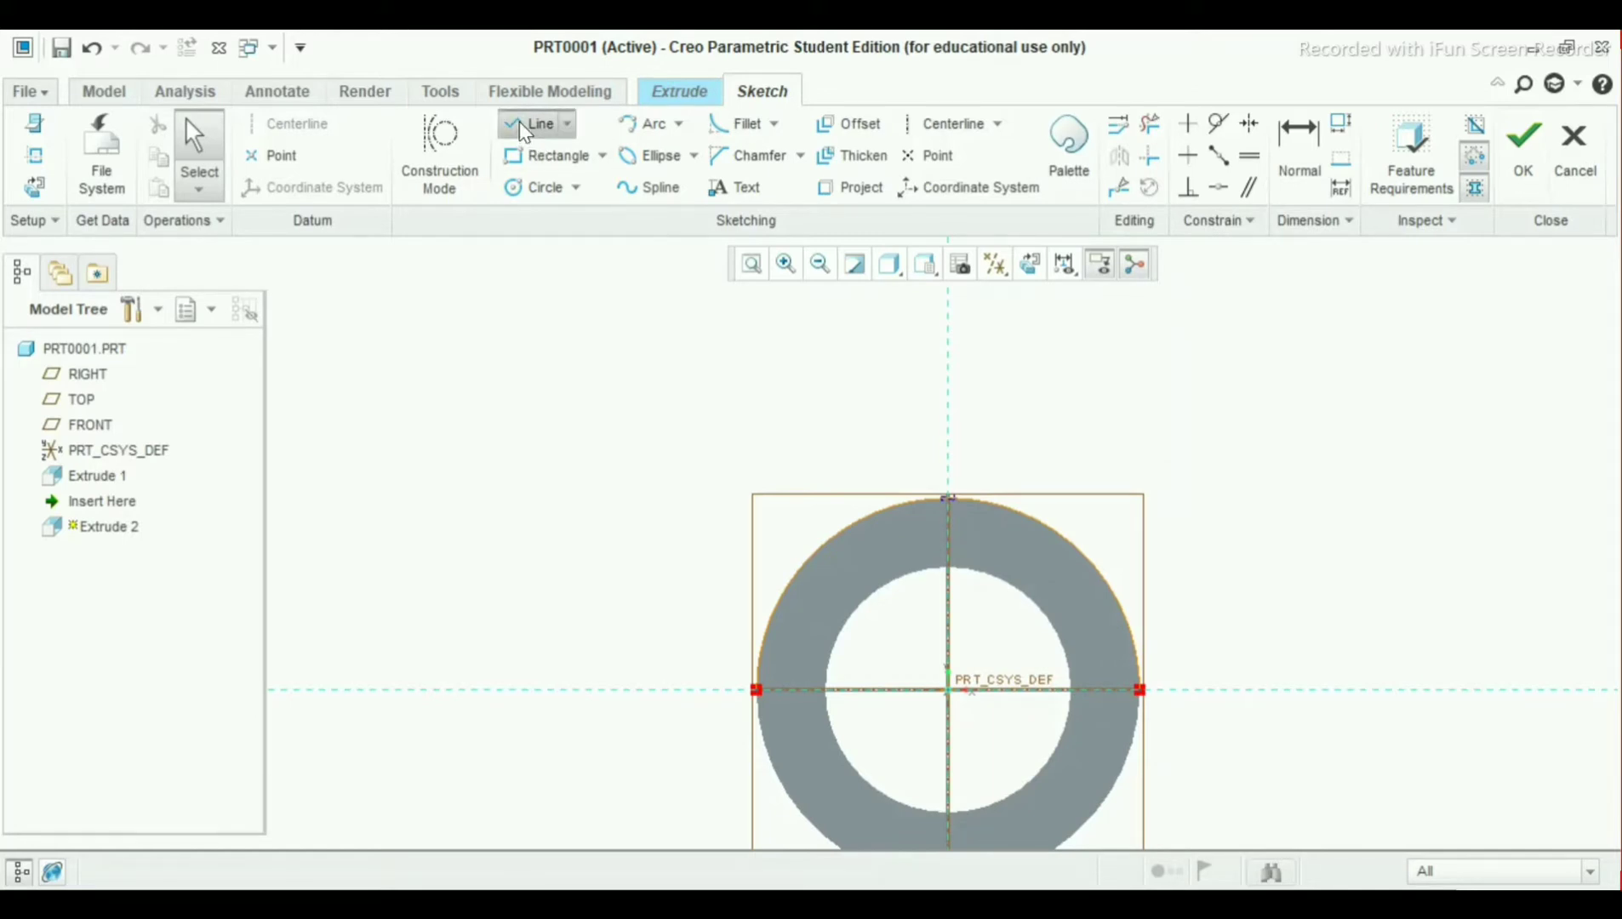
pyautogui.click(758, 689)
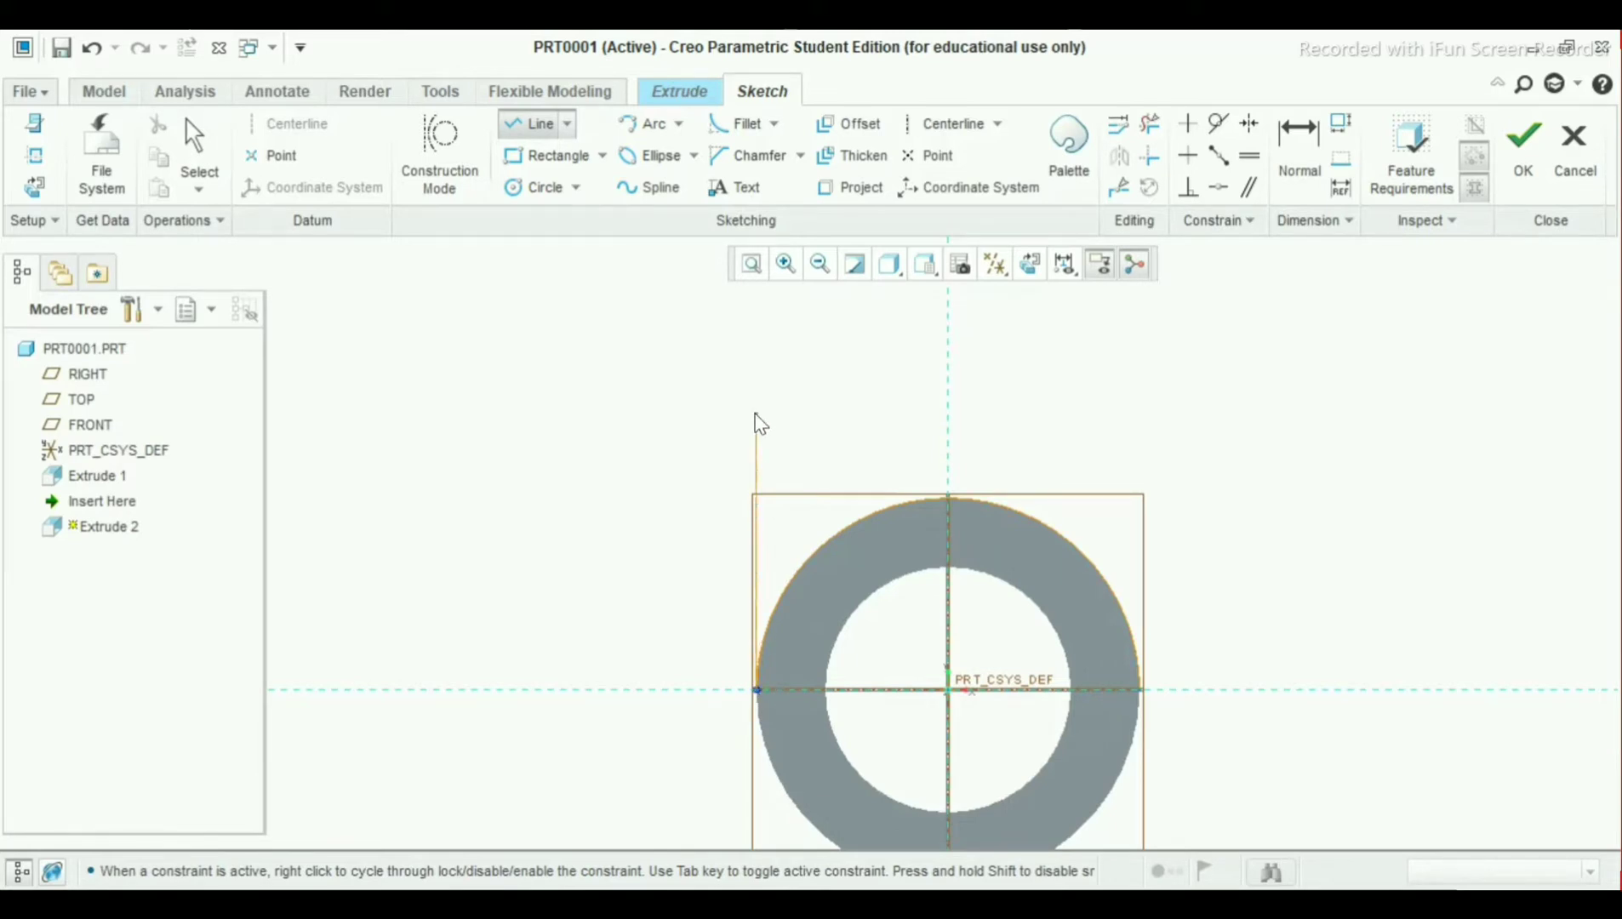
pyautogui.click(757, 452)
pyautogui.click(1137, 451)
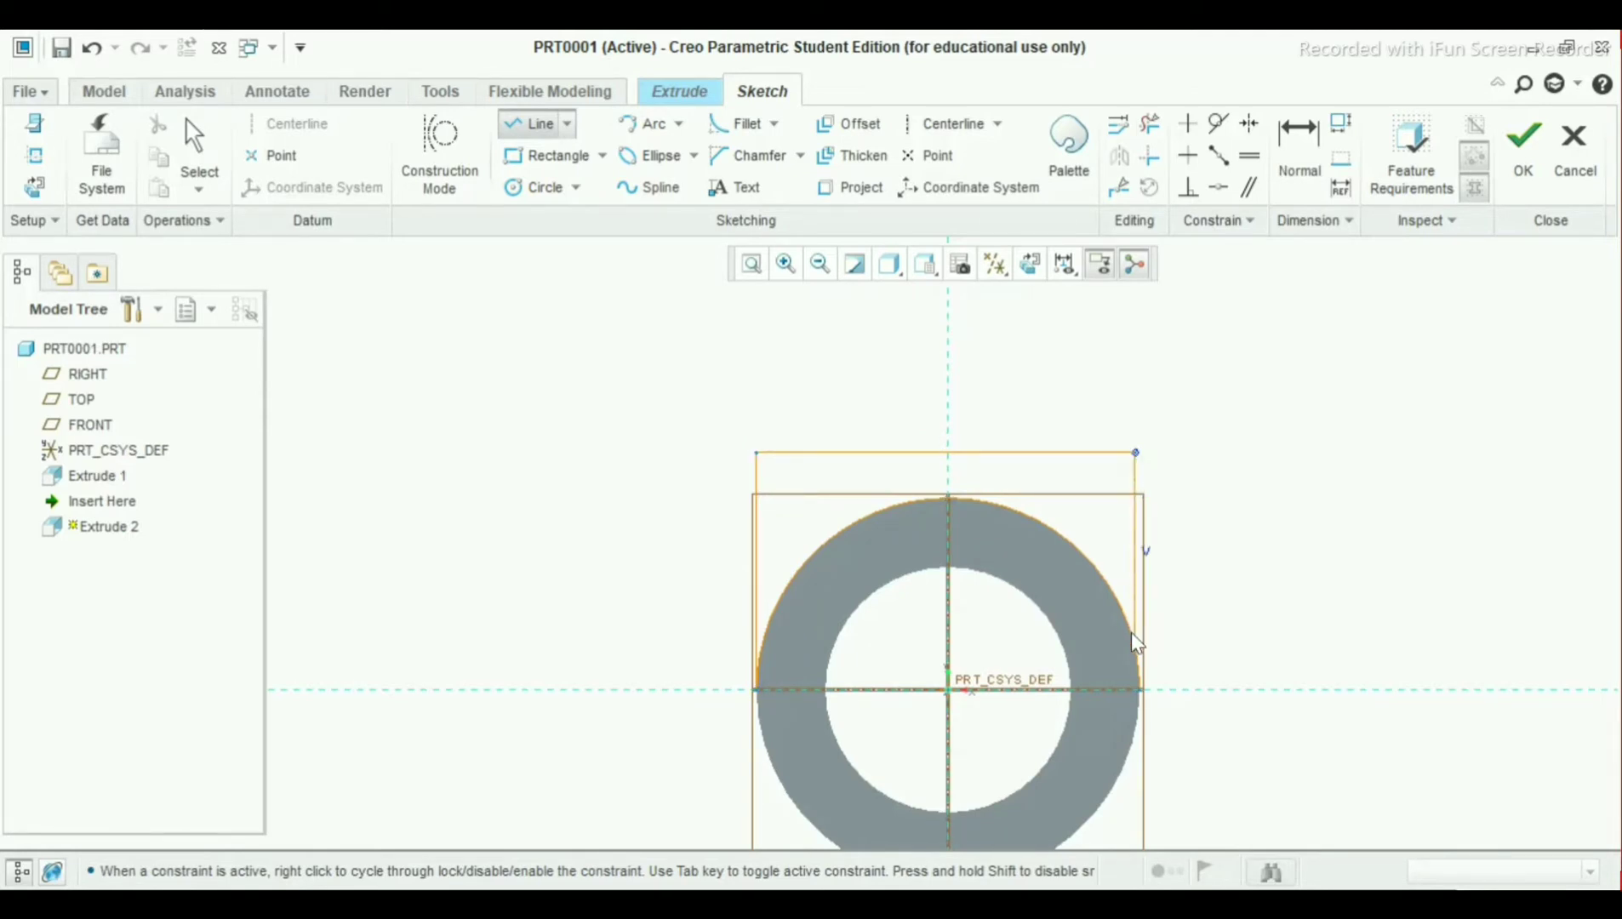
pyautogui.click(1142, 689)
pyautogui.middleClick(1229, 604)
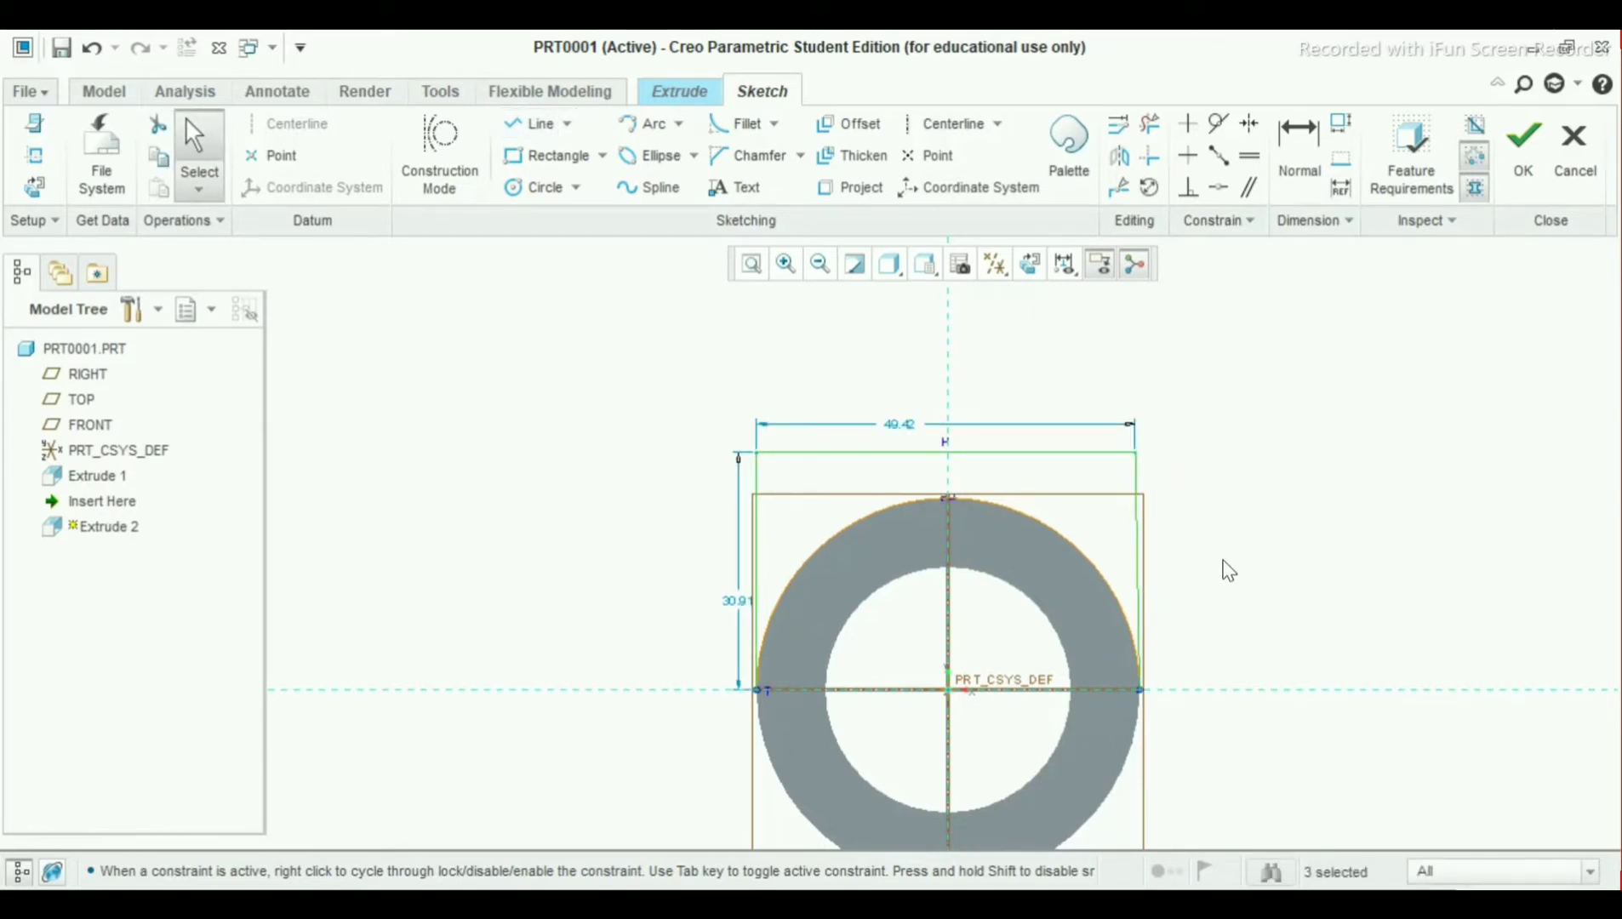
# Make the slightly slanted right-hand line of the block profile tangent to the projected arc
pyautogui.click(1218, 130)
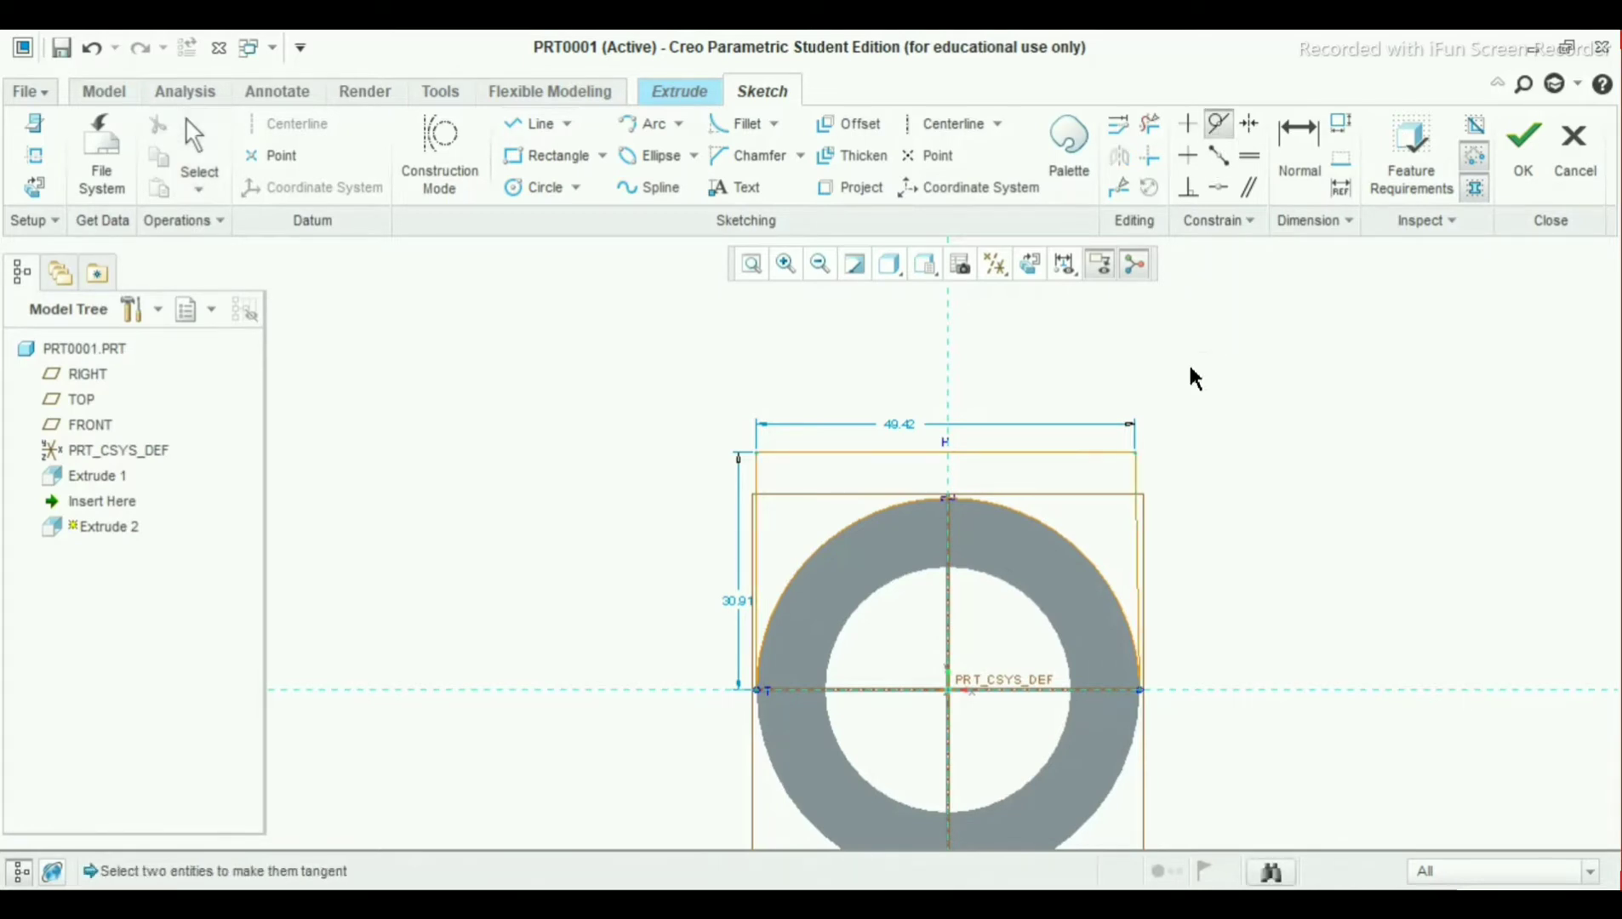
pyautogui.click(1132, 610)
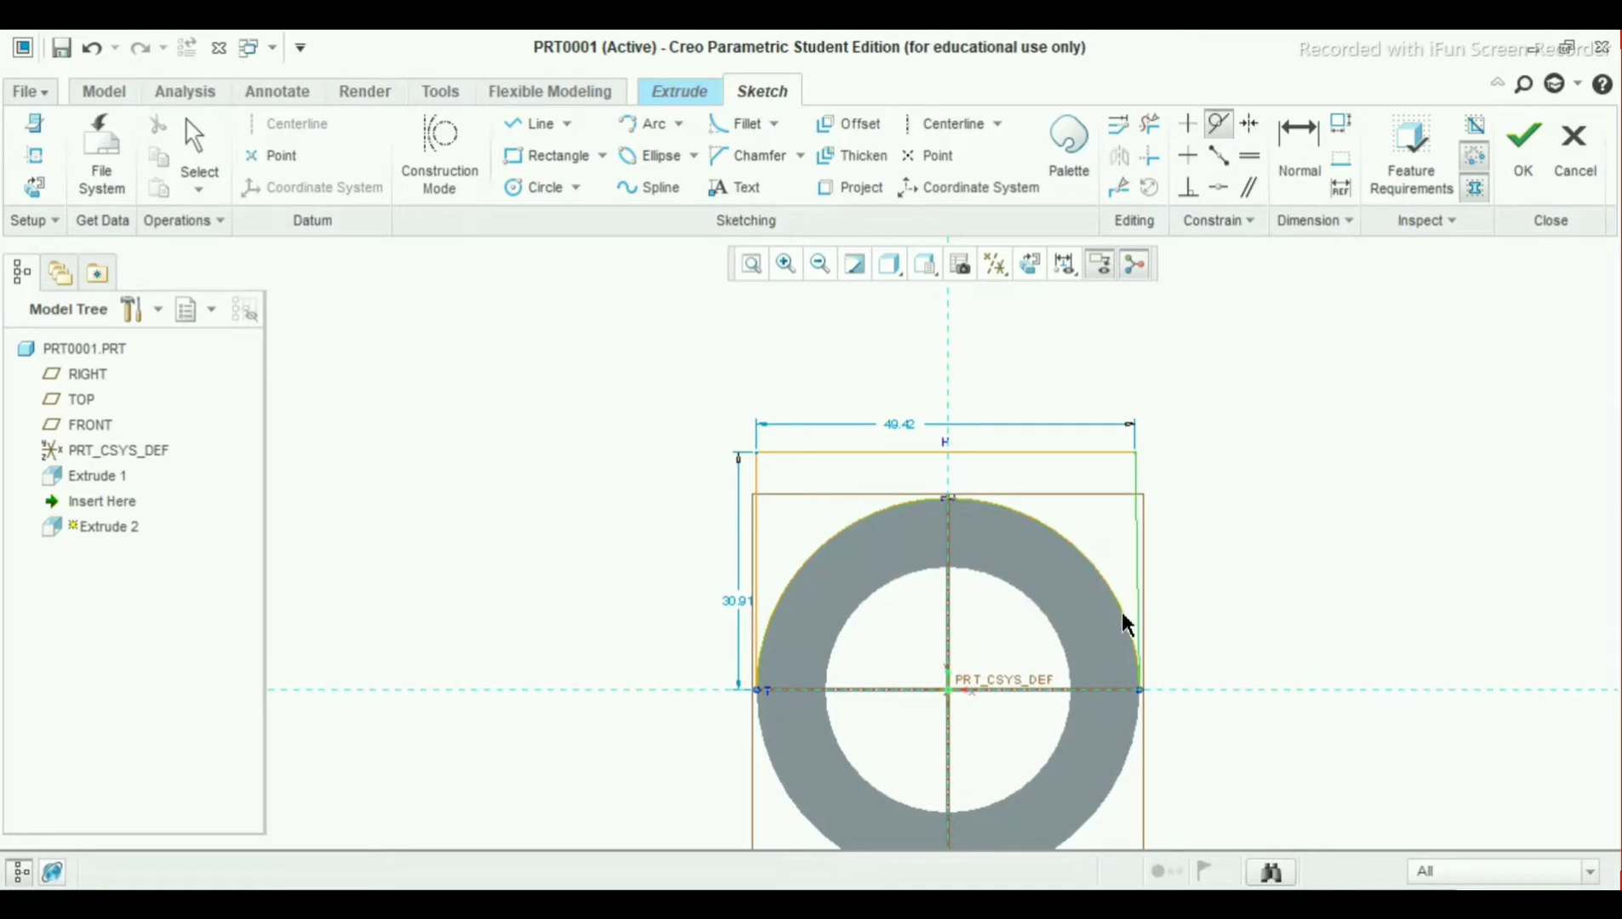
pyautogui.click(1123, 622)
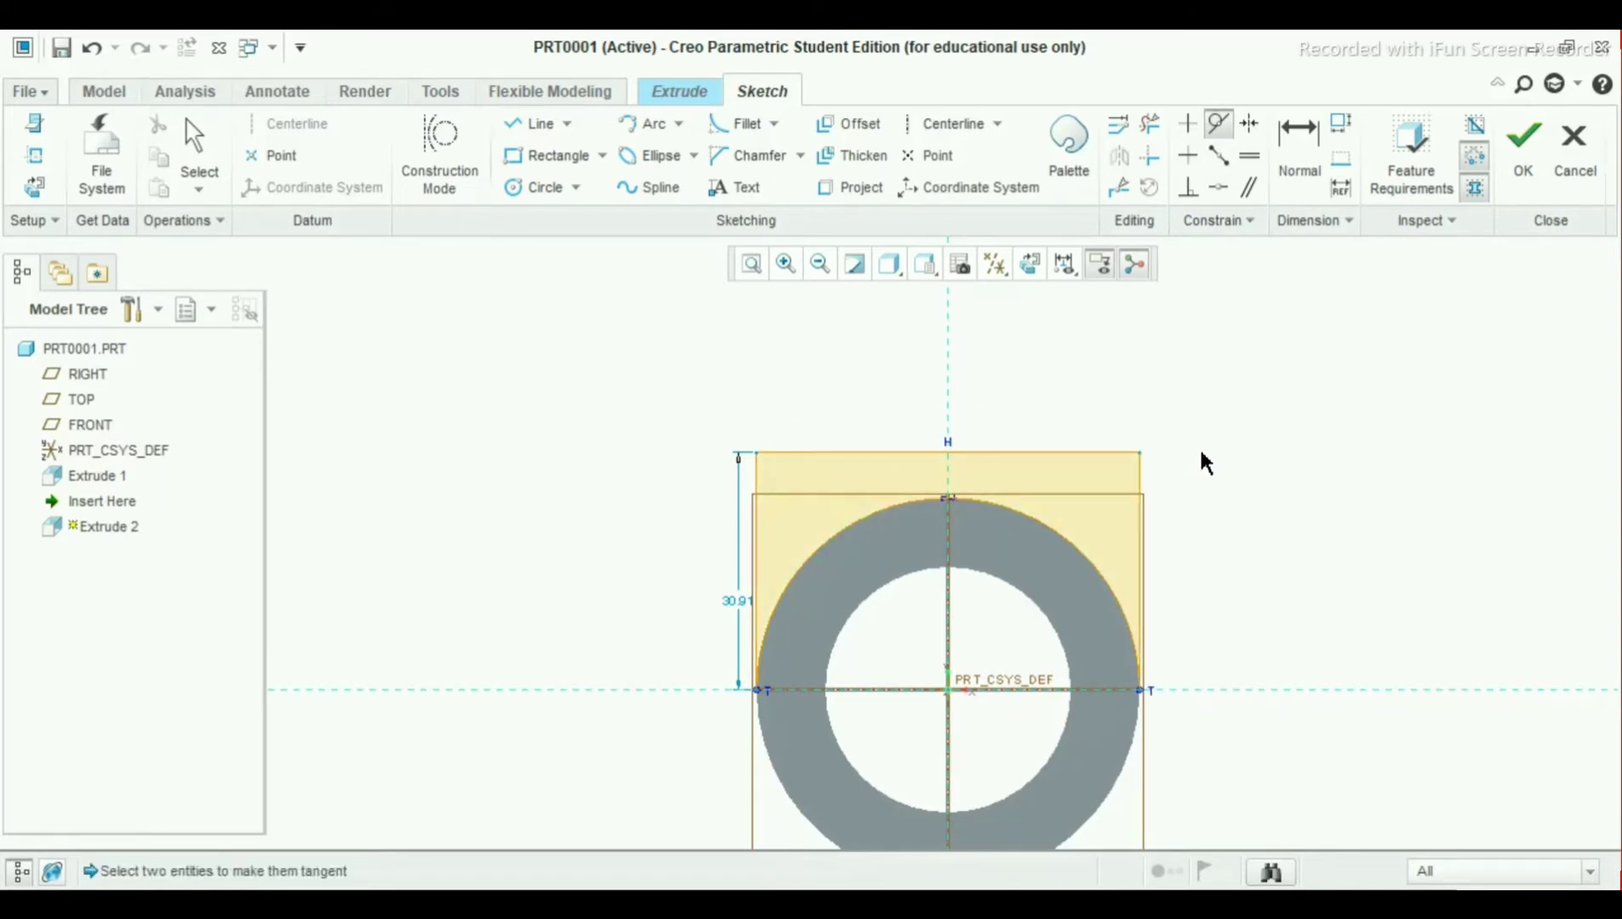
pyautogui.middleClick(1215, 576)
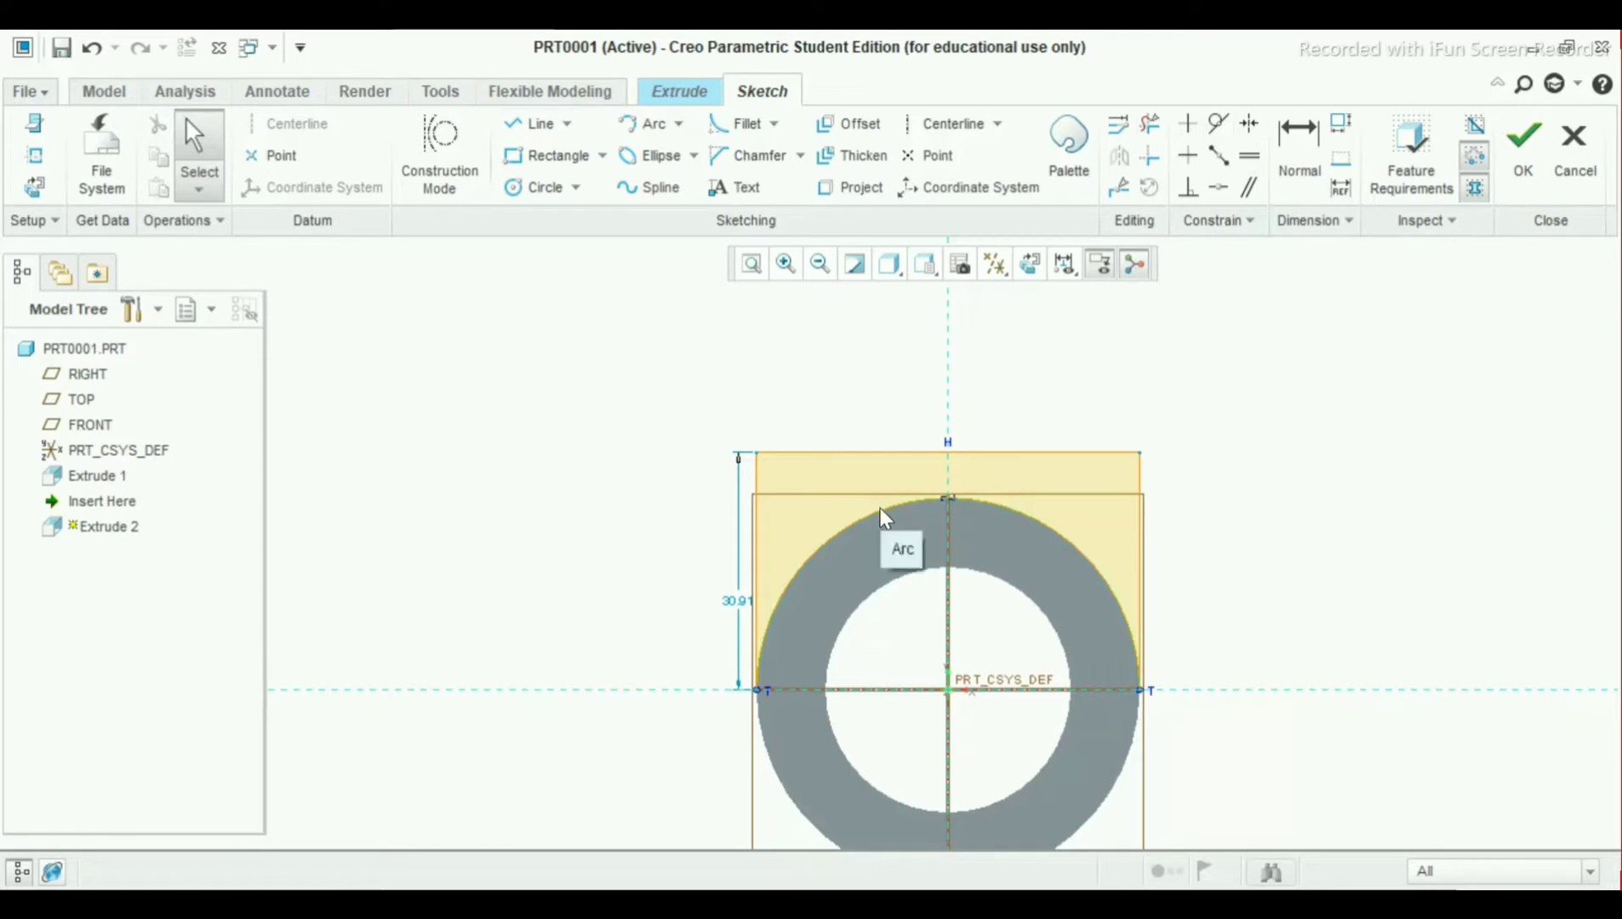
# Set the block profile's height above the boss centre to 40 mm
pyautogui.doubleClick(743, 604)
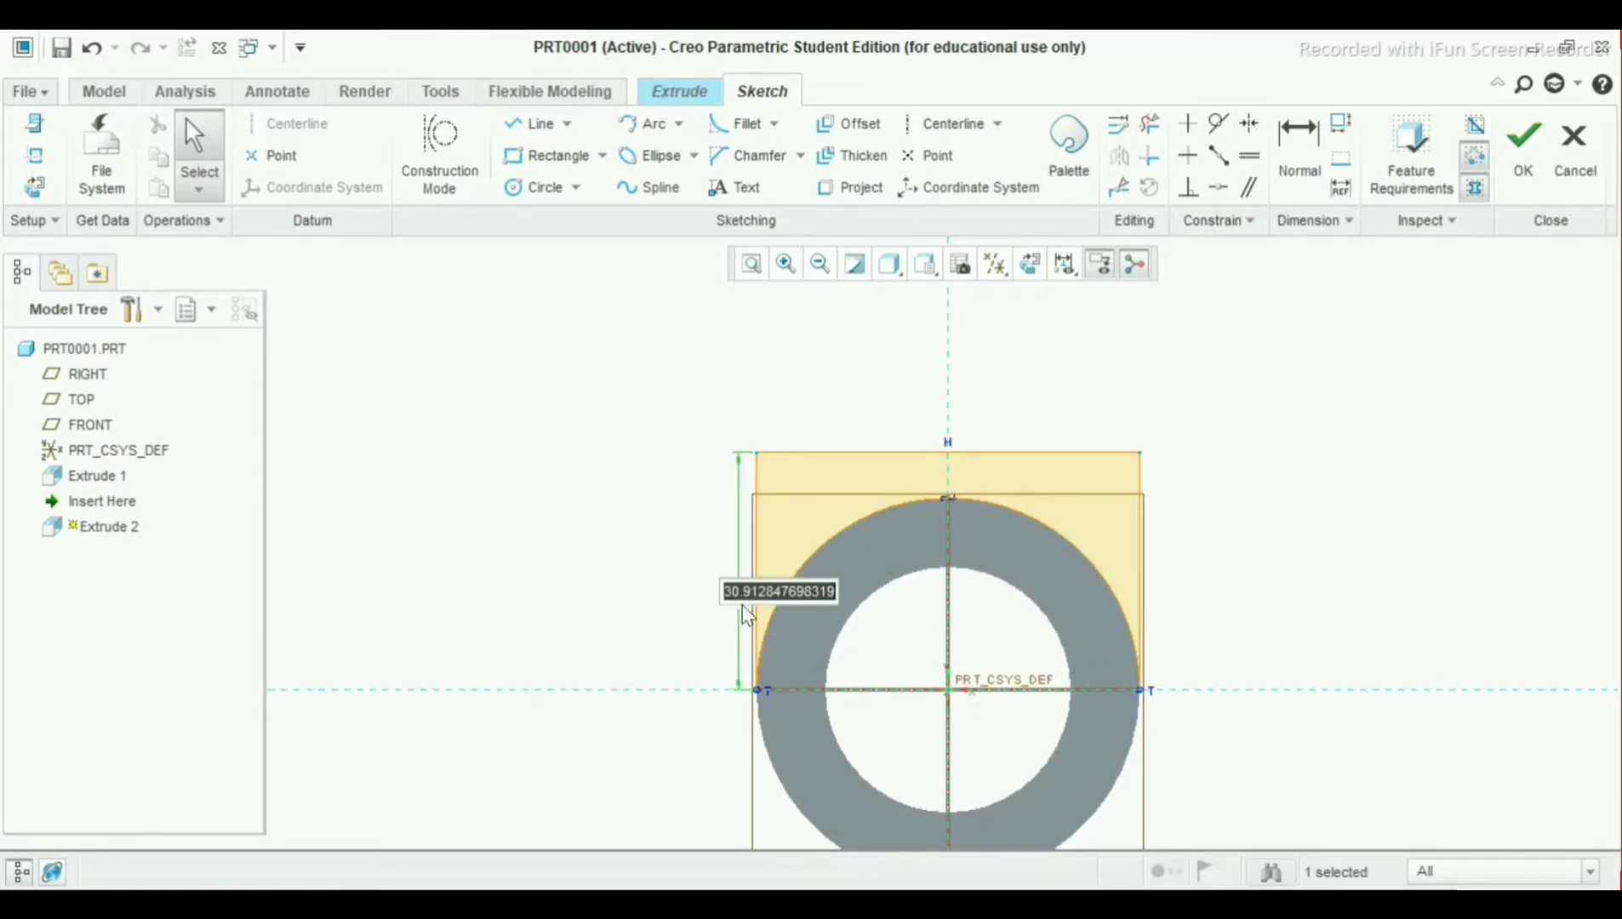
pyautogui.write('40')
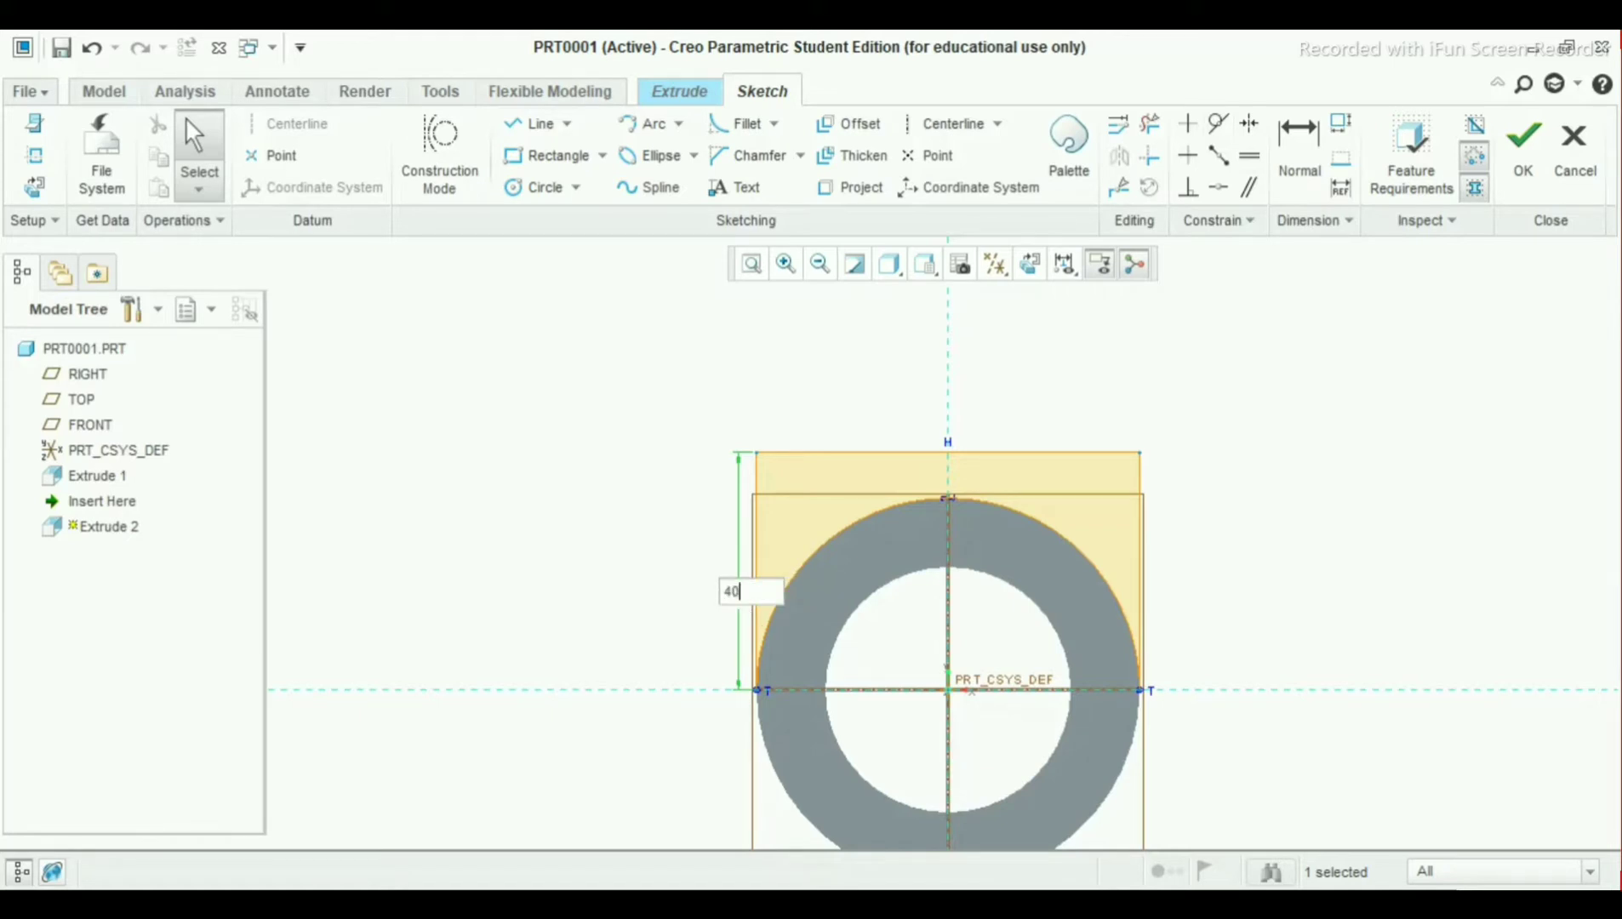
pyautogui.press('Return')
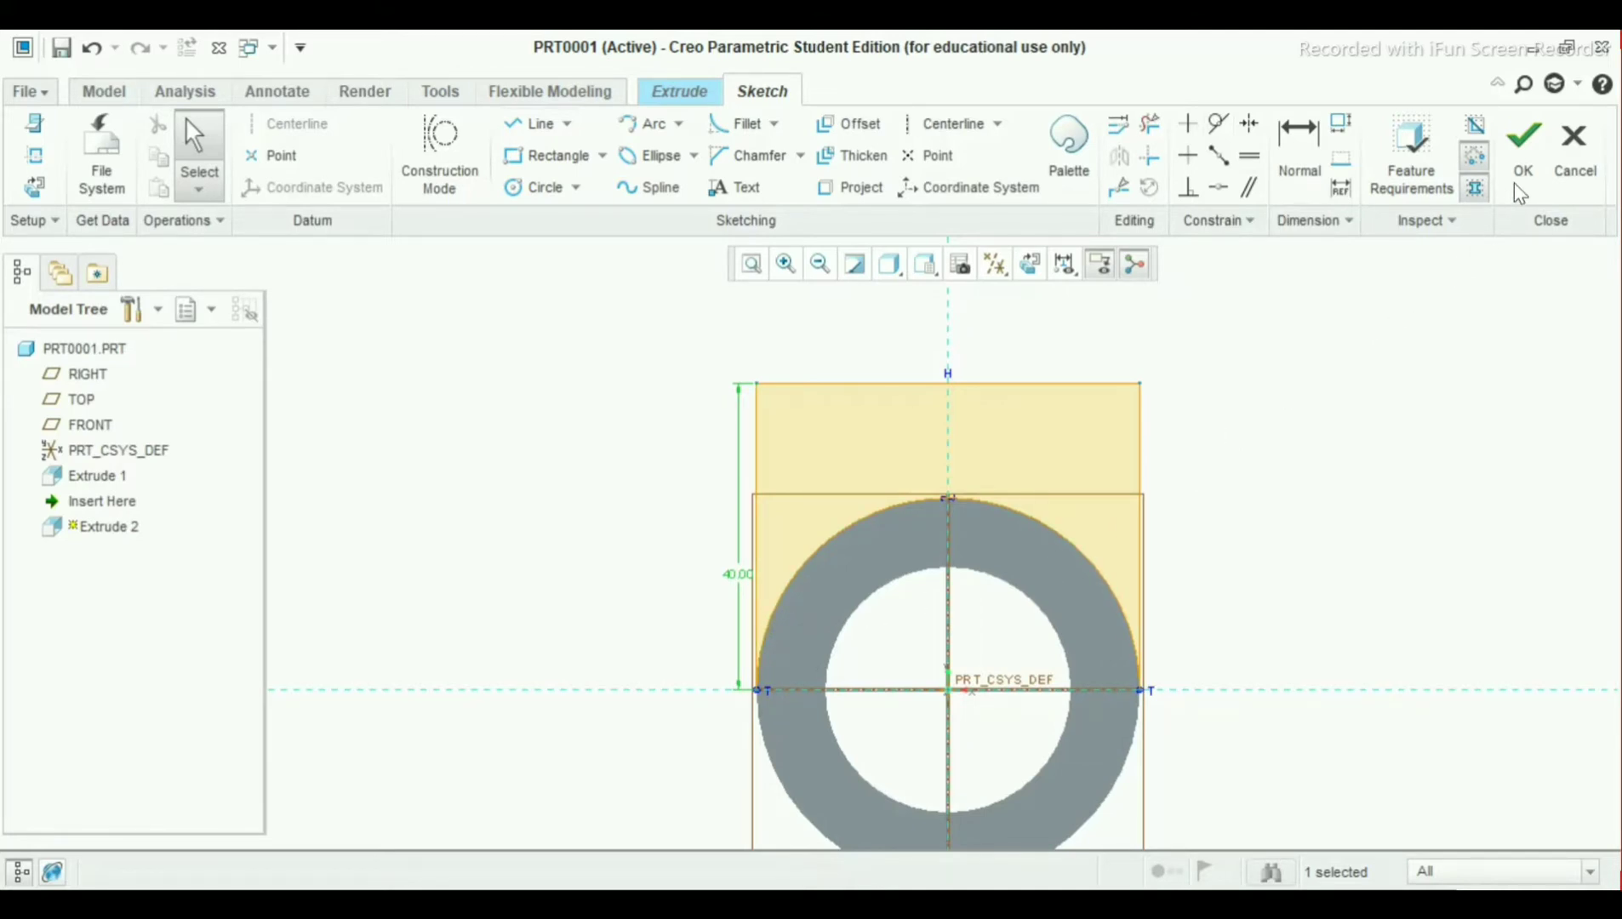
# Finish the block sketch and set its extrusion to be symmetric about the sketch plane with a total depth of 78 mm
pyautogui.click(1524, 141)
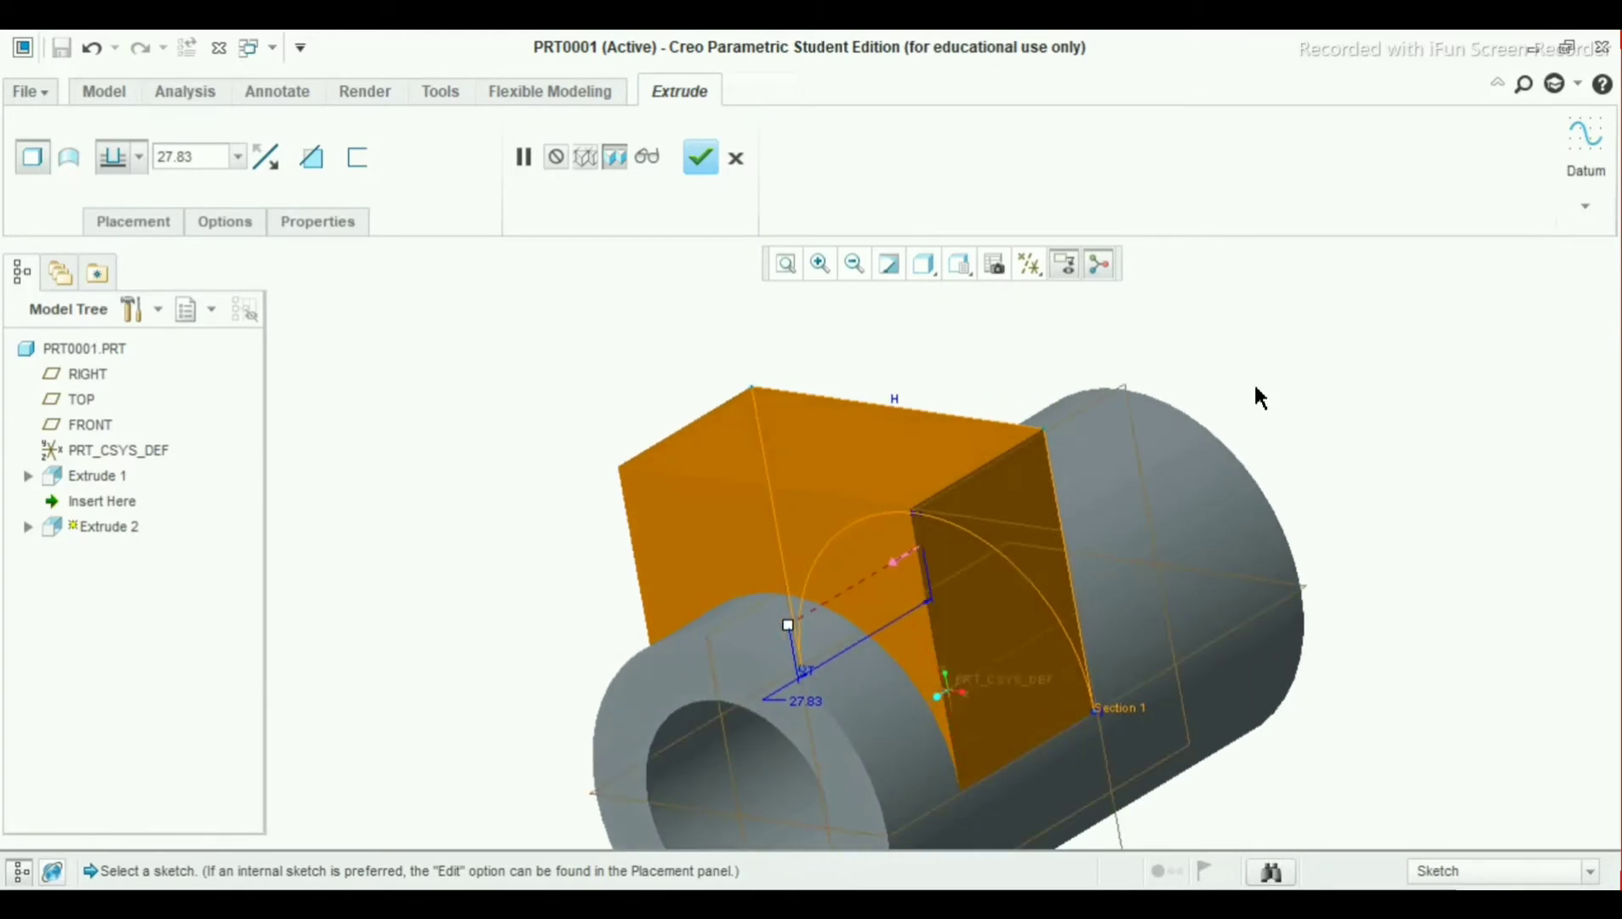
pyautogui.click(138, 157)
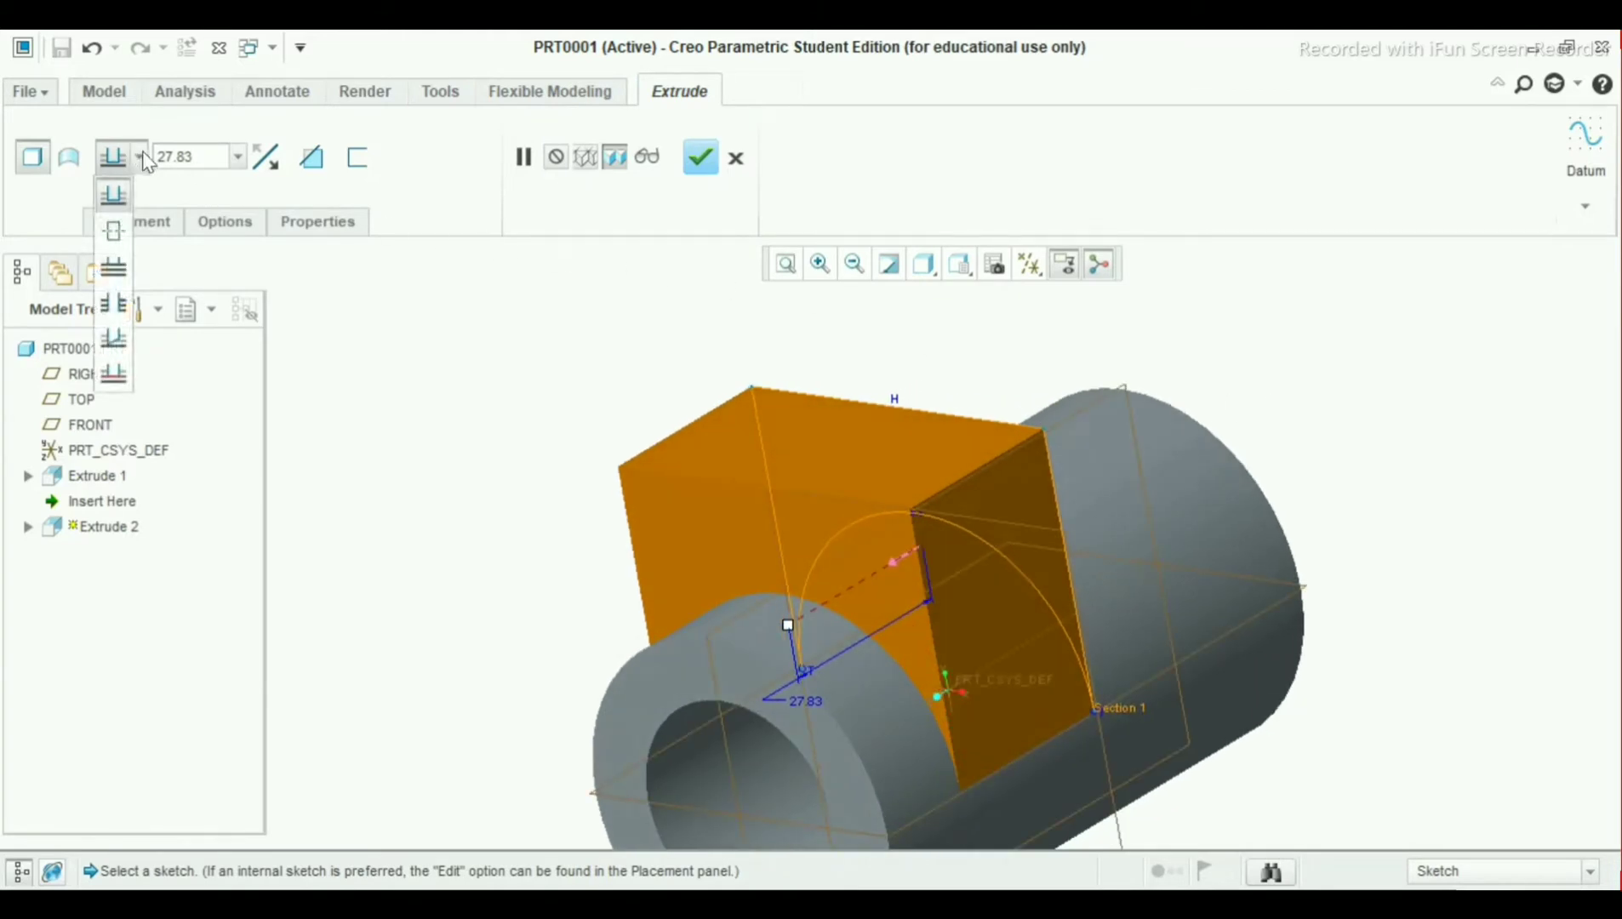
pyautogui.click(117, 230)
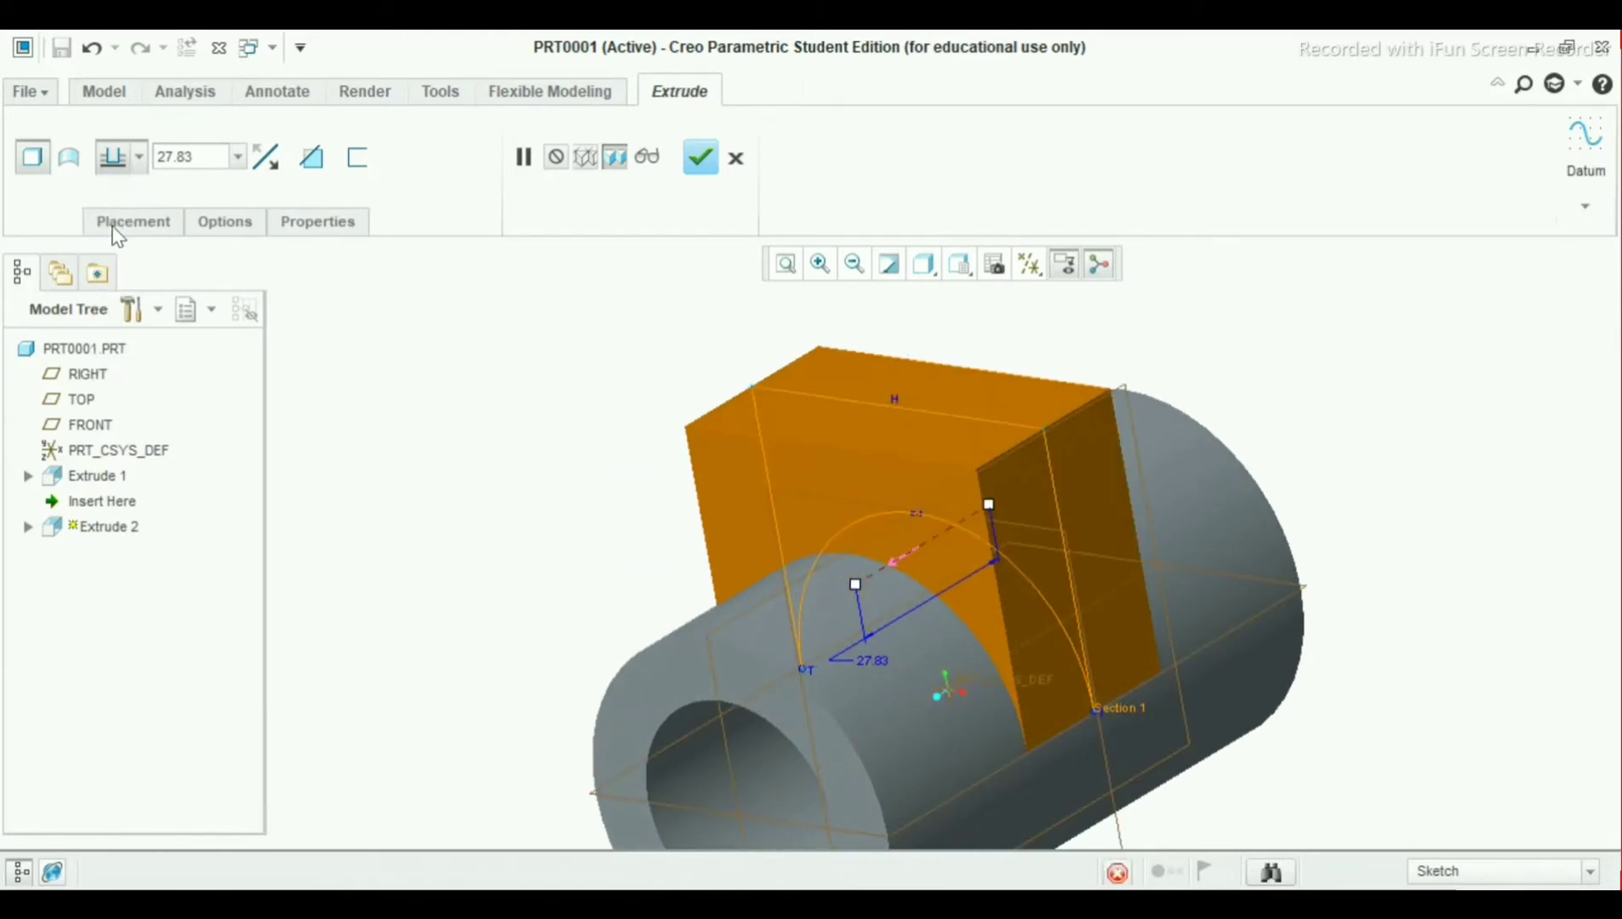
pyautogui.click(178, 151)
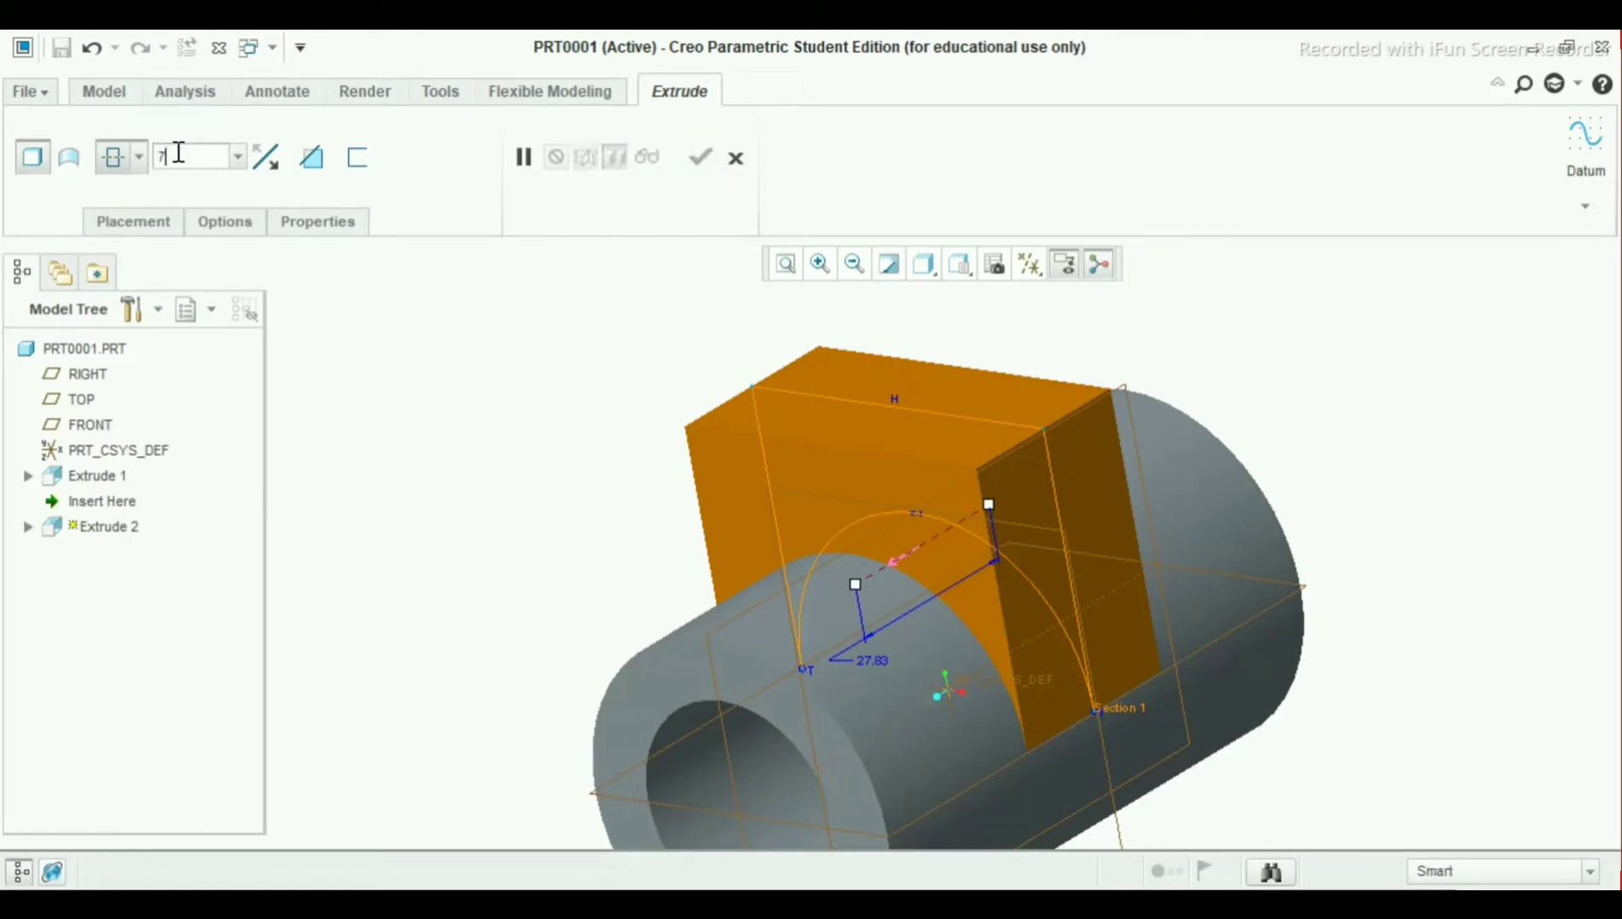
pyautogui.write('78')
pyautogui.press('Return')
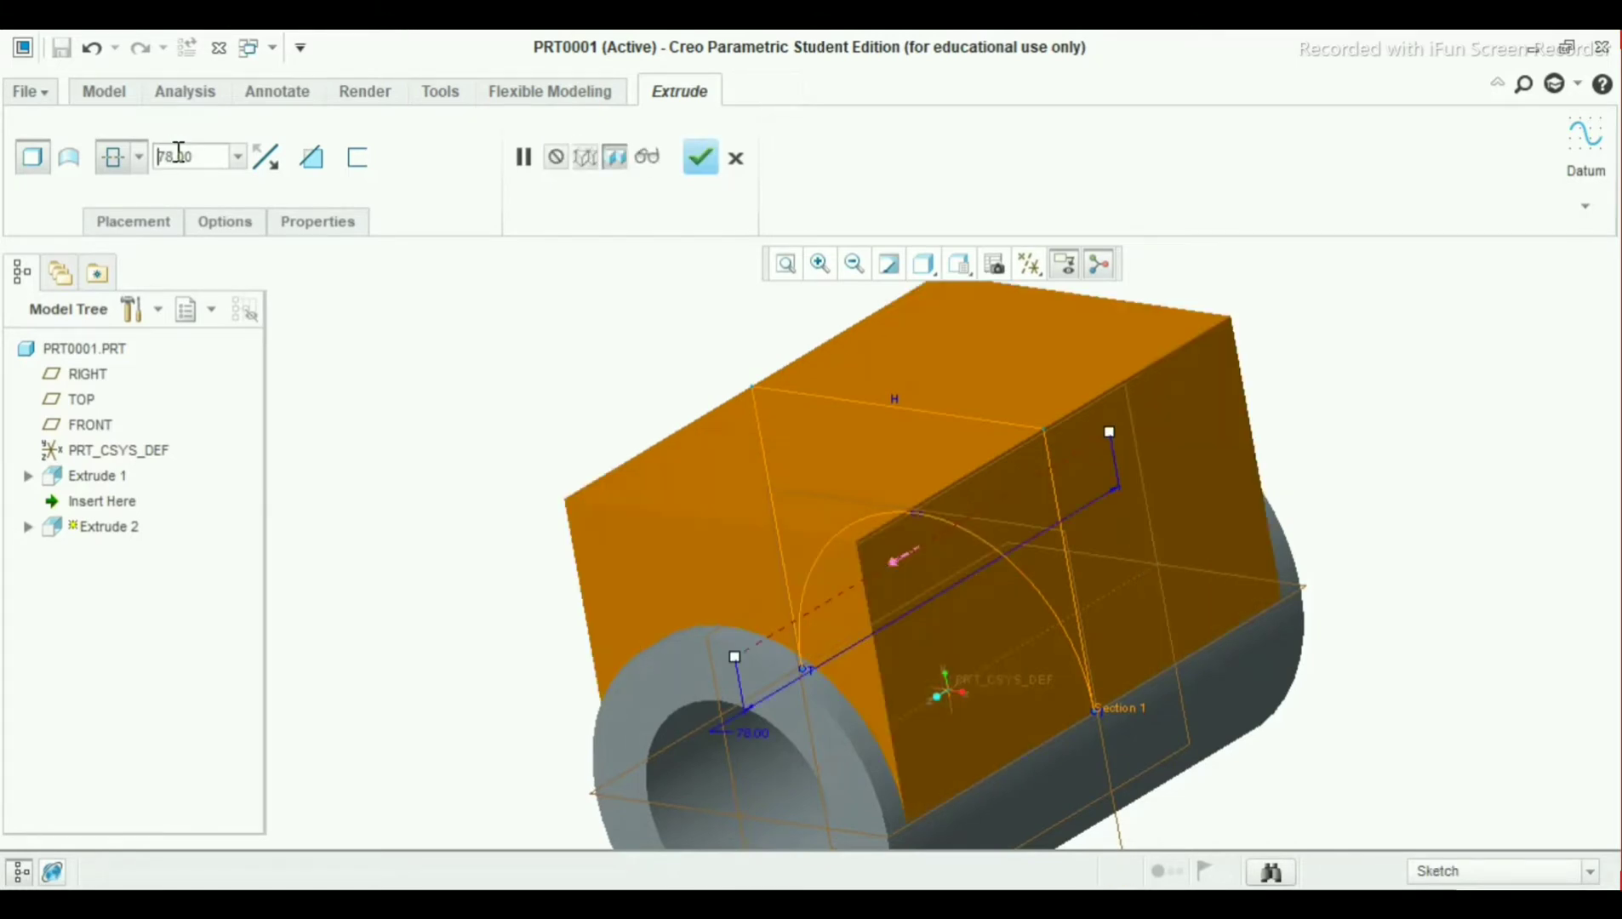
# Complete the symmetric block extrusion and clear its selection
pyautogui.click(700, 157)
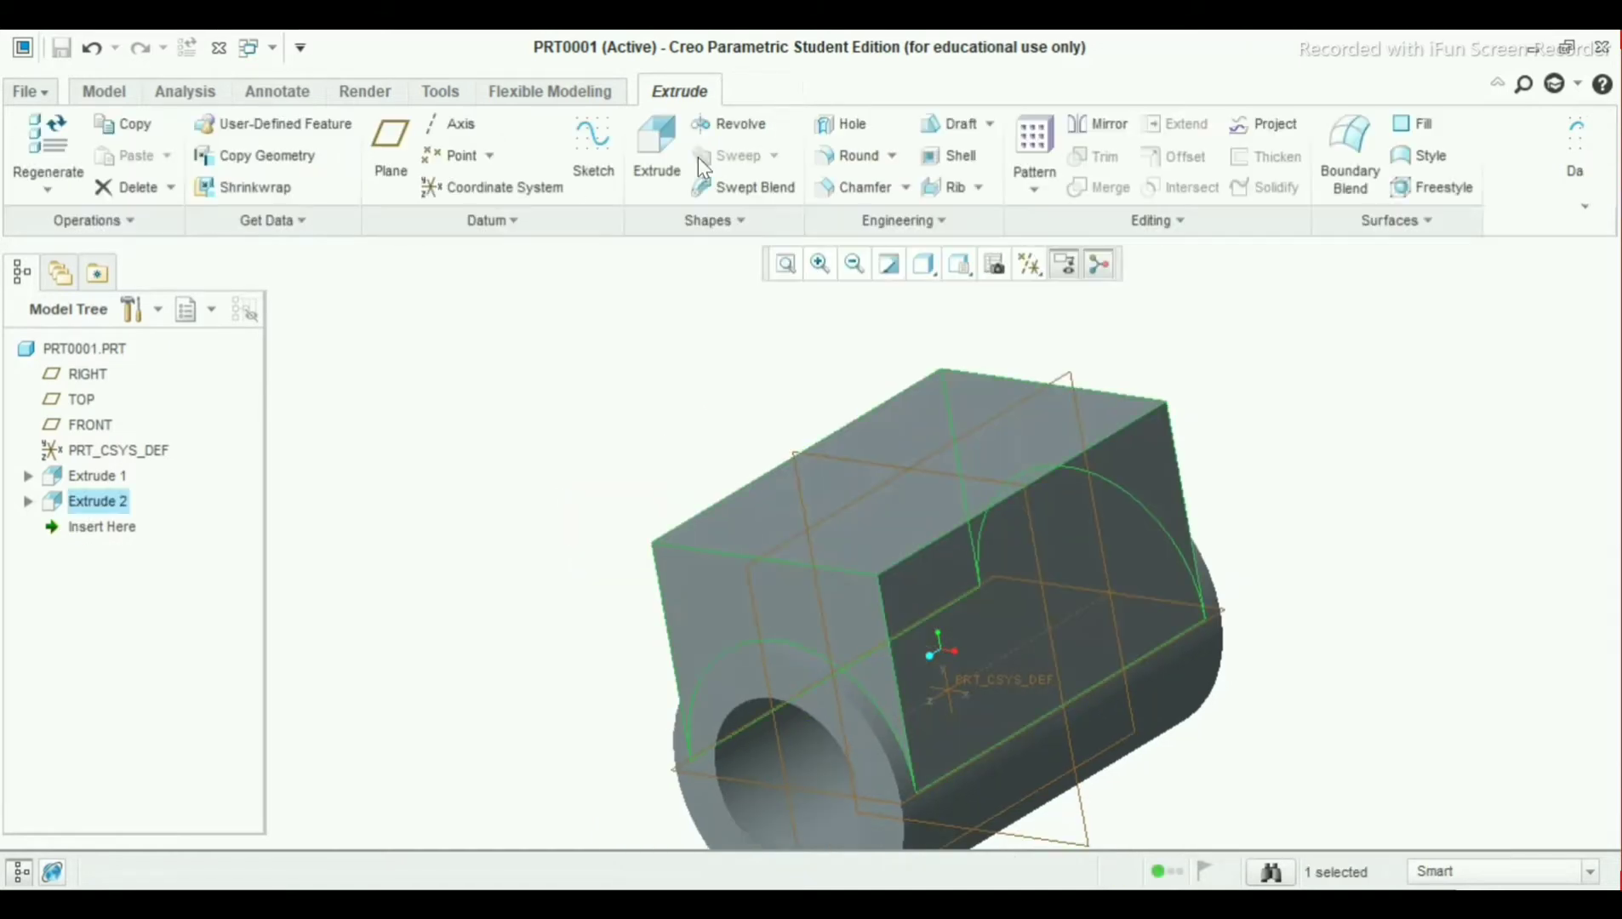
pyautogui.moveTo(707, 352)
pyautogui.mouseDown(button='middle')
pyautogui.moveTo(736, 279)
pyautogui.moveTo(700, 300)
pyautogui.mouseUp(button='middle')
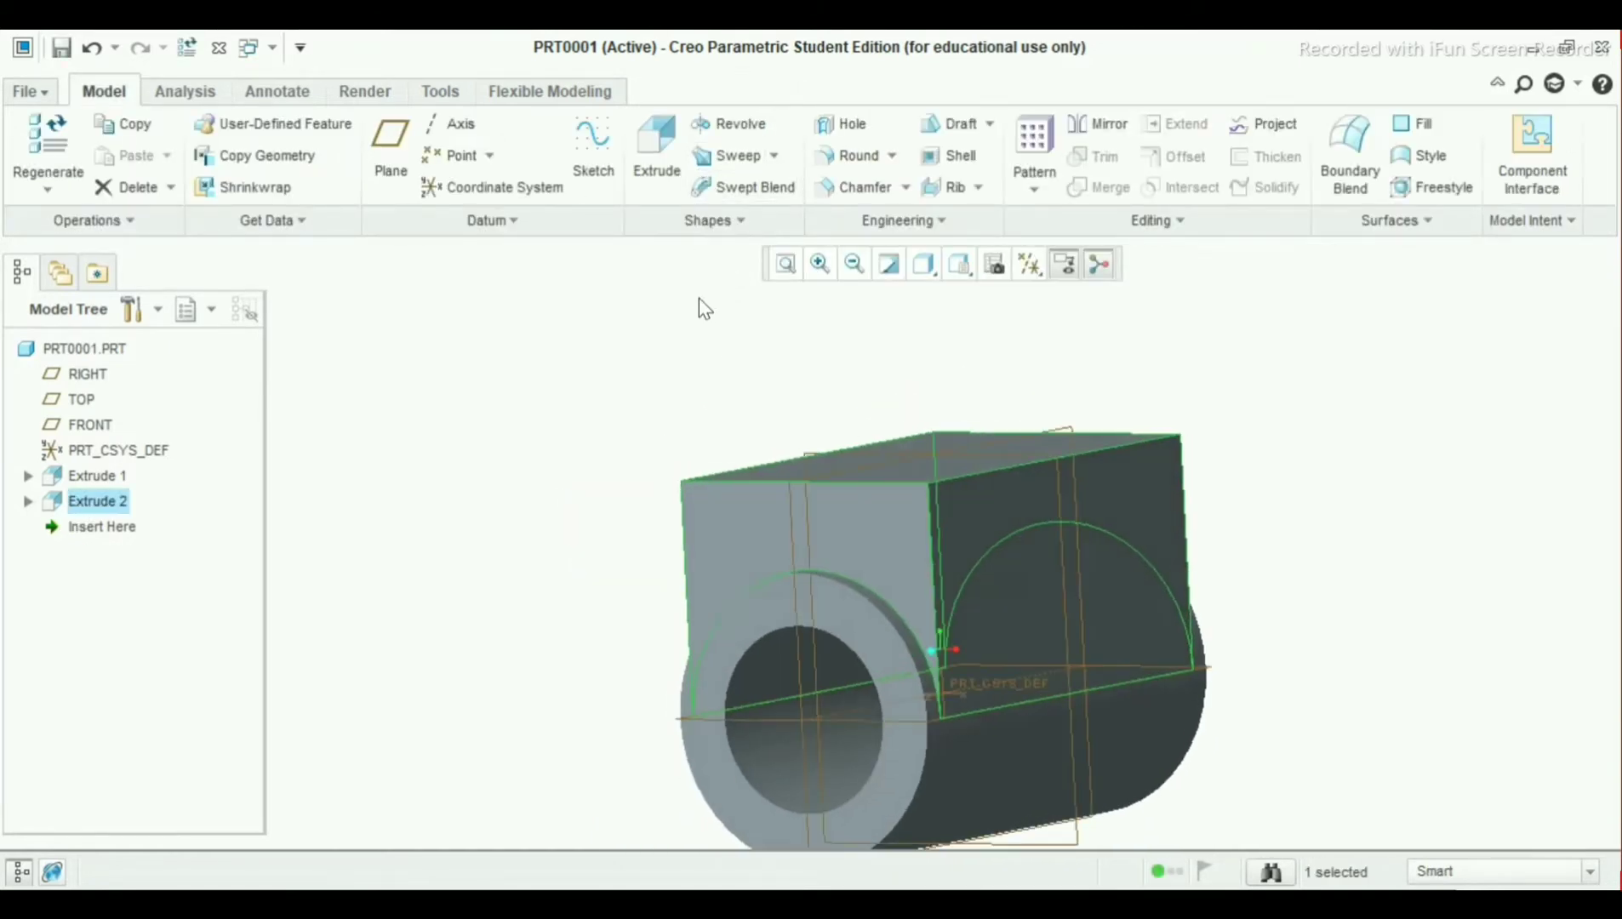
pyautogui.click(681, 385)
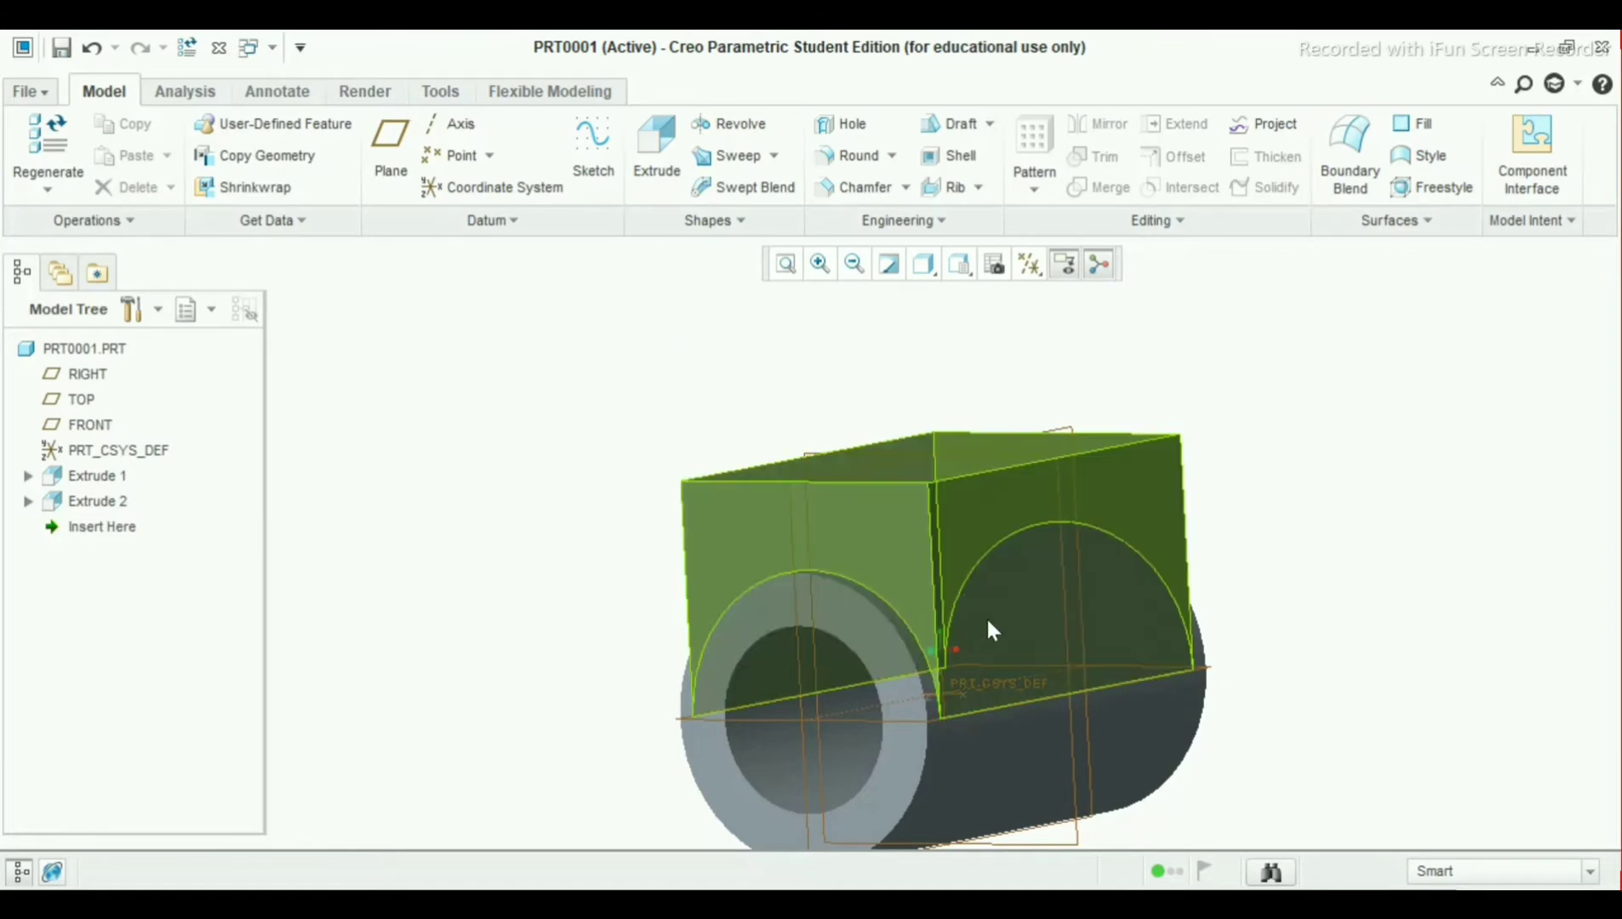
# Start an extrude sketch on the block's flat long side face and draw a vertical centerline through the middle of the part
pyautogui.moveTo(1161, 661)
pyautogui.mouseDown(button='middle')
pyautogui.moveTo(1177, 637)
pyautogui.moveTo(1194, 660)
pyautogui.moveTo(1141, 648)
pyautogui.mouseUp(button='middle')
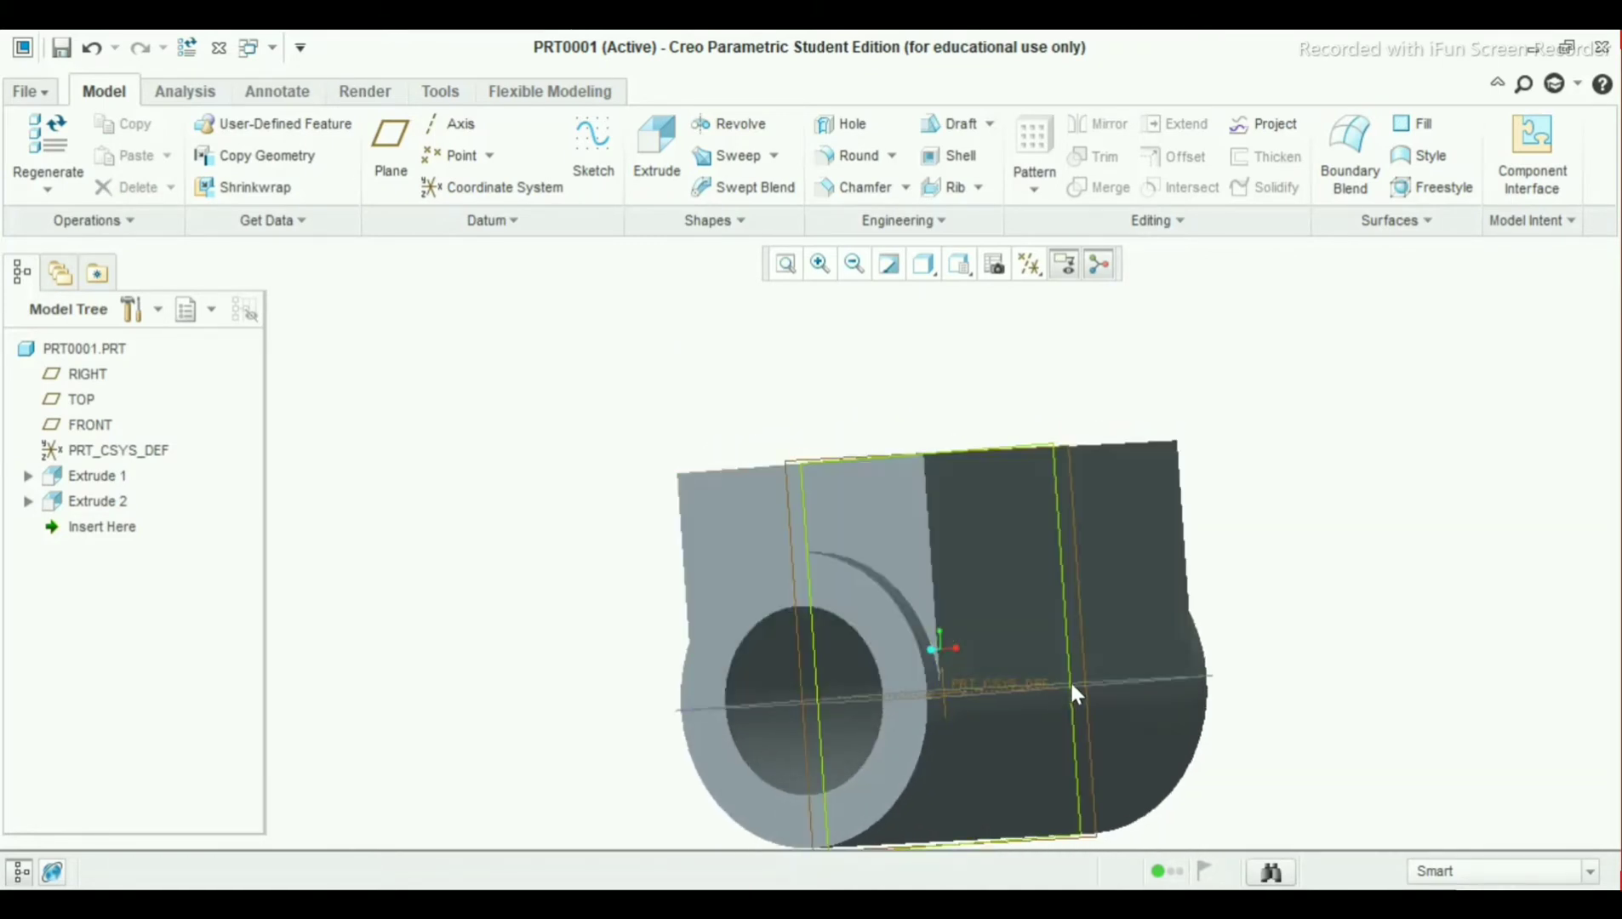
pyautogui.click(1150, 518)
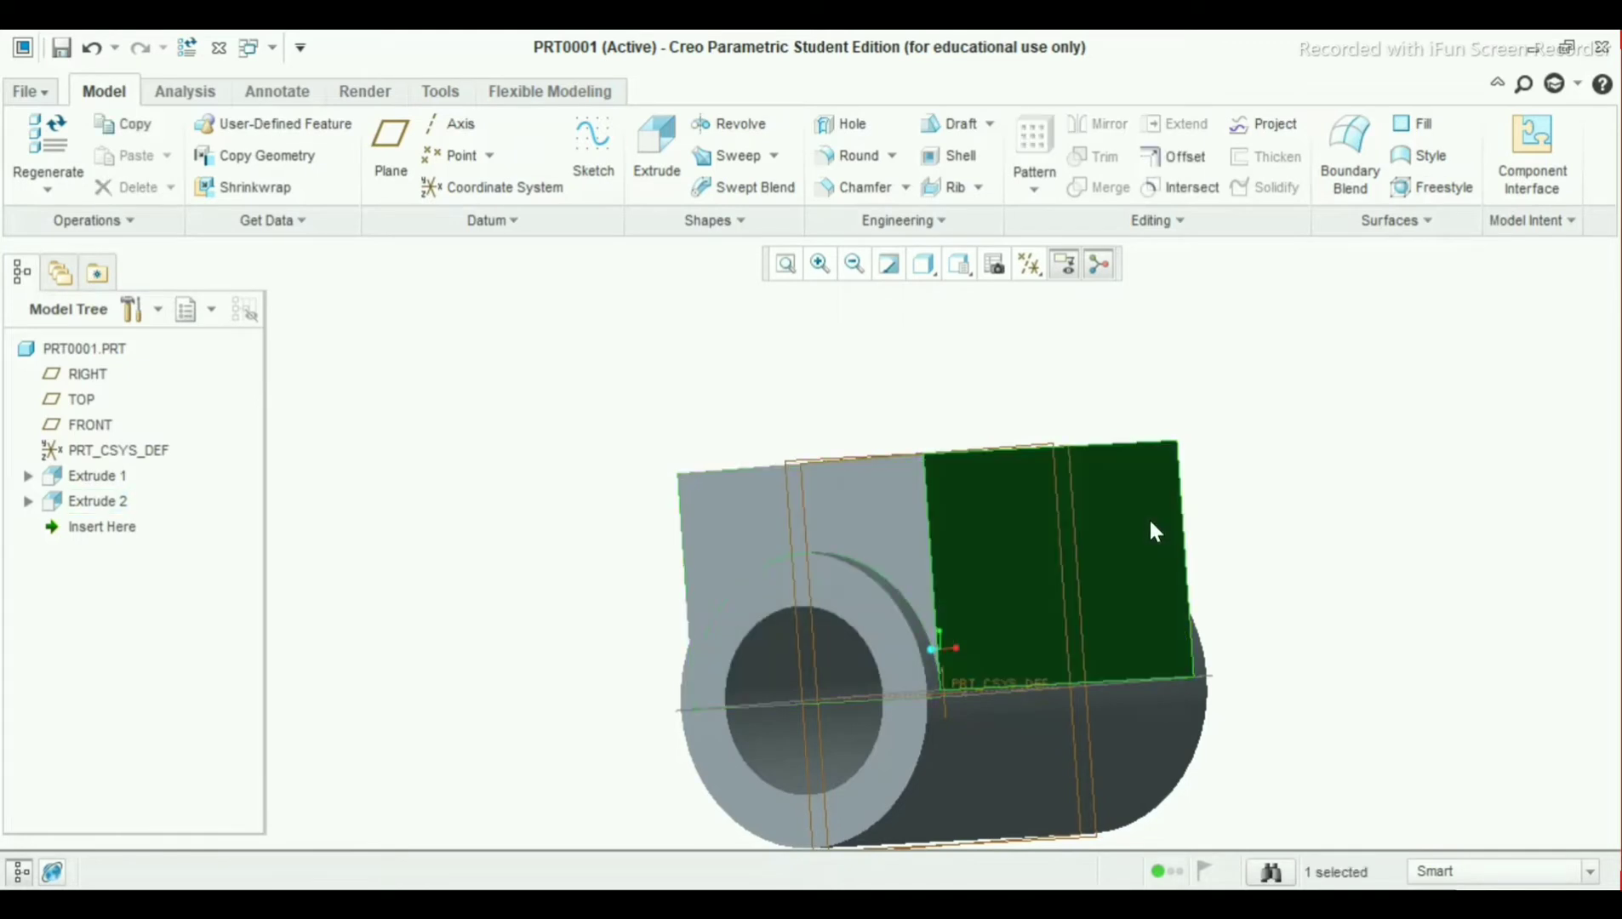
pyautogui.click(659, 171)
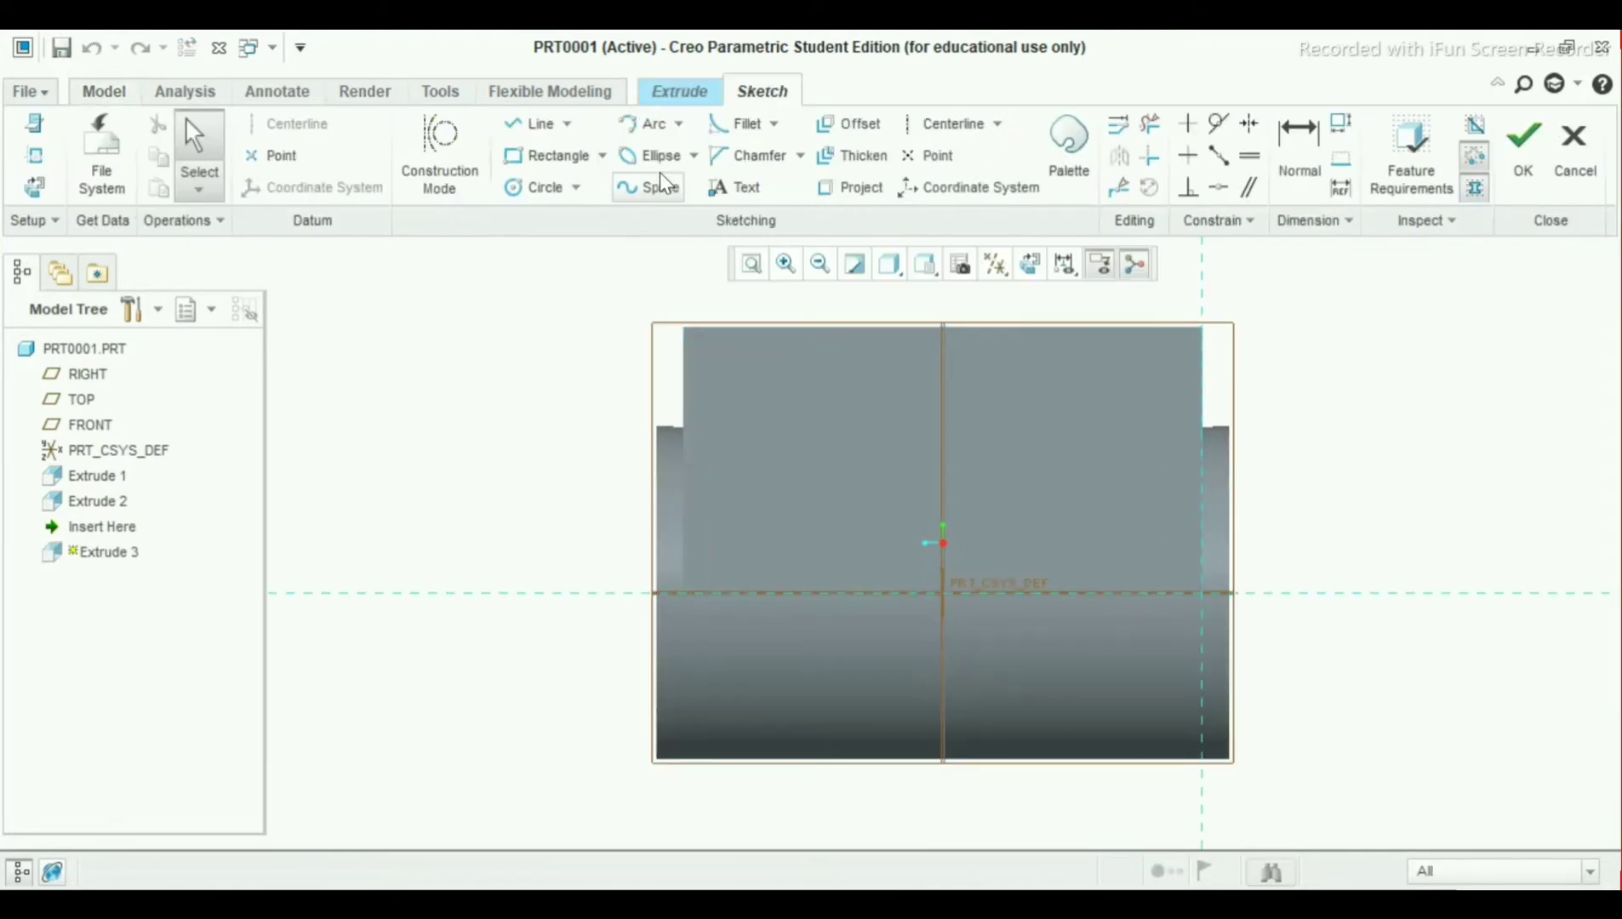
pyautogui.click(958, 126)
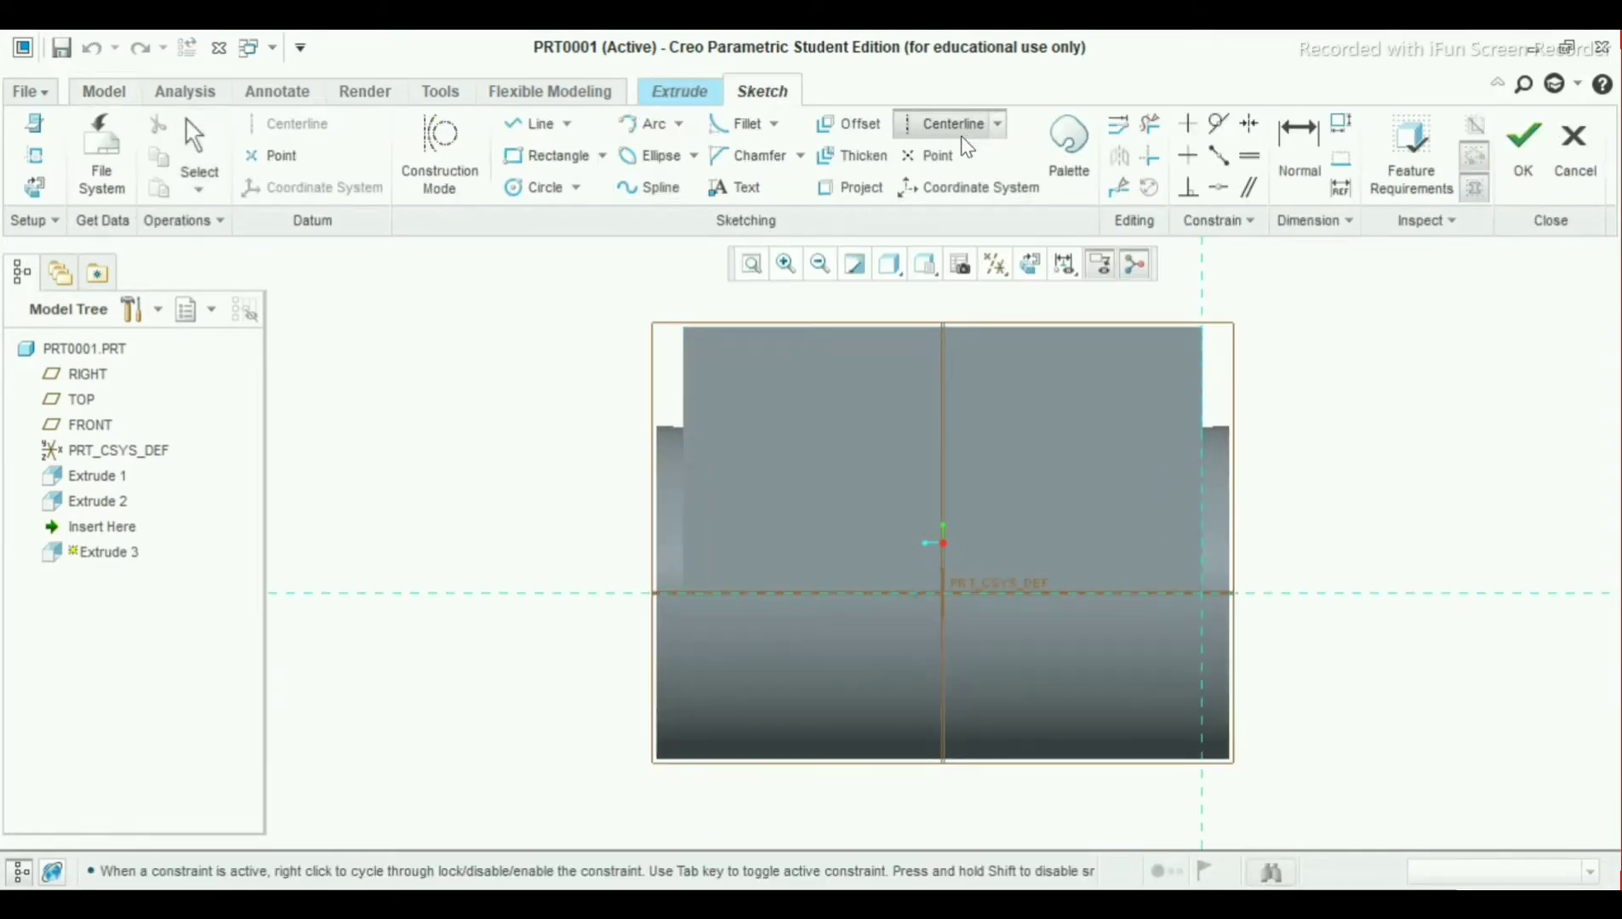
pyautogui.click(944, 538)
pyautogui.click(944, 542)
pyautogui.middleClick(1288, 441)
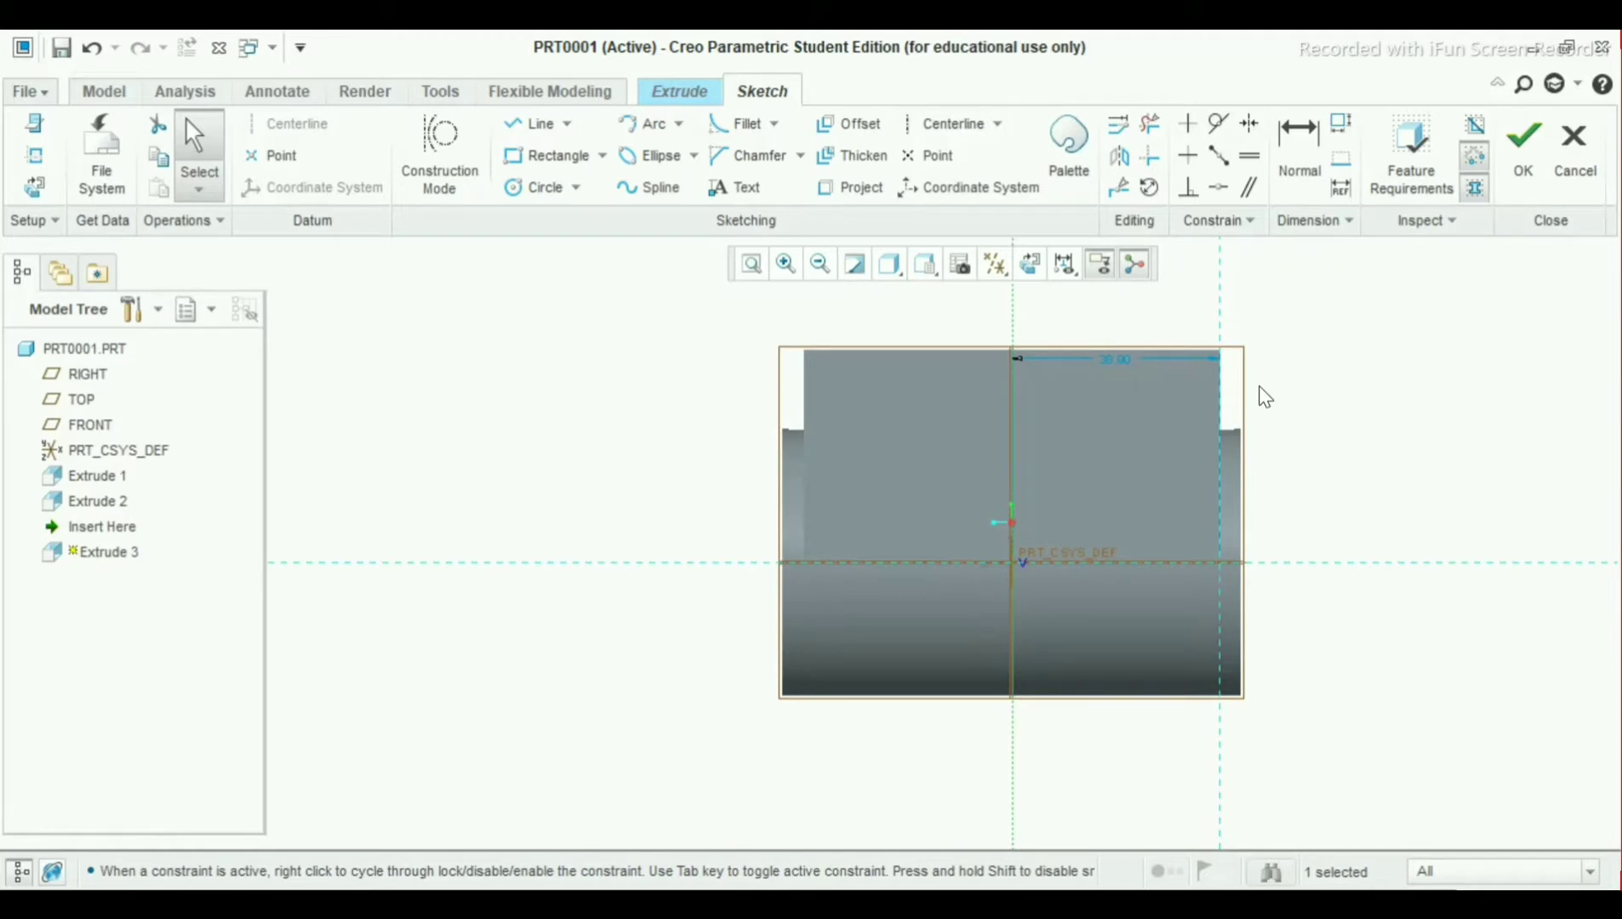
# Set the distance from the vertical centerline to the block's end edge to 78/2, giving 39 mm
pyautogui.doubleClick(1115, 364)
pyautogui.write('78')
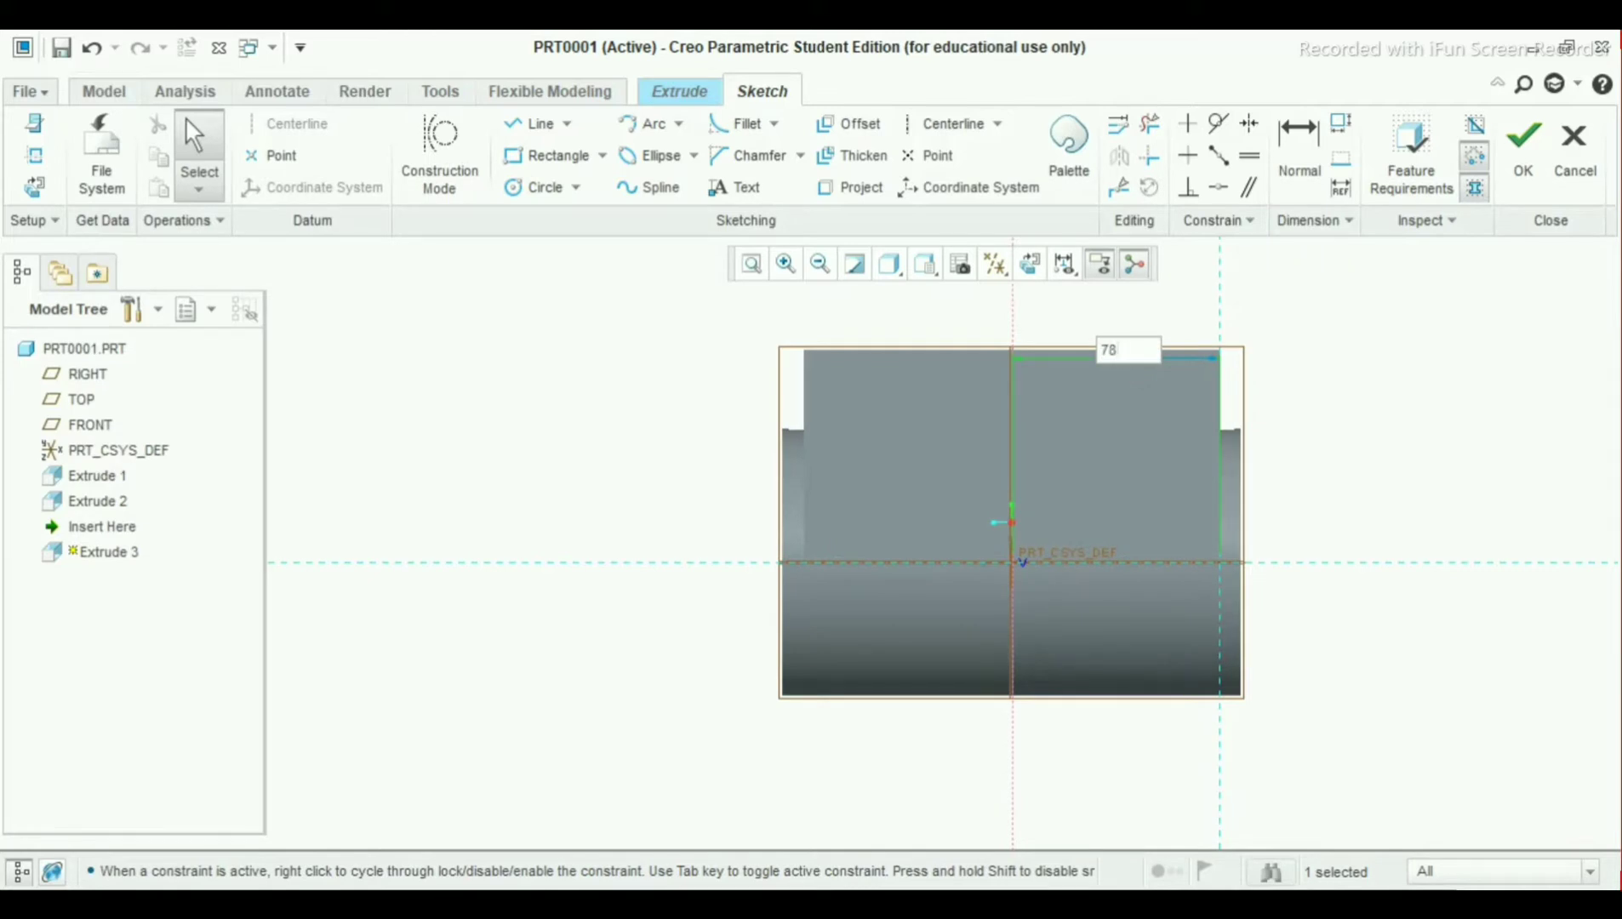
pyautogui.write('/2')
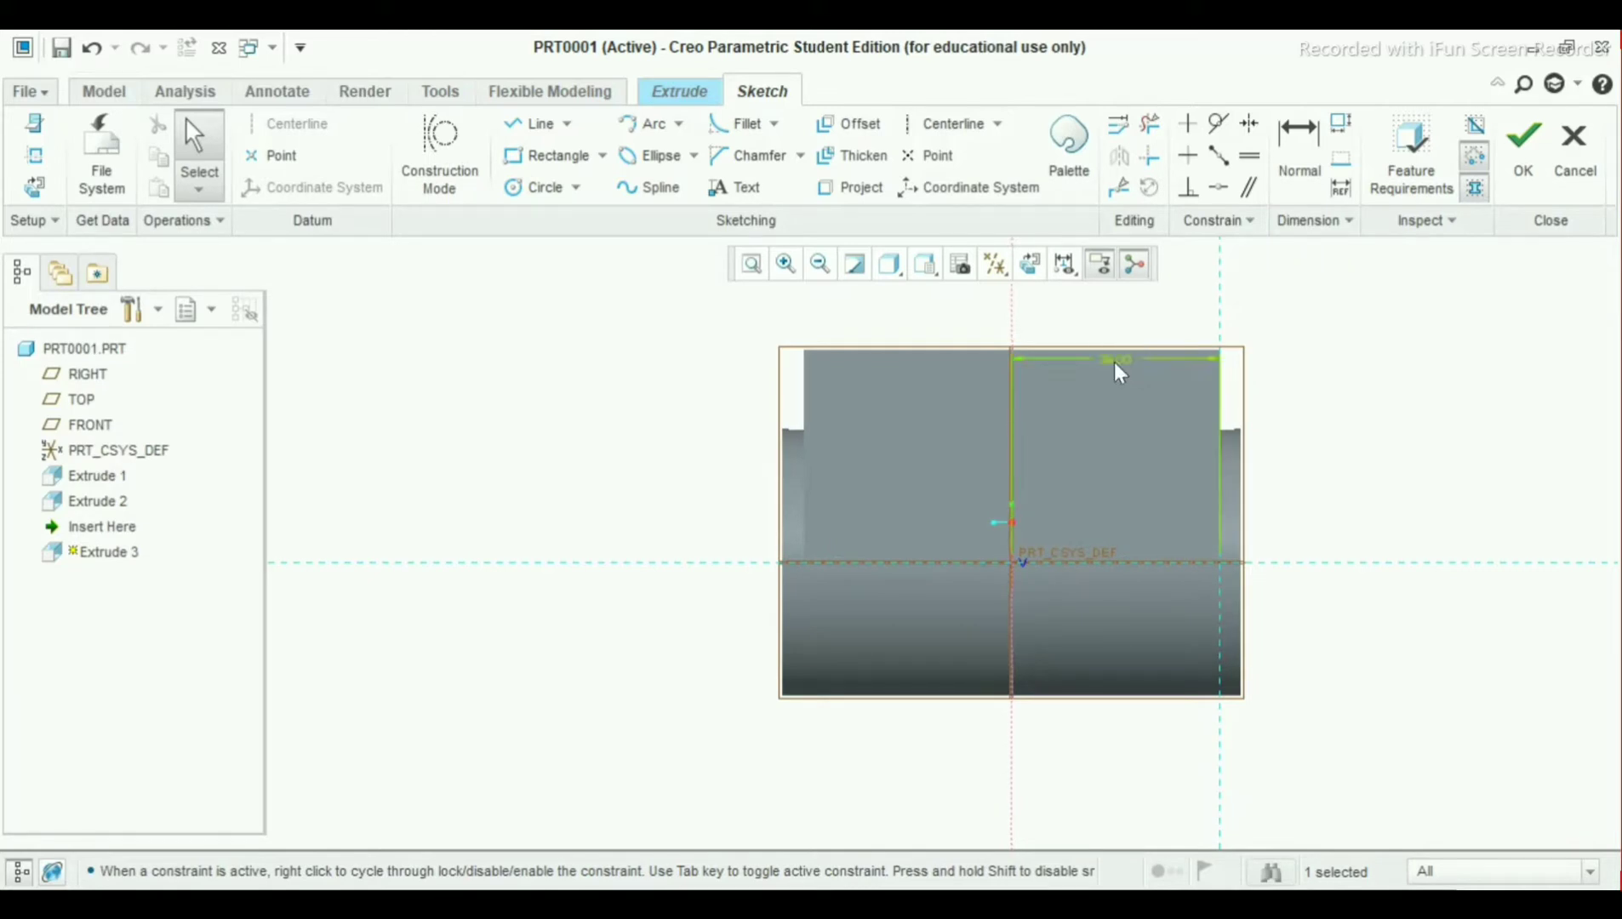
pyautogui.press('Return')
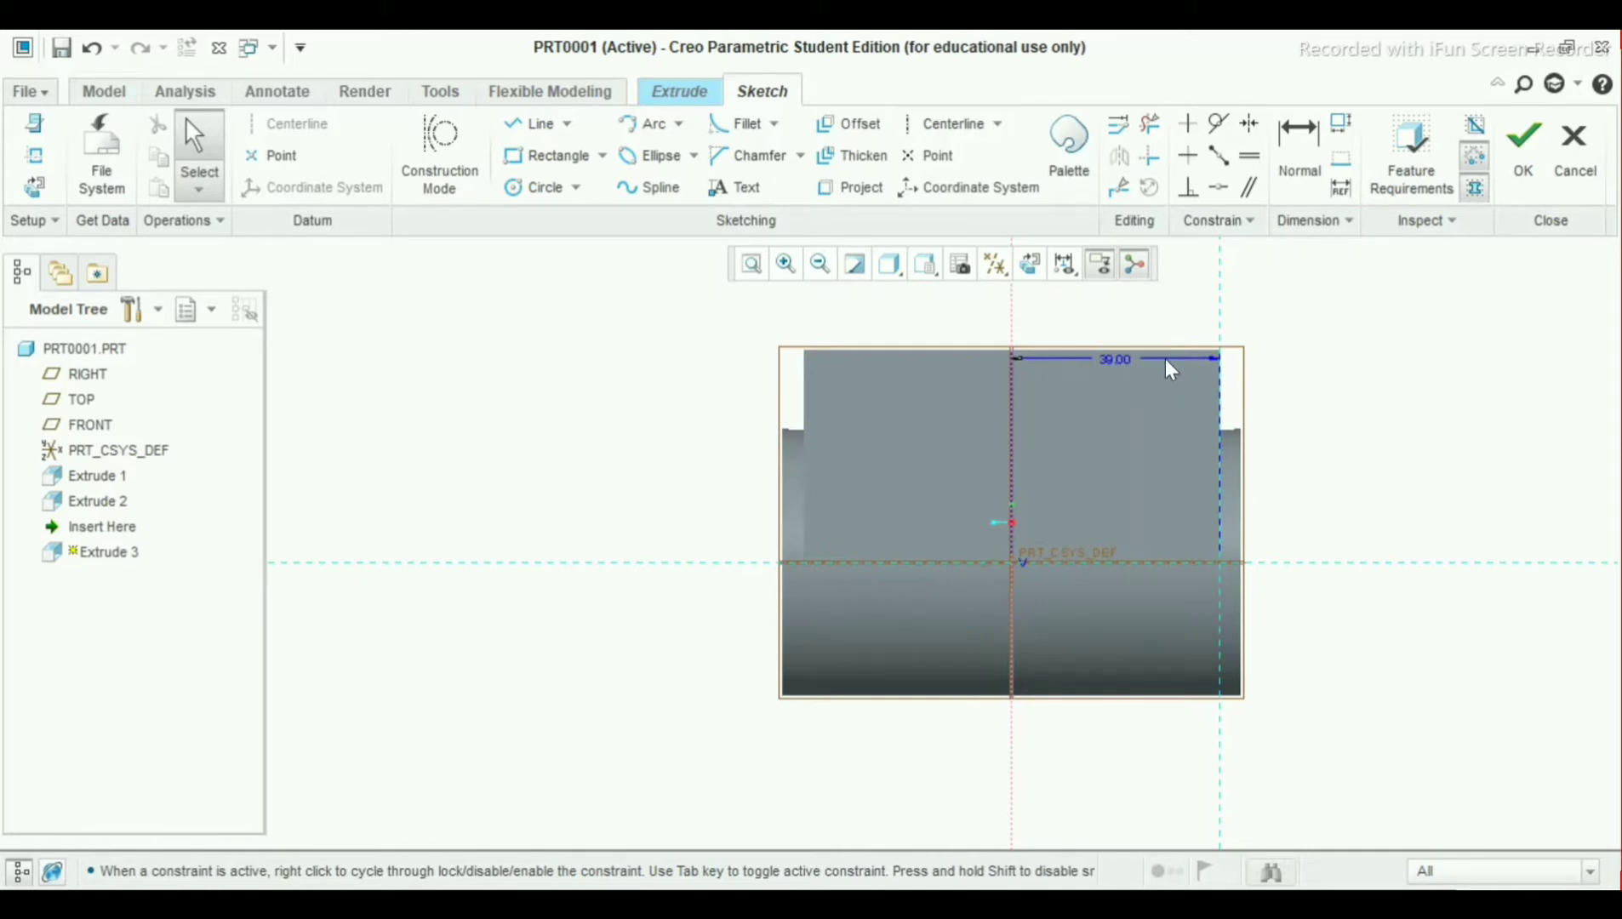
# Add the lower silhouette edge of the cylindrical boss as a sketch reference
pyautogui.scroll(2, 1164, 358)
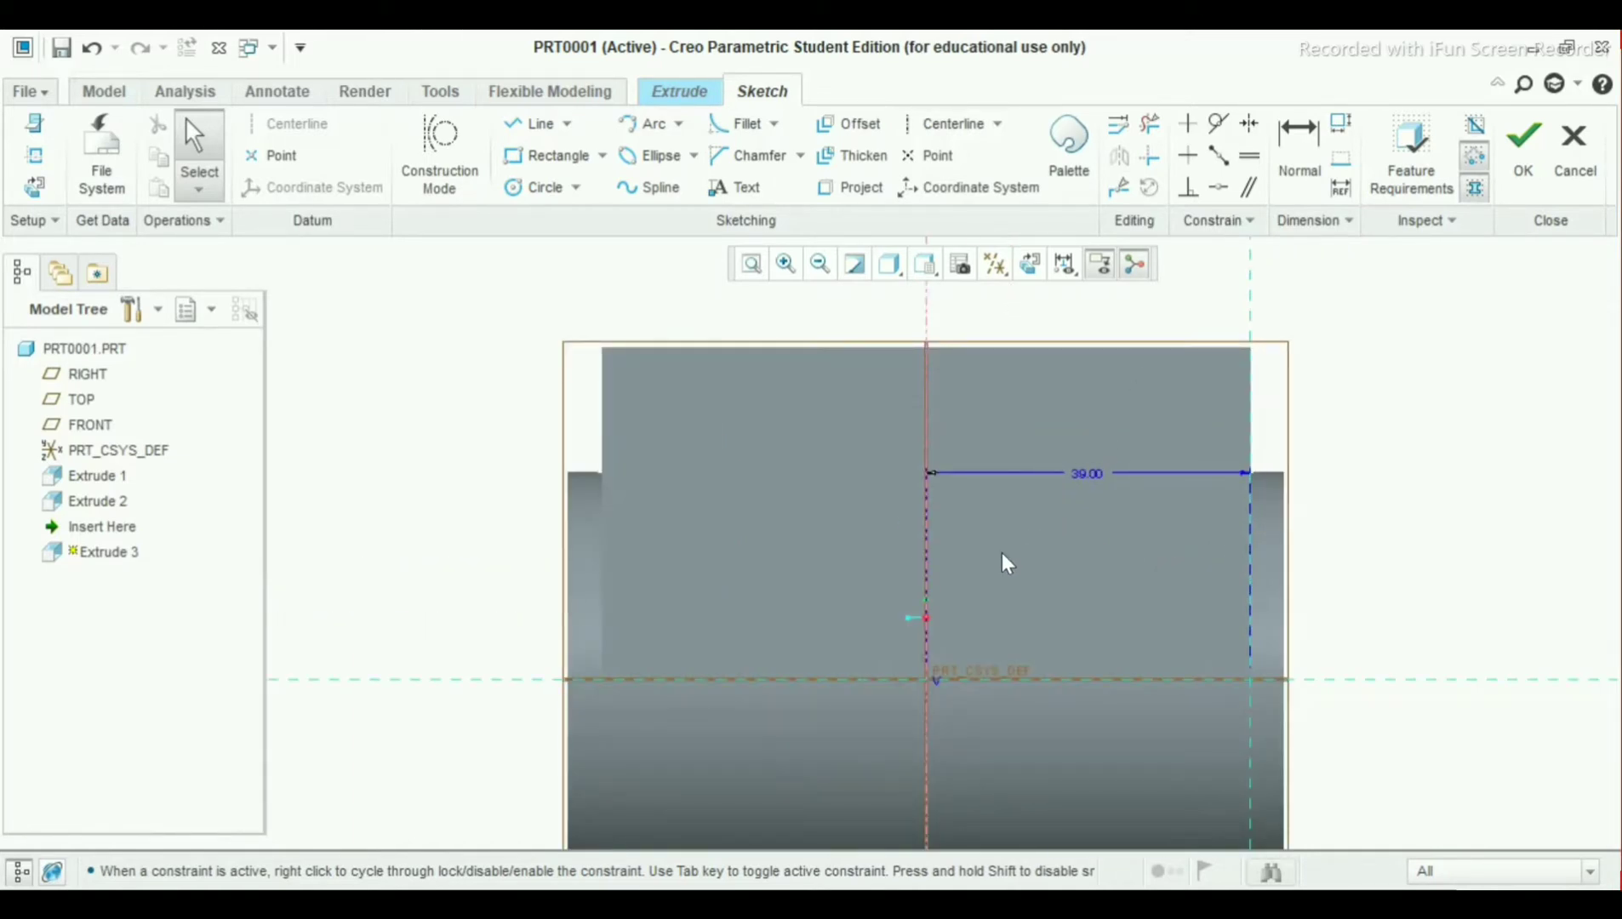
pyautogui.scroll(-4, 967, 572)
pyautogui.scroll(3, 978, 596)
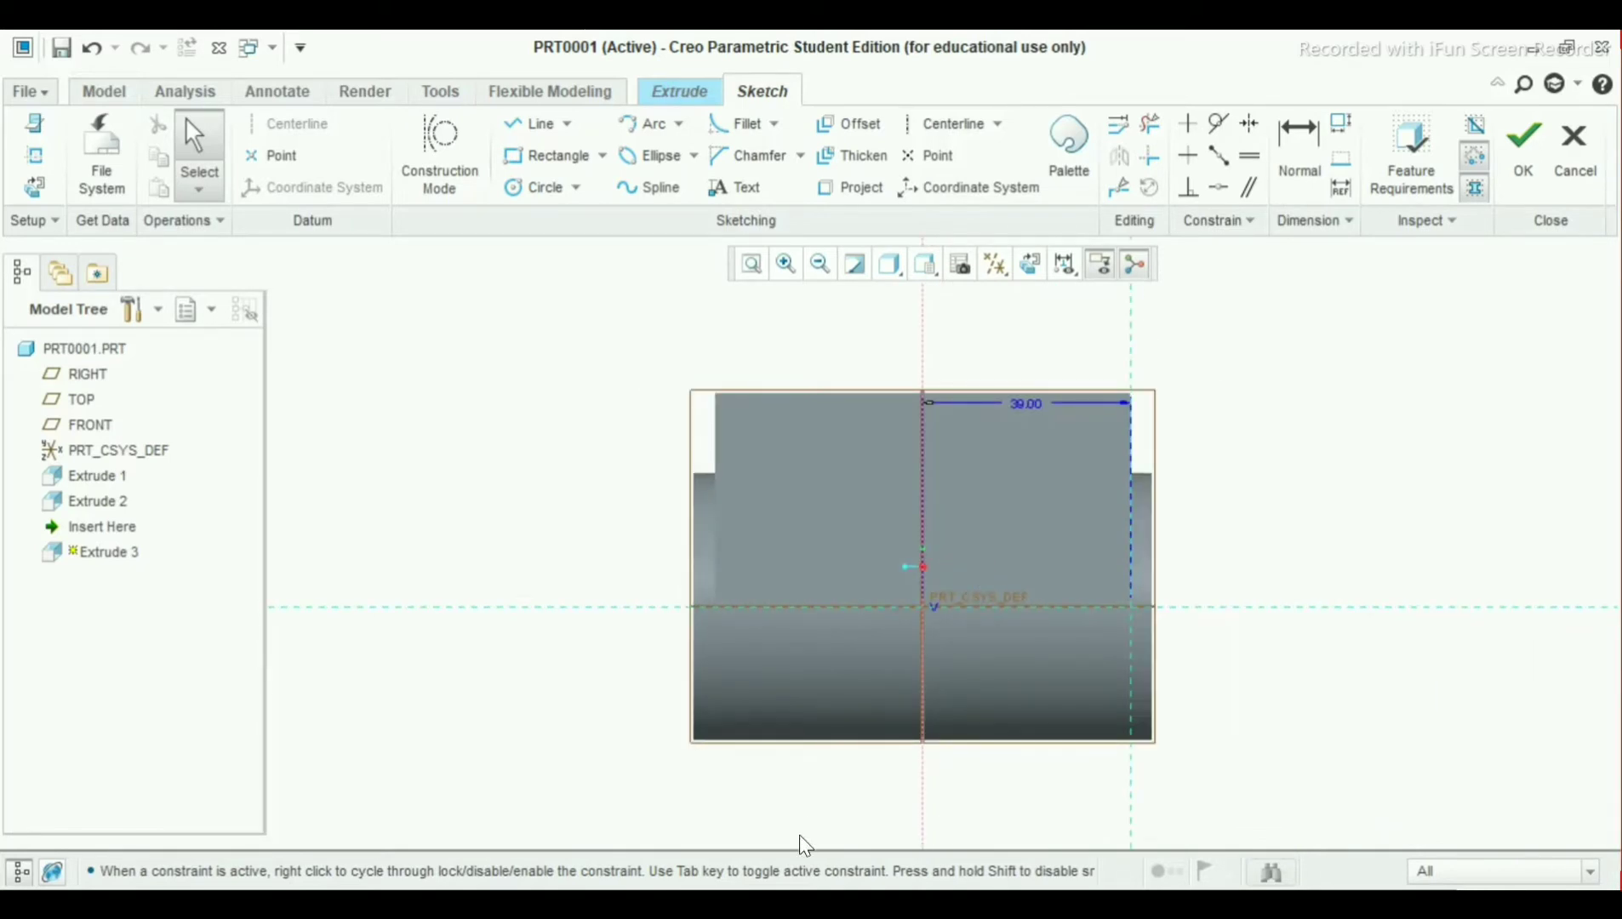
pyautogui.click(34, 162)
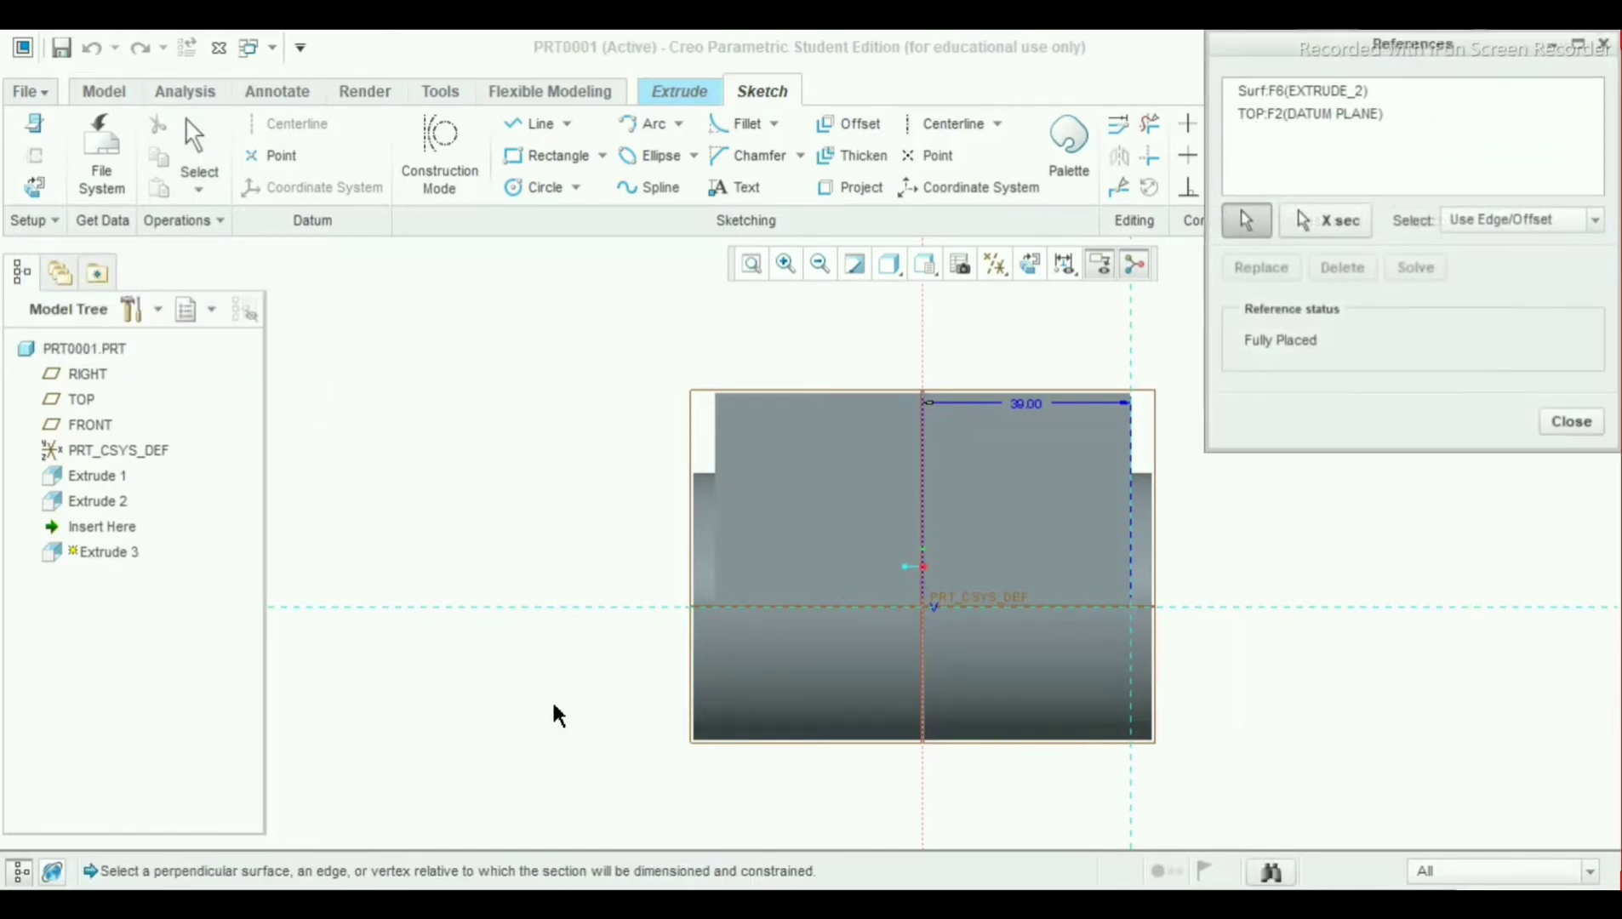
pyautogui.click(742, 740)
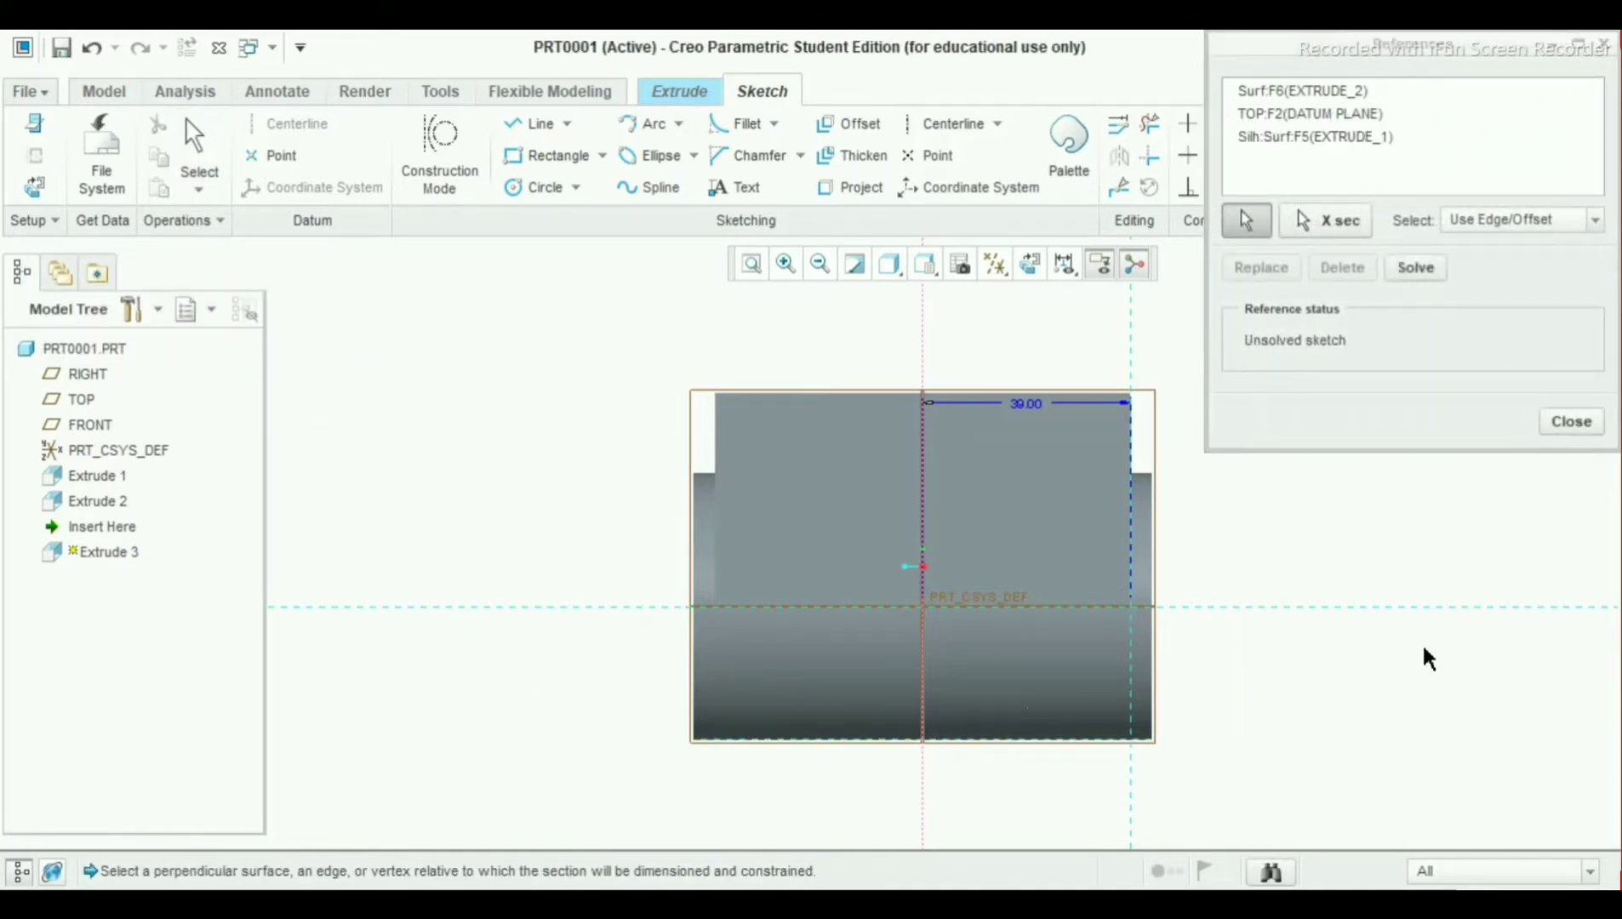
pyautogui.click(1571, 421)
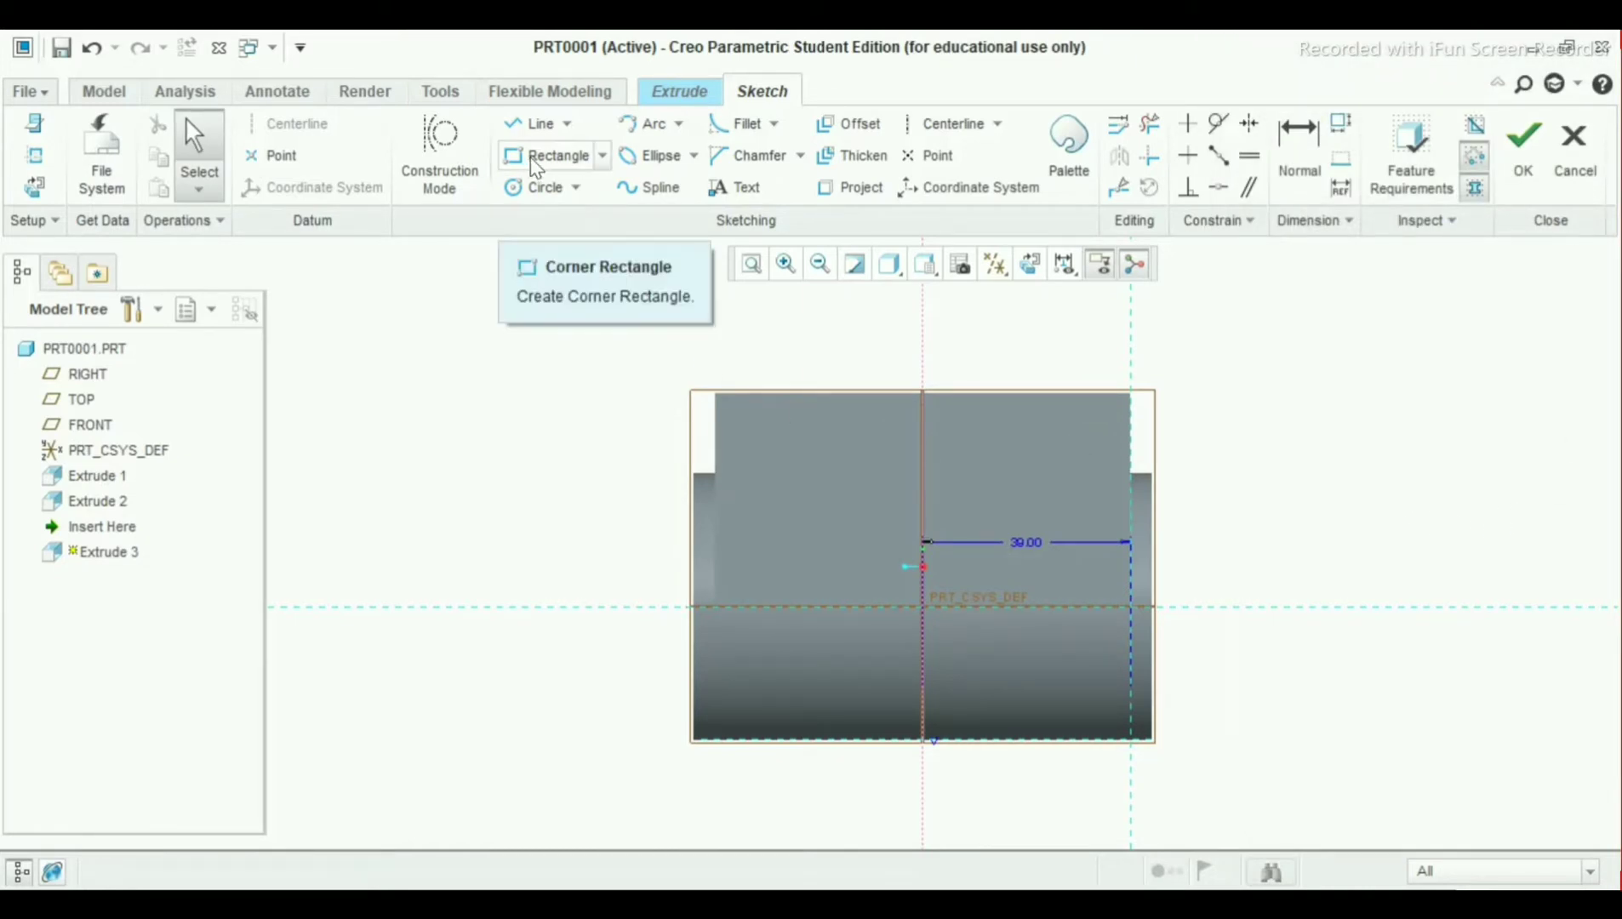
# Draw a corner rectangle symmetric about the centerline with its base on the boss's lower edge, about 21 mm wide and 40 mm high
pyautogui.click(602, 161)
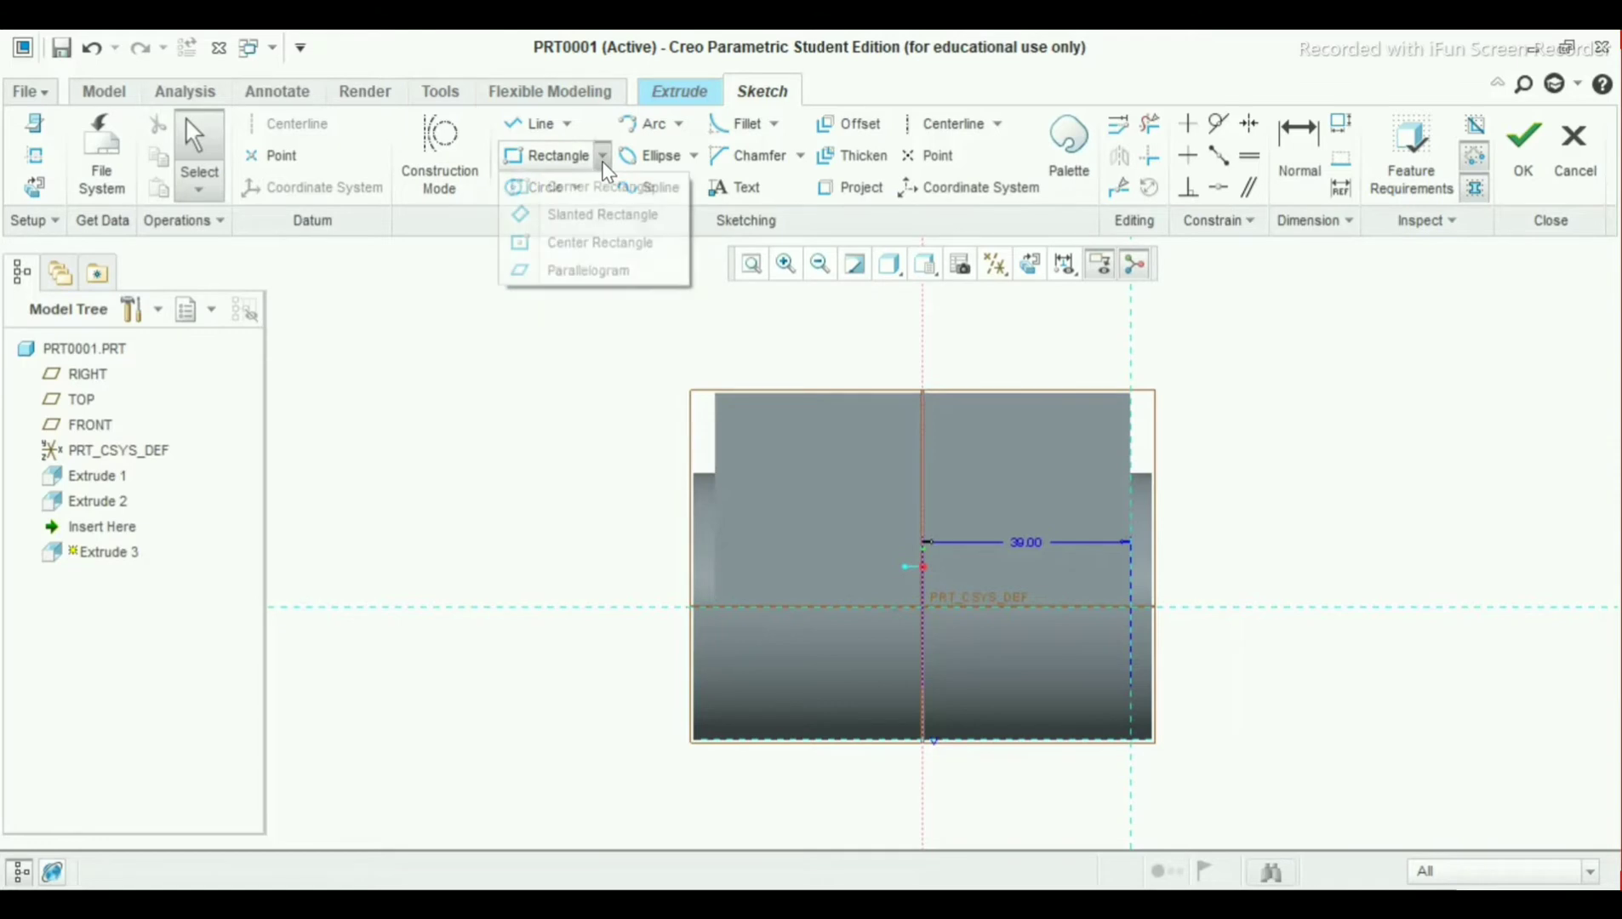
pyautogui.click(549, 161)
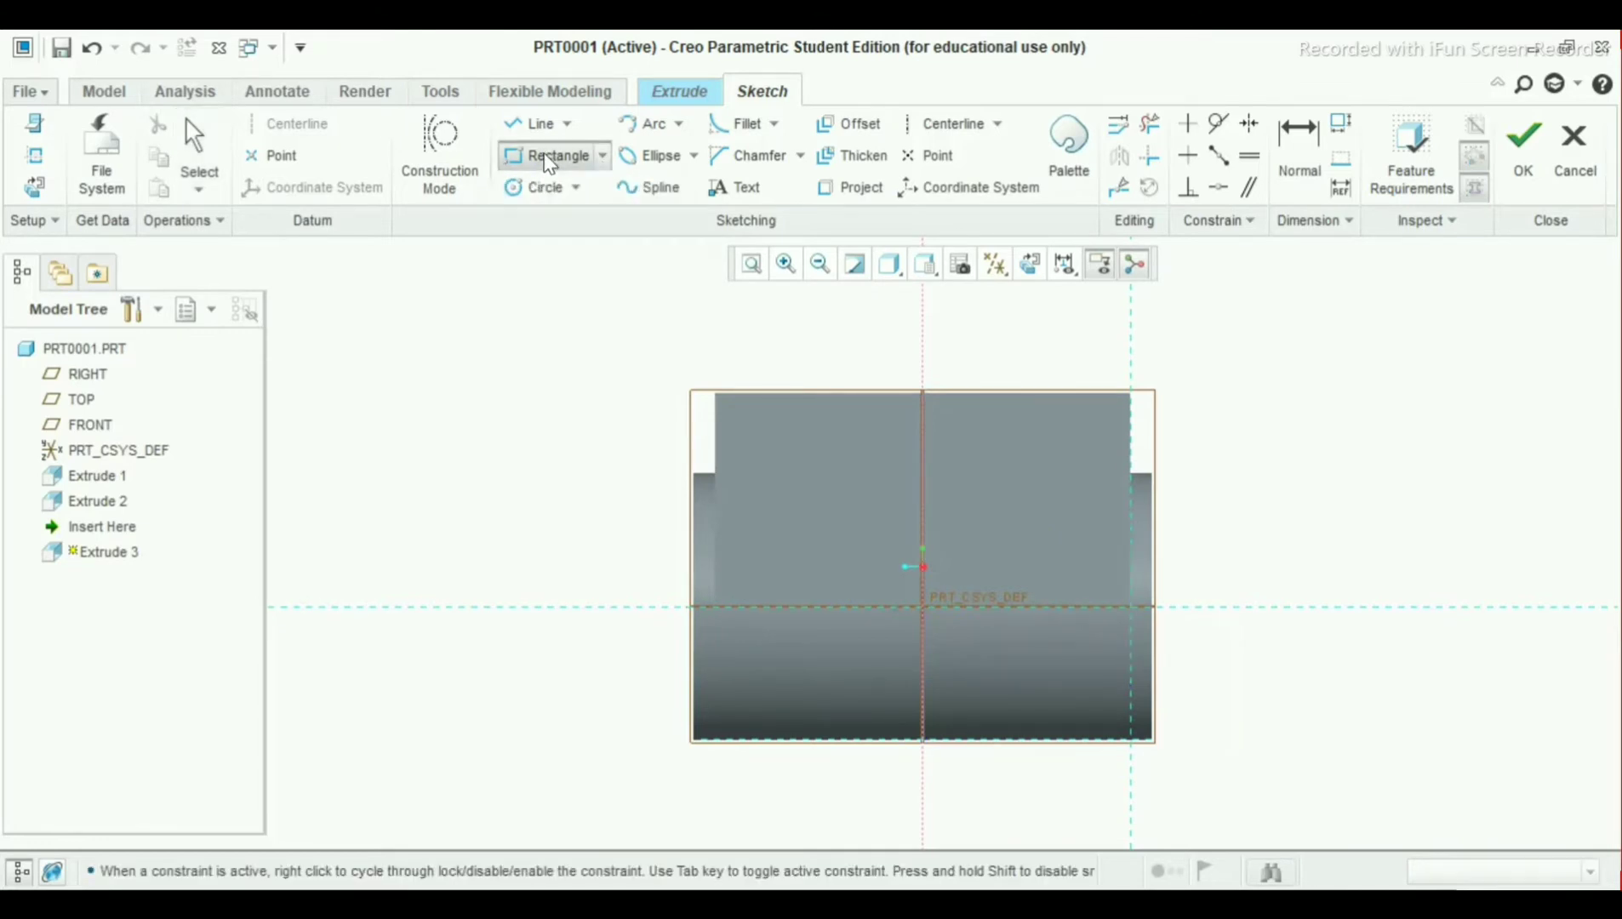
pyautogui.click(867, 529)
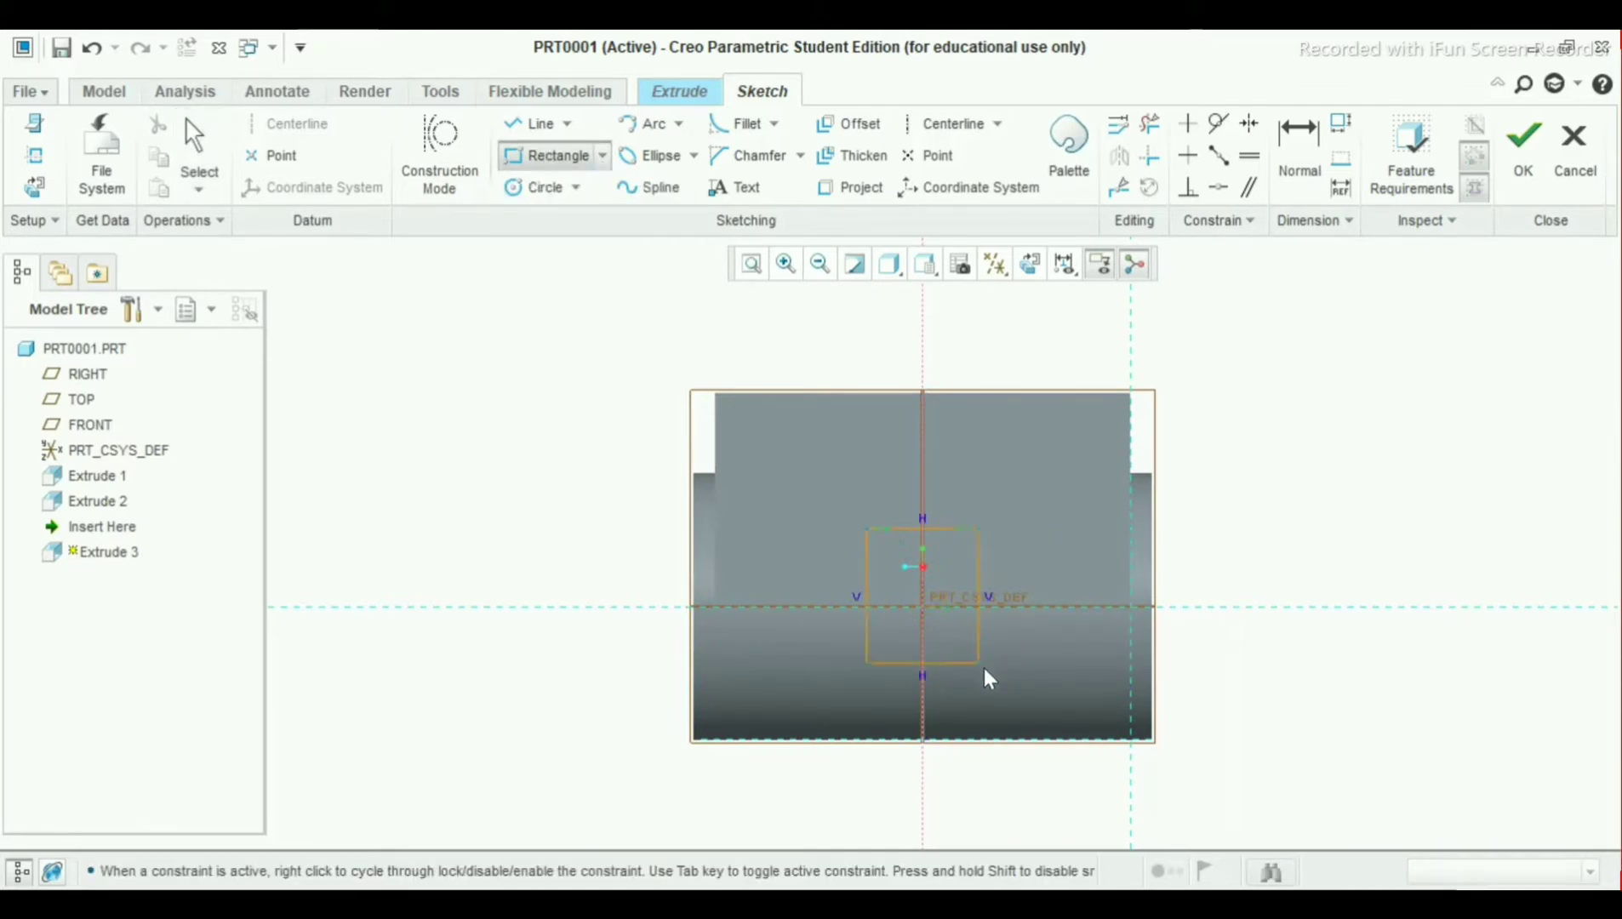
pyautogui.click(990, 741)
pyautogui.middleClick(1334, 563)
pyautogui.scroll(1, 1335, 563)
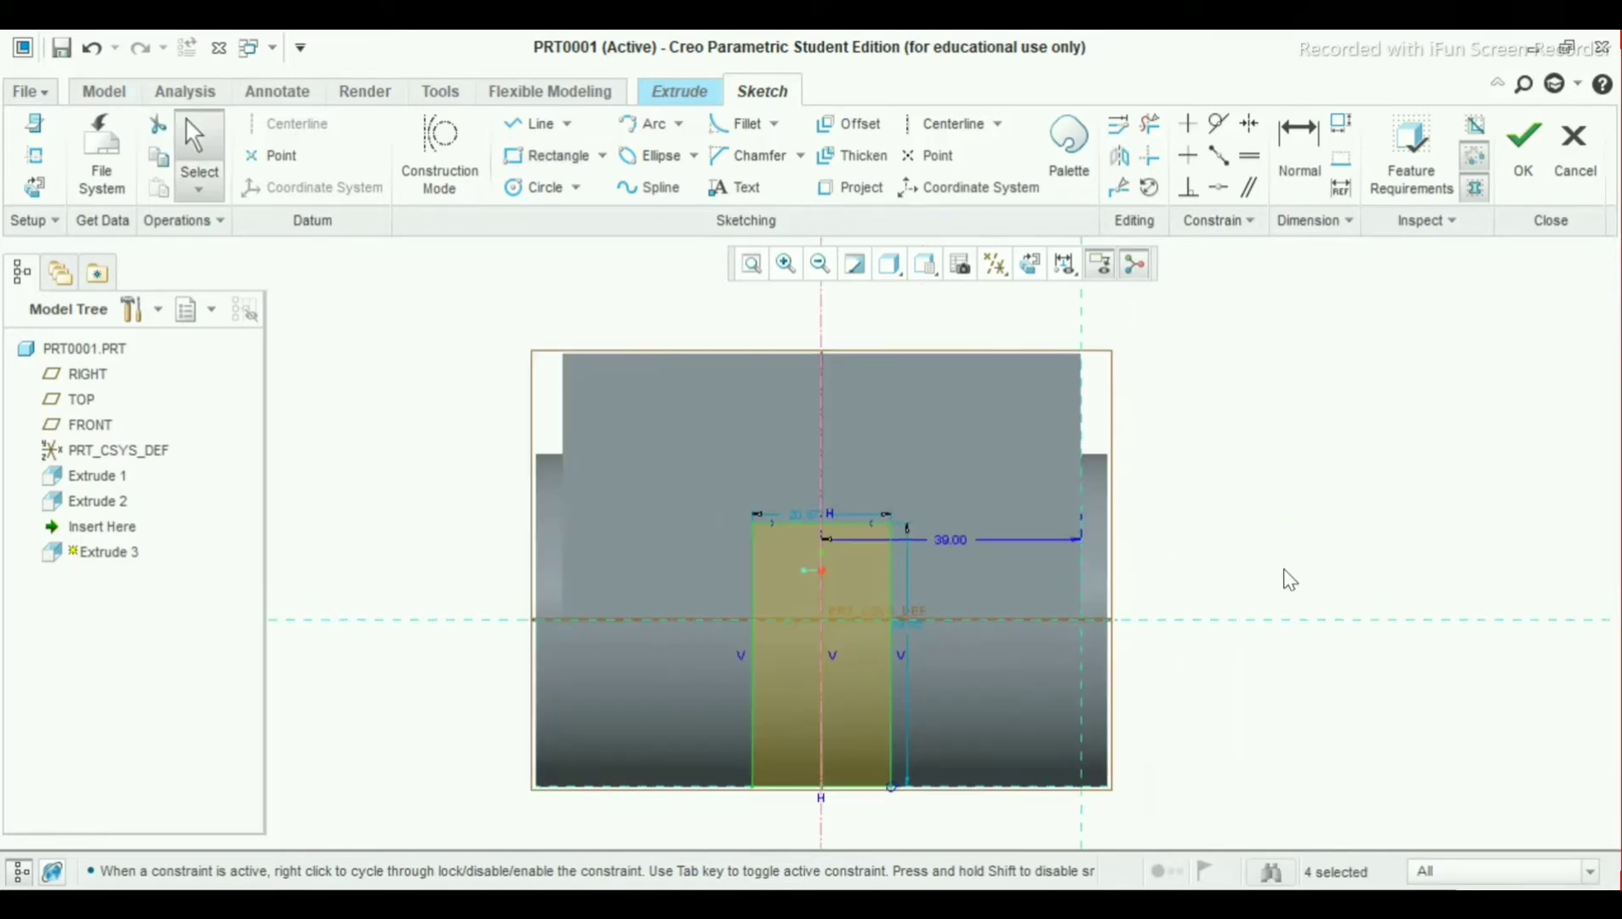
# Set the rectangle's width to 34 mm and its height to 40 mm
pyautogui.doubleClick(804, 515)
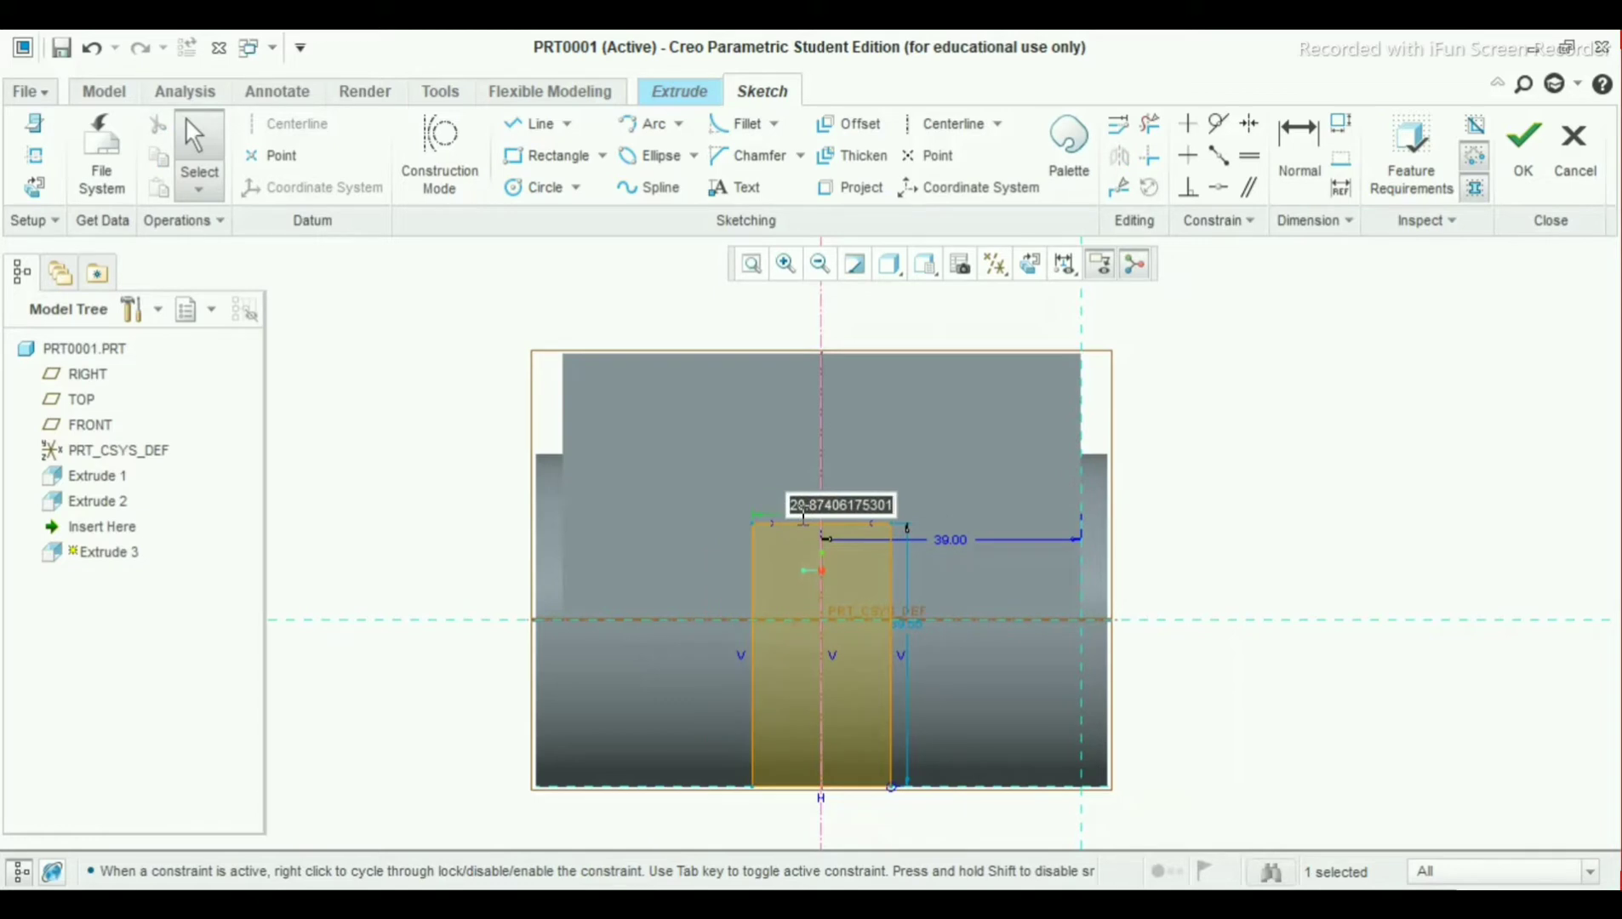
pyautogui.write('34')
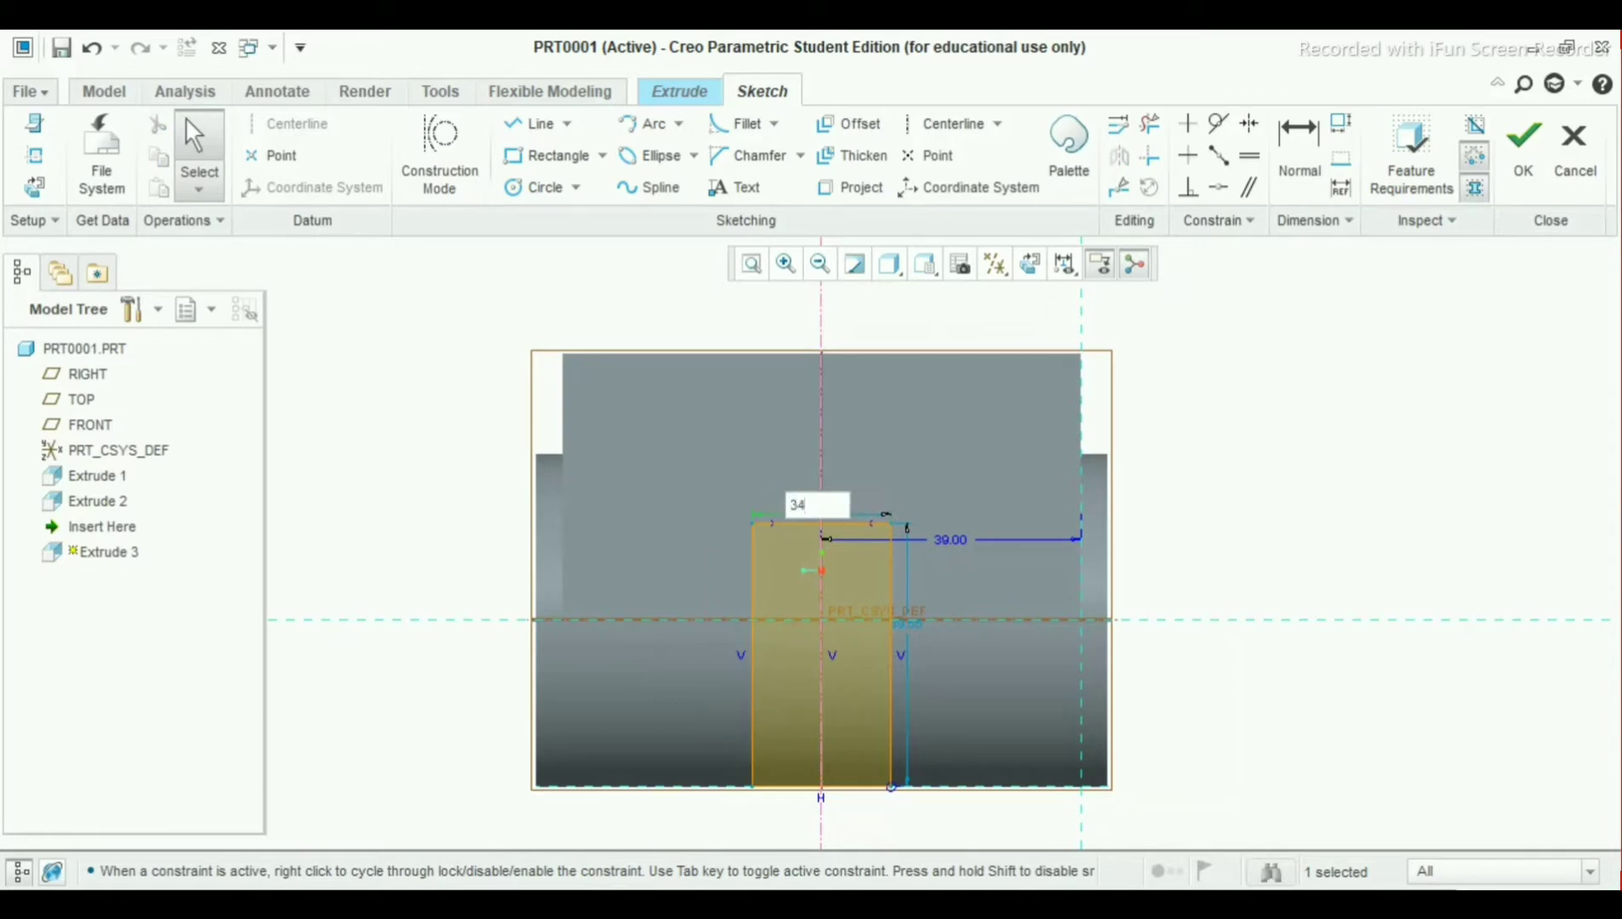
pyautogui.press('Return')
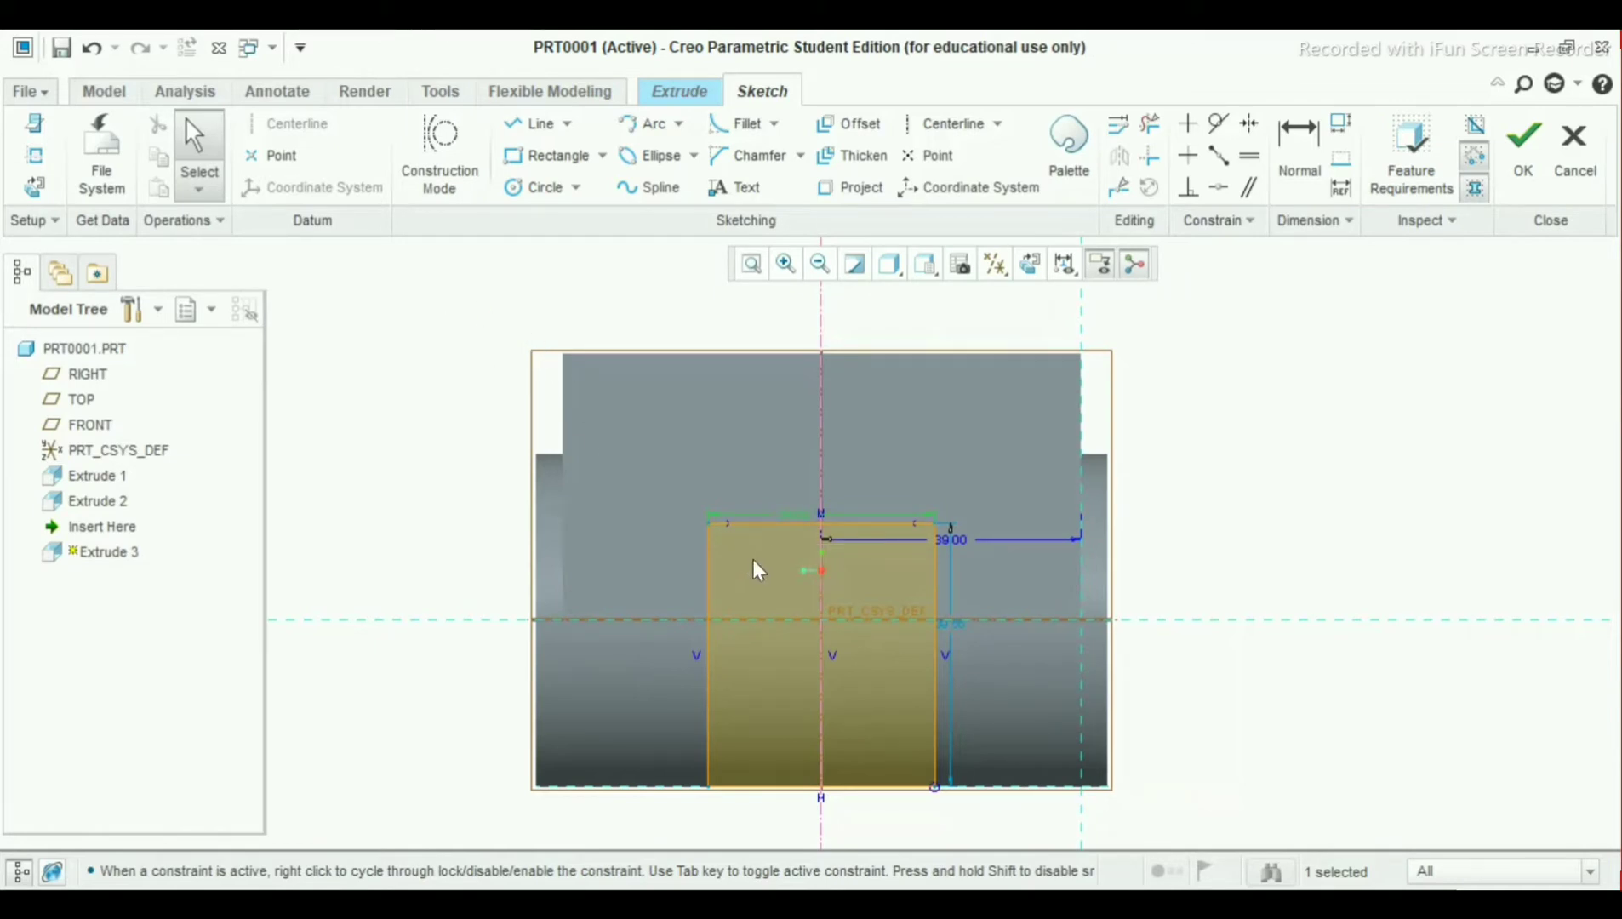
pyautogui.moveTo(953, 623); pyautogui.dragTo(1293, 673)
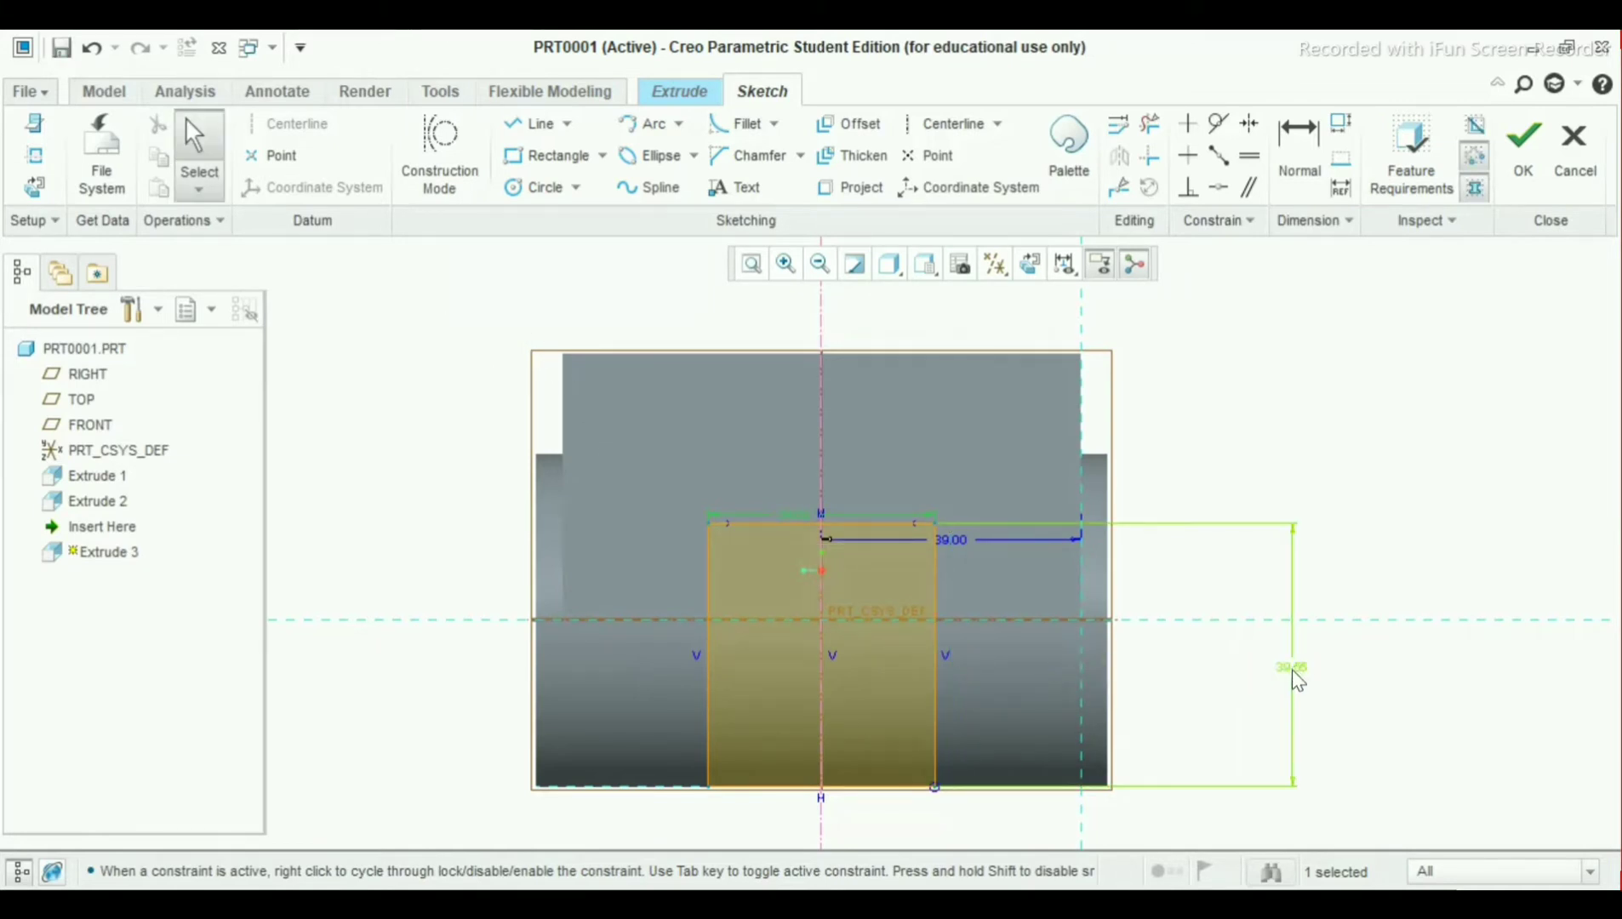
pyautogui.doubleClick(1291, 671)
pyautogui.write('40')
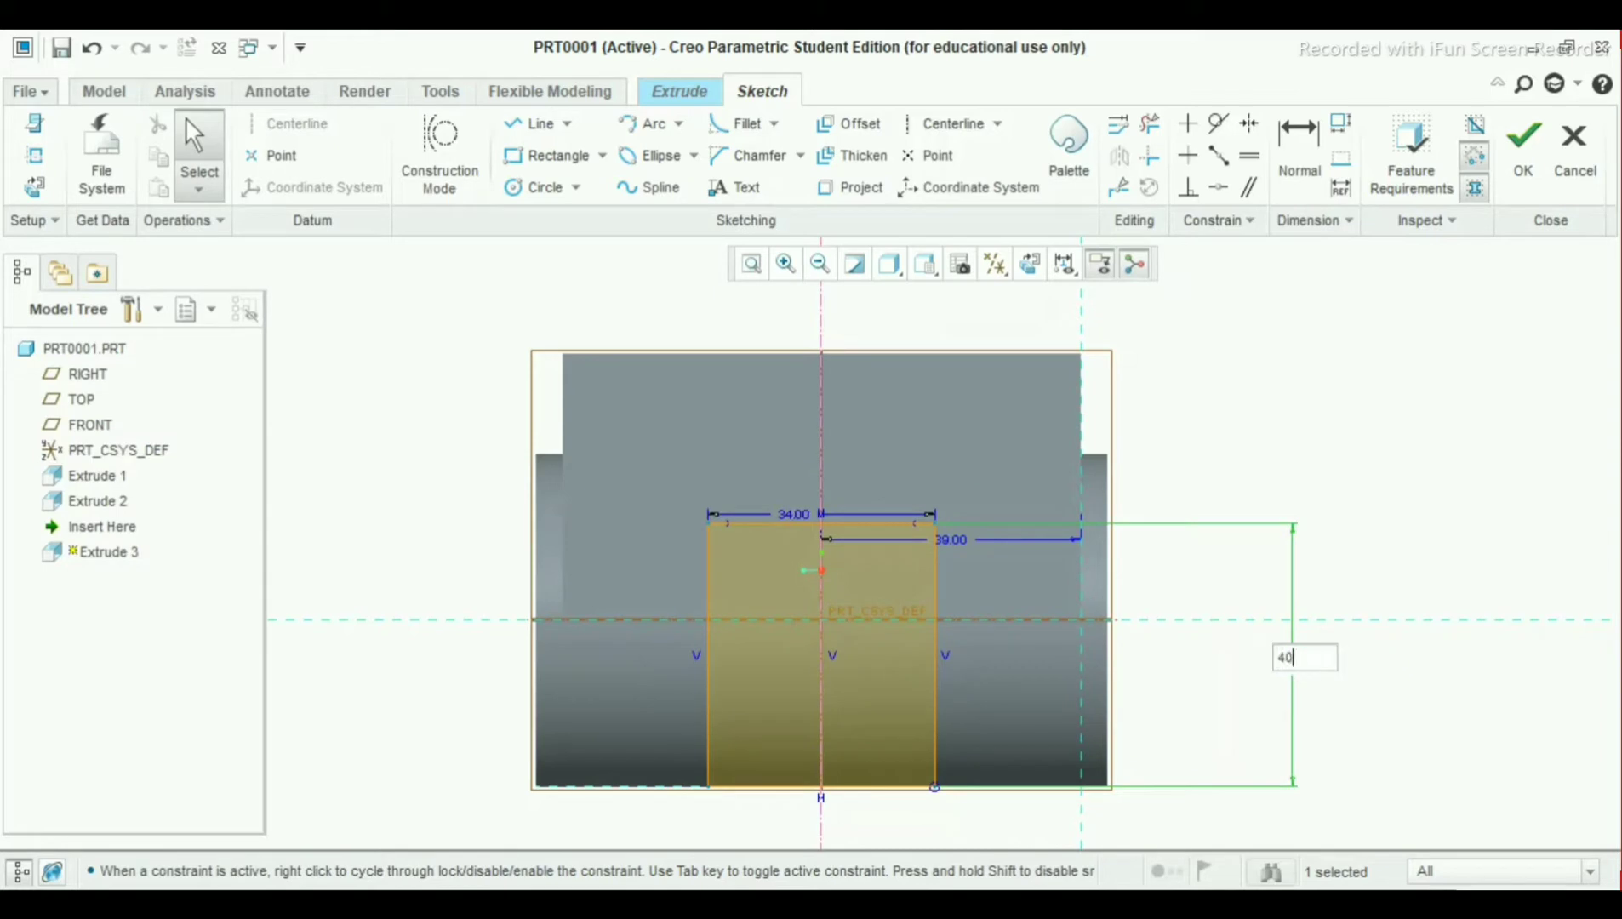
pyautogui.press('Return')
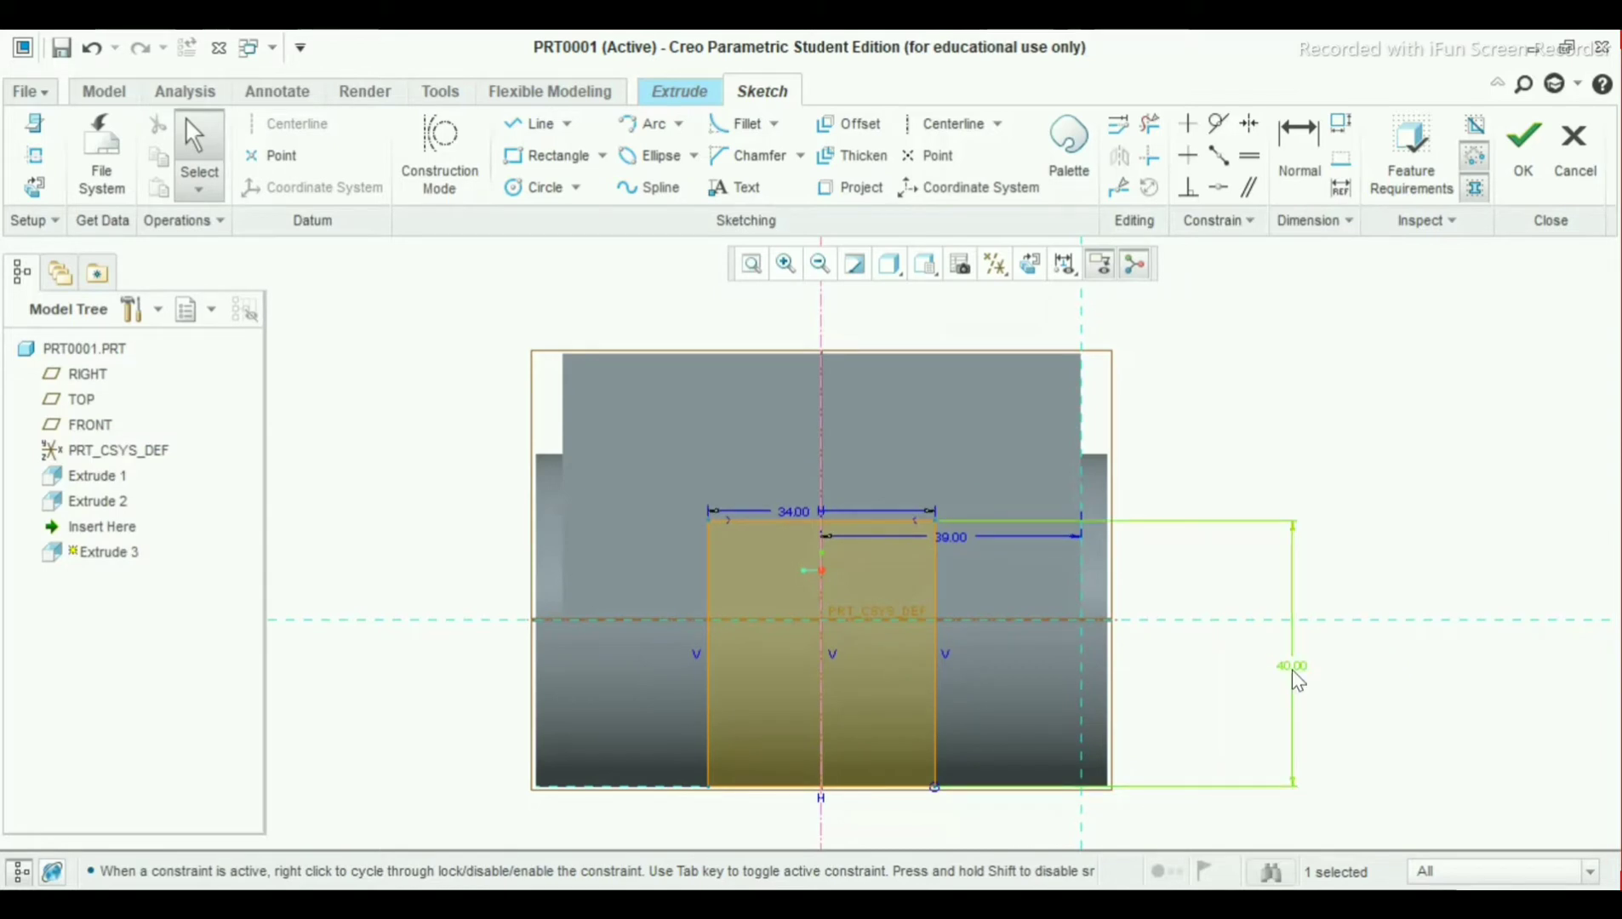
# Reposition the 39 mm dimension lower in the sketch and the rectangle's width dimension farther above its upper edge
pyautogui.click(1438, 477)
pyautogui.moveTo(941, 537); pyautogui.dragTo(964, 710)
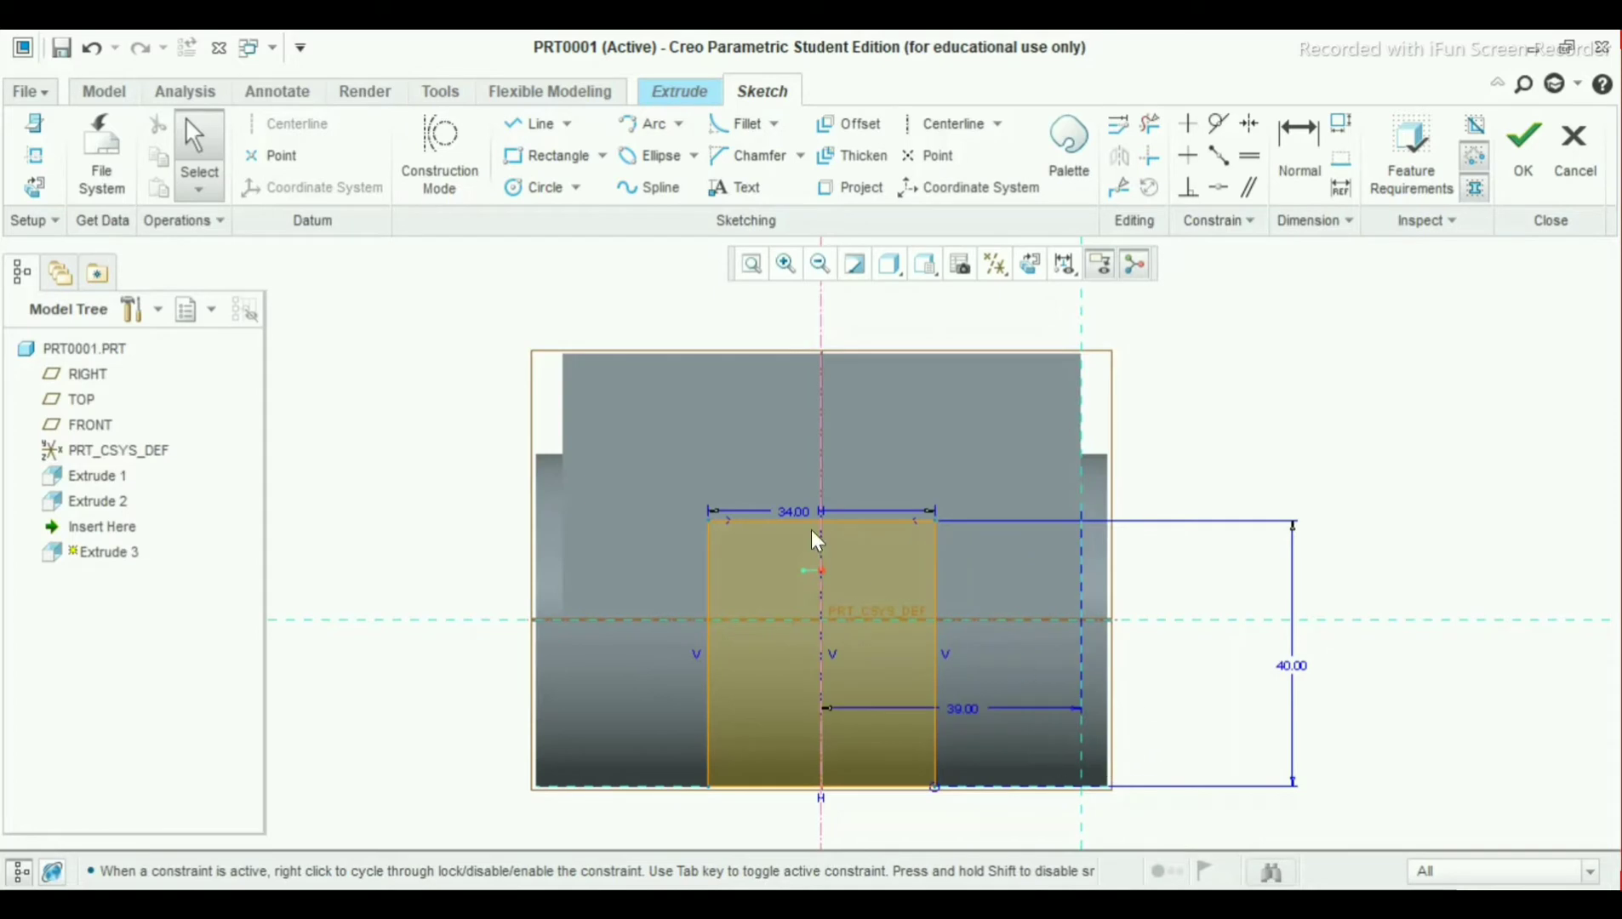
pyautogui.moveTo(796, 495); pyautogui.dragTo(791, 480)
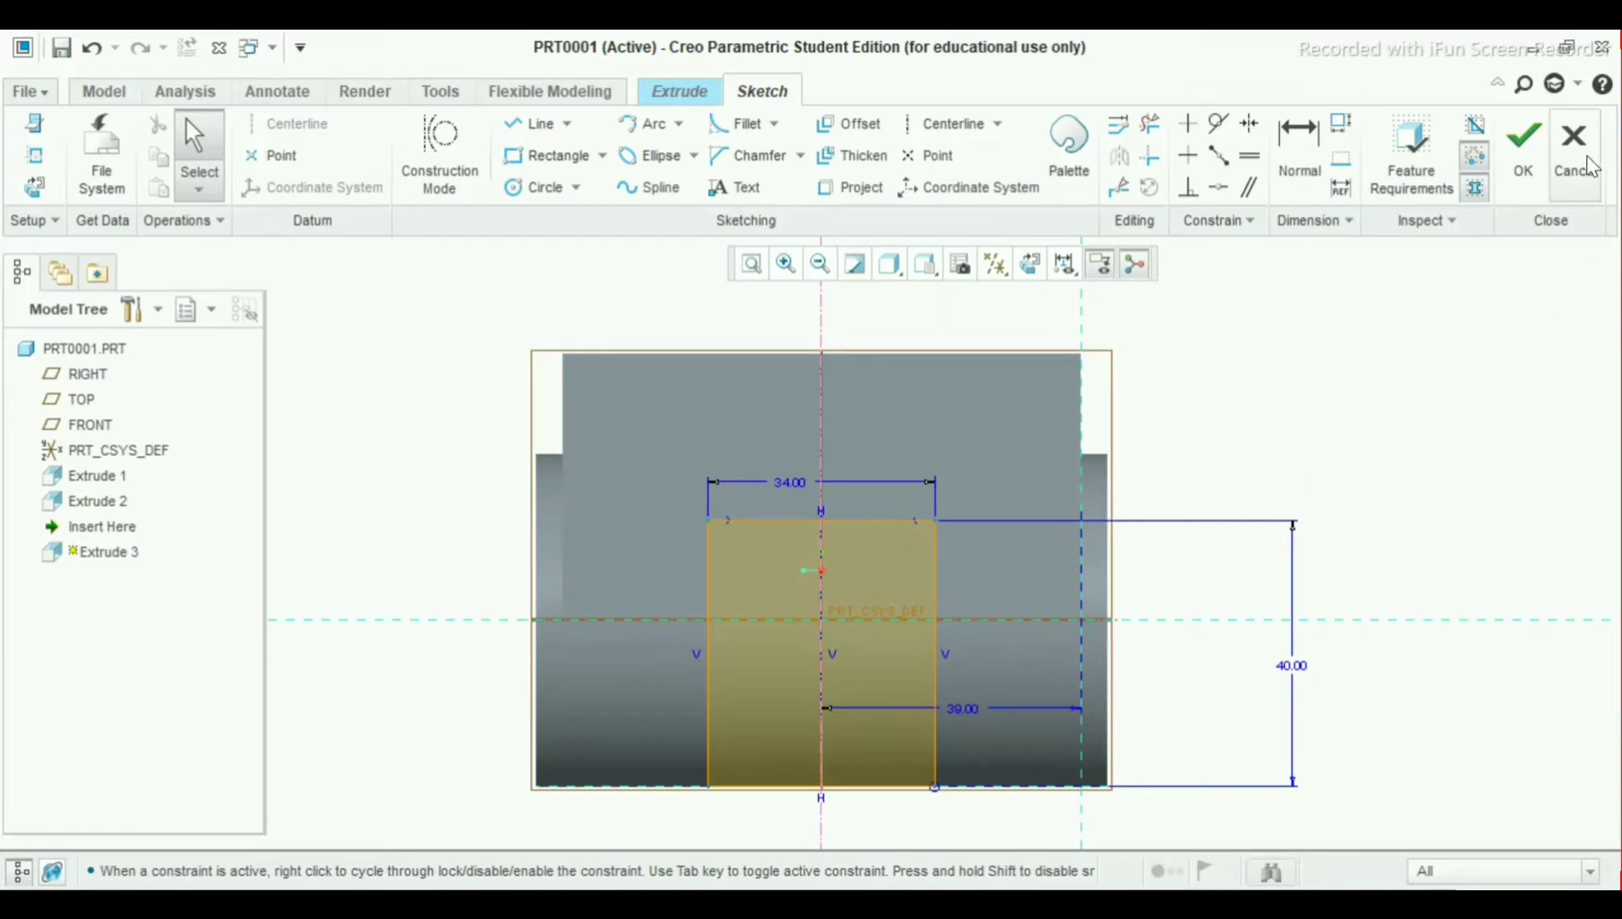
# Finish the slot sketch and extrude it as a material-removing Through All cut with the depth direction flipped into the boss
pyautogui.click(1519, 162)
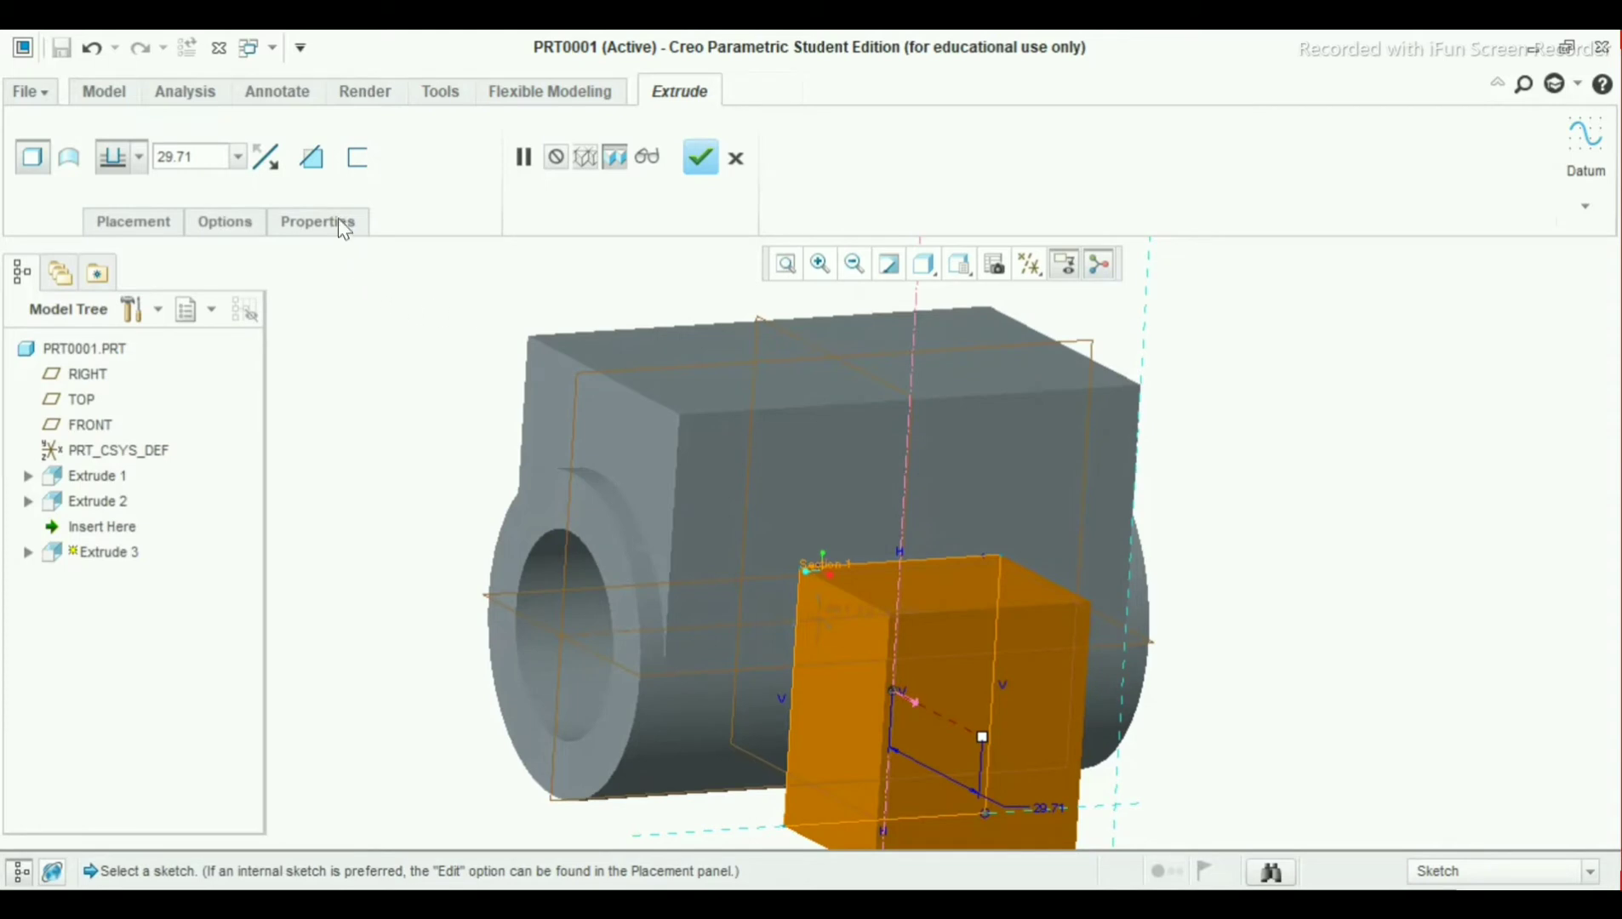
pyautogui.click(312, 158)
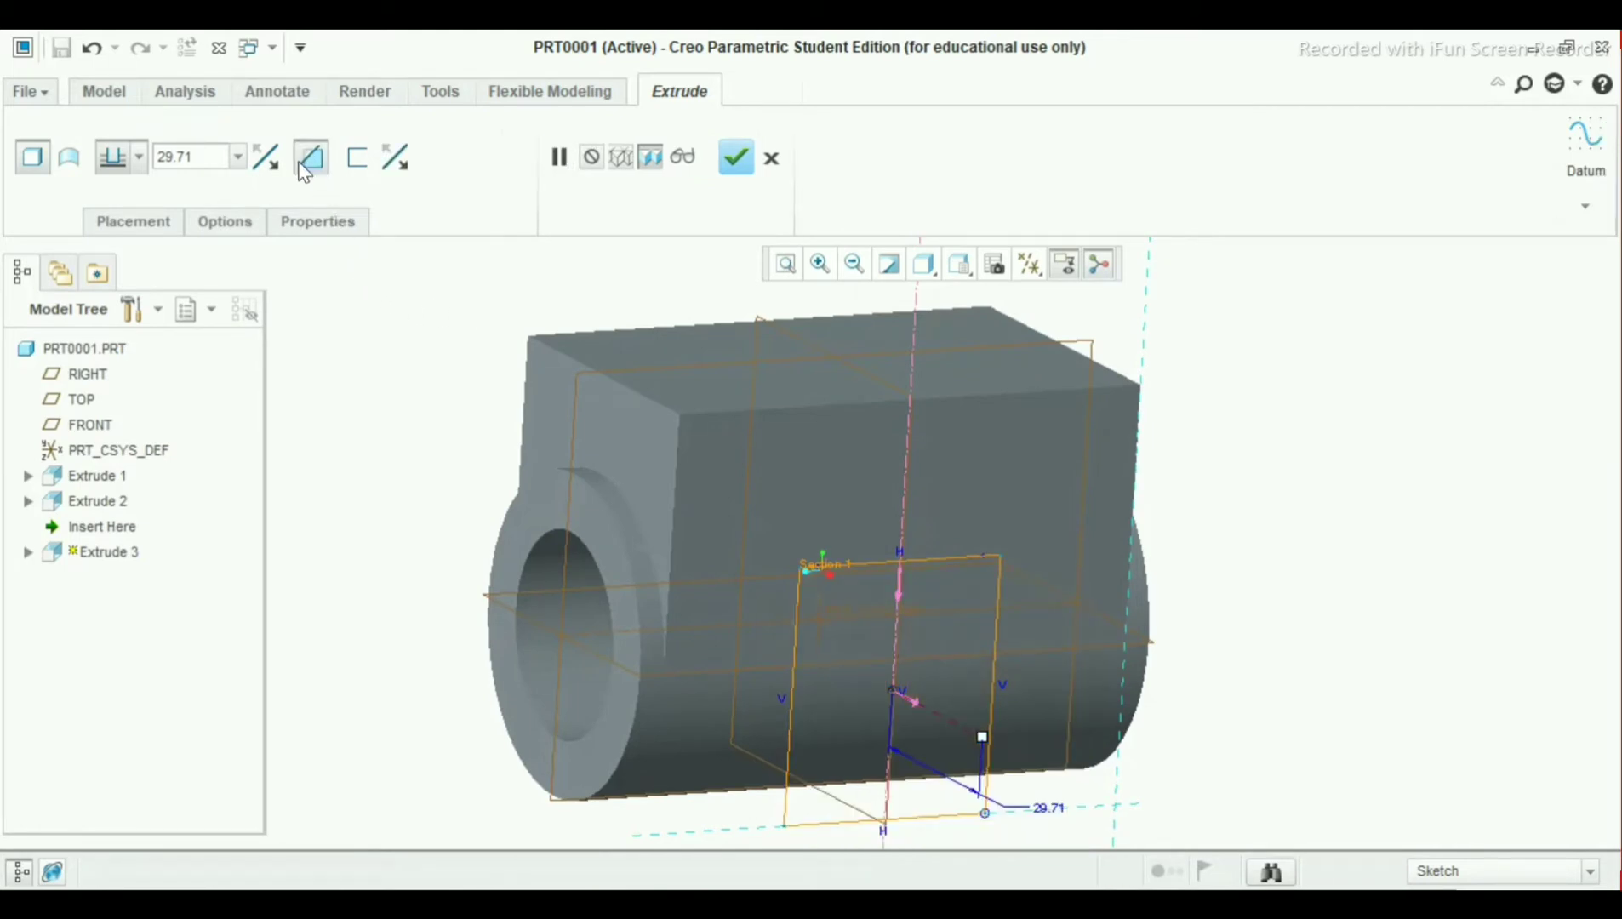
pyautogui.click(270, 167)
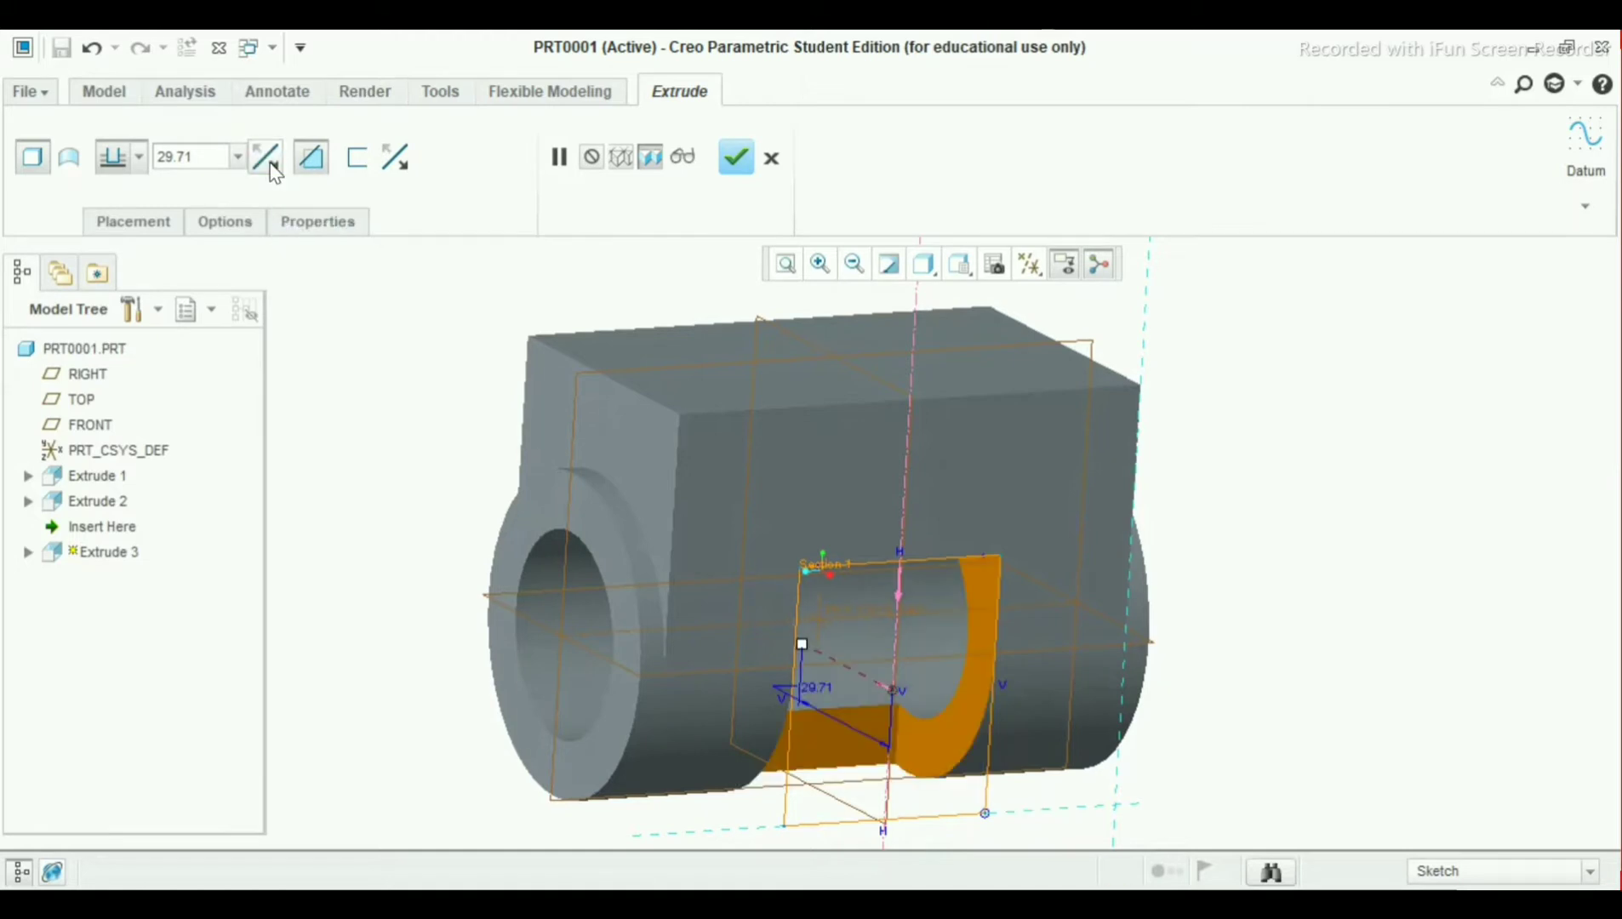
pyautogui.click(137, 157)
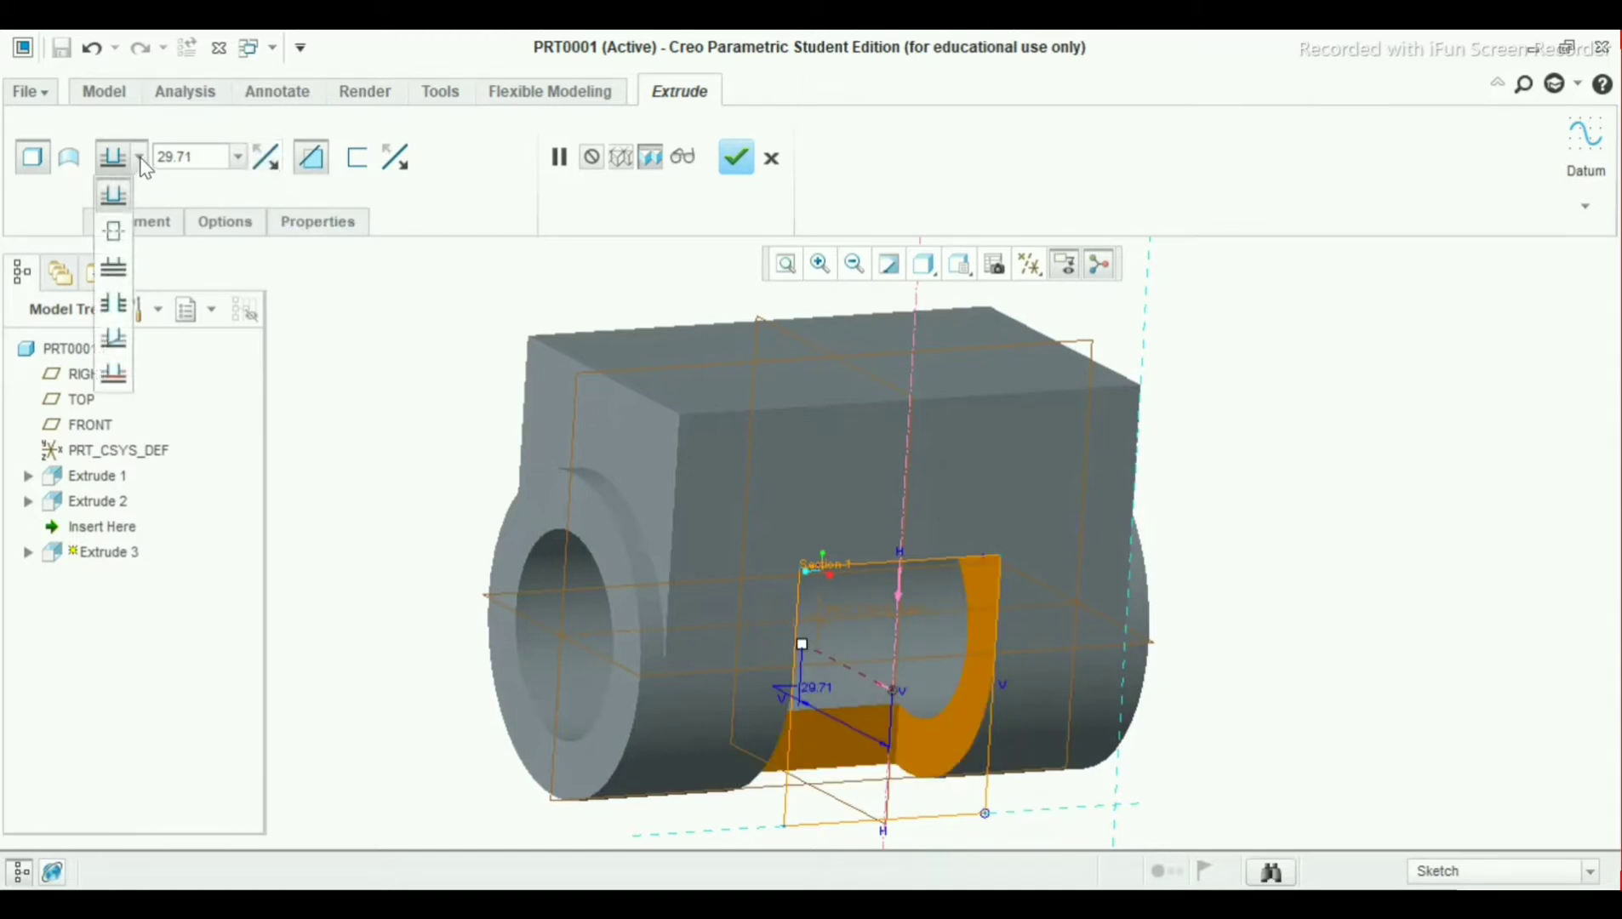
pyautogui.click(117, 308)
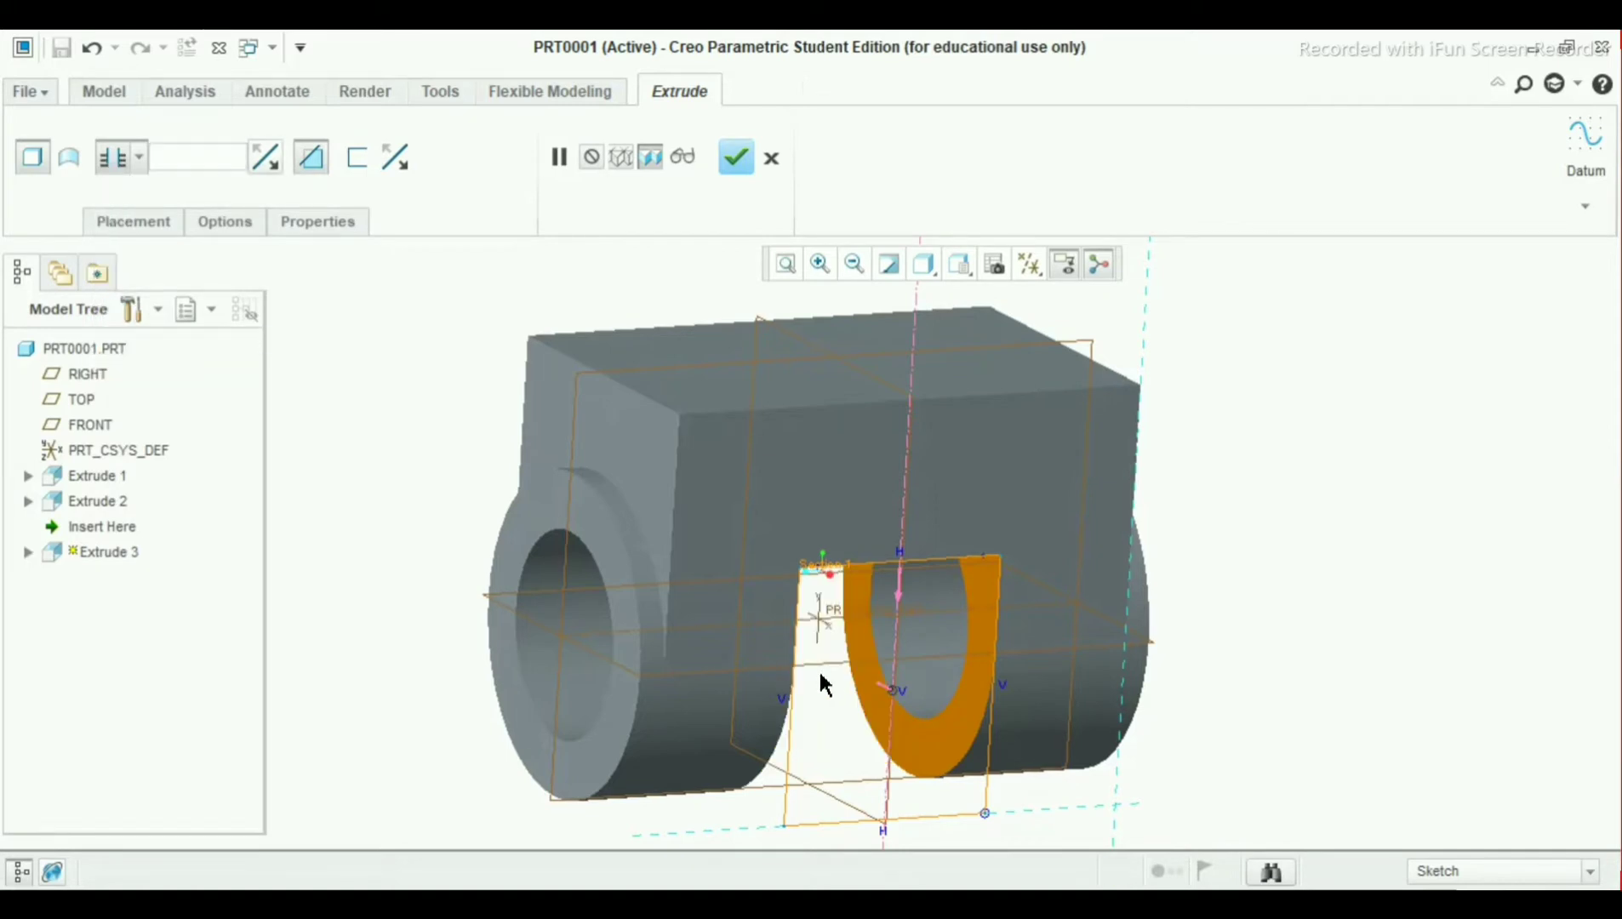
pyautogui.moveTo(826, 681)
pyautogui.mouseDown(button='middle')
pyautogui.moveTo(771, 630)
pyautogui.moveTo(837, 656)
pyautogui.moveTo(829, 670)
pyautogui.moveTo(785, 623)
pyautogui.moveTo(772, 638)
pyautogui.moveTo(829, 565)
pyautogui.moveTo(909, 548)
pyautogui.moveTo(880, 510)
pyautogui.moveTo(879, 554)
pyautogui.moveTo(830, 575)
pyautogui.moveTo(753, 569)
pyautogui.moveTo(847, 679)
pyautogui.moveTo(525, 439)
pyautogui.mouseUp(button='middle')
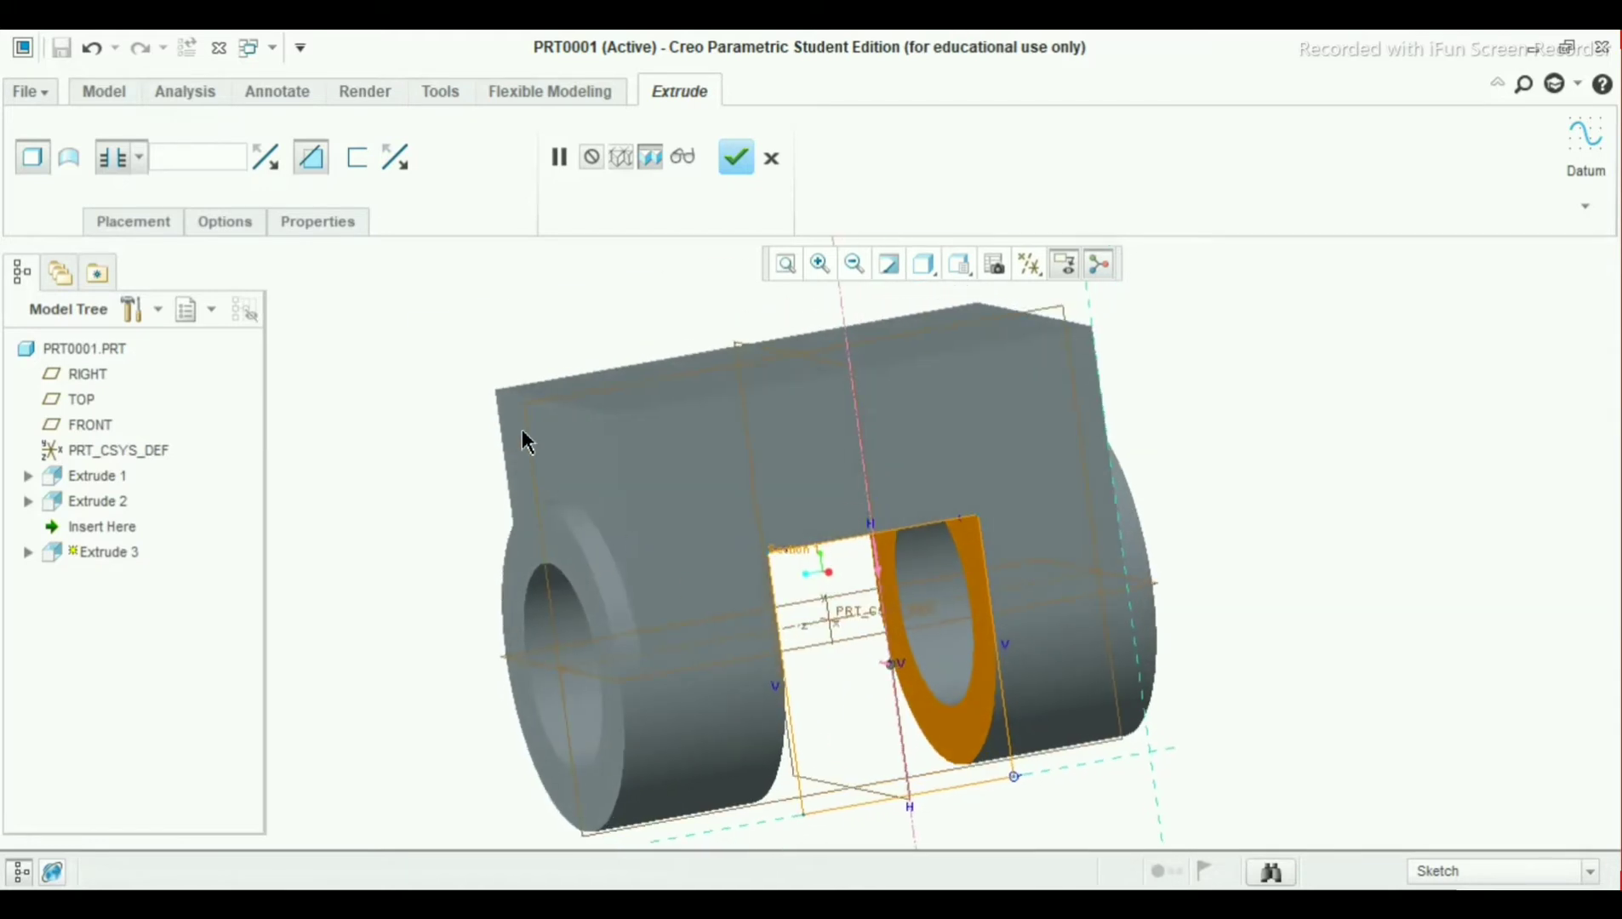
pyautogui.click(747, 168)
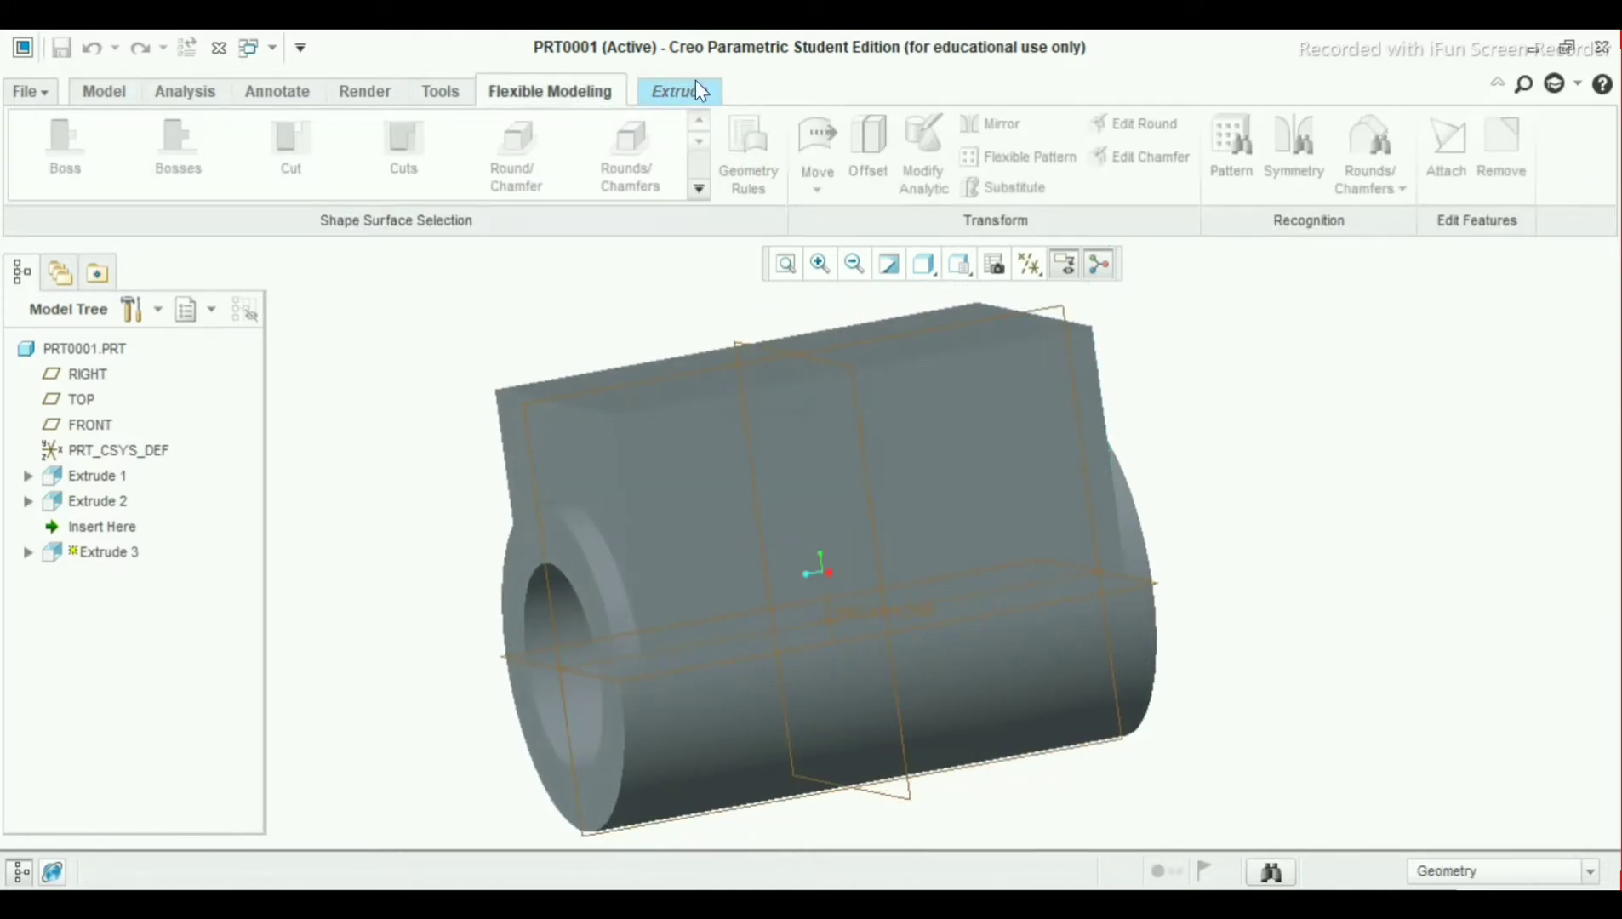
pyautogui.click(696, 88)
pyautogui.click(735, 156)
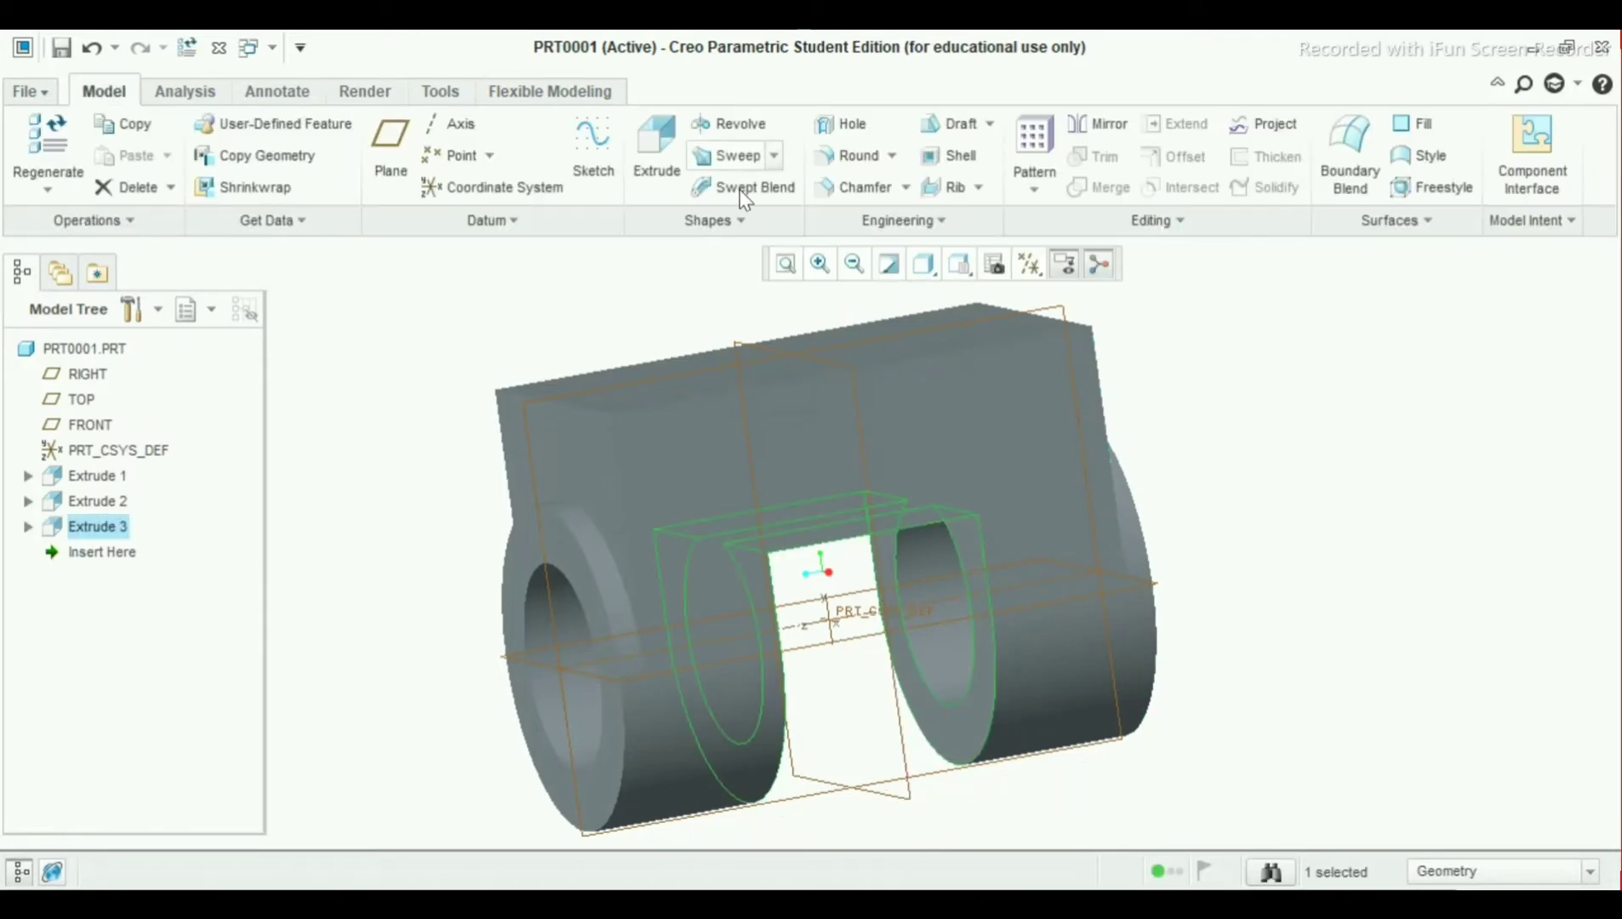
# Start a new extrusion with its internal sketch on the FRONT datum plane
pyautogui.moveTo(800, 315); pyautogui.dragTo(829, 387, button='middle')
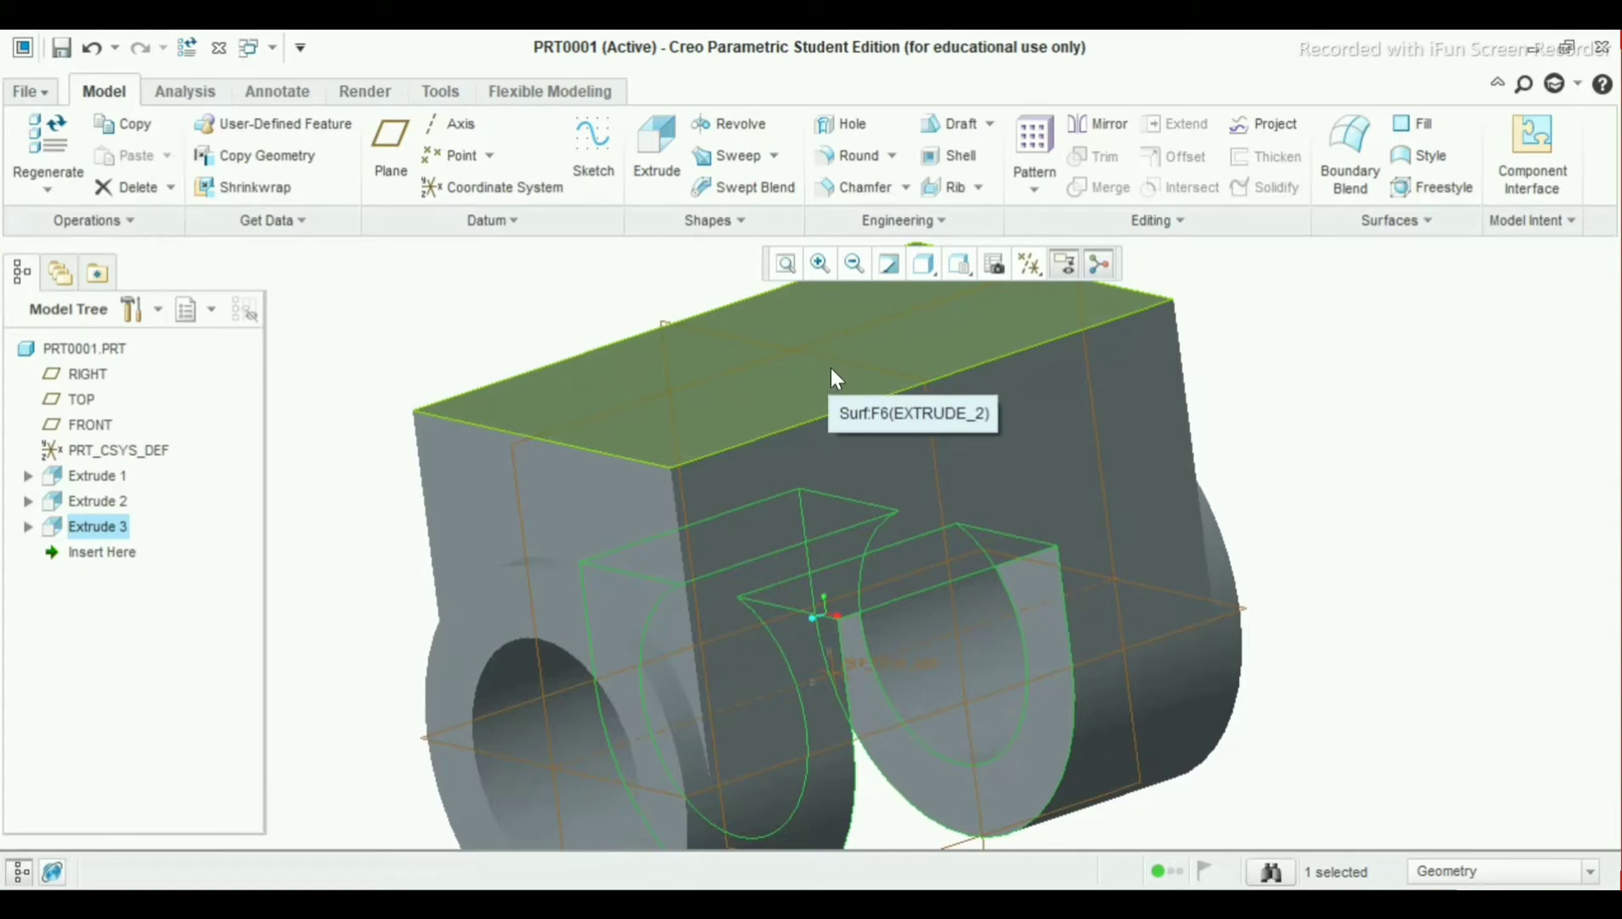
pyautogui.moveTo(831, 373); pyautogui.dragTo(880, 484, button='middle')
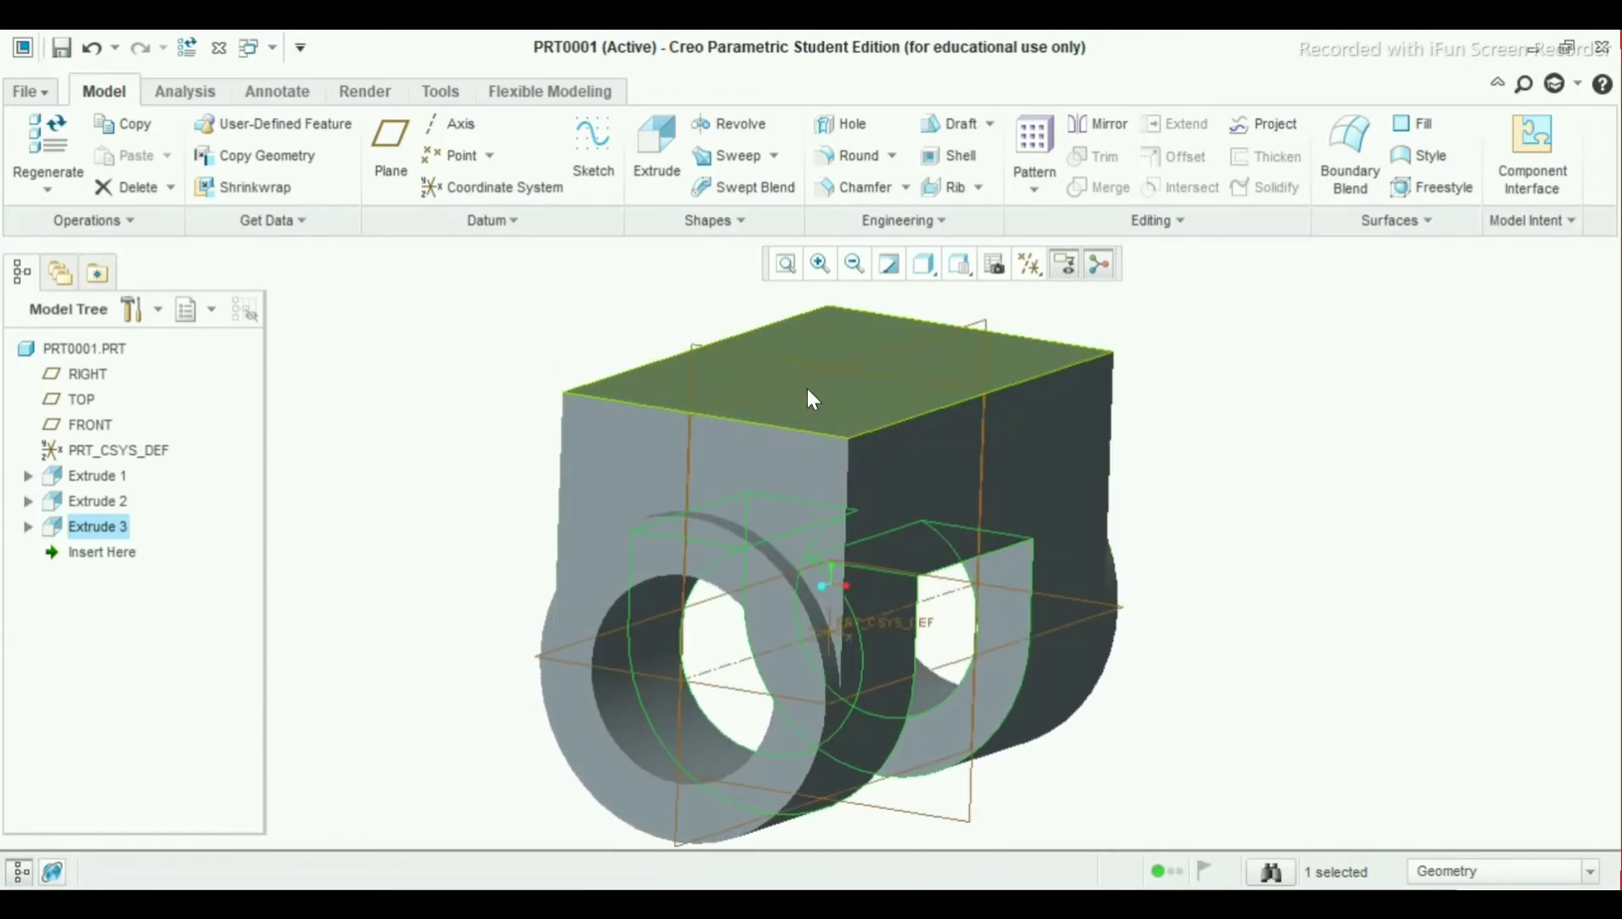
pyautogui.click(664, 148)
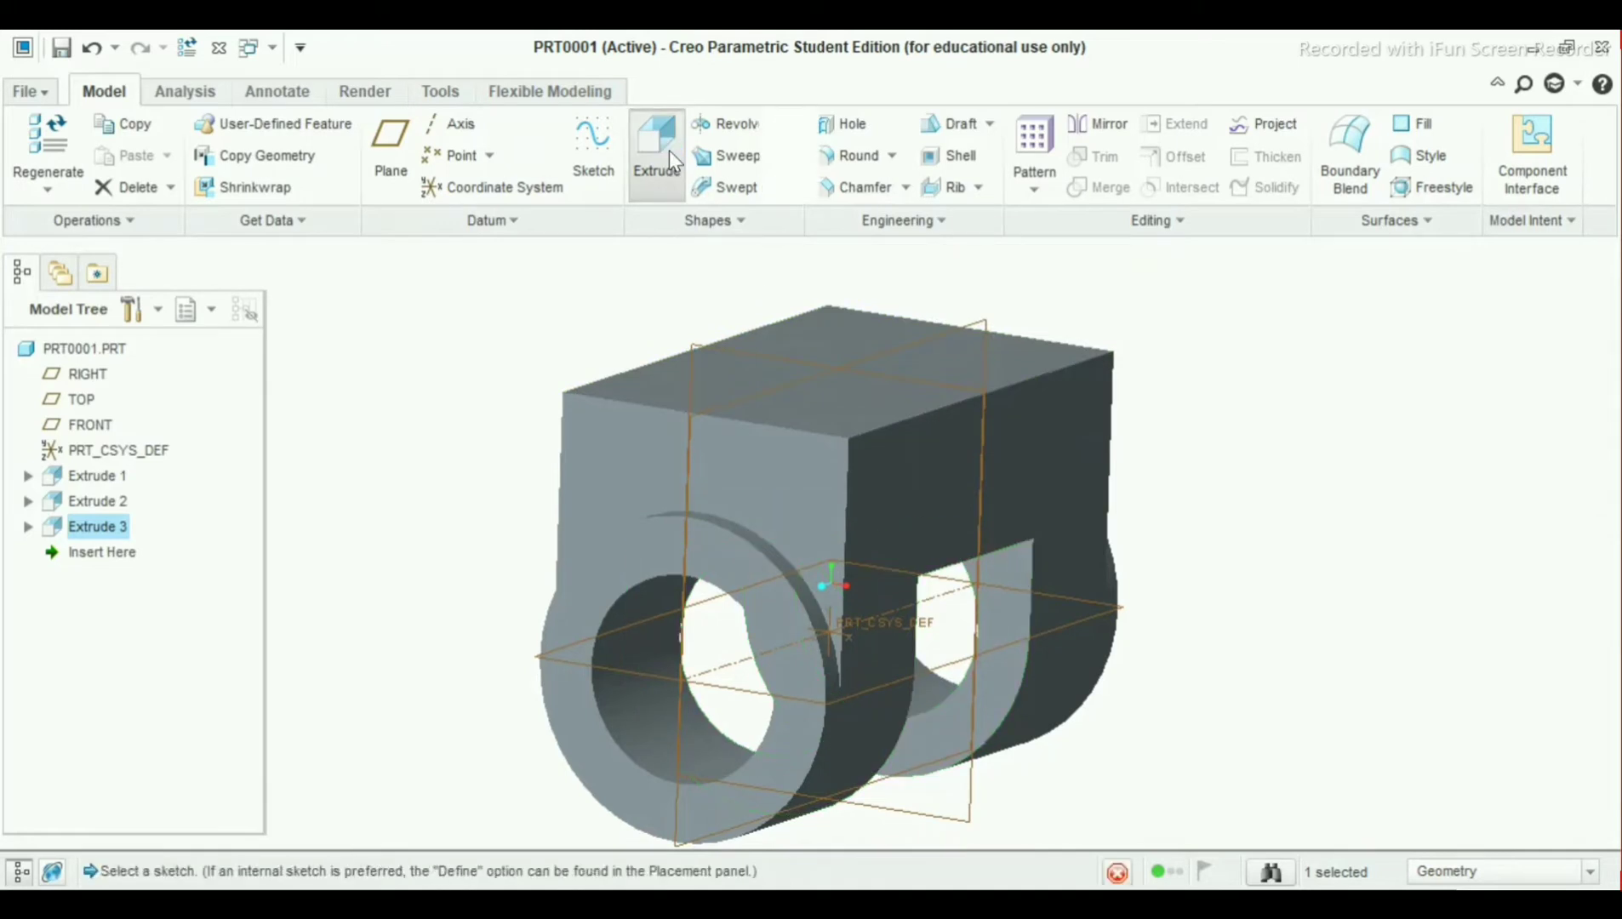
pyautogui.click(737, 352)
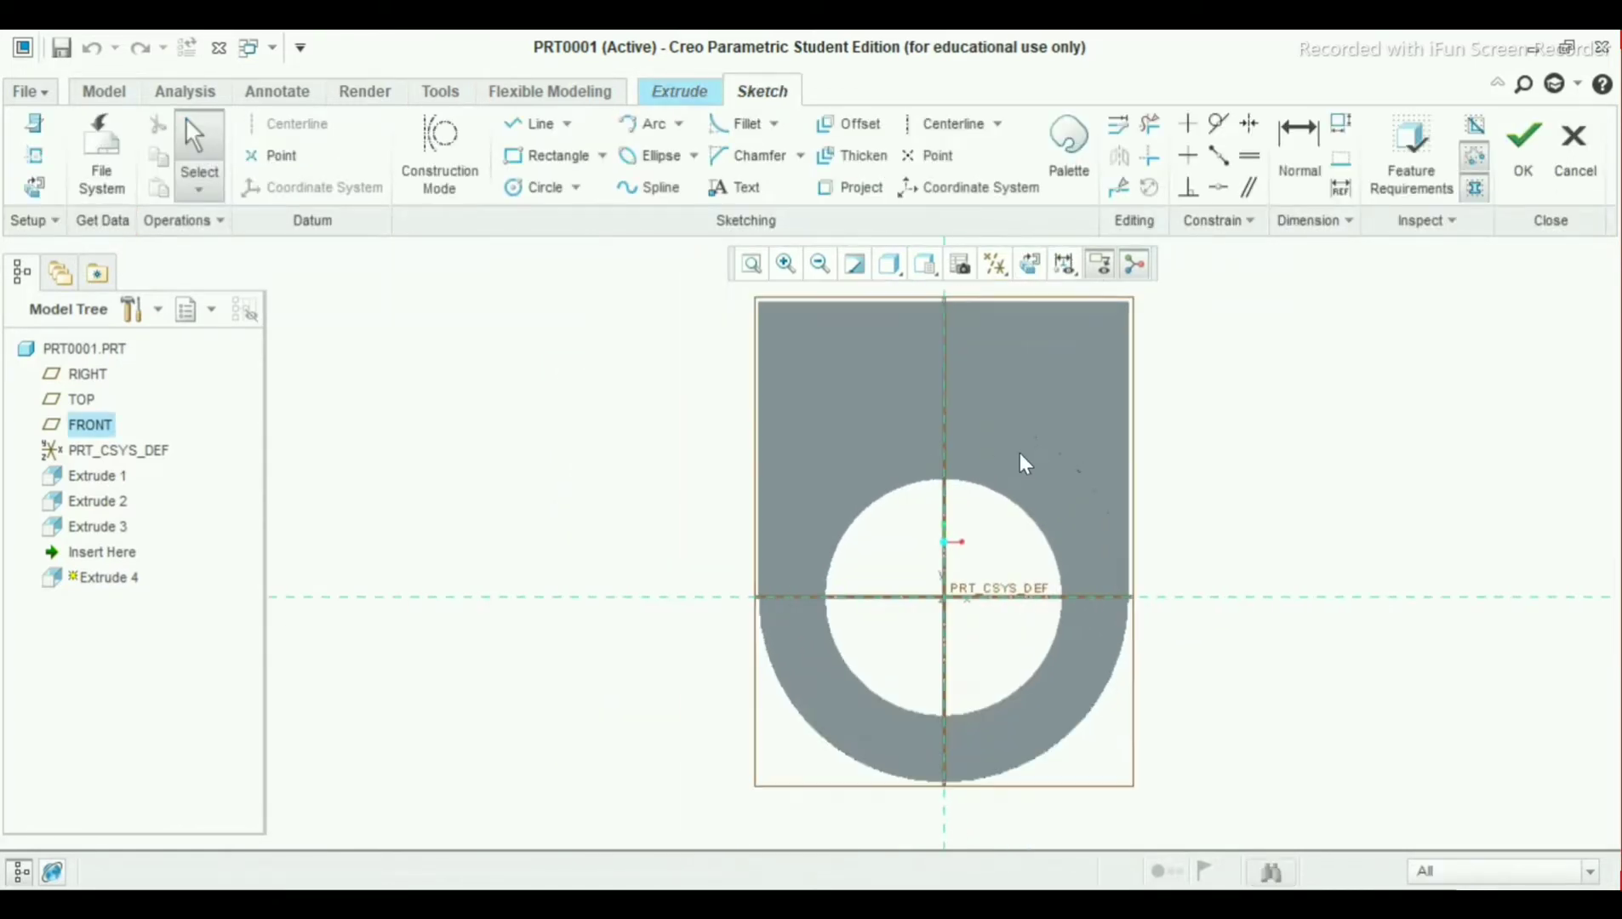
pyautogui.scroll(5, 1016, 430)
pyautogui.scroll(-4, 1018, 293)
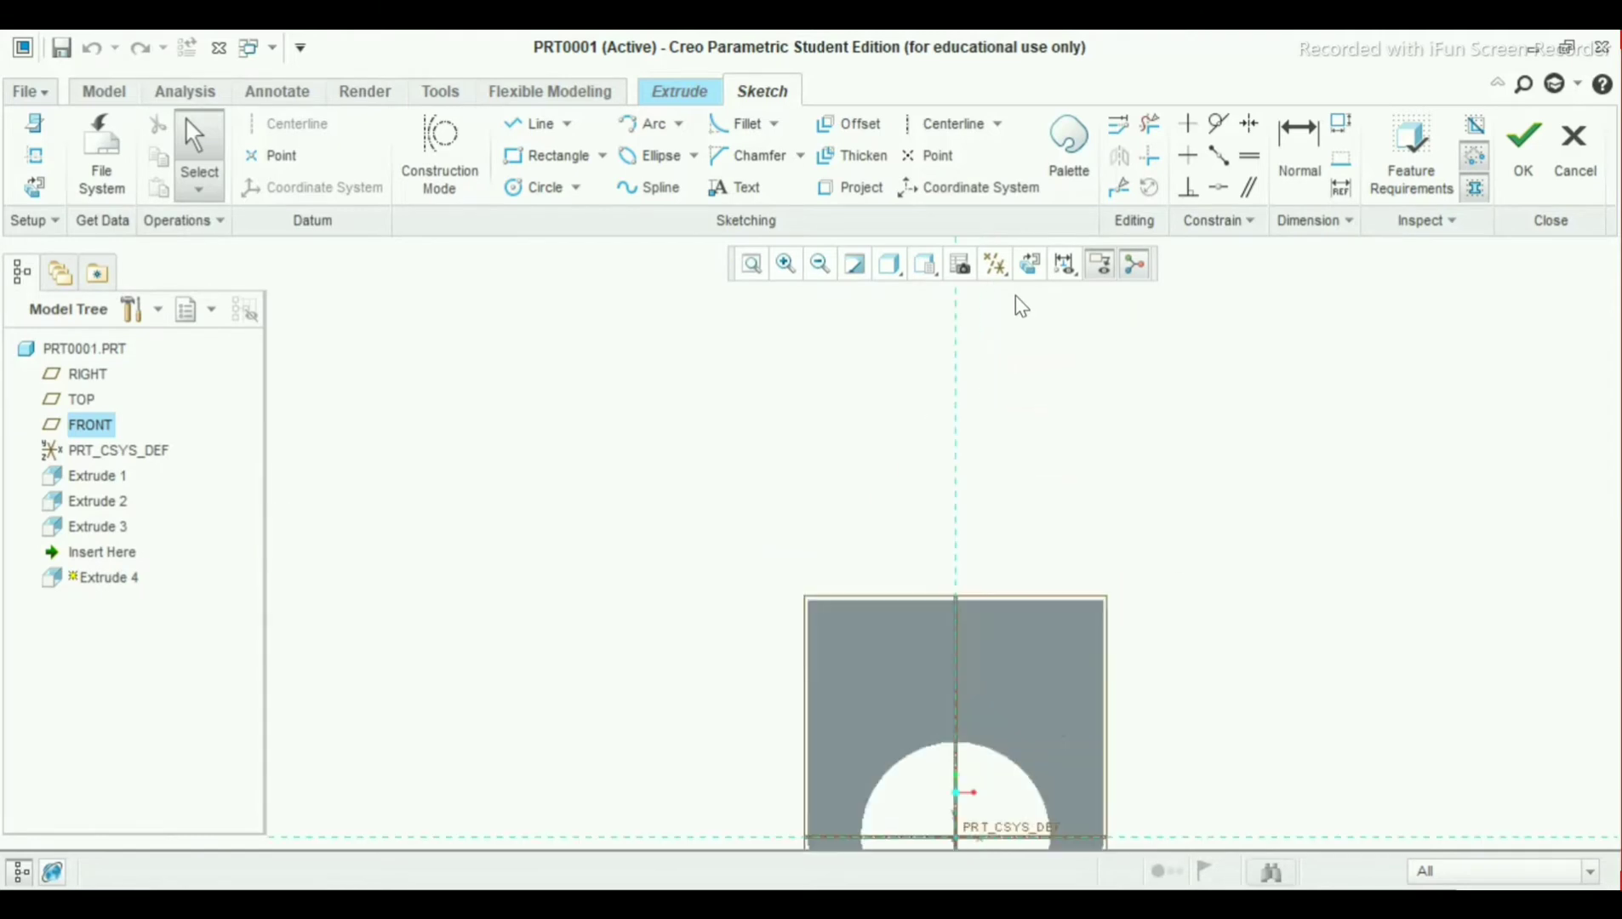
# Draw two concentric circles, about 41 mm and 22 mm in diameter, centered on the vertical reference about 88 mm above the horizontal reference
pyautogui.click(535, 188)
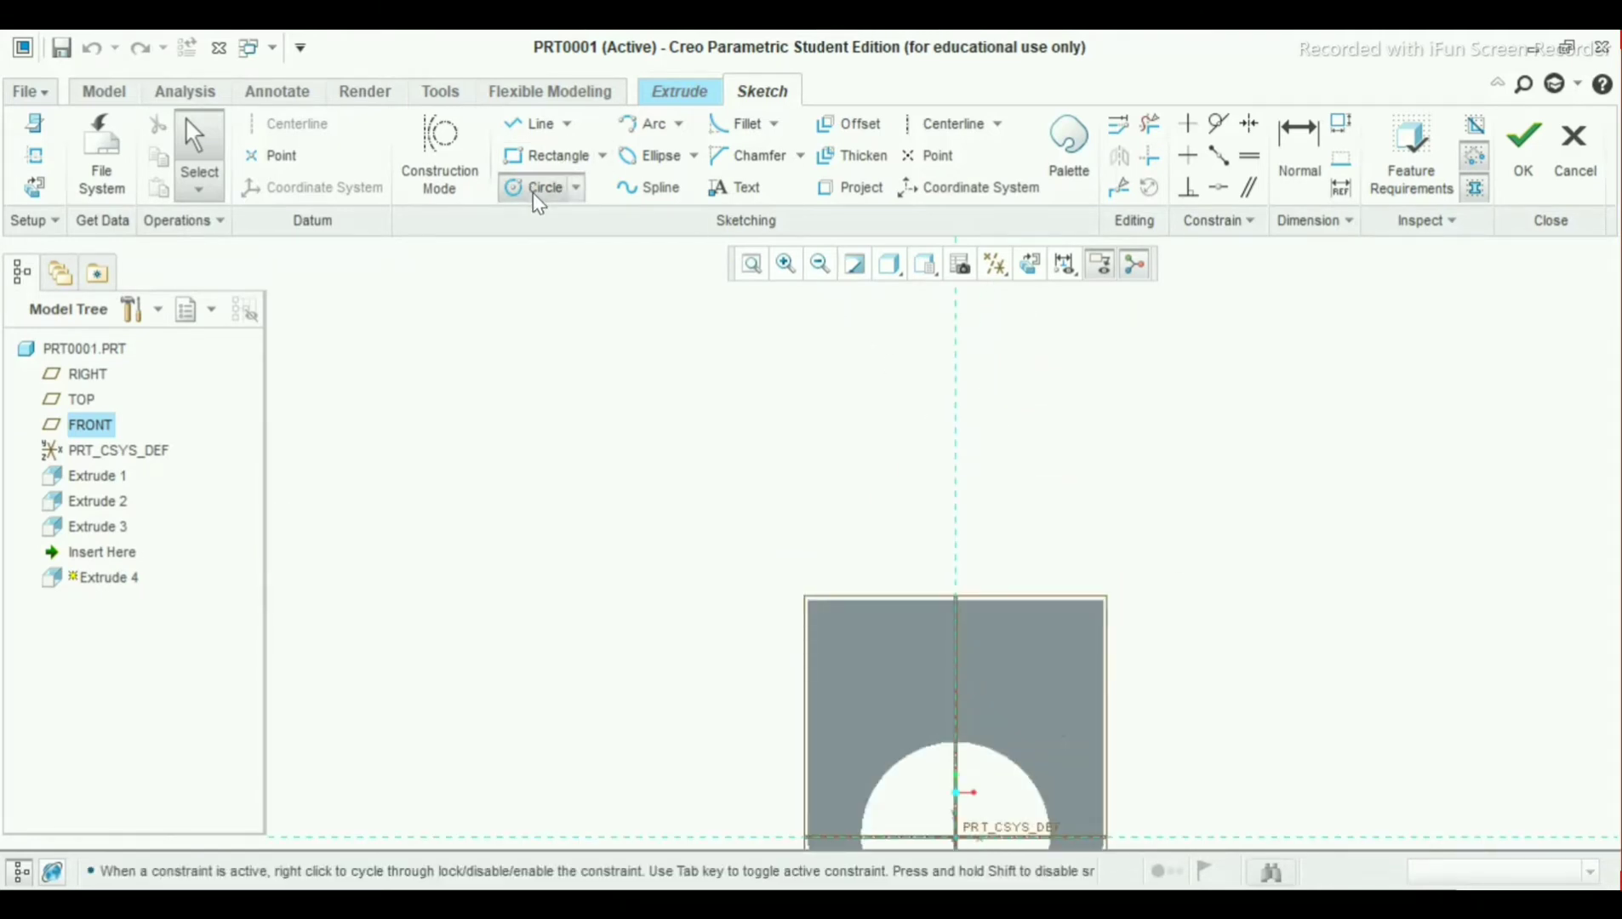
pyautogui.click(955, 318)
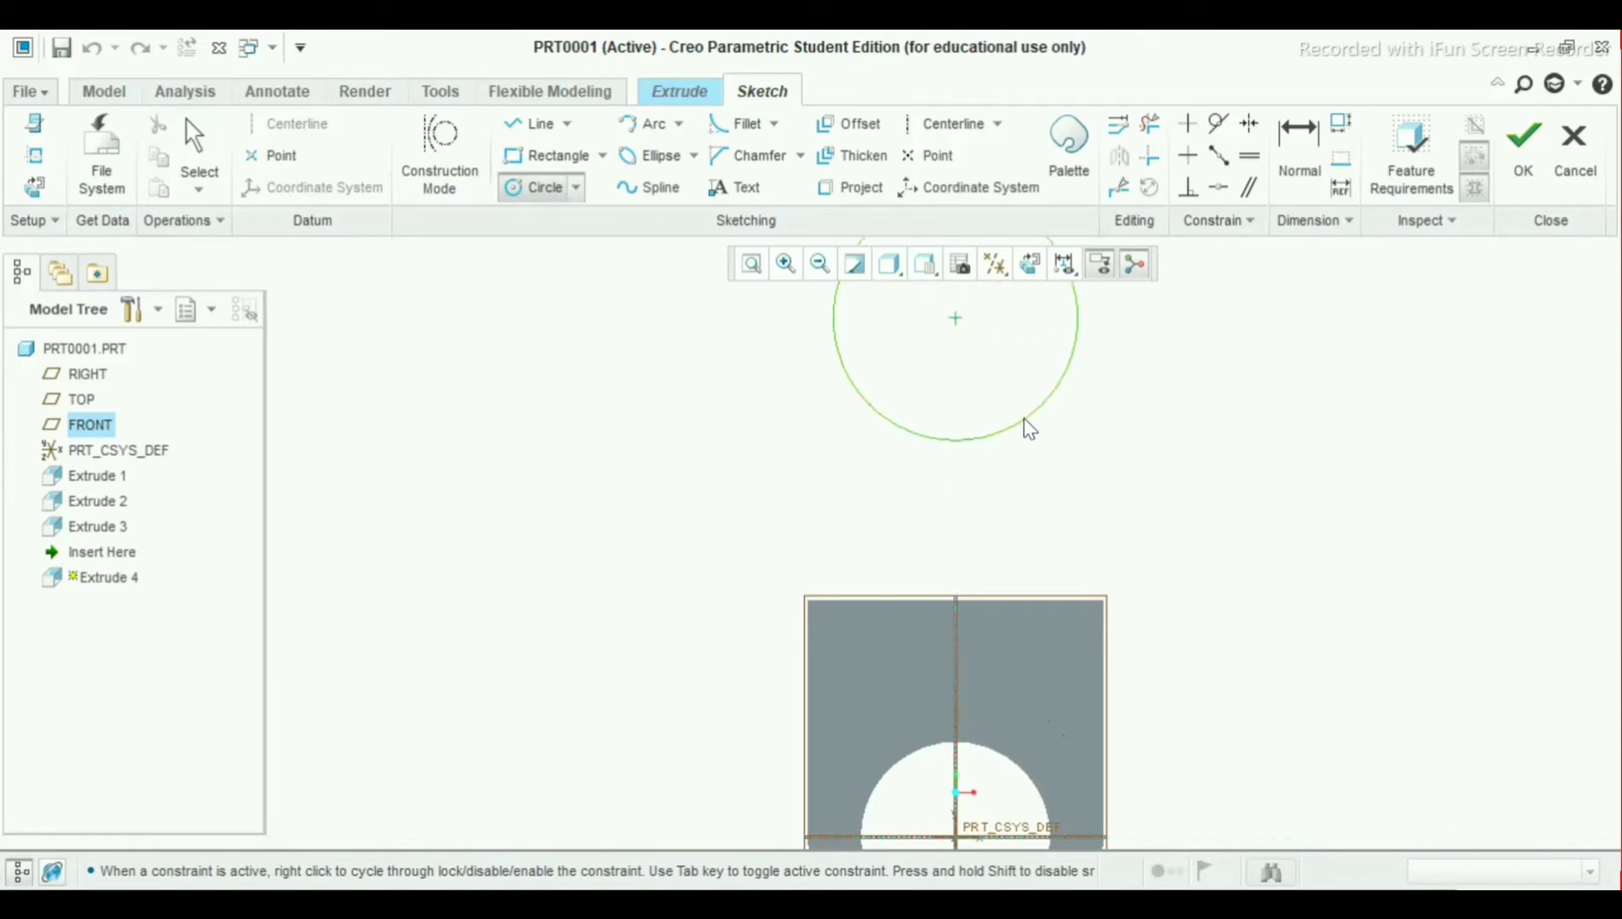
pyautogui.click(1030, 428)
pyautogui.click(956, 319)
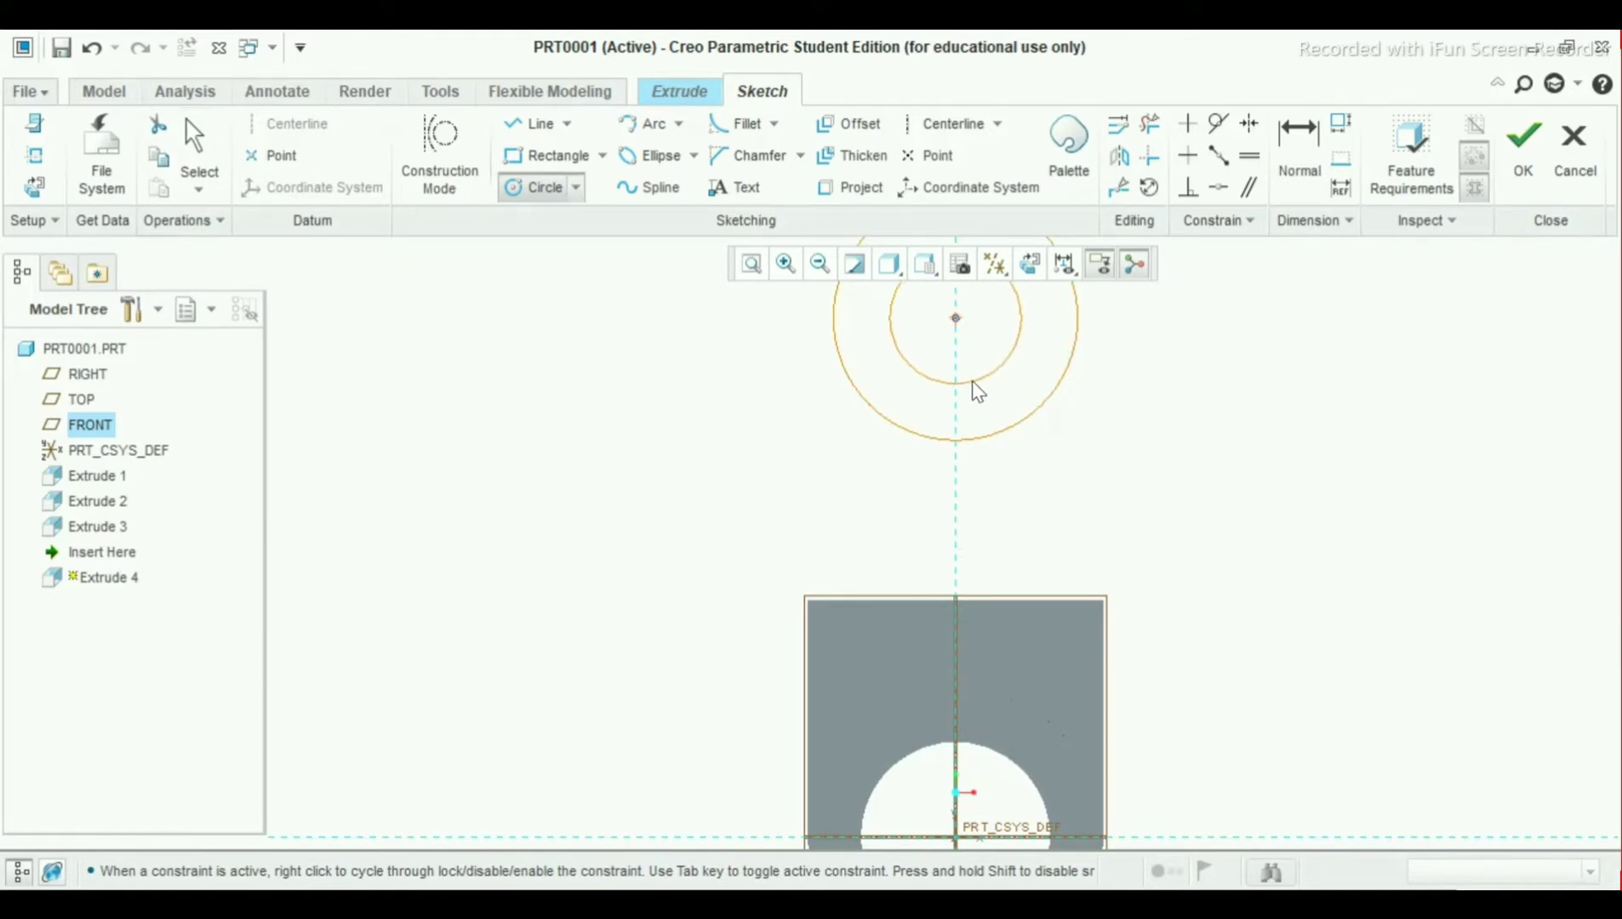
pyautogui.click(973, 383)
pyautogui.middleClick(1152, 407)
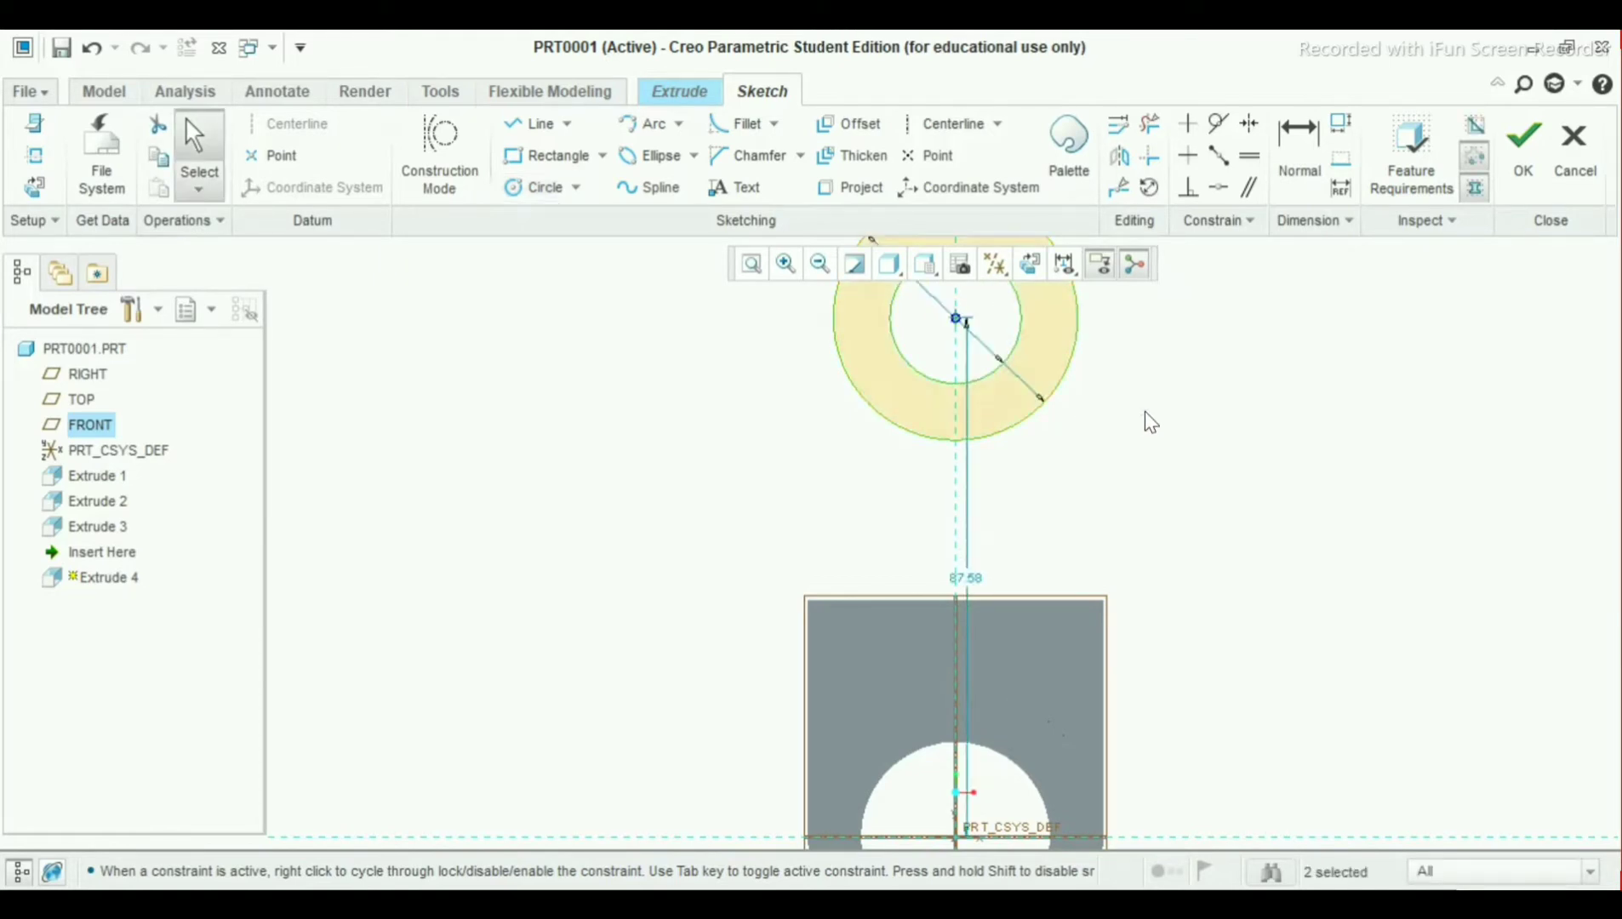
pyautogui.scroll(-3, 1107, 438)
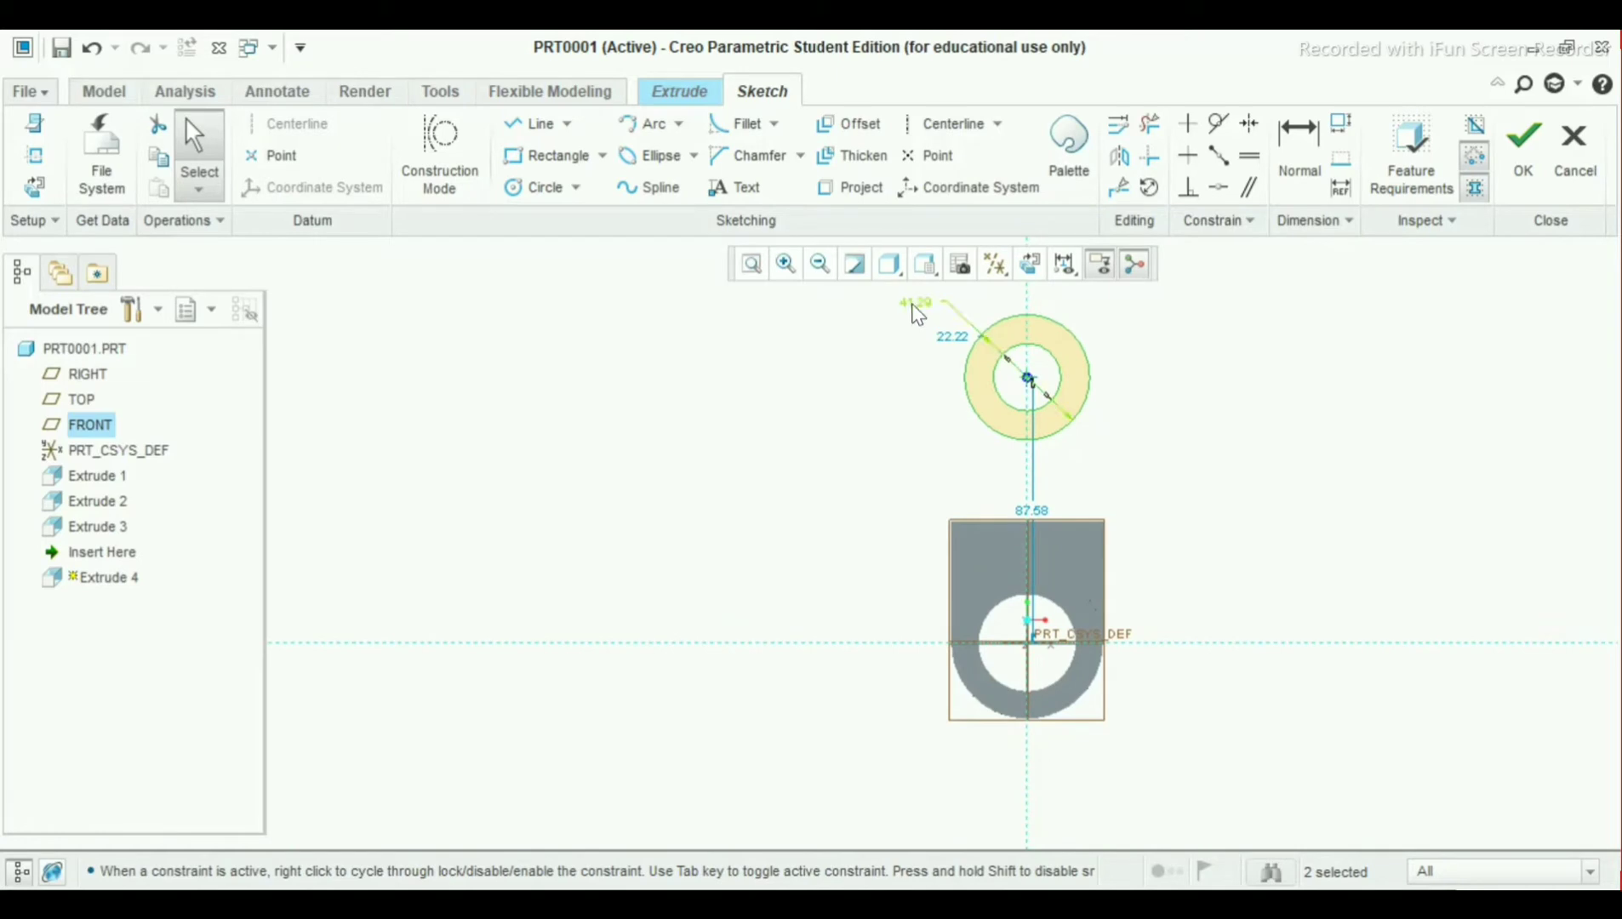
# Move the outer circle's diameter dimension to the other side of the ring and set it to 50 mm
pyautogui.doubleClick(1056, 322)
pyautogui.moveTo(1188, 332); pyautogui.dragTo(1155, 332)
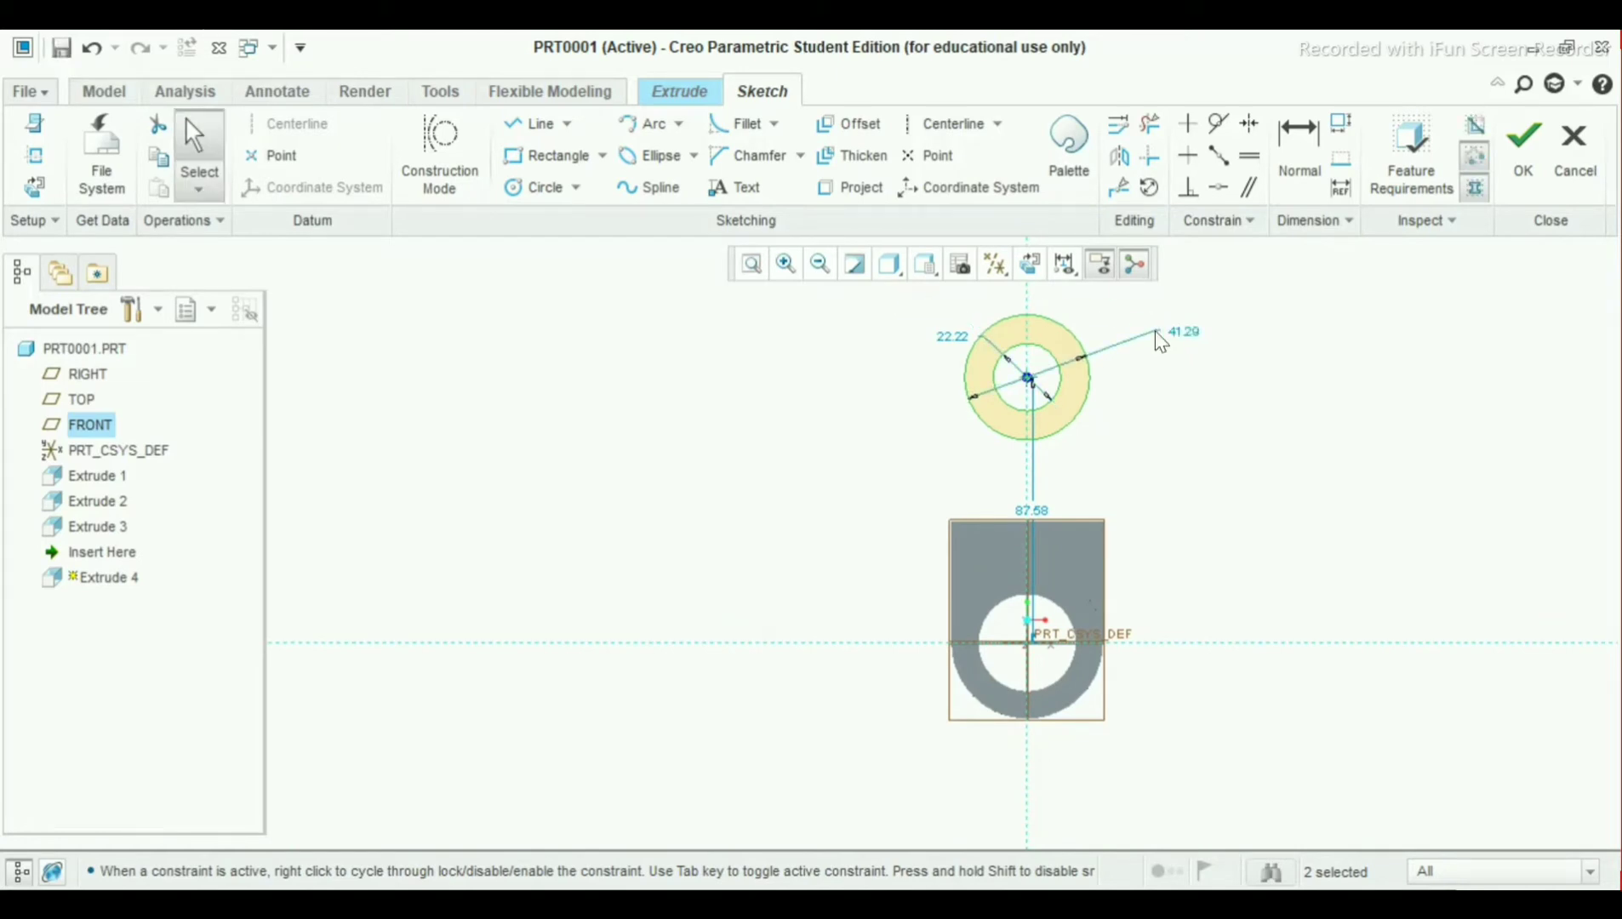
pyautogui.doubleClick(1175, 331)
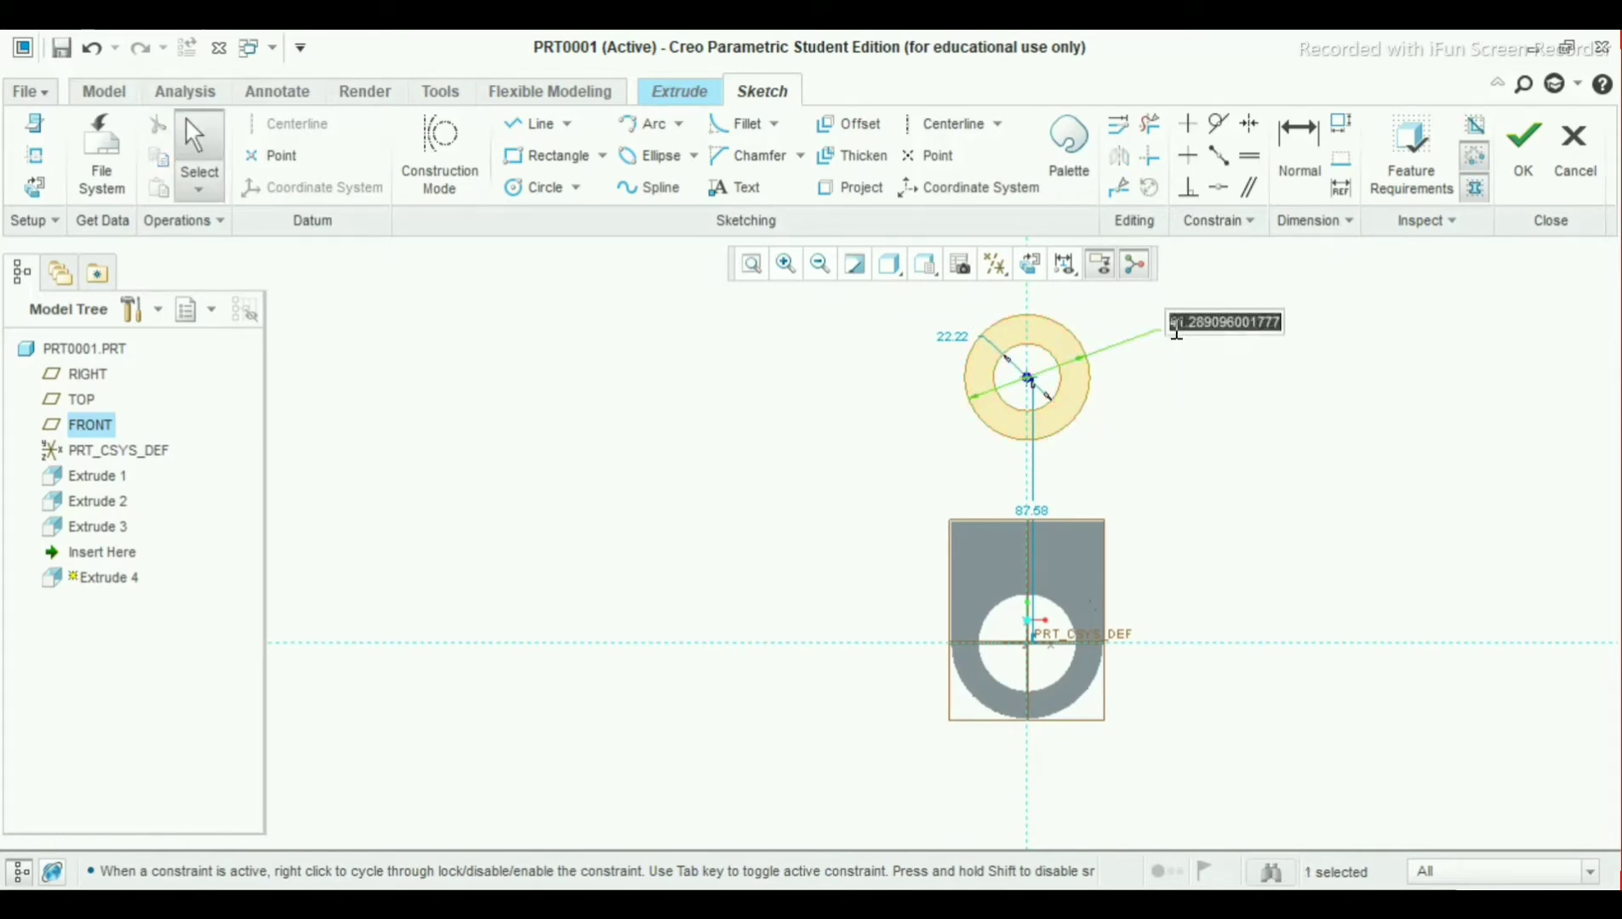
pyautogui.write('4')
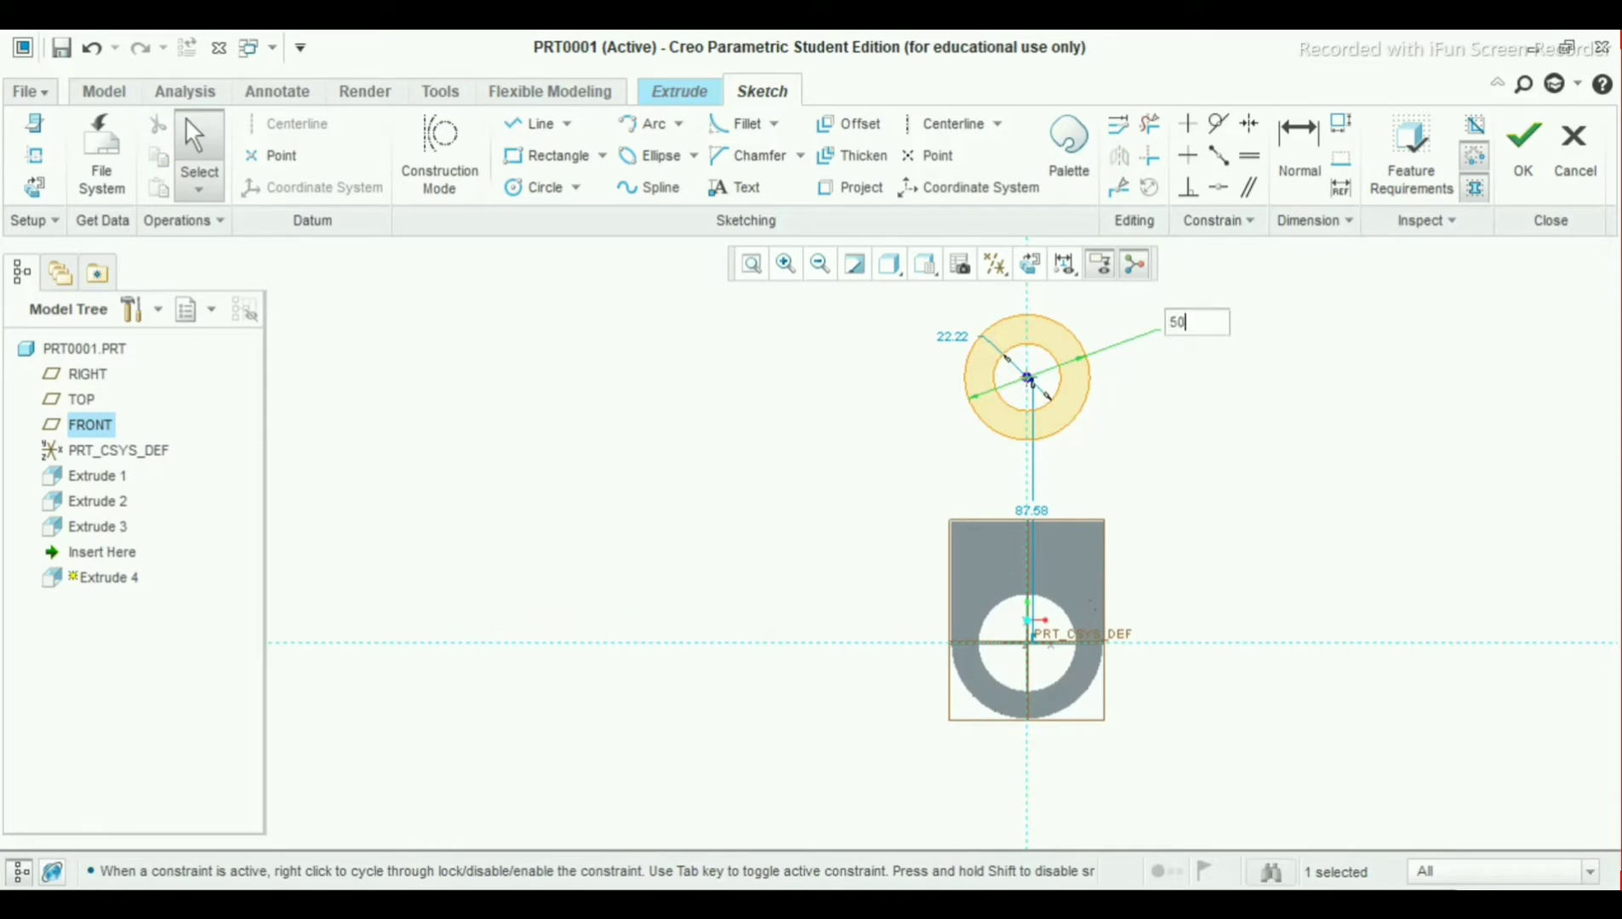
pyautogui.write('0')
pyautogui.press('Return')
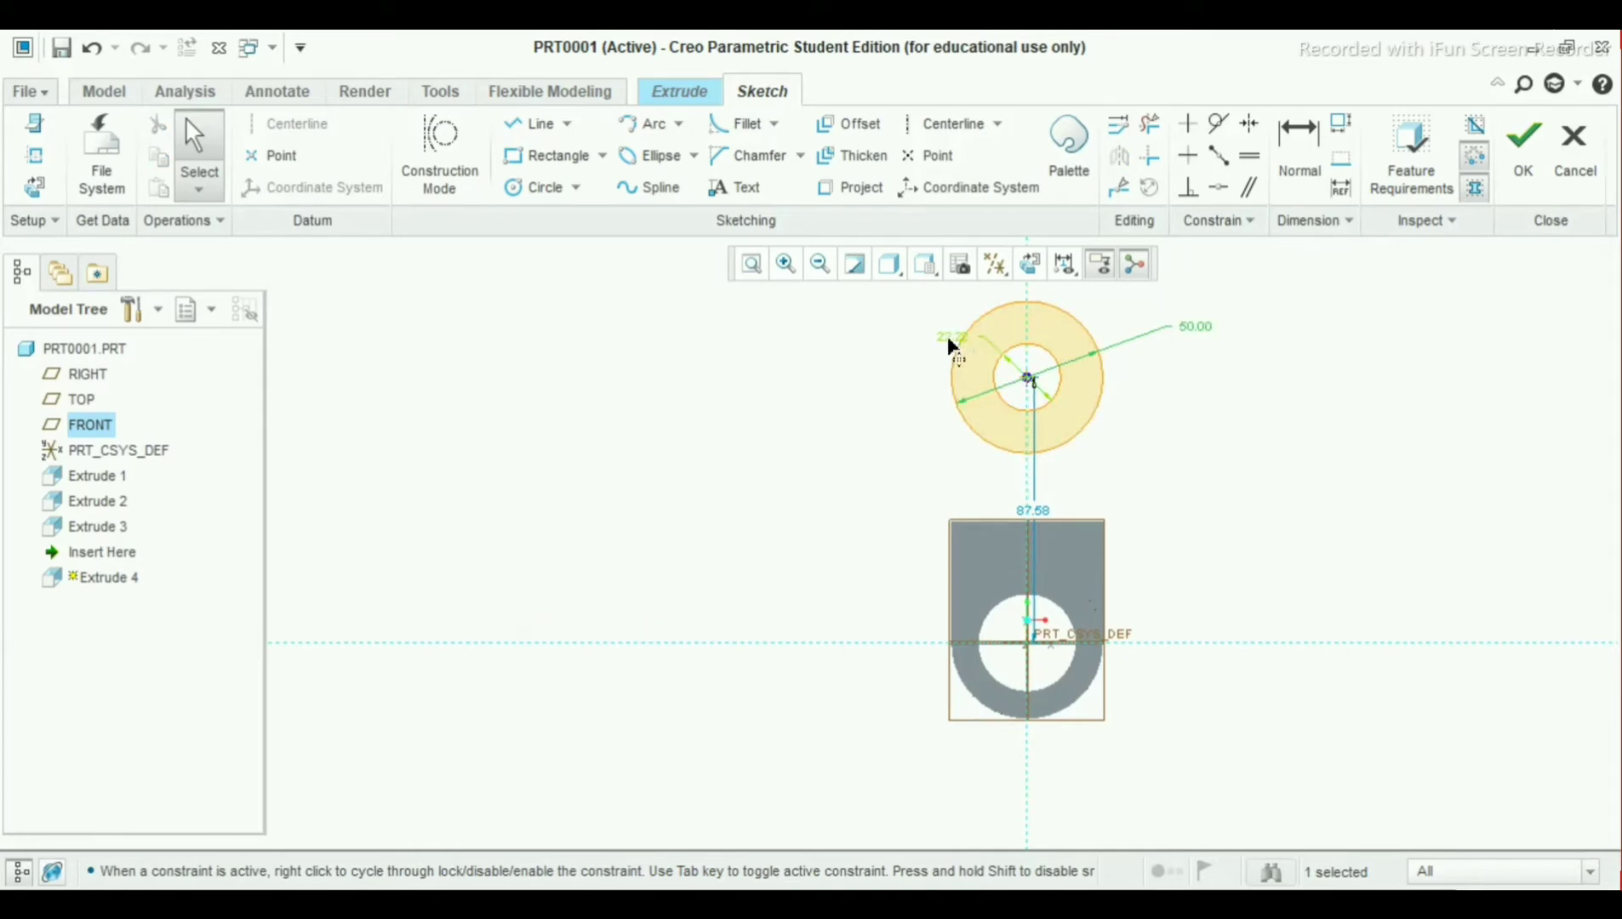
# Move the inner circle's diameter dimension outside the ring and set it to 25 mm
pyautogui.moveTo(949, 344); pyautogui.dragTo(886, 358)
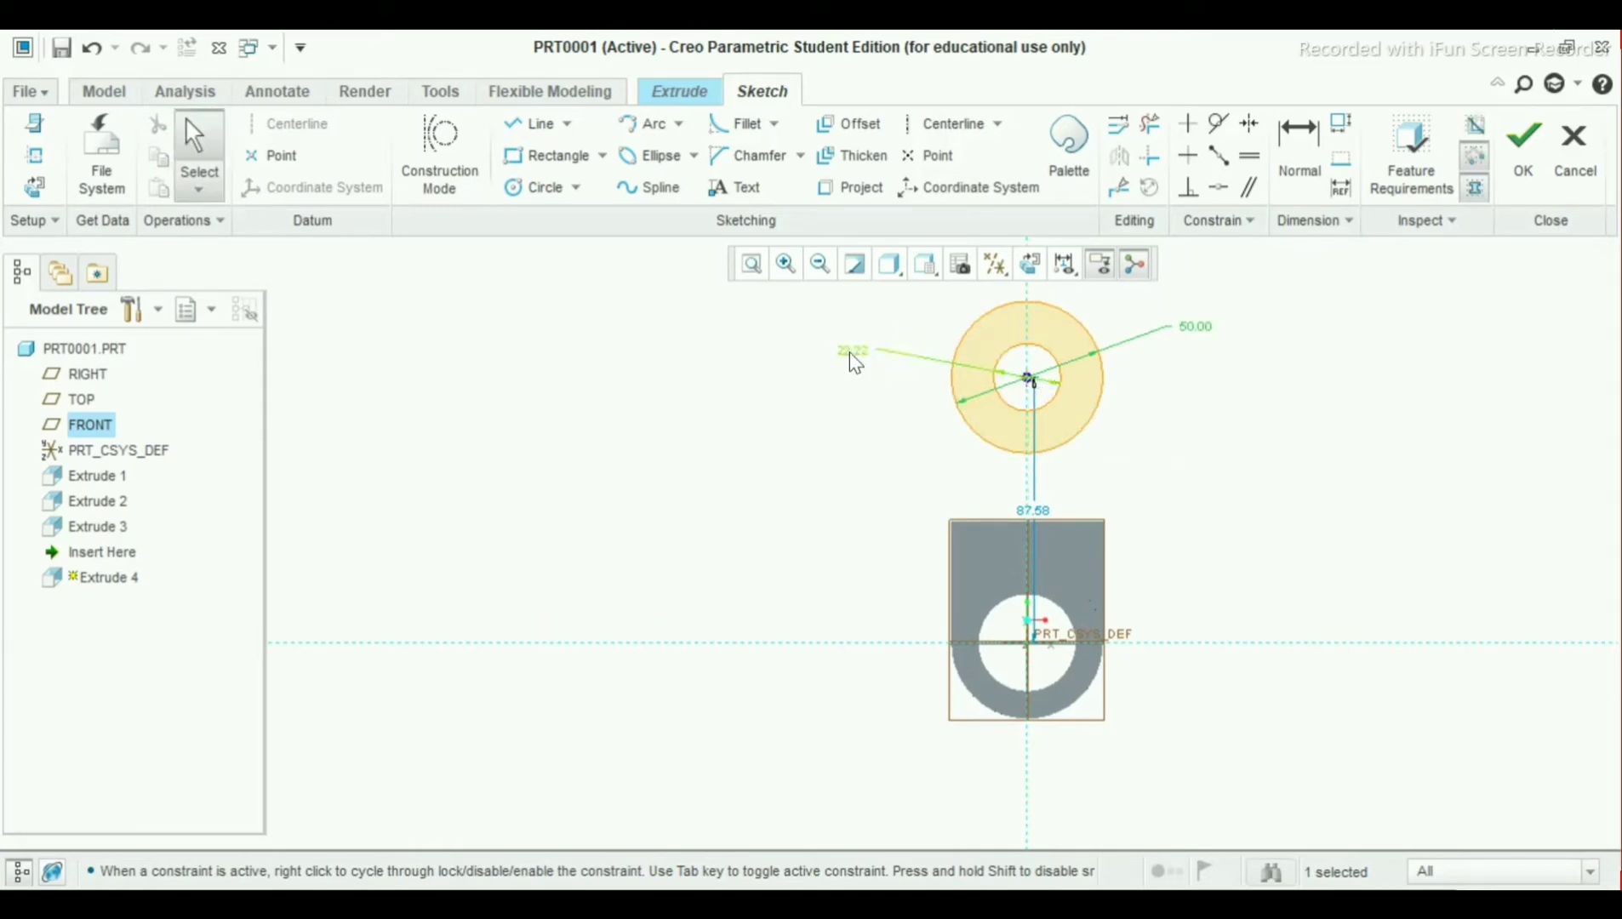
pyautogui.doubleClick(850, 351)
pyautogui.write('25')
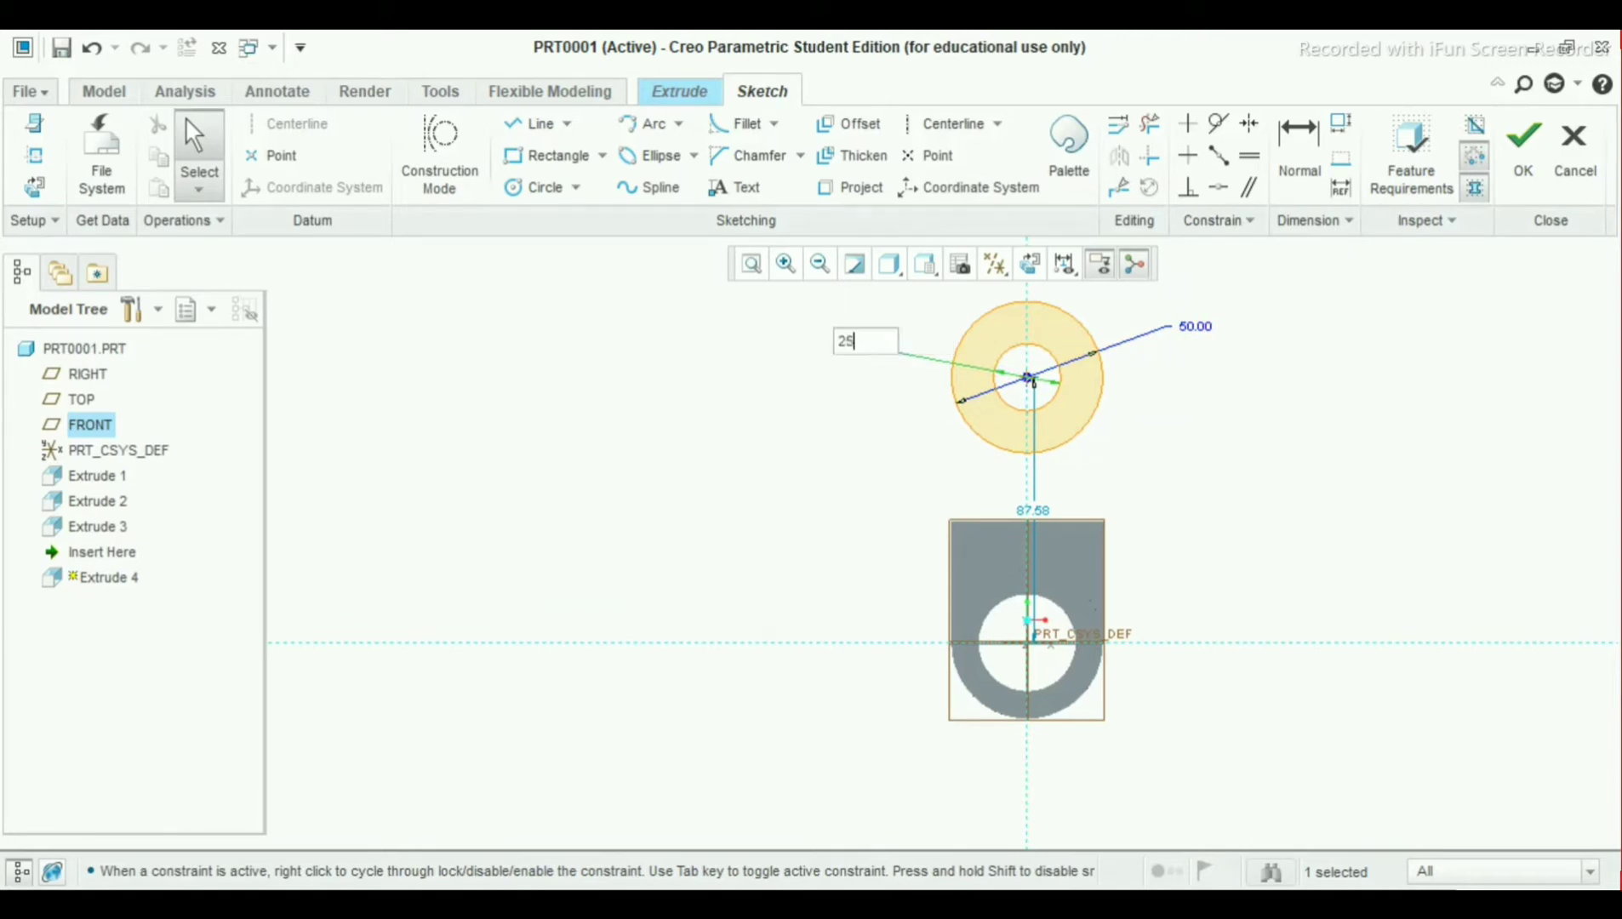
pyautogui.press('Return')
pyautogui.click(811, 438)
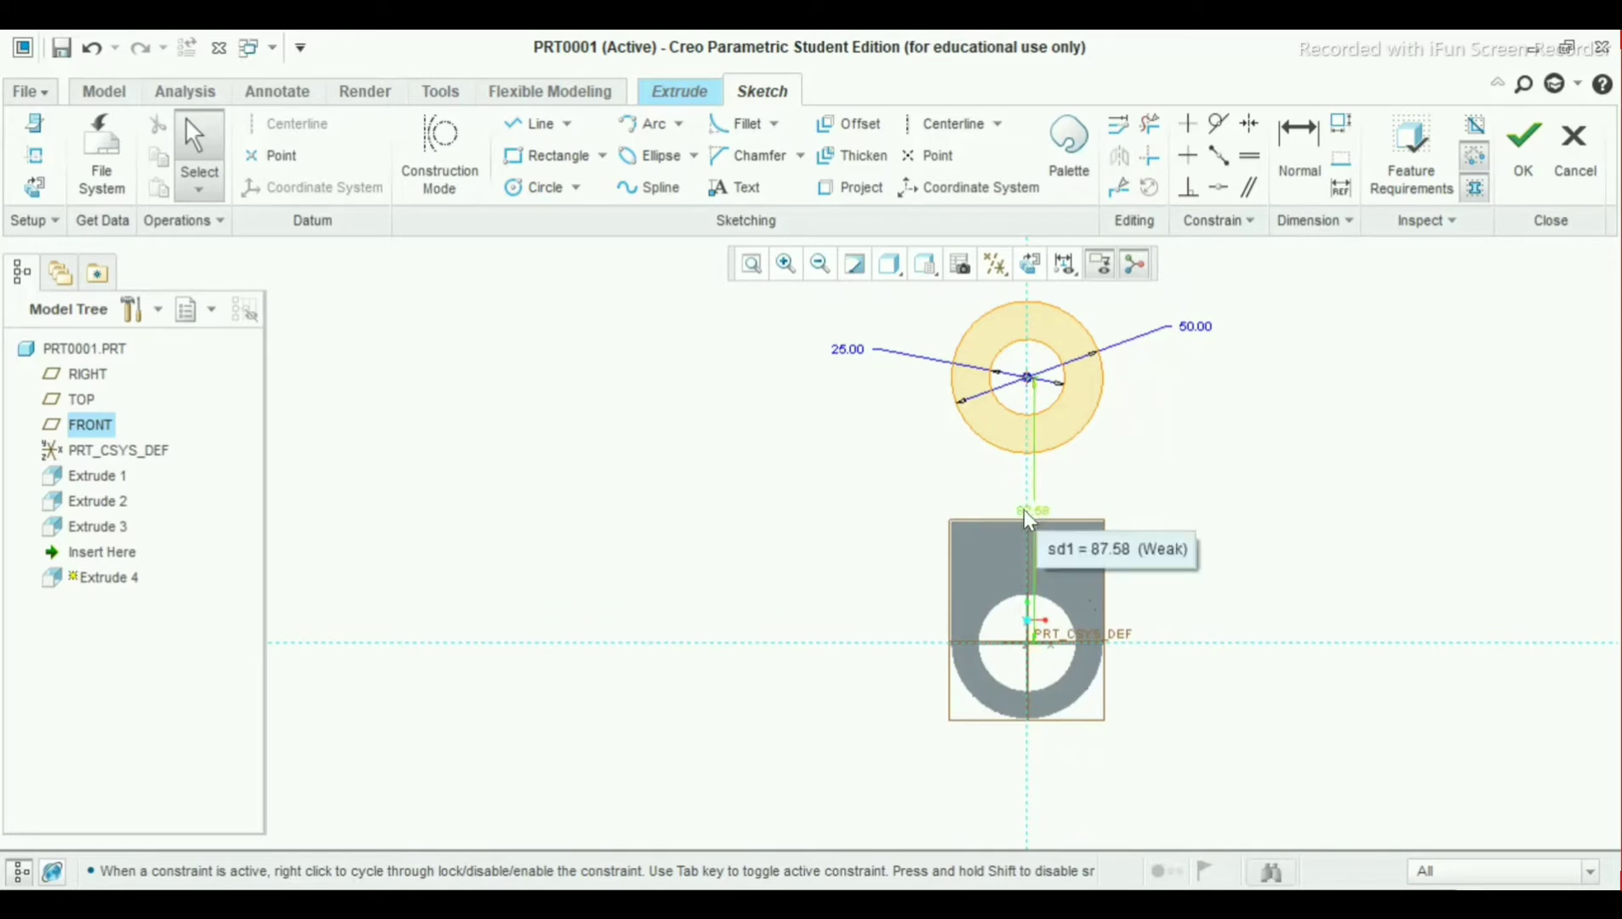
# Place the vertical center distance dimension beside the part and set it to 110 mm from the horizontal reference
pyautogui.moveTo(1025, 510); pyautogui.dragTo(1261, 524)
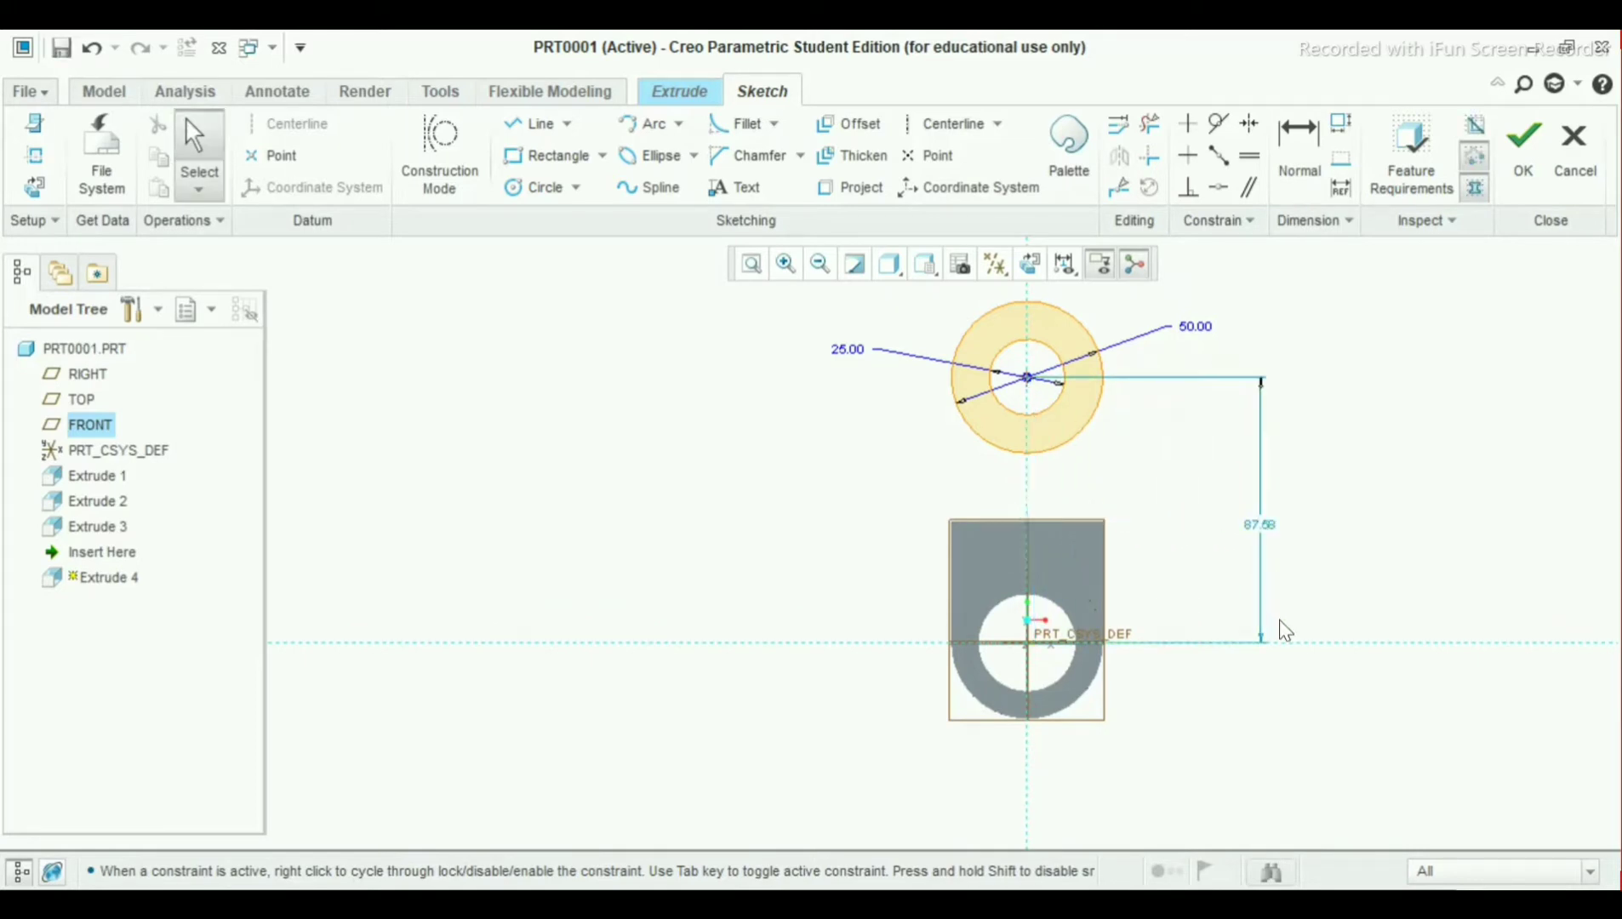
pyautogui.doubleClick(1265, 523)
pyautogui.write('110')
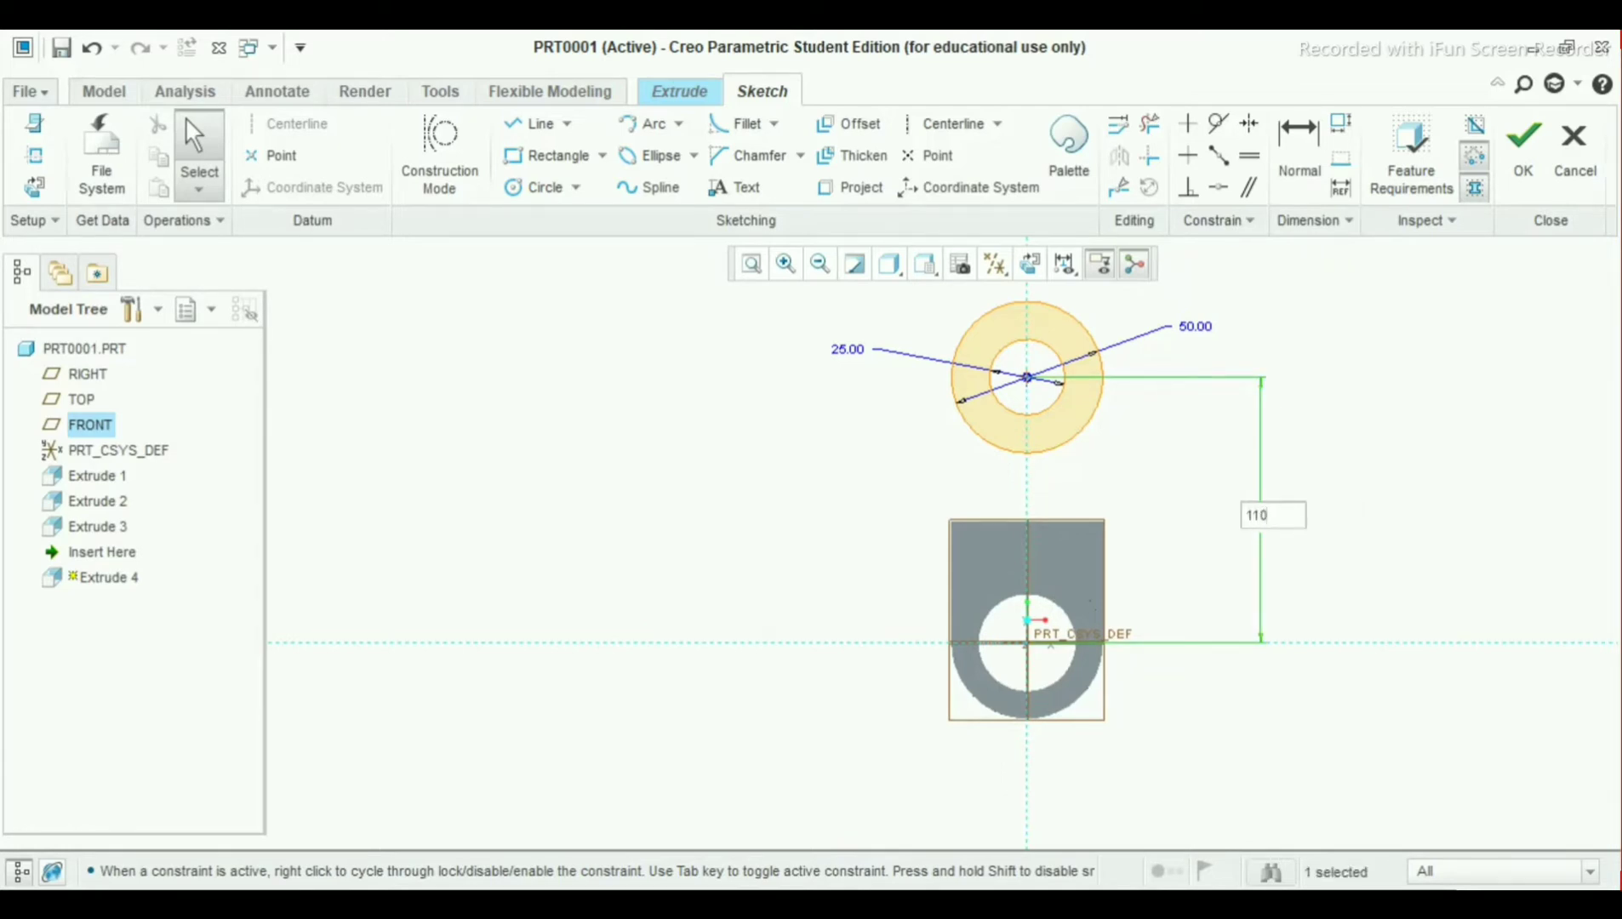
pyautogui.press('Return')
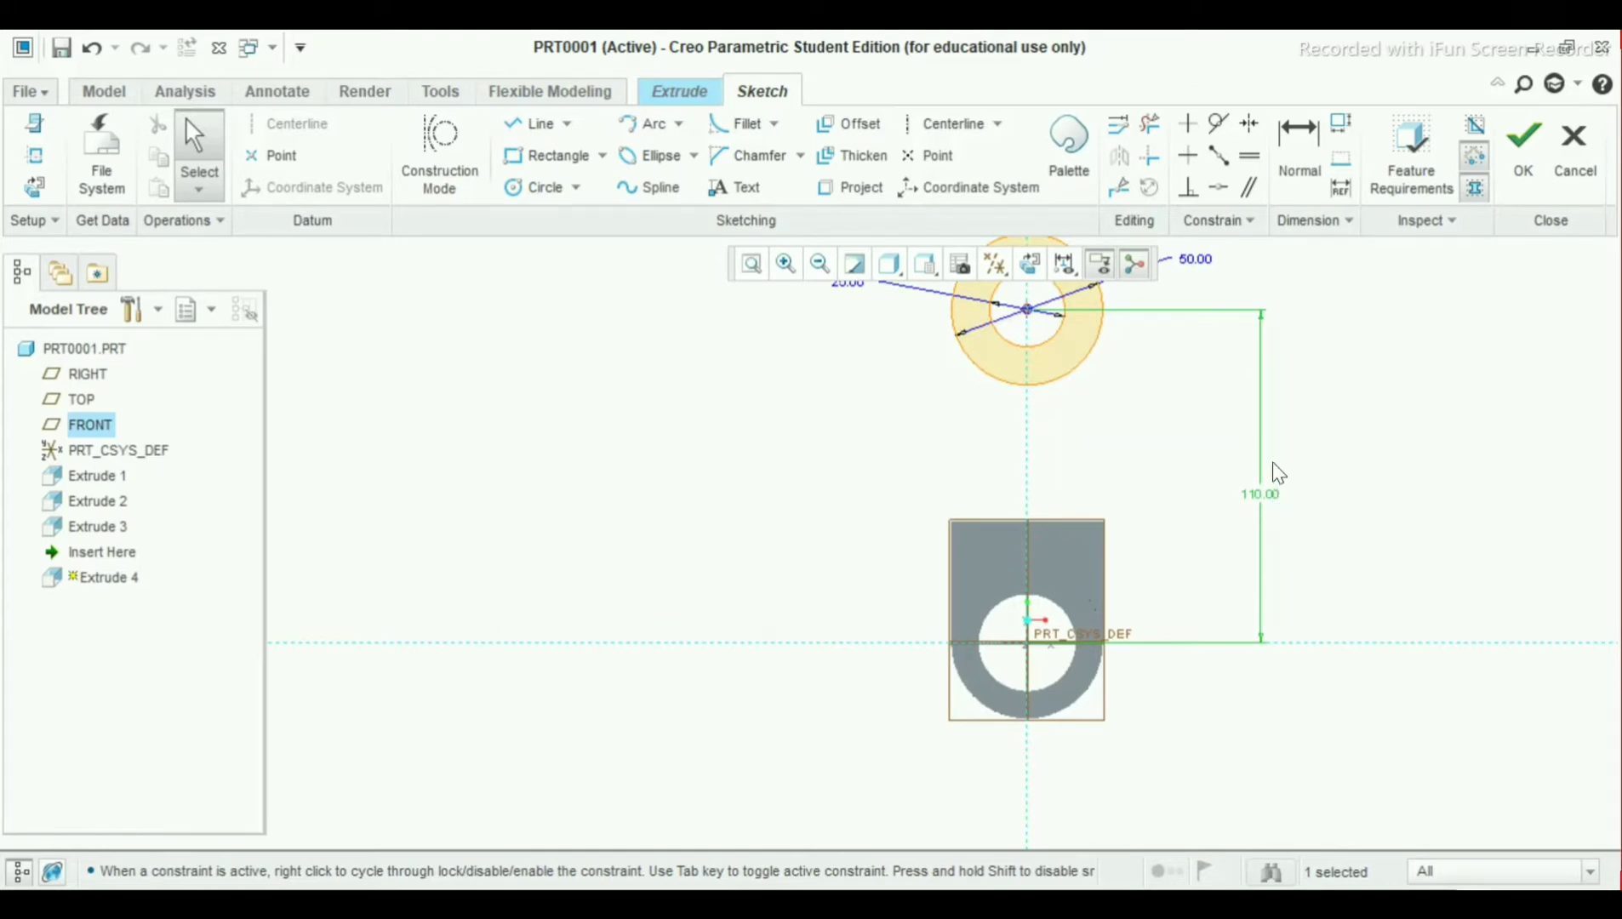
pyautogui.scroll(2, 1276, 473)
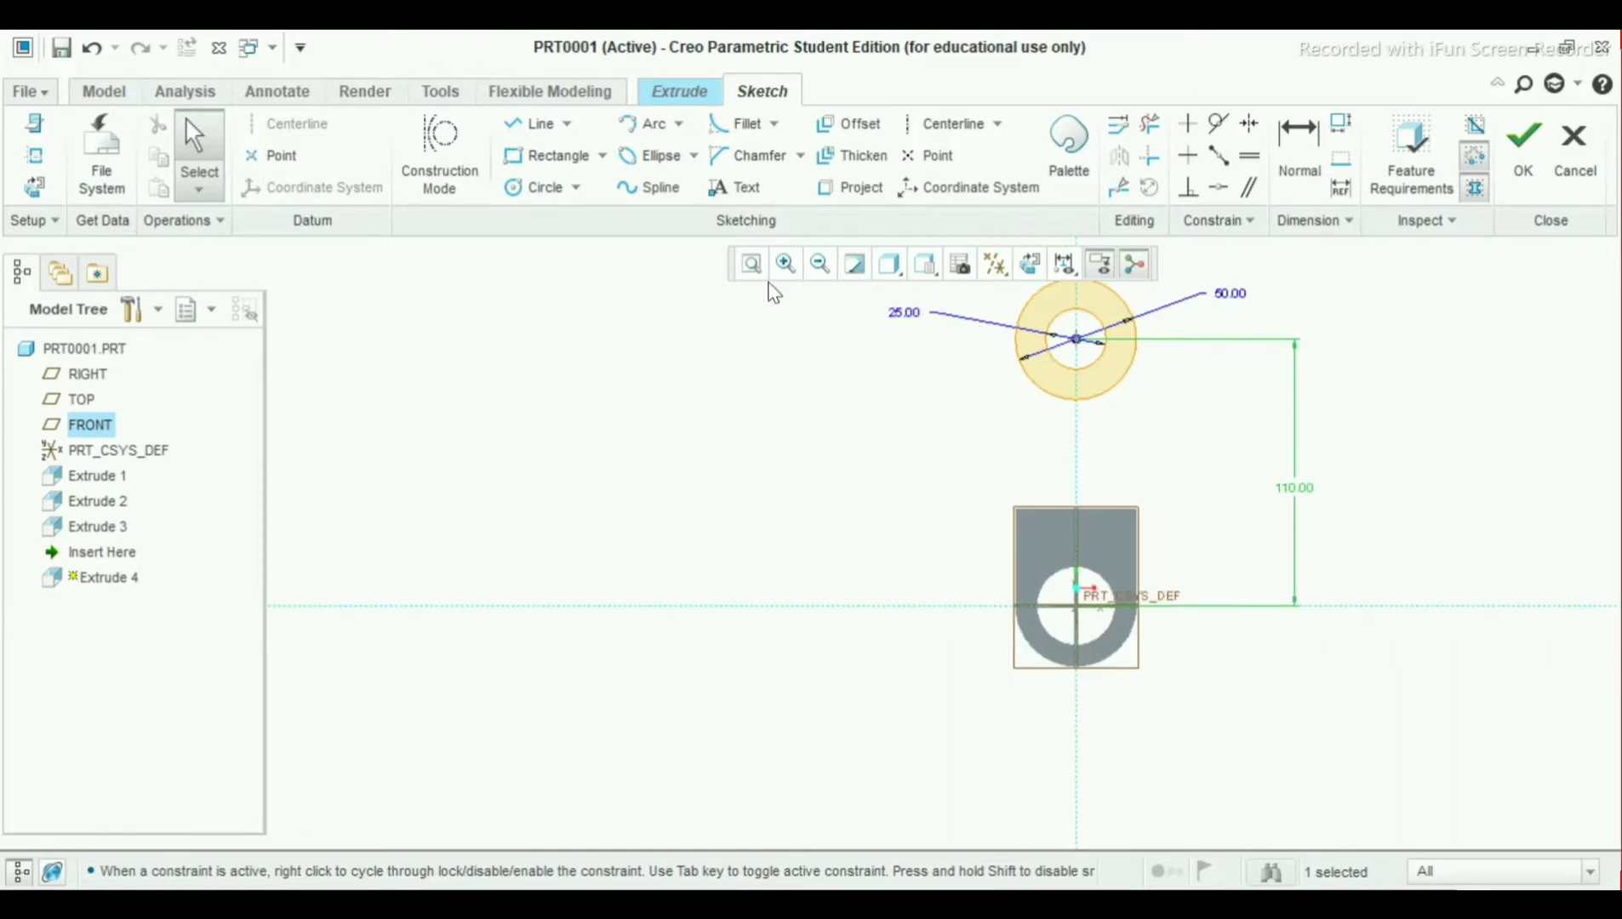
pyautogui.click(751, 264)
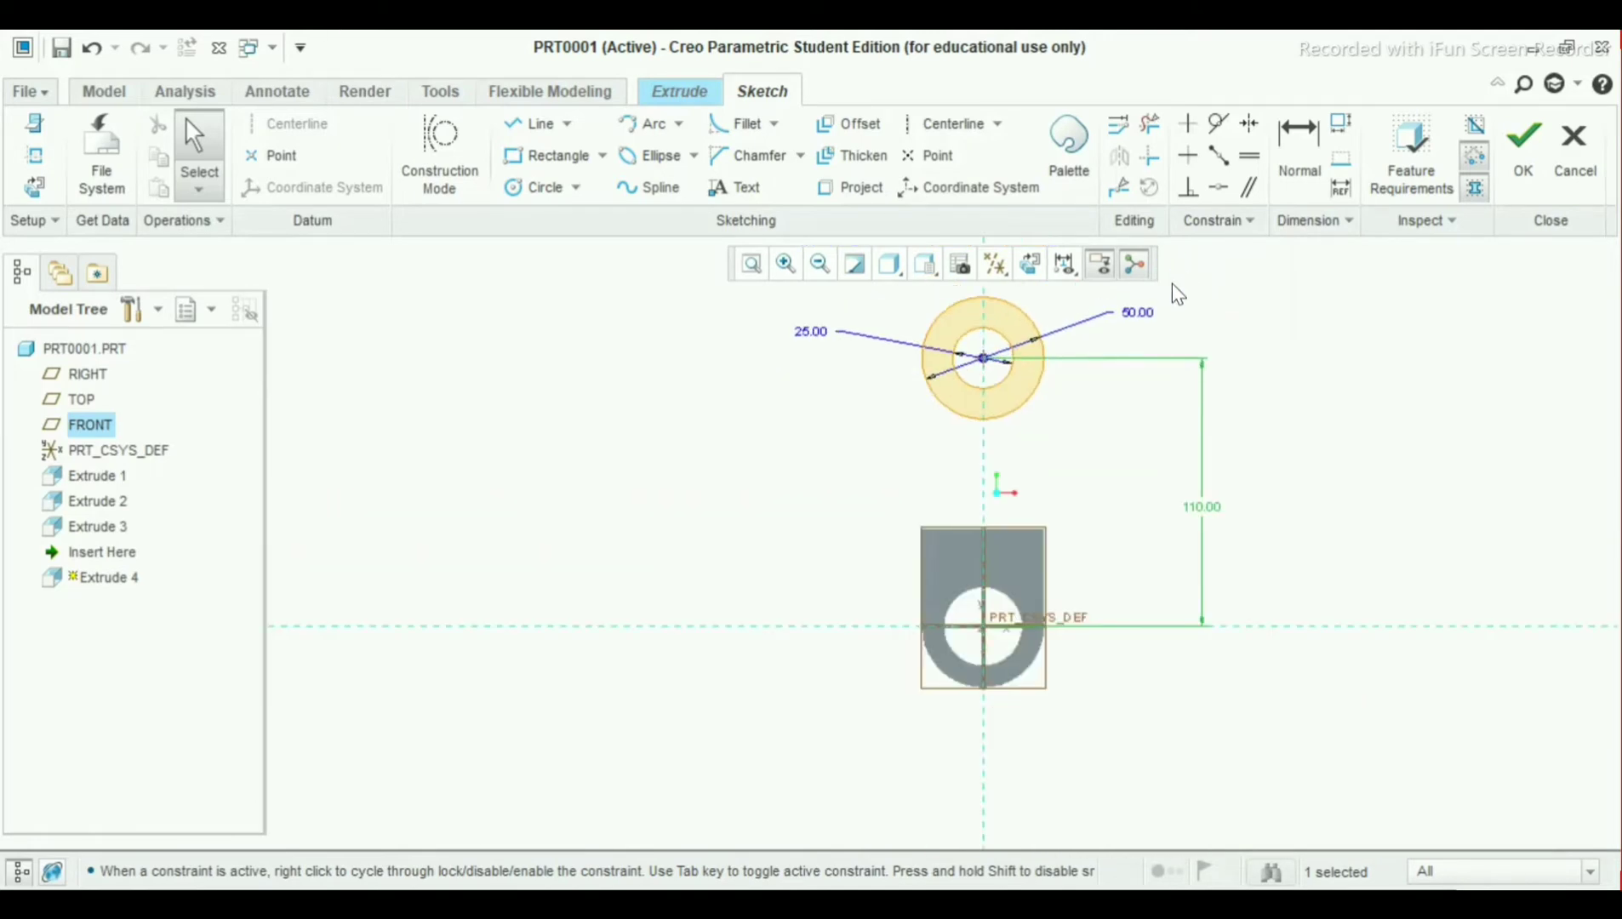
pyautogui.scroll(-2, 1115, 481)
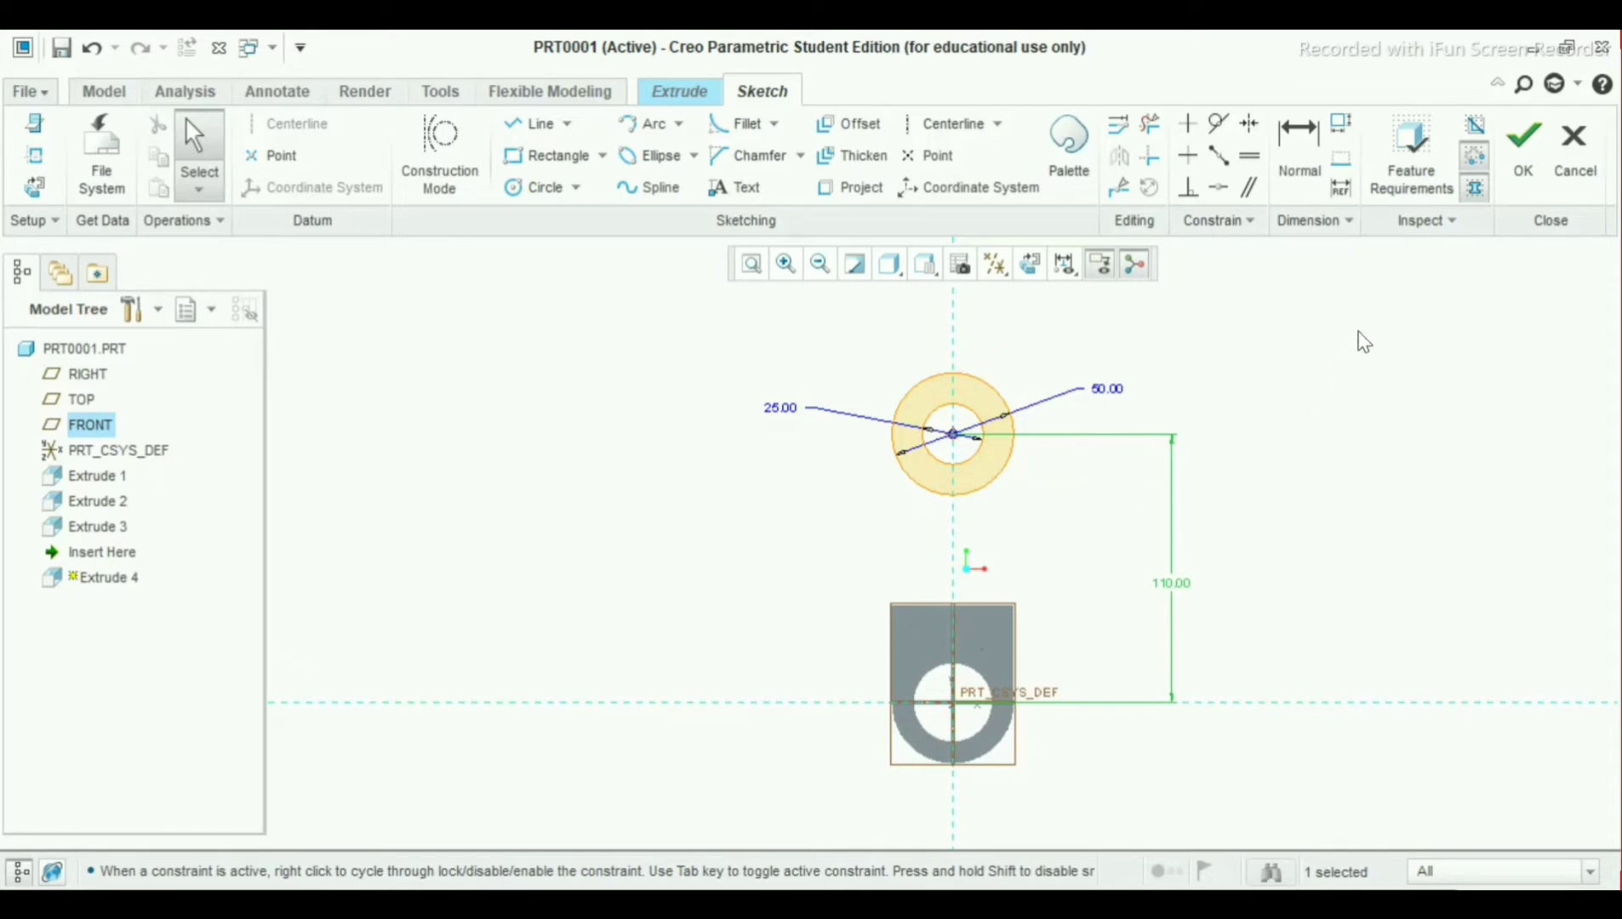
# Finish the ring sketch and extrude it symmetrically about the sketch plane to a total depth of 48 mm
pyautogui.click(1521, 173)
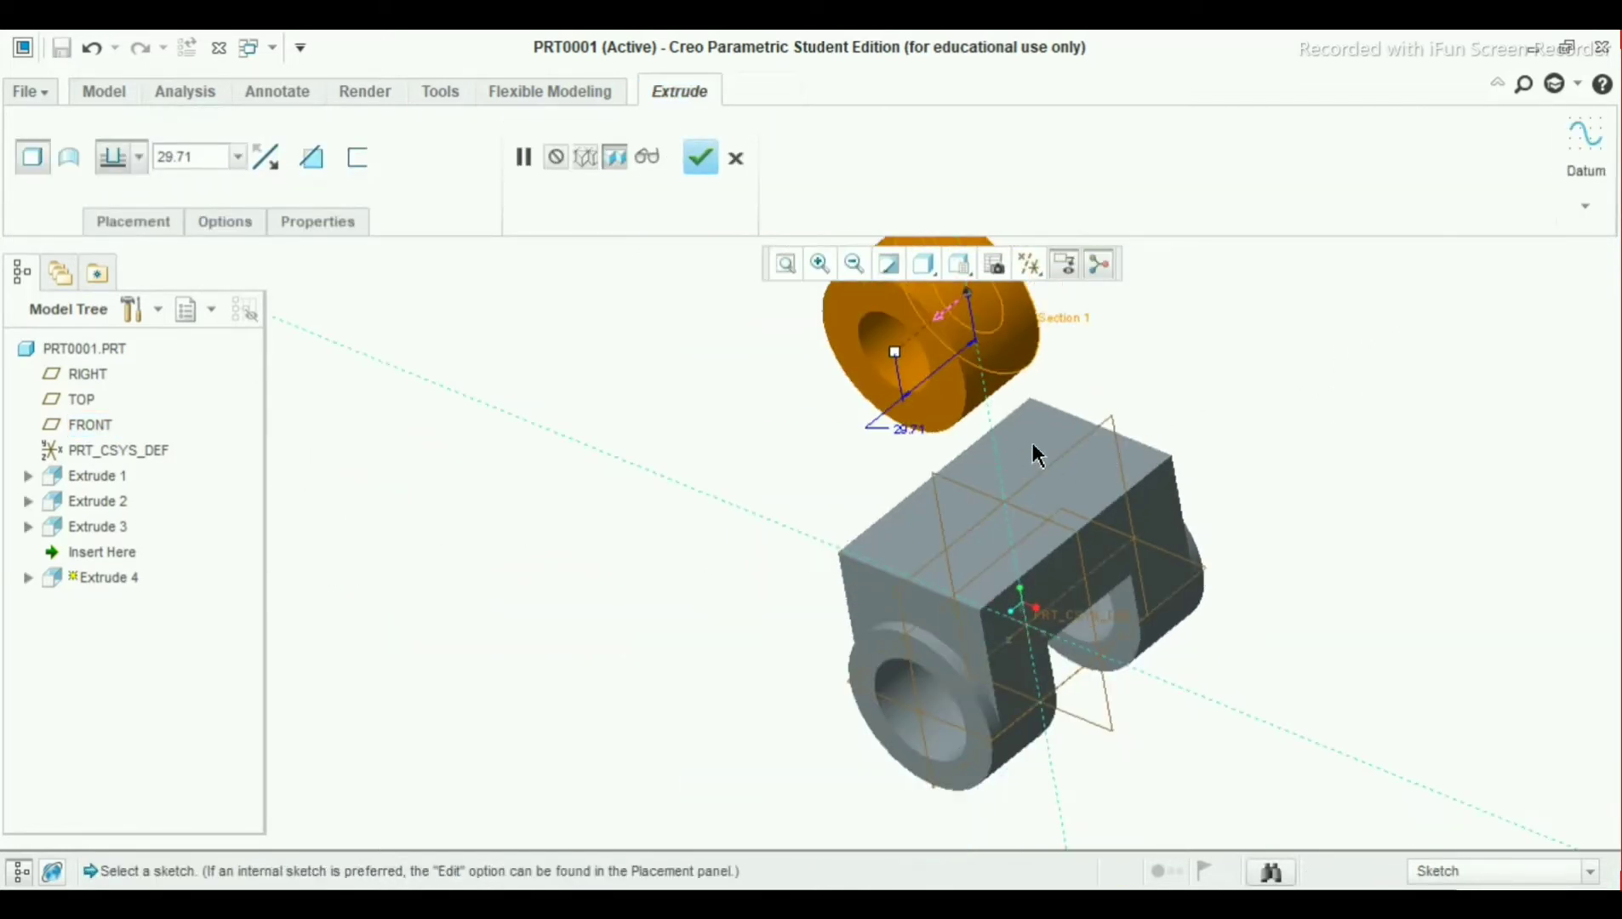
pyautogui.scroll(-5, 1190, 368)
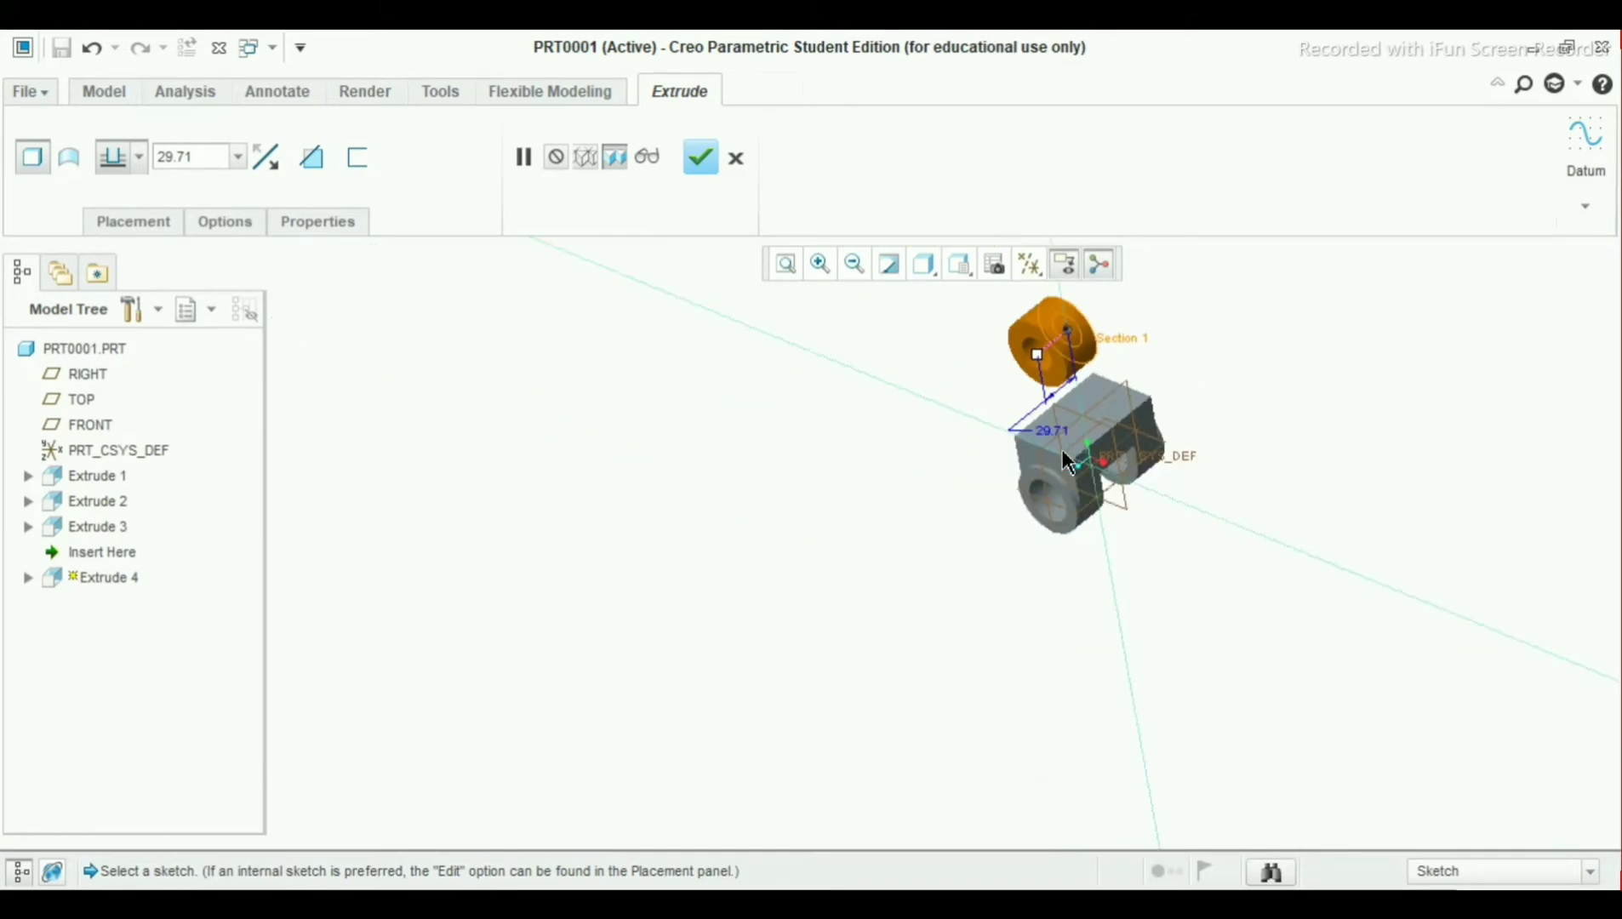
pyautogui.scroll(3, 1107, 317)
pyautogui.scroll(4, 1102, 337)
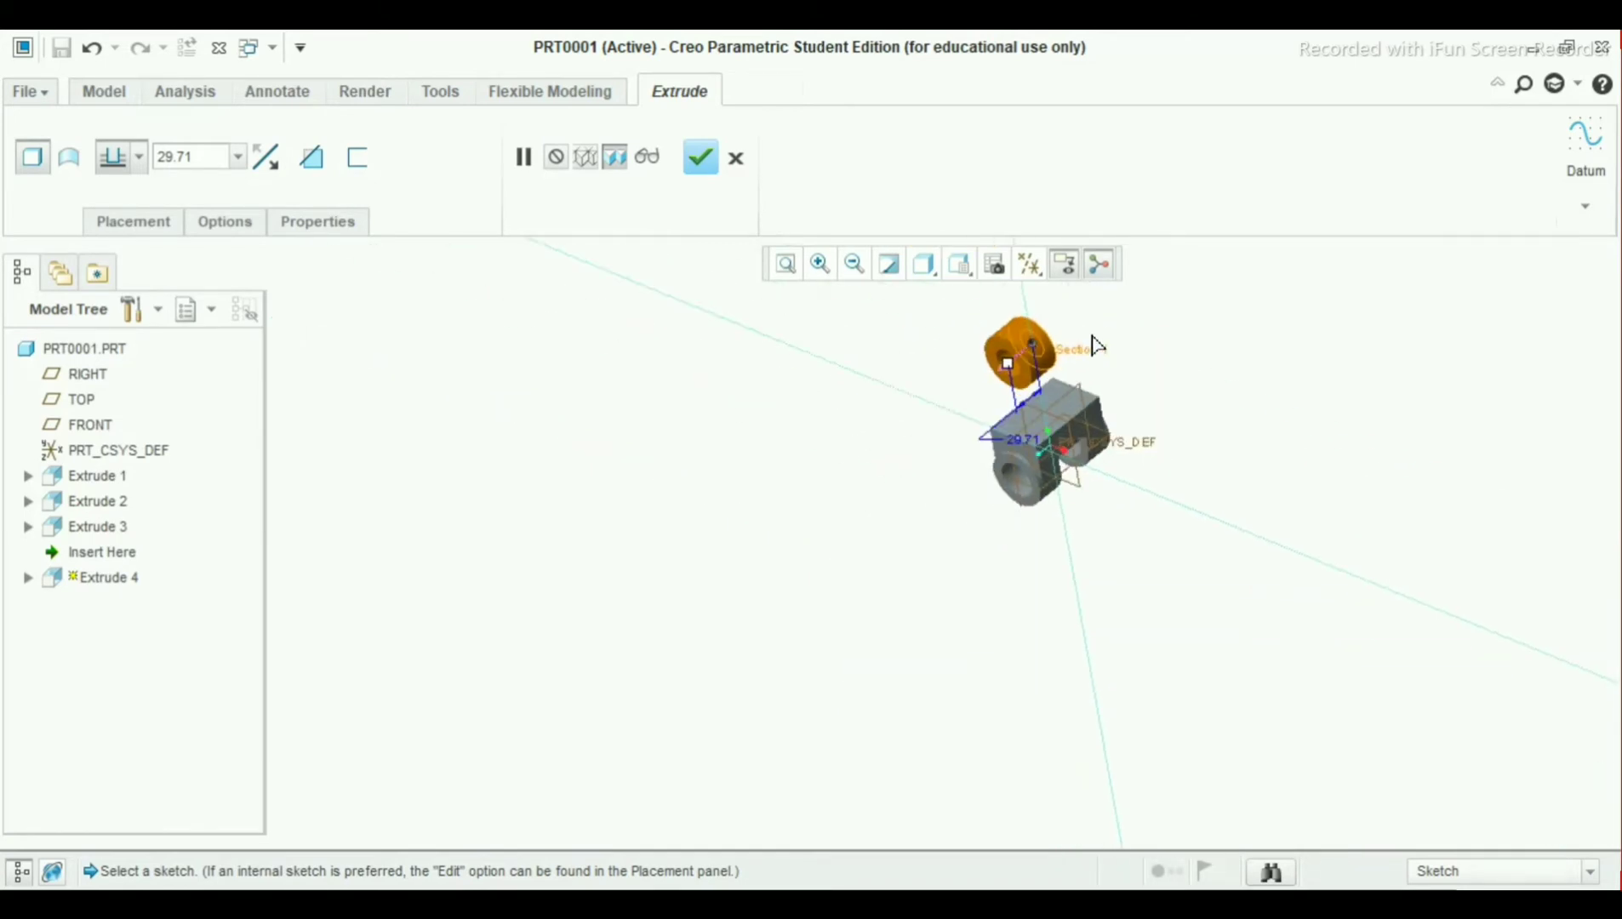
pyautogui.click(138, 156)
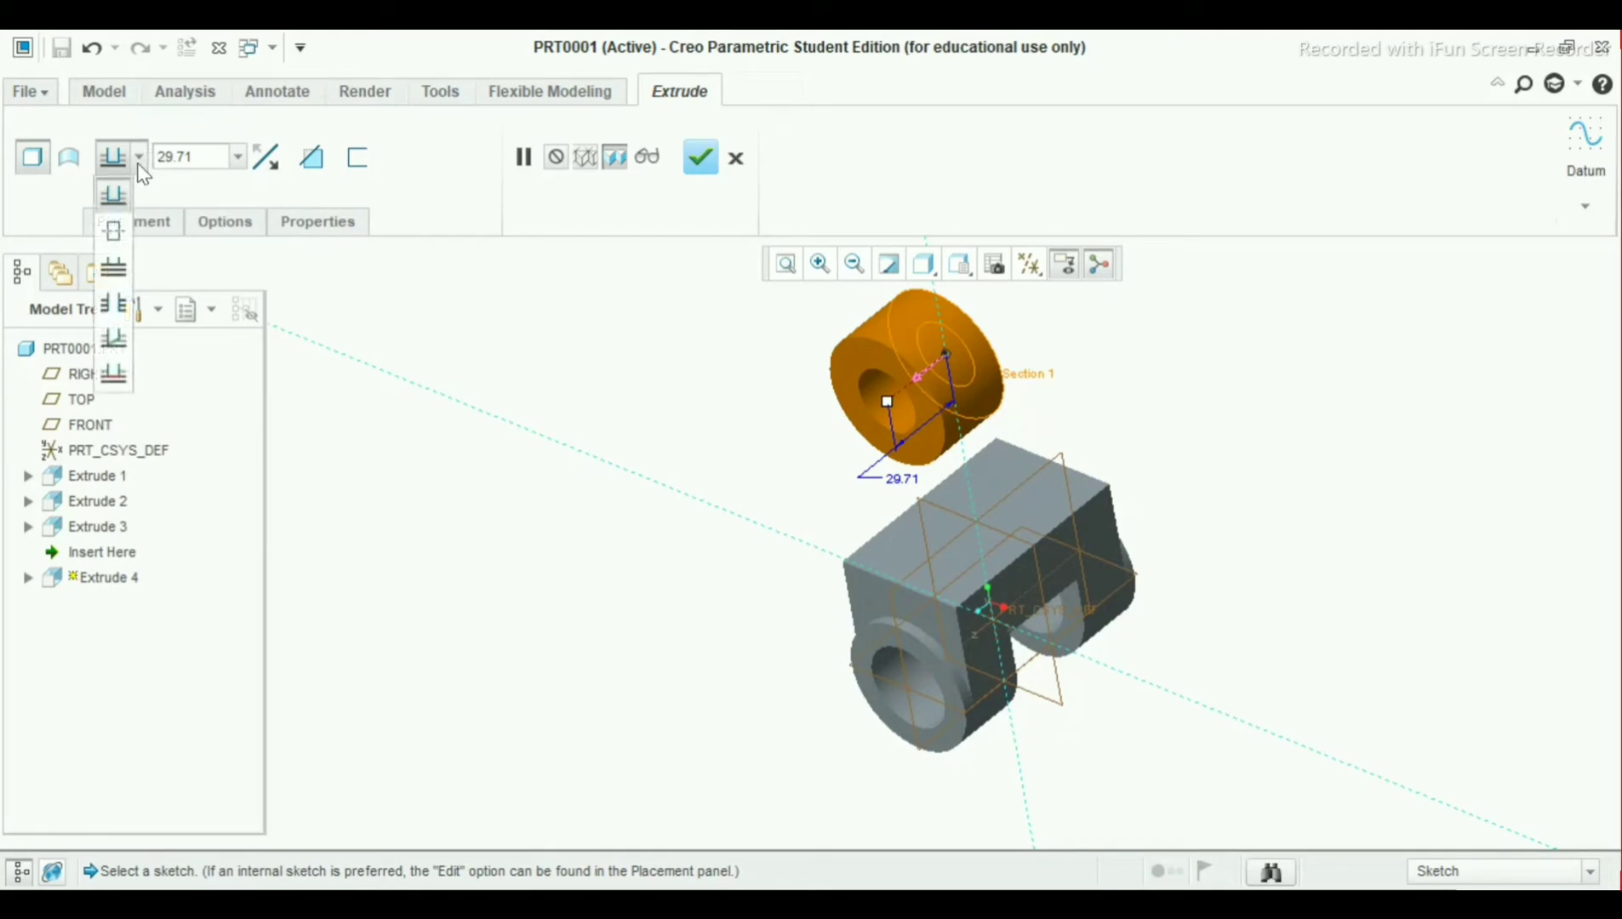
pyautogui.click(113, 231)
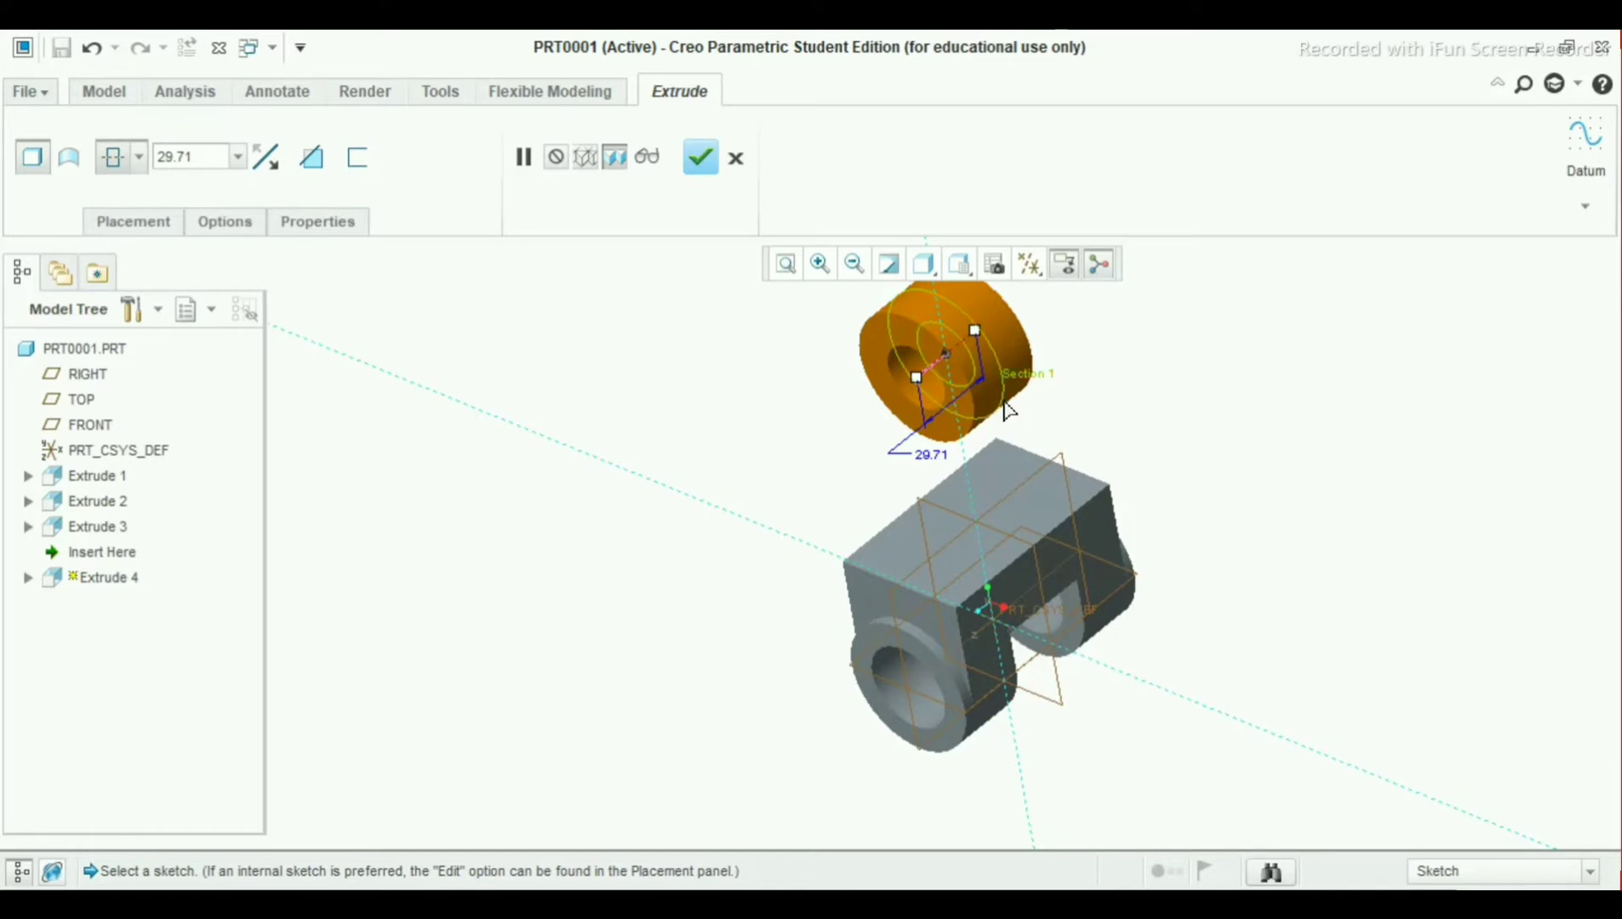
pyautogui.doubleClick(188, 159)
pyautogui.write('48')
pyautogui.press('Return')
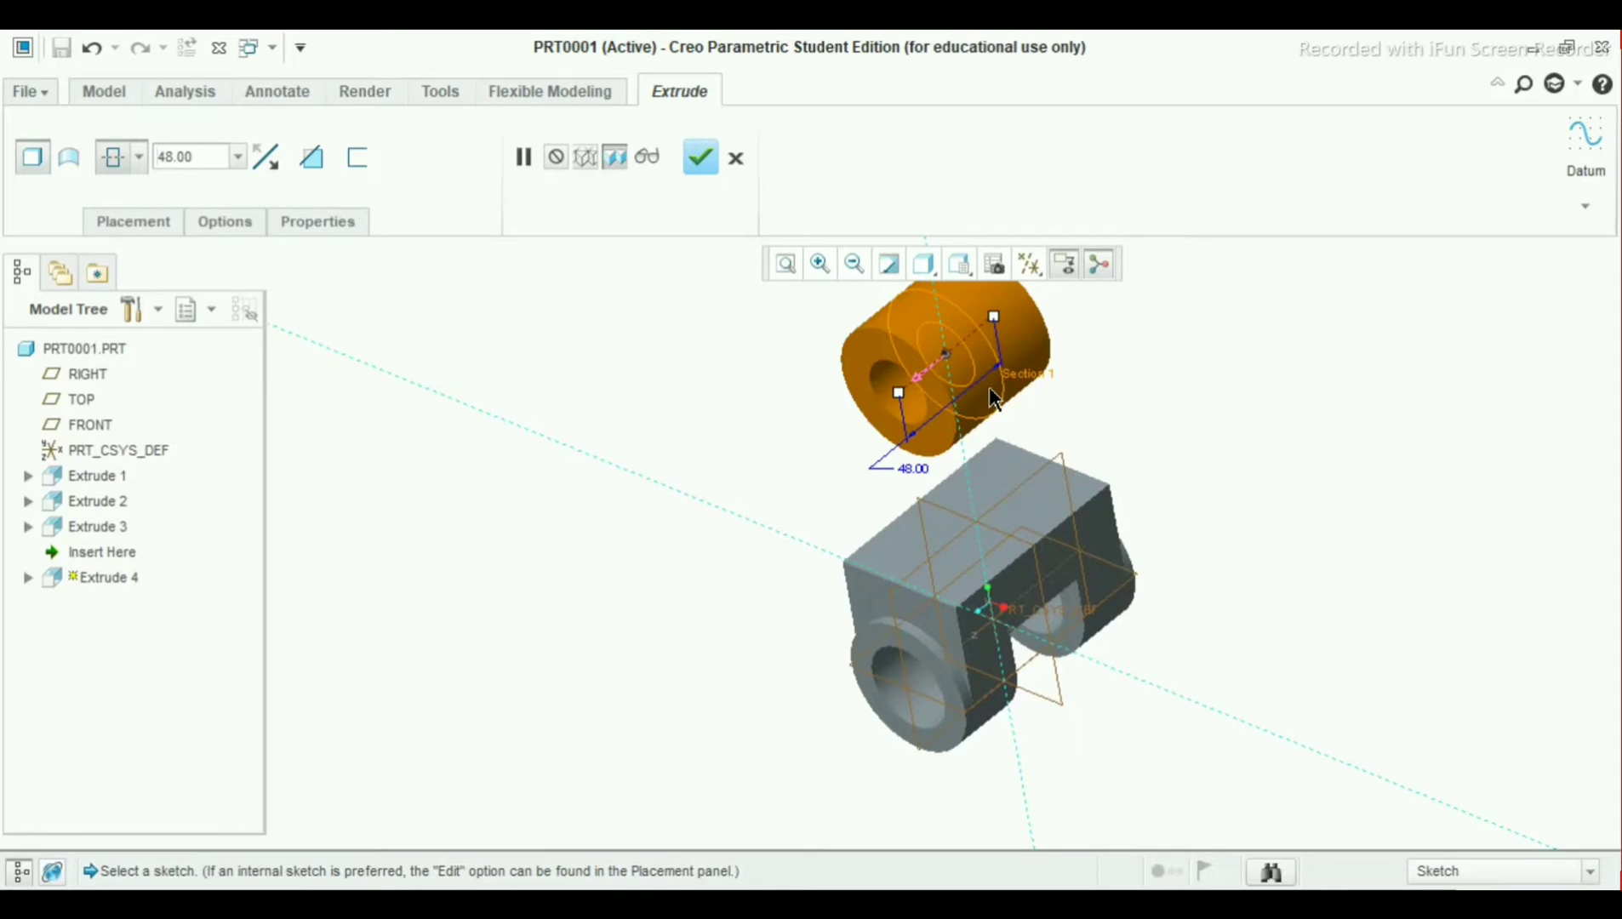
pyautogui.click(703, 159)
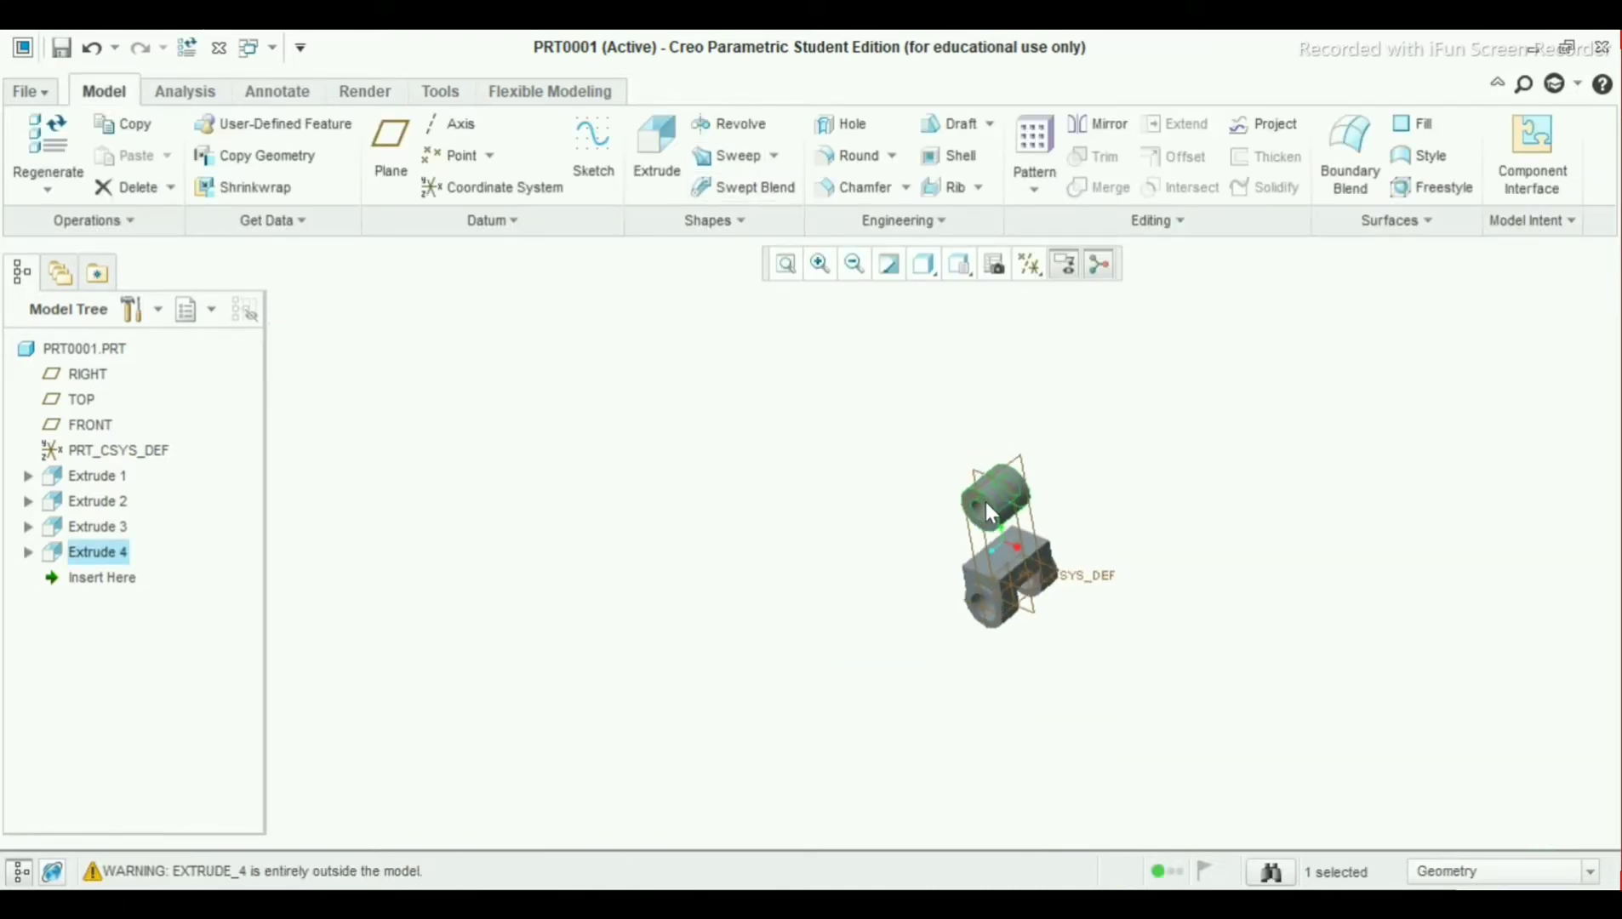
# Start an extrude sketch on the FRONT plane and project the lower half of the upper cylinder's outer edge
pyautogui.scroll(5, 1035, 524)
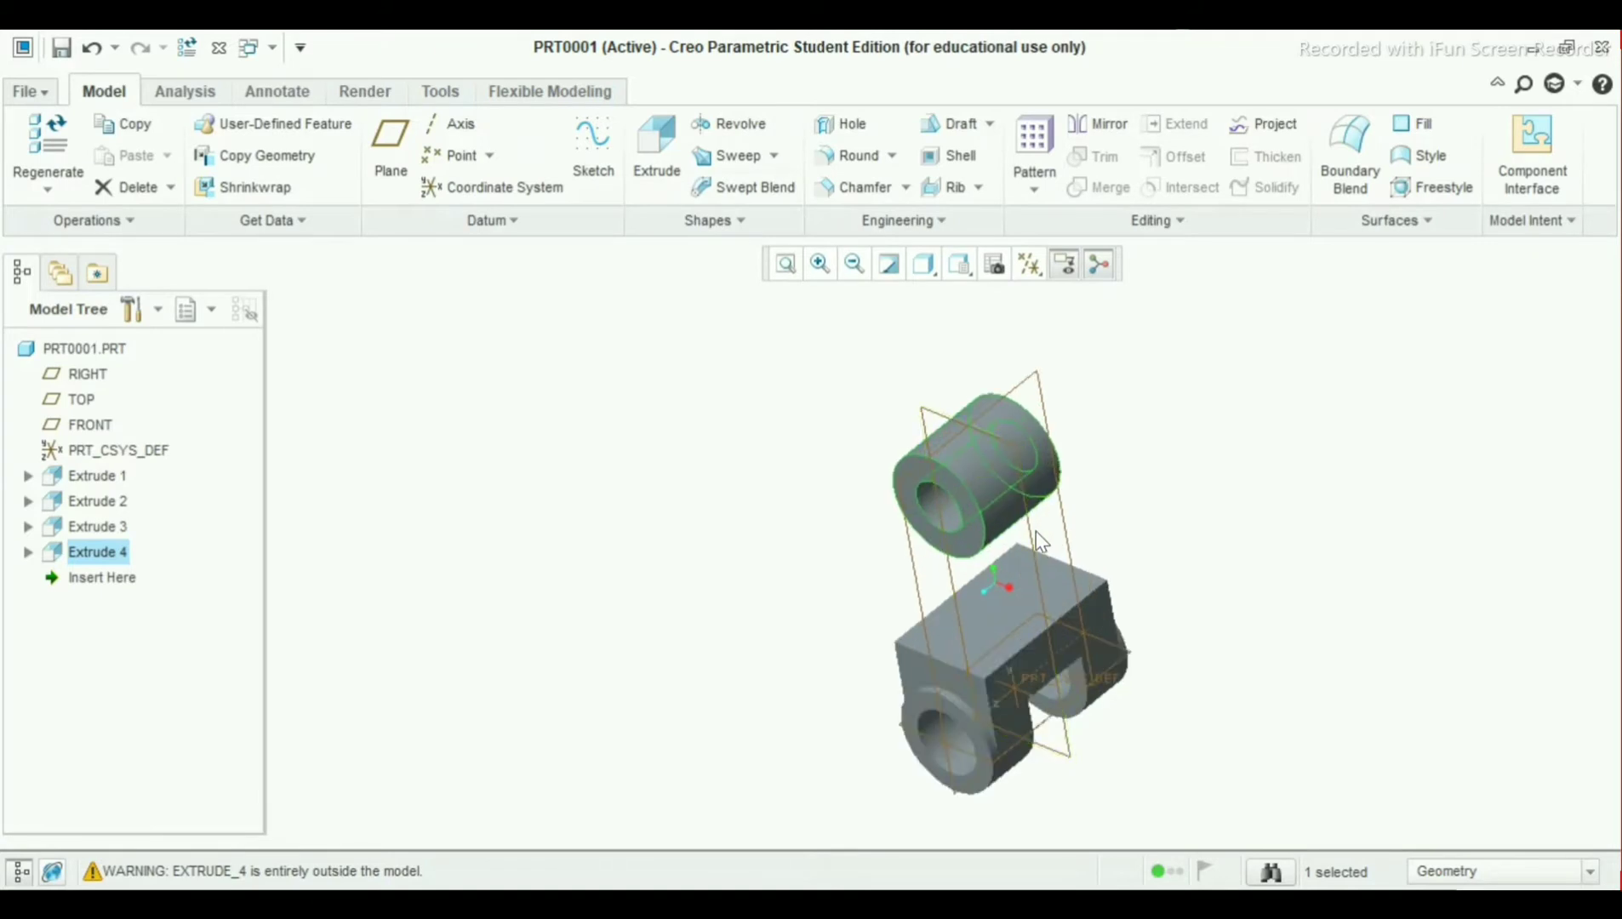
pyautogui.moveTo(1038, 519); pyautogui.dragTo(1032, 553, button='middle')
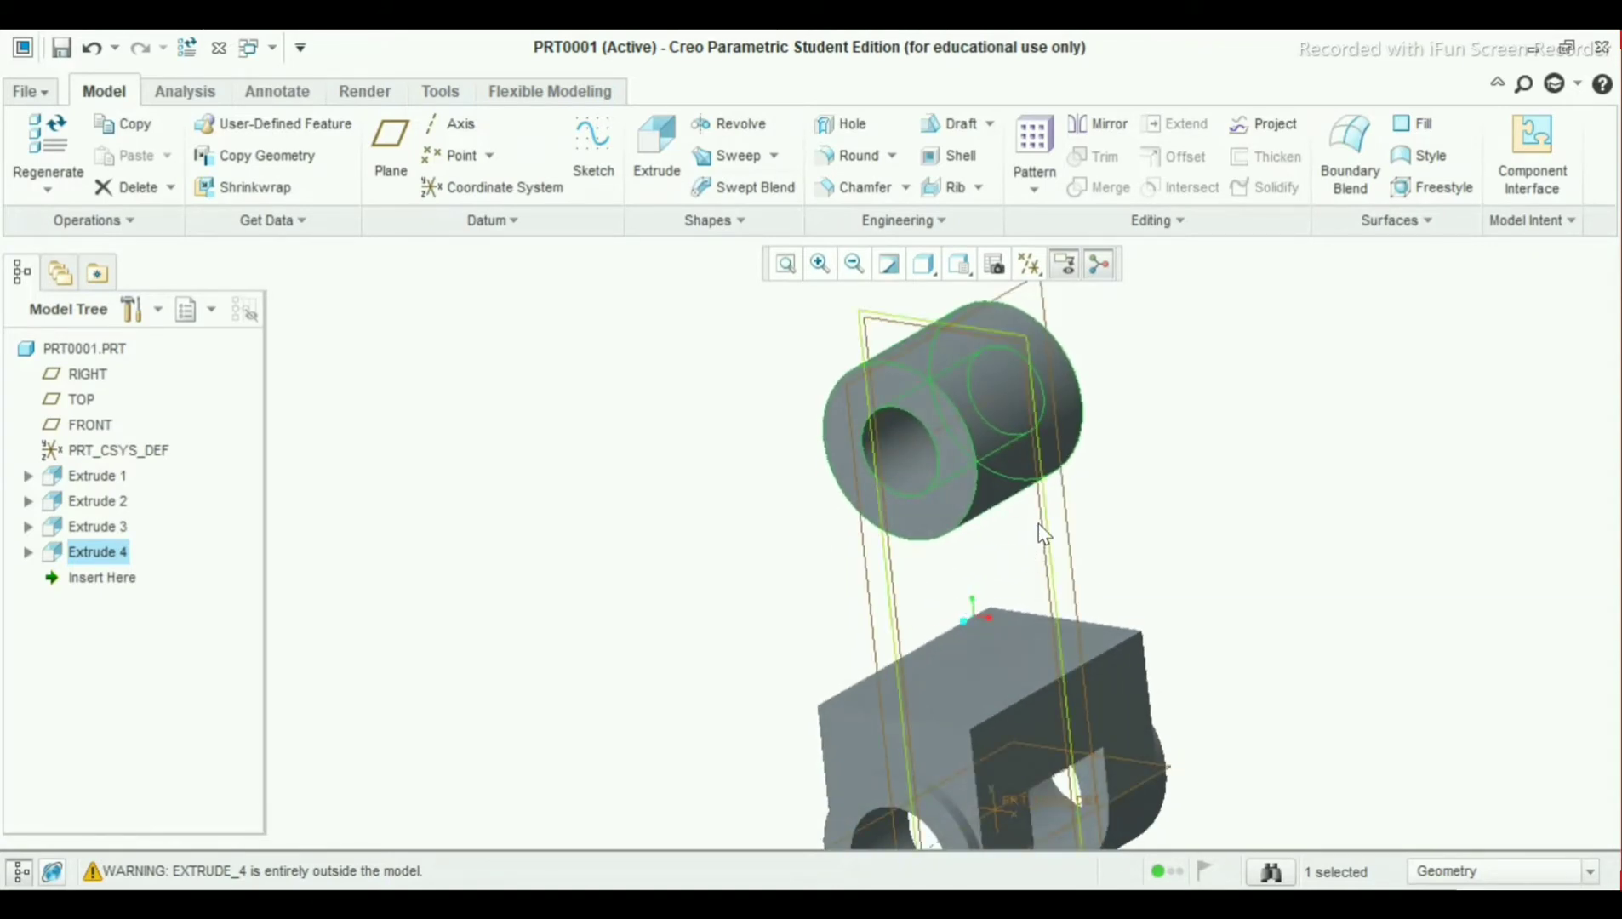
pyautogui.click(1050, 535)
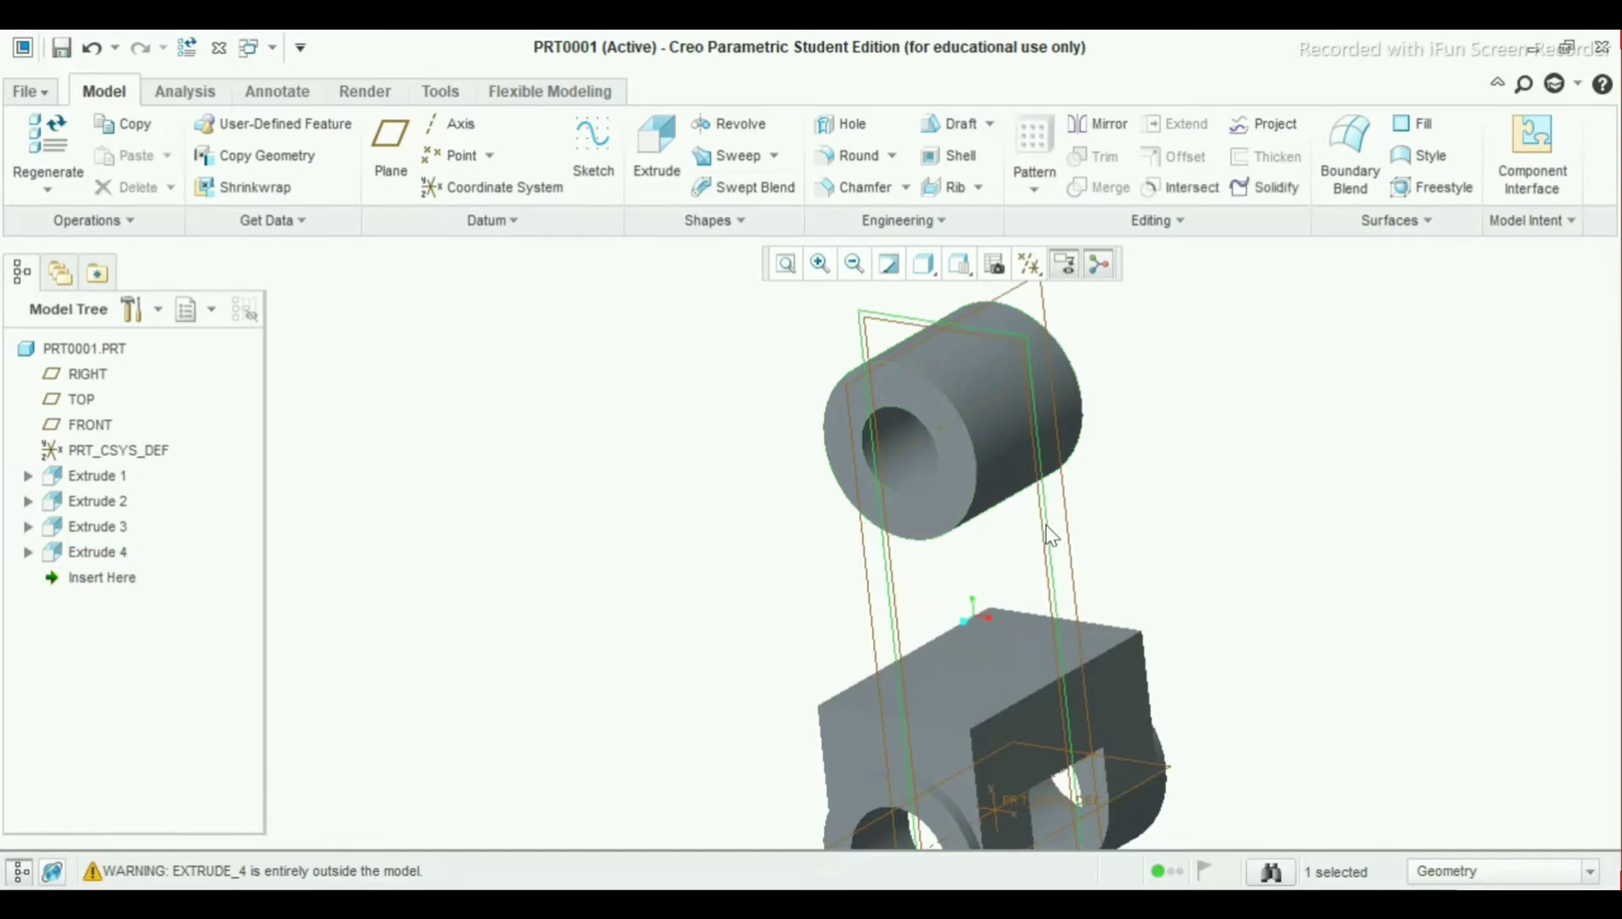
pyautogui.click(647, 163)
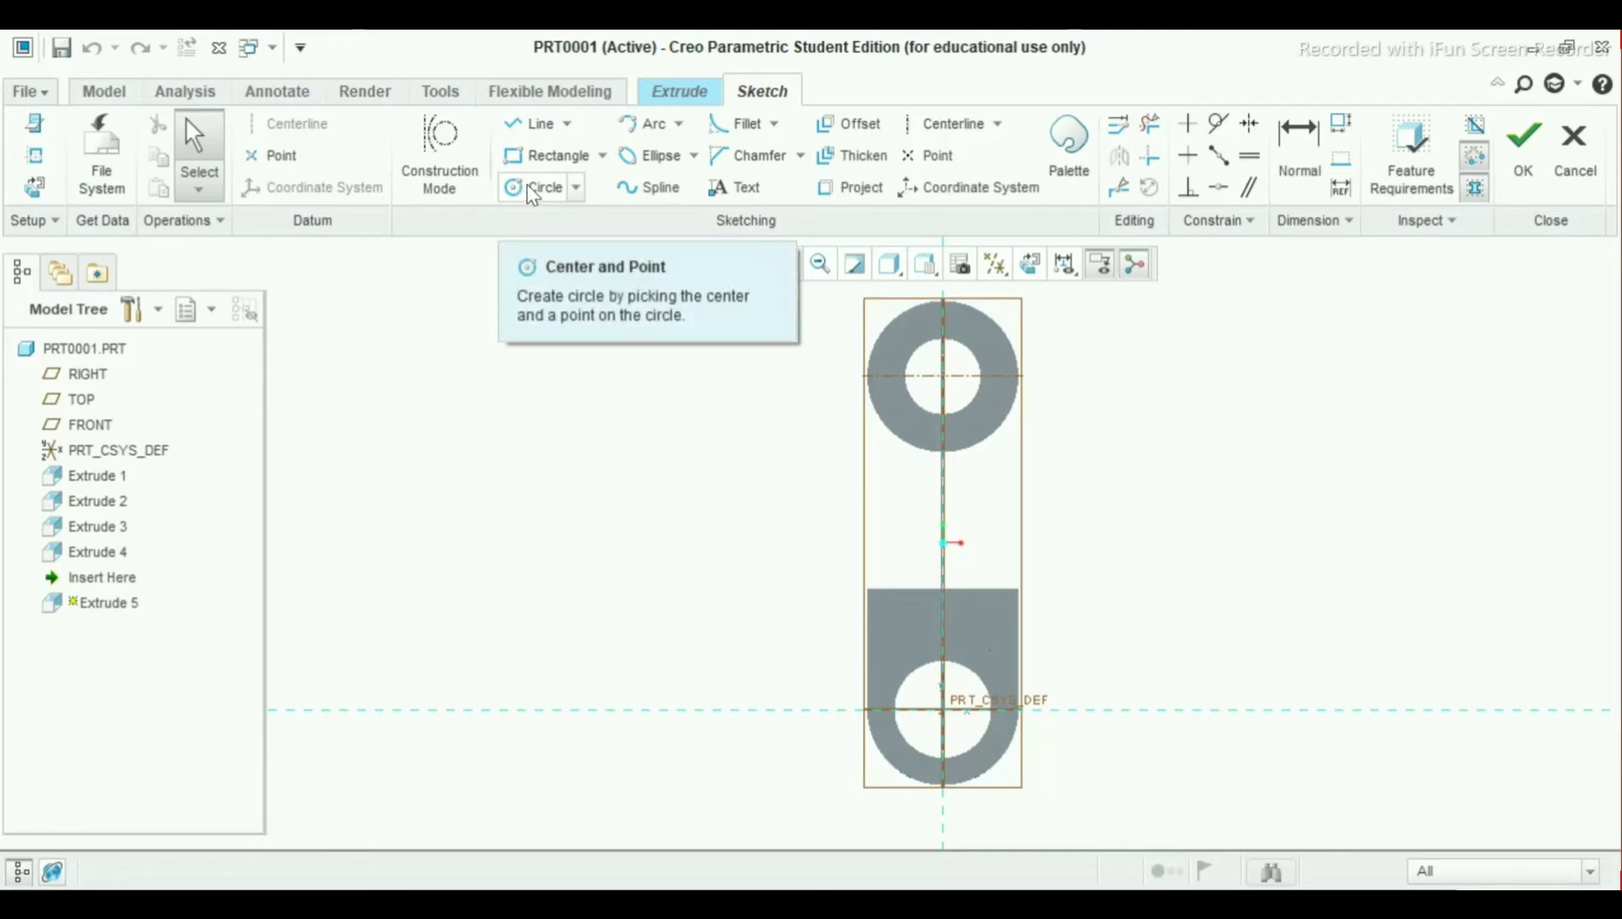
pyautogui.click(844, 190)
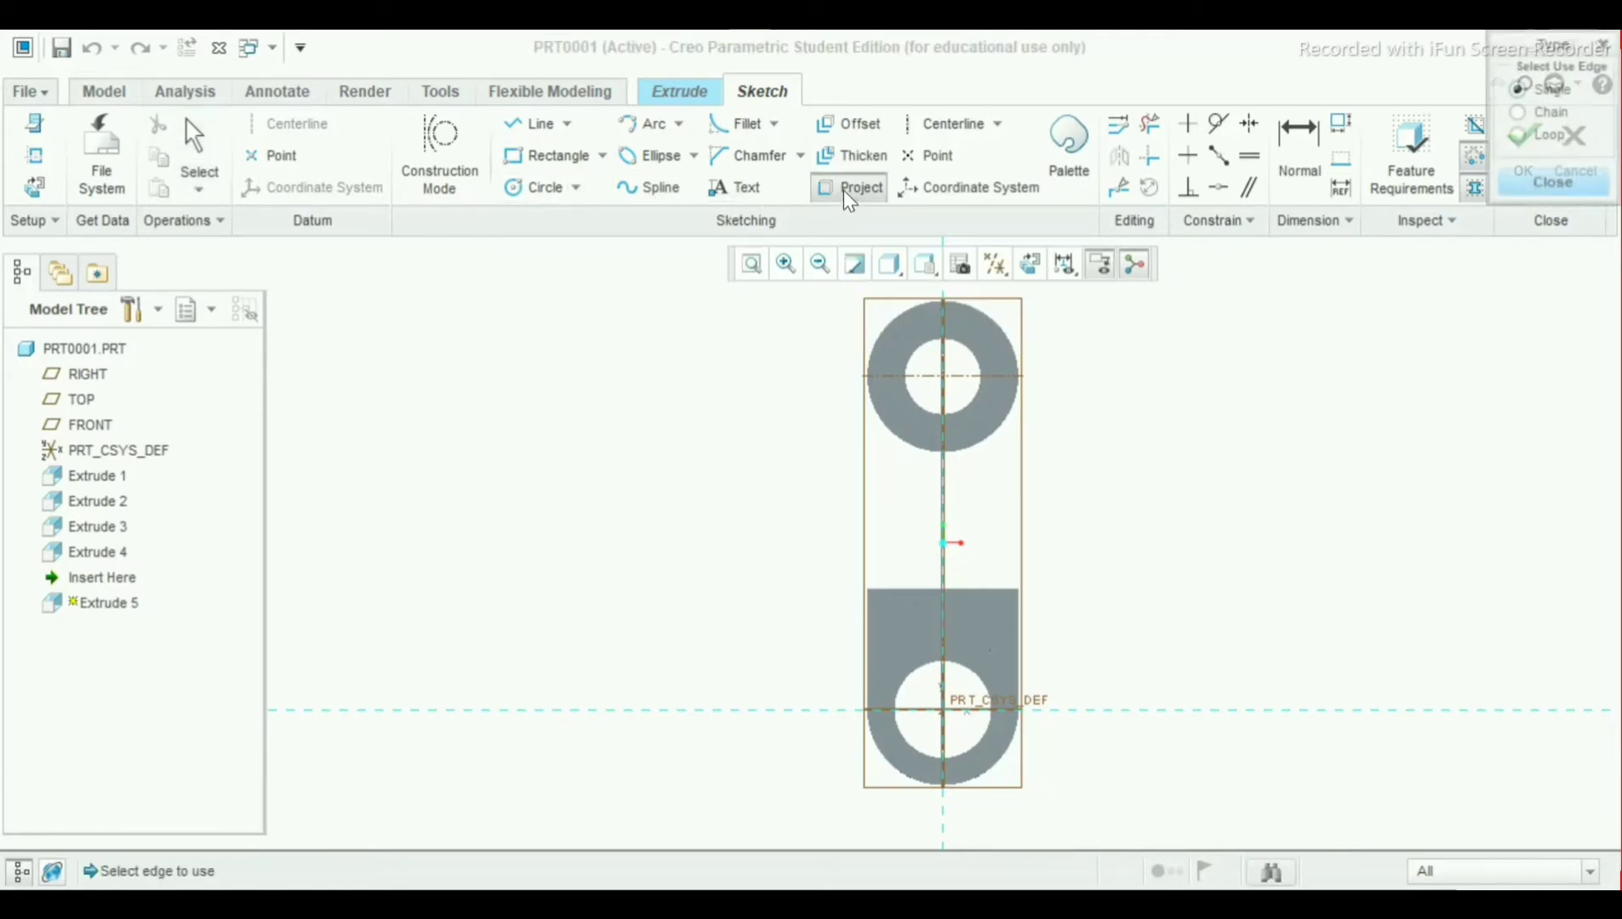
pyautogui.click(887, 434)
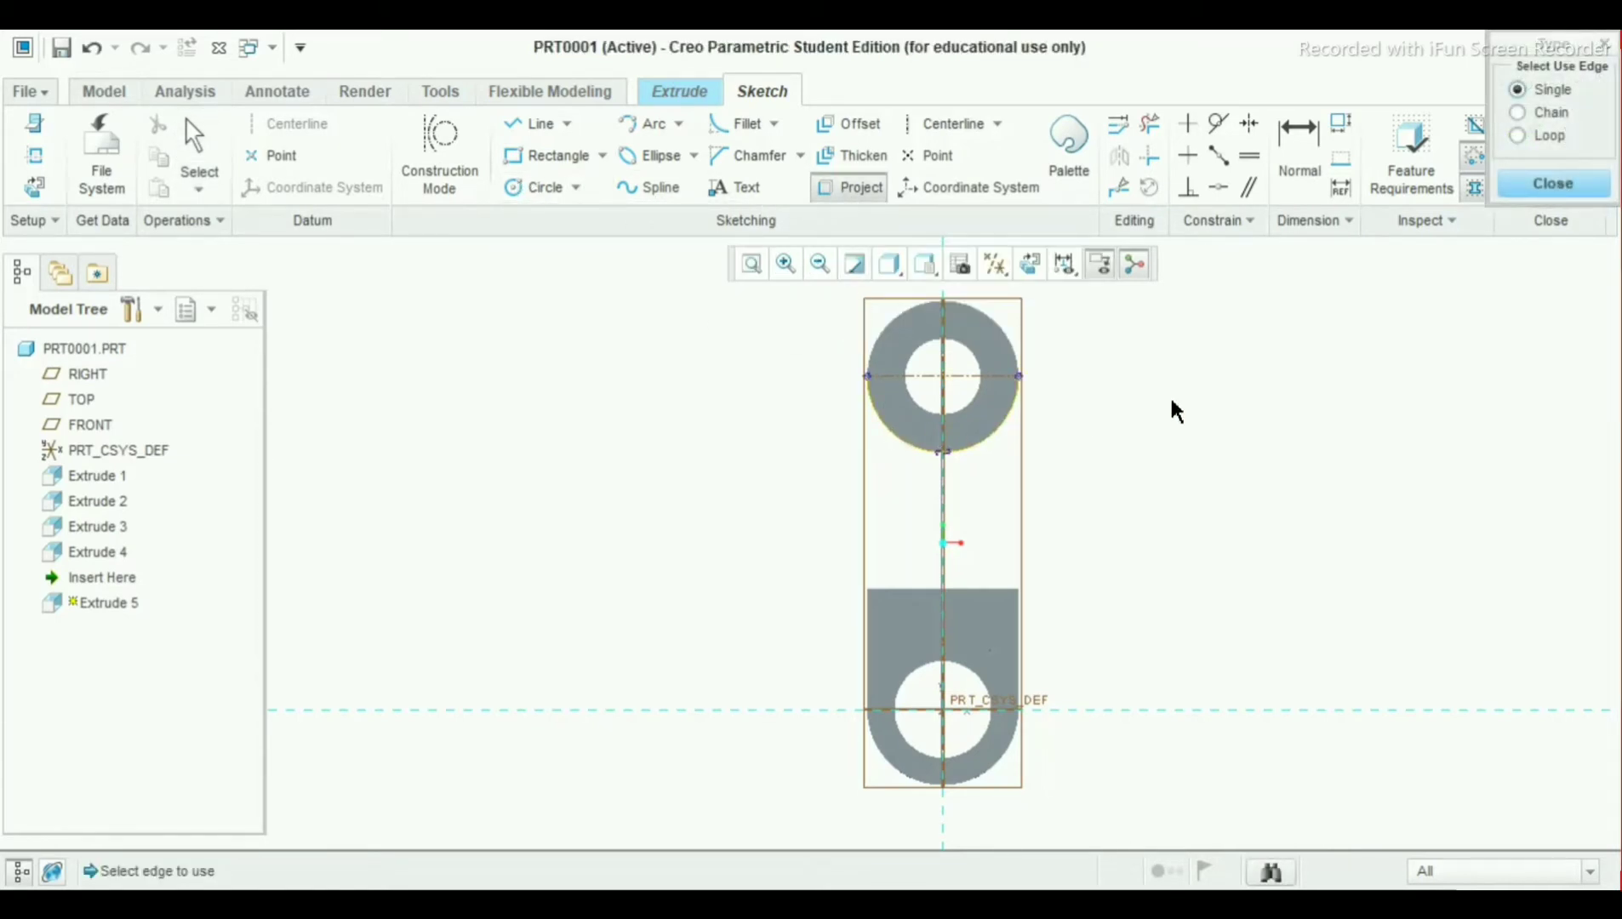
pyautogui.click(1534, 195)
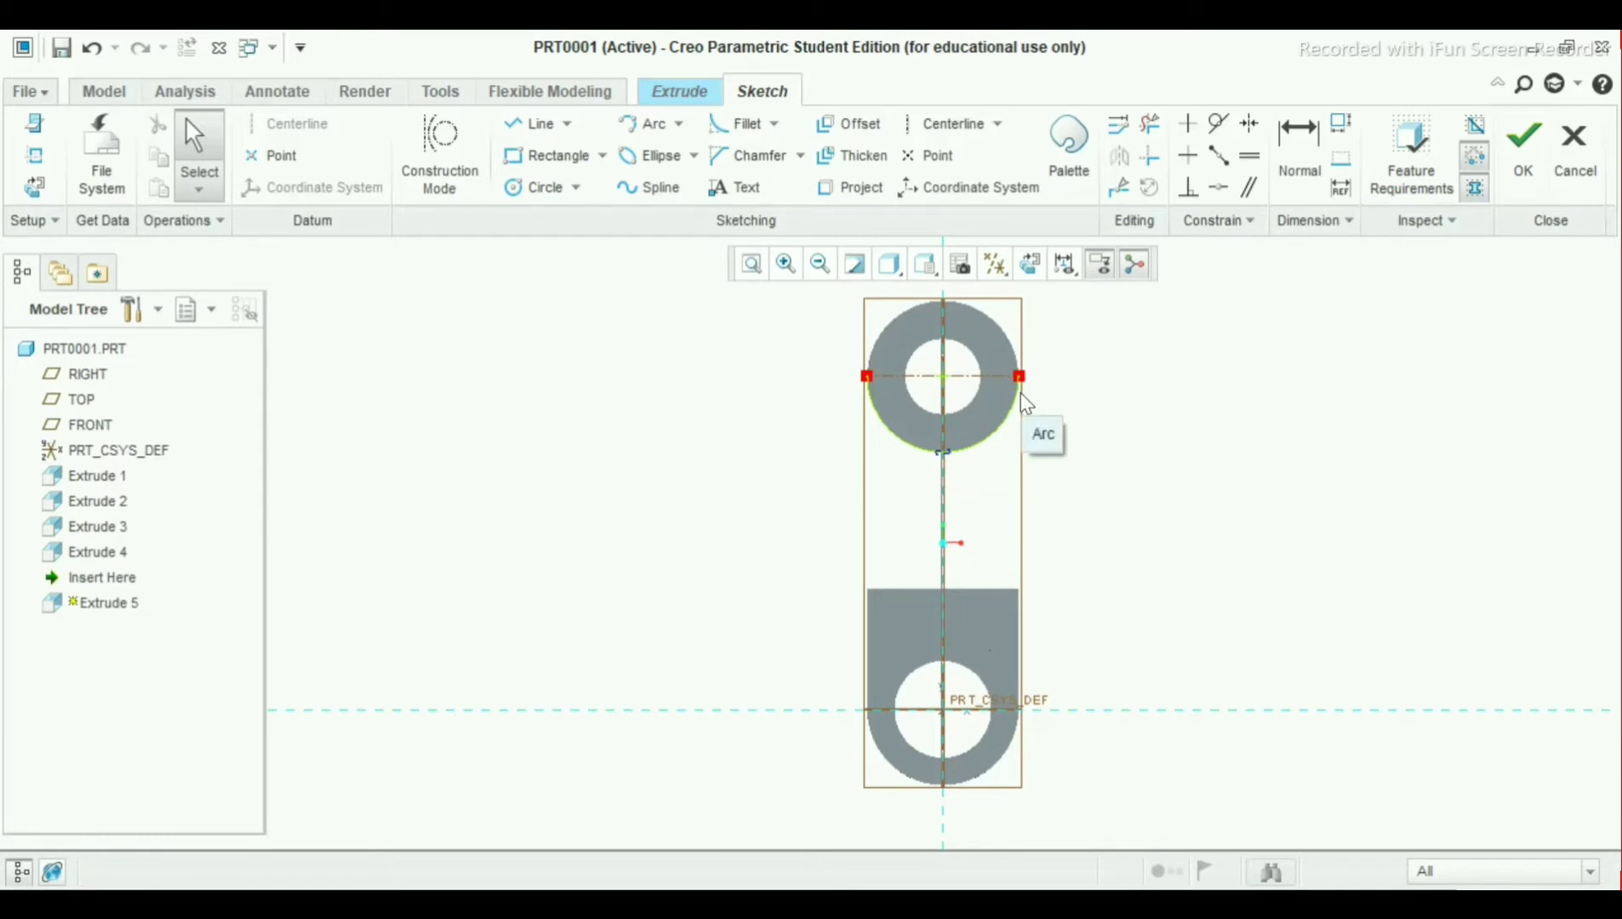
pyautogui.click(532, 125)
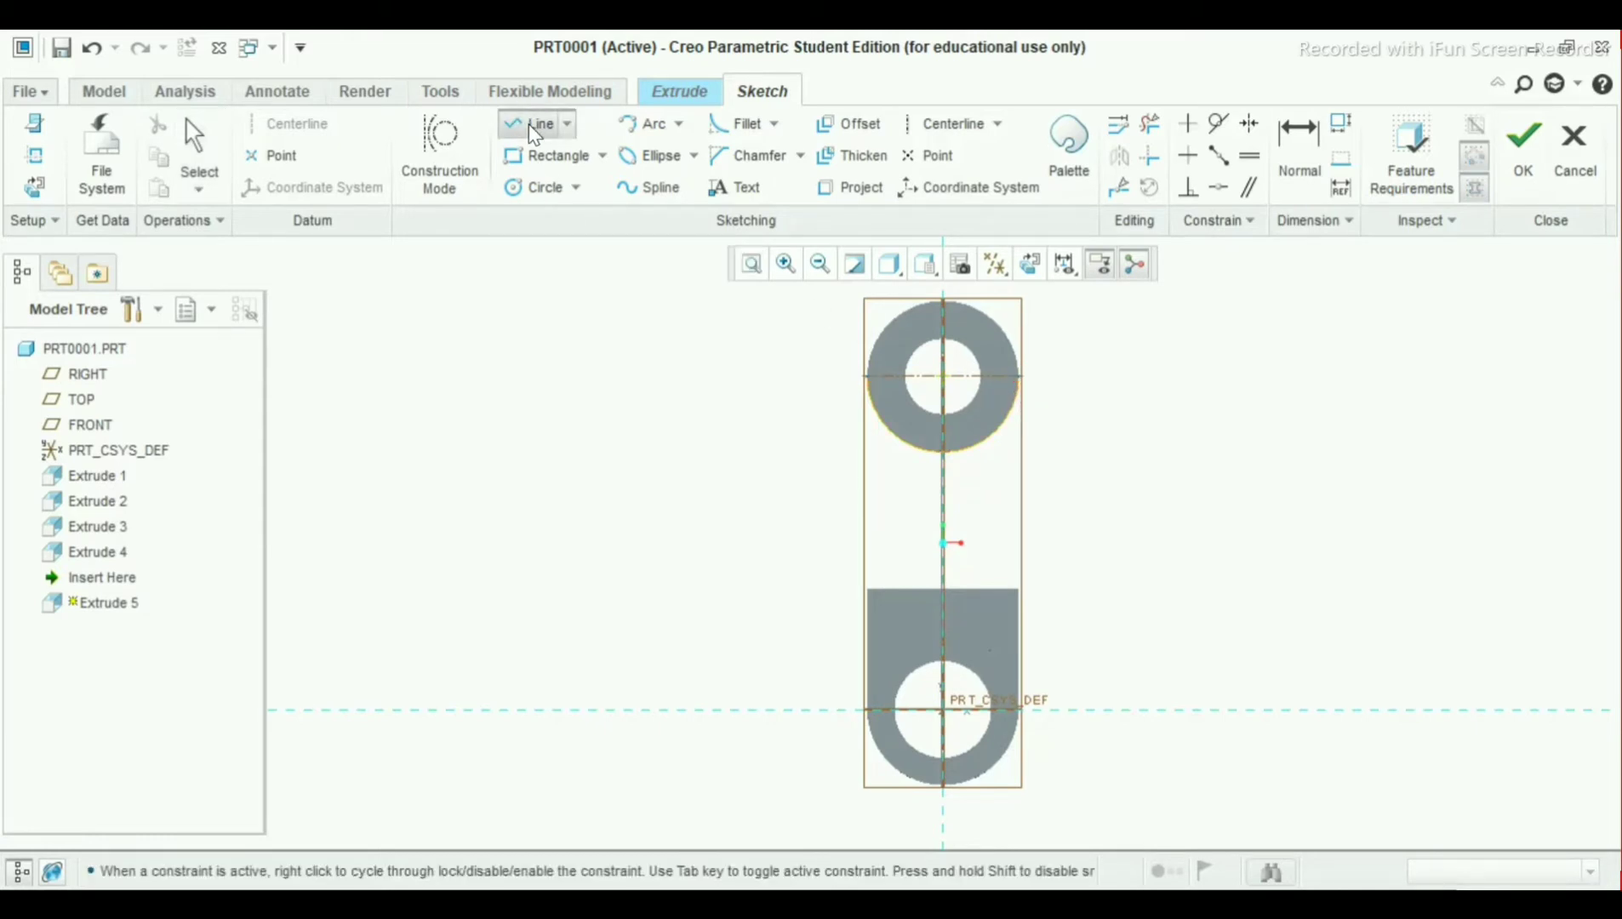
pyautogui.click(871, 377)
pyautogui.middleClick(858, 454)
# Add the top face of the lower block as a sketch reference
pyautogui.click(34, 155)
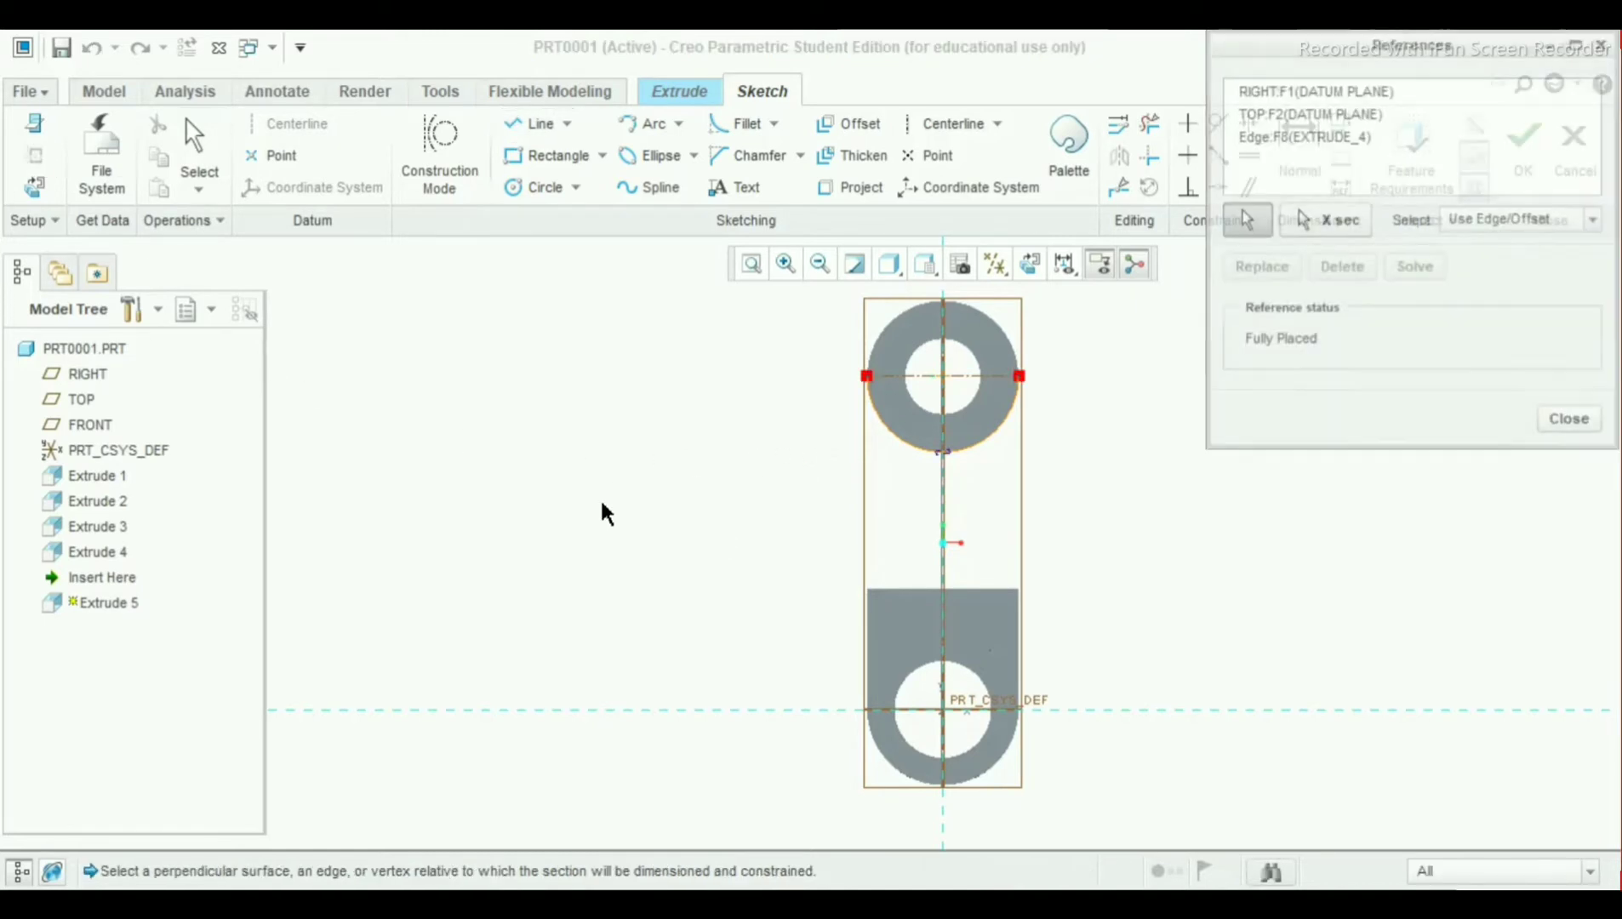
pyautogui.click(919, 600)
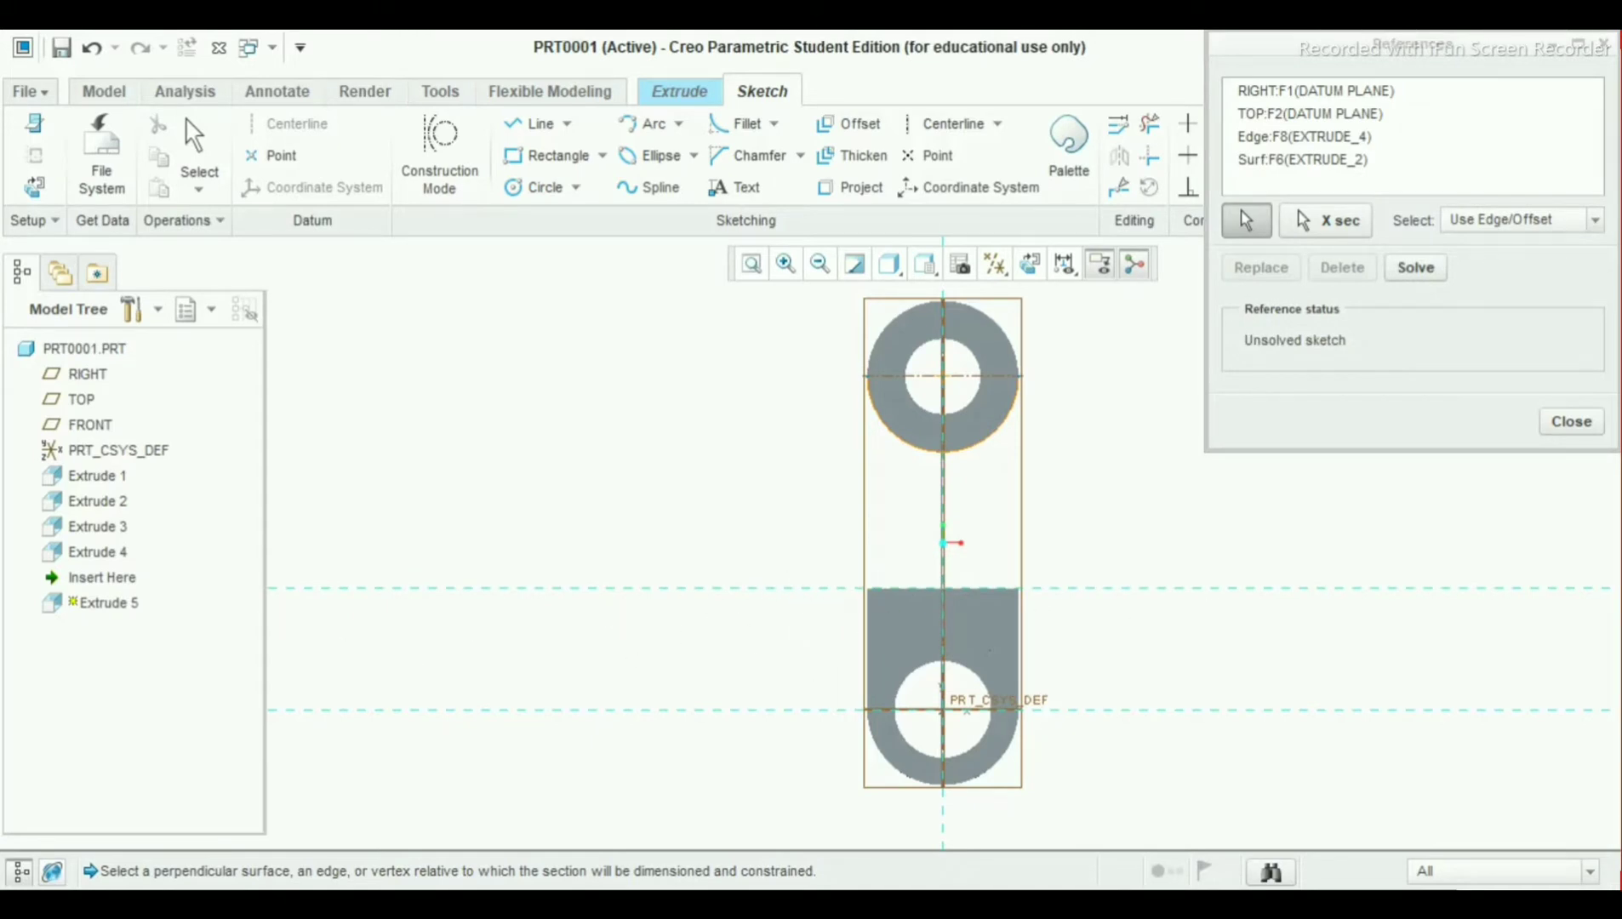
pyautogui.click(1588, 422)
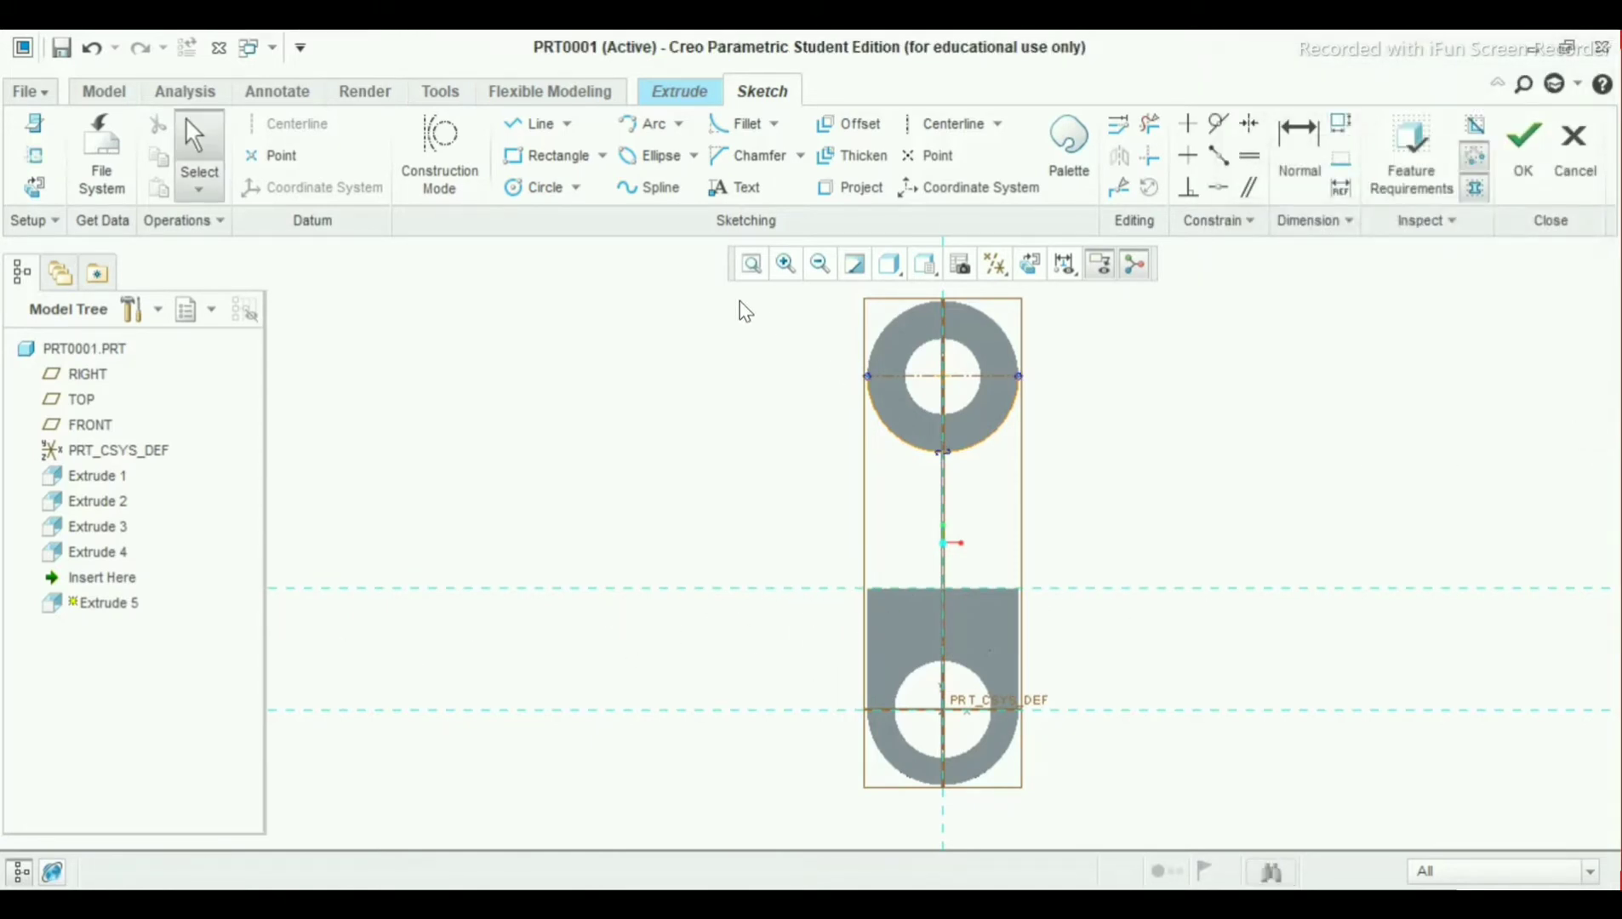
# Draw vertical lines from both arc ends down to the block's top face and a horizontal line about 61 mm long along it
pyautogui.click(528, 121)
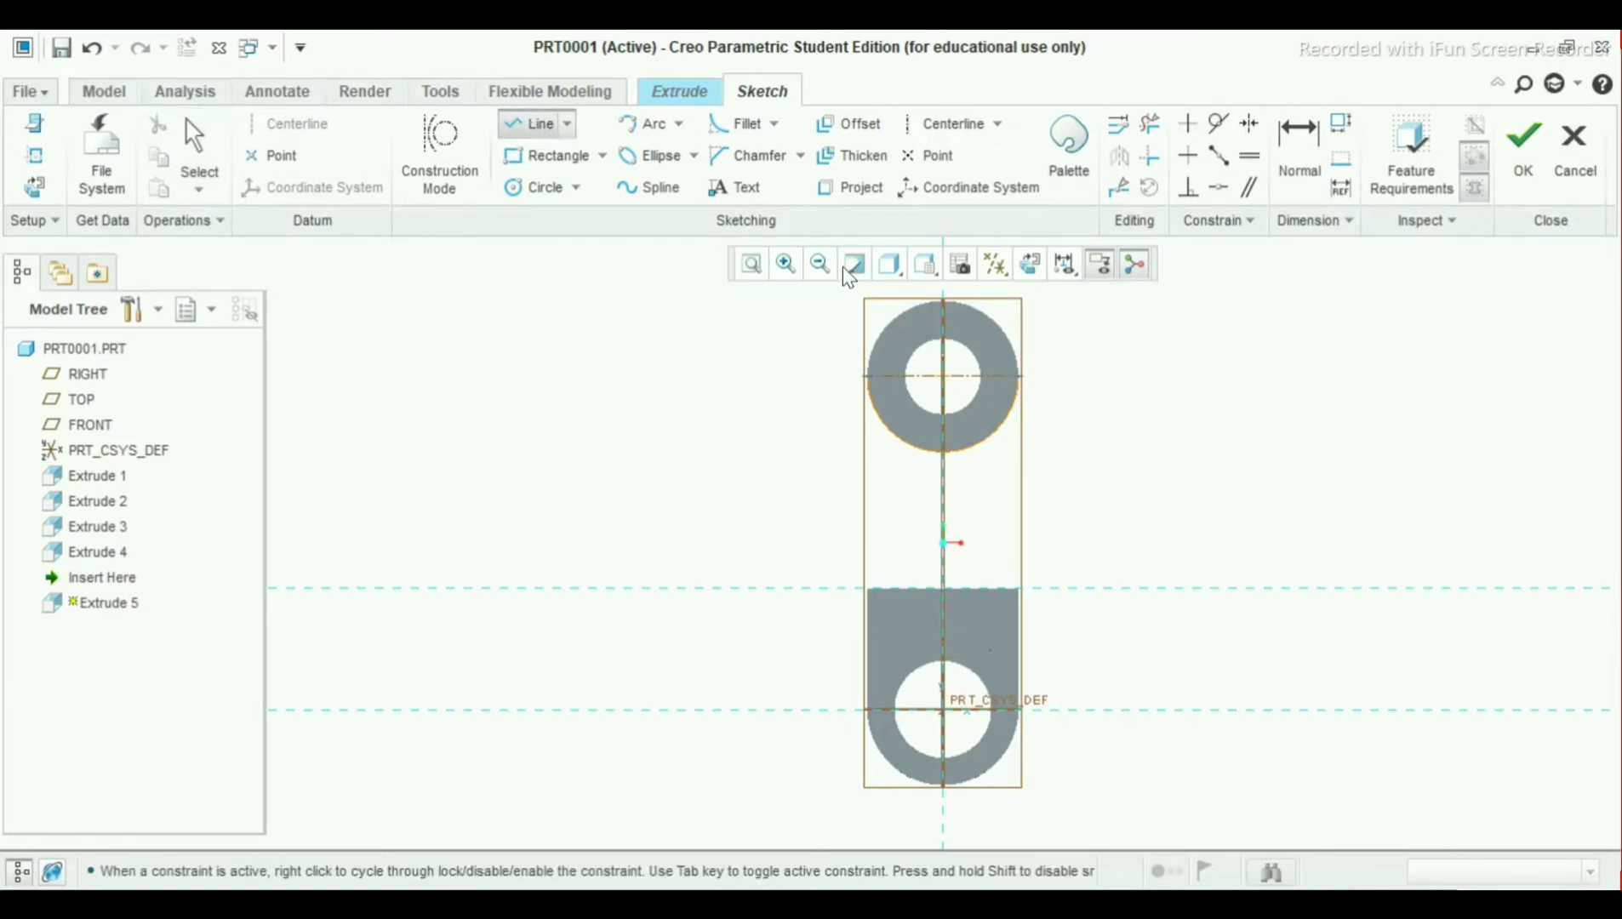
pyautogui.click(867, 375)
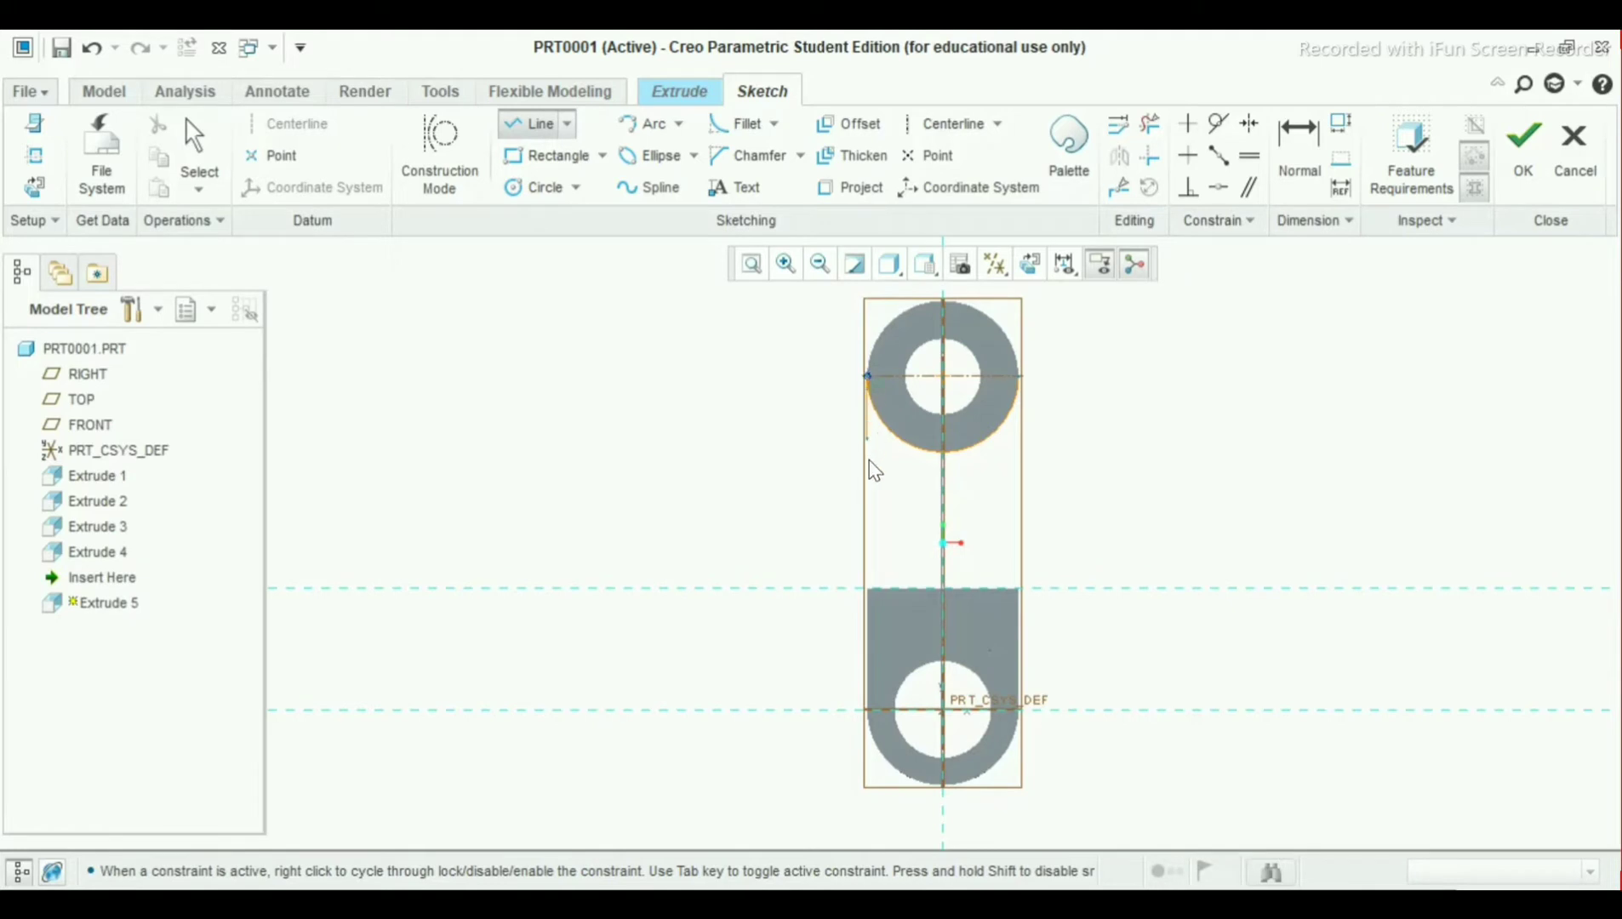
pyautogui.click(868, 586)
pyautogui.click(1053, 587)
pyautogui.middleClick(1064, 442)
pyautogui.click(1024, 595)
pyautogui.middleClick(1115, 536)
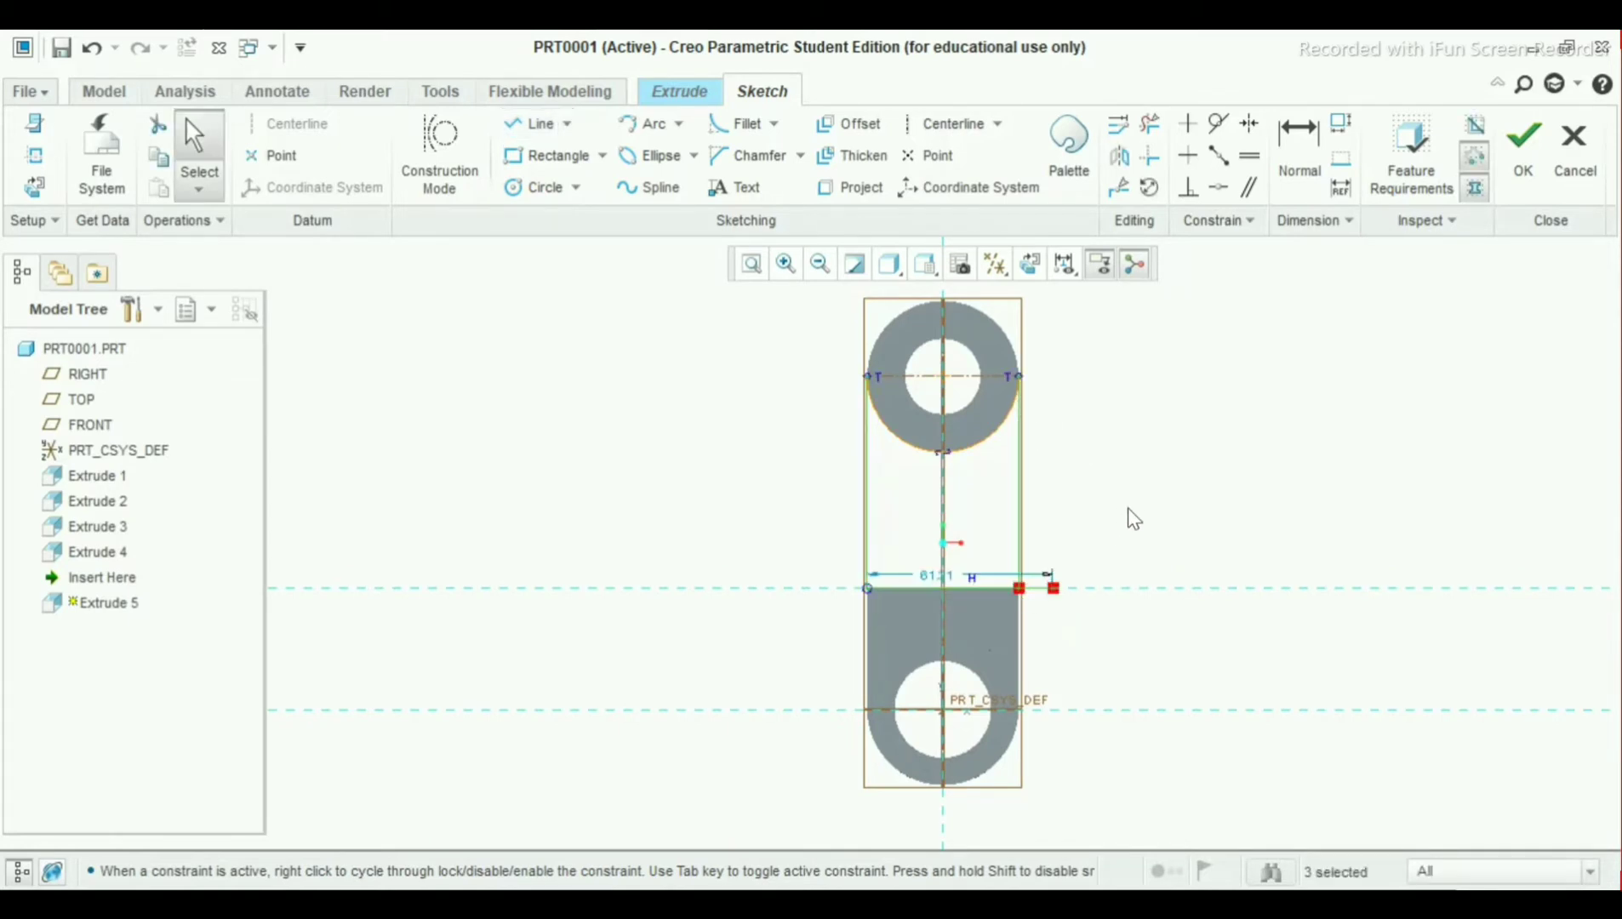
# Trim the part of the horizontal line that overhangs the vertical line at the block's edge
pyautogui.scroll(-4, 1042, 589)
pyautogui.scroll(1, 1038, 592)
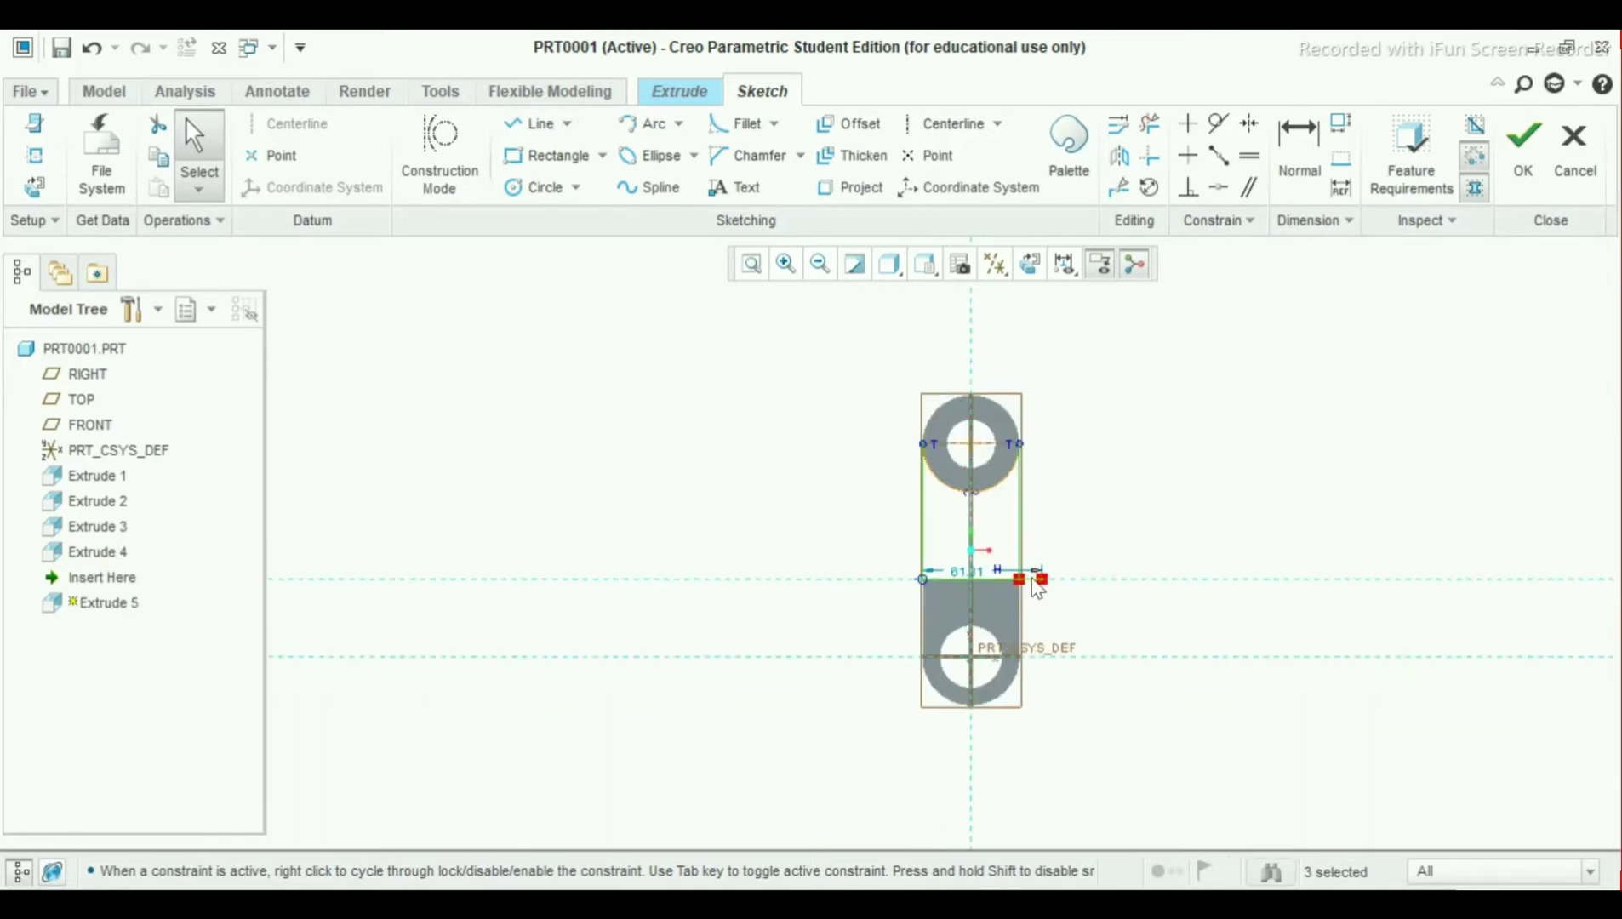
pyautogui.scroll(-3, 1037, 587)
pyautogui.scroll(5, 1025, 570)
pyautogui.scroll(-2, 1027, 557)
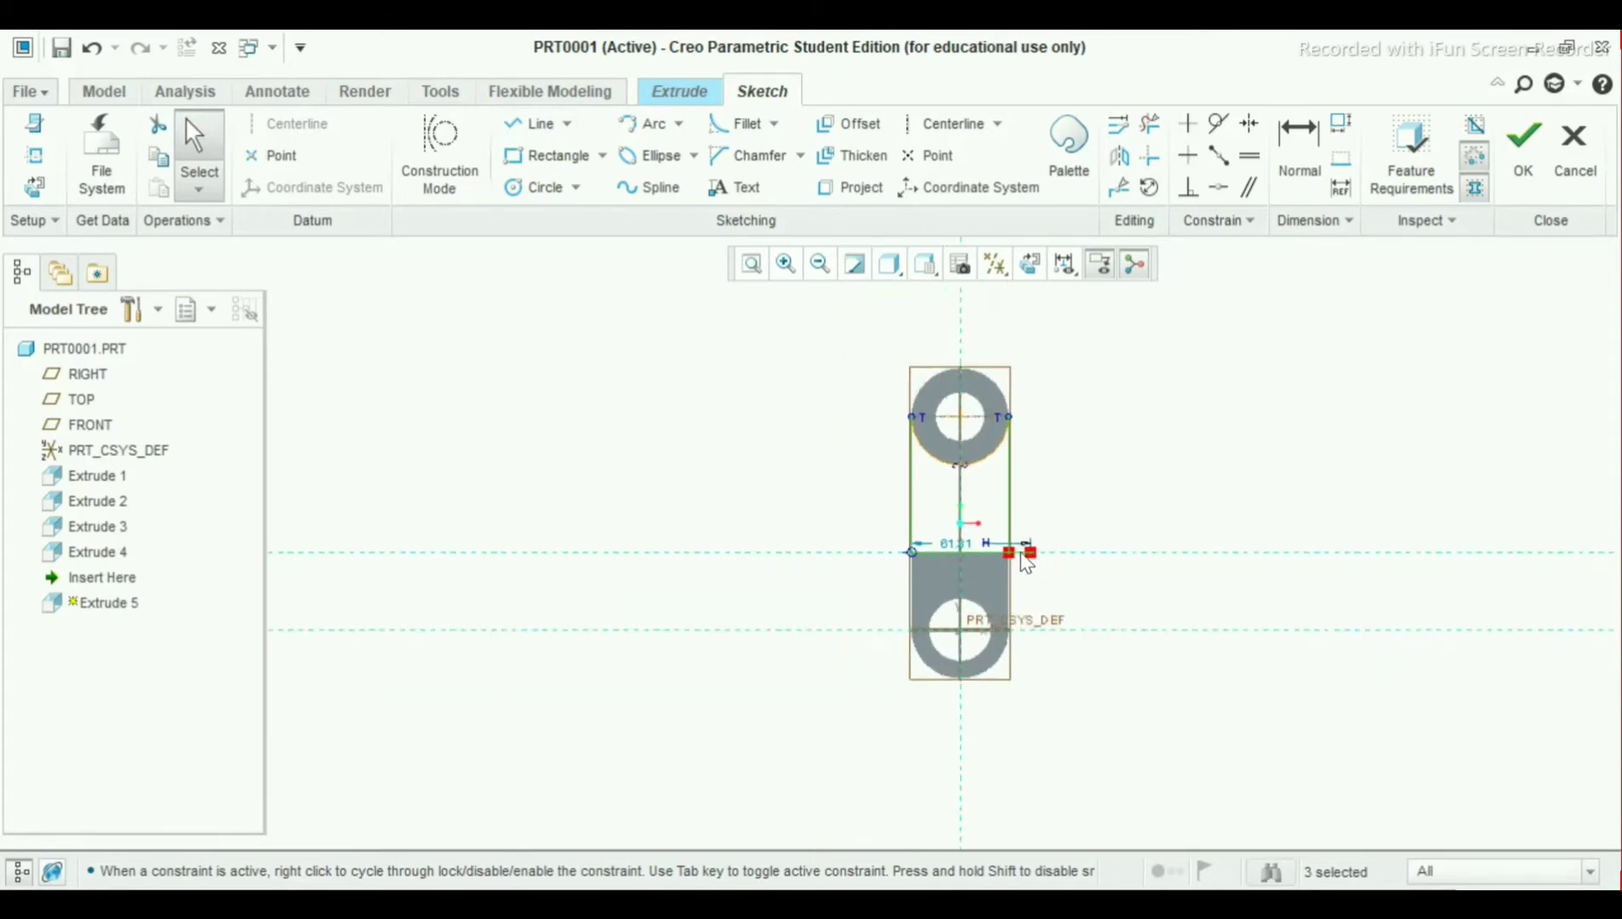
pyautogui.scroll(5, 1023, 553)
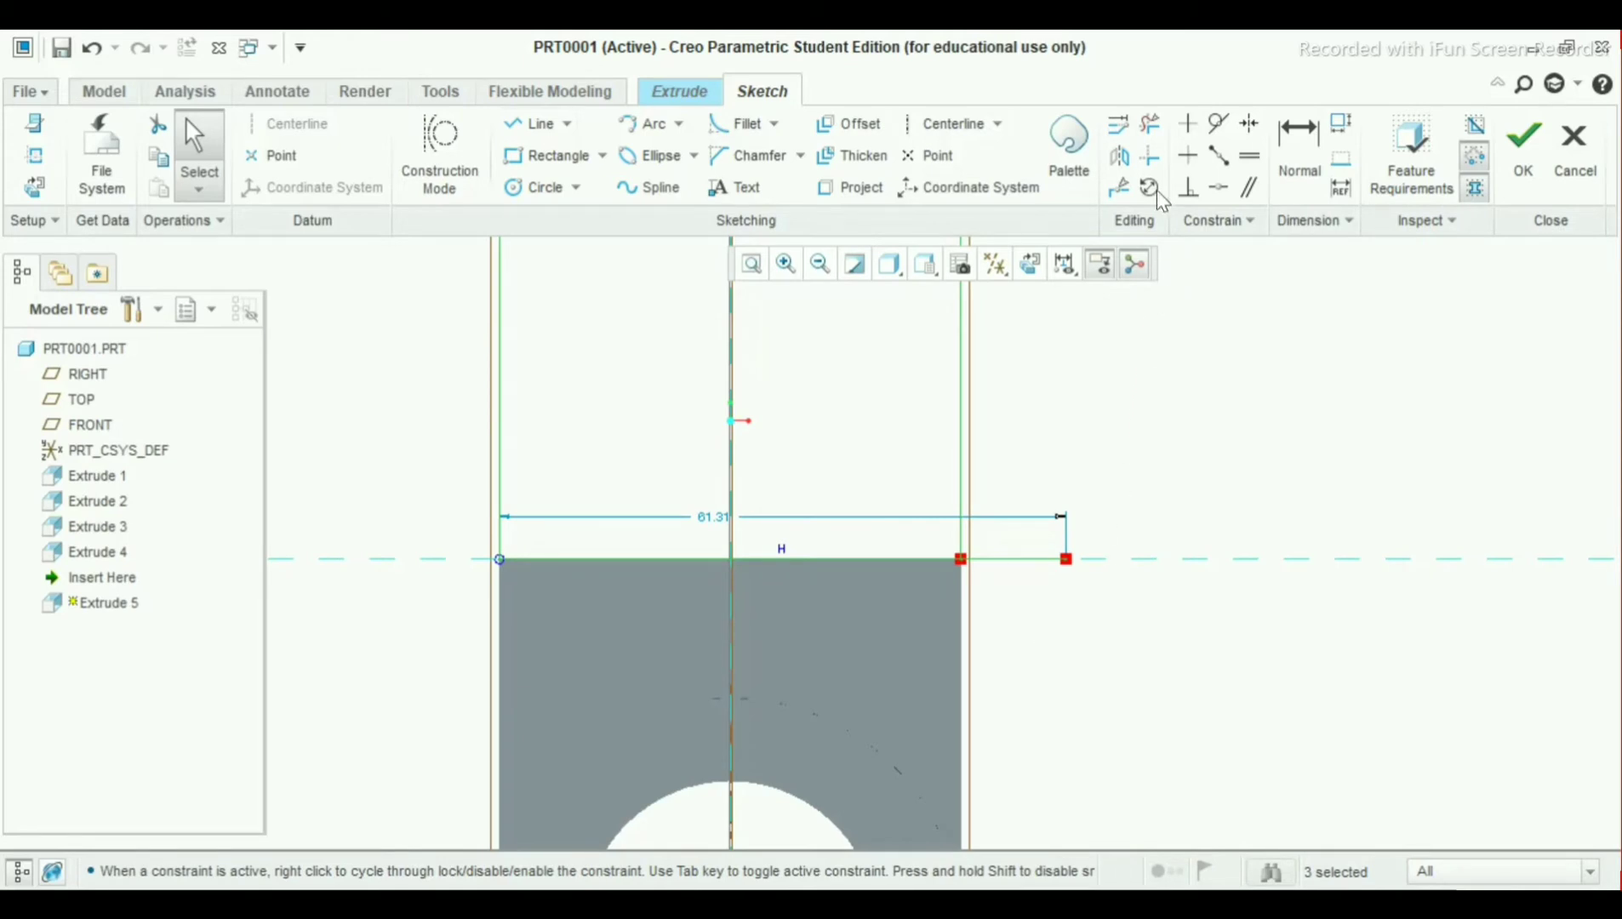
pyautogui.click(1154, 121)
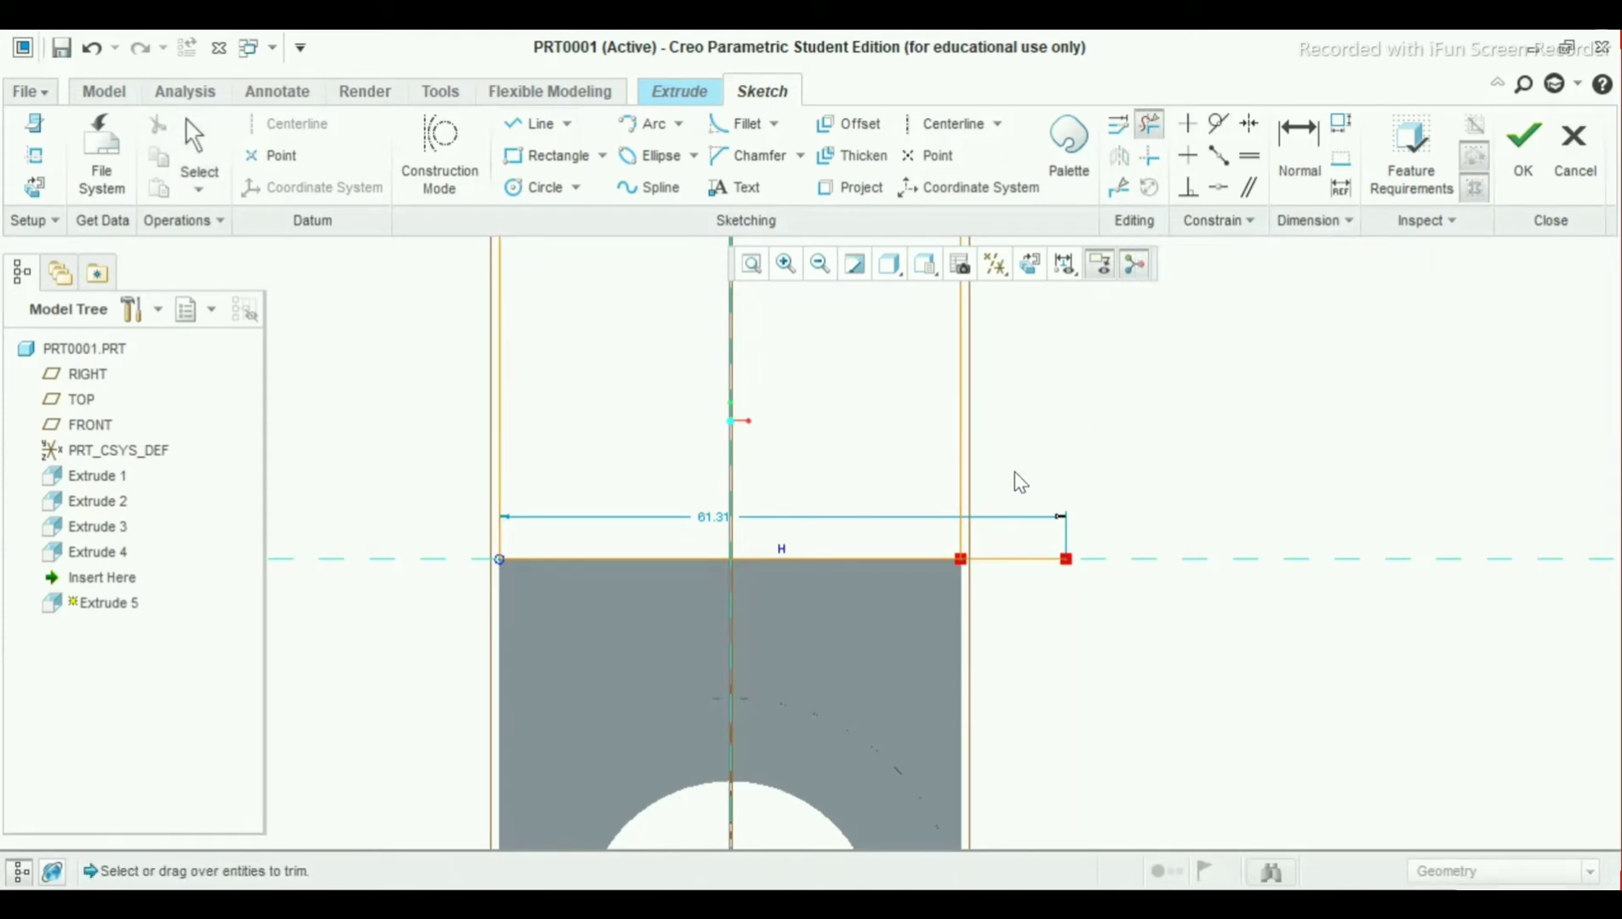
pyautogui.moveTo(1022, 524); pyautogui.dragTo(1031, 615)
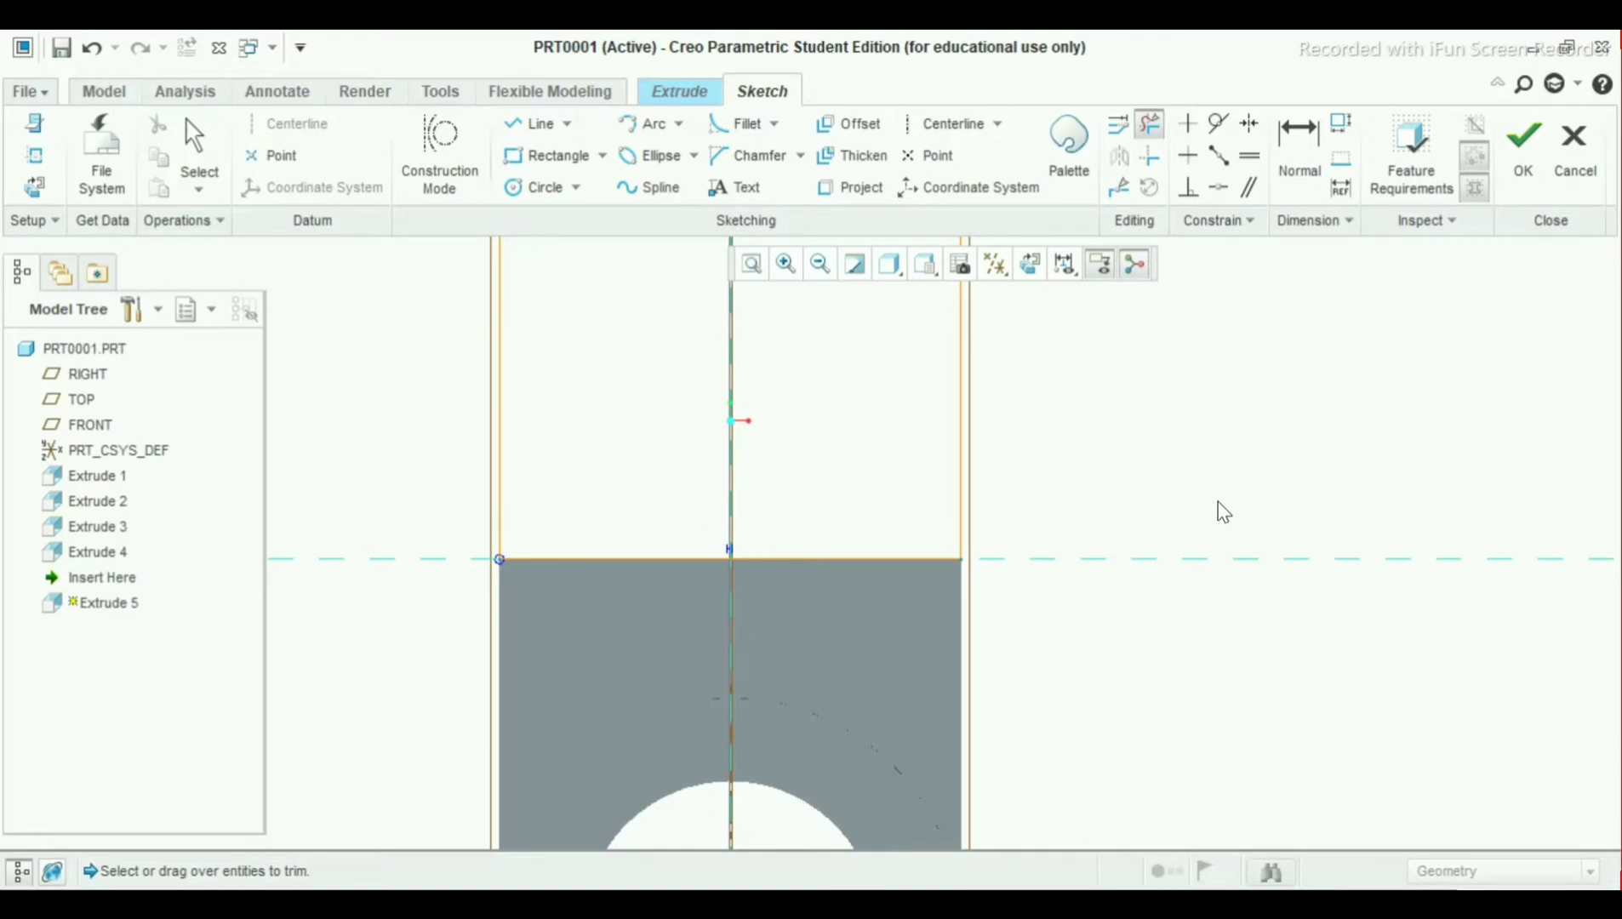
# Finish the web sketch and extrude it symmetrically about the sketch plane to a total depth of 34 mm
pyautogui.scroll(6, 1221, 510)
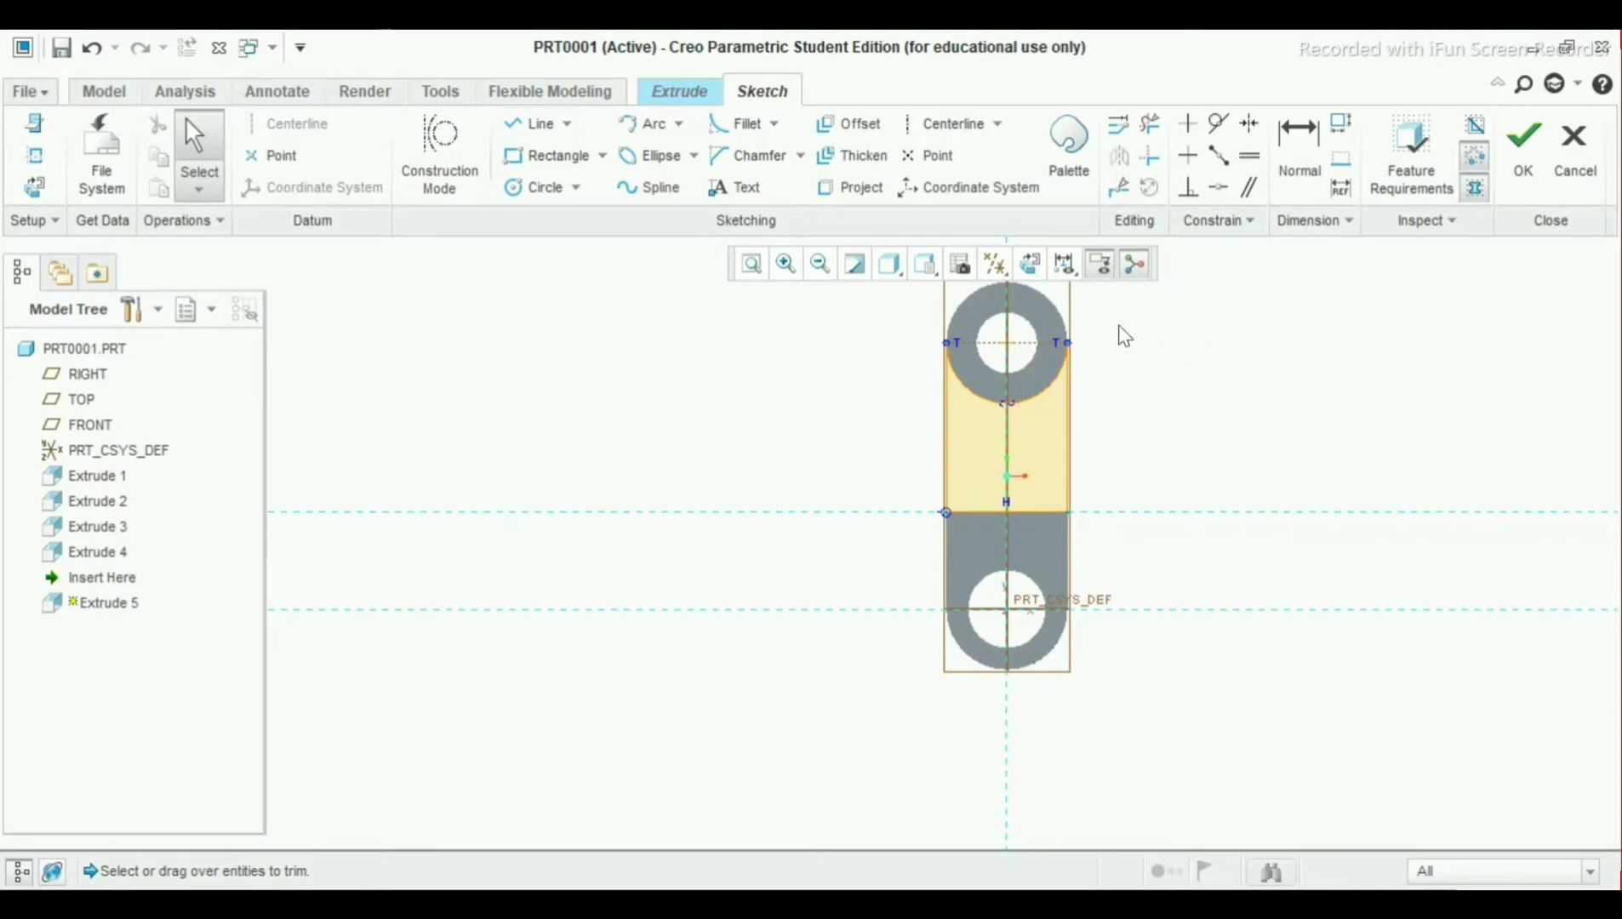
pyautogui.scroll(-4, 1107, 324)
pyautogui.scroll(1, 974, 513)
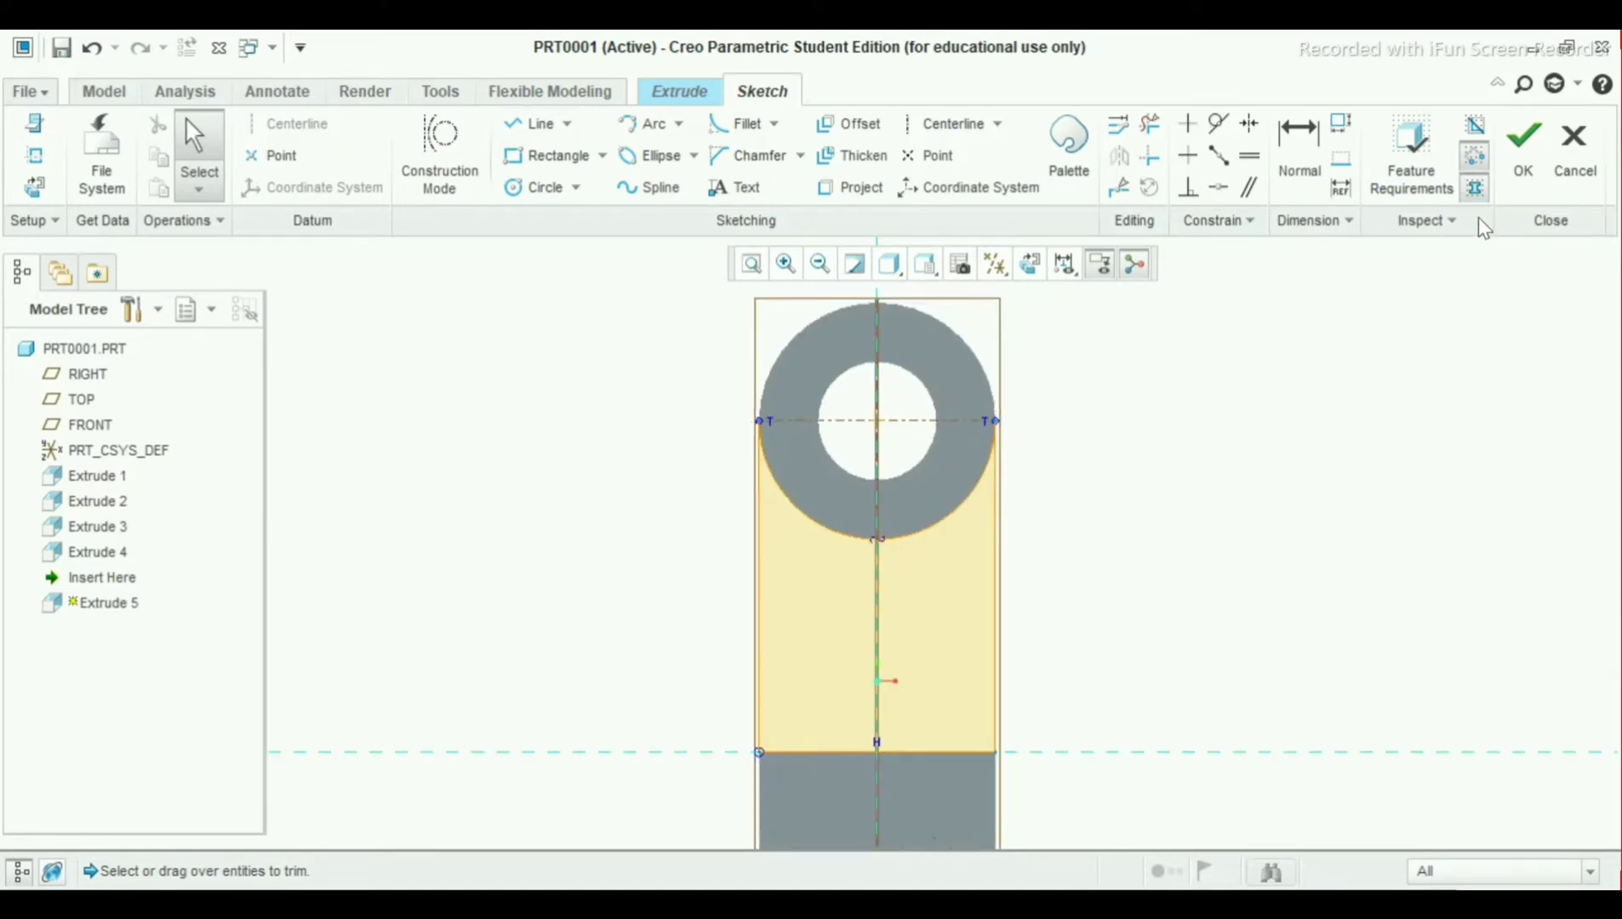
pyautogui.click(1521, 170)
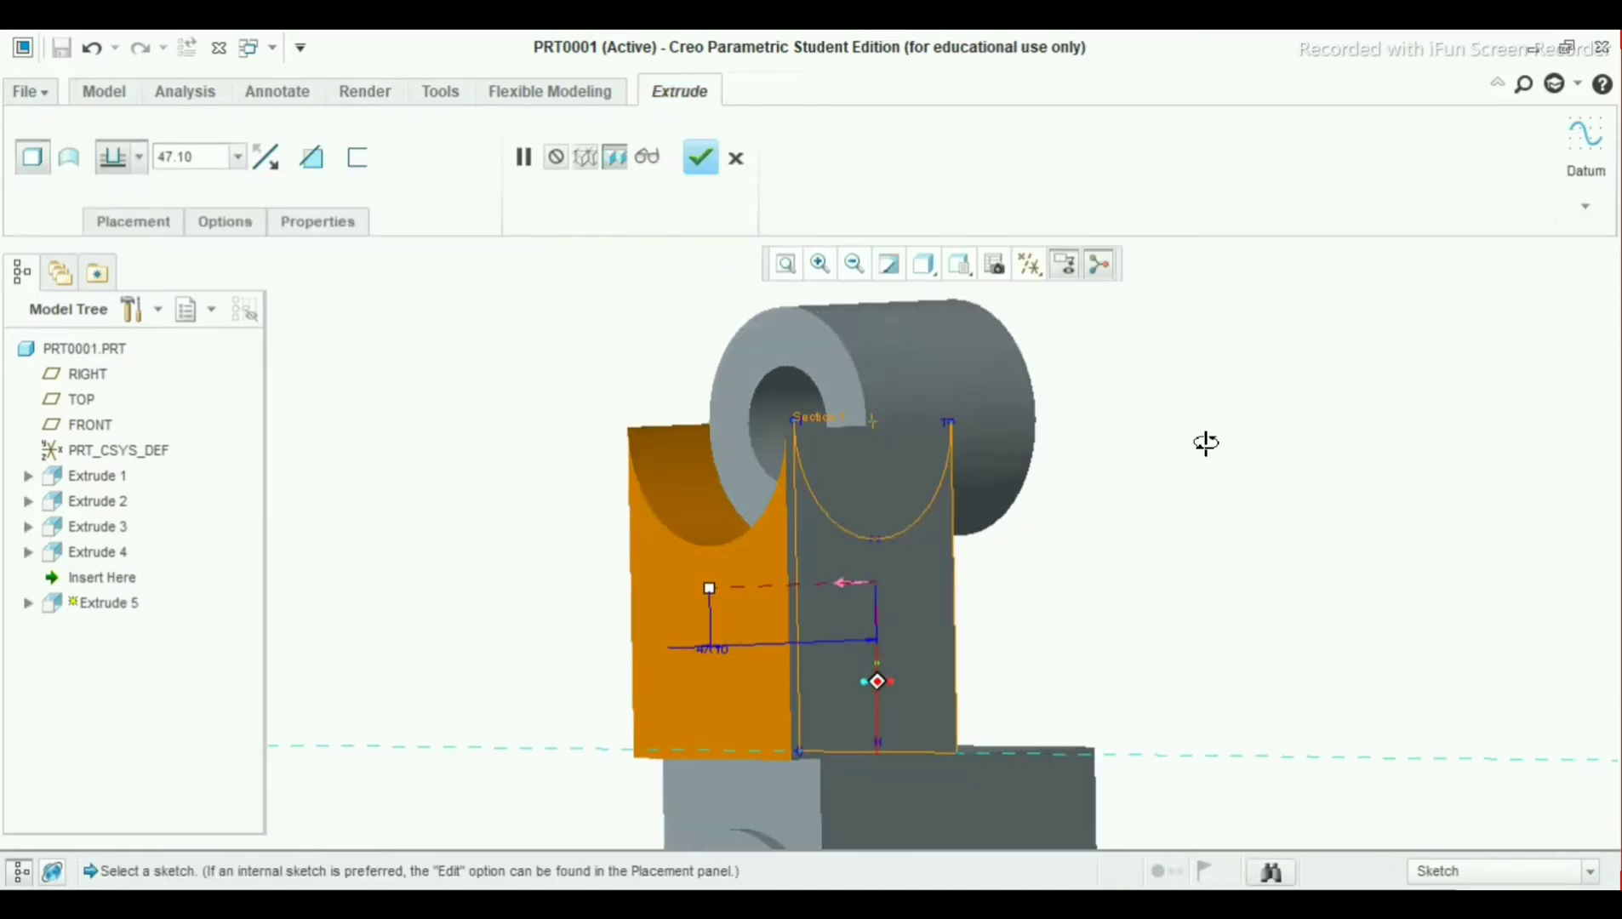
pyautogui.click(139, 157)
pyautogui.click(116, 230)
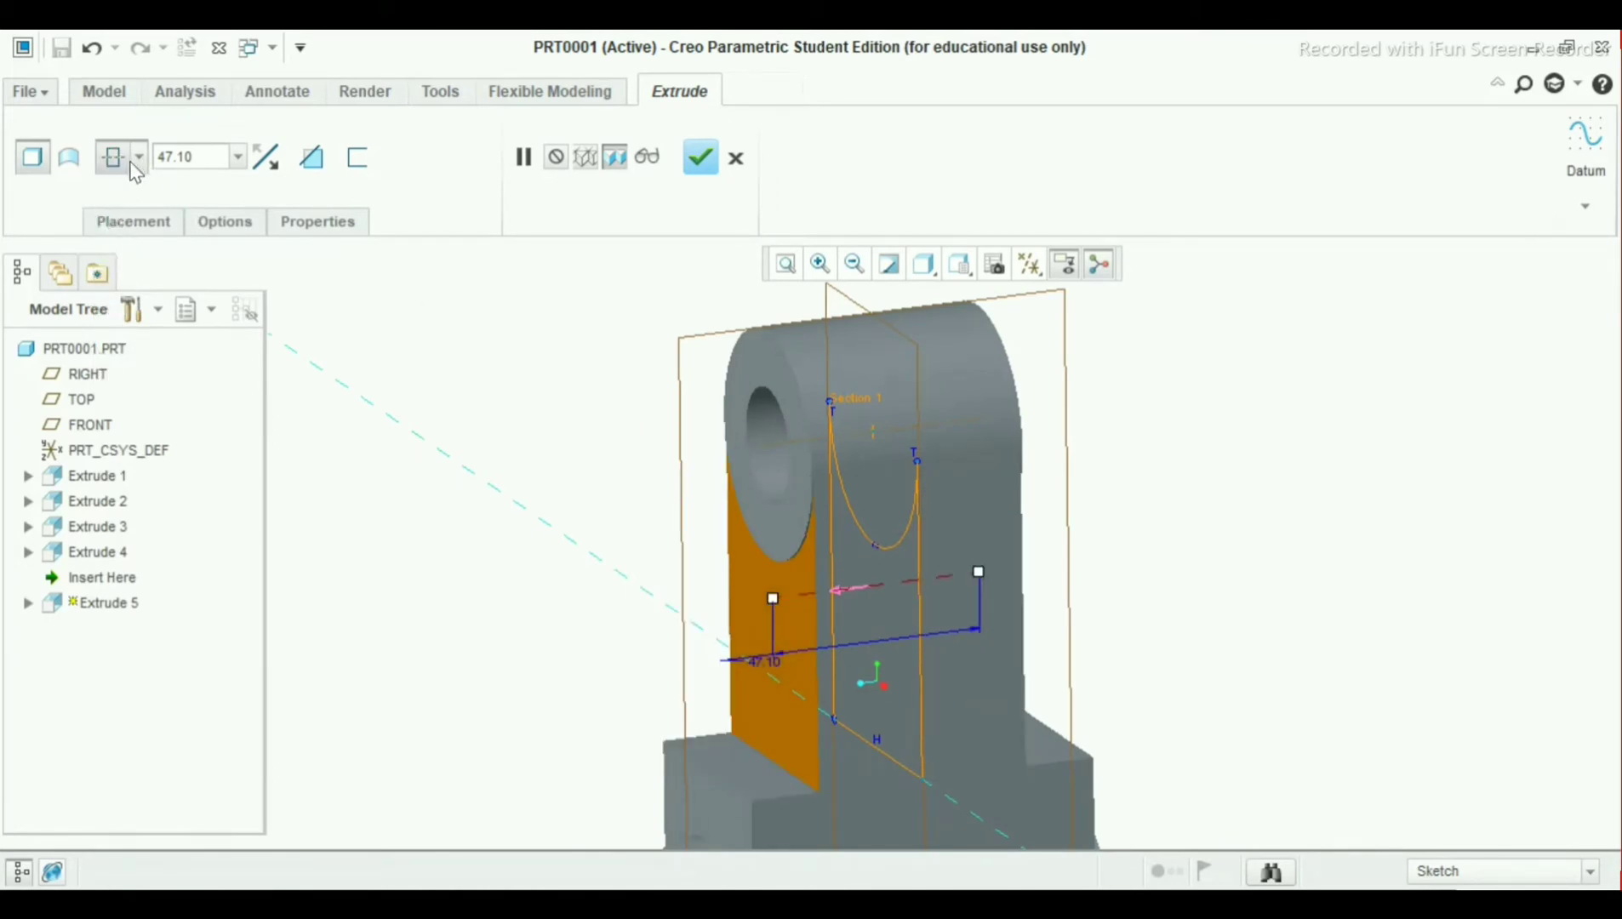
pyautogui.click(175, 158)
pyautogui.write('34')
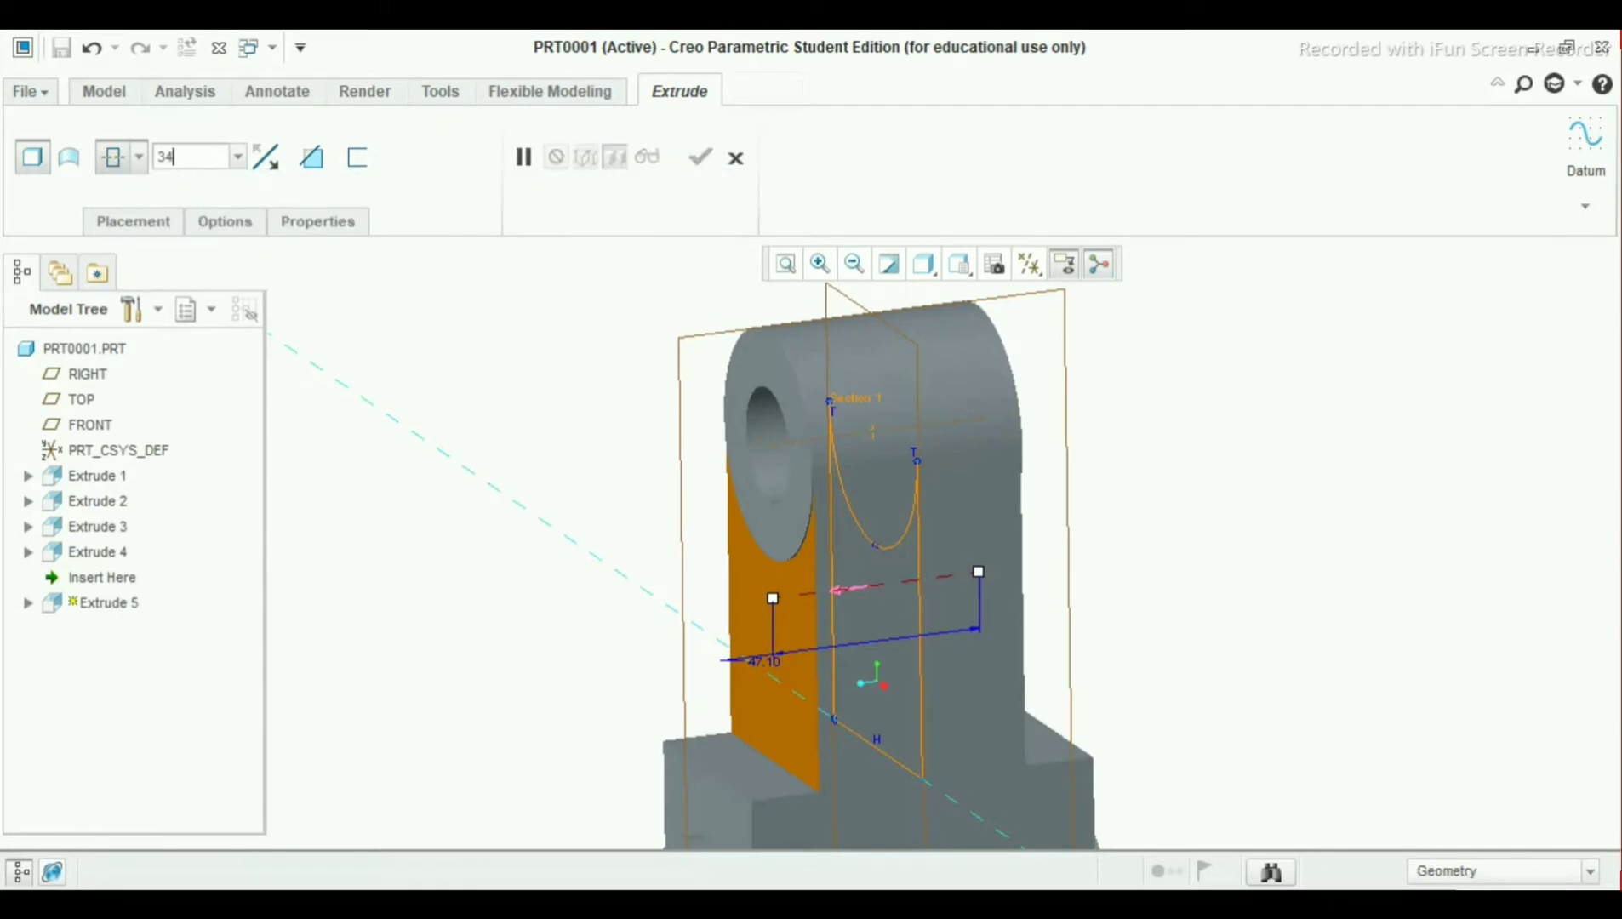
pyautogui.press('Return')
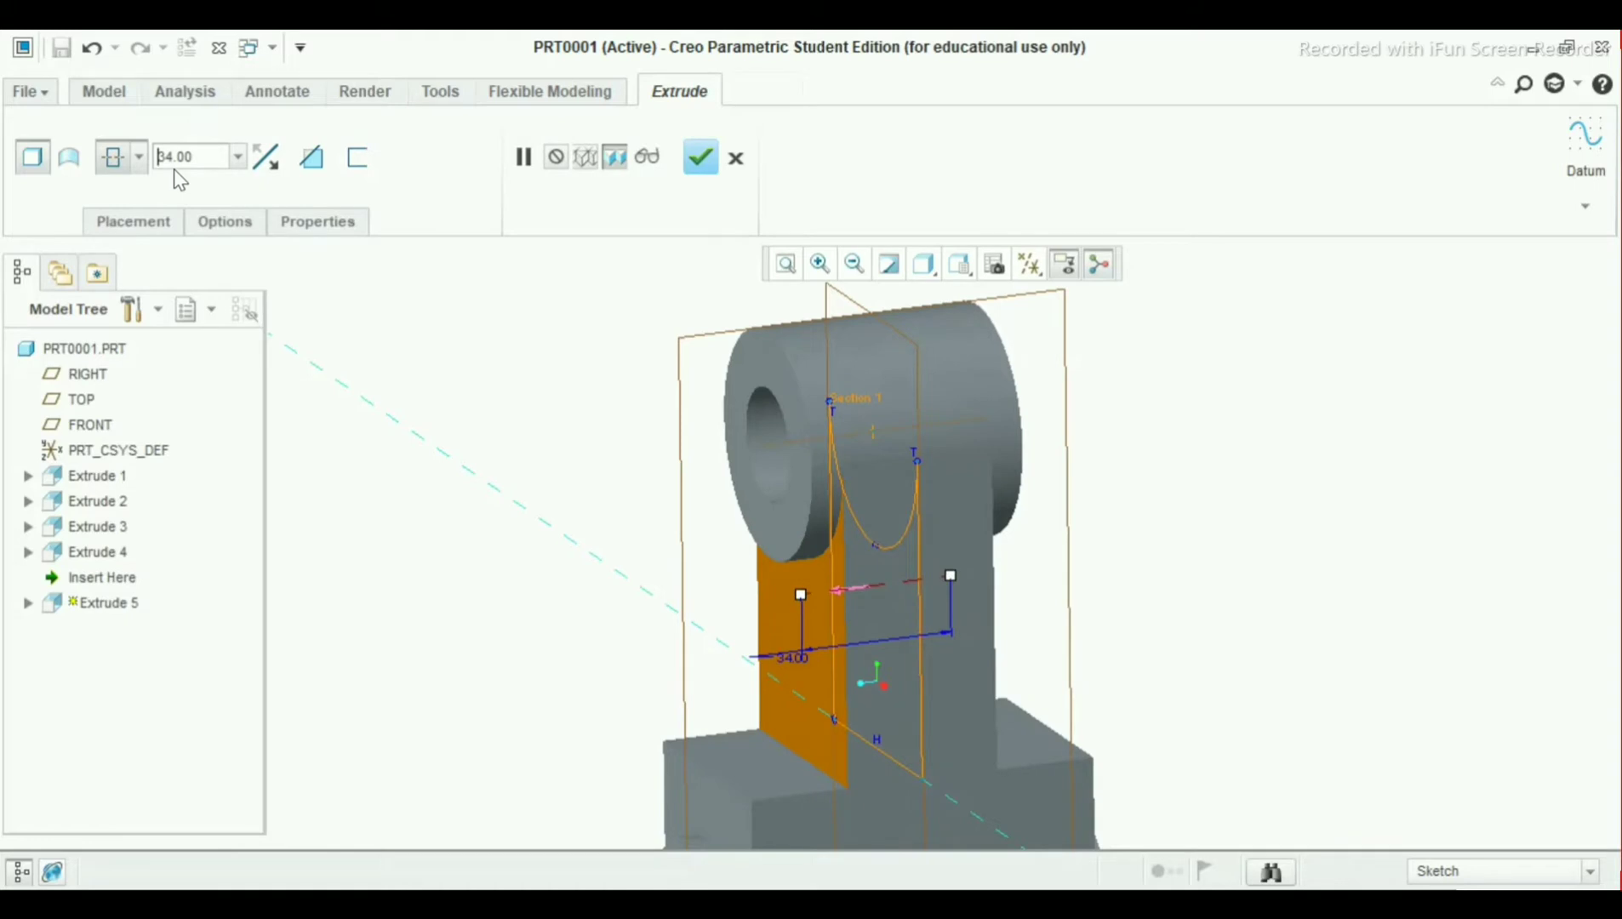
pyautogui.click(701, 158)
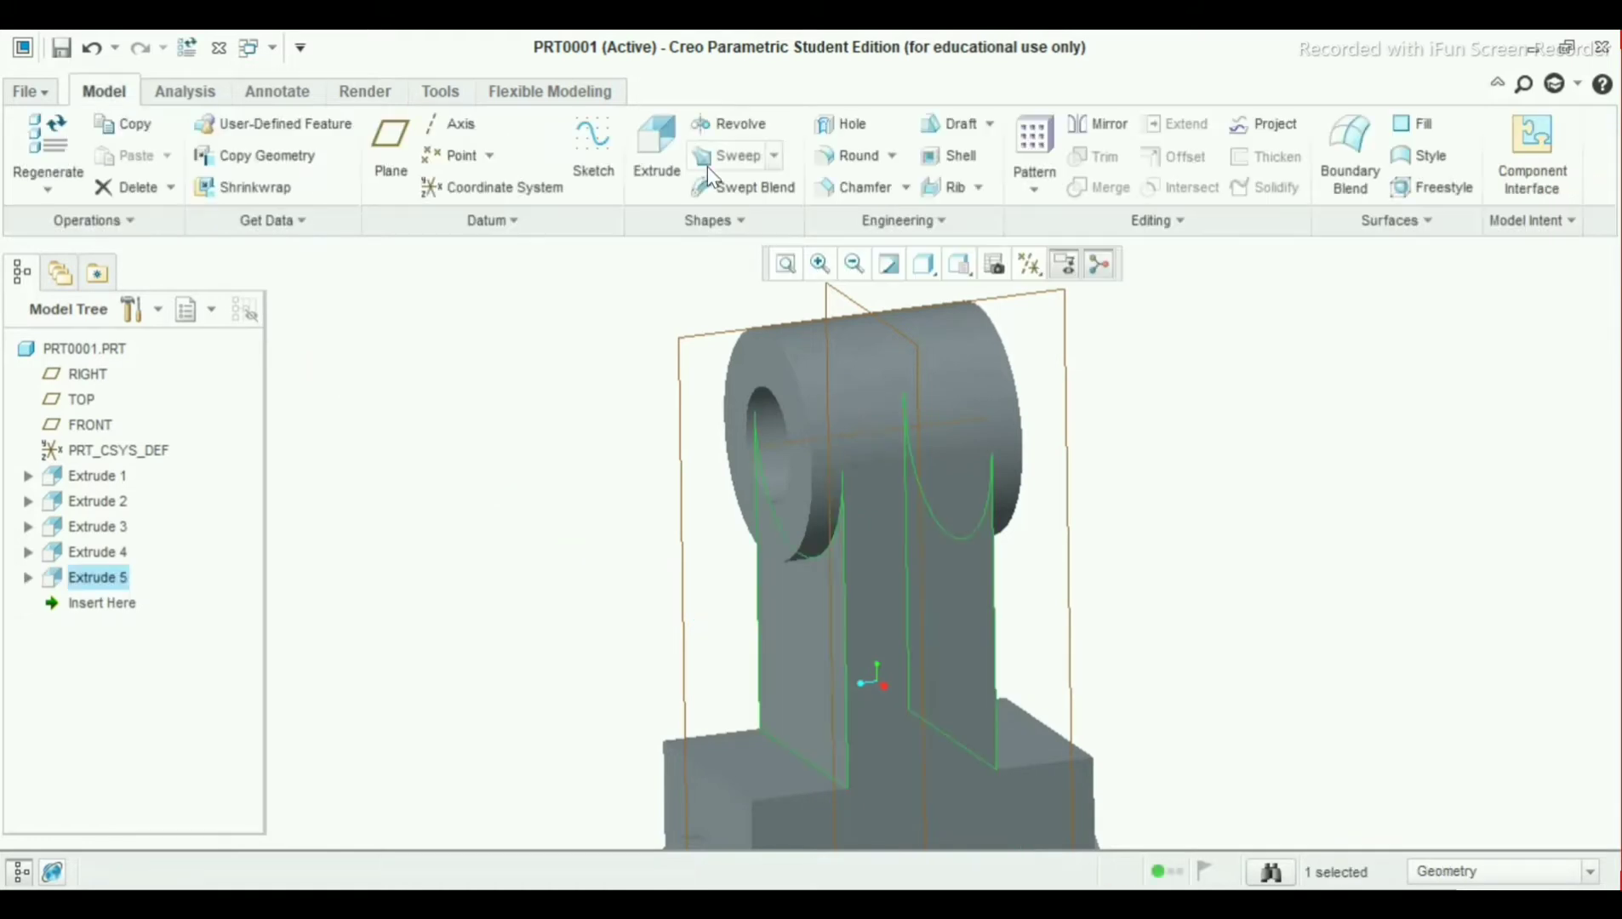
pyautogui.moveTo(804, 437); pyautogui.dragTo(849, 688, button='middle')
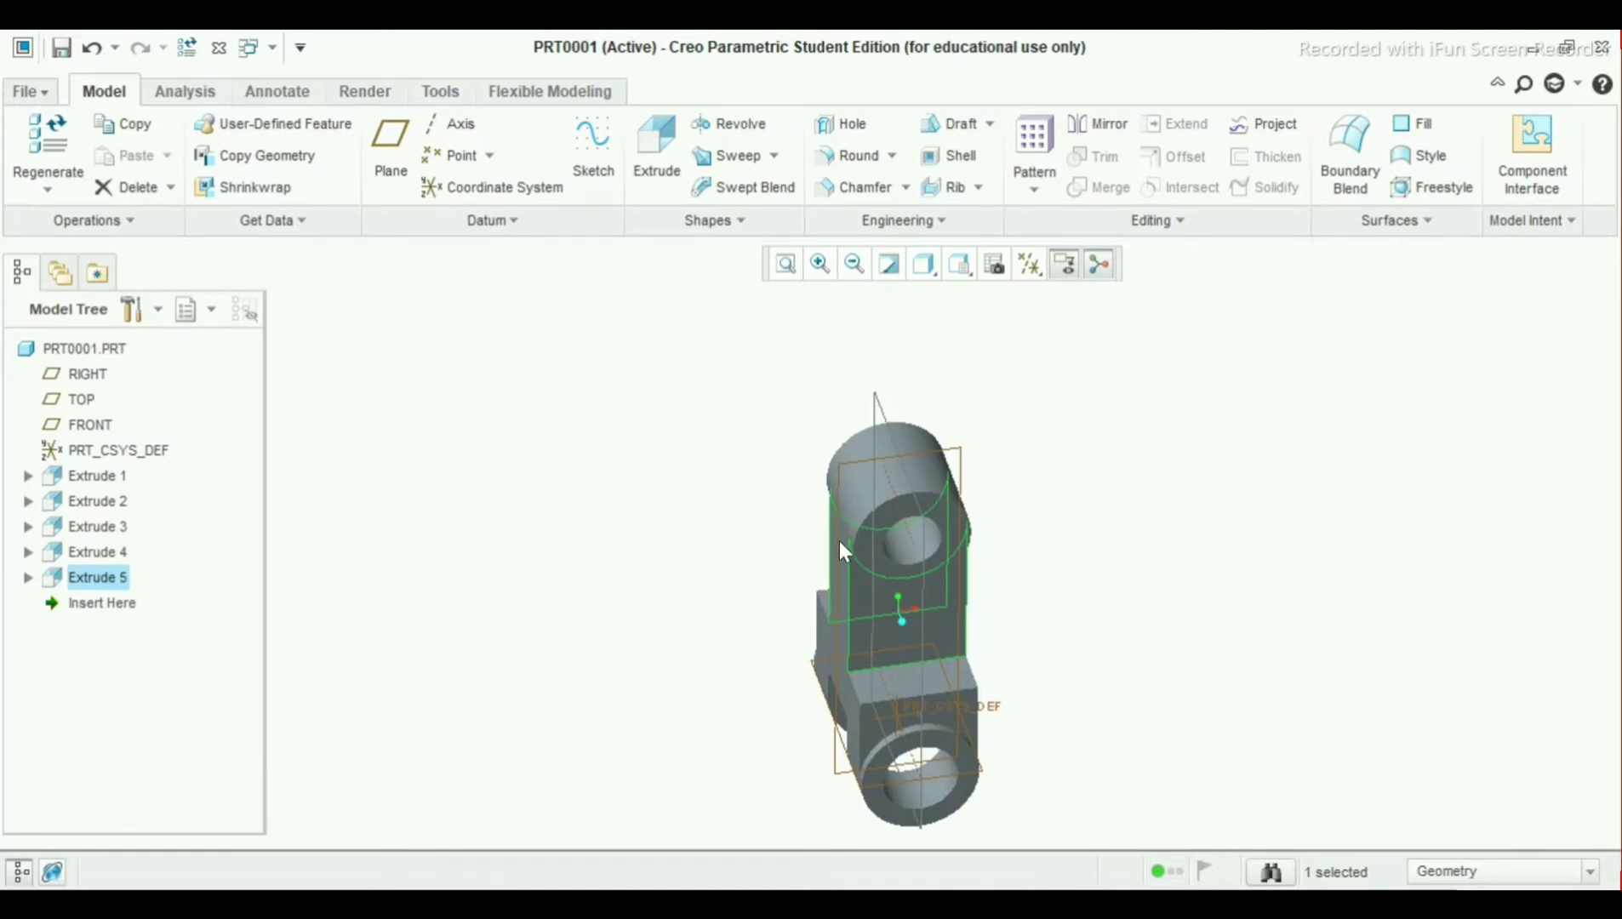
pyautogui.click(703, 396)
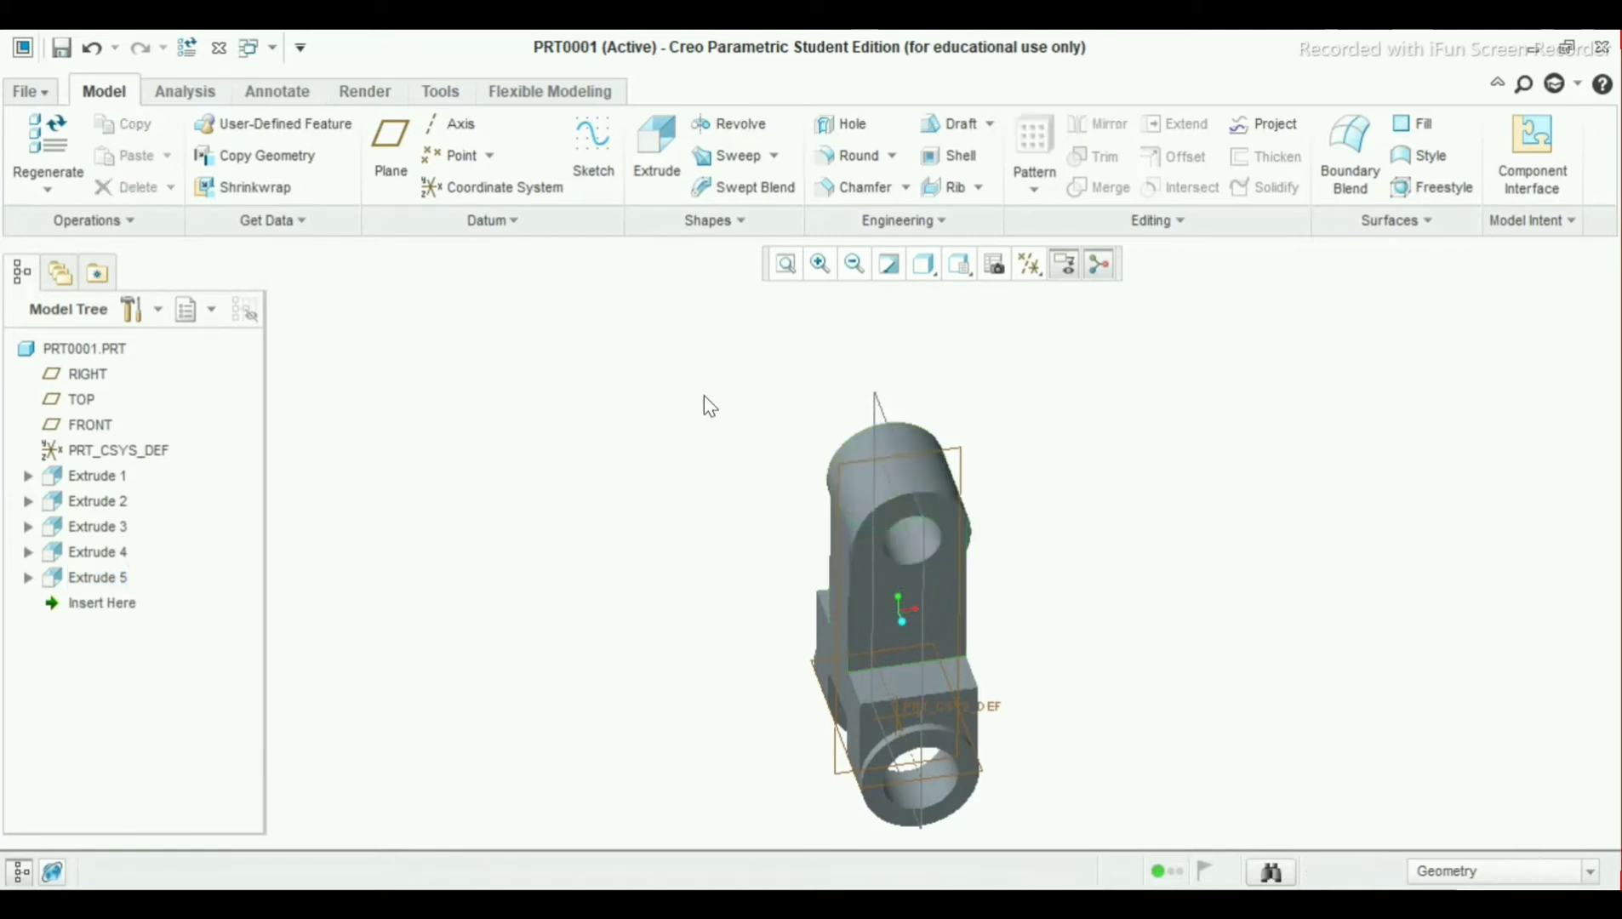
# Start an extrude sketch on the FRONT plane and add the upper cylinder's outer surface as a sketch reference
pyautogui.click(652, 147)
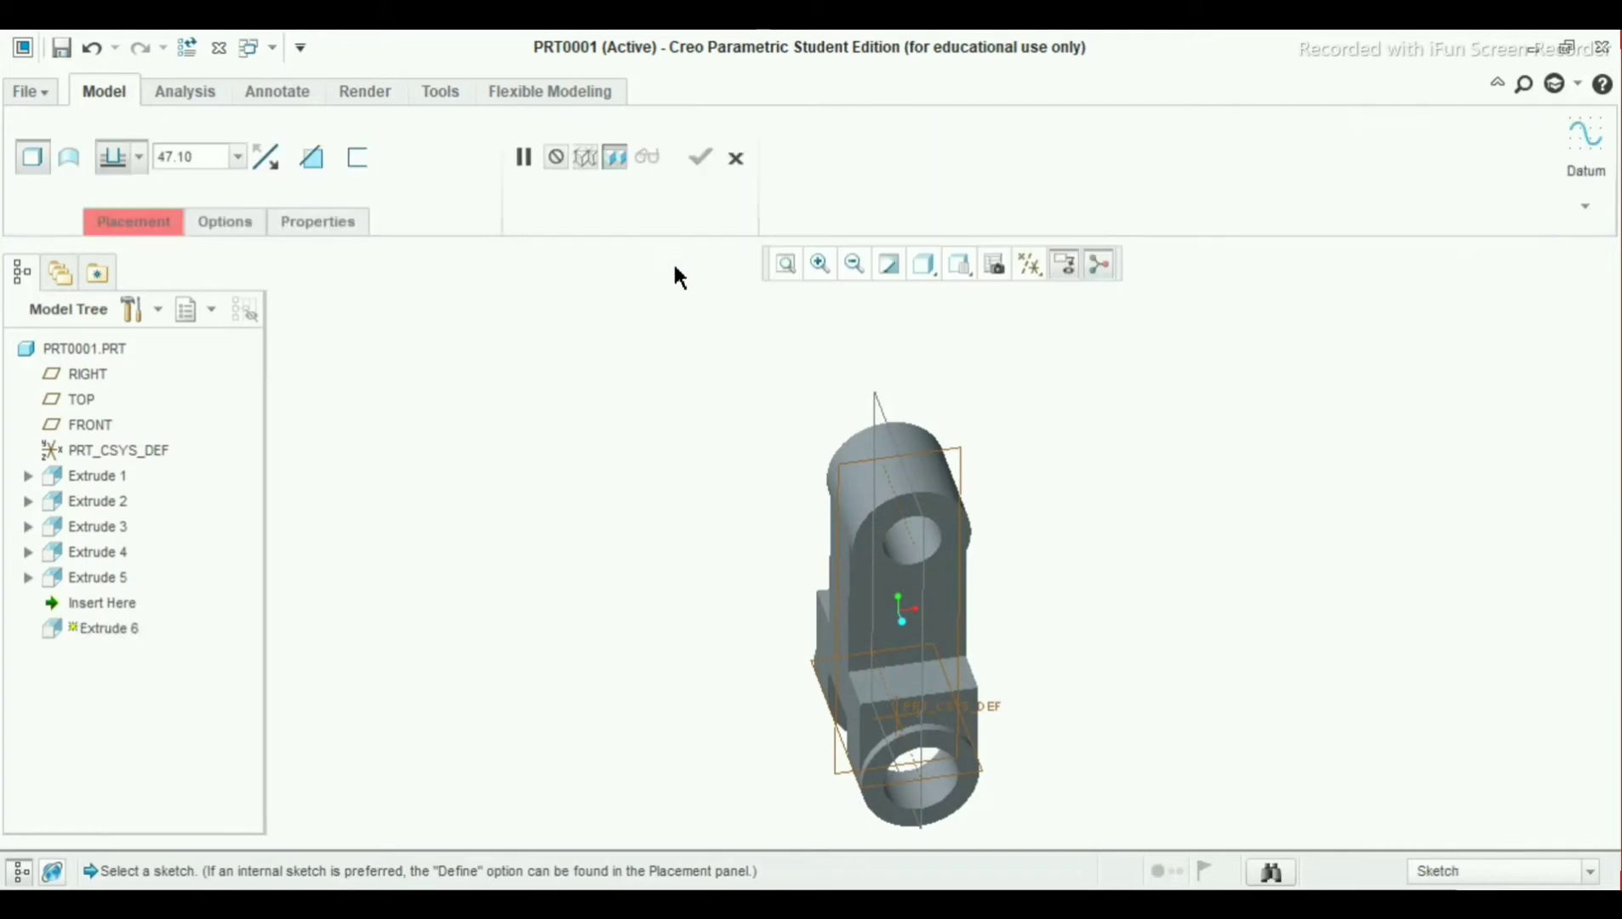
pyautogui.click(840, 465)
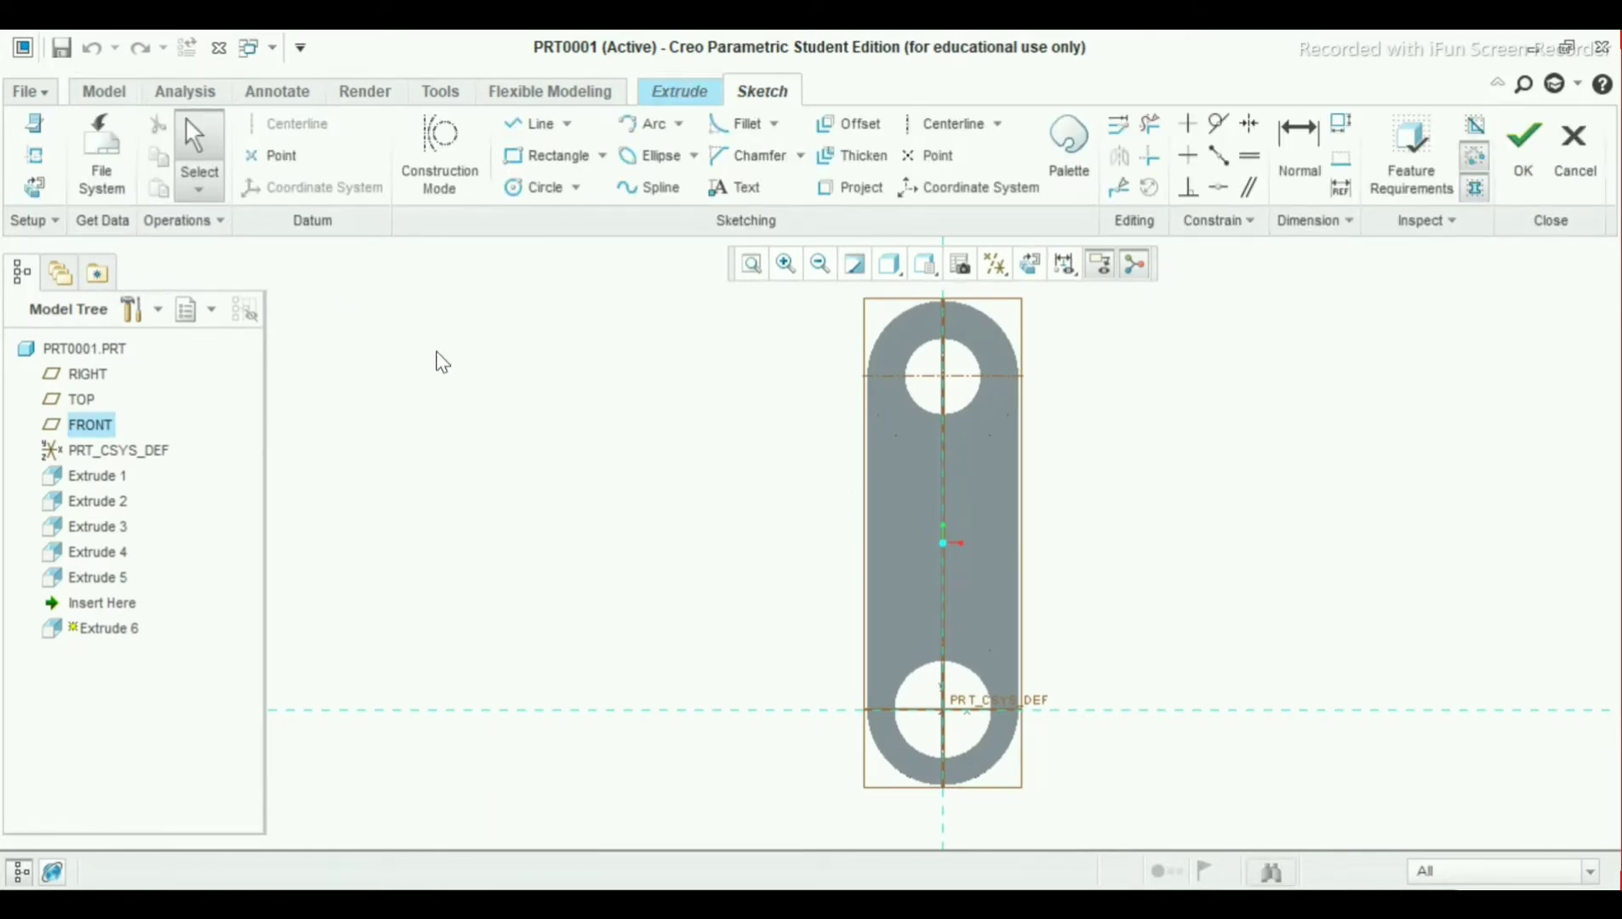
pyautogui.click(35, 155)
pyautogui.click(932, 314)
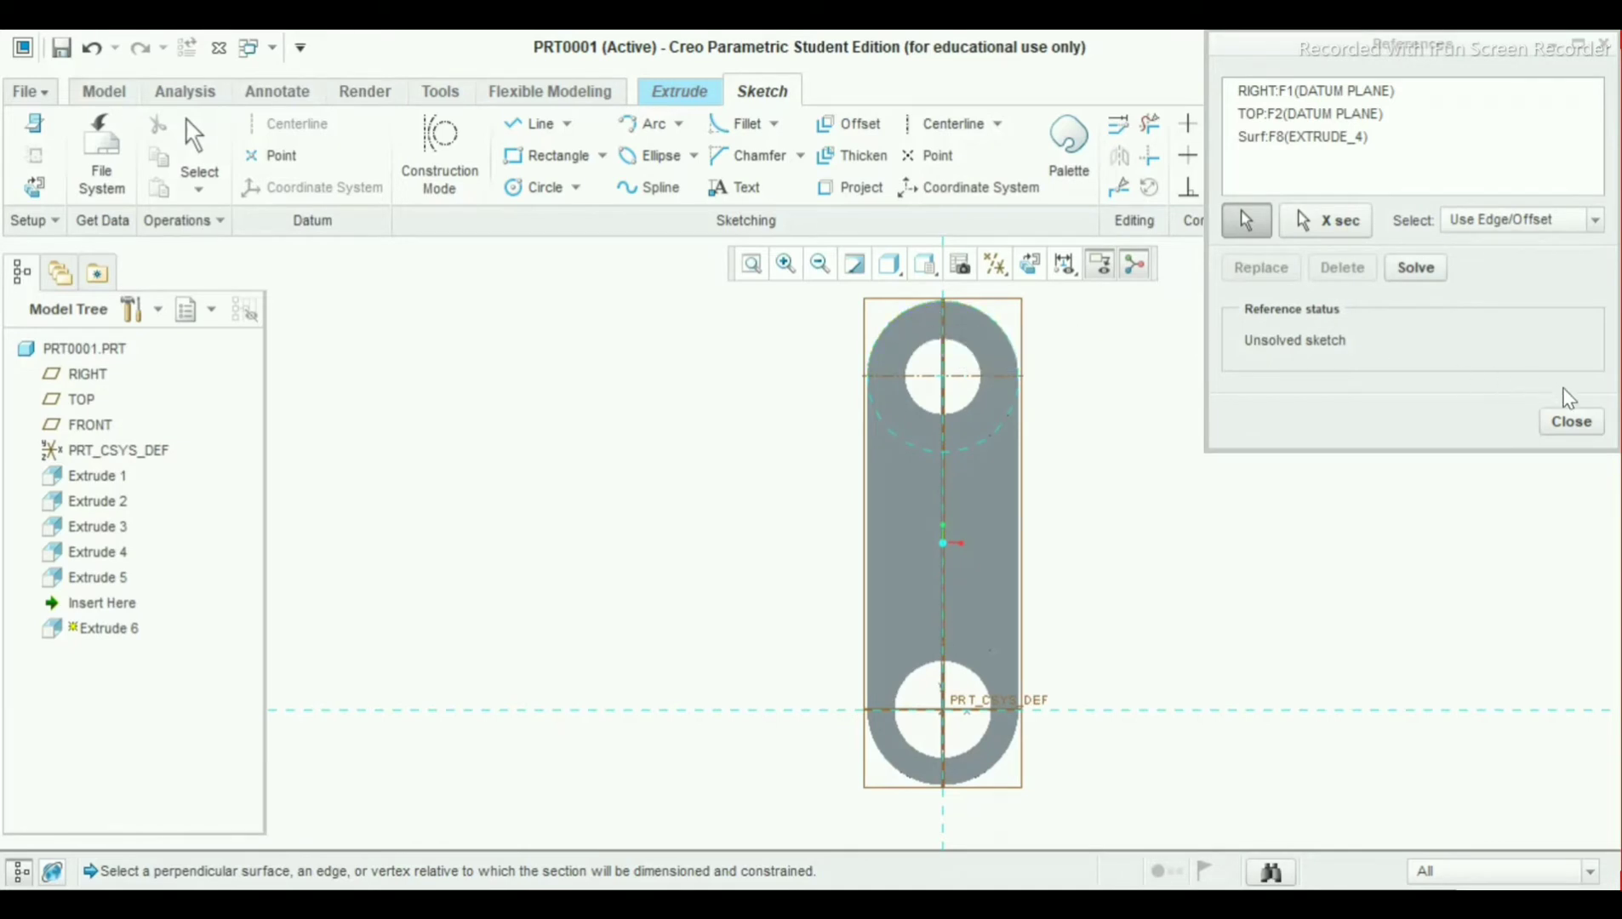
pyautogui.click(1576, 423)
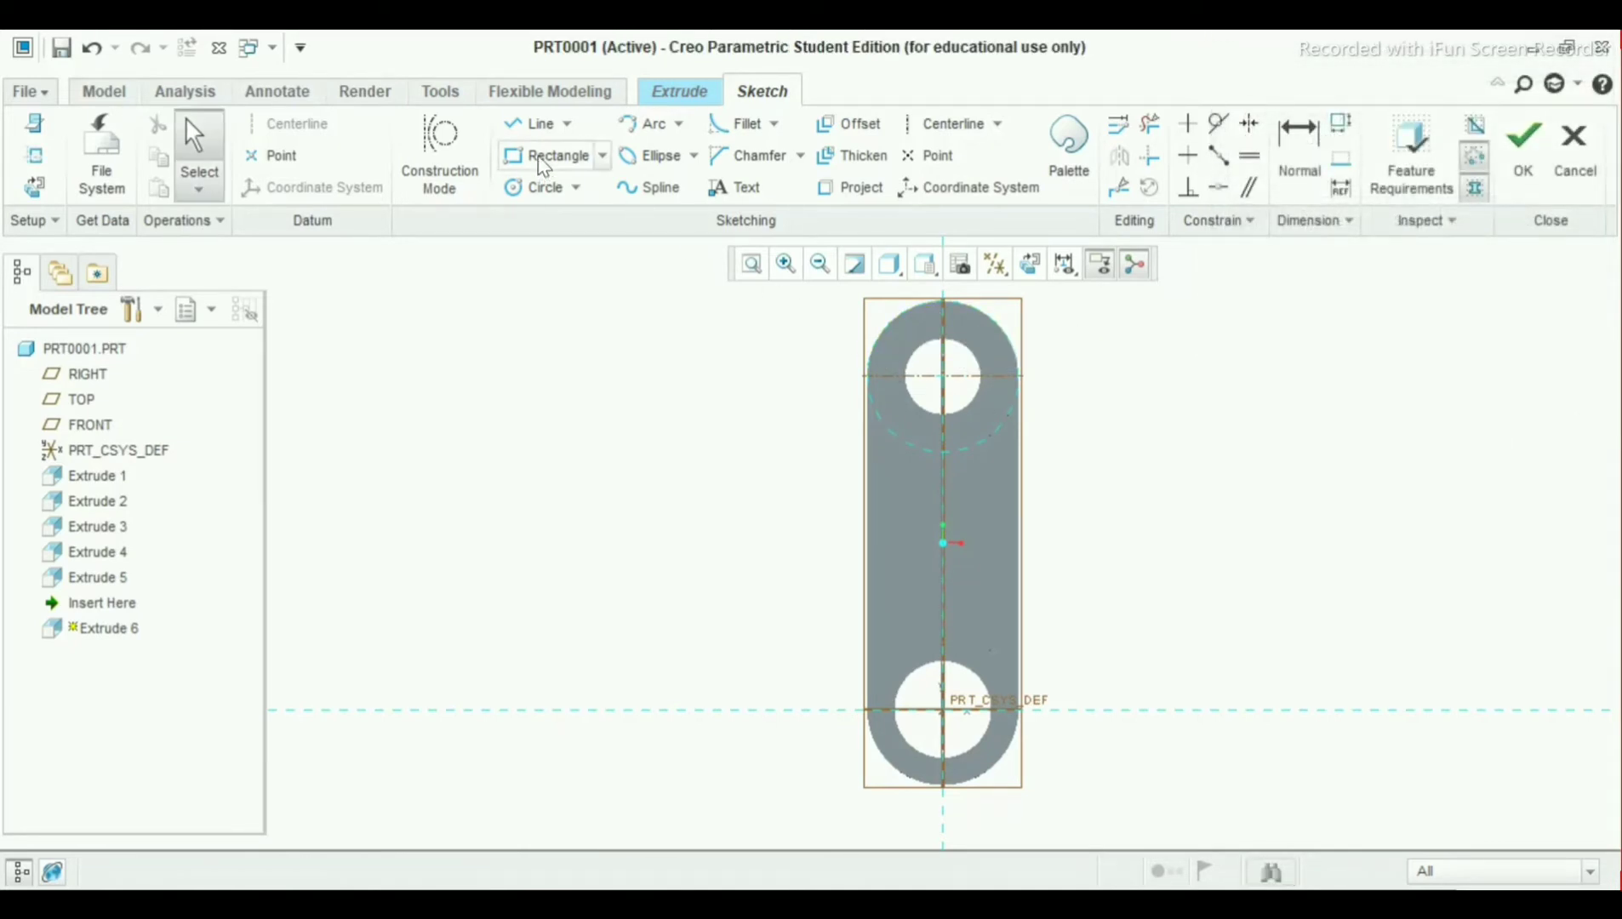
# Draw a horizontal line leftward from the top point of the upper cylinder's outline and set its length to 85 mm
pyautogui.click(532, 126)
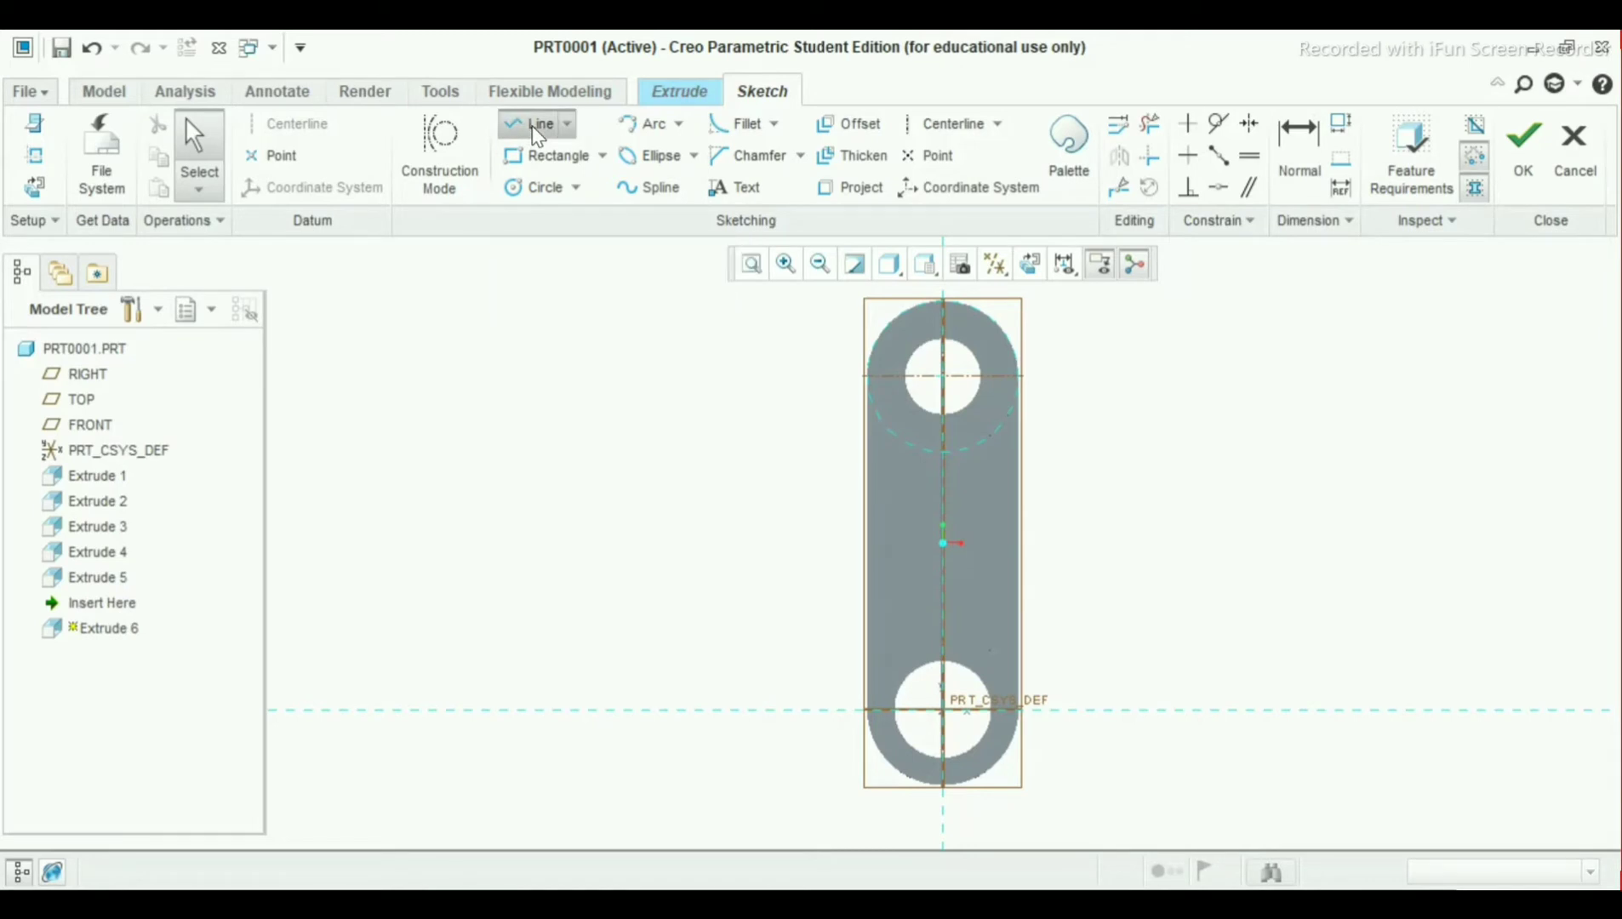
pyautogui.click(943, 303)
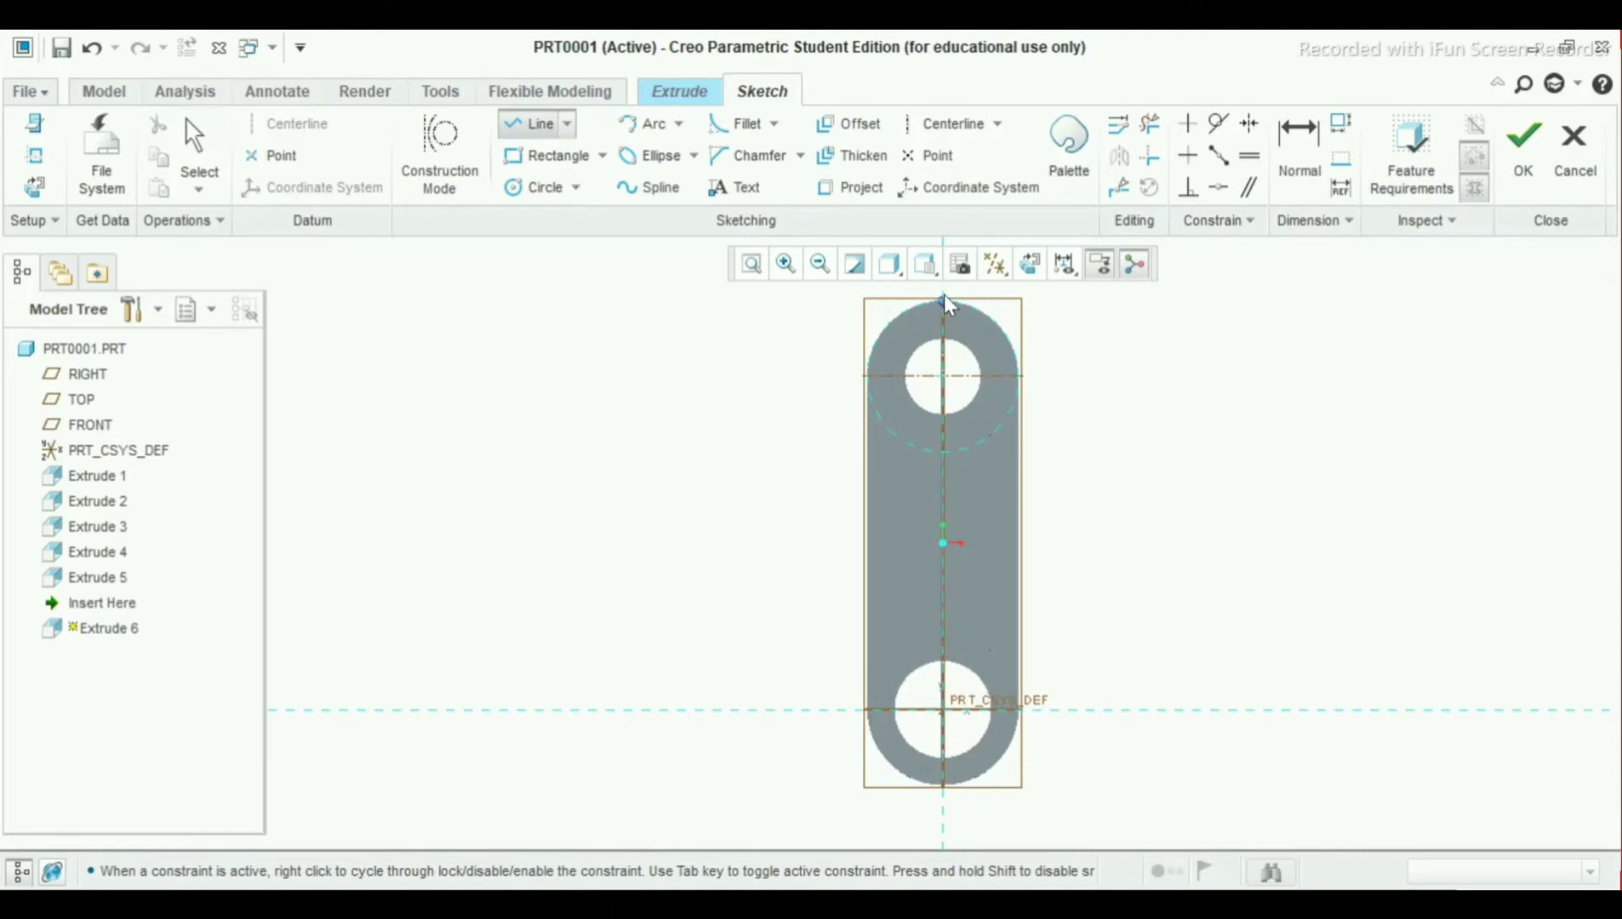
pyautogui.click(943, 300)
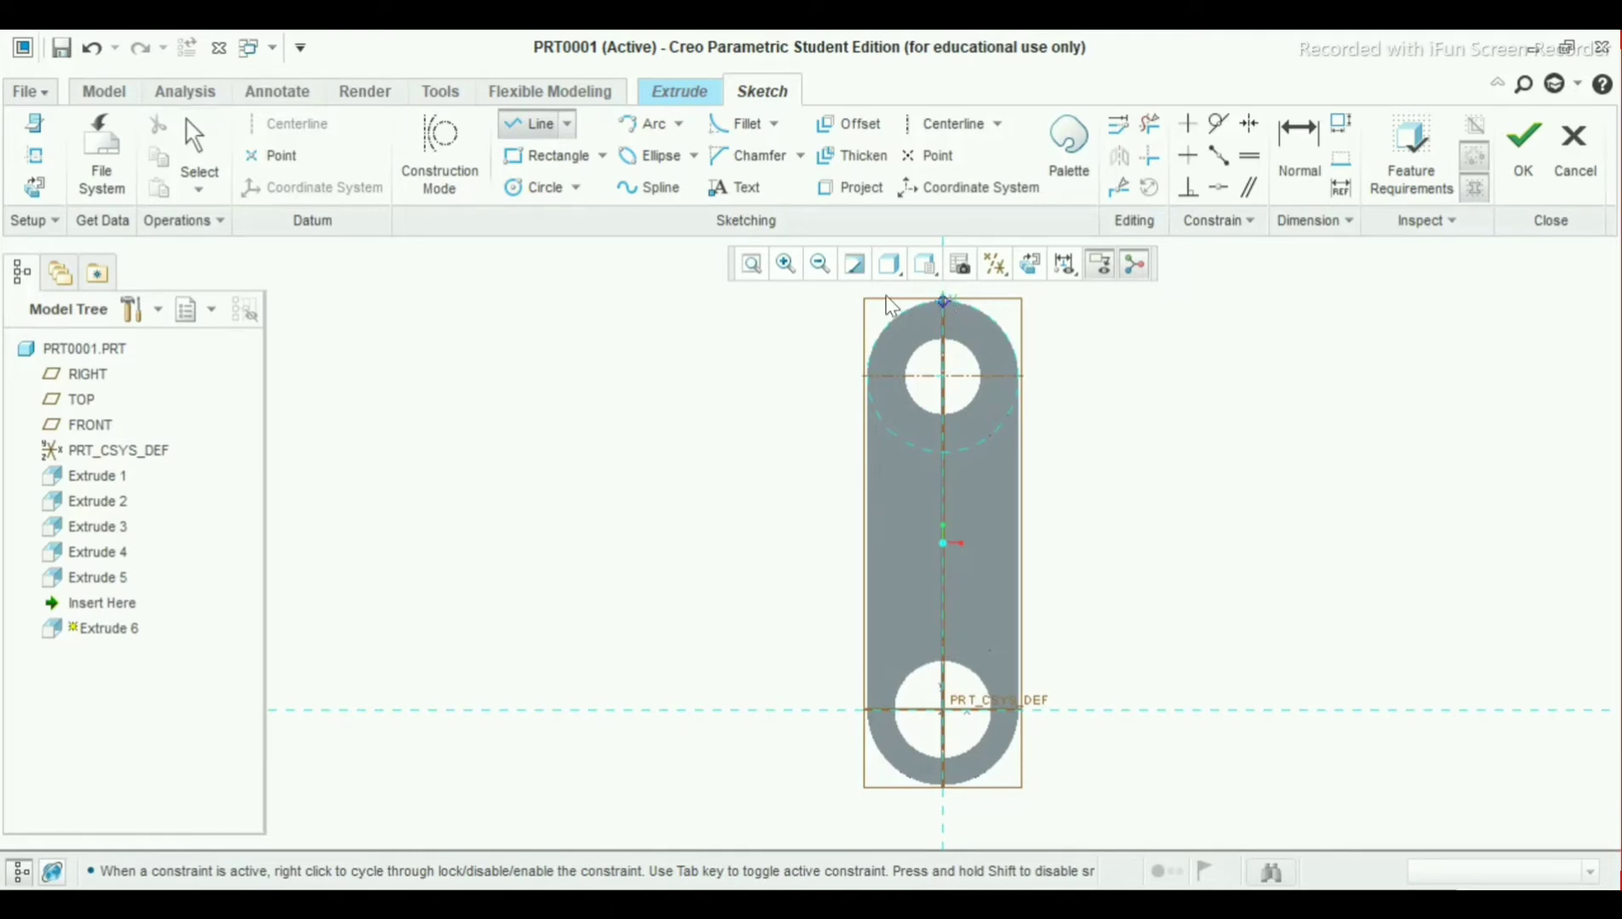
pyautogui.click(438, 324)
pyautogui.middleClick(436, 326)
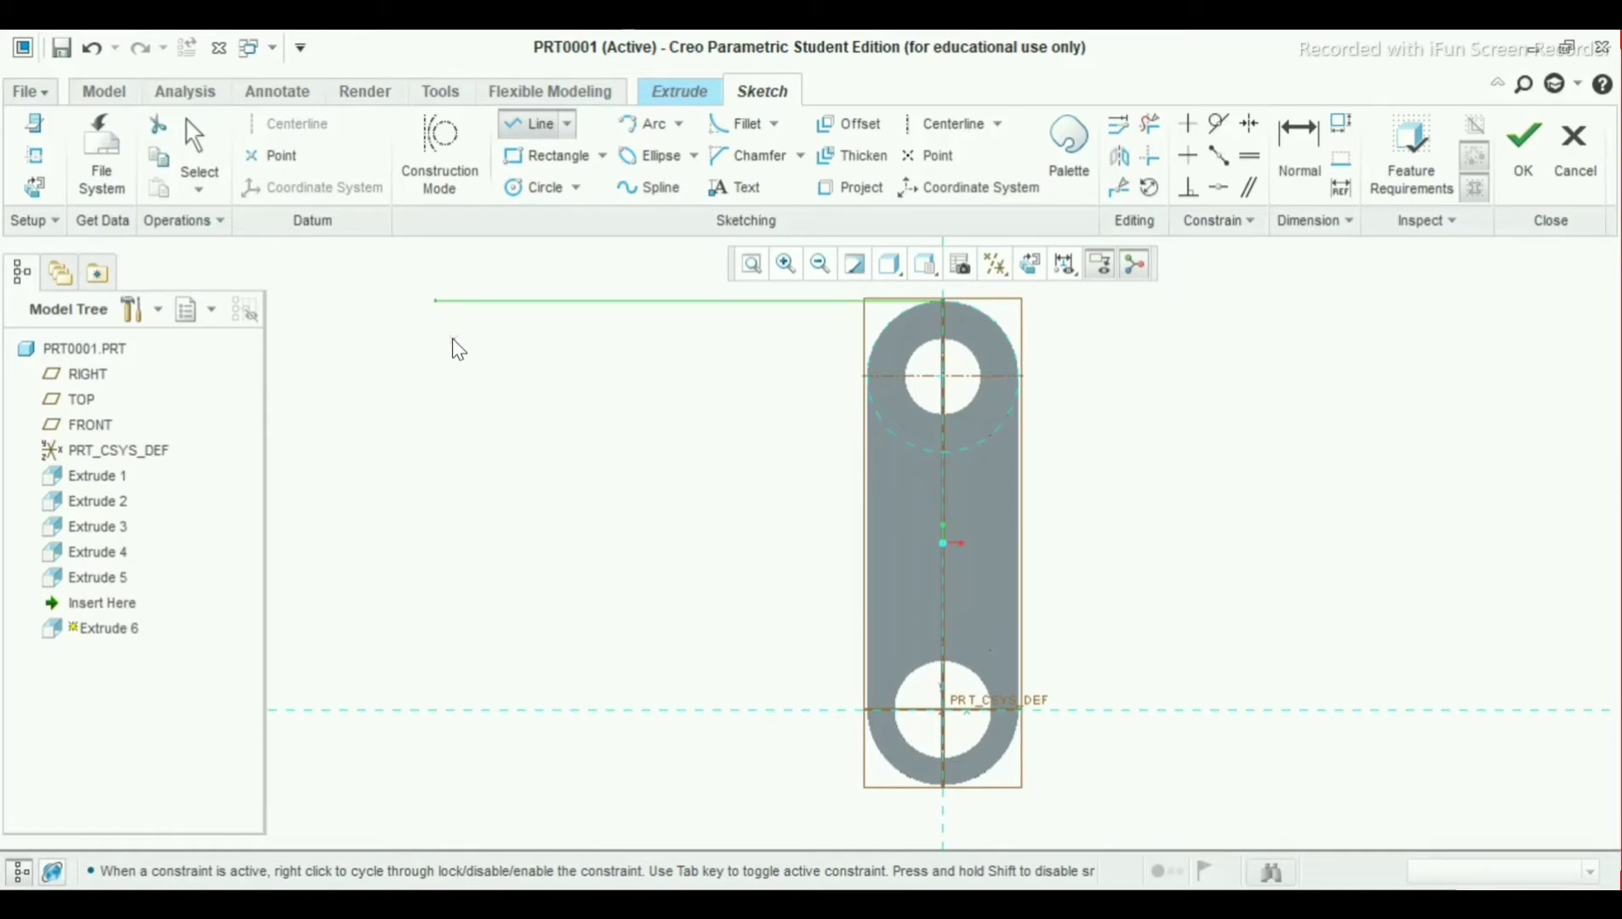
pyautogui.middleClick(456, 346)
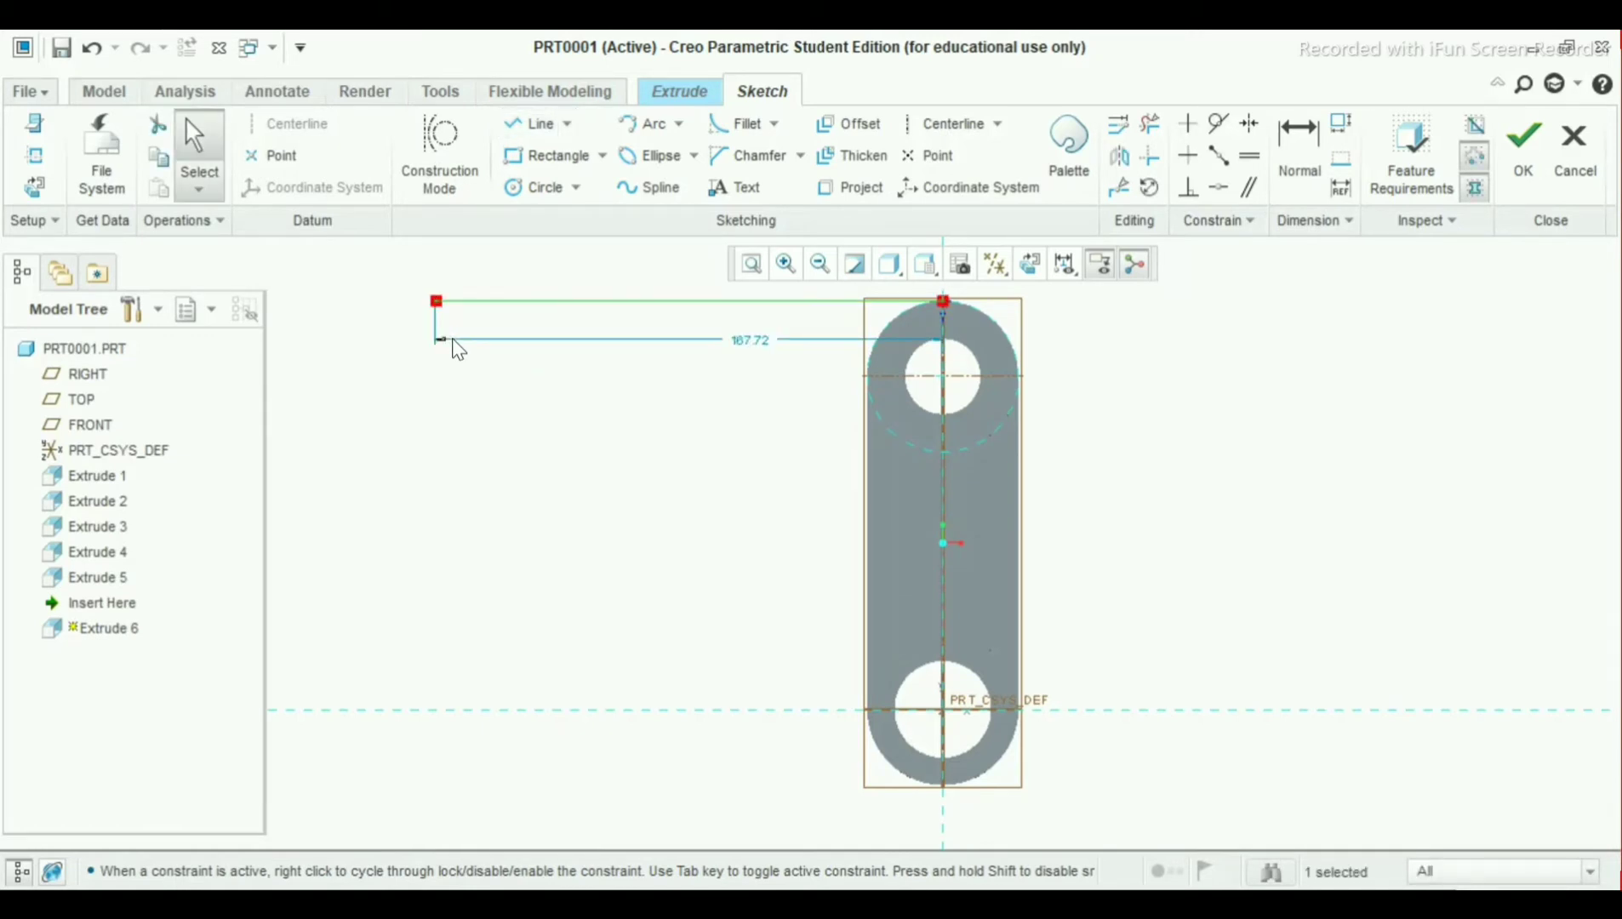
pyautogui.doubleClick(749, 342)
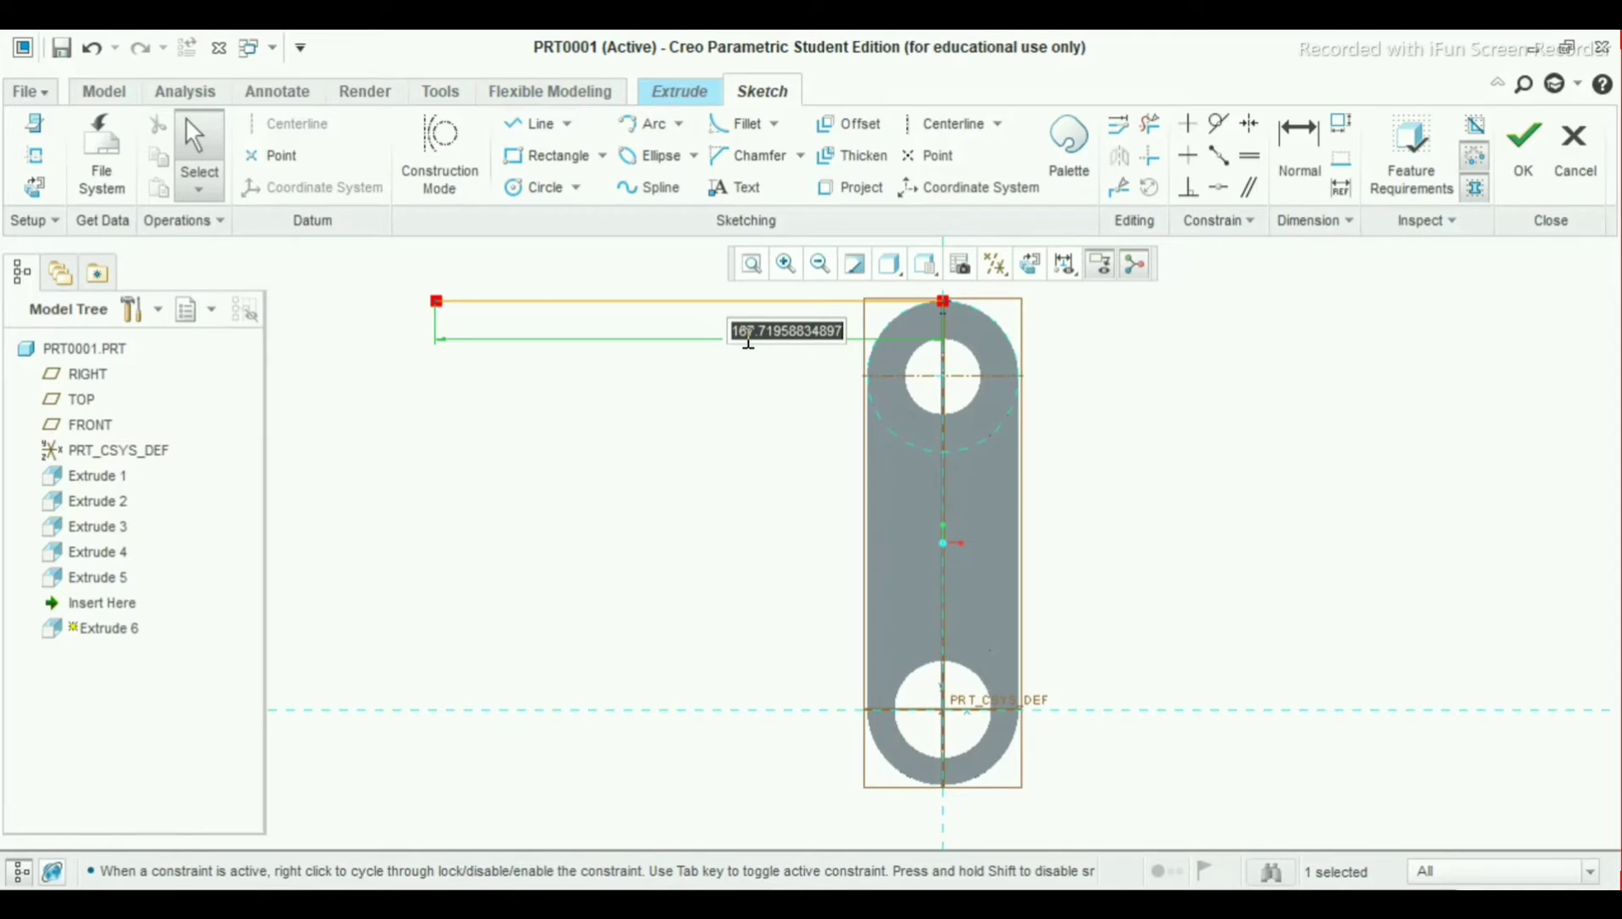
pyautogui.write('85')
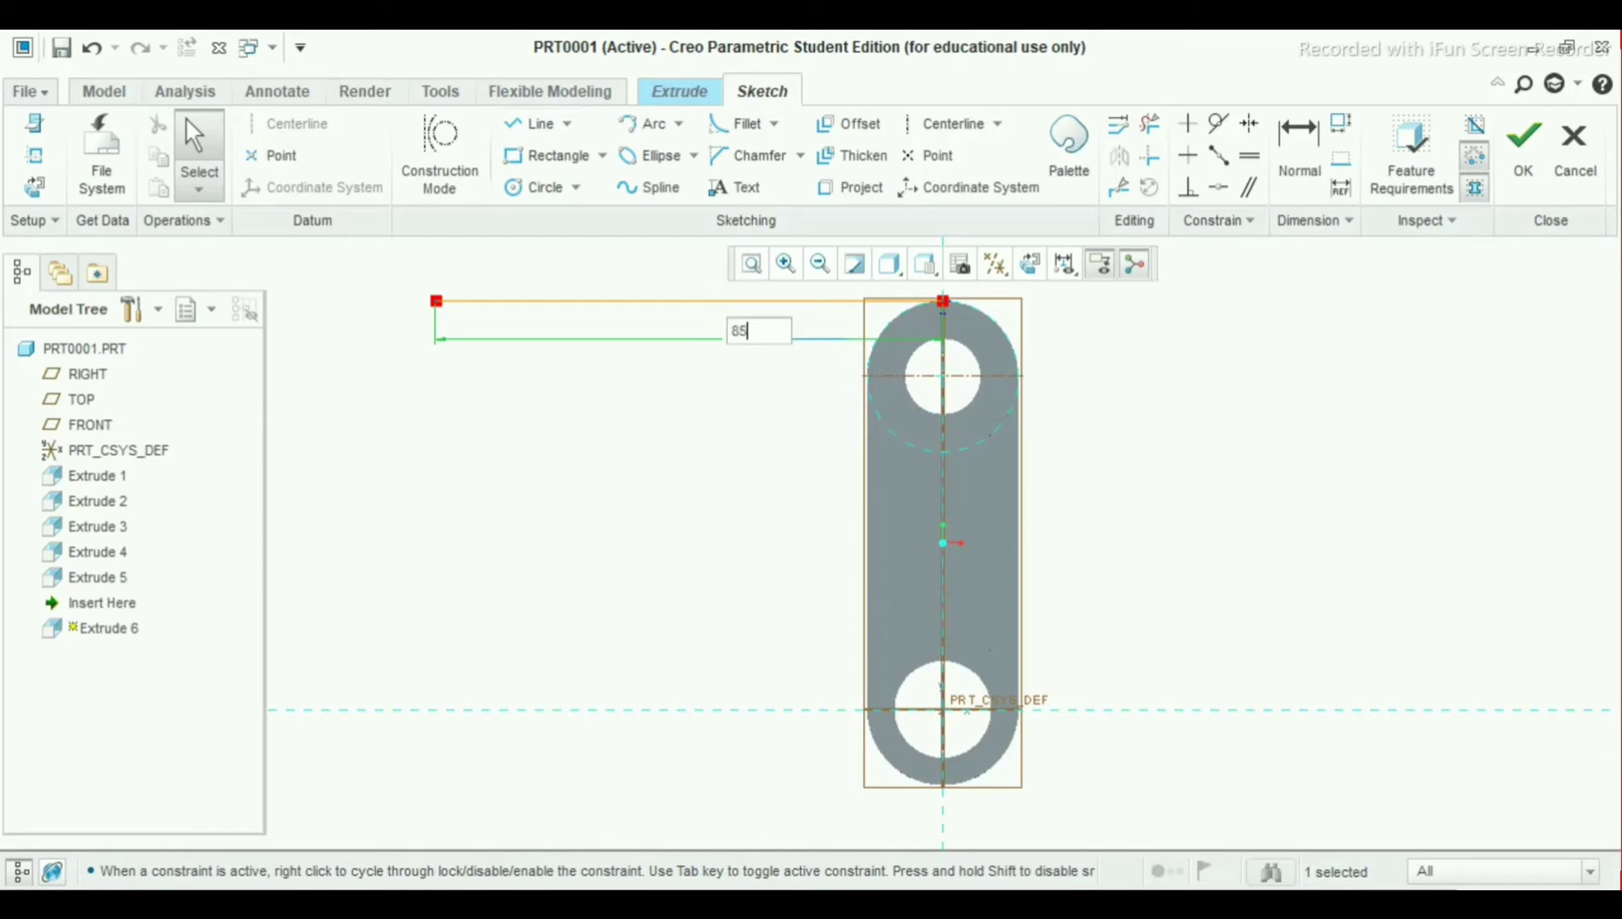
pyautogui.press('Return')
pyautogui.click(719, 451)
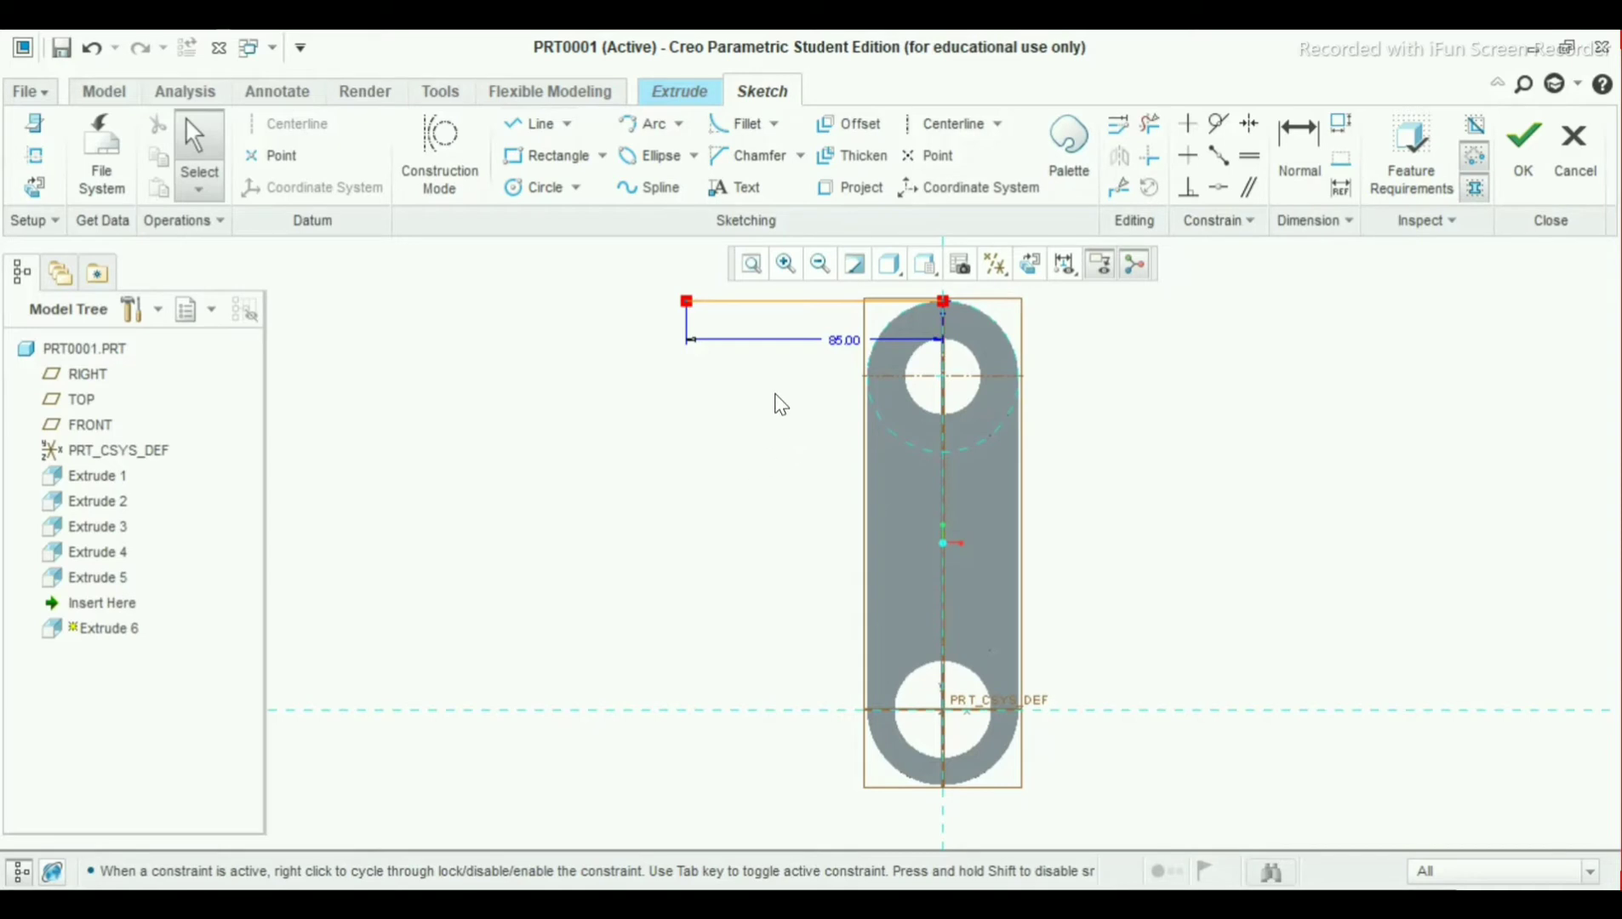
# Draw a circle below and beyond the line's free end and set its diameter to 36 mm
pyautogui.moveTo(859, 344)
pyautogui.mouseDown(button='middle')
pyautogui.moveTo(820, 387)
pyautogui.moveTo(801, 377)
pyautogui.moveTo(850, 381)
pyautogui.mouseUp(button='middle')
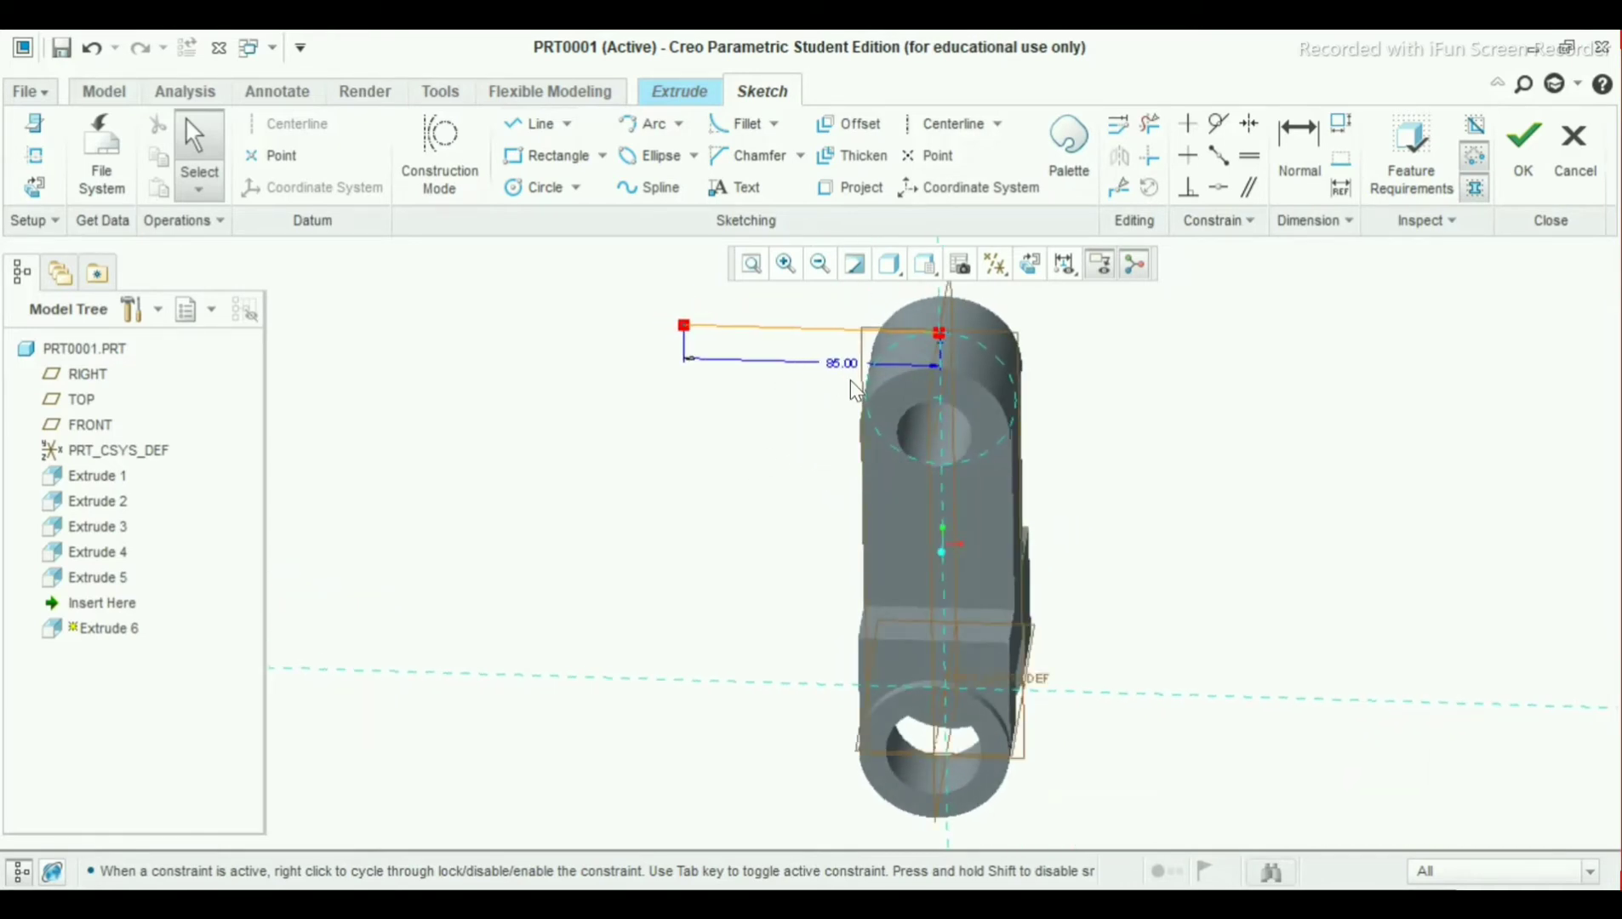
pyautogui.click(544, 188)
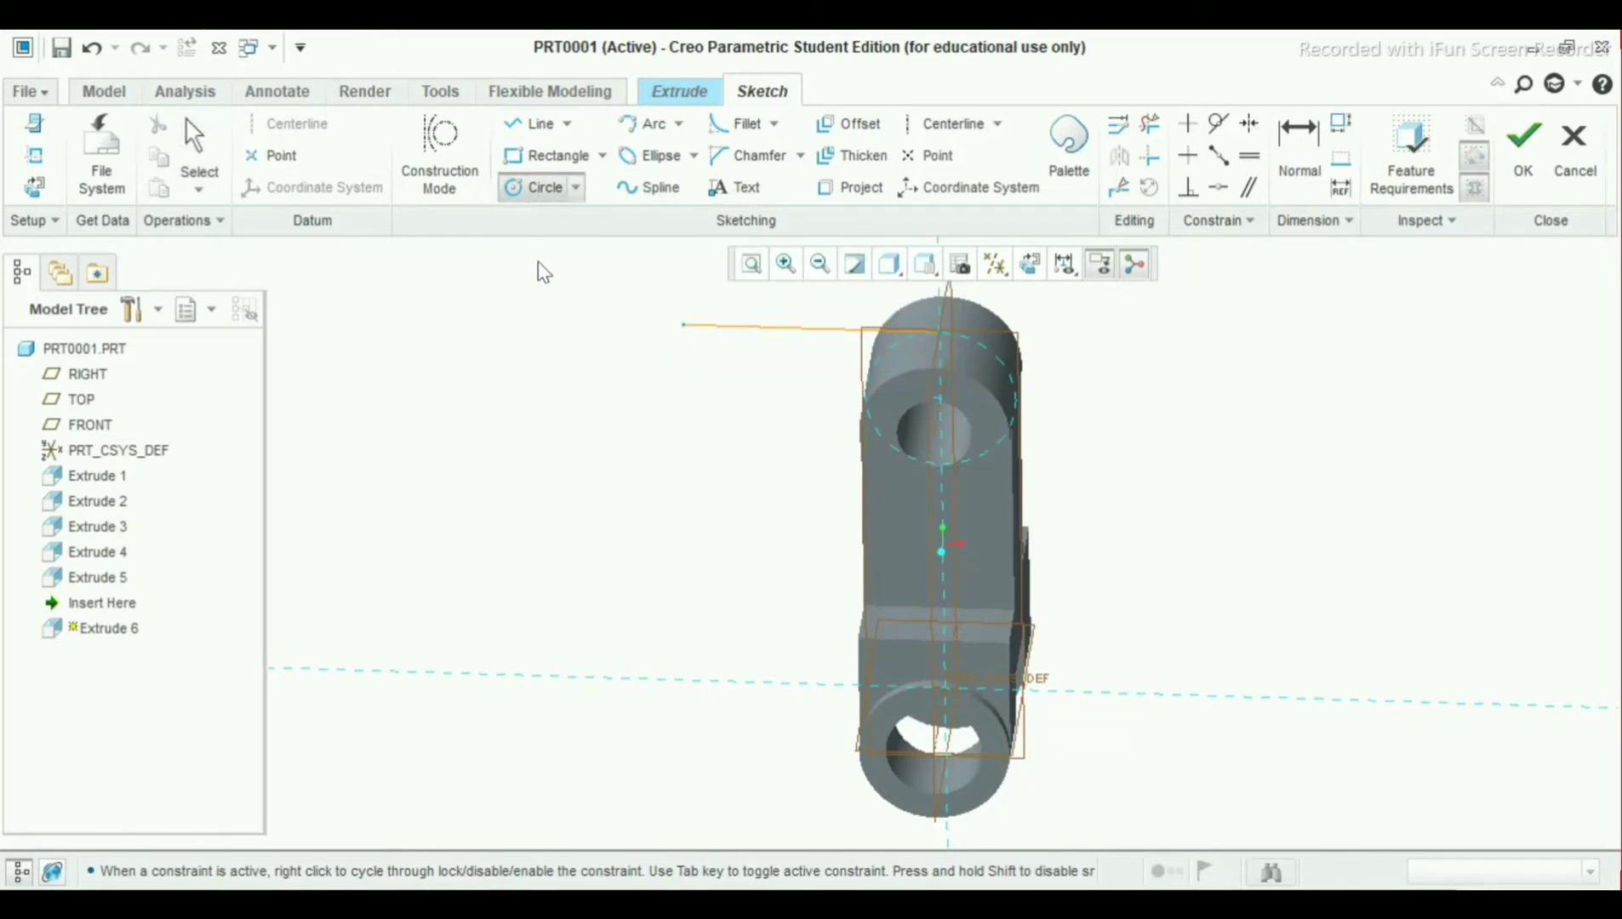
pyautogui.click(621, 408)
pyautogui.click(639, 477)
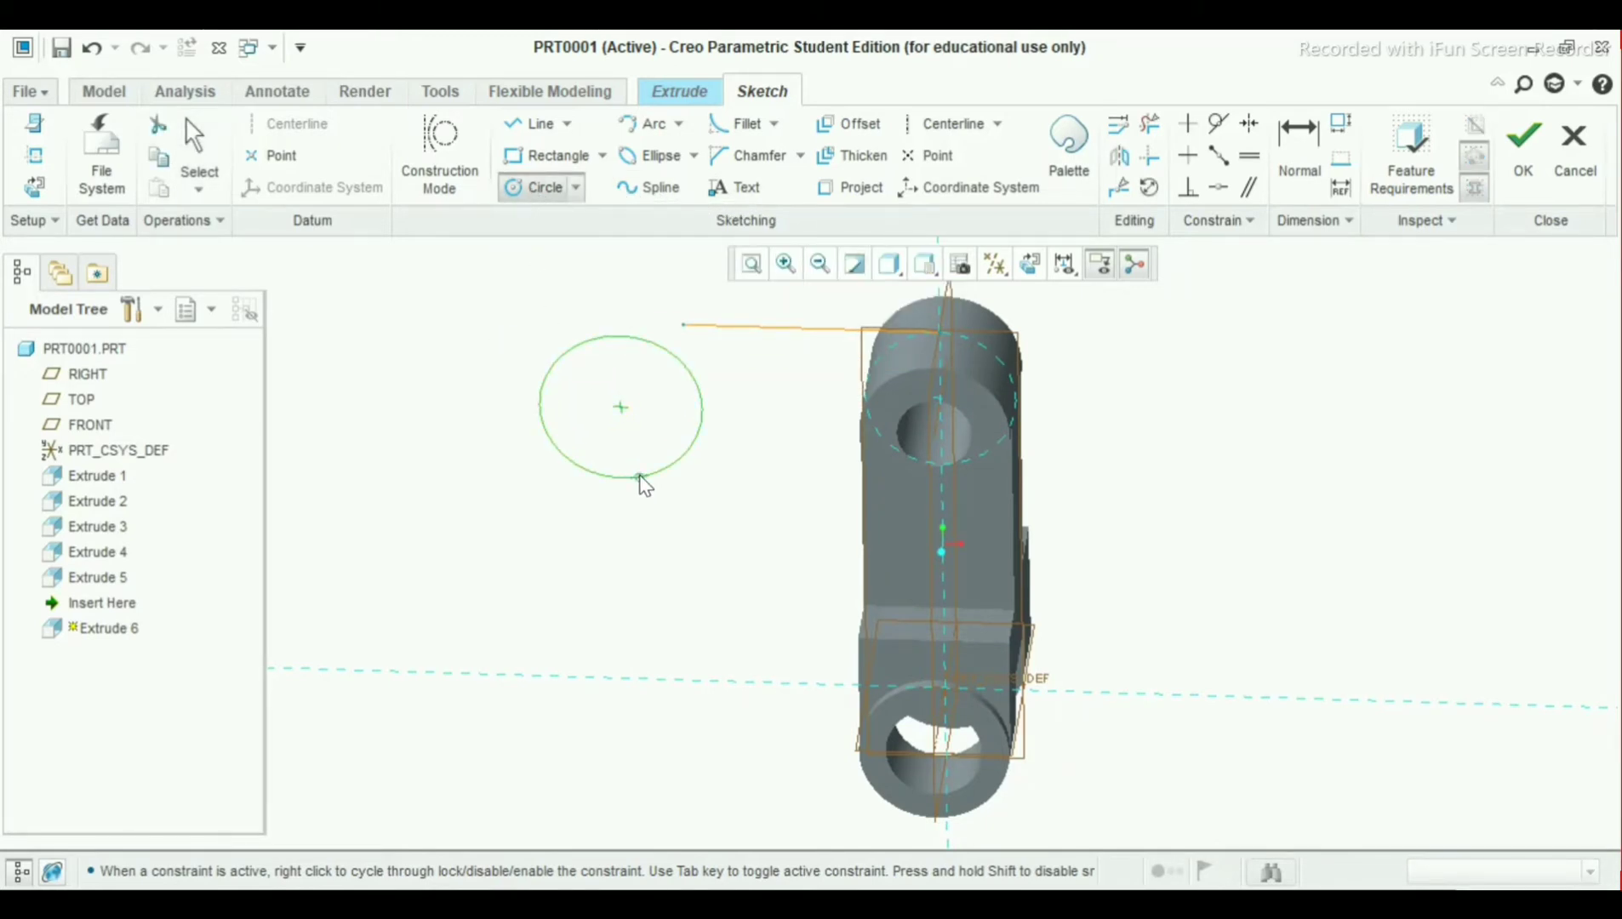
pyautogui.middleClick(694, 448)
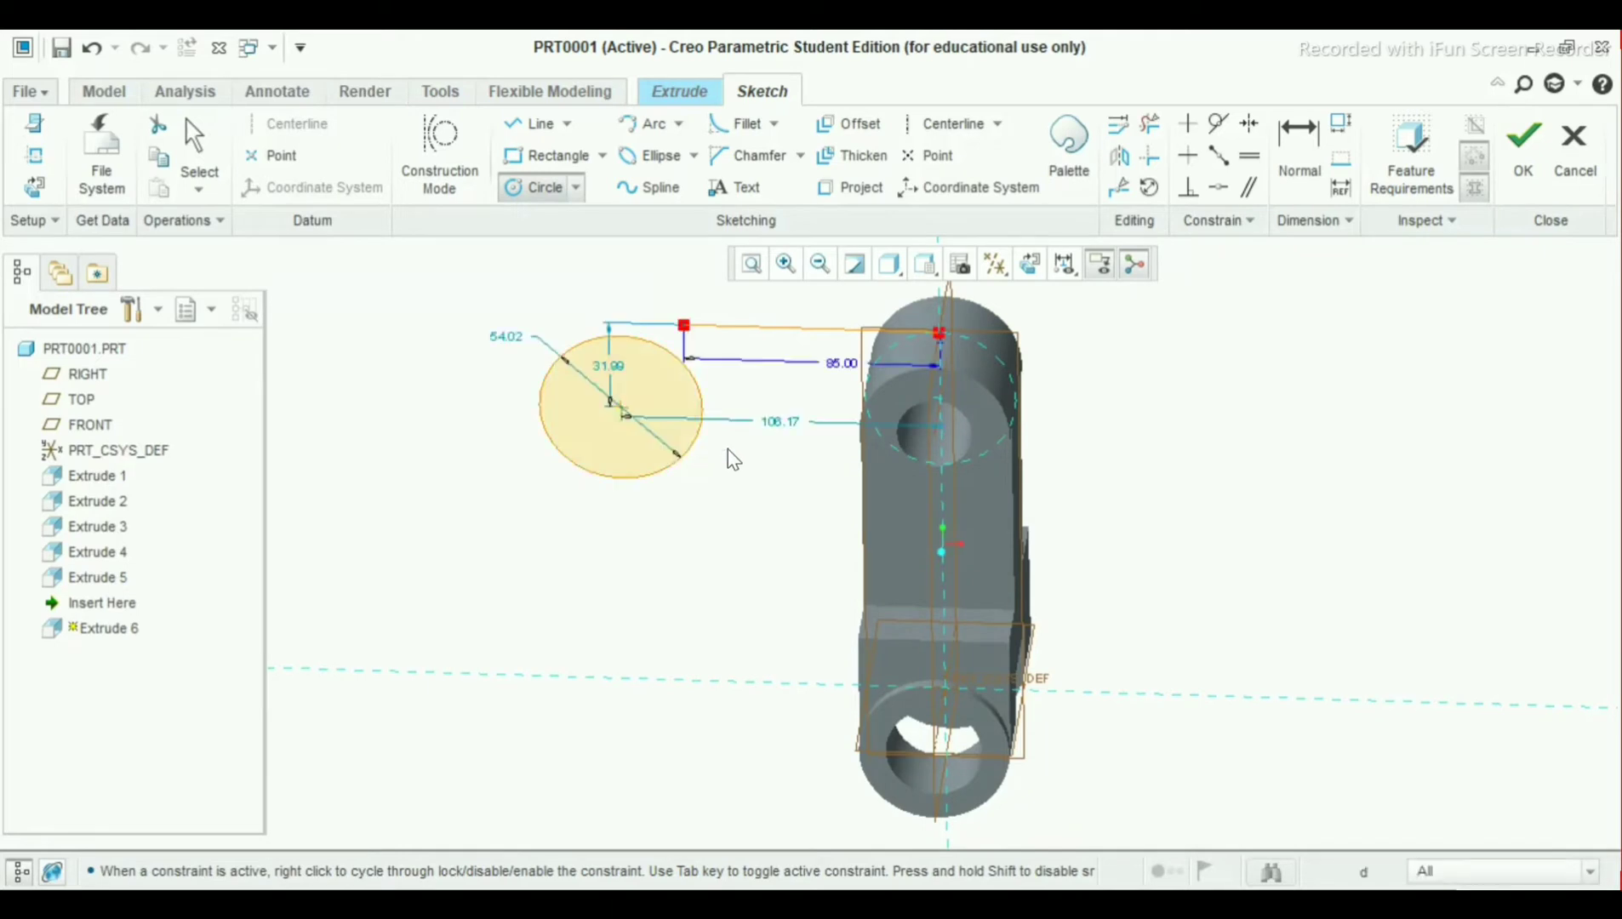
pyautogui.doubleClick(509, 338)
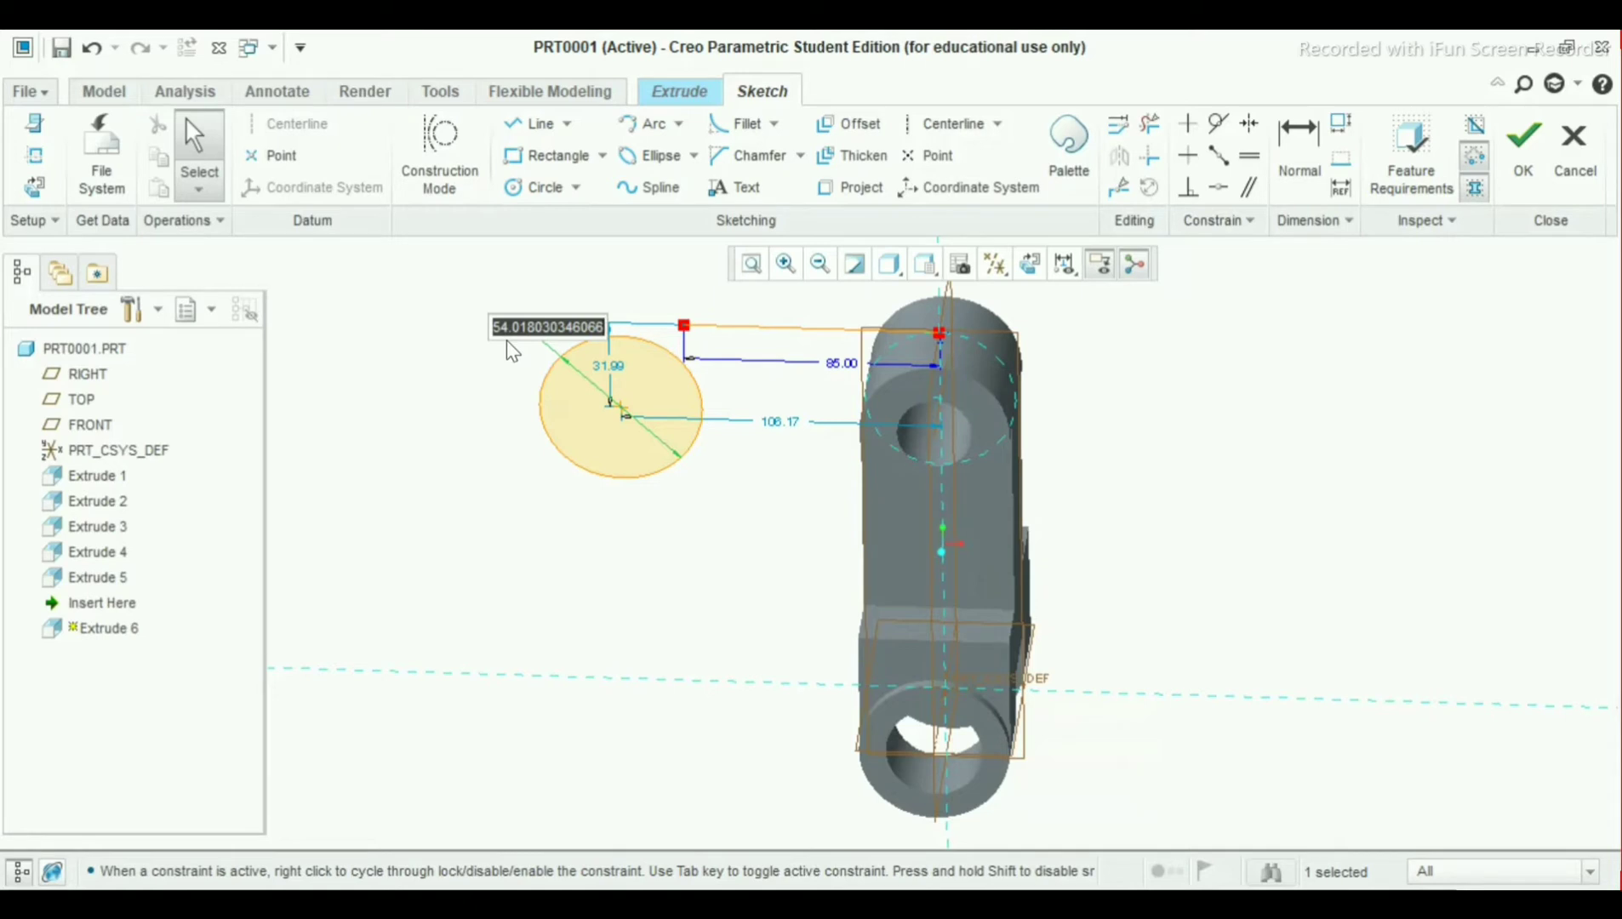
pyautogui.write('36')
pyautogui.press('Return')
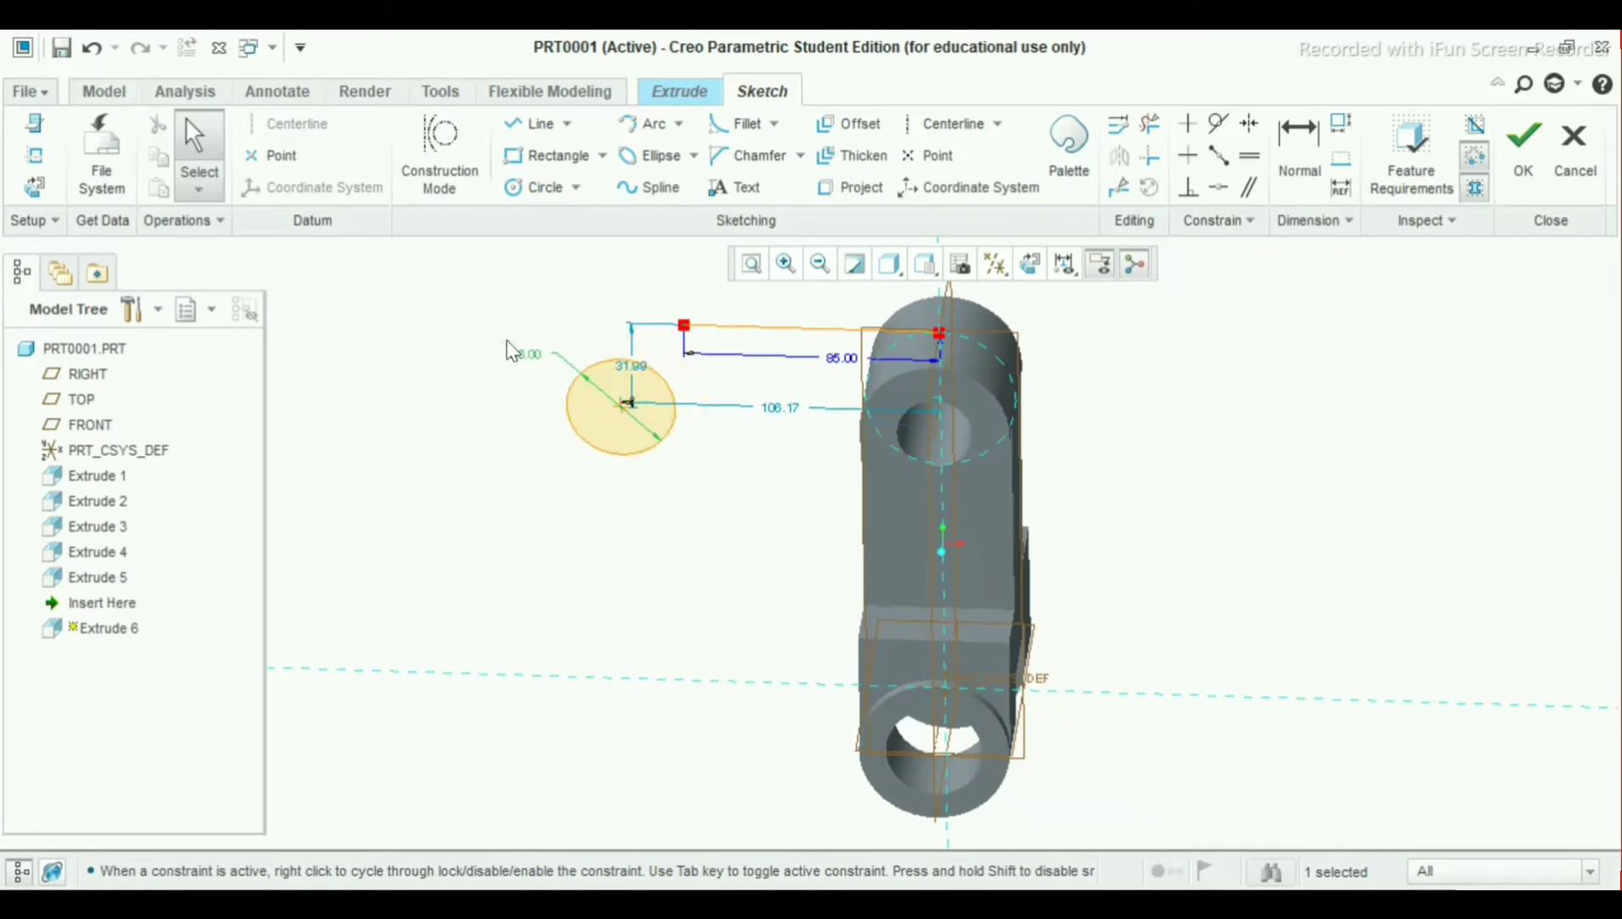
pyautogui.click(537, 412)
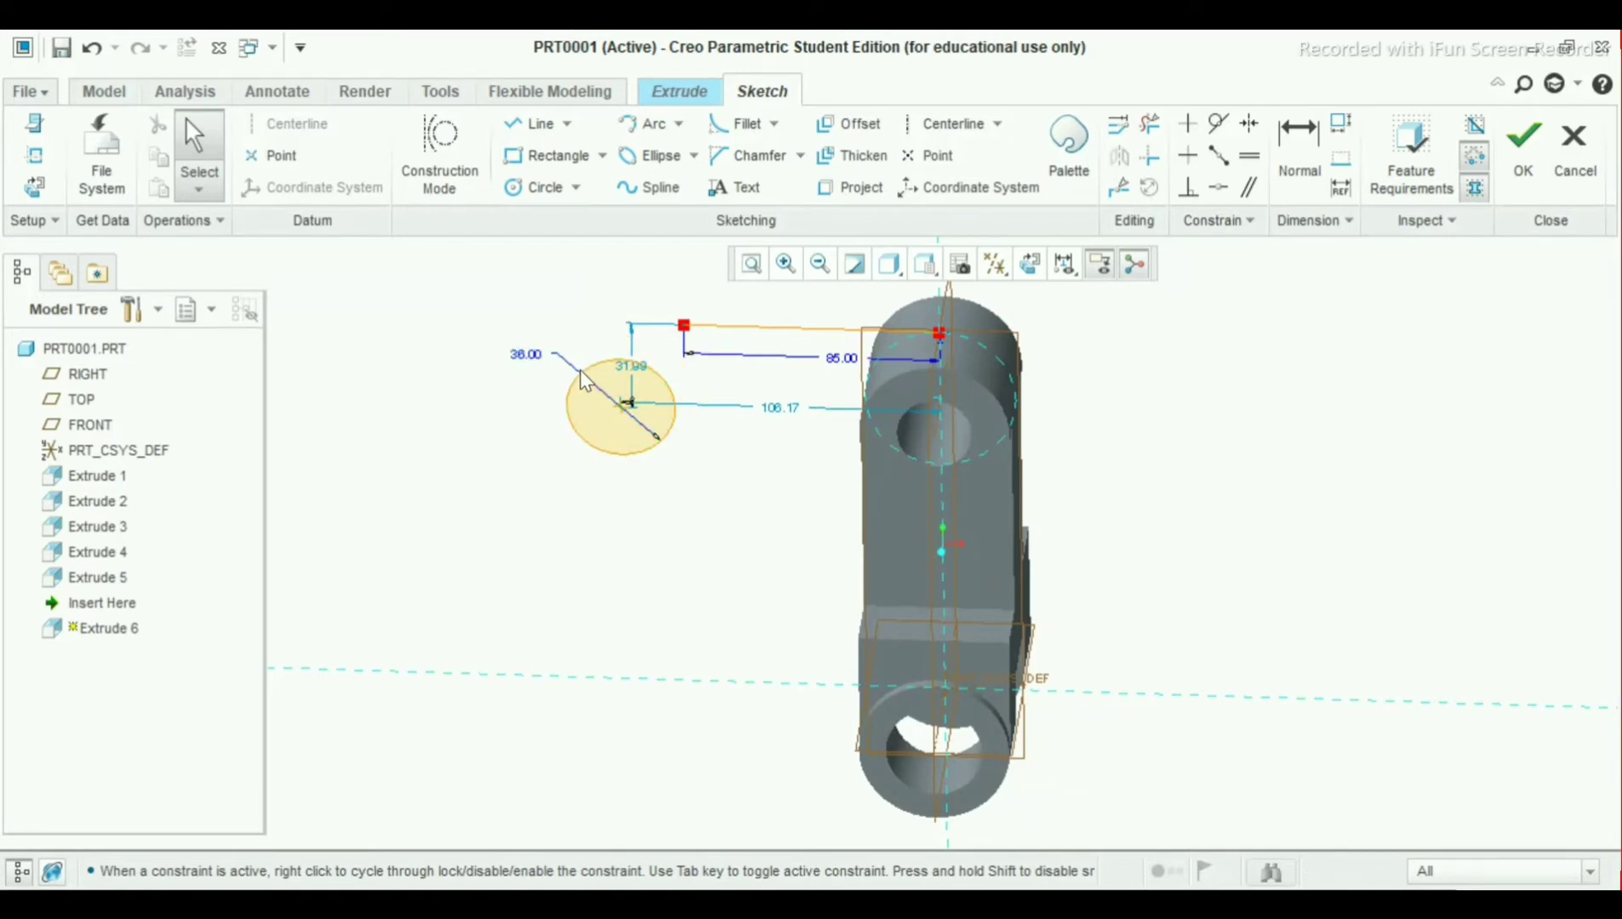
# Draw a smaller circle concentric with the 36 mm circle and set its diameter to 15 mm
pyautogui.click(529, 187)
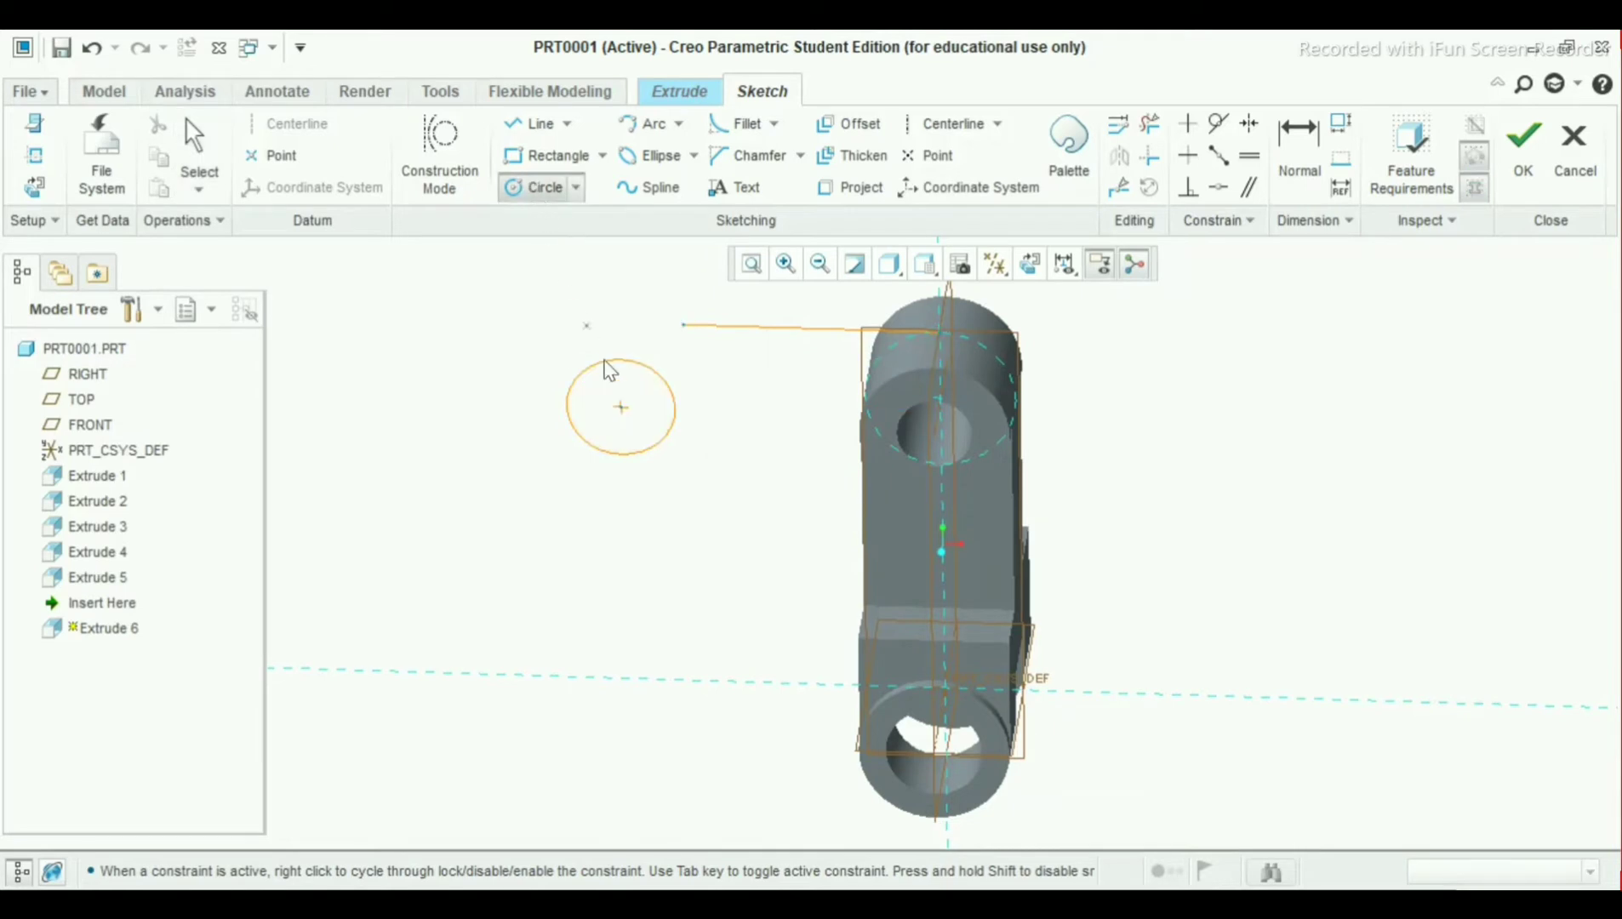
pyautogui.click(621, 408)
pyautogui.click(624, 434)
pyautogui.middleClick(619, 532)
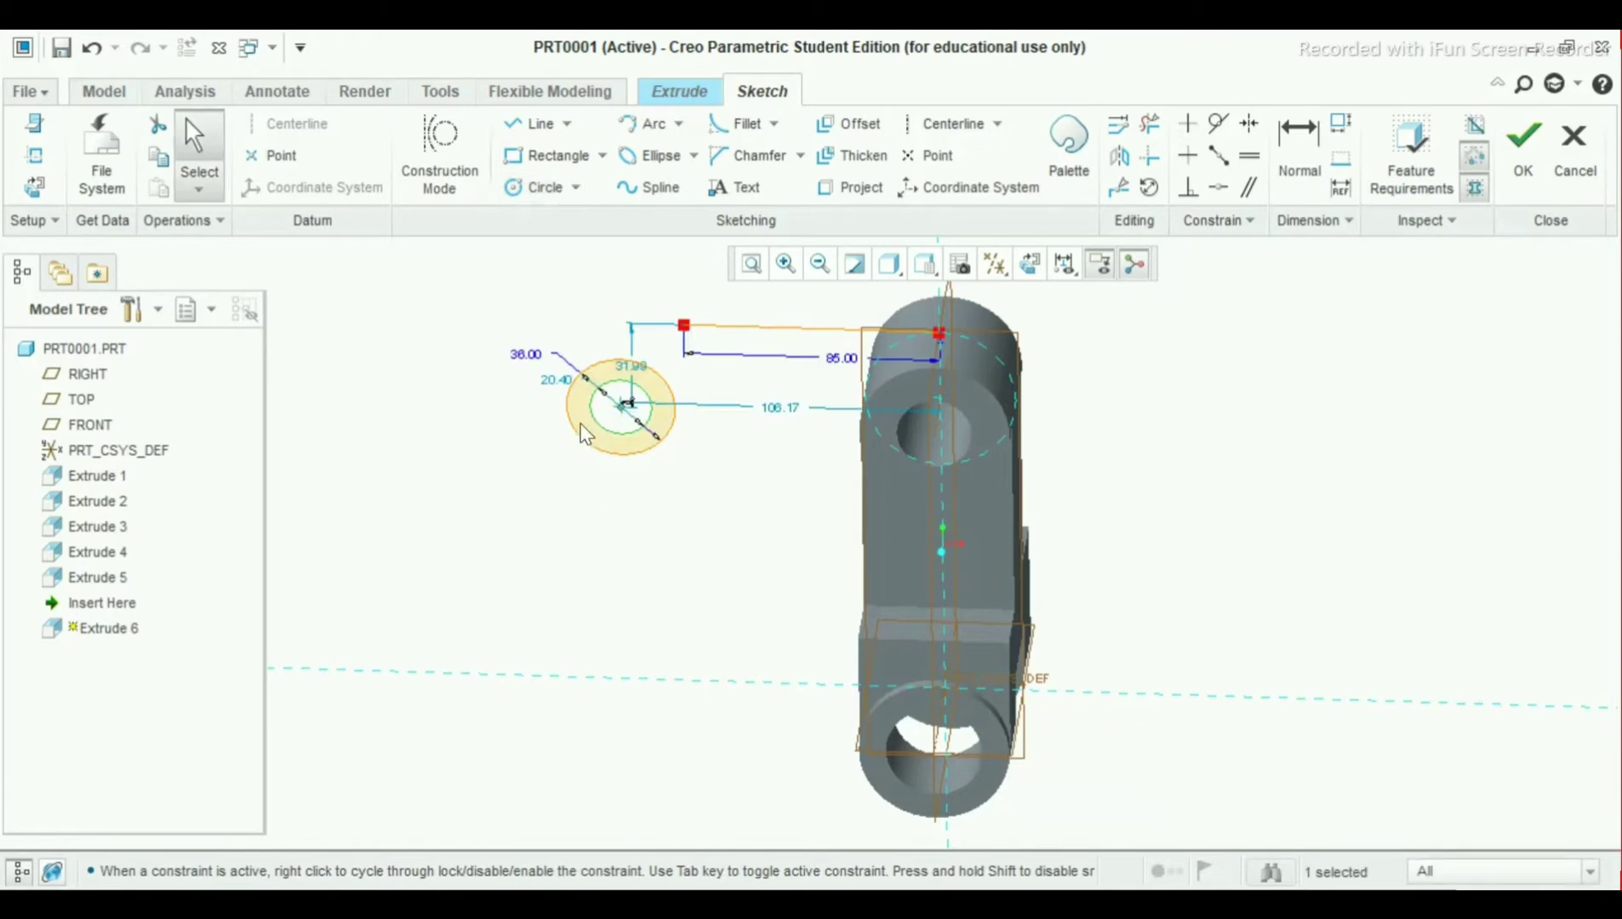
pyautogui.moveTo(549, 421); pyautogui.dragTo(536, 492)
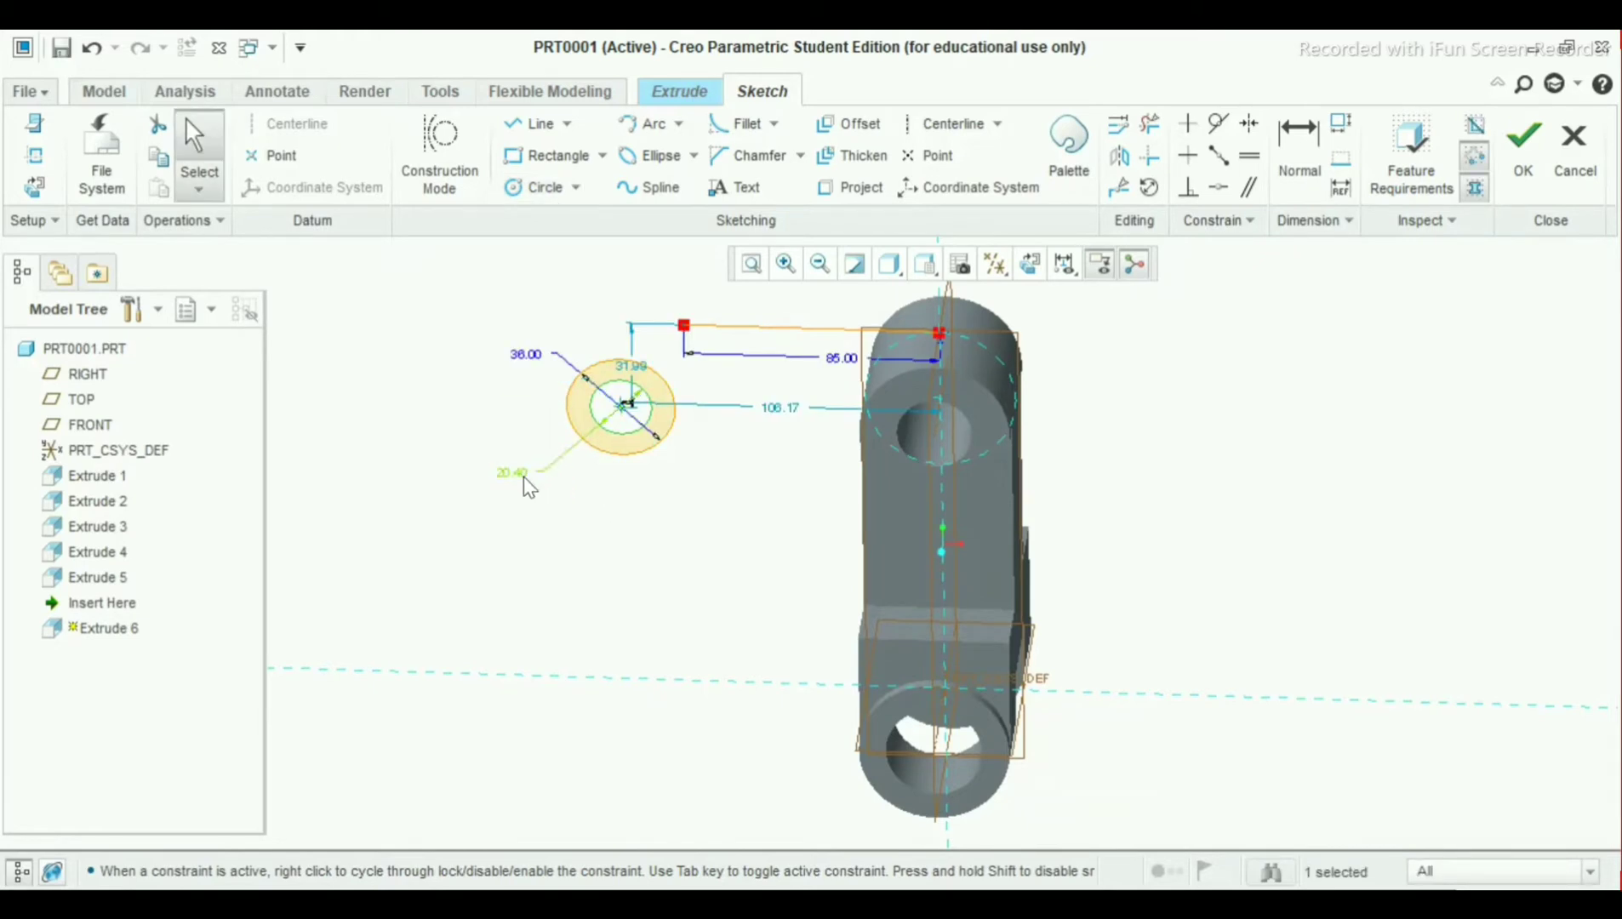
pyautogui.doubleClick(524, 476)
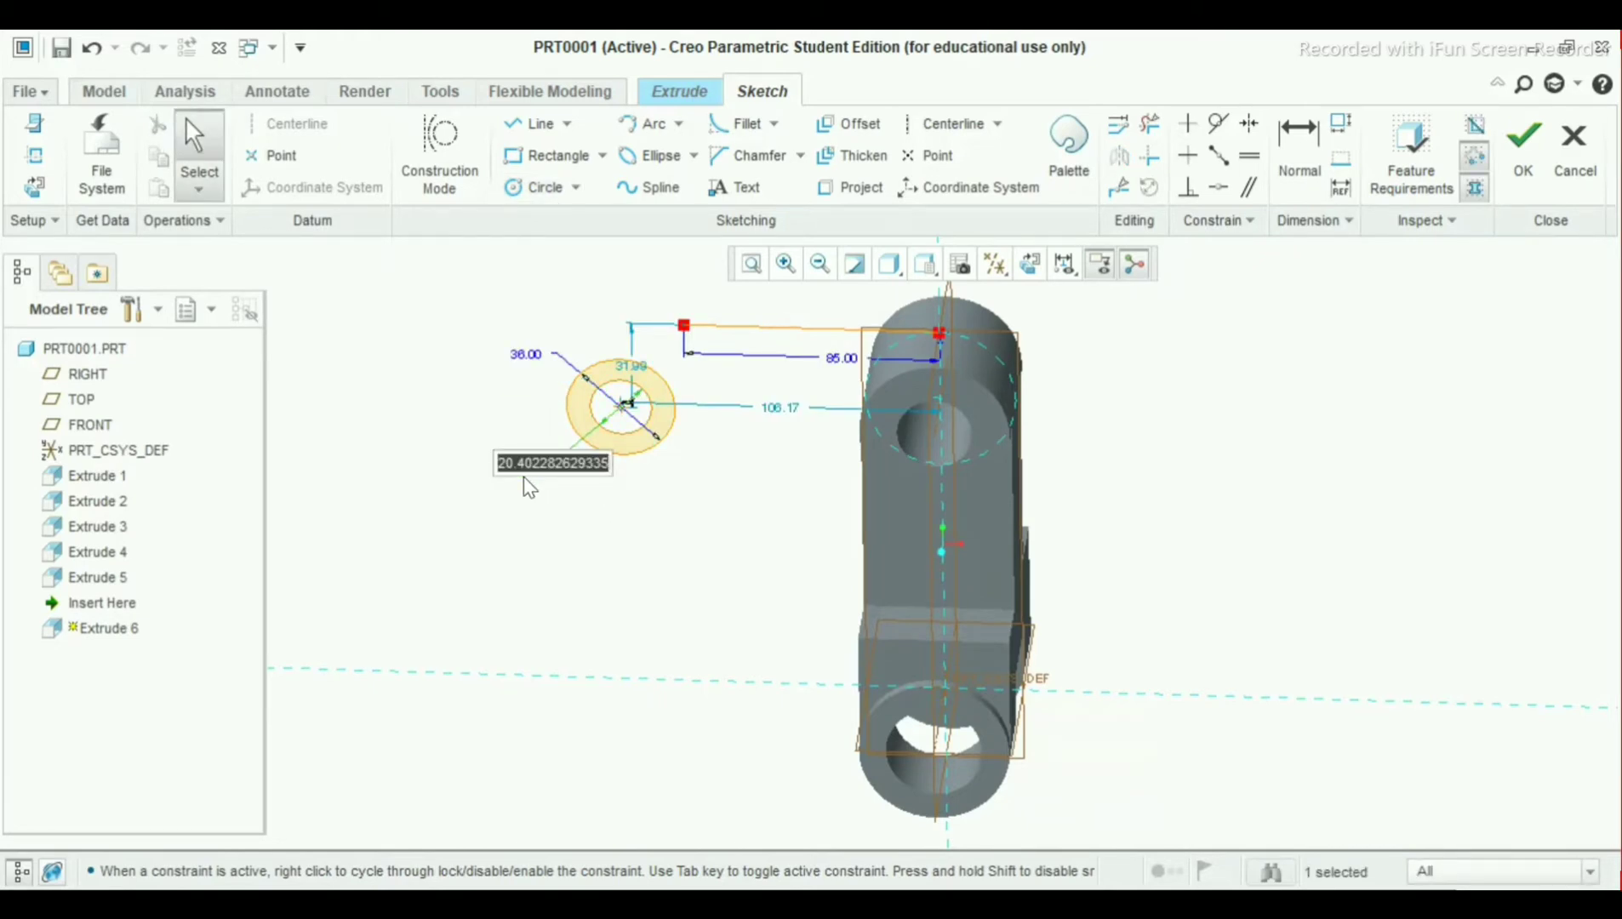
pyautogui.write('15')
pyautogui.press('Return')
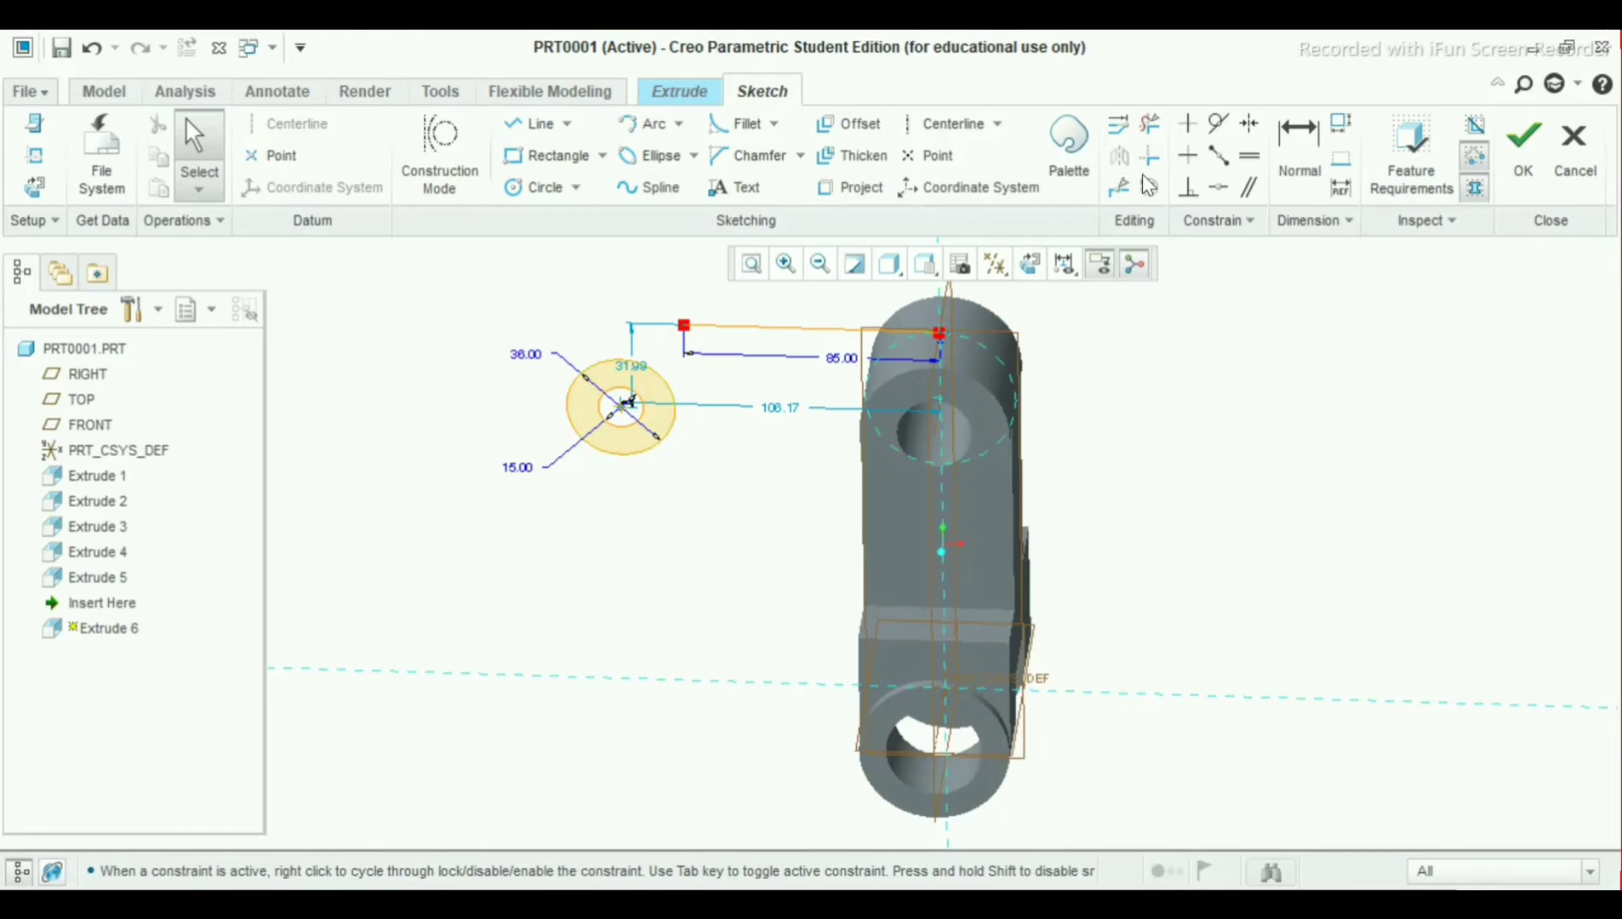
# Make the 36 mm circle tangent to the 85 mm horizontal line
pyautogui.click(1220, 126)
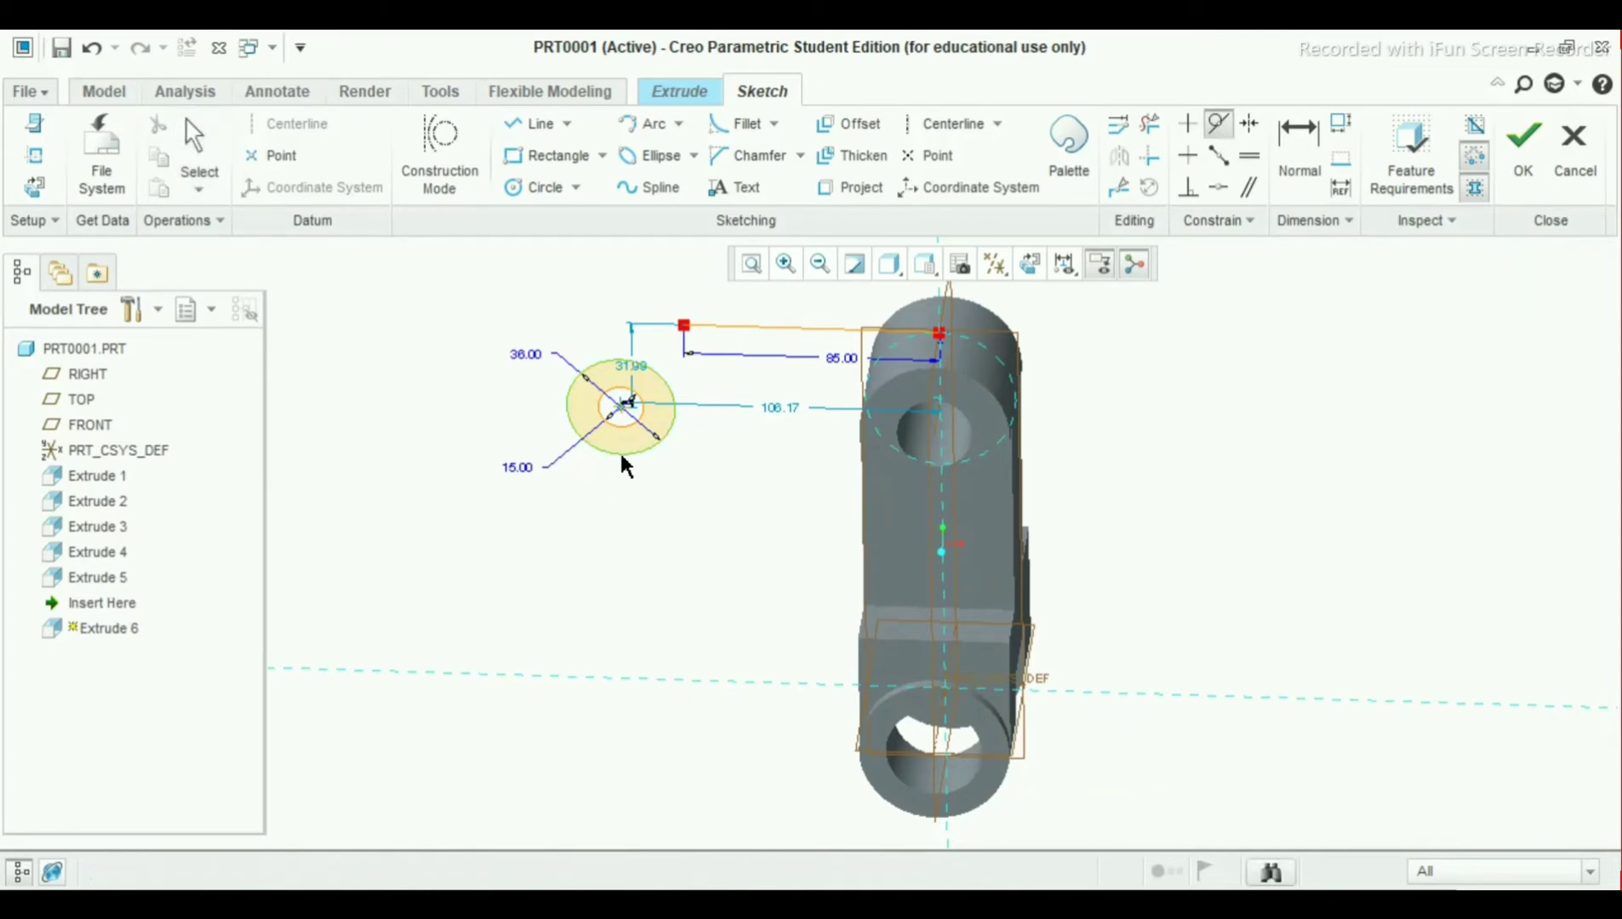
pyautogui.click(714, 330)
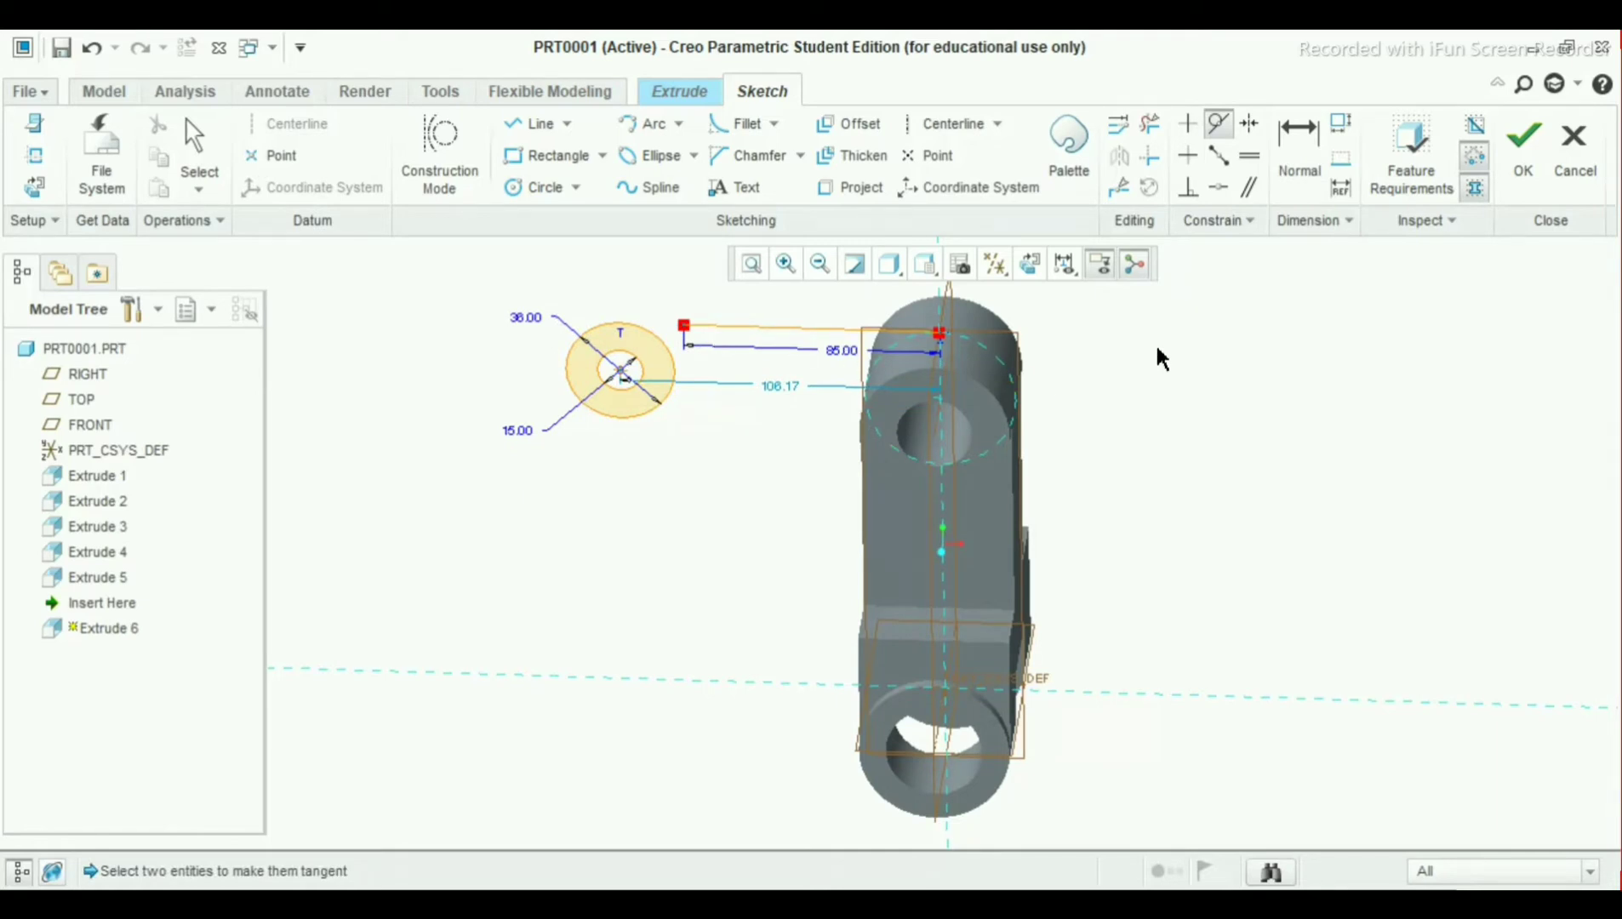
pyautogui.middleClick(1158, 380)
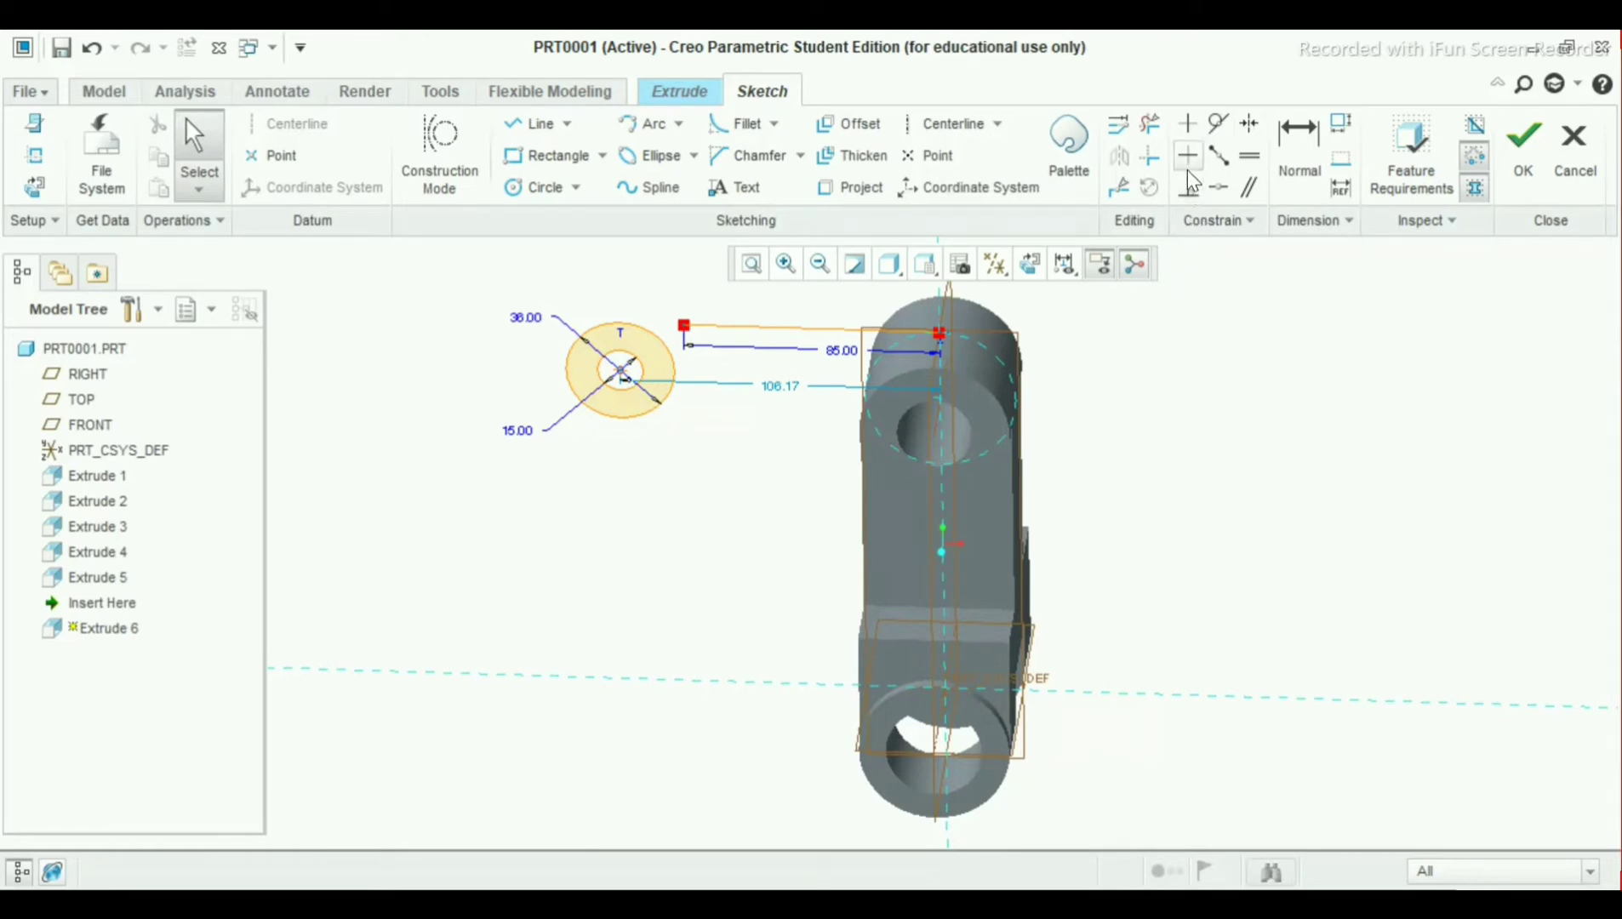
# Align the circles' centre vertically with the free end of the 85 mm line
pyautogui.click(1187, 126)
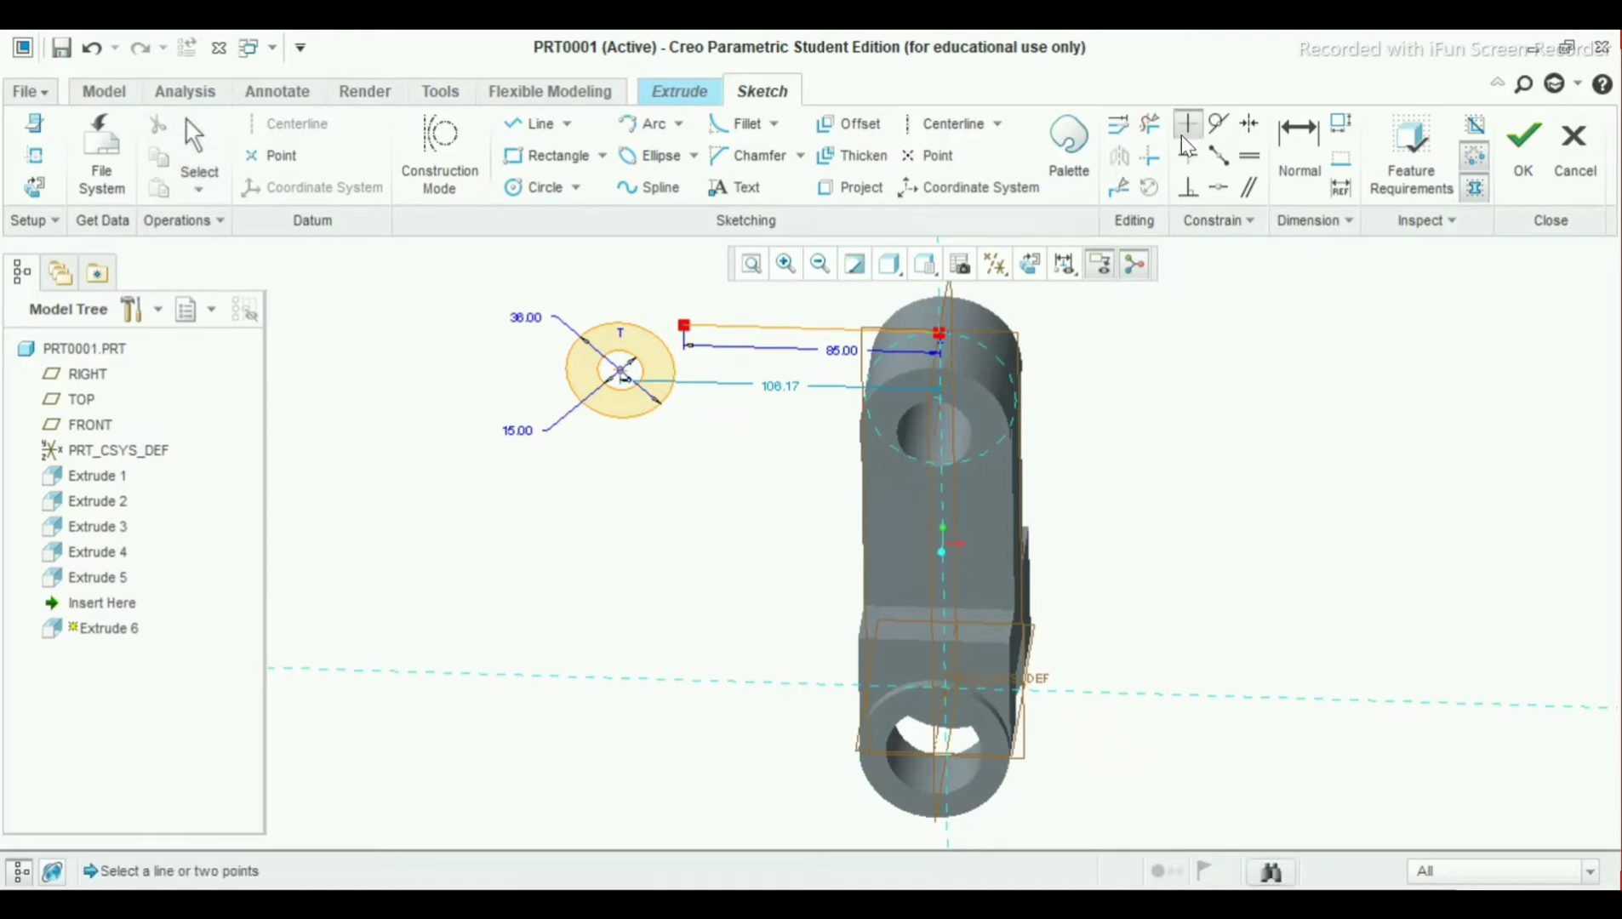
pyautogui.click(619, 372)
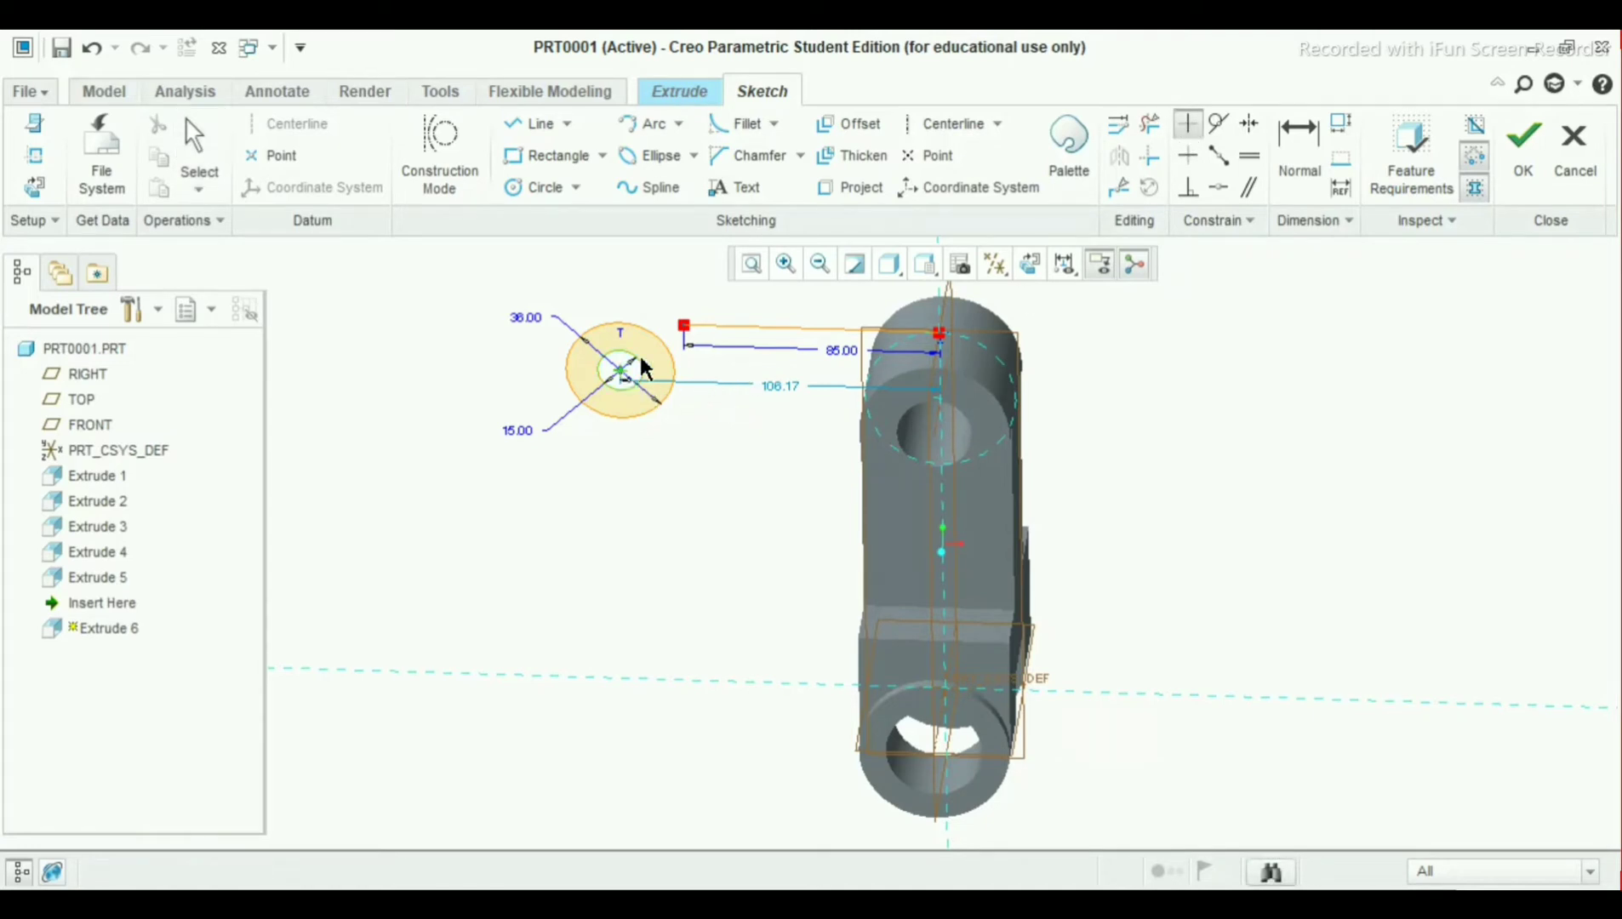
pyautogui.click(684, 329)
pyautogui.click(684, 331)
pyautogui.middleClick(791, 446)
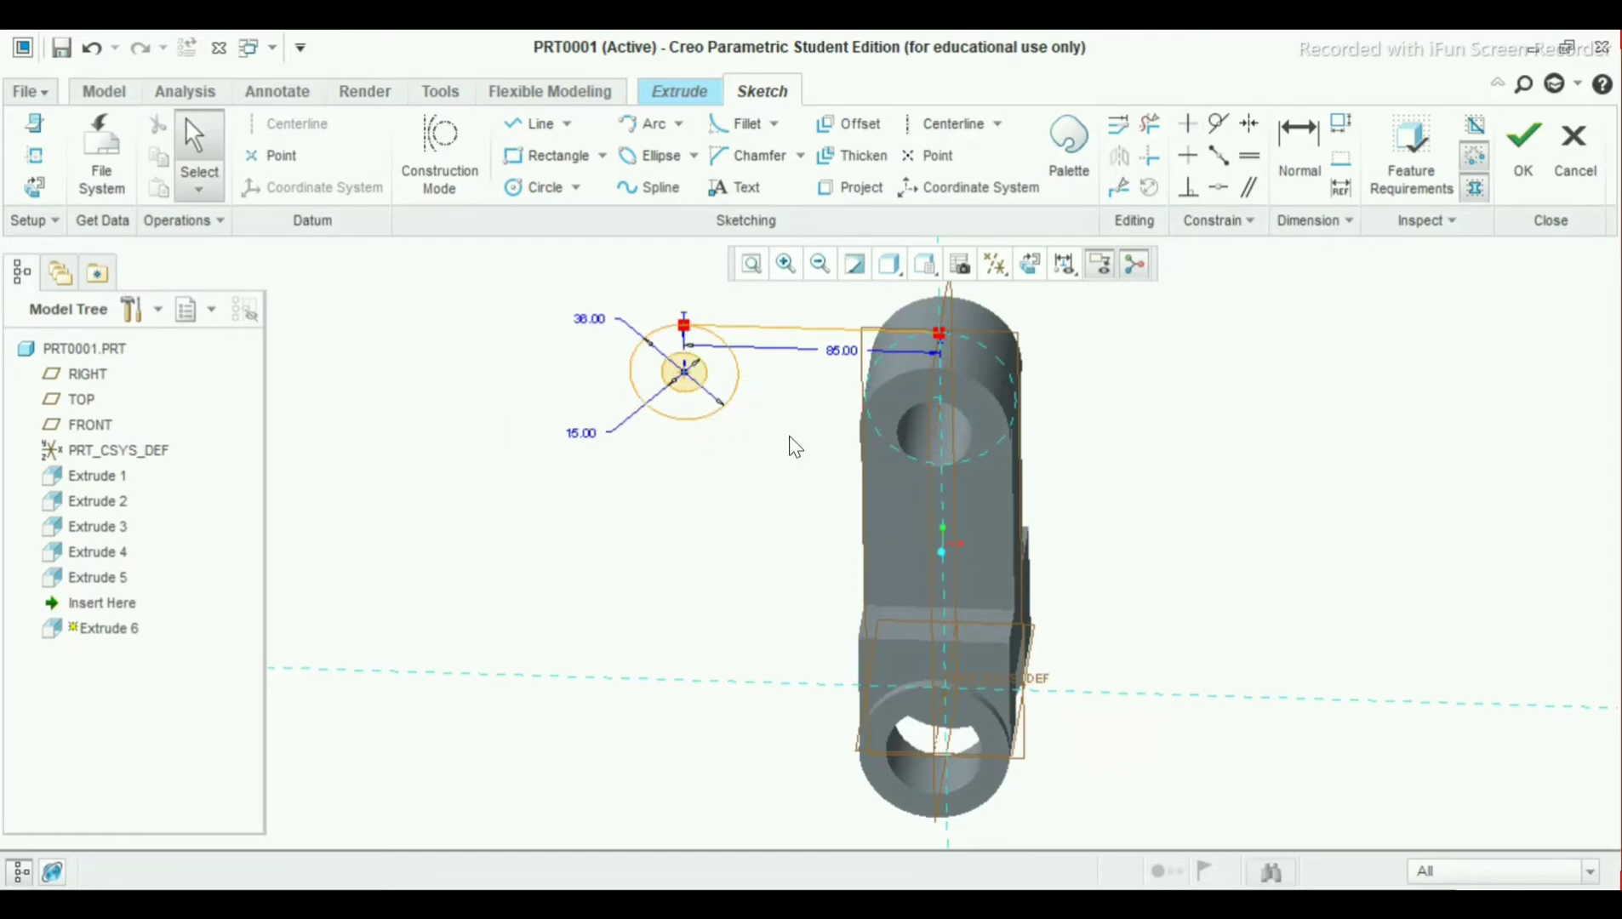
# Set the model display to Shading With Edges after trying Shading With Reflections
pyautogui.moveTo(792, 446); pyautogui.dragTo(797, 326, button='middle')
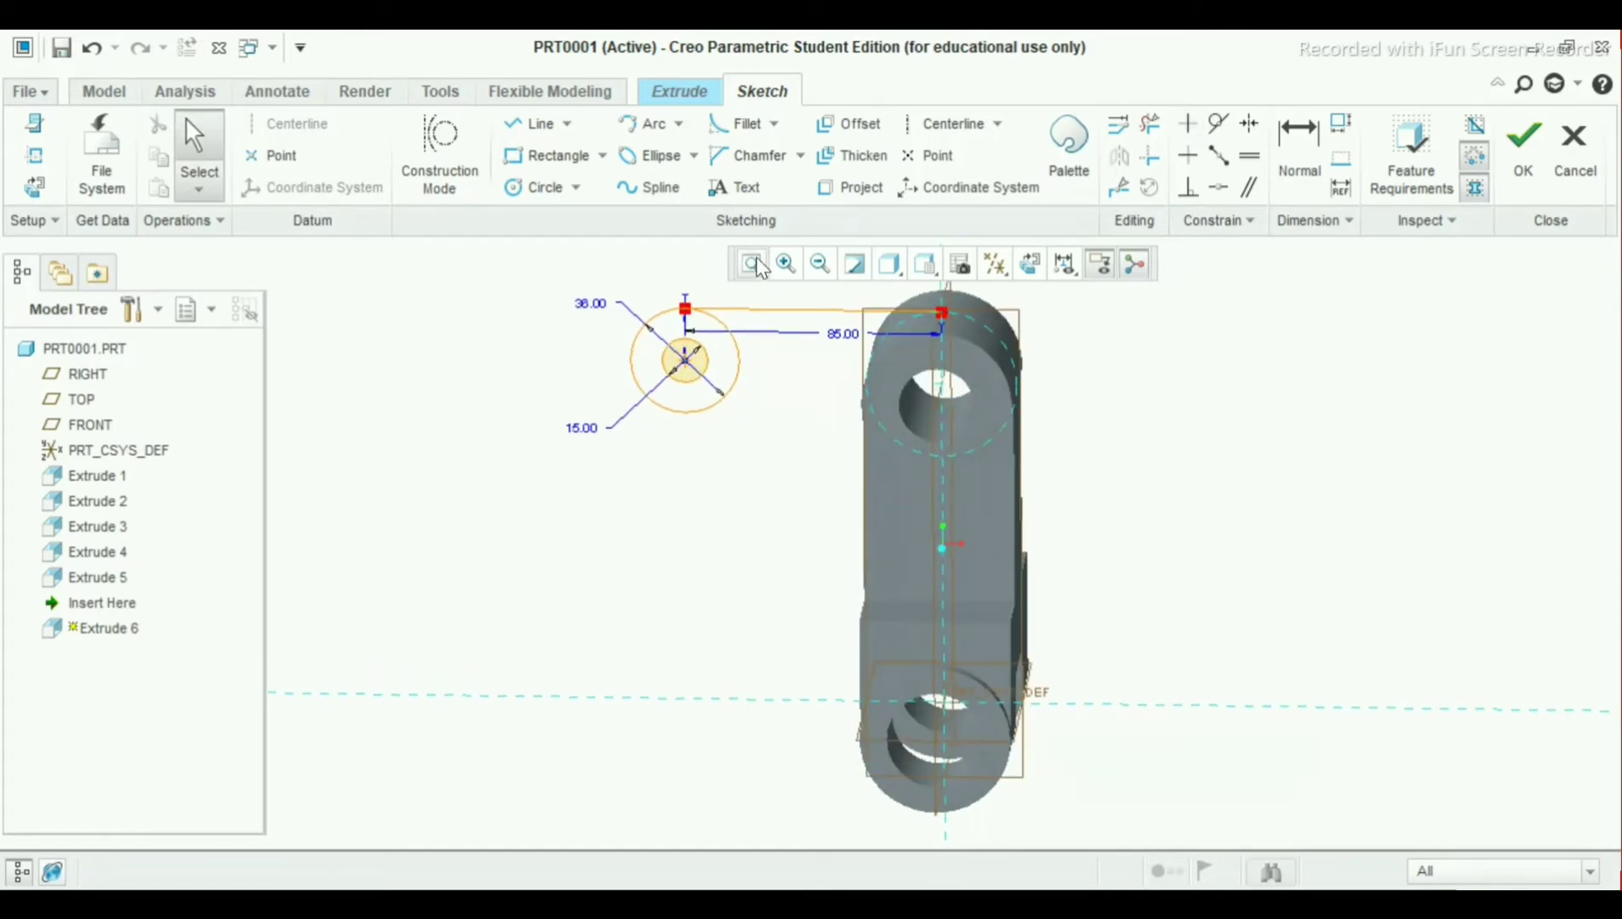
pyautogui.click(928, 263)
pyautogui.click(951, 305)
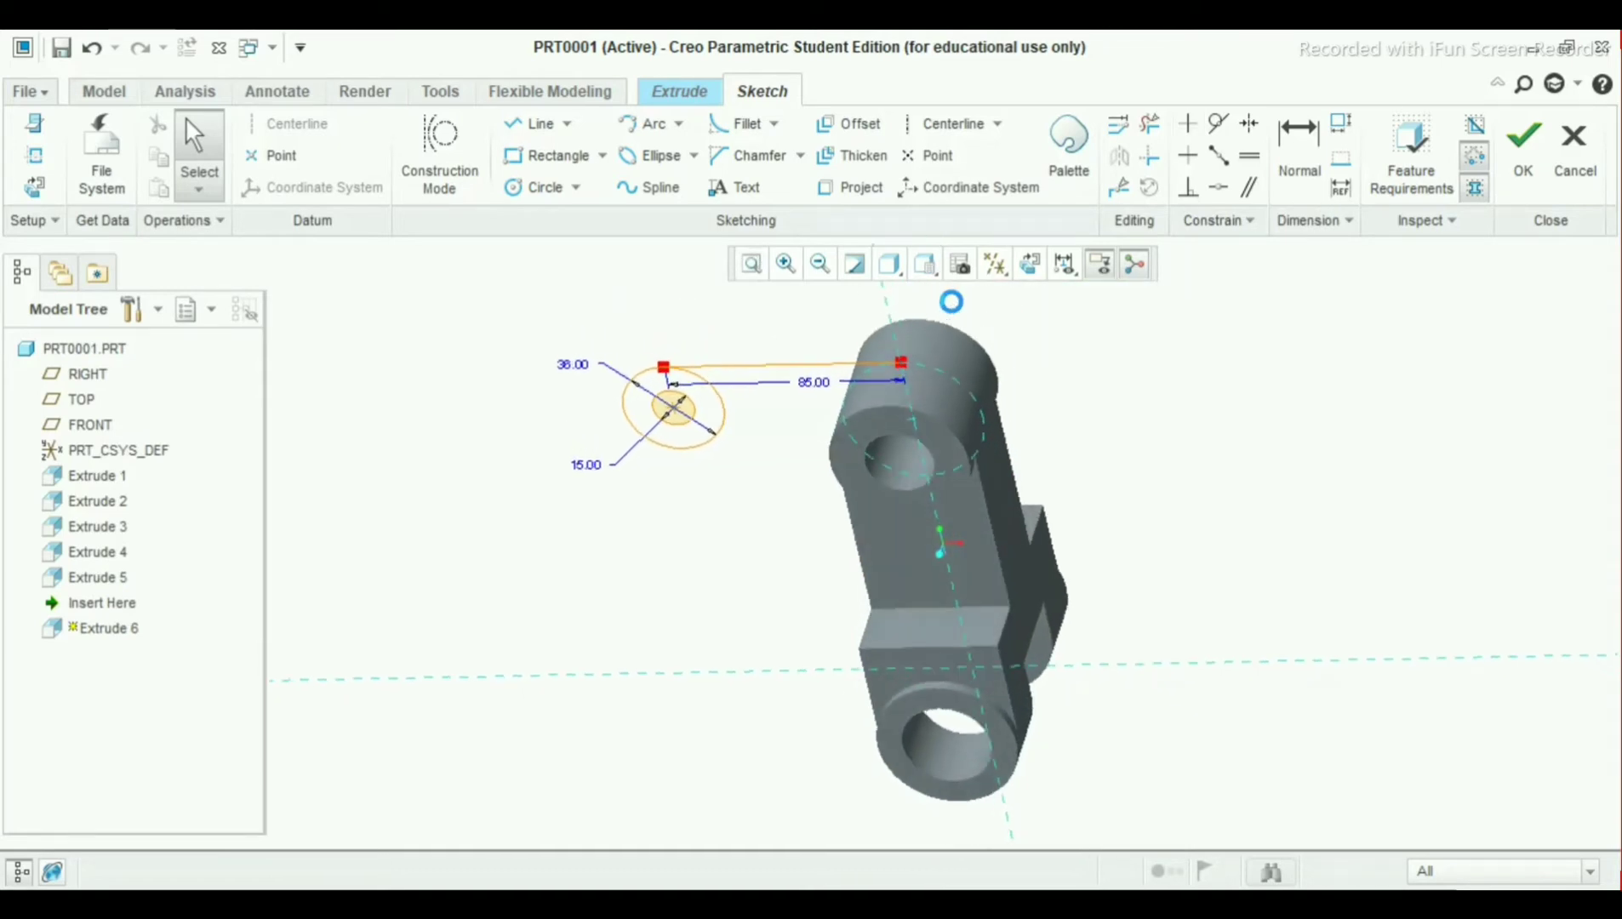
pyautogui.click(890, 263)
pyautogui.click(913, 295)
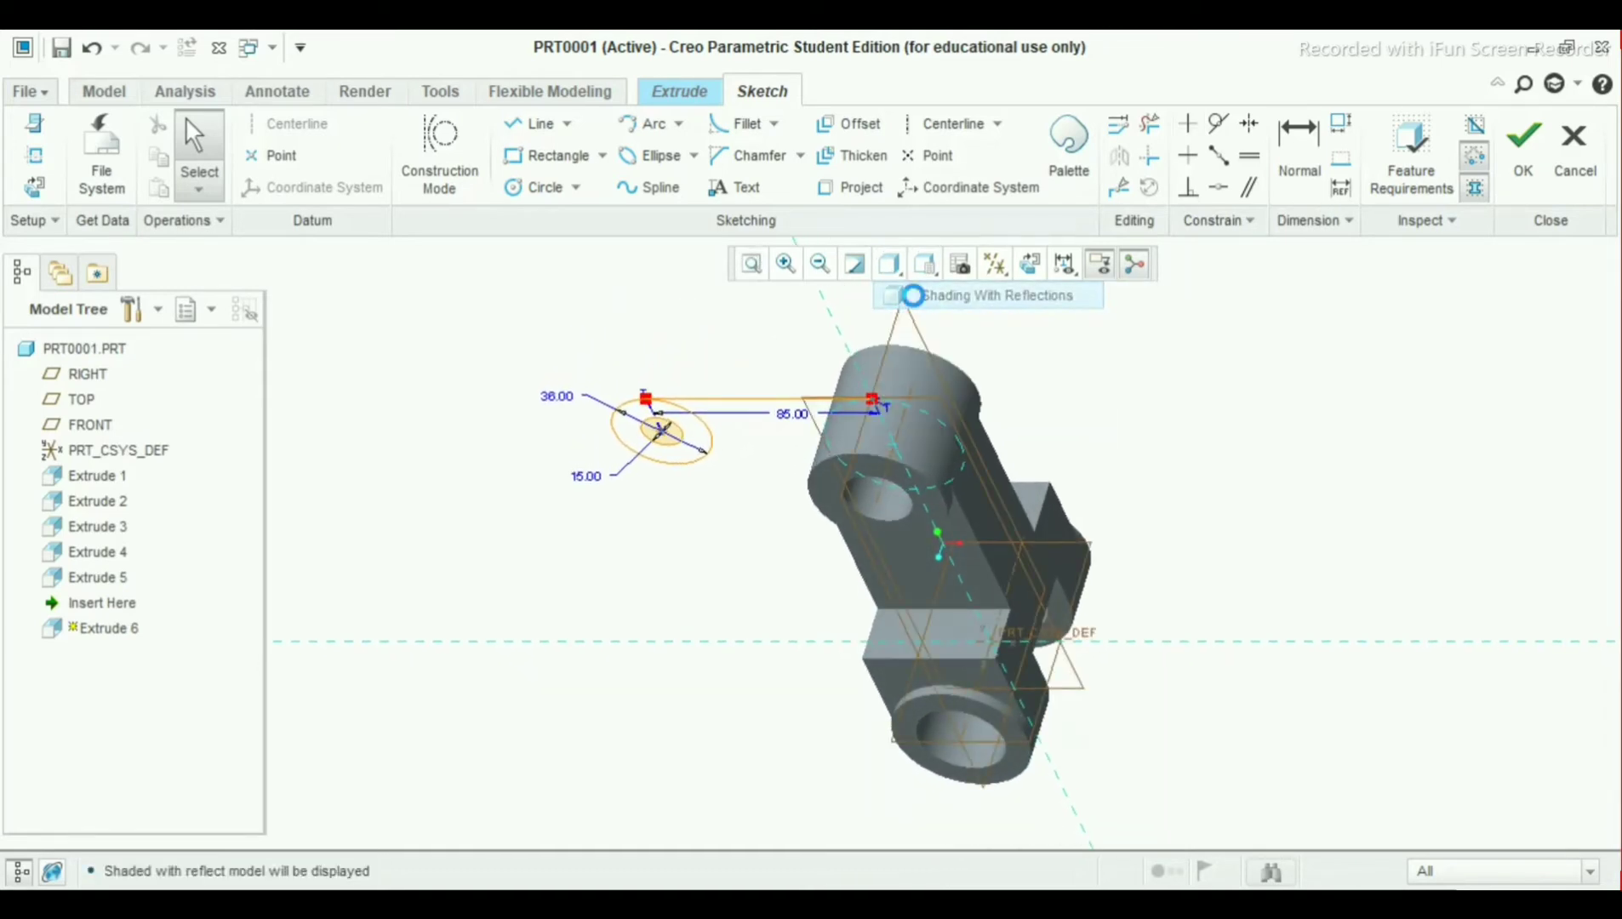
pyautogui.click(889, 263)
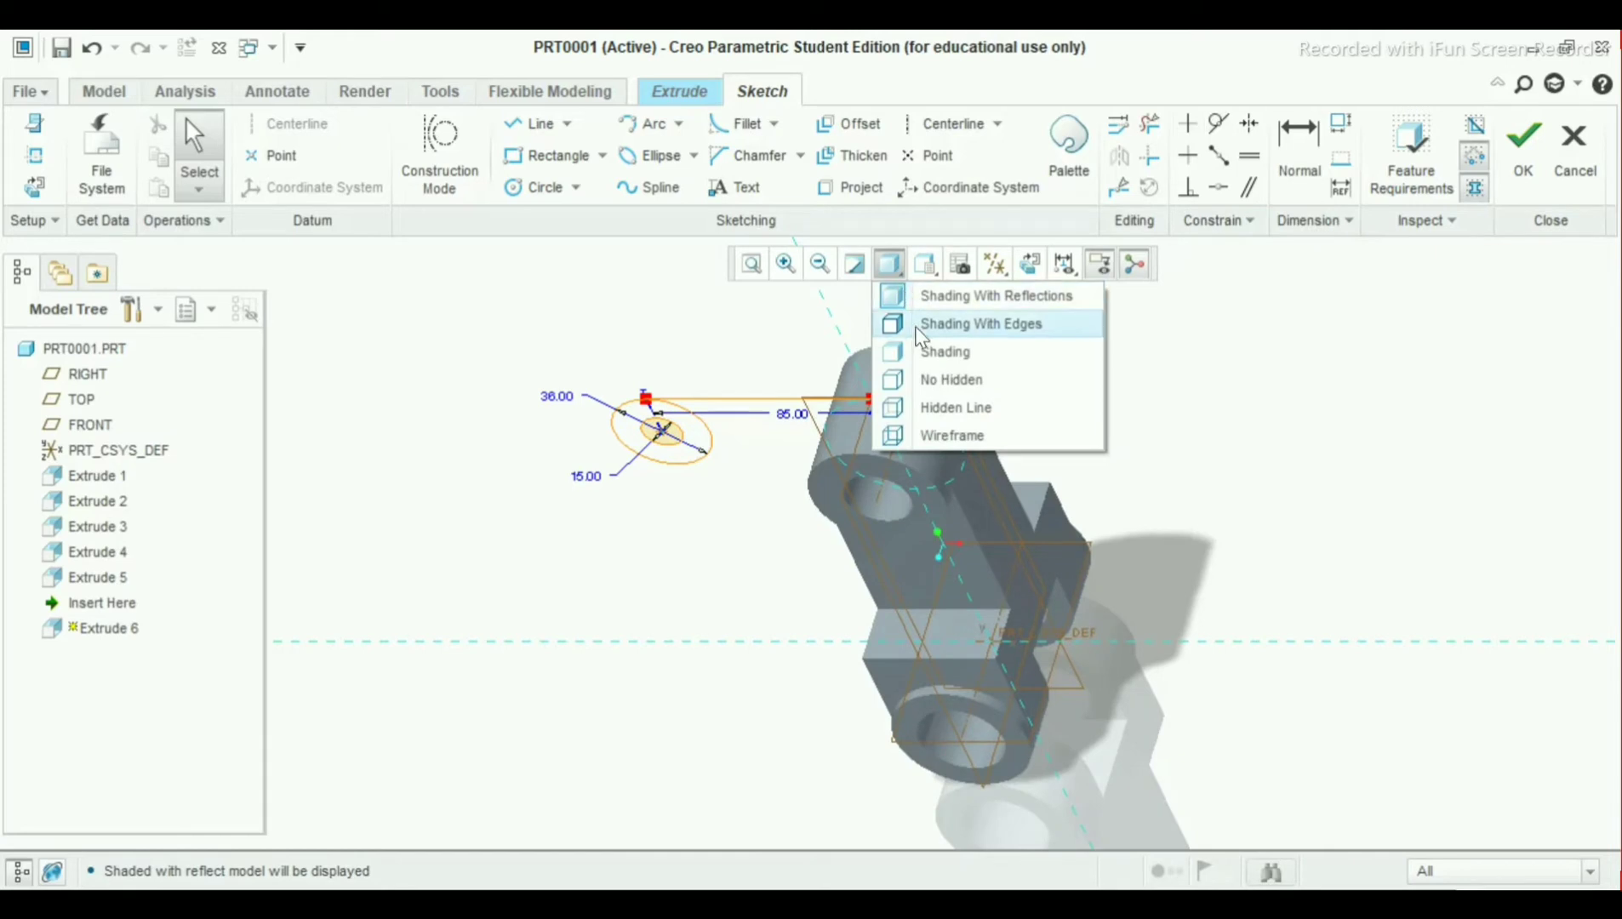
pyautogui.click(917, 328)
# Restore the default orientation, view the circles beside the upper cylinder up close, and set the display style to Shading With Reflections
pyautogui.click(926, 264)
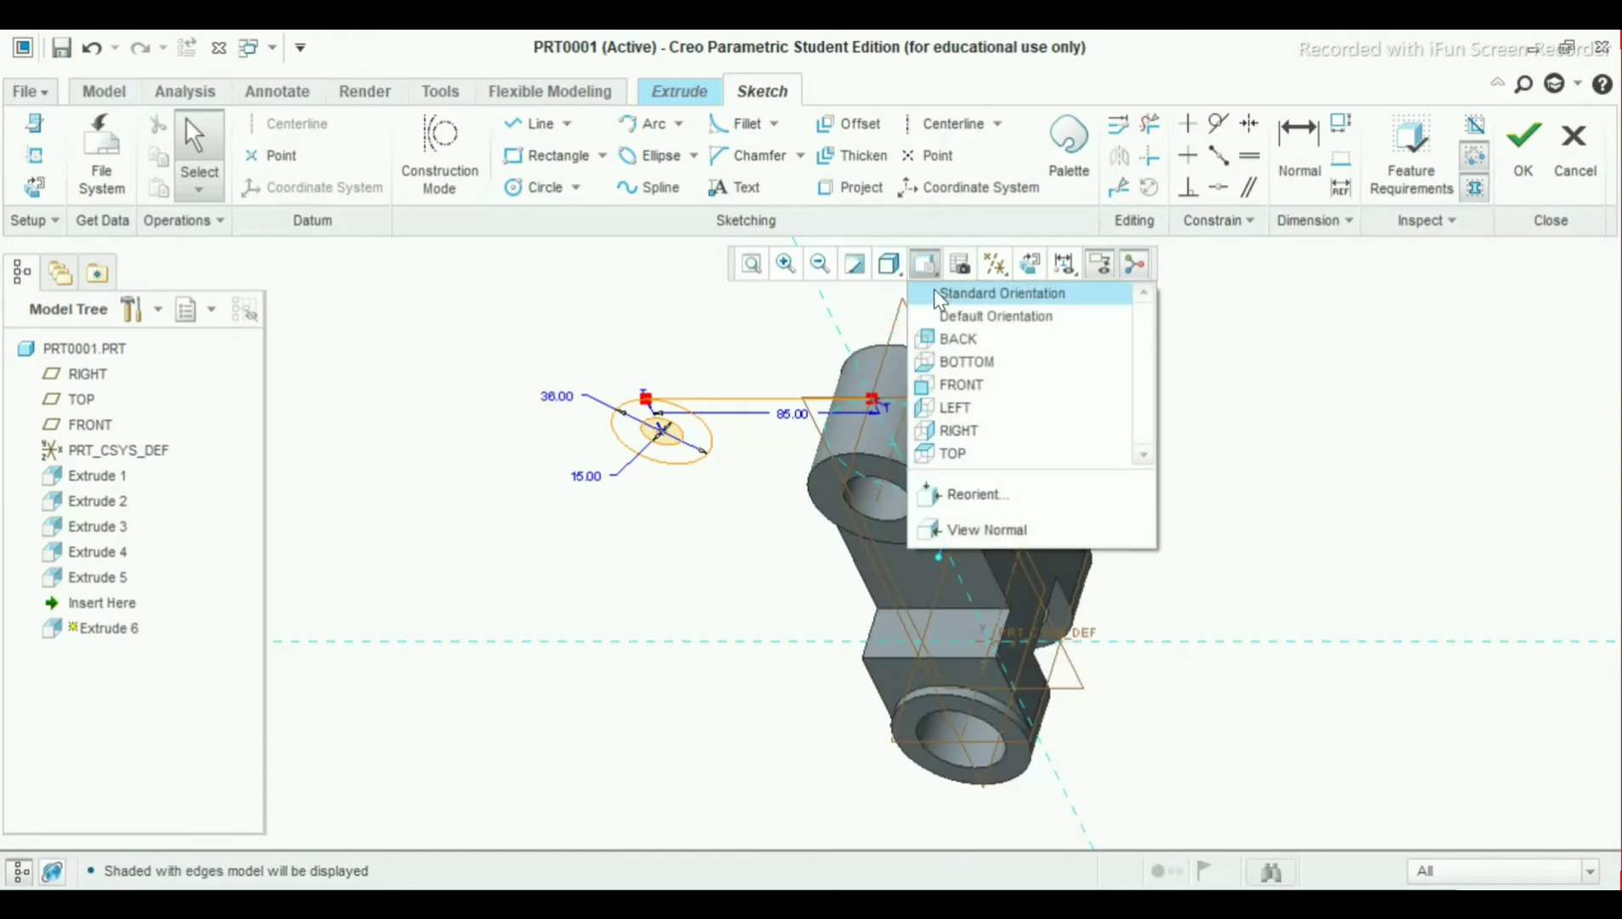
pyautogui.click(934, 292)
pyautogui.click(926, 264)
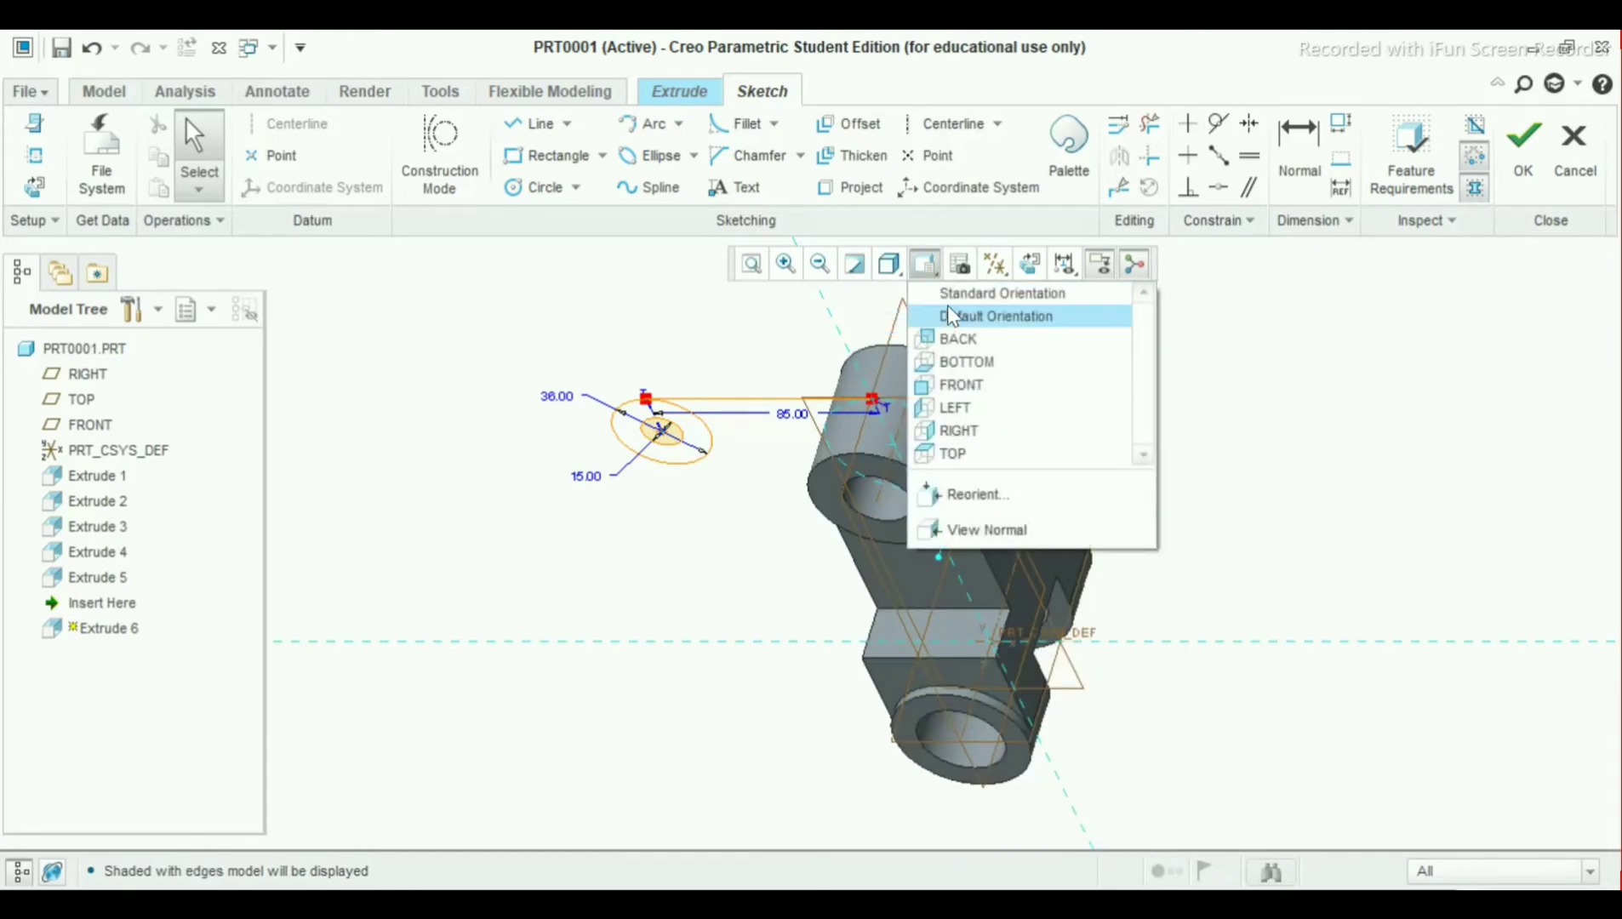
pyautogui.click(951, 317)
pyautogui.moveTo(923, 409)
pyautogui.mouseDown(button='middle')
pyautogui.moveTo(956, 312)
pyautogui.moveTo(947, 364)
pyautogui.moveTo(842, 311)
pyautogui.mouseUp(button='middle')
pyautogui.scroll(-3, 828, 337)
pyautogui.moveTo(765, 375); pyautogui.dragTo(723, 364, button='middle')
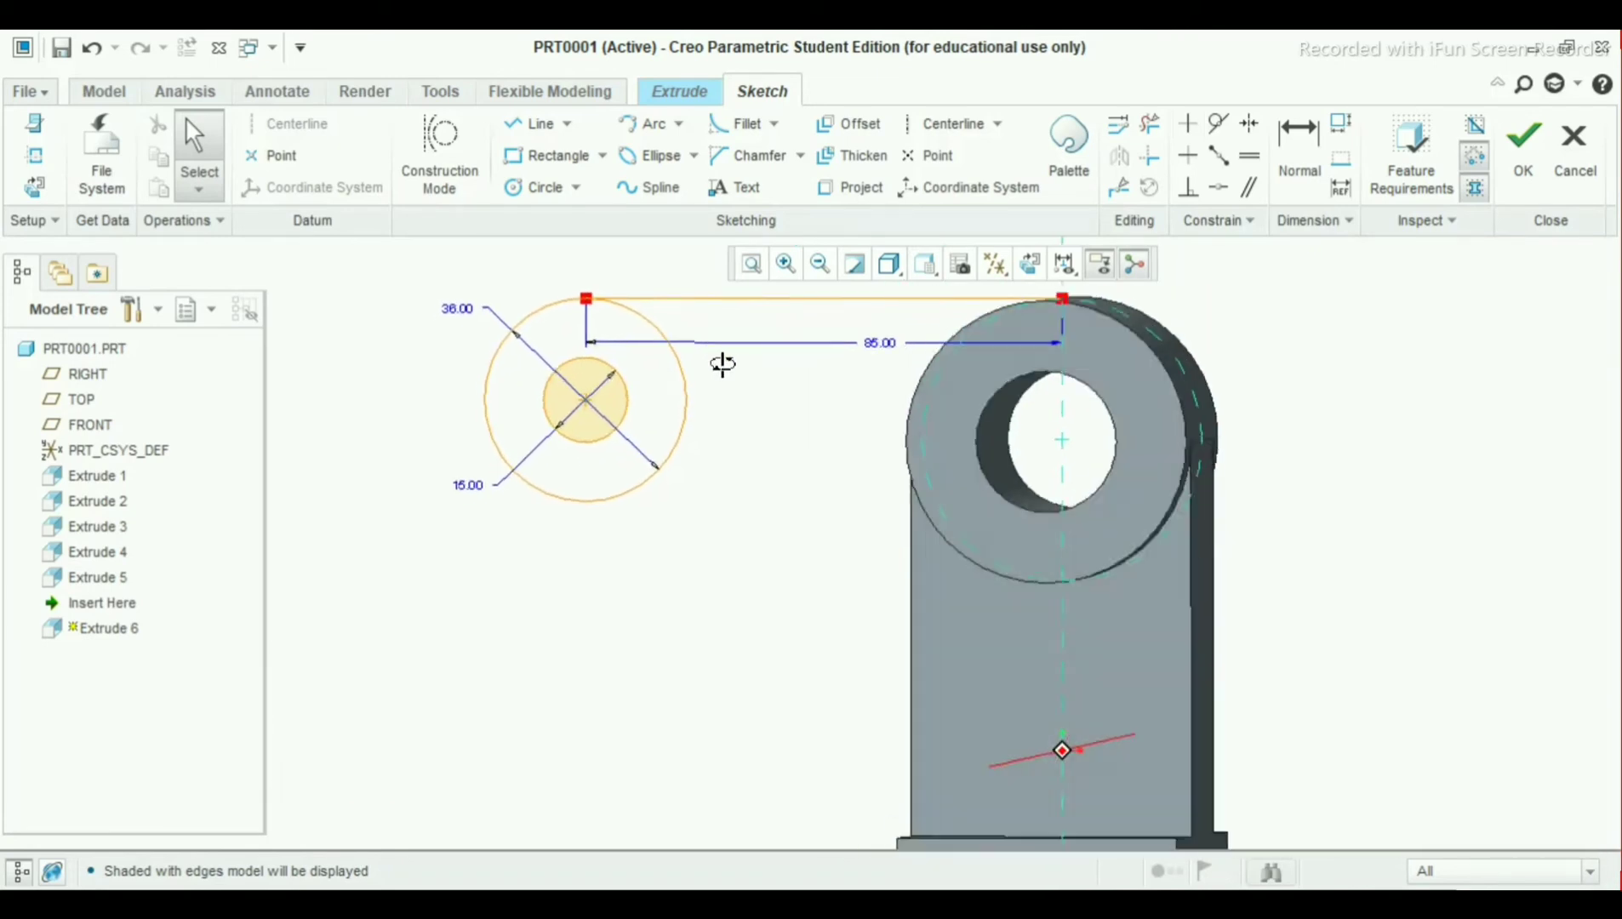
pyautogui.click(890, 264)
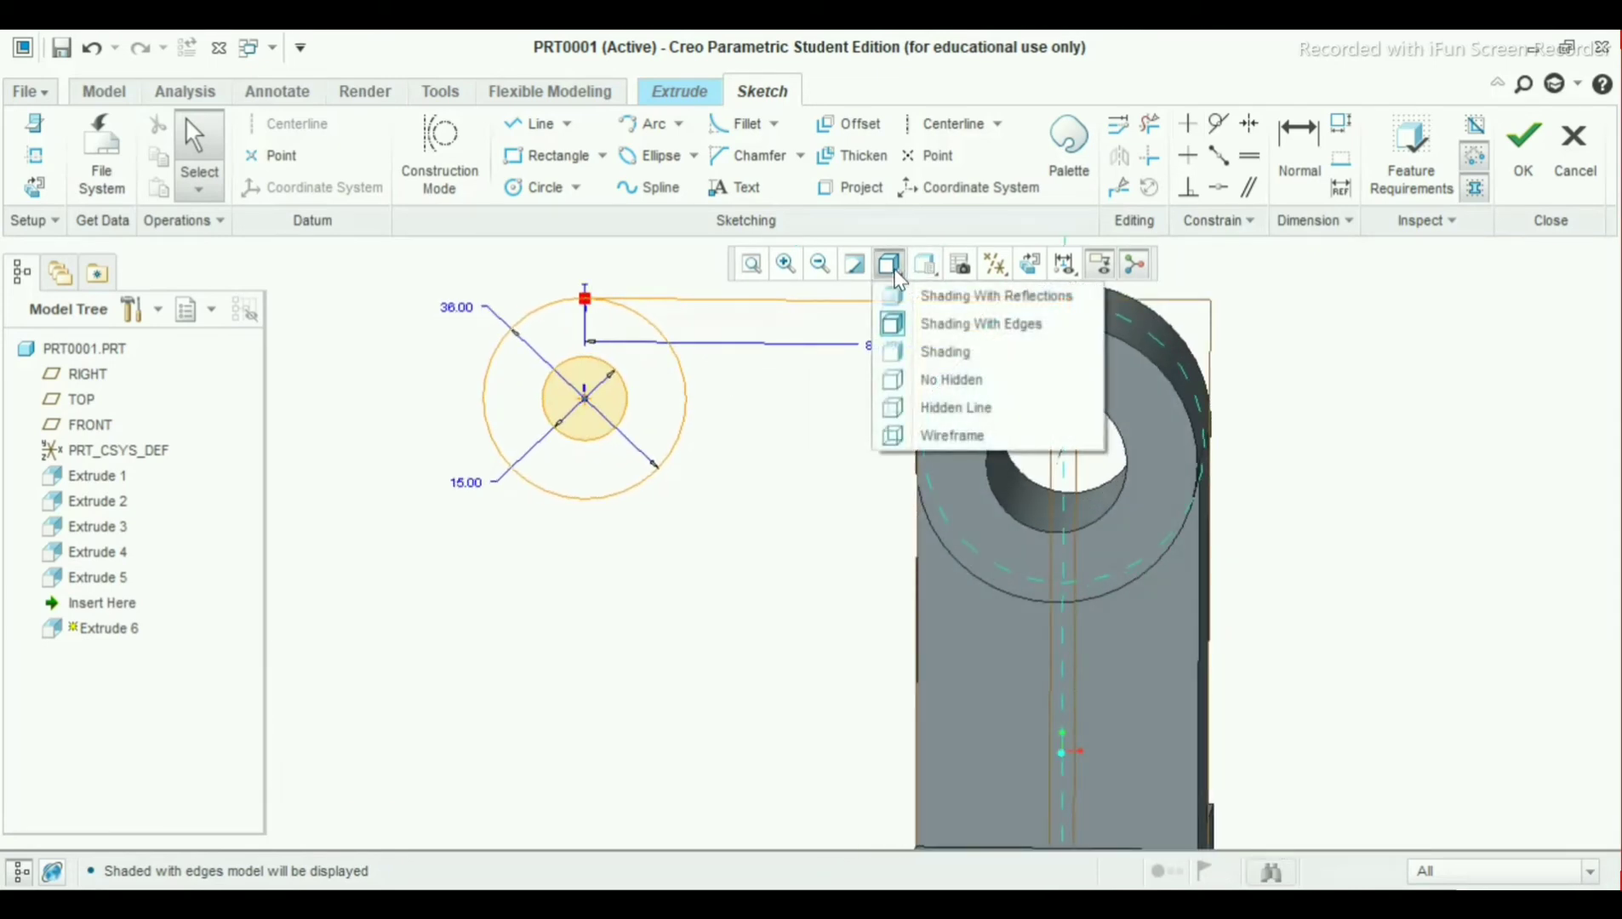
pyautogui.click(928, 295)
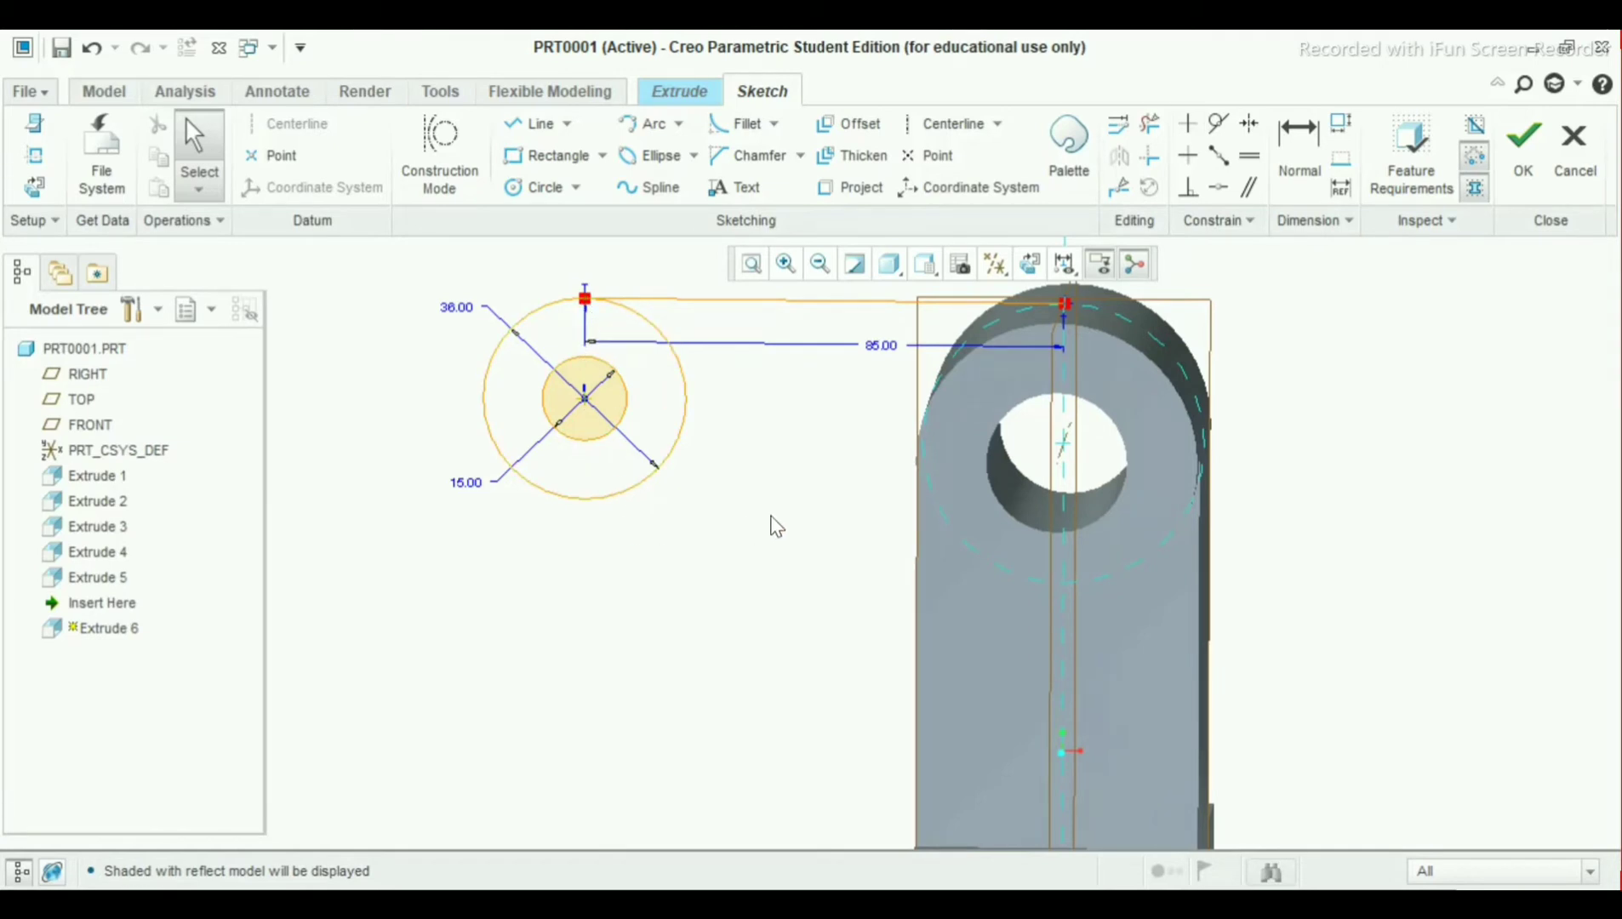
# Delete the 85 mm horizontal line joining the 36 mm circle to the upper cylinder
pyautogui.click(741, 299)
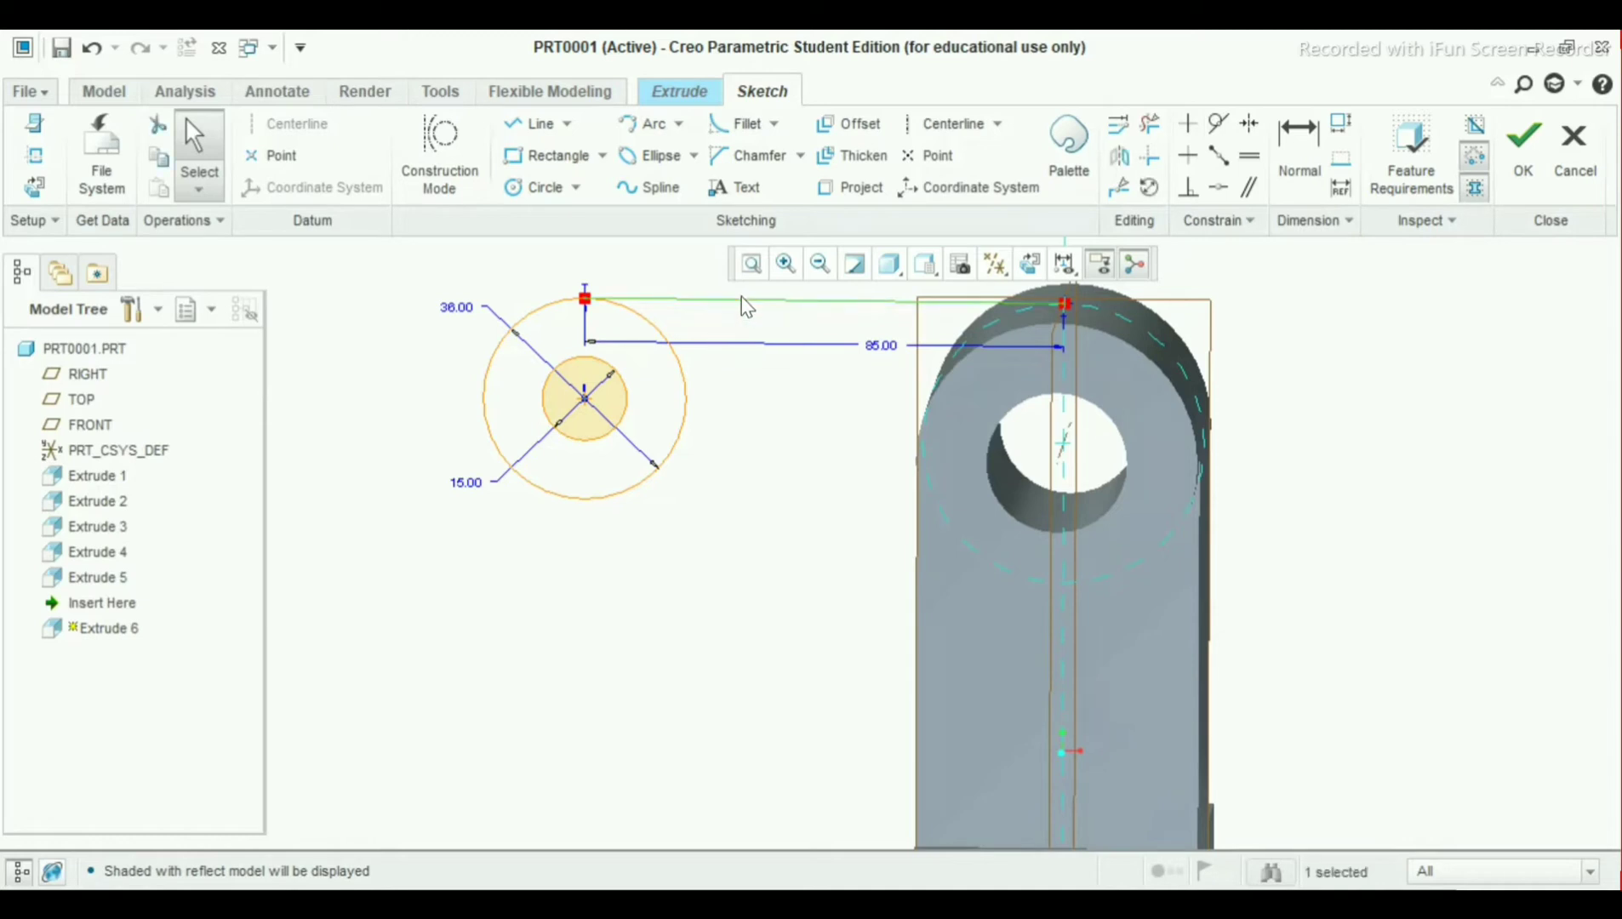
pyautogui.press('Delete')
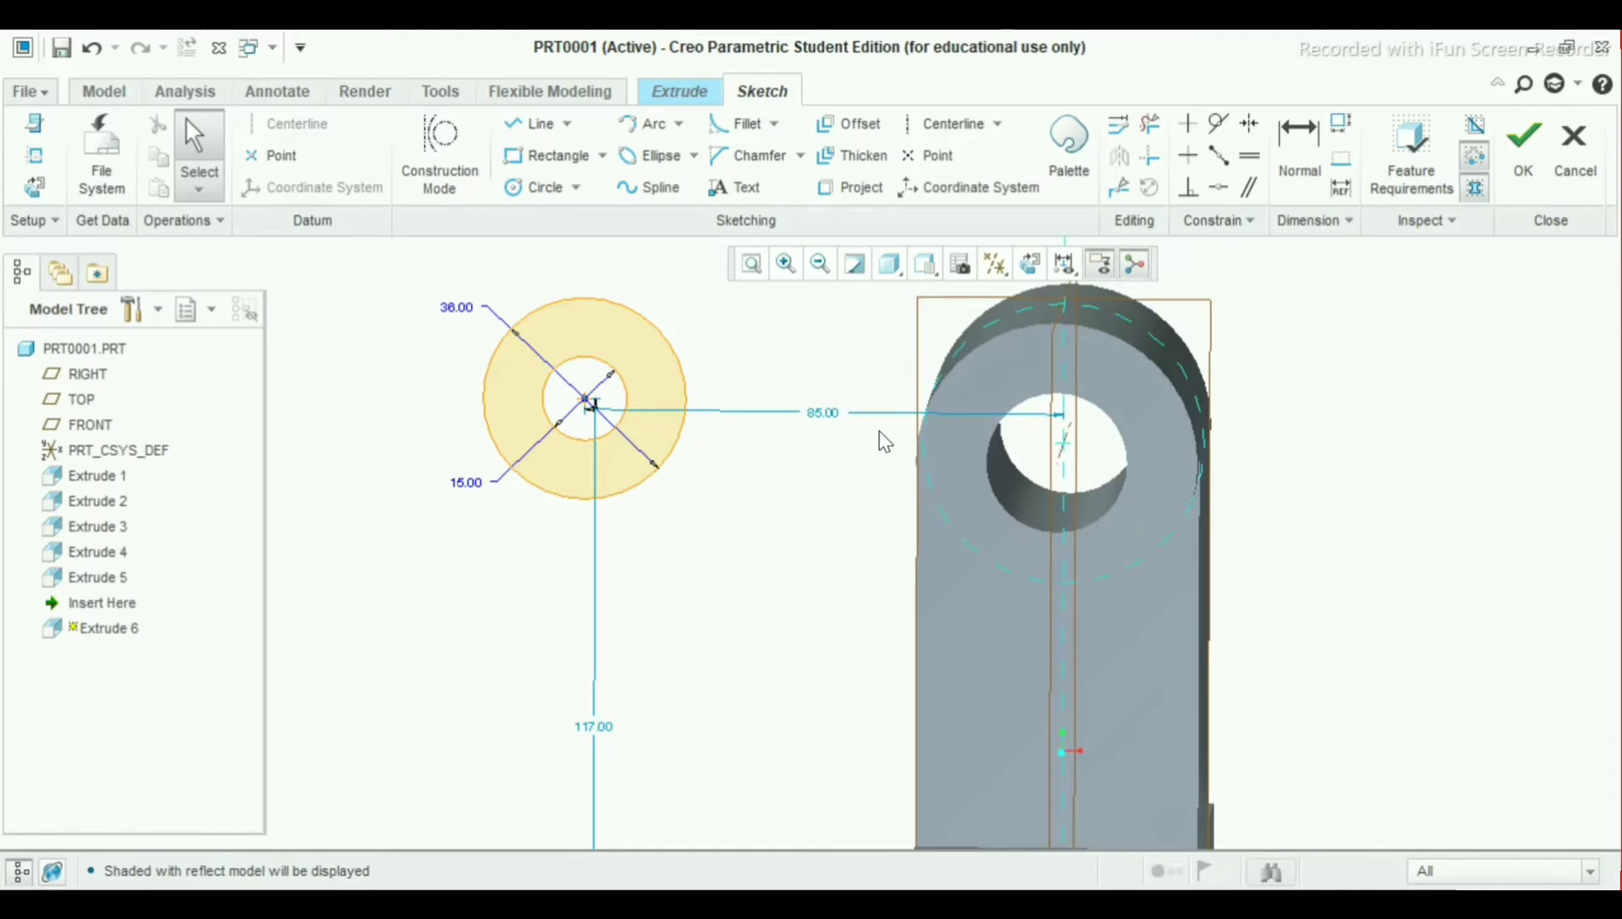
pyautogui.click(750, 264)
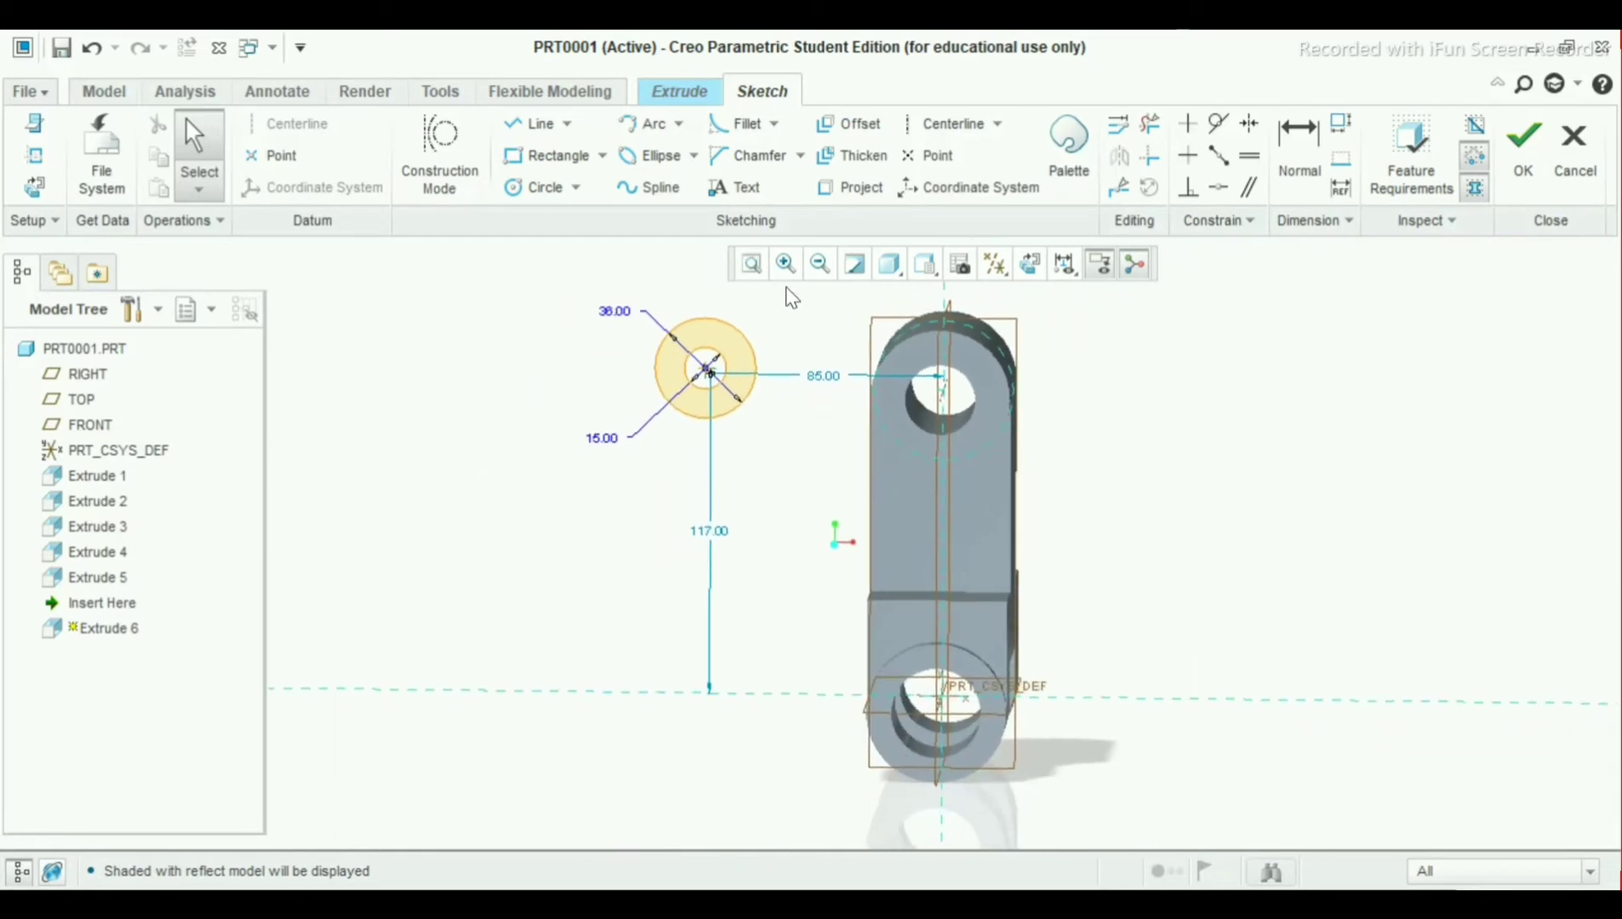
# Set the model display style to plain Shading
pyautogui.click(890, 271)
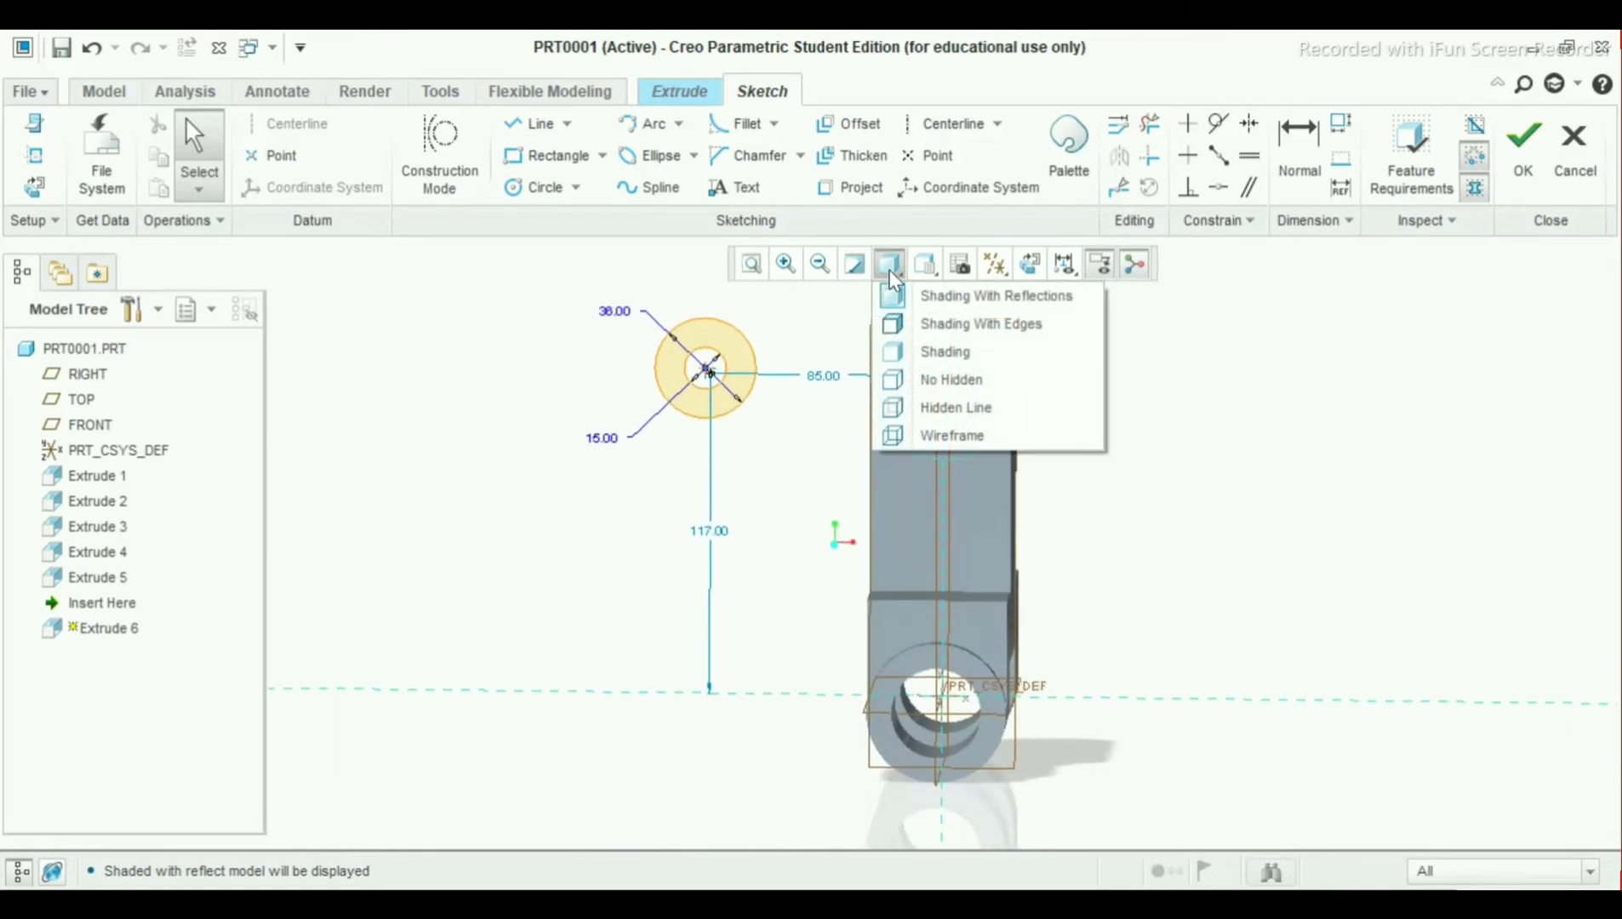
pyautogui.click(985, 352)
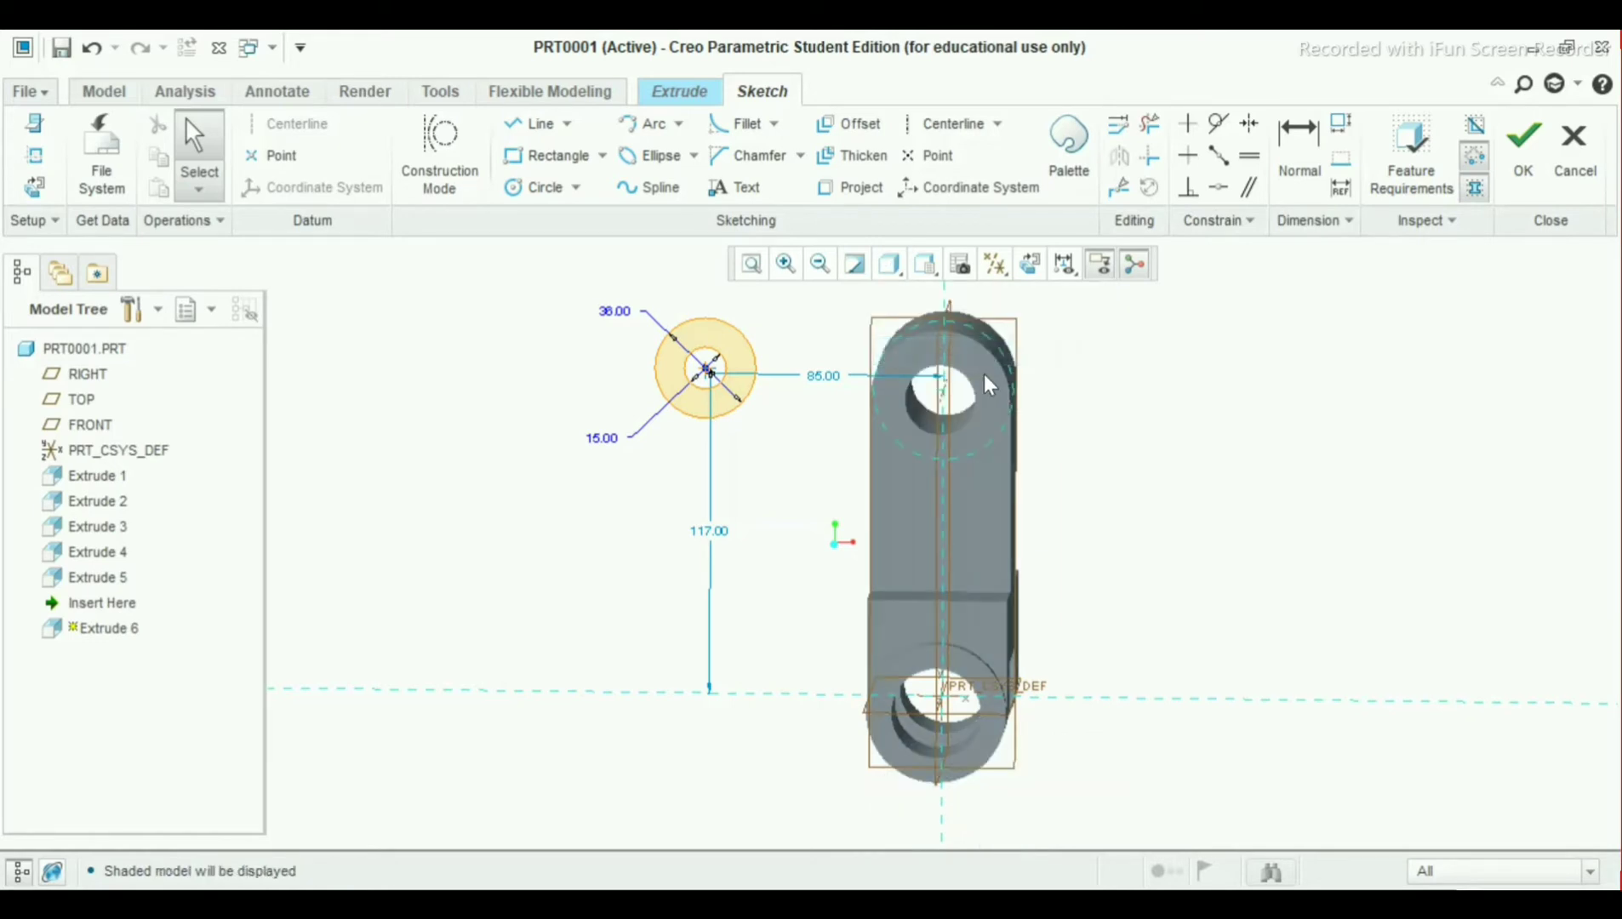
pyautogui.moveTo(984, 373)
pyautogui.mouseDown(button='middle')
pyautogui.moveTo(1017, 414)
pyautogui.moveTo(815, 394)
pyautogui.mouseUp(button='middle')
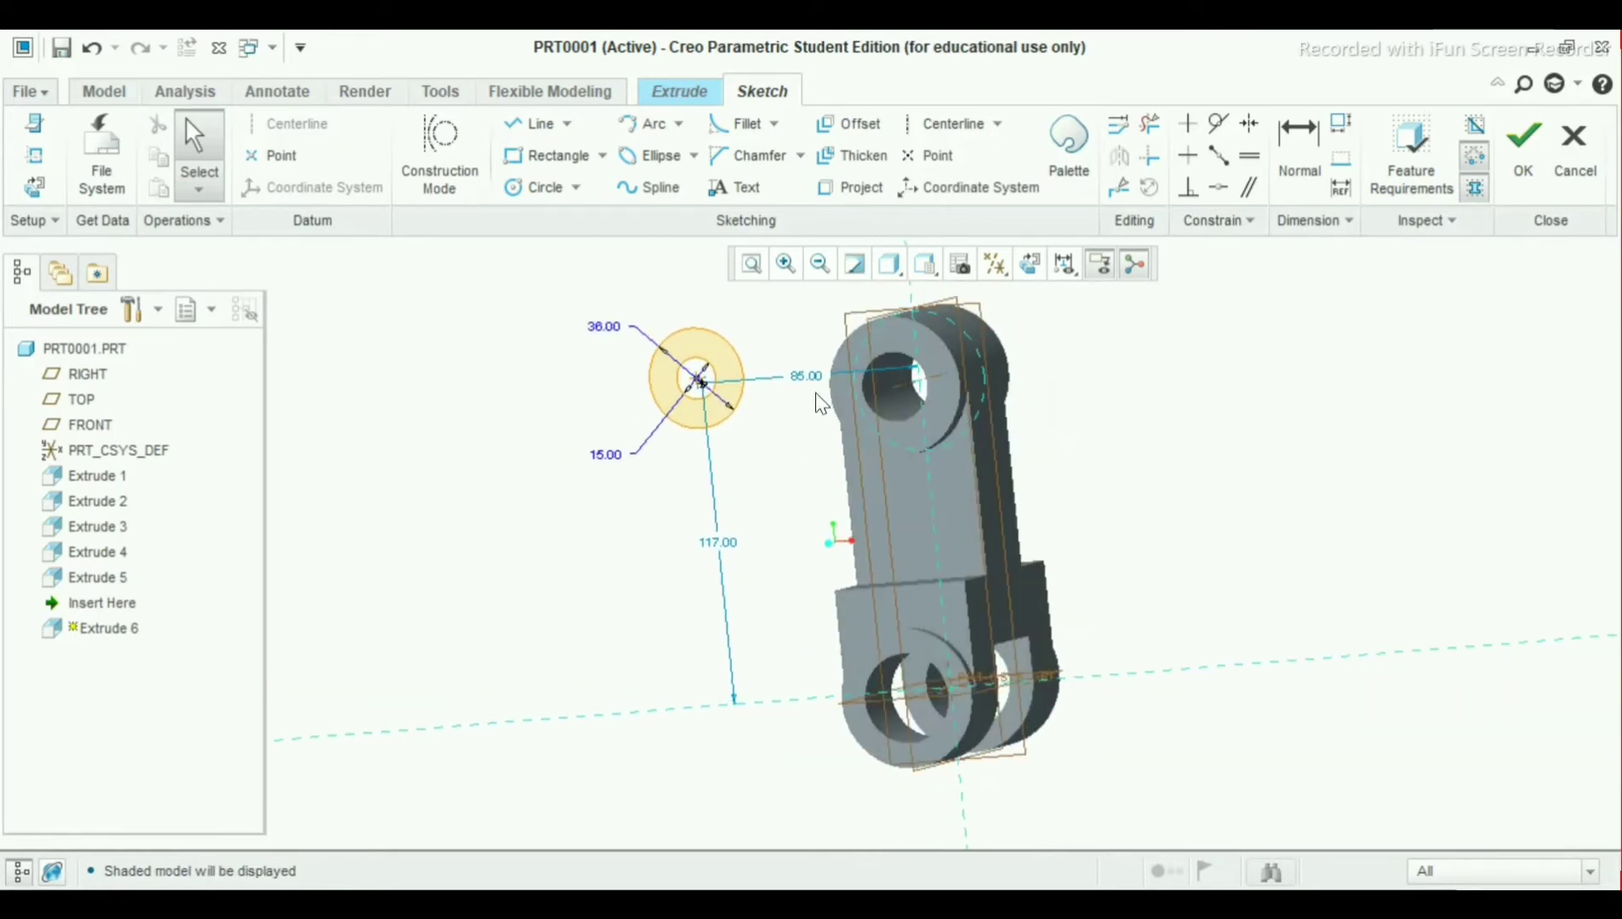
# Set the horizontal distance from the circles' centre to the vertical reference to 85 mm and make this dimension strong
pyautogui.doubleClick(804, 375)
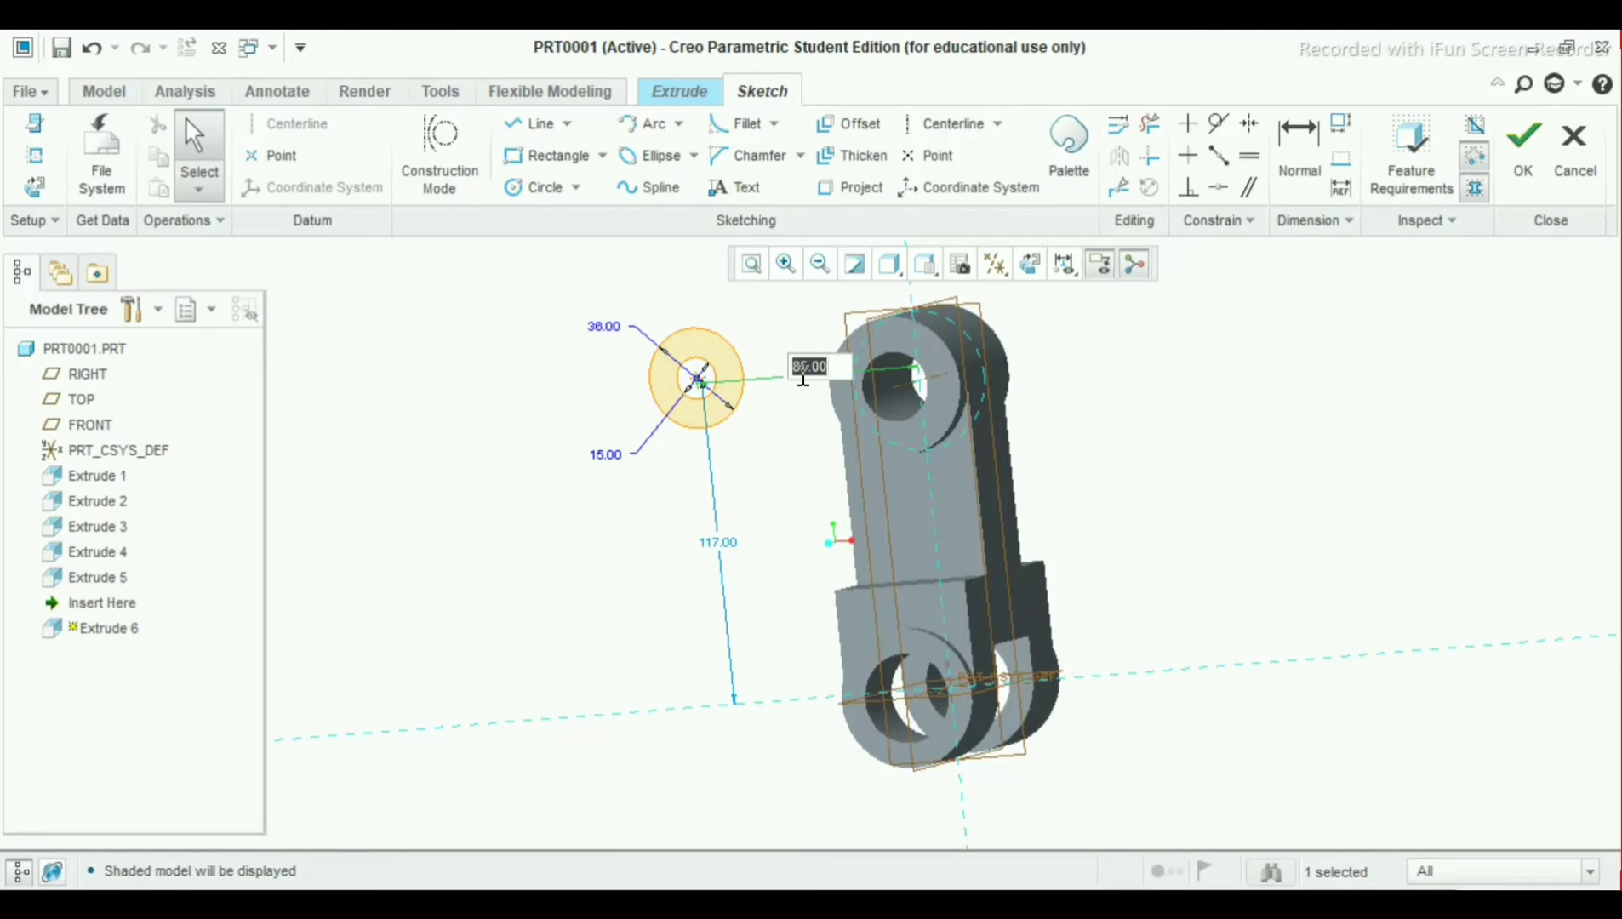
pyautogui.write('85')
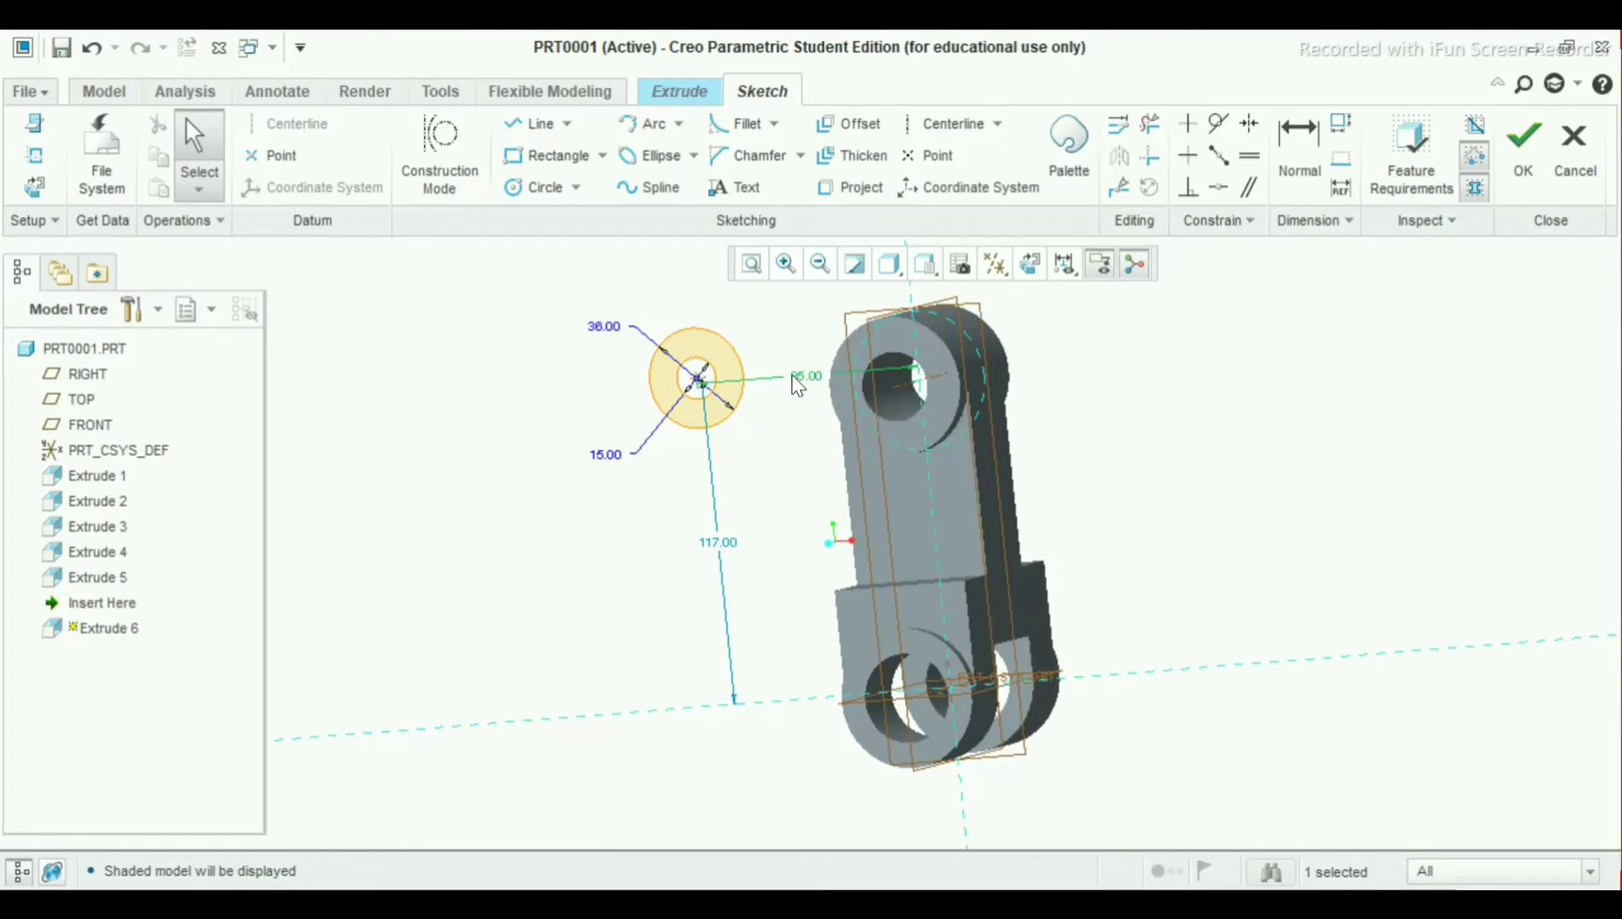
pyautogui.rightClick(792, 382)
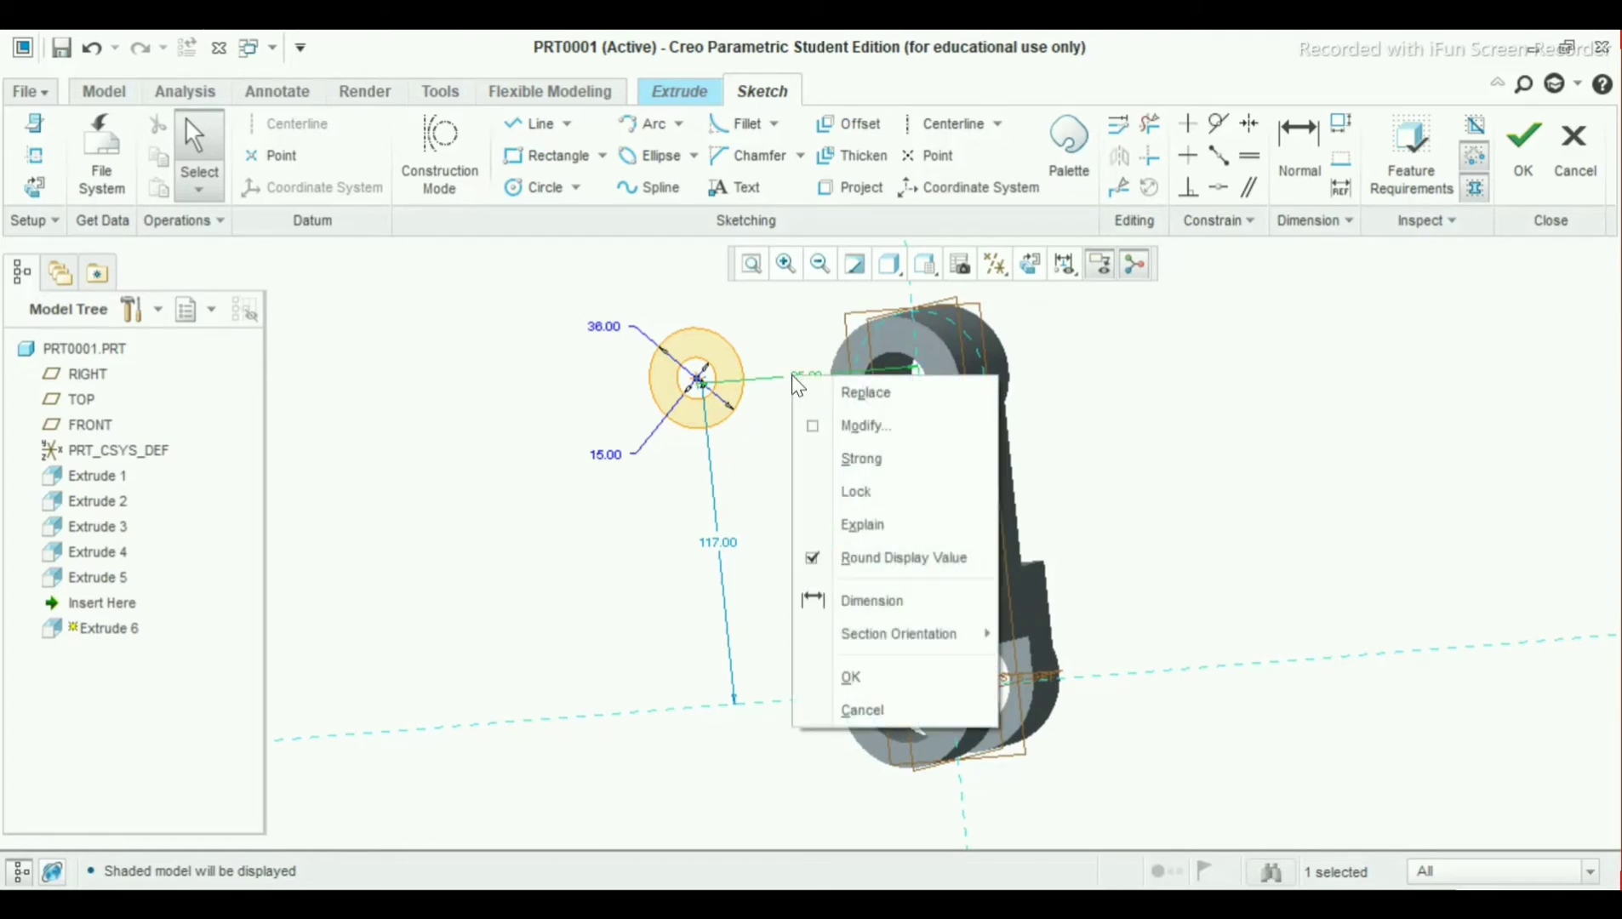
pyautogui.click(860, 459)
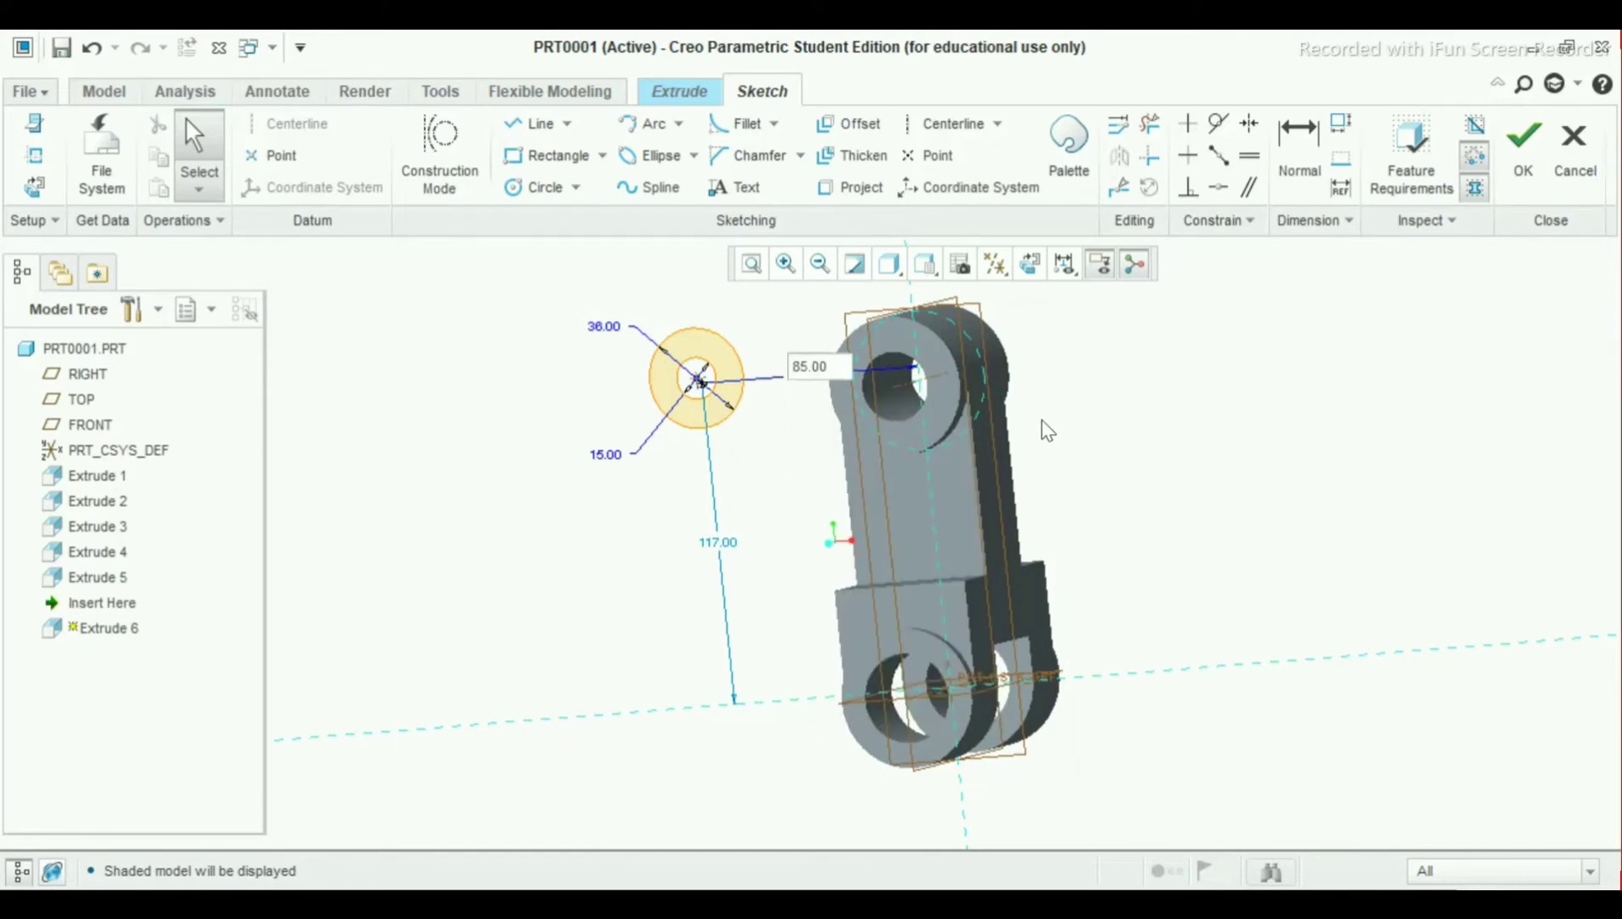
pyautogui.hotkey('ctrl', 'd')
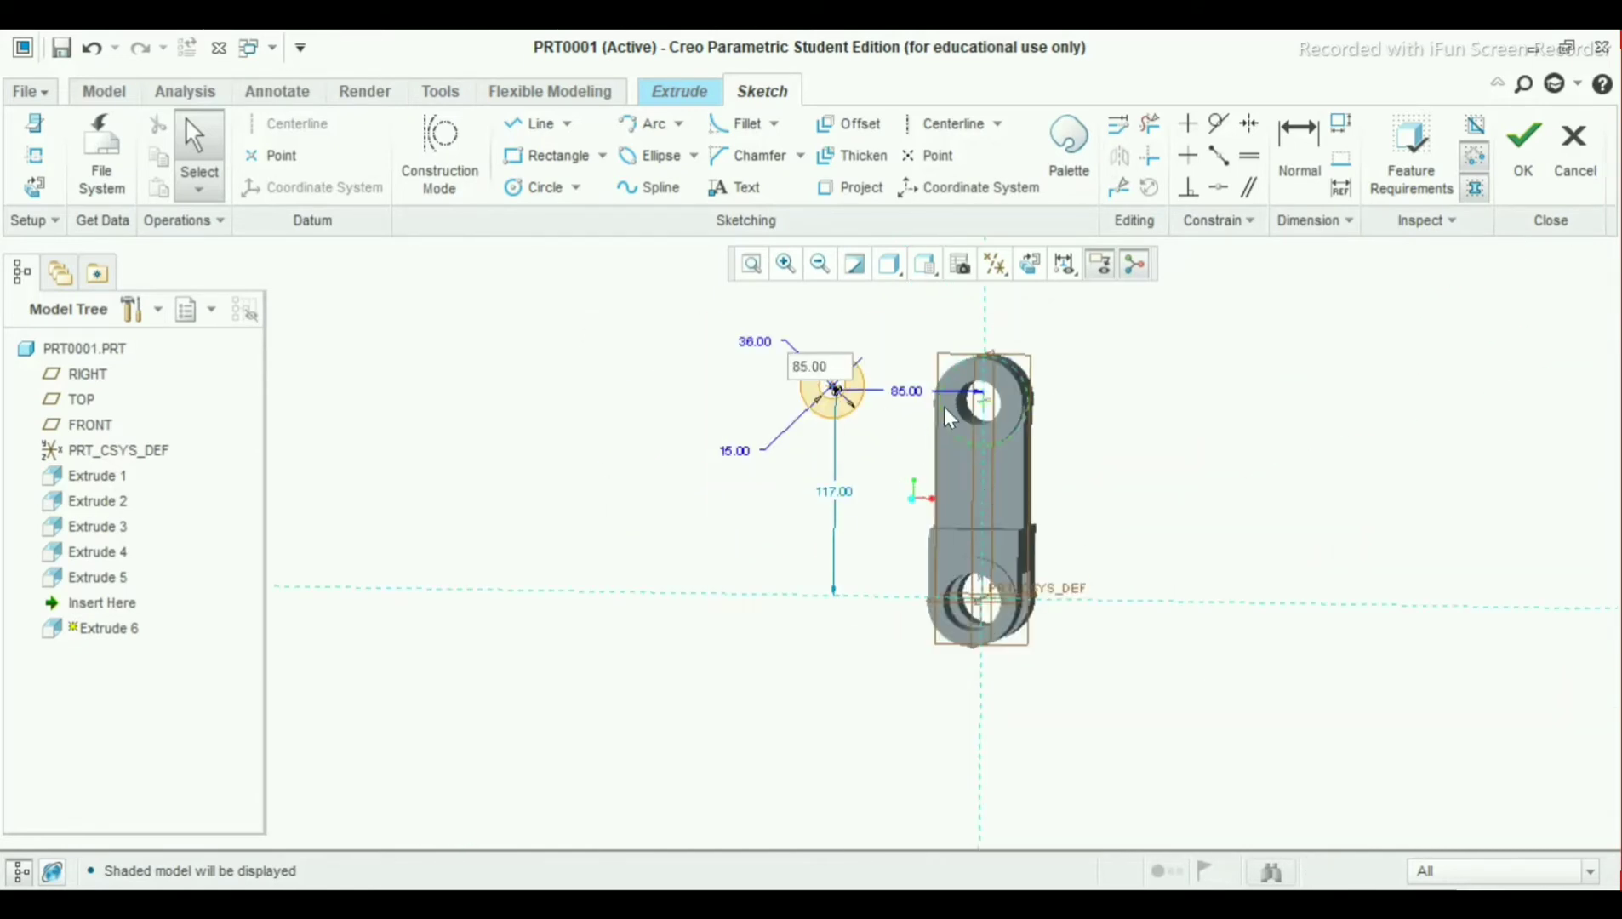
# Finish the ring sketch and extrude it symmetrically about the sketch plane to a depth of 48
pyautogui.scroll(-4, 943, 407)
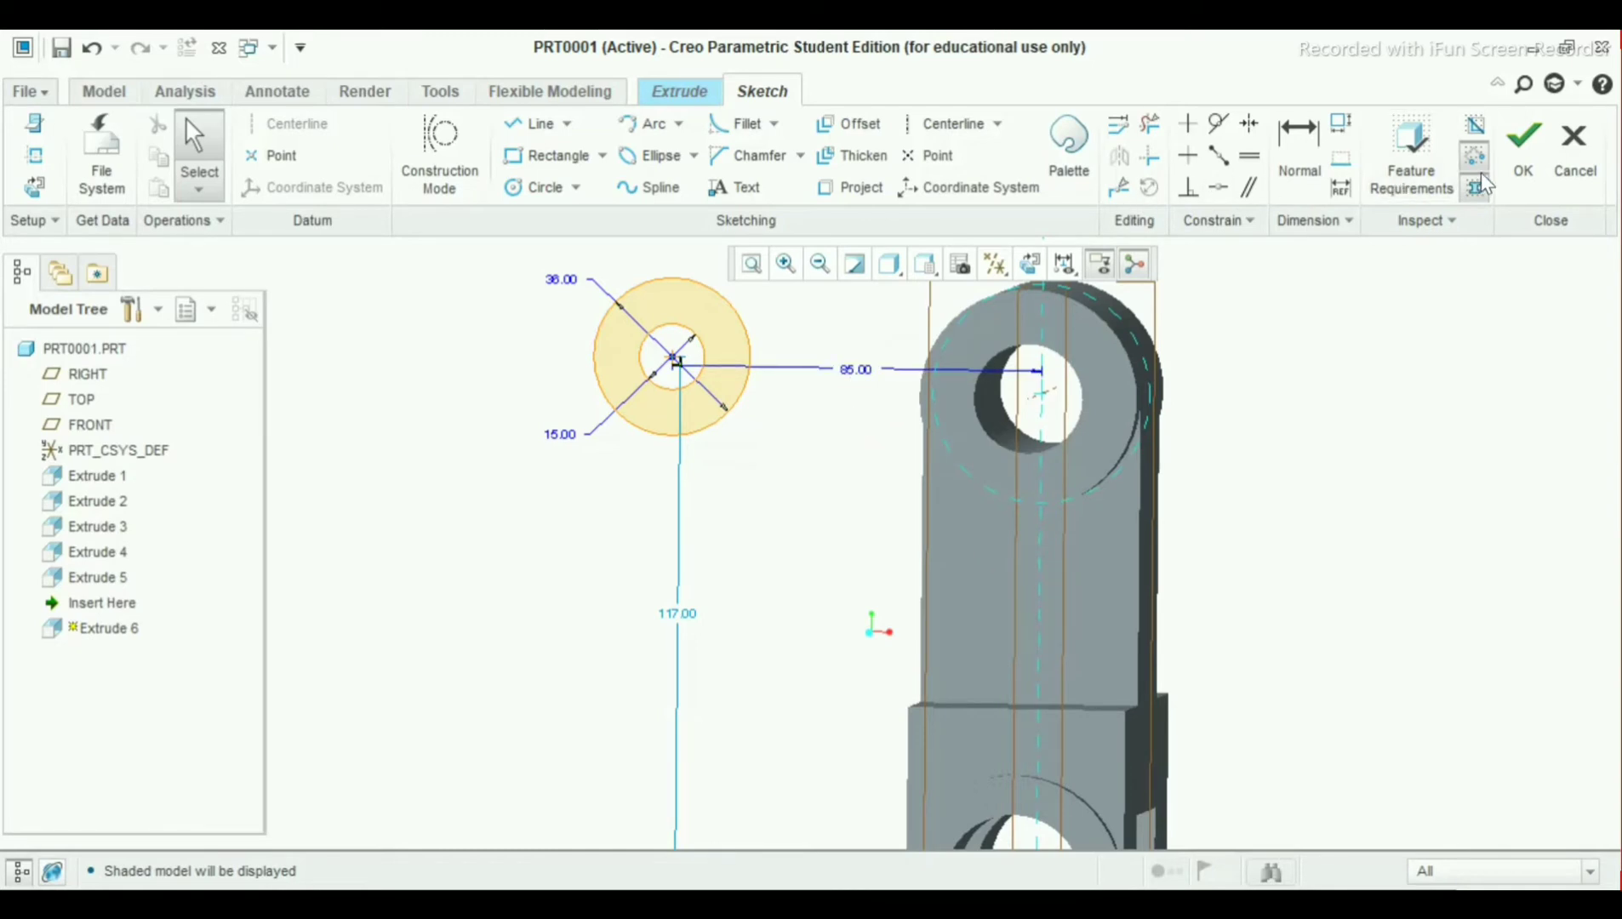
pyautogui.click(1521, 175)
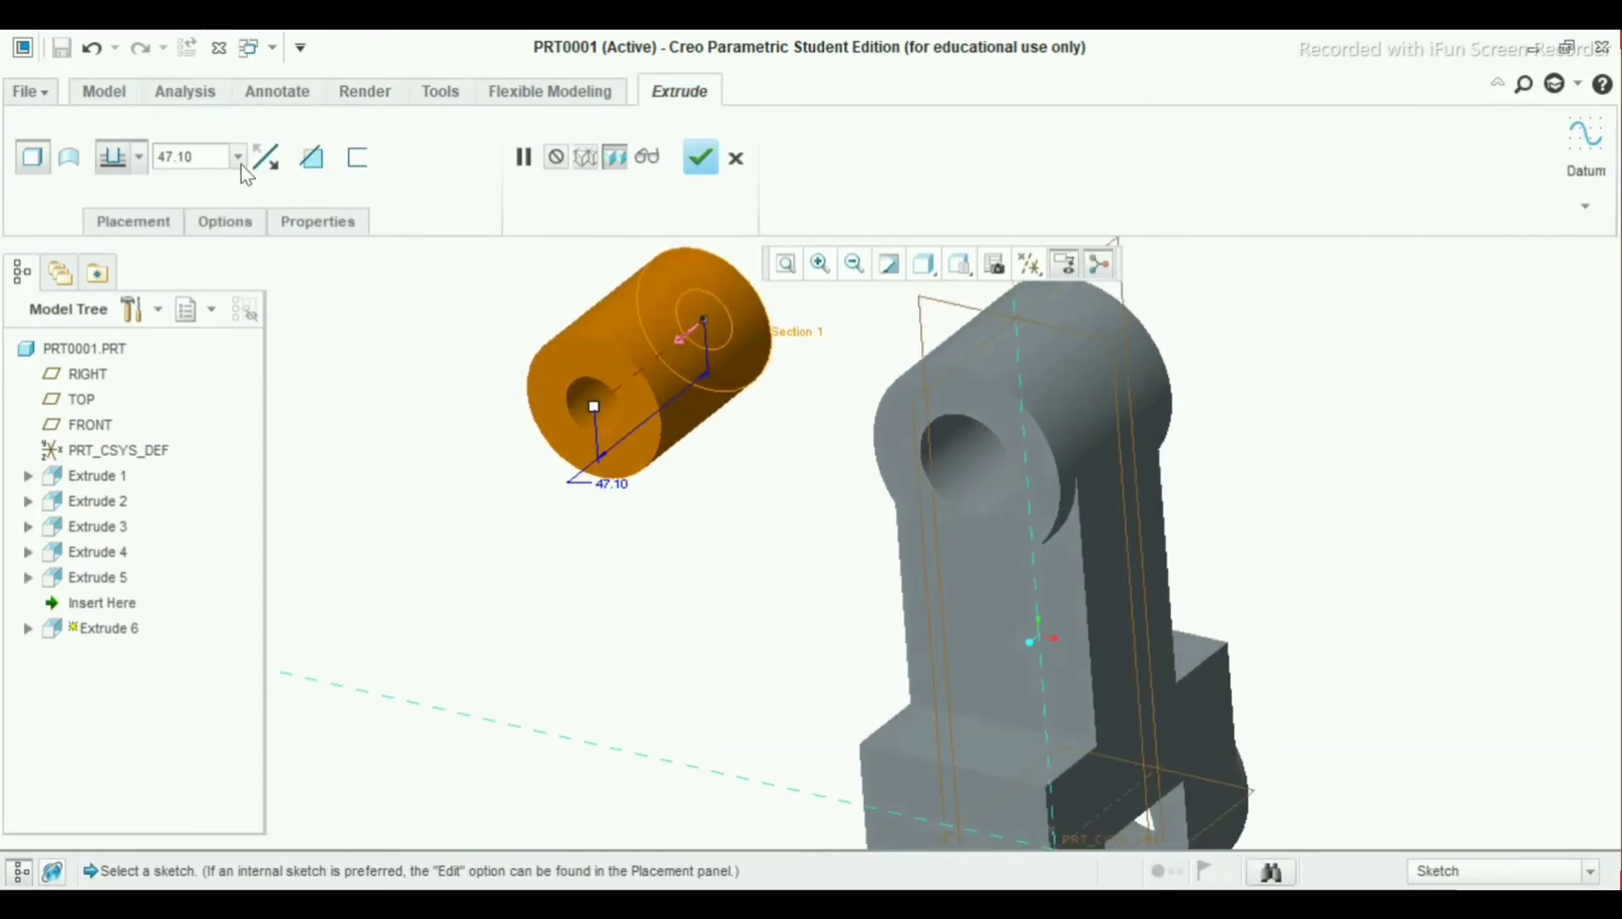
pyautogui.click(138, 158)
pyautogui.click(115, 228)
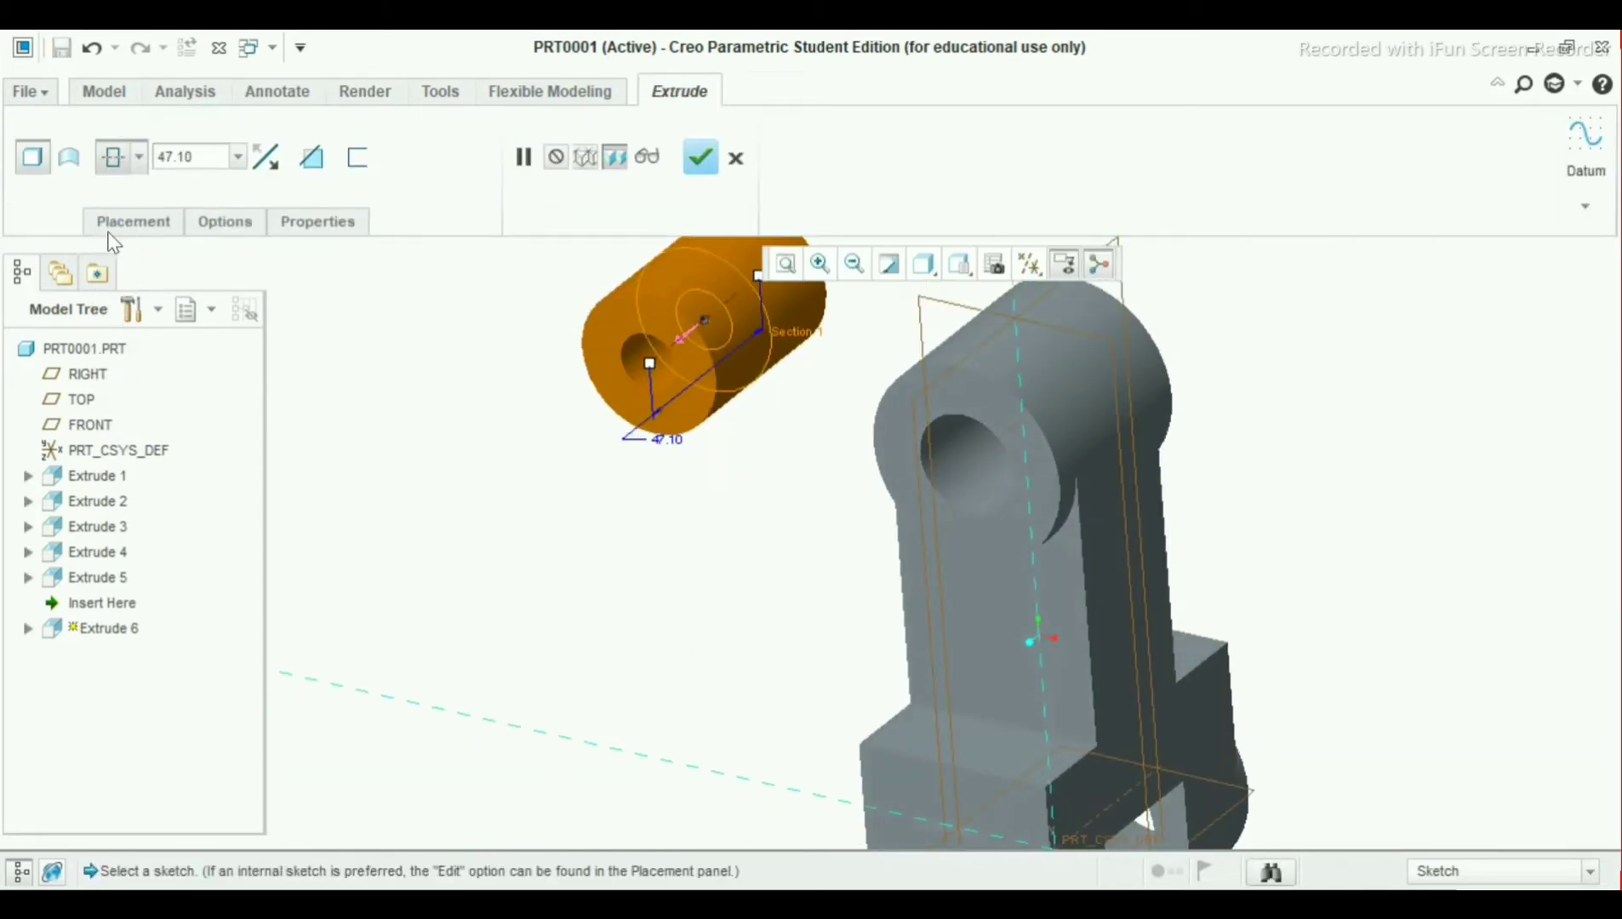
pyautogui.doubleClick(195, 156)
pyautogui.write('48')
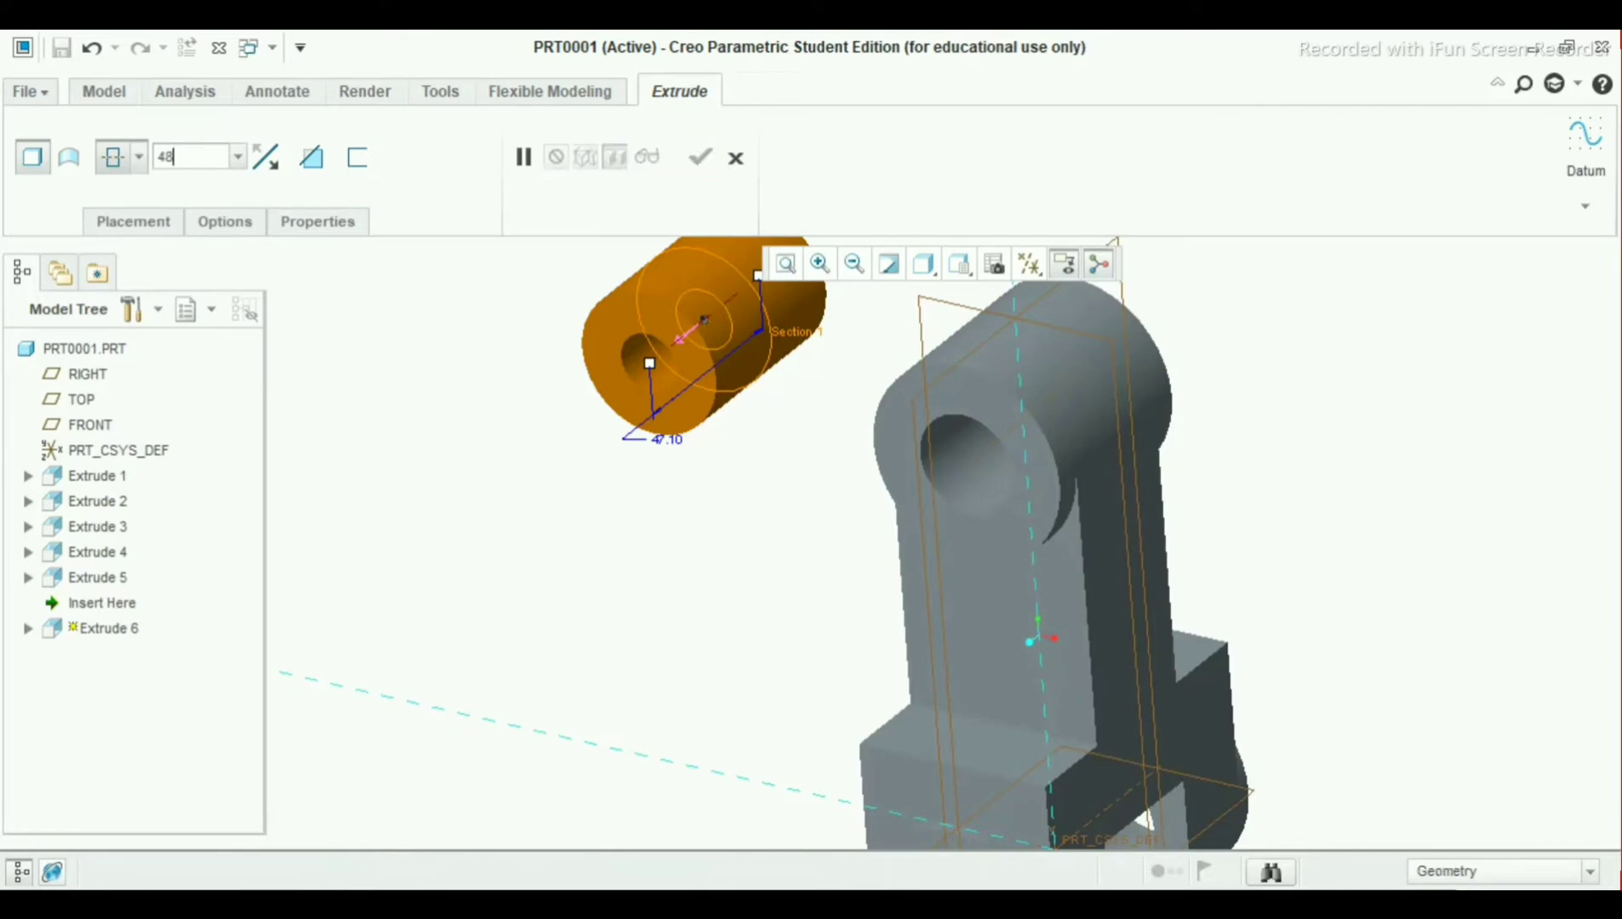
pyautogui.press('Return')
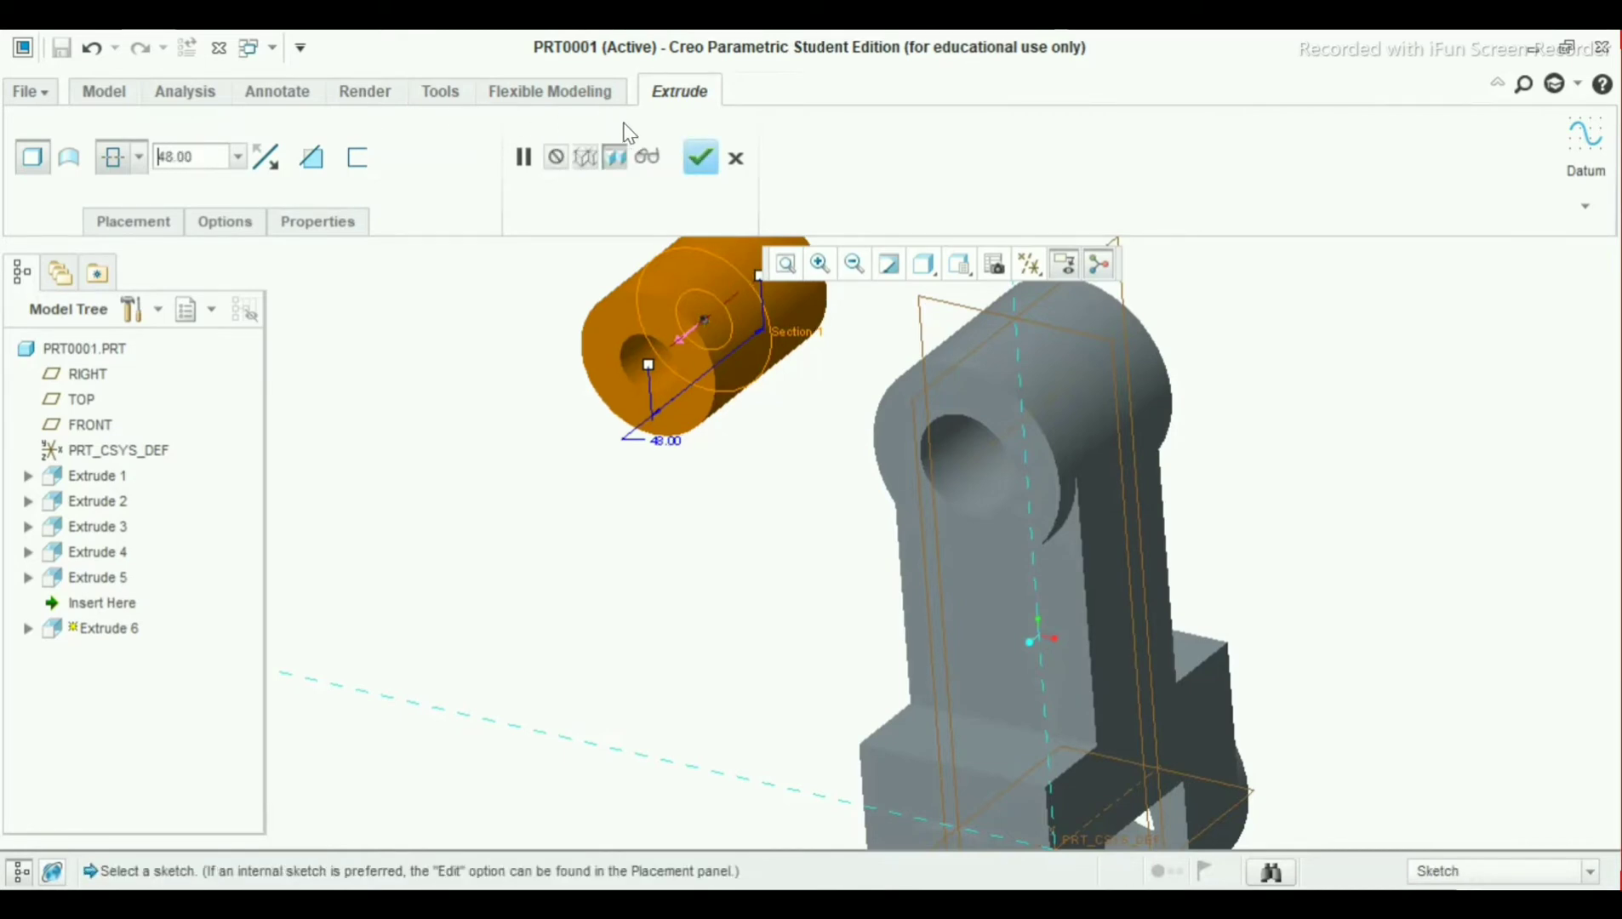
pyautogui.click(696, 165)
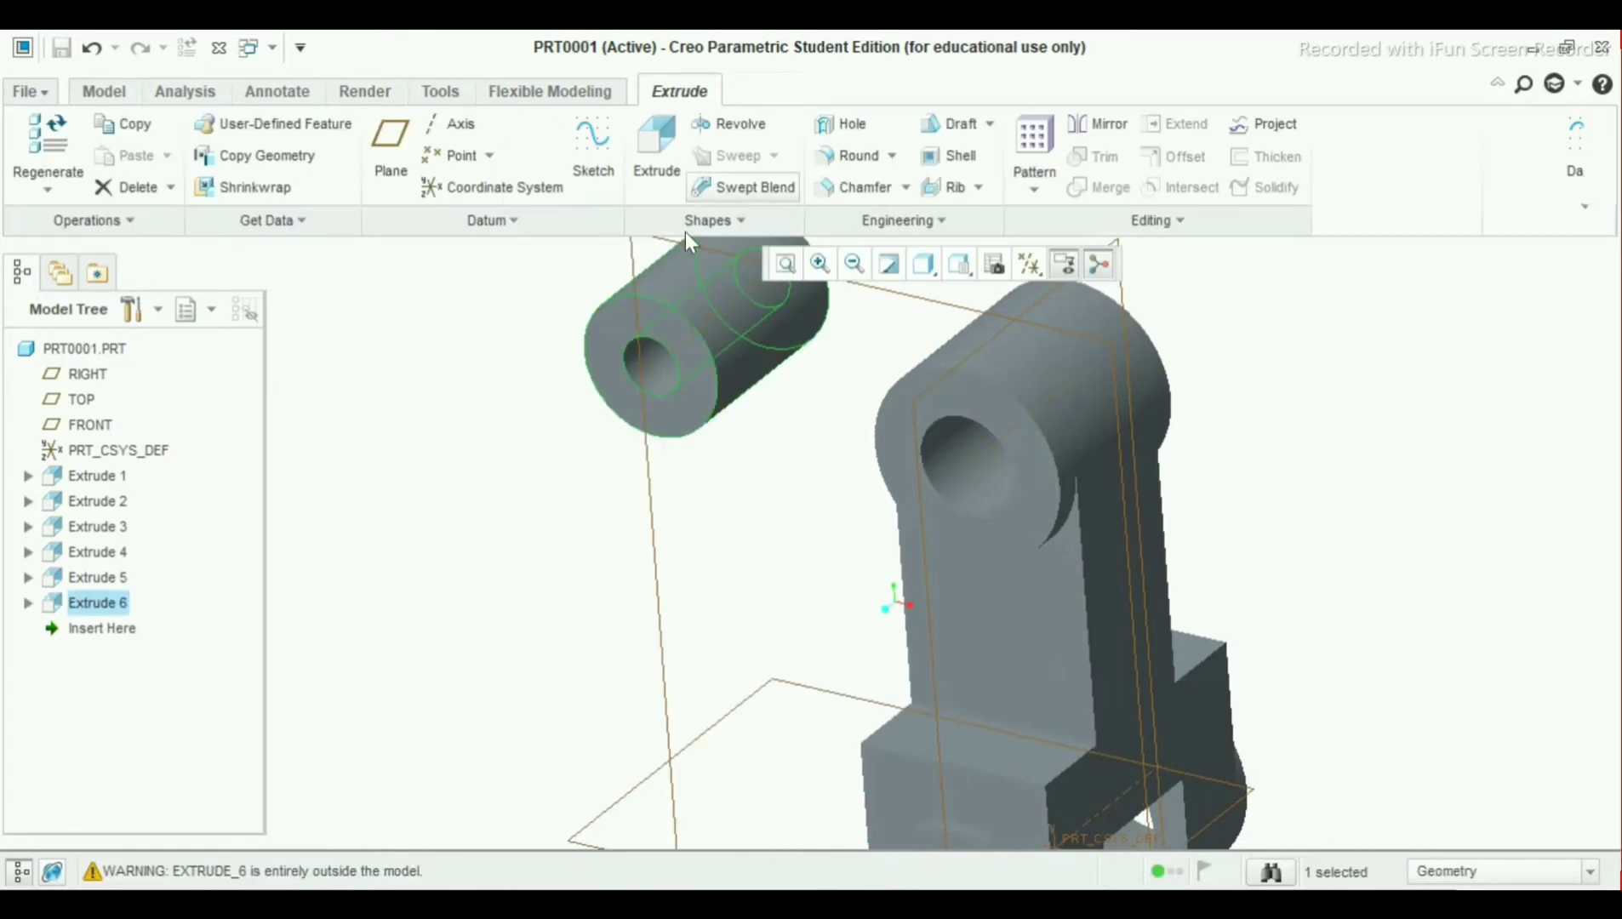
# Start an extrude sketch on the datum plane crossing the hollow cylinder and project the cylinder's outer circle into it
pyautogui.moveTo(713, 500); pyautogui.dragTo(817, 396, button='middle')
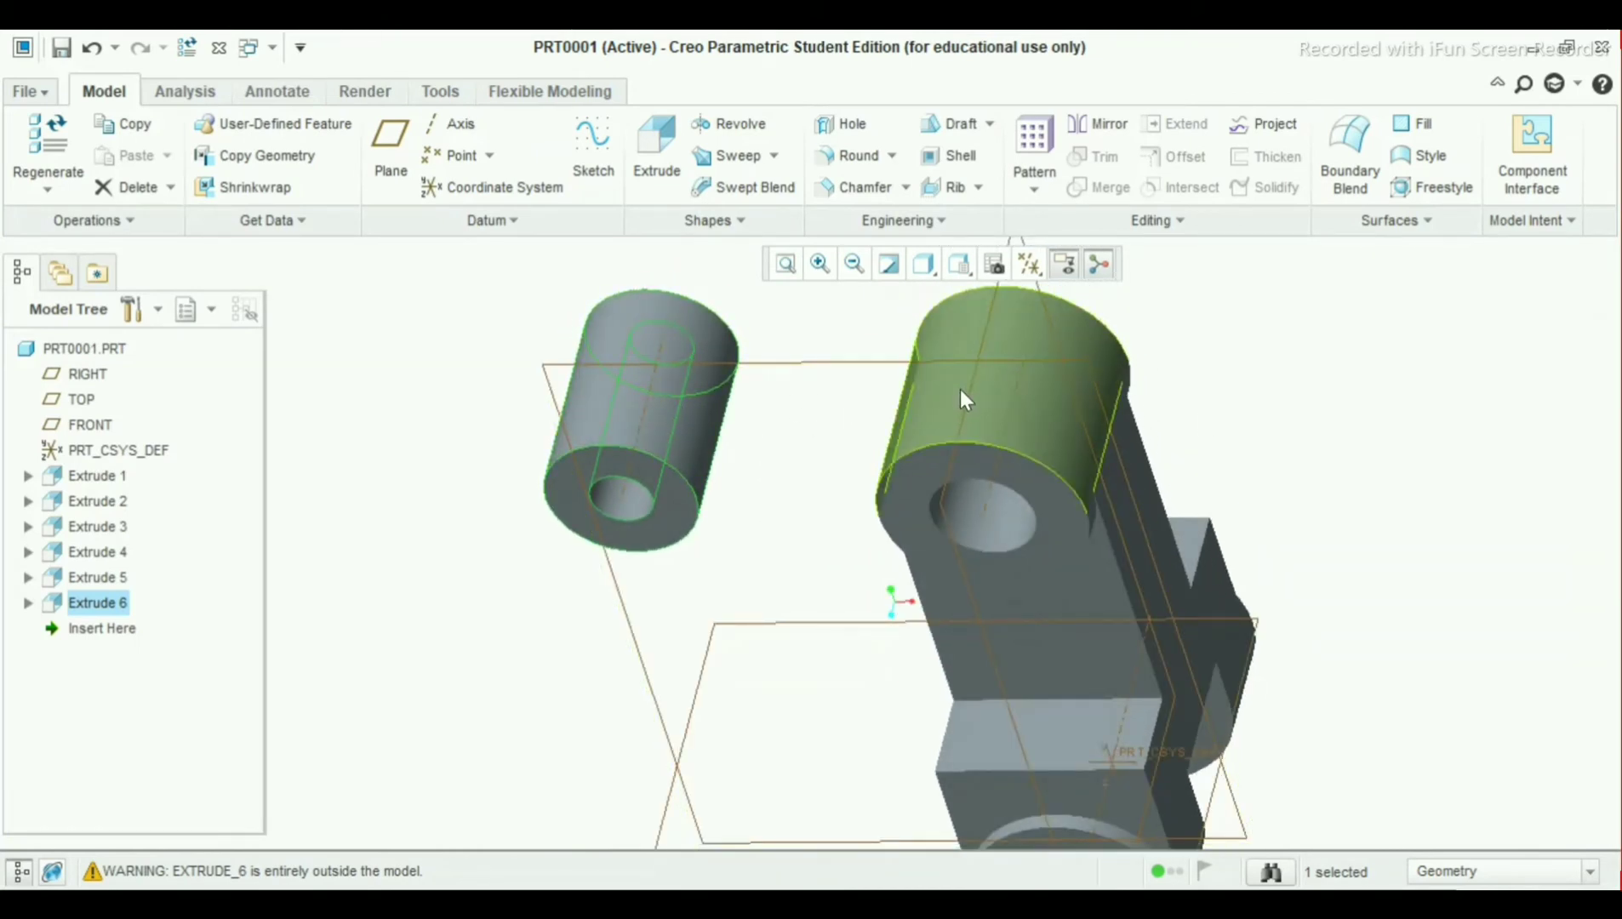
pyautogui.click(817, 361)
pyautogui.click(655, 180)
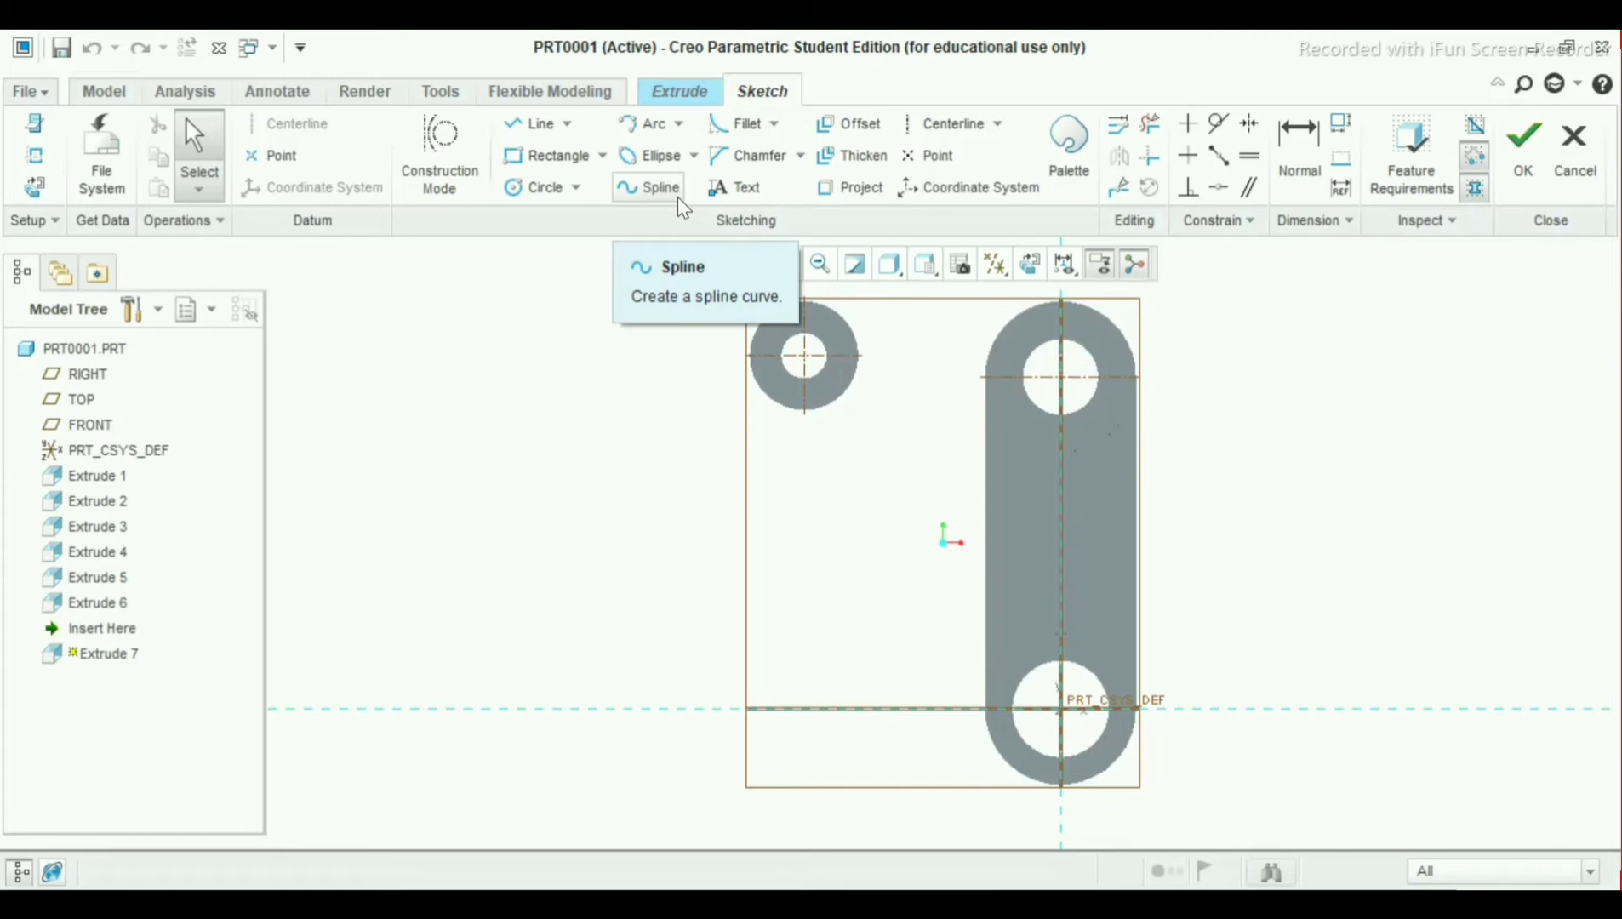
pyautogui.click(845, 189)
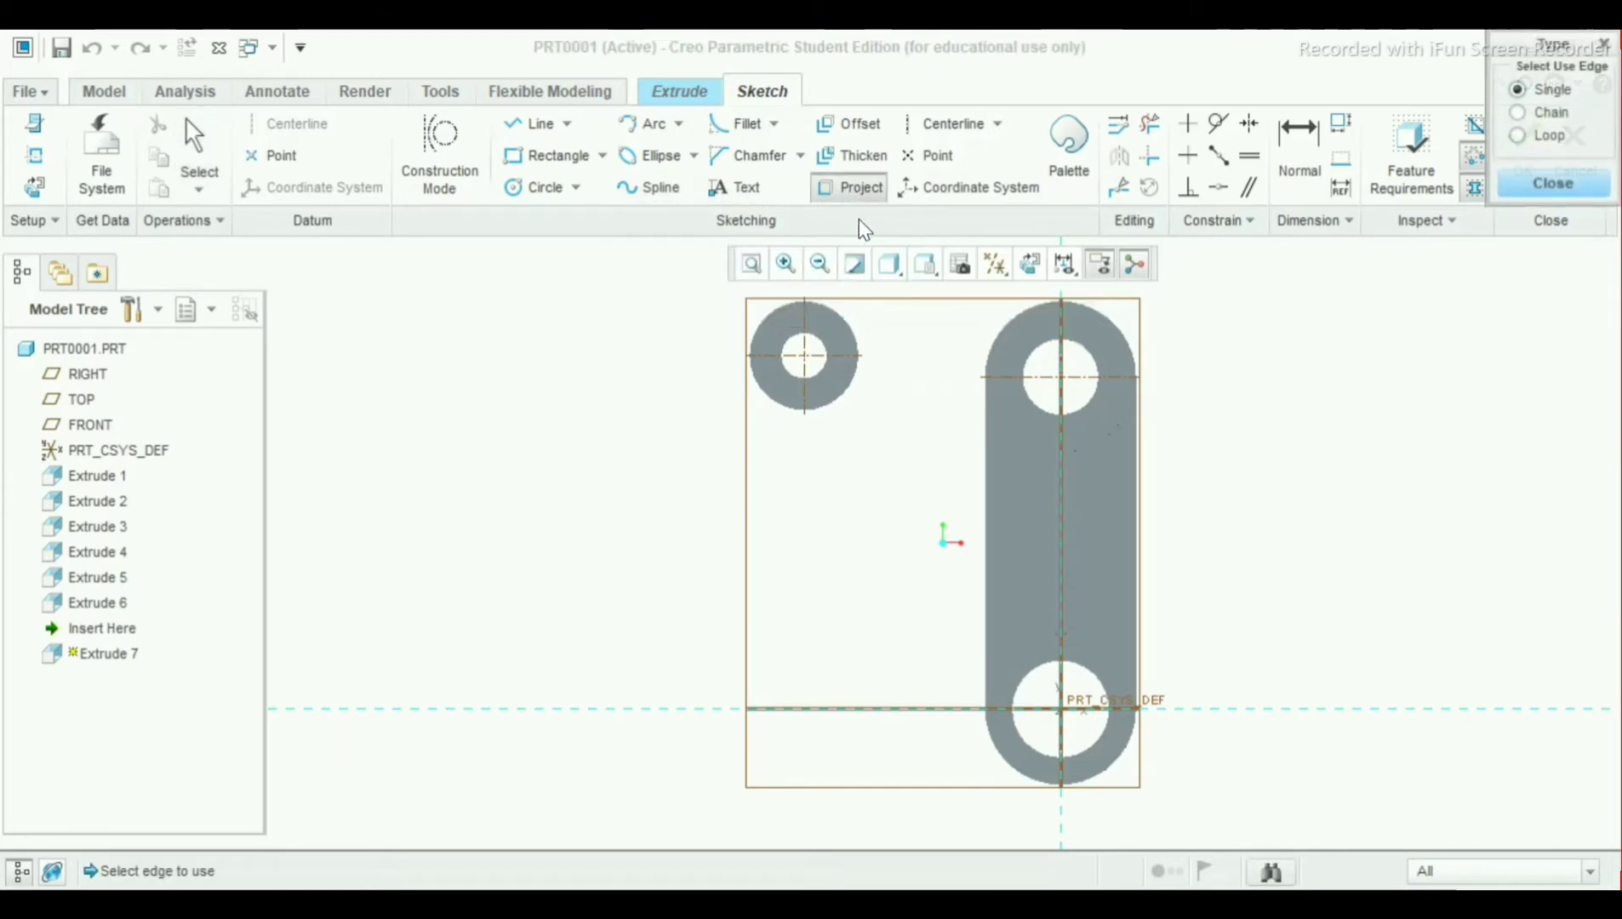
pyautogui.click(847, 329)
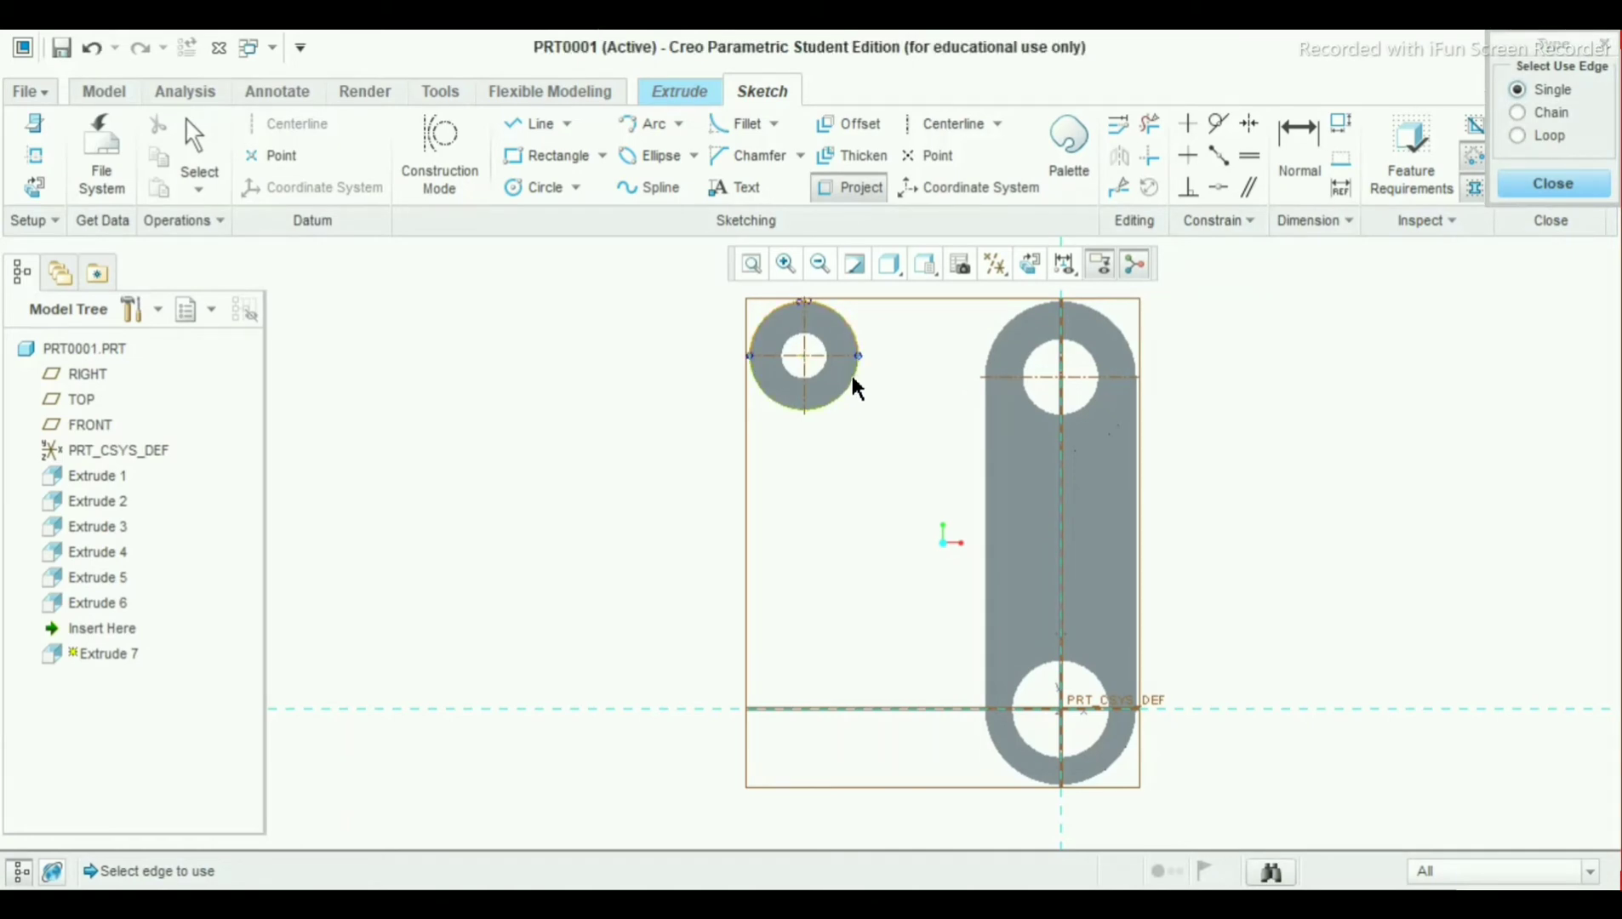
pyautogui.scroll(3, 872, 323)
pyautogui.scroll(-5, 876, 294)
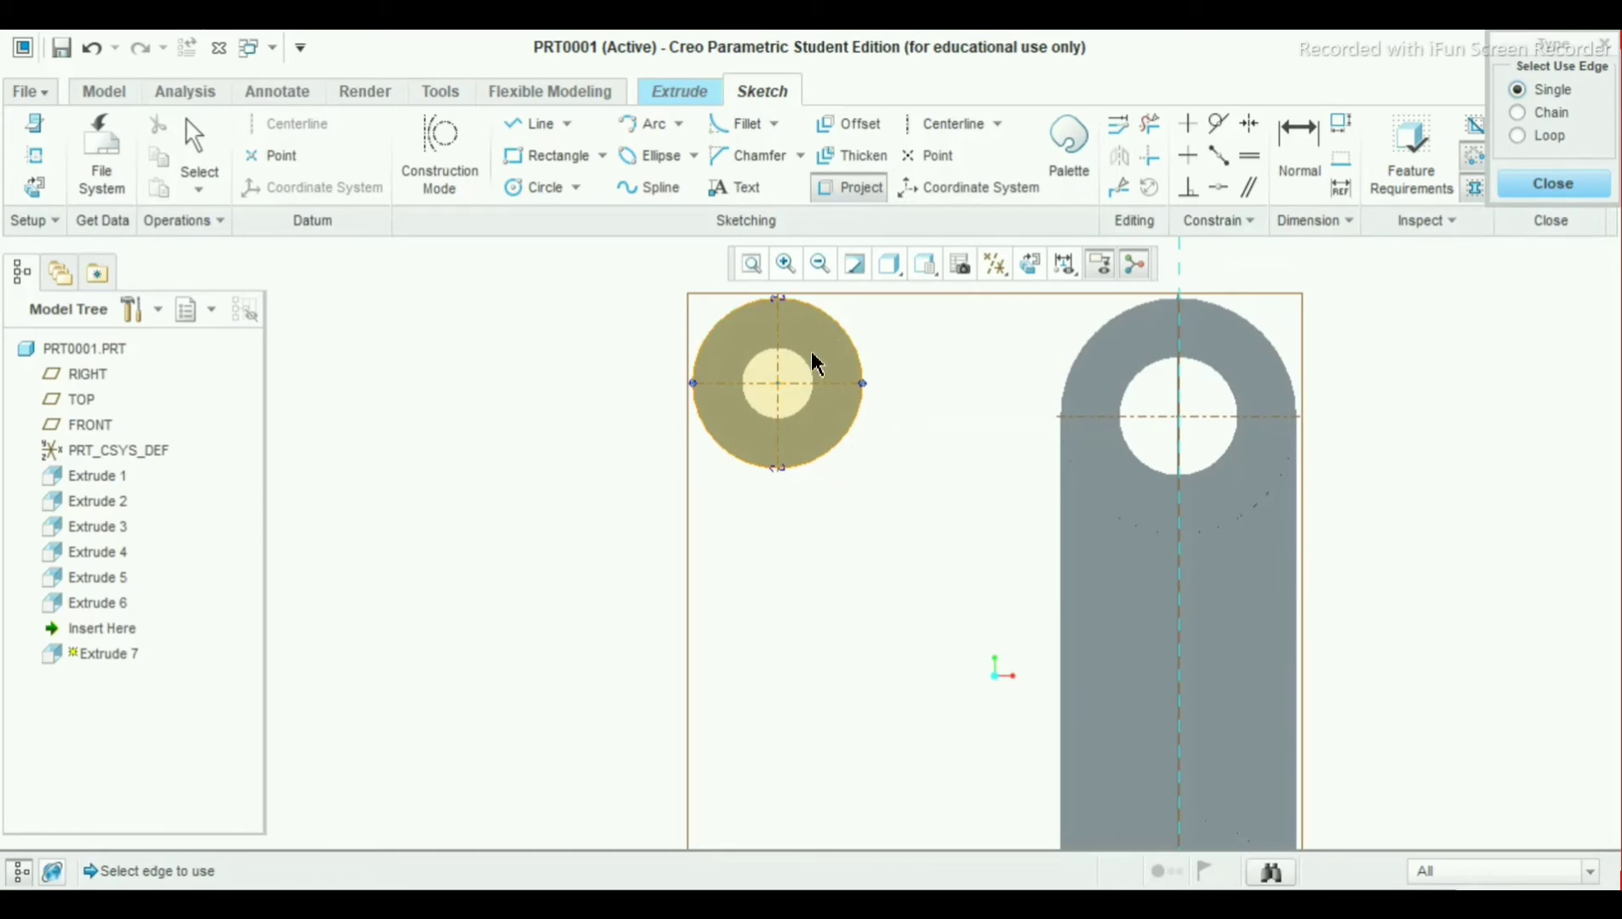
pyautogui.scroll(-1, 549, 340)
pyautogui.scroll(1, 549, 347)
pyautogui.middleClick(761, 373)
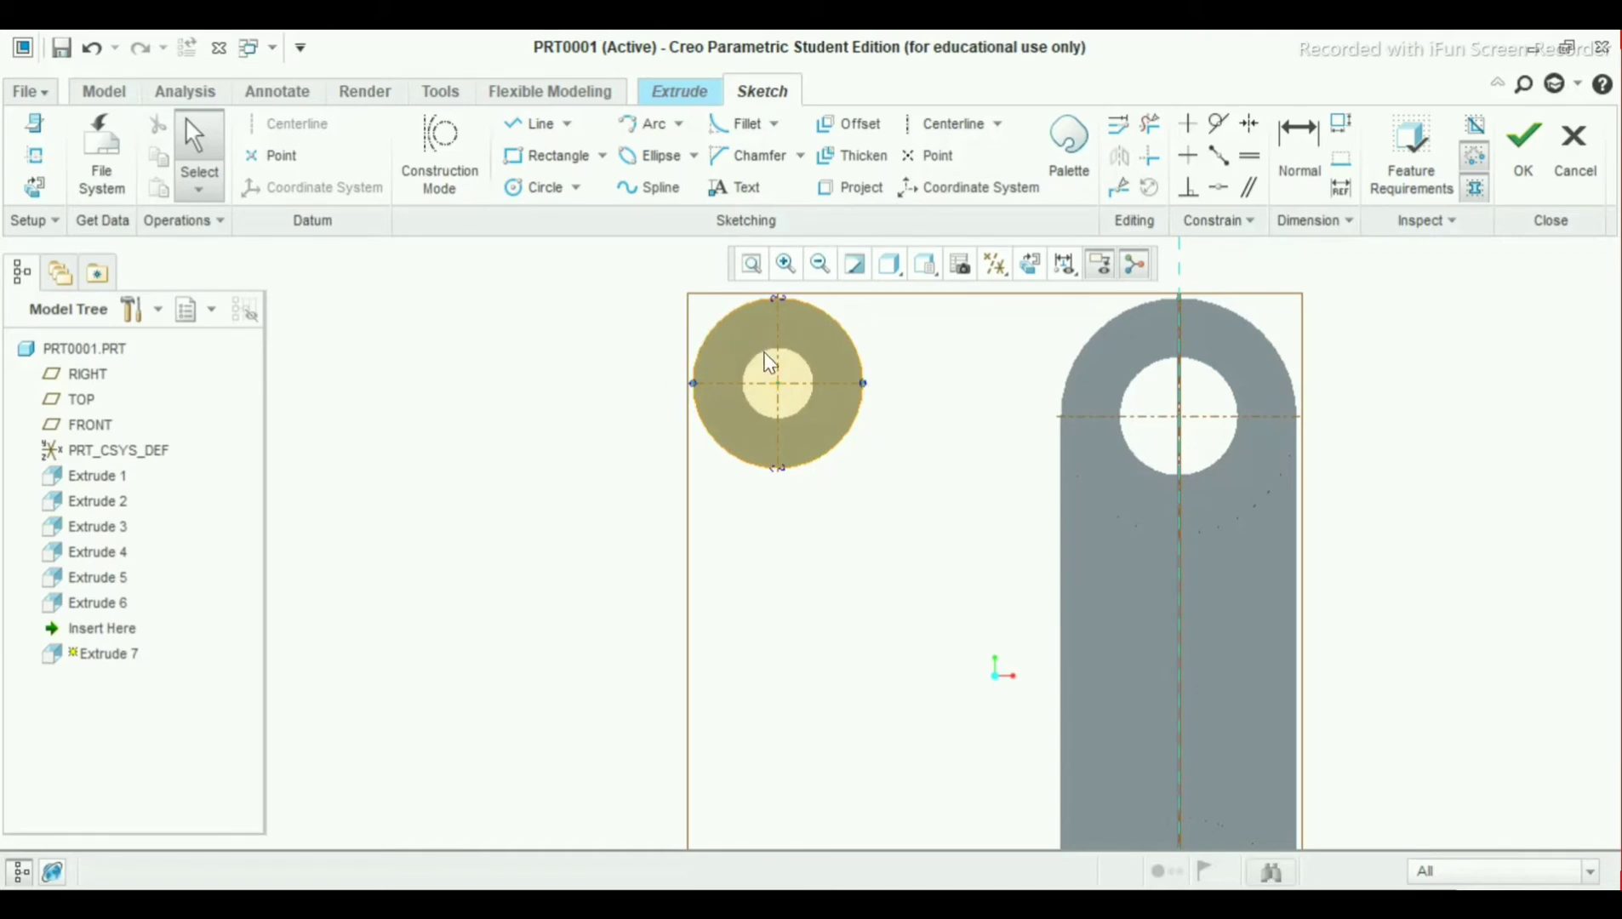
# Draw lines about 27.9 across from the circle's top, about 37.1 straight down, and about 40.2 across from its bottom
pyautogui.click(528, 120)
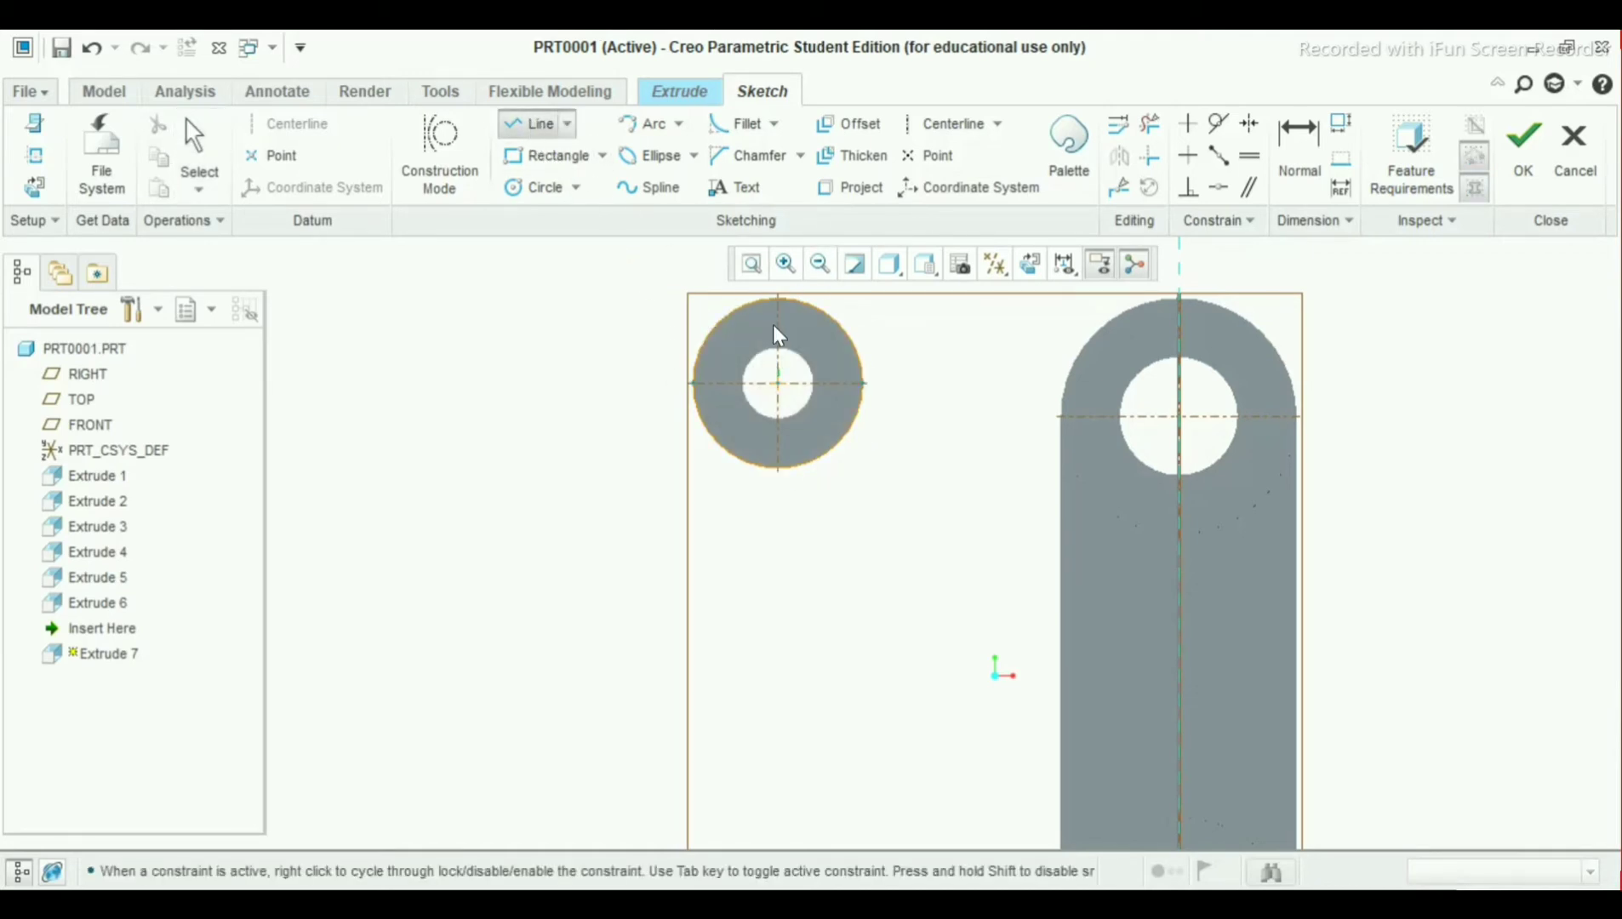
pyautogui.click(779, 298)
pyautogui.click(910, 299)
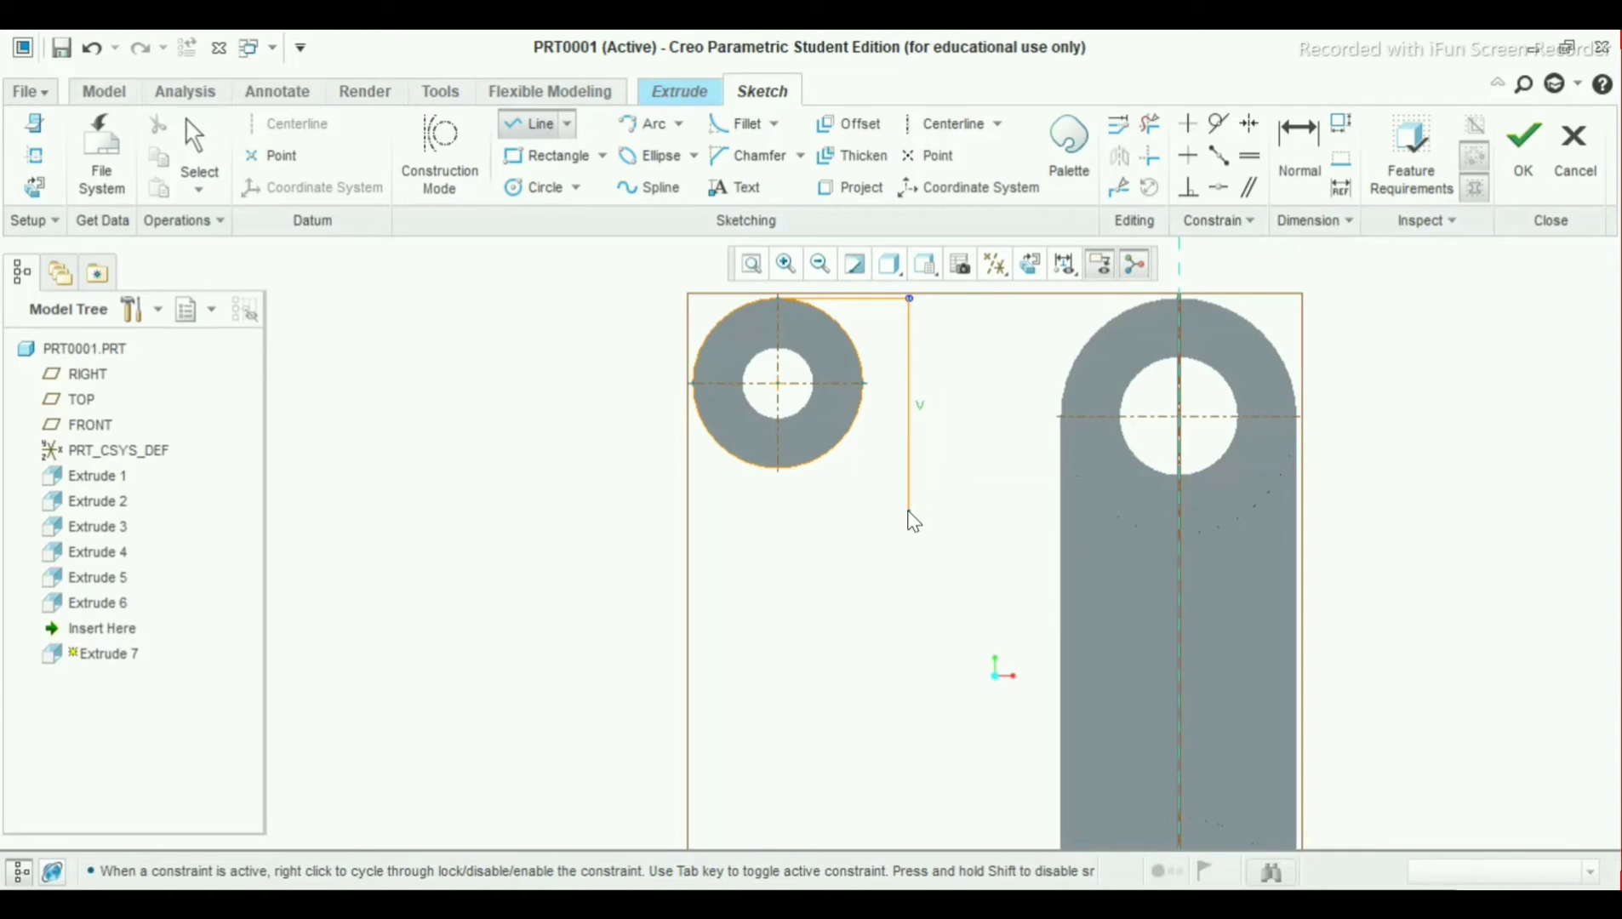
pyautogui.click(910, 473)
pyautogui.middleClick(828, 483)
pyautogui.click(778, 467)
pyautogui.click(970, 471)
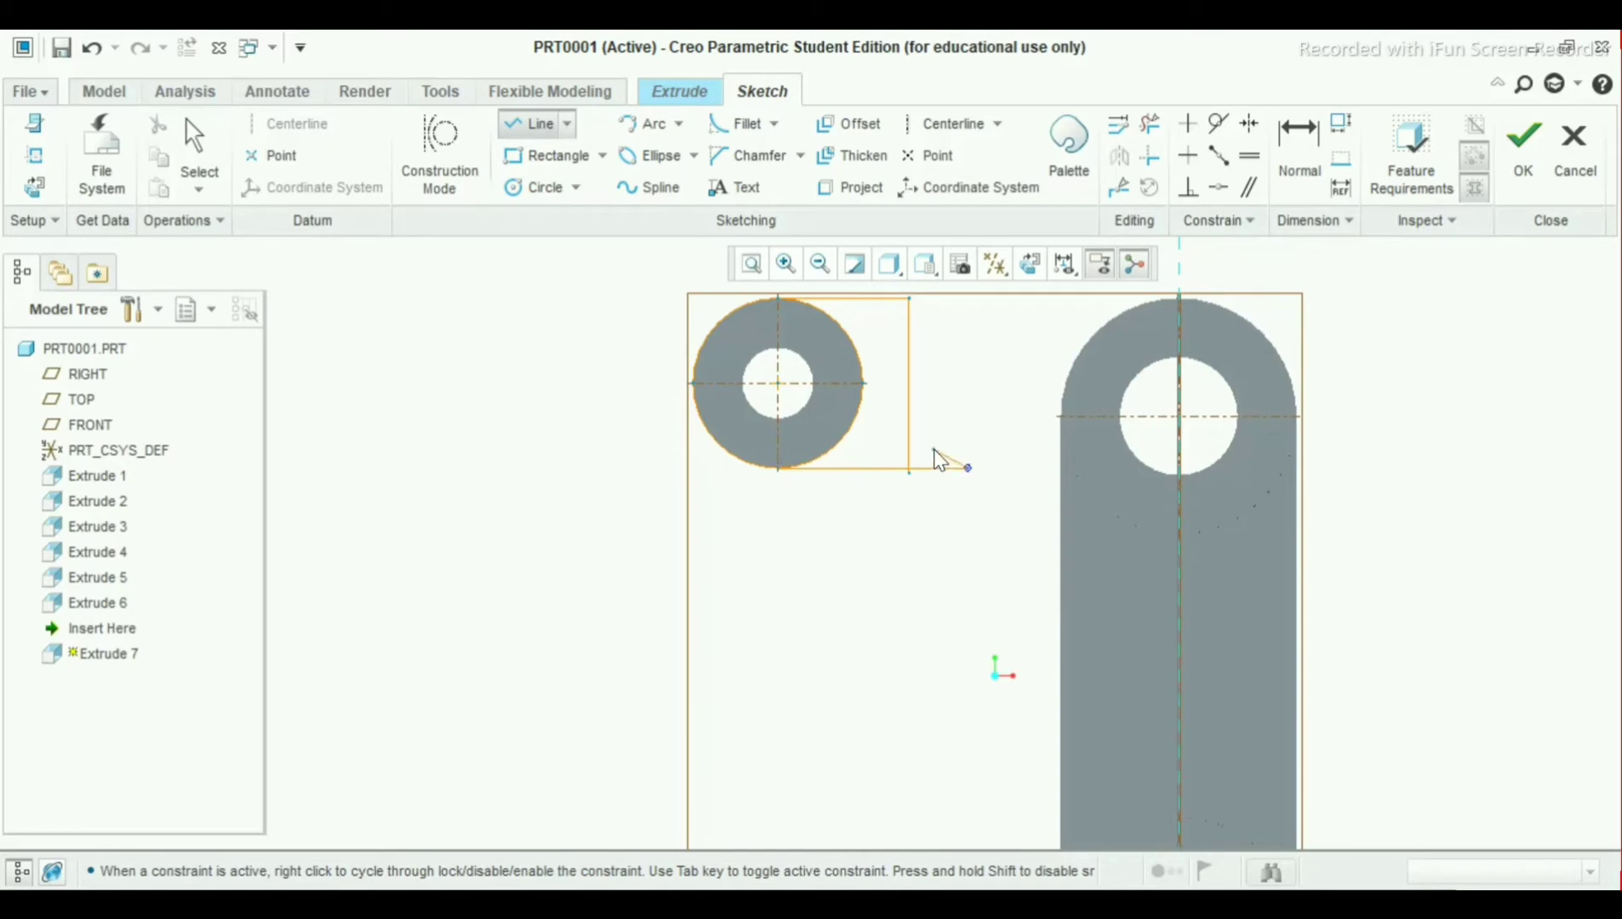
pyautogui.middleClick(938, 442)
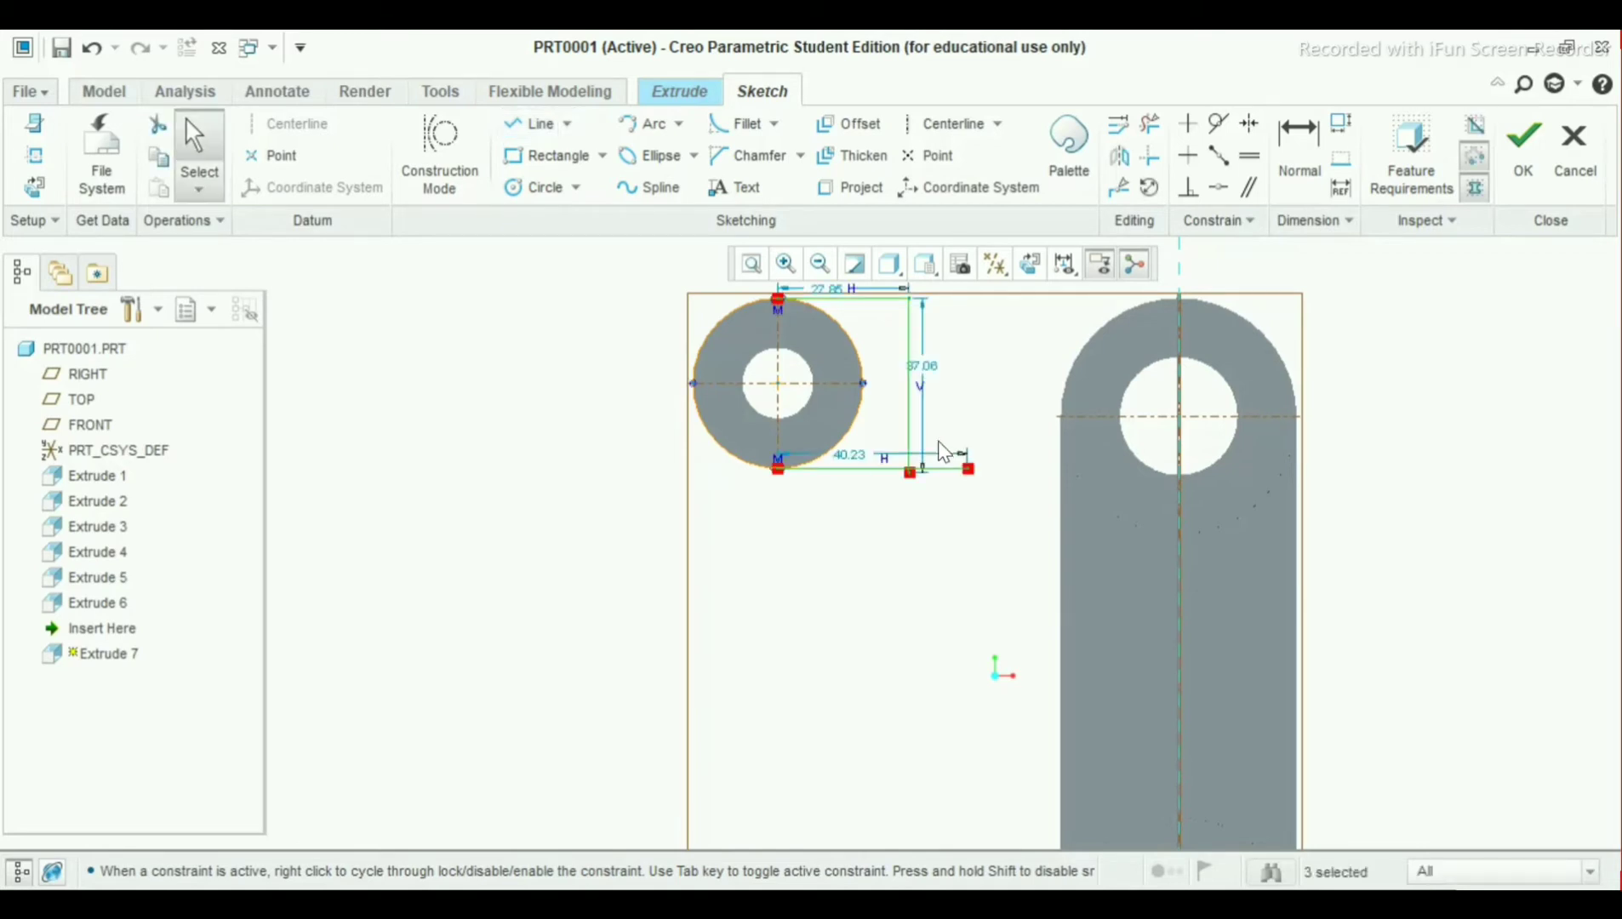
# Trim the overhanging line ends at the lower corner beside the projected circle
pyautogui.click(1150, 124)
pyautogui.moveTo(939, 424); pyautogui.dragTo(950, 509)
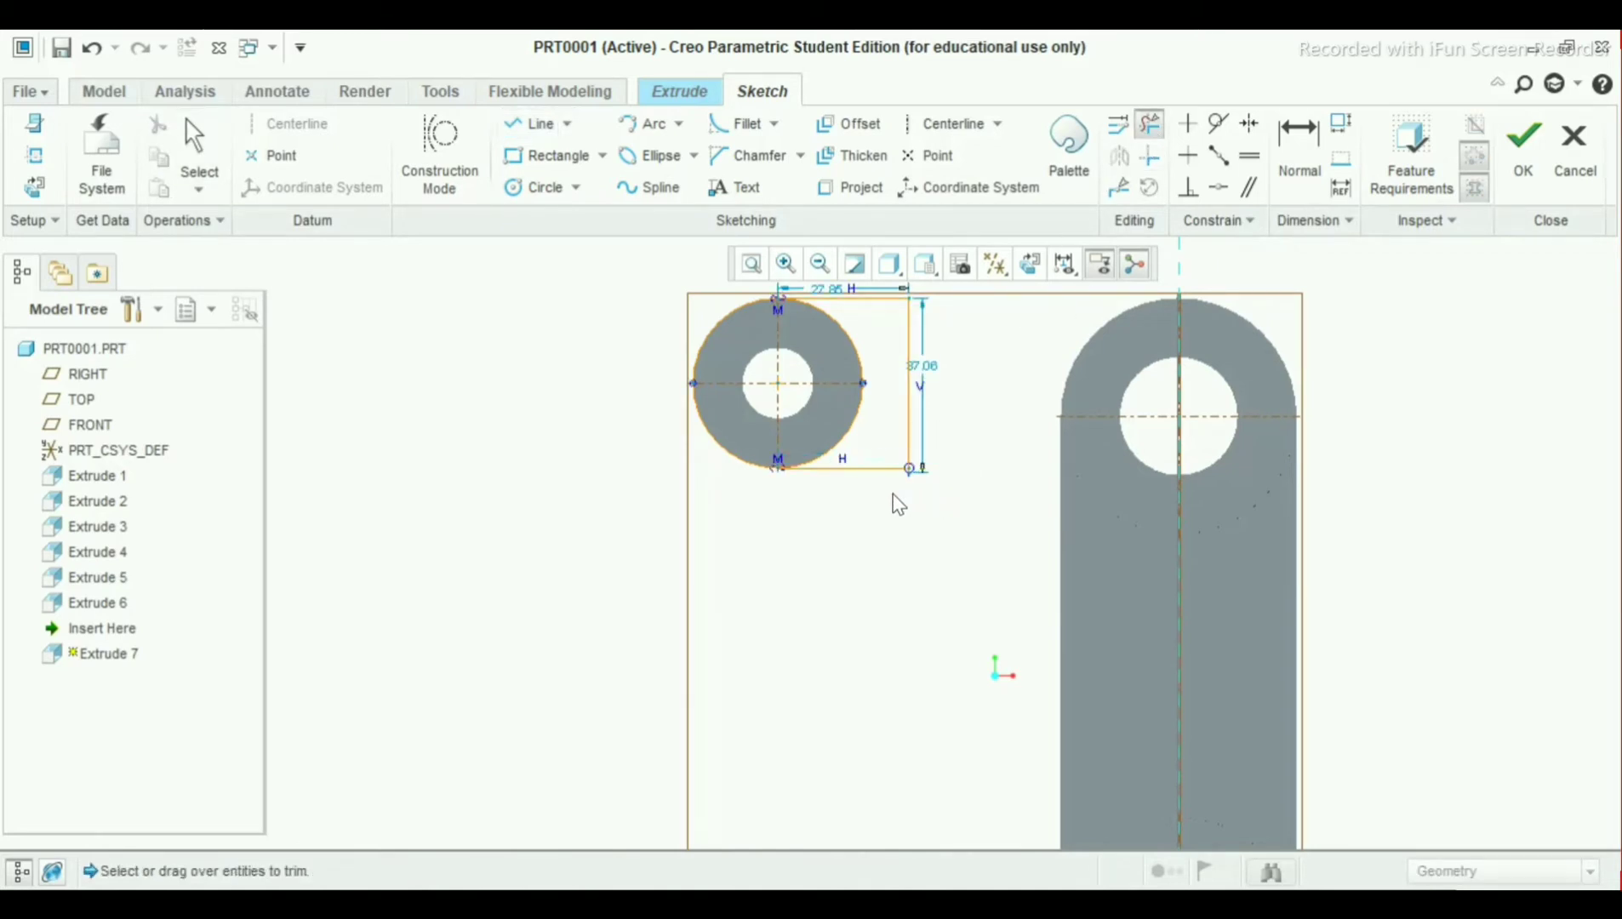
pyautogui.scroll(4, 923, 464)
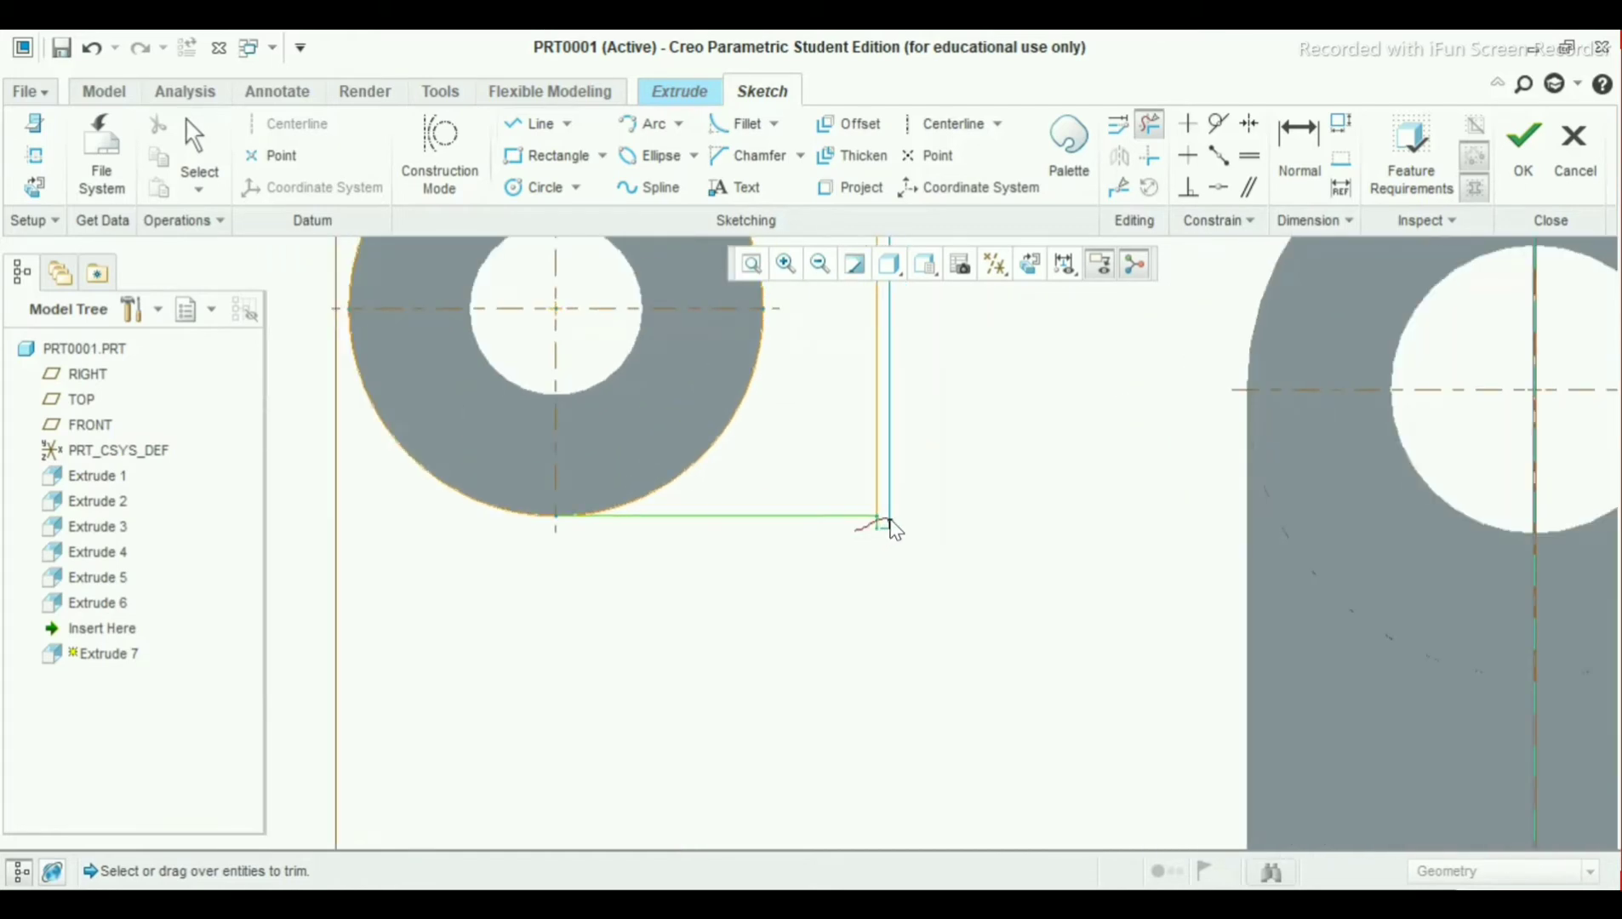
pyautogui.click(884, 521)
pyautogui.scroll(-4, 985, 455)
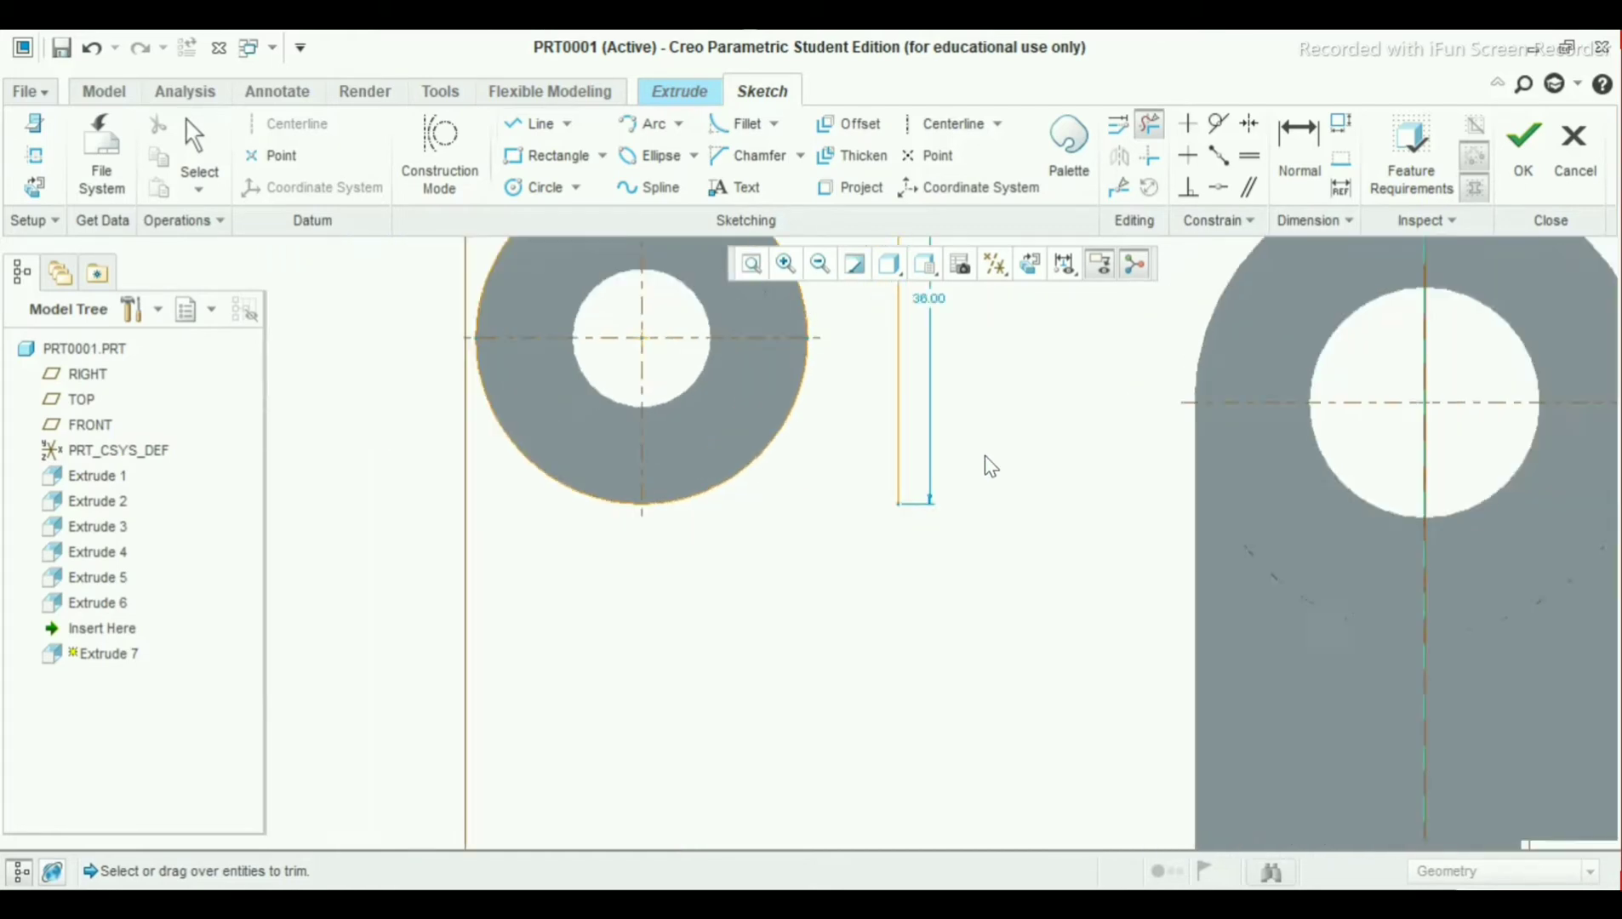
pyautogui.middleClick(988, 458)
# Draw a horizontal line from the circle's bottom point to the lower end of the vertical line
pyautogui.click(536, 123)
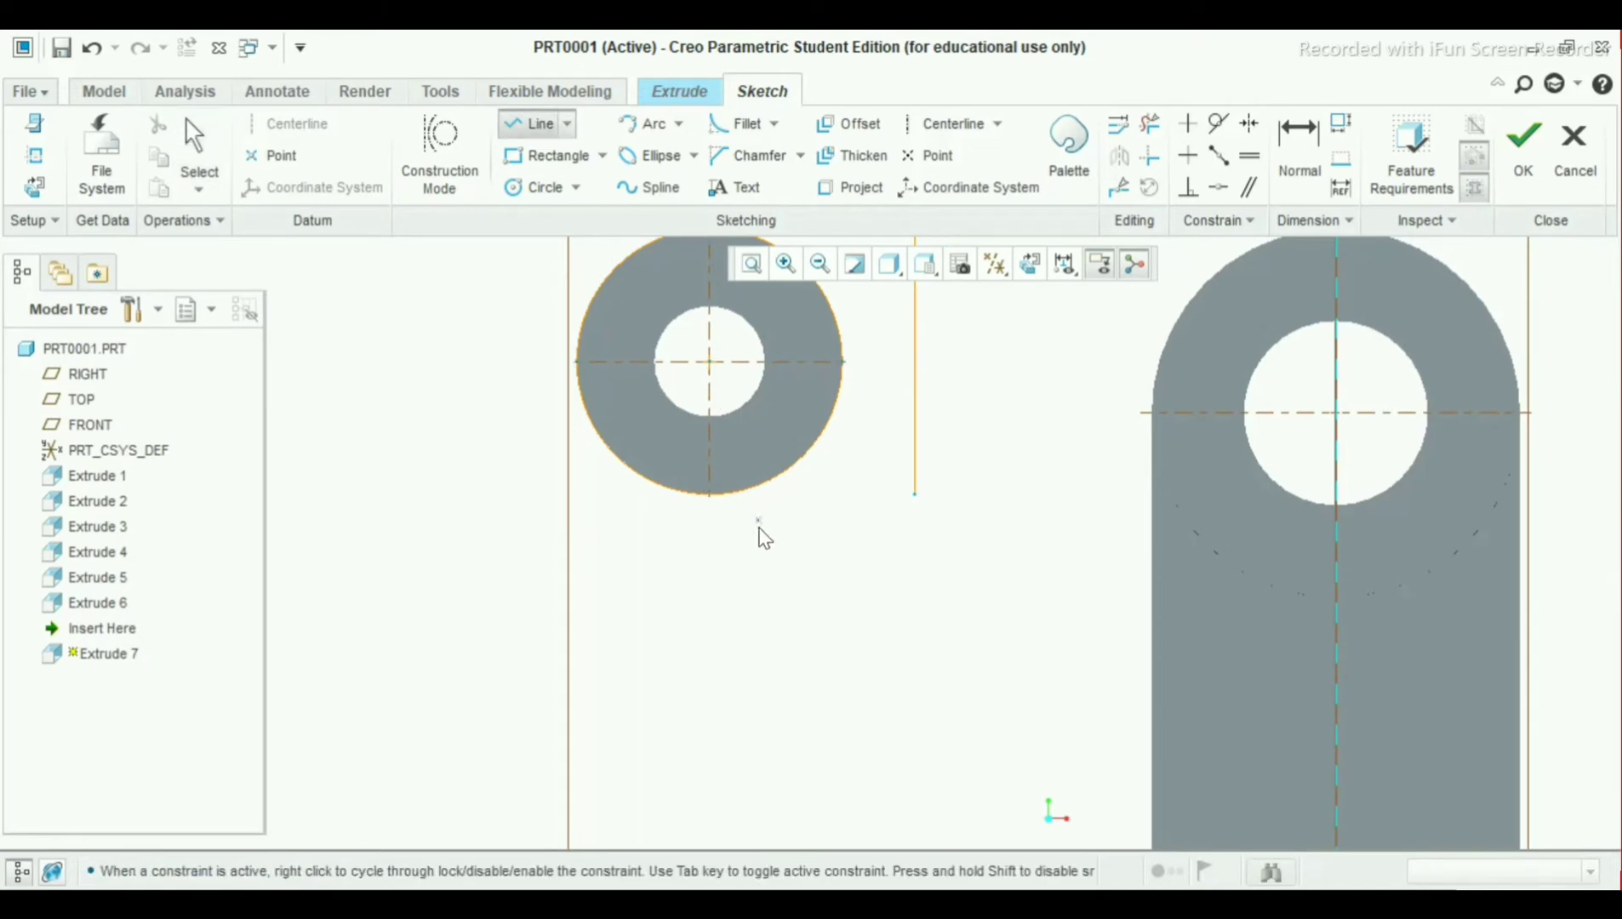
pyautogui.click(710, 494)
pyautogui.click(915, 494)
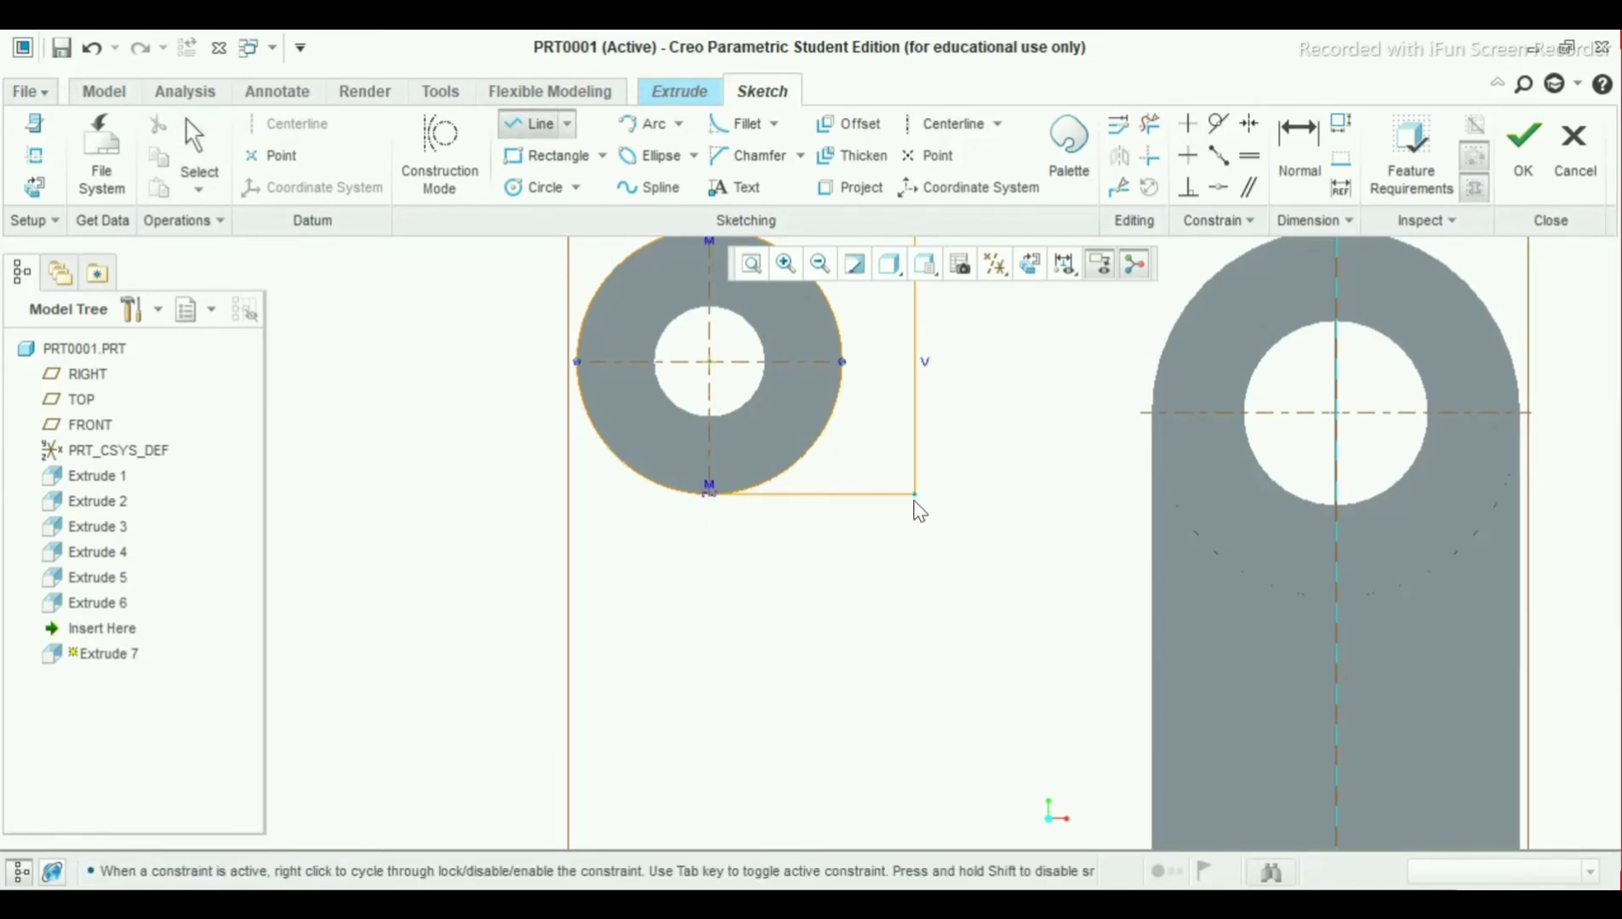
pyautogui.middleClick(1003, 496)
pyautogui.scroll(-3, 971, 435)
pyautogui.middleClick(971, 432)
pyautogui.scroll(1, 984, 353)
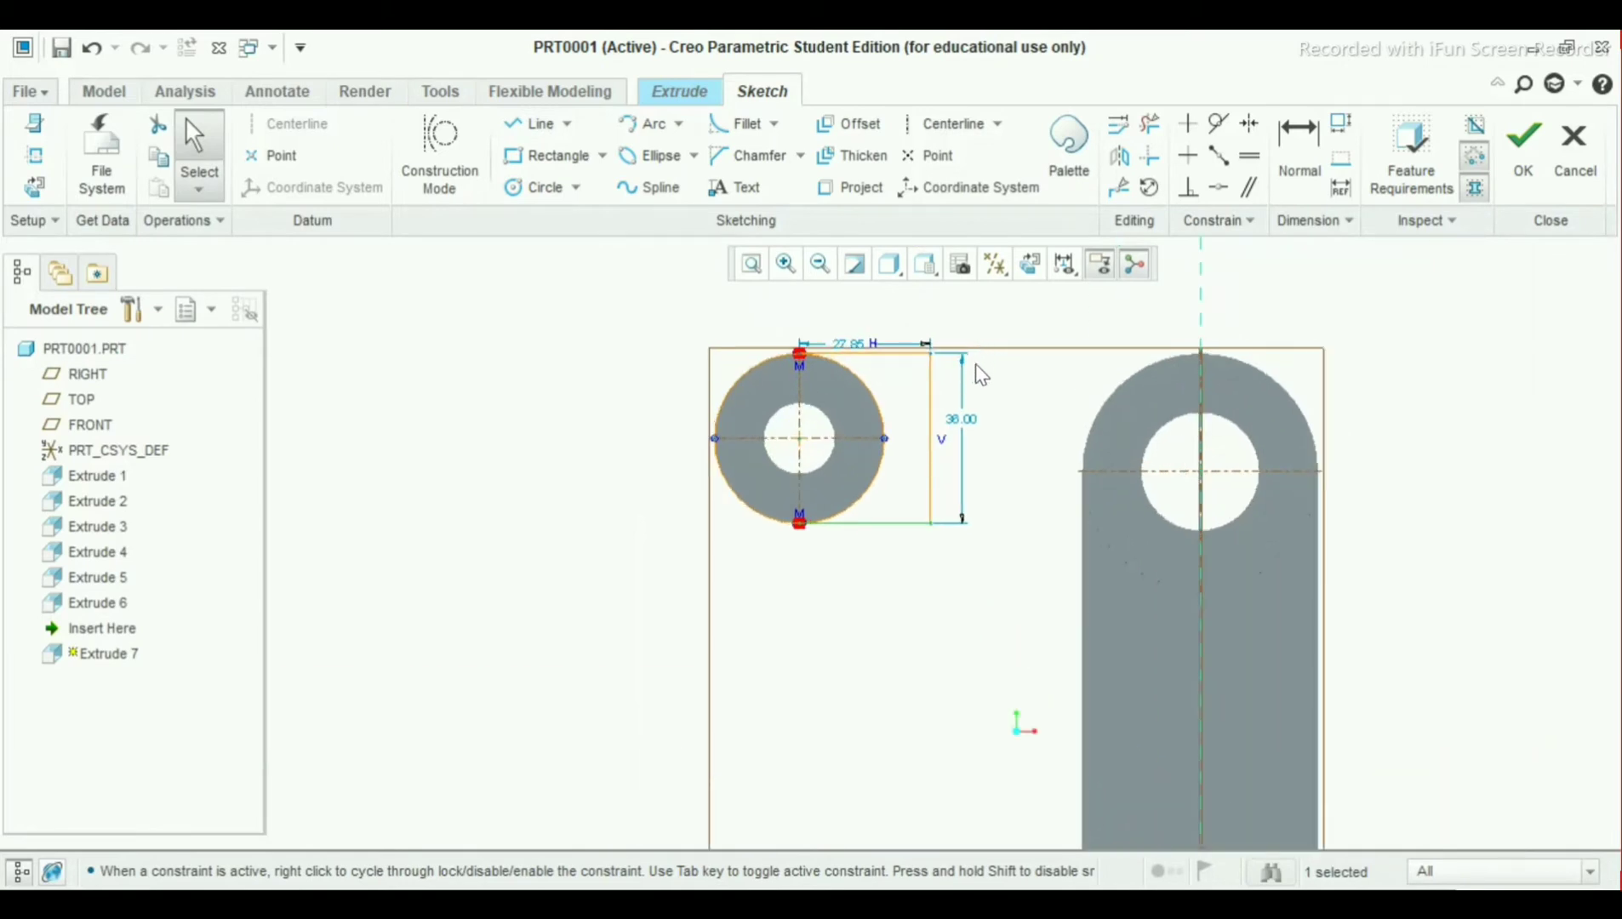
# Trim away the half of the projected circle facing away from the arm, leaving a closed profile
pyautogui.click(1150, 123)
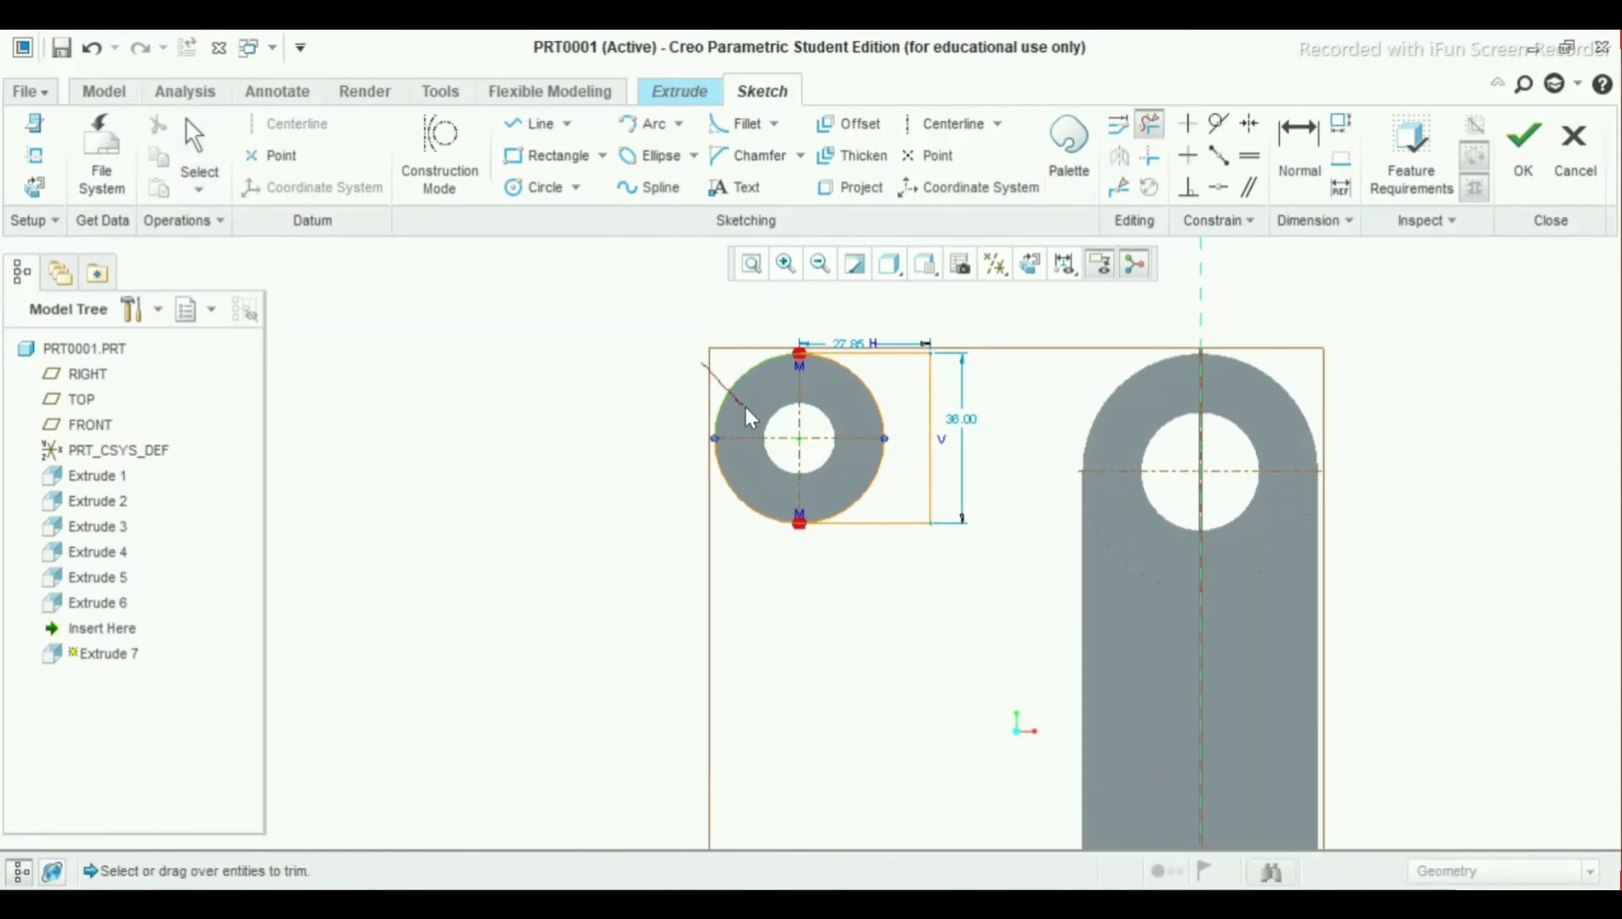
pyautogui.moveTo(745, 407); pyautogui.dragTo(731, 524)
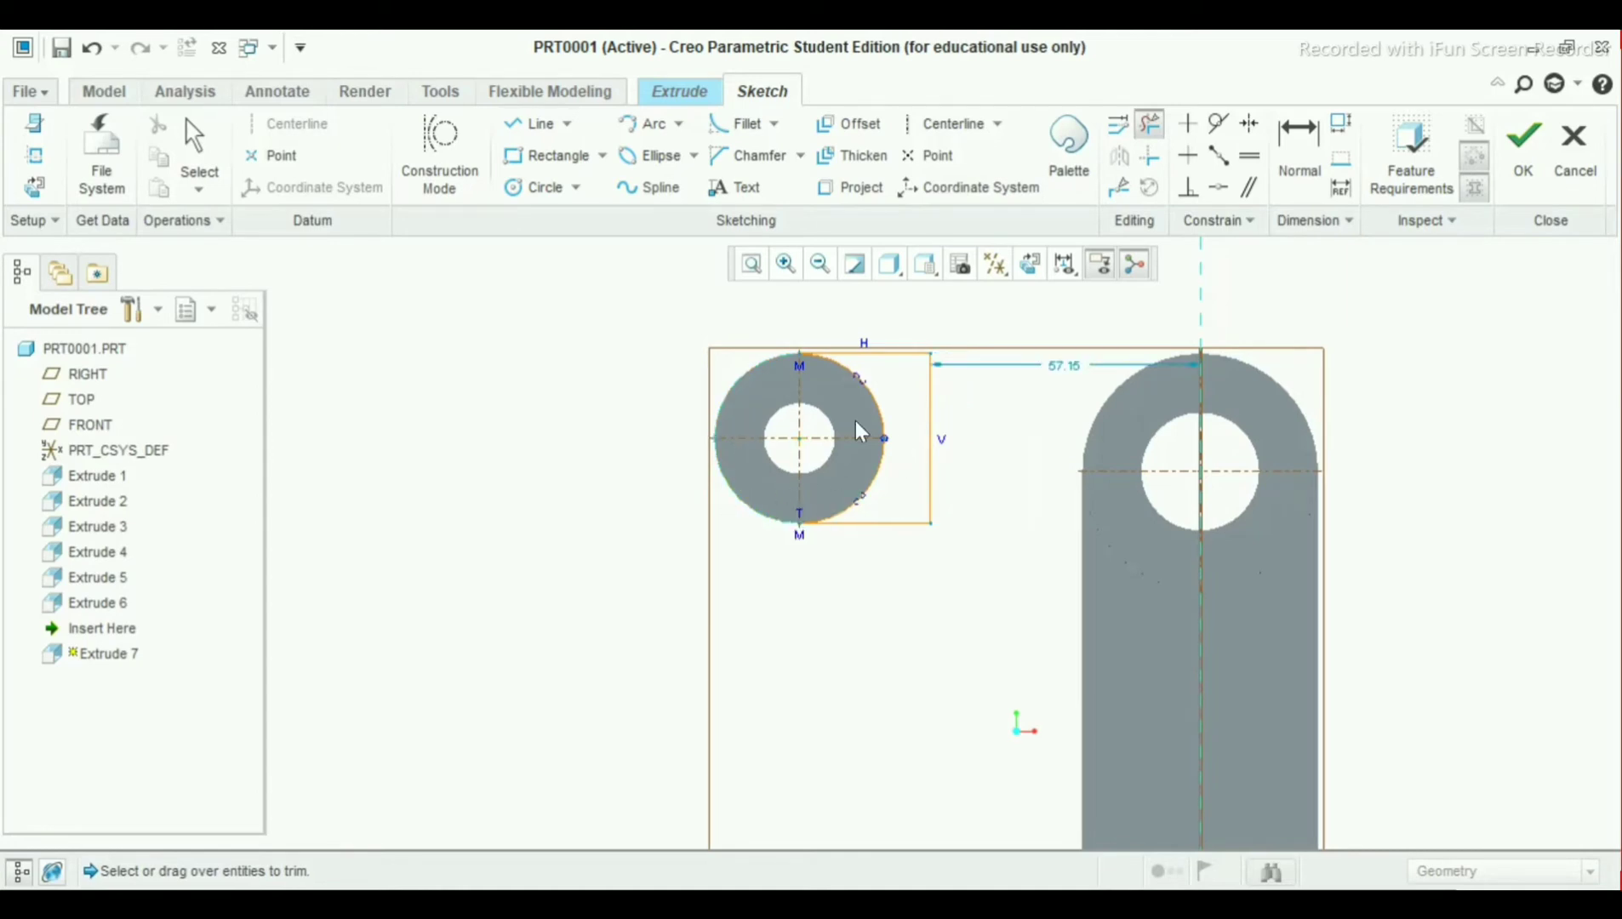
pyautogui.middleClick(923, 344)
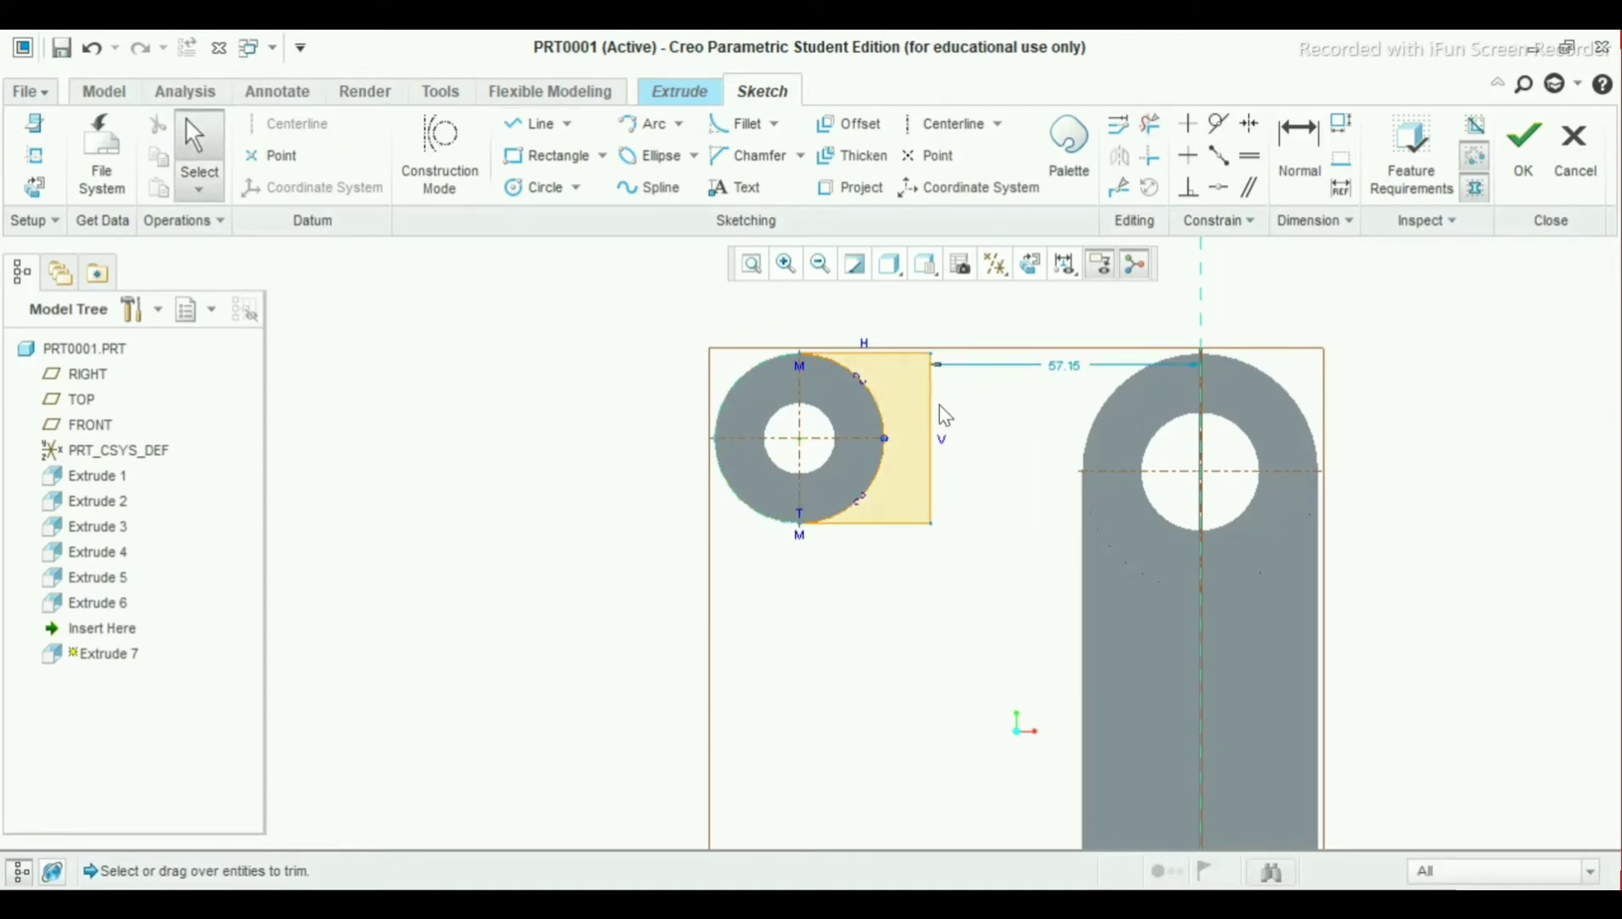
# Add a vertical centerline through the centre of the projected circle
pyautogui.moveTo(943, 417)
pyautogui.mouseDown(button='middle')
pyautogui.moveTo(943, 481)
pyautogui.moveTo(927, 448)
pyautogui.moveTo(937, 394)
pyautogui.moveTo(951, 467)
pyautogui.mouseUp(button='middle')
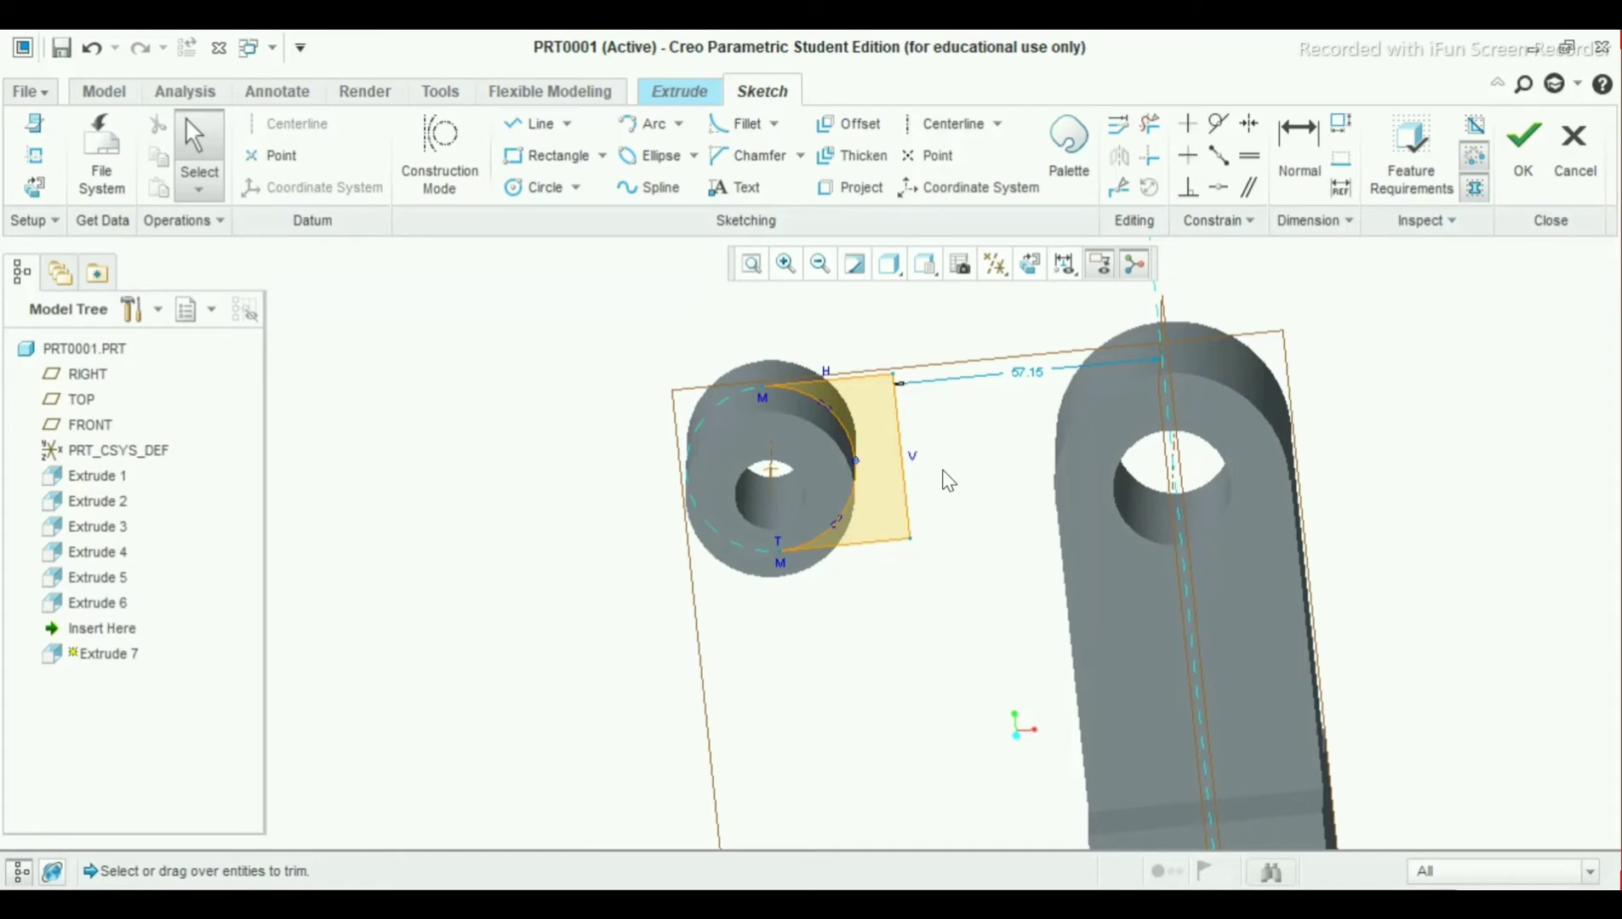
pyautogui.click(752, 264)
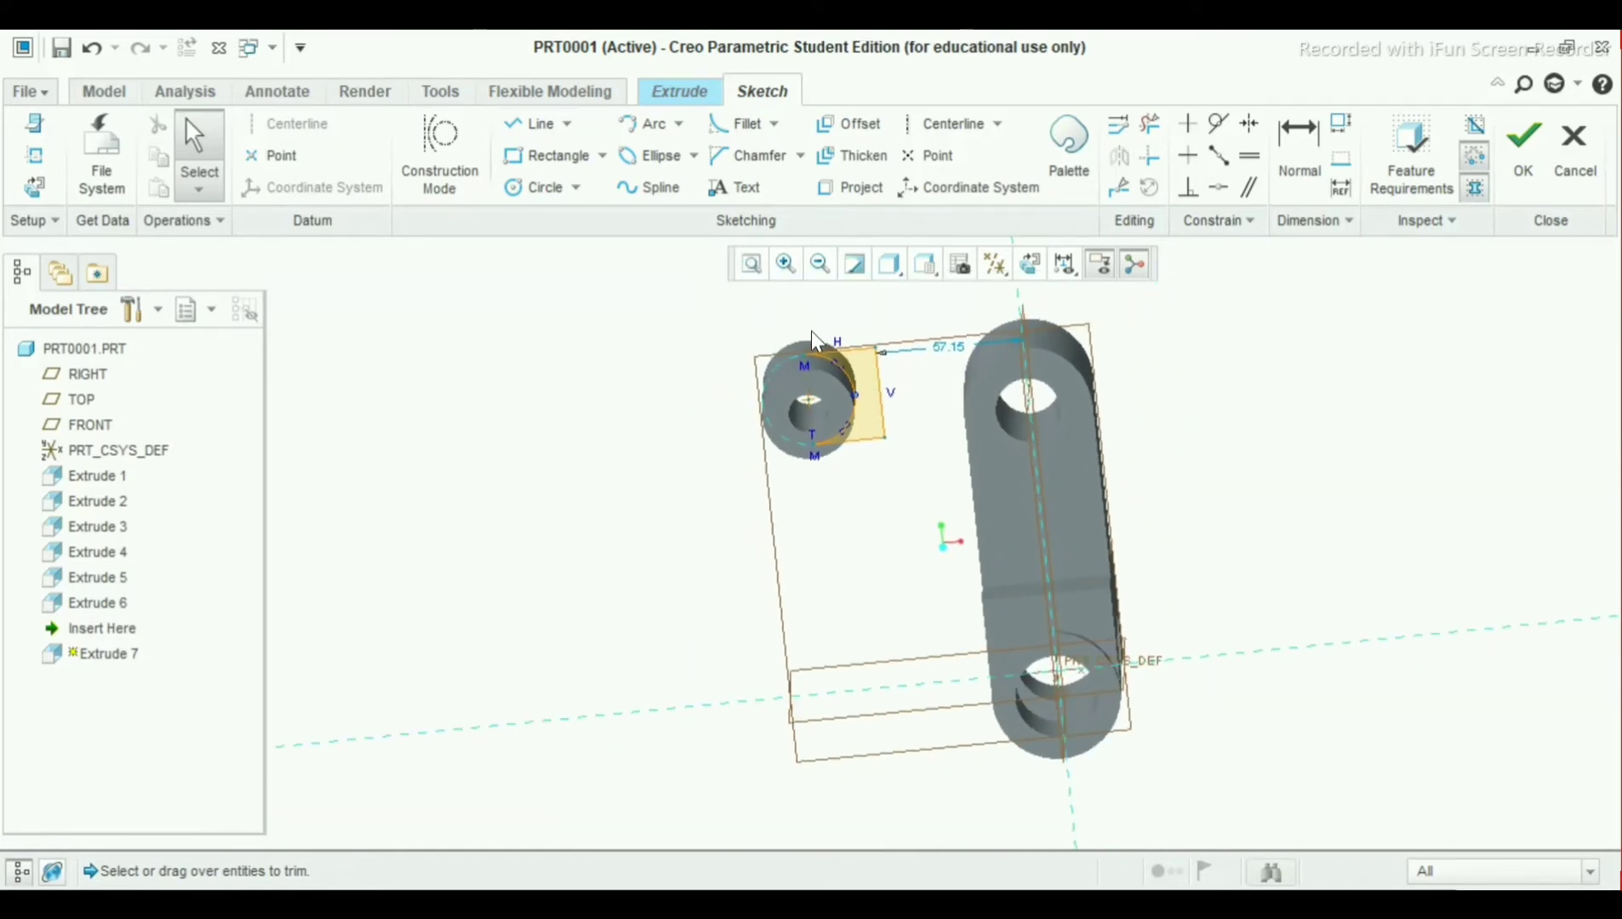
pyautogui.scroll(4, 889, 399)
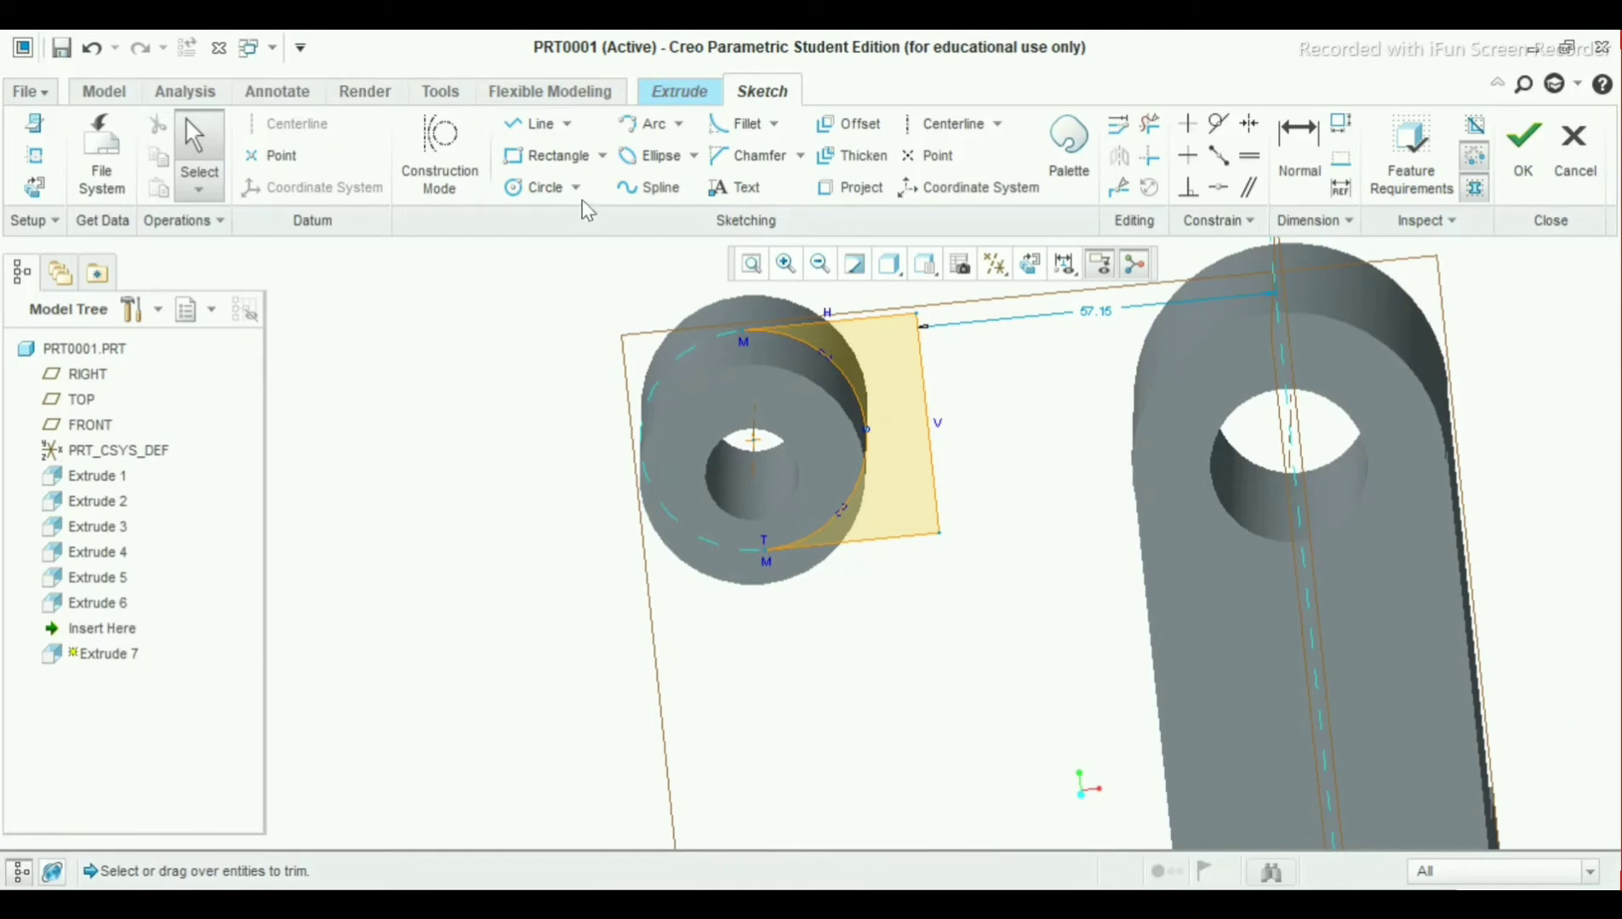
pyautogui.click(949, 123)
pyautogui.click(753, 440)
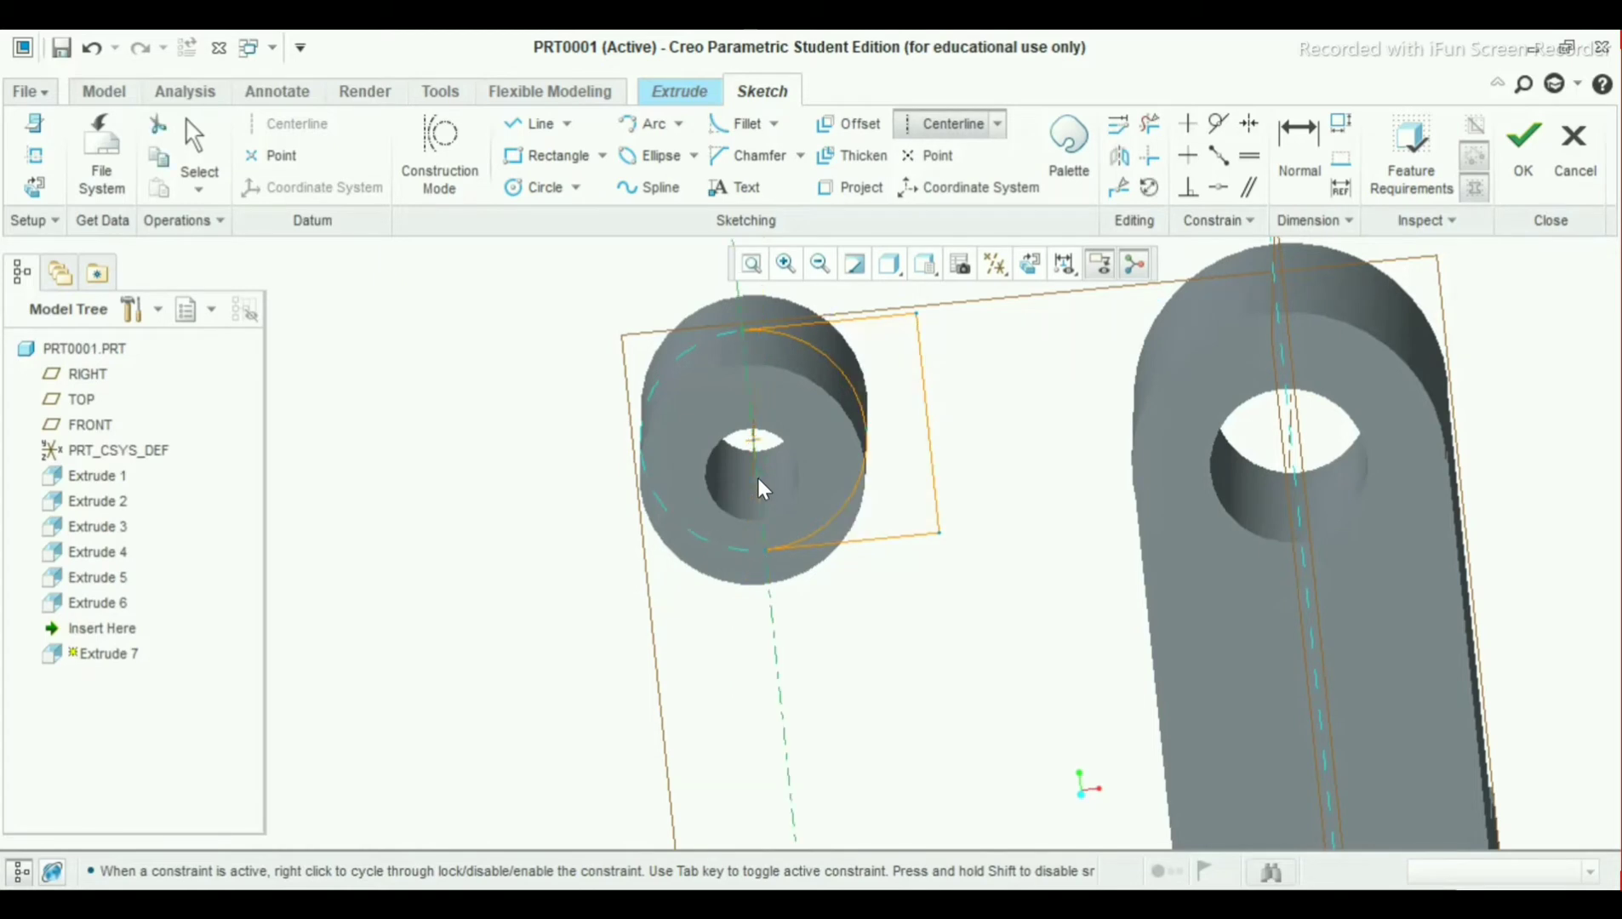
pyautogui.click(757, 475)
pyautogui.middleClick(637, 495)
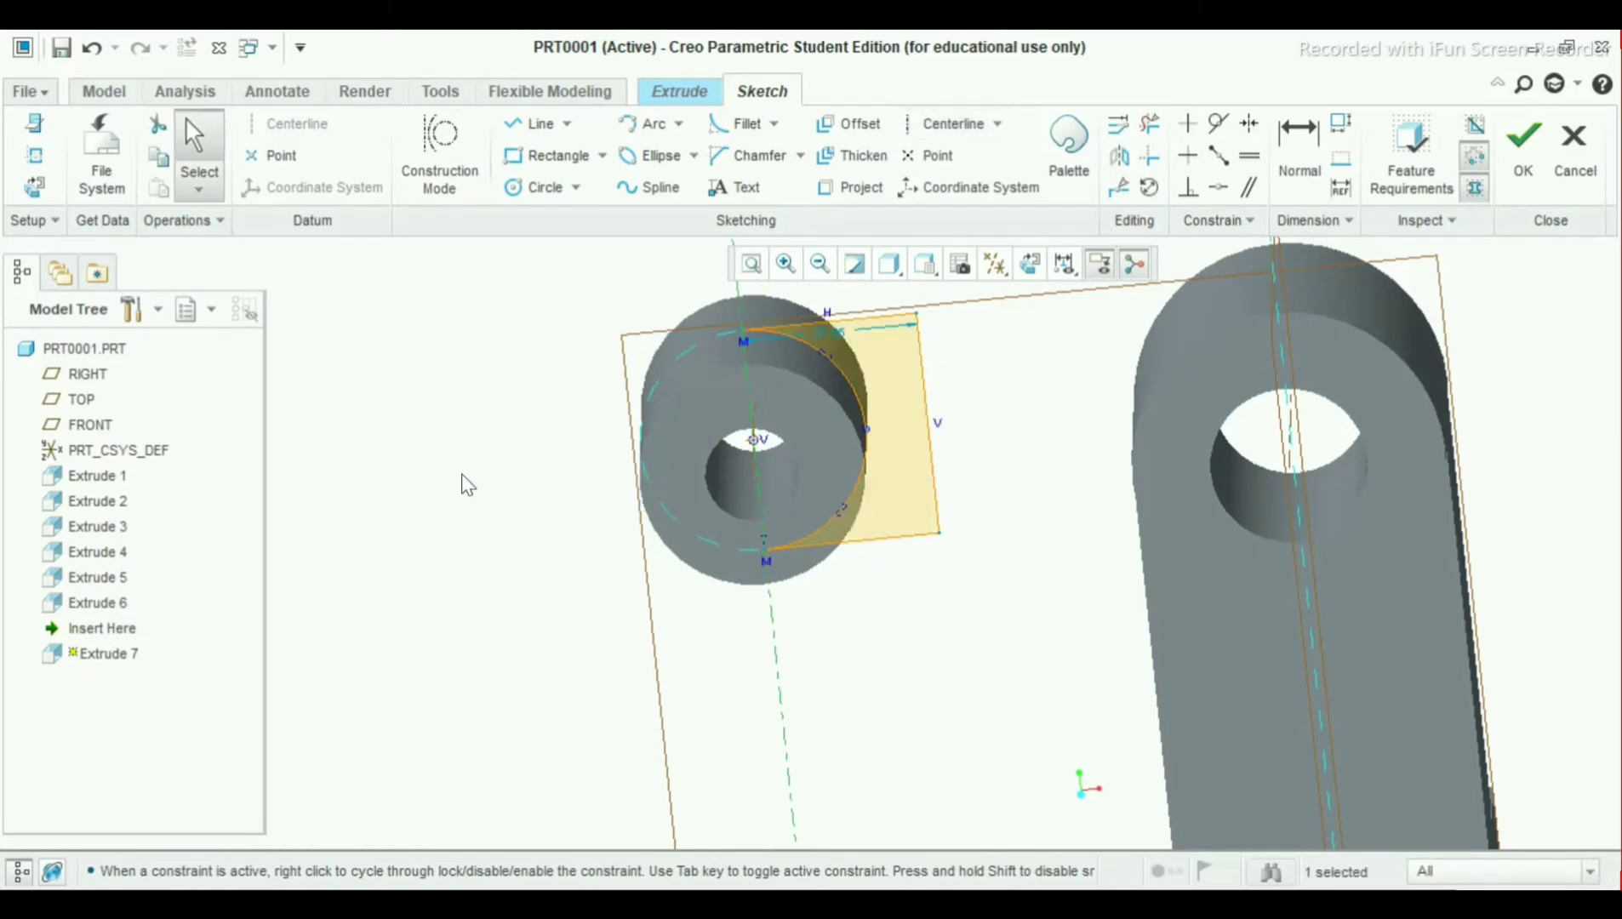
# Place the profile's width dimension below the sketch and set it to 30
pyautogui.moveTo(829, 332); pyautogui.dragTo(852, 599)
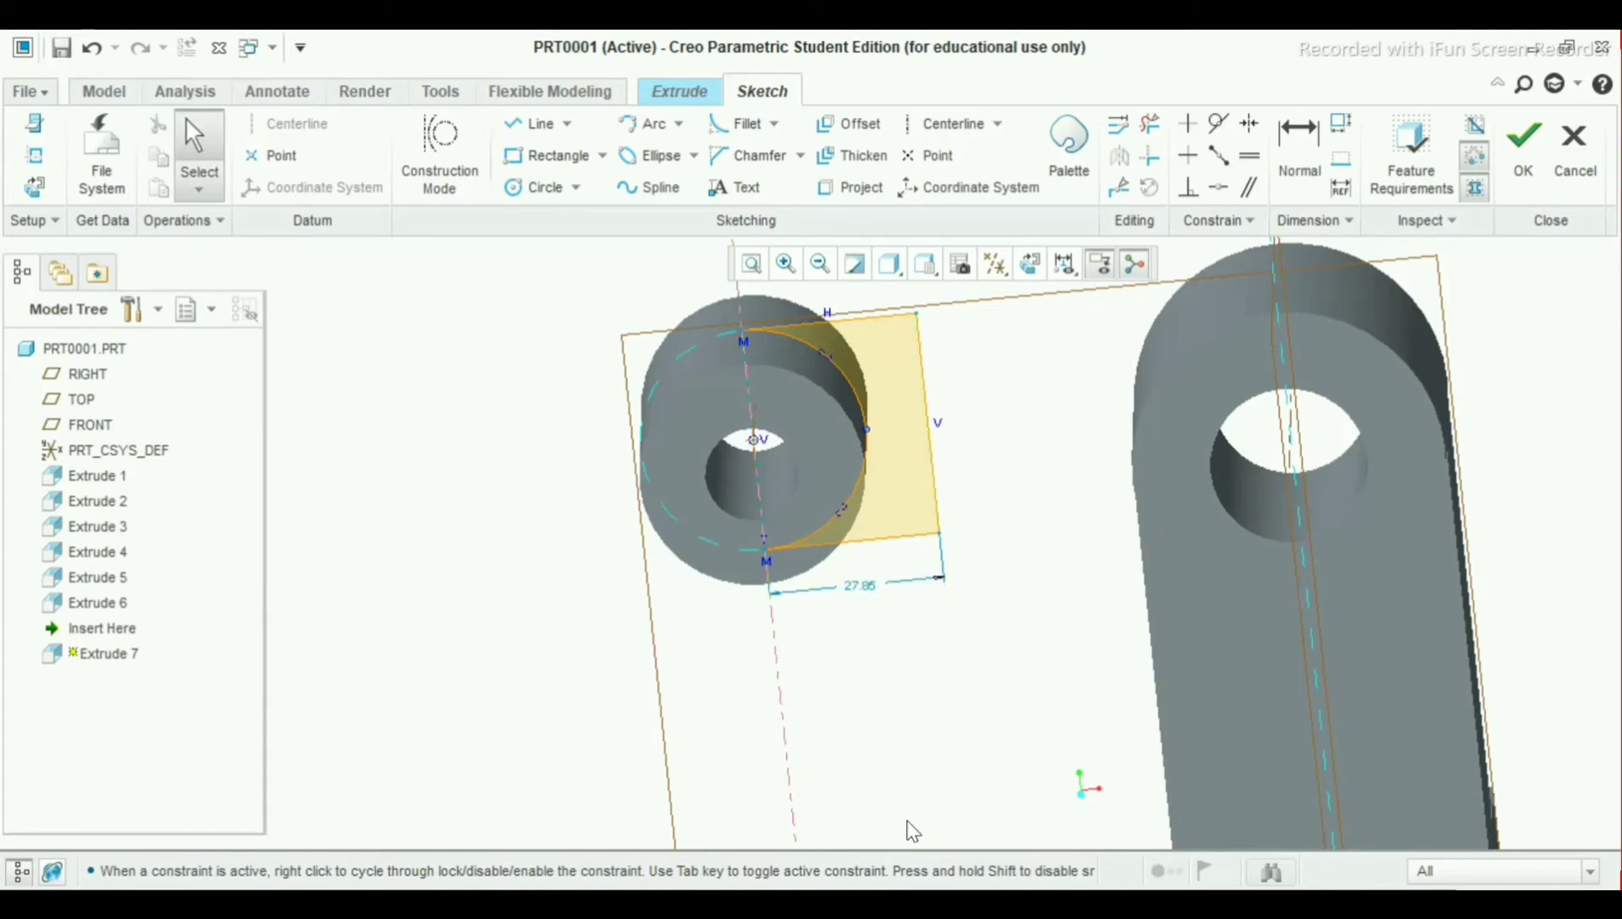
pyautogui.doubleClick(858, 587)
pyautogui.write('30')
pyautogui.press('Return')
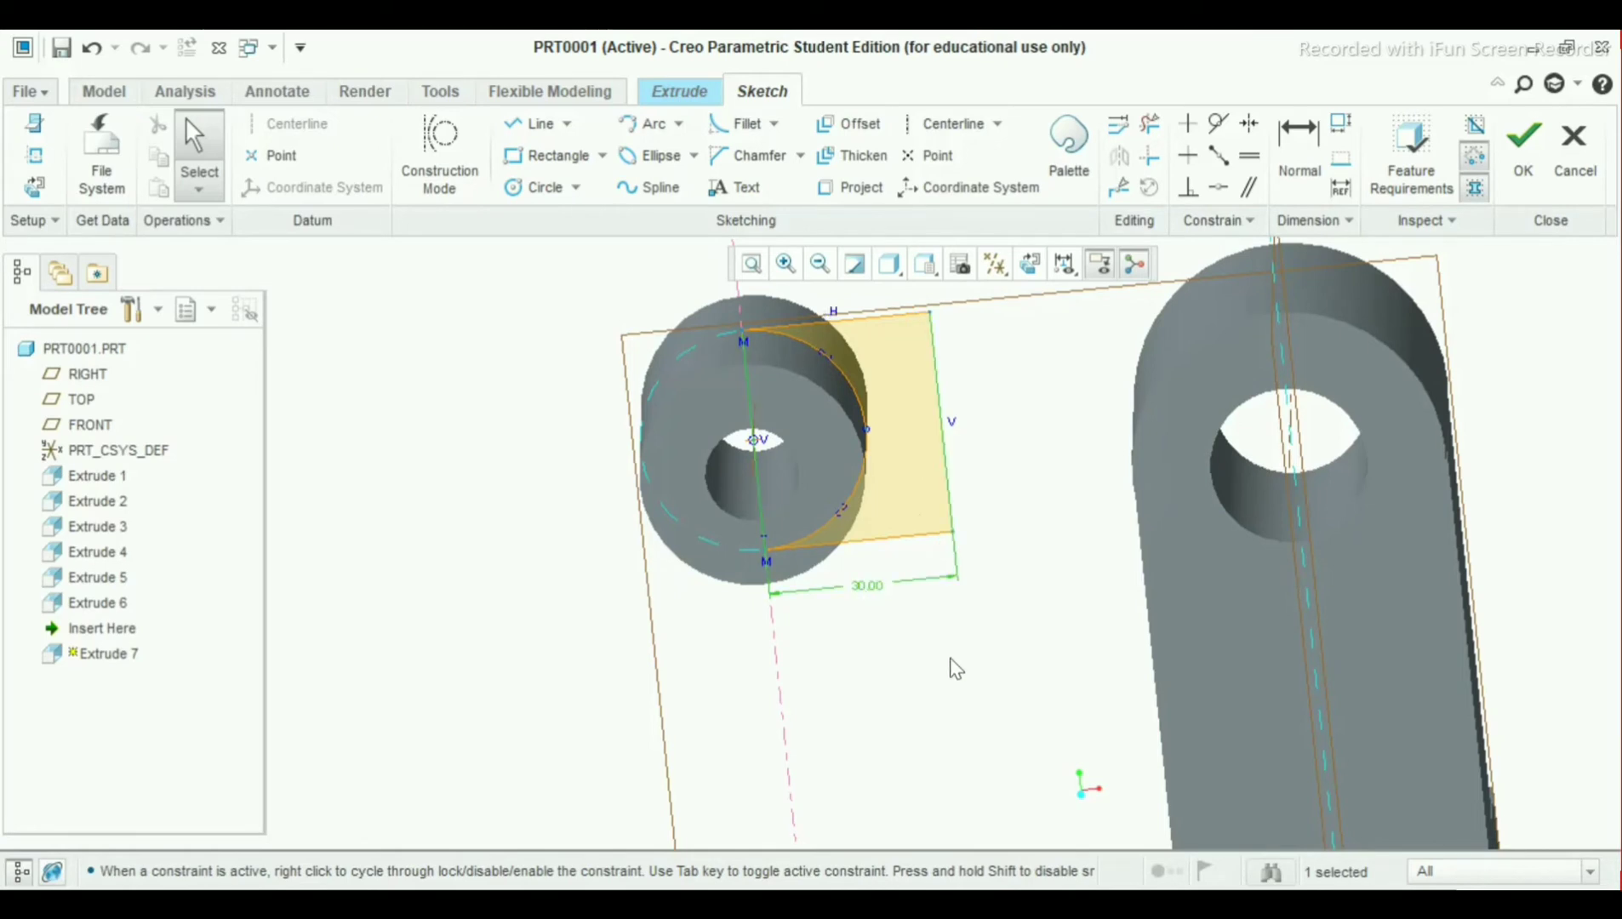
# Finish the block's profile sketch and extrude it symmetrically about the sketch plane to a depth of 42
pyautogui.click(1524, 145)
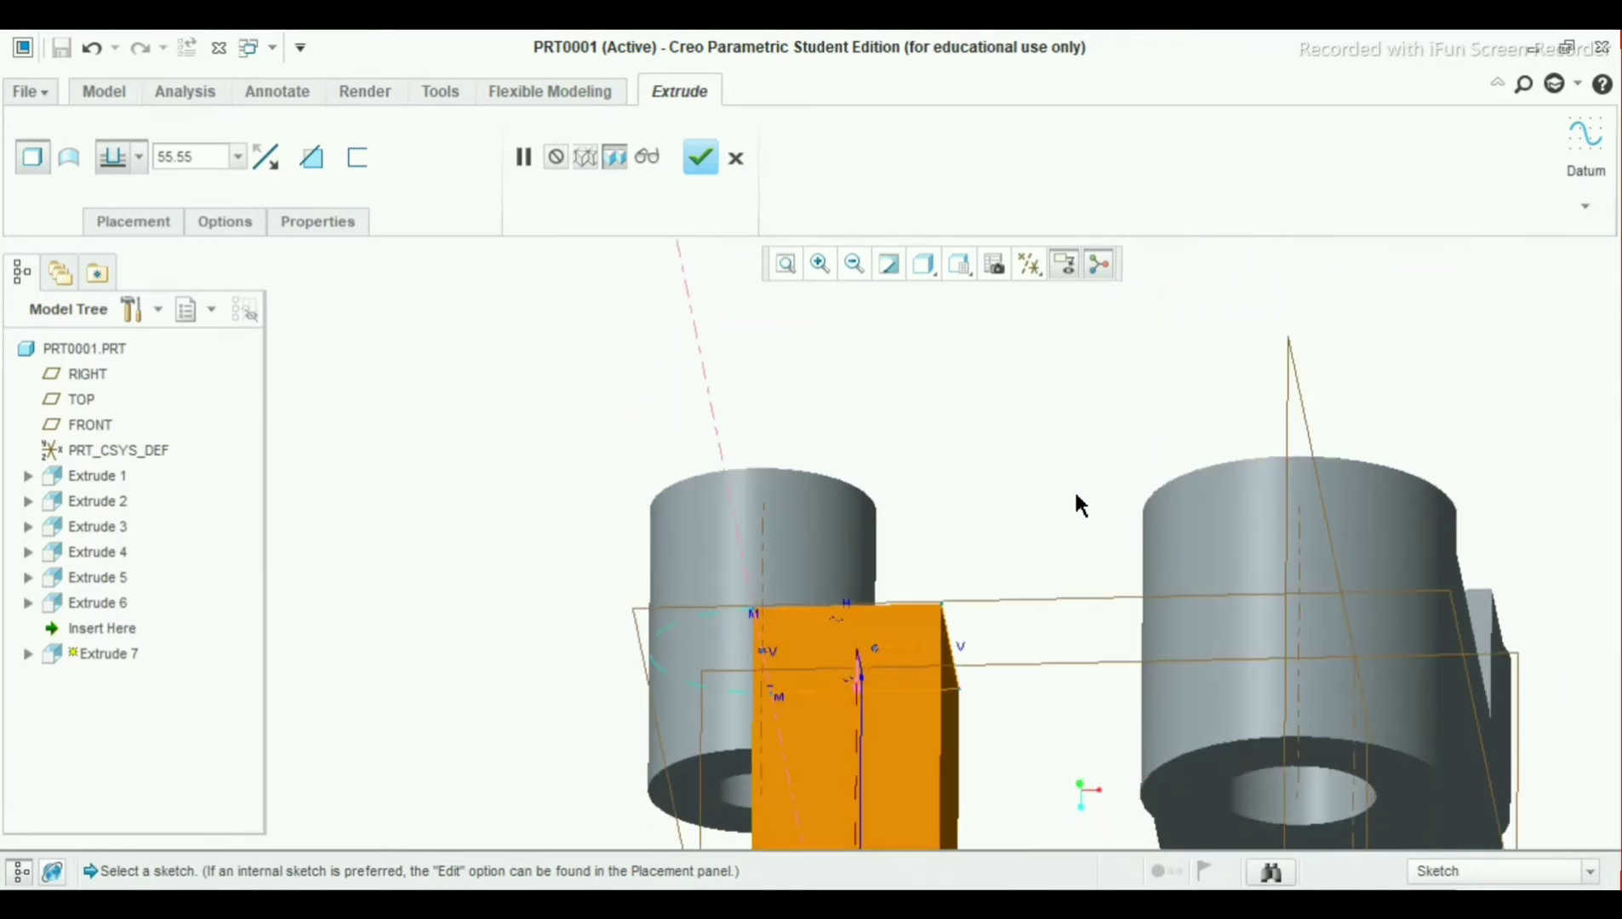
pyautogui.scroll(2, 1009, 656)
pyautogui.scroll(-4, 991, 689)
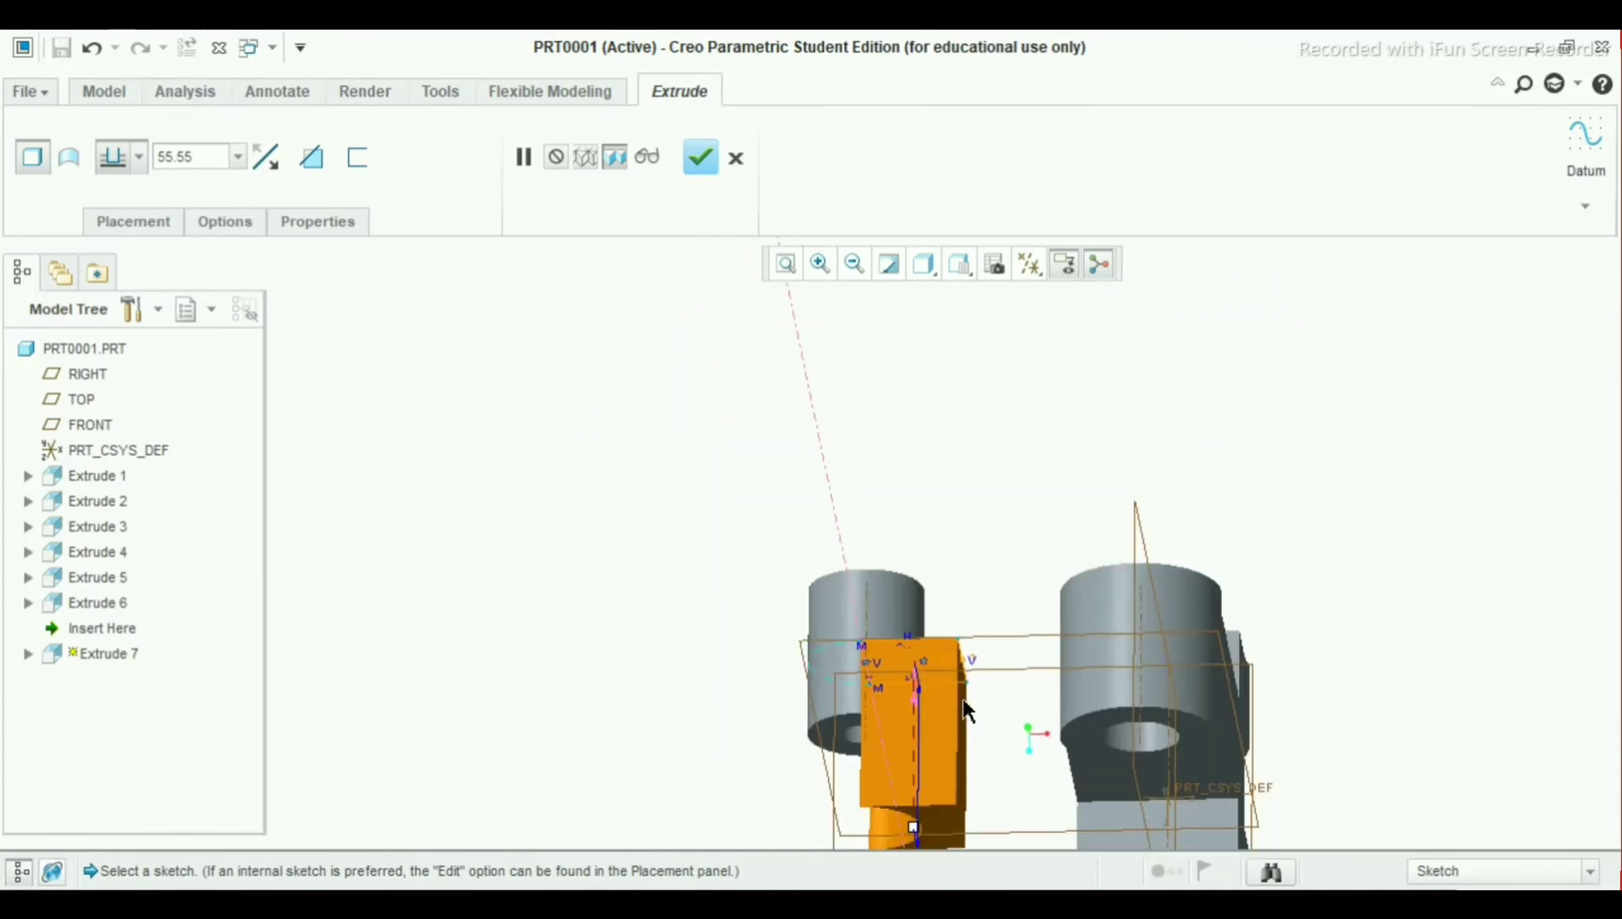
pyautogui.click(791, 260)
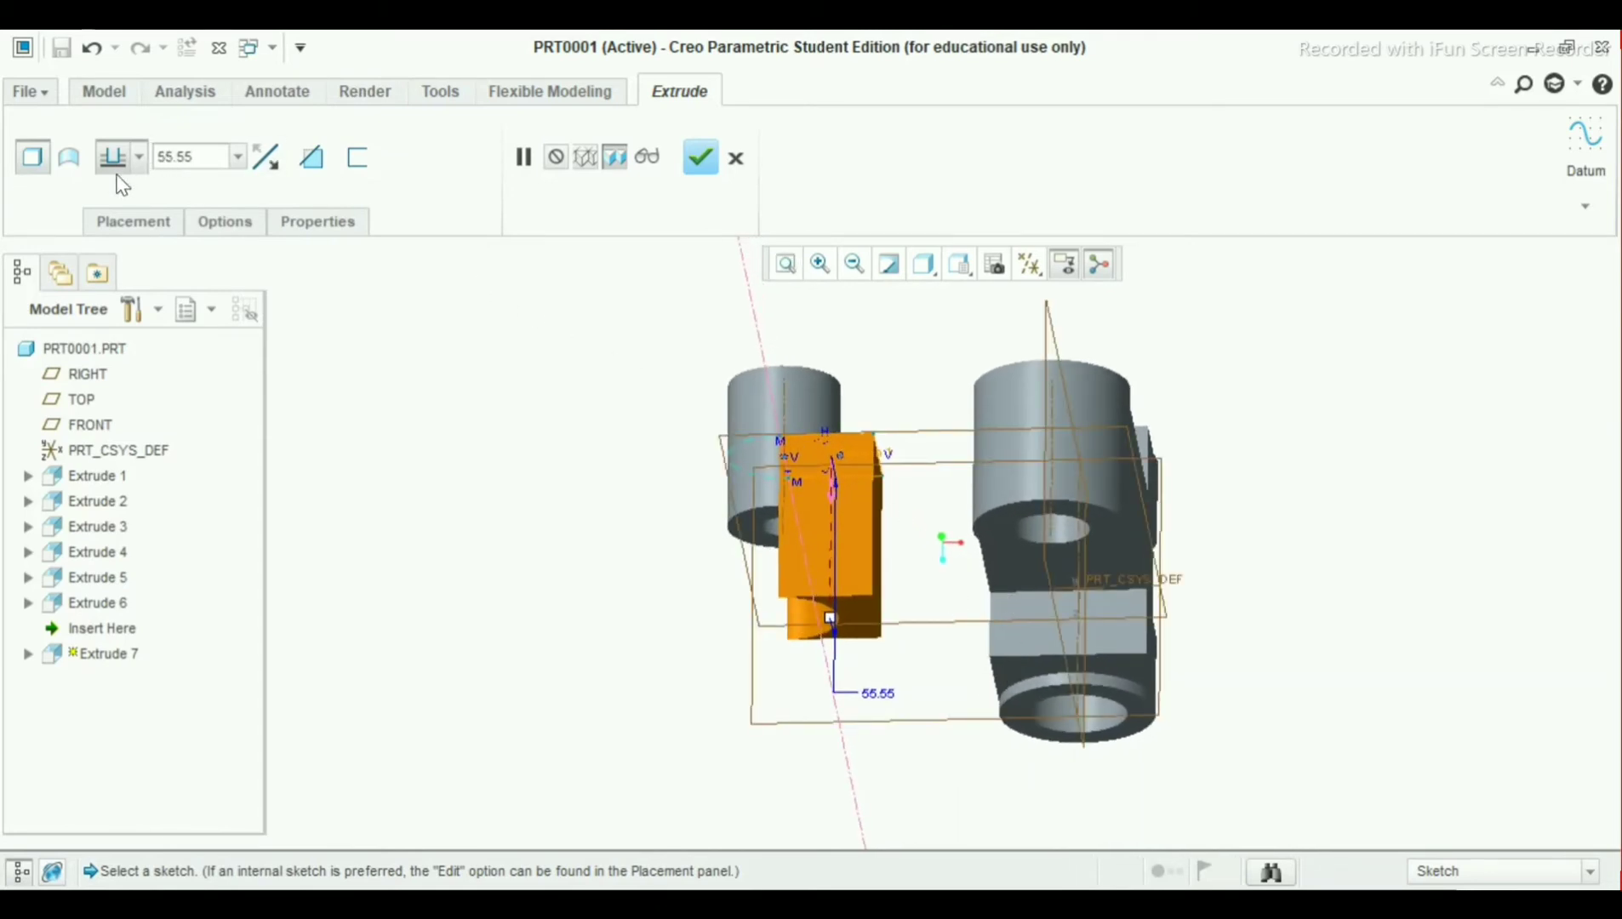
pyautogui.click(140, 156)
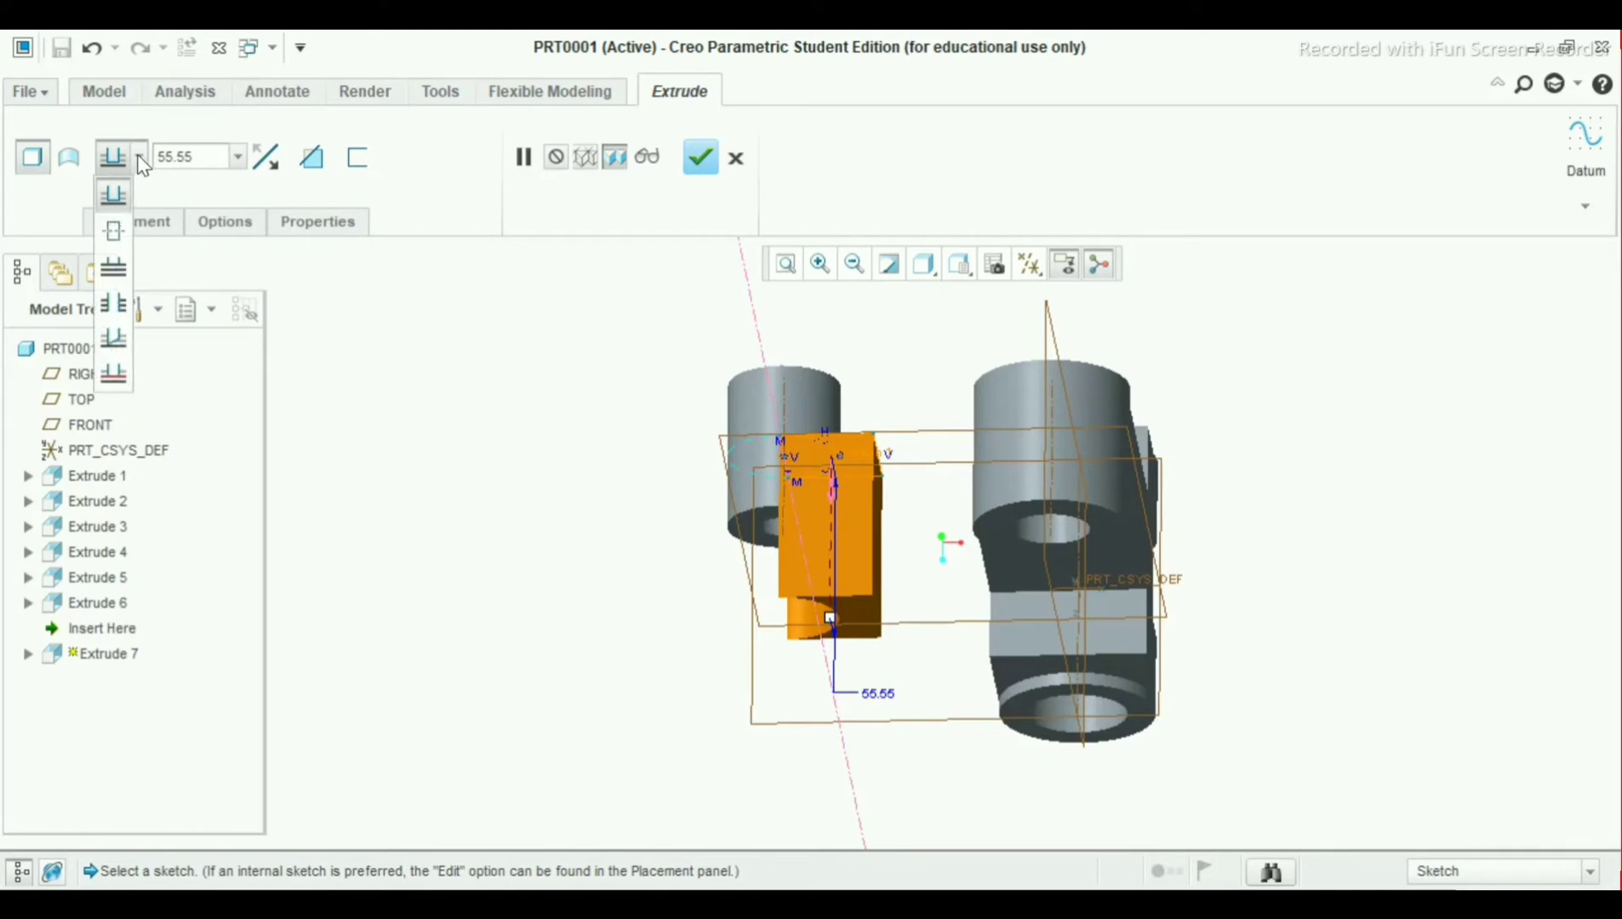
pyautogui.click(114, 232)
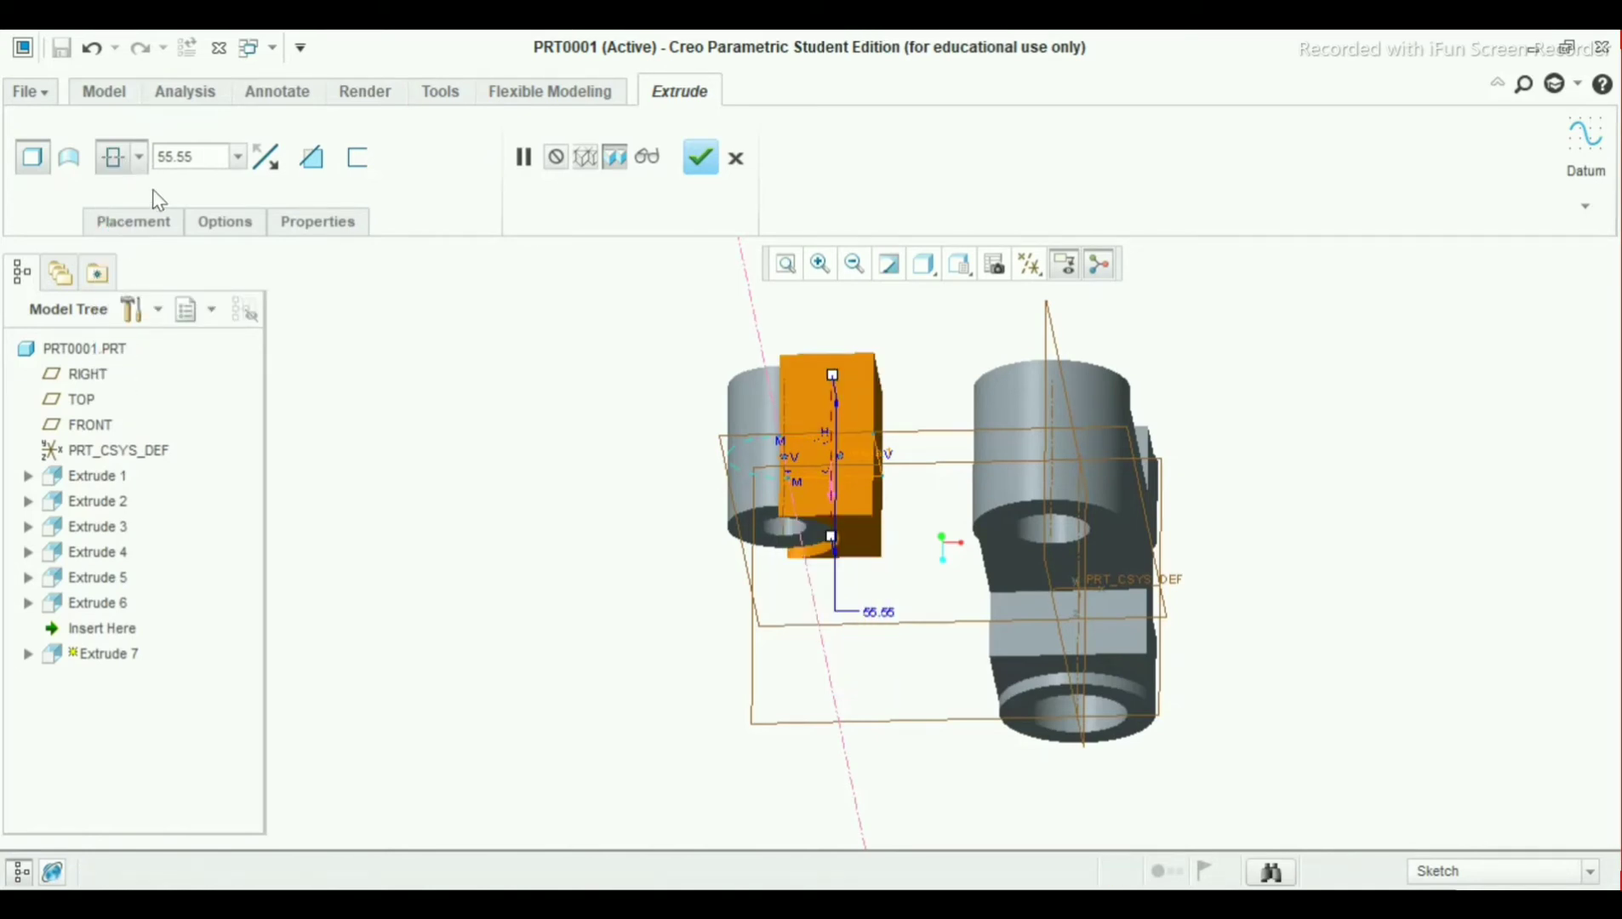
pyautogui.doubleClick(176, 150)
pyautogui.write('4')
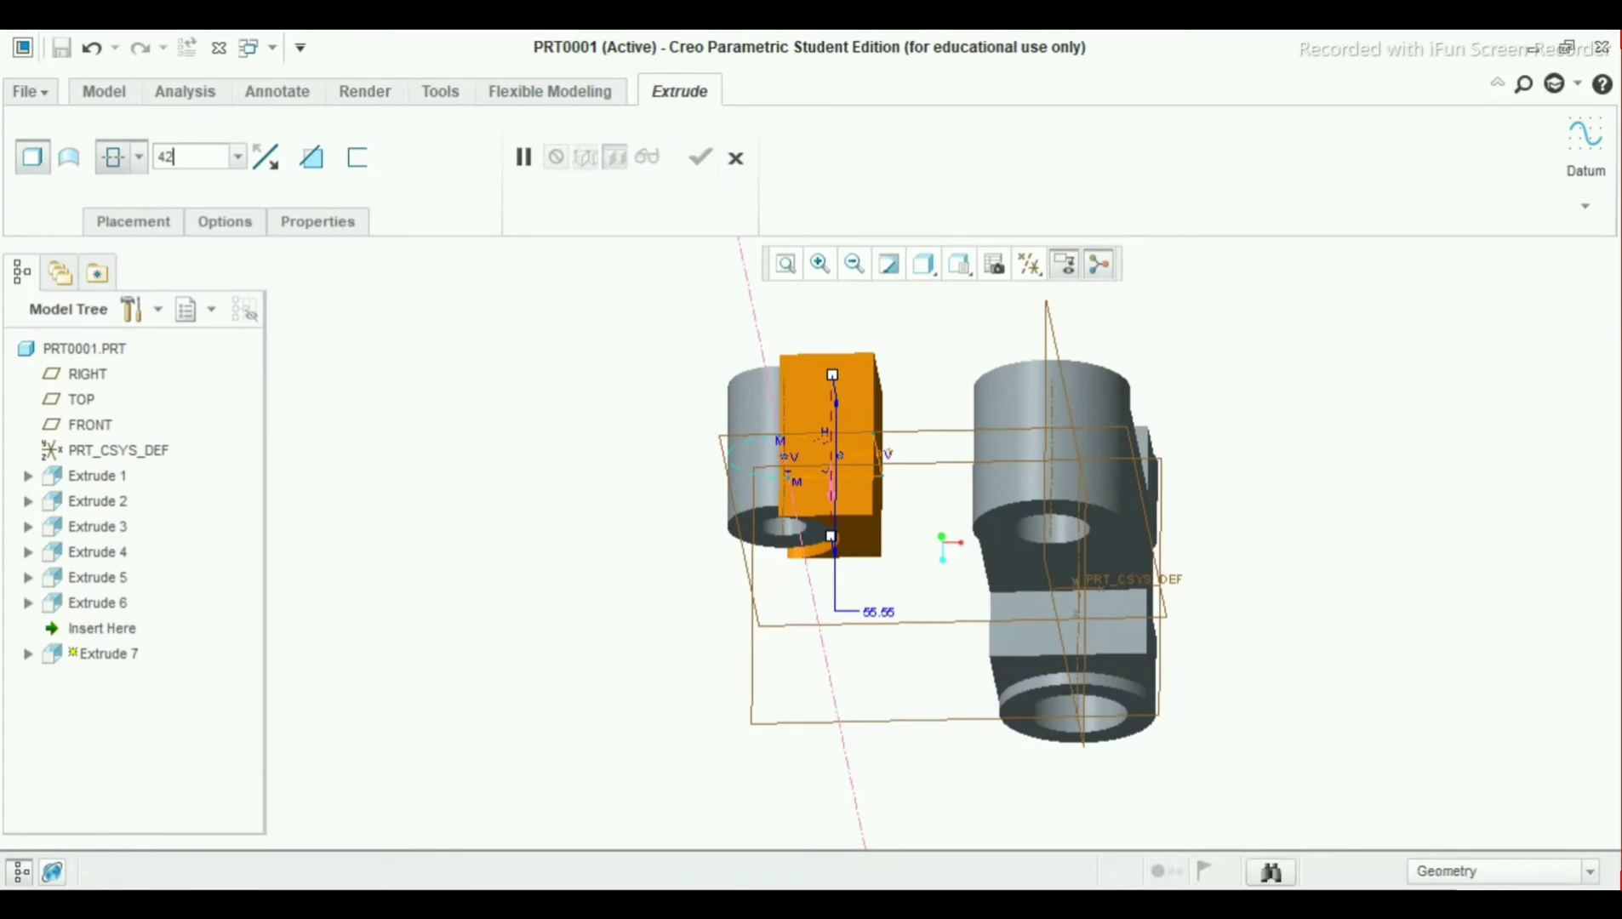
pyautogui.write('2')
pyautogui.press('Return')
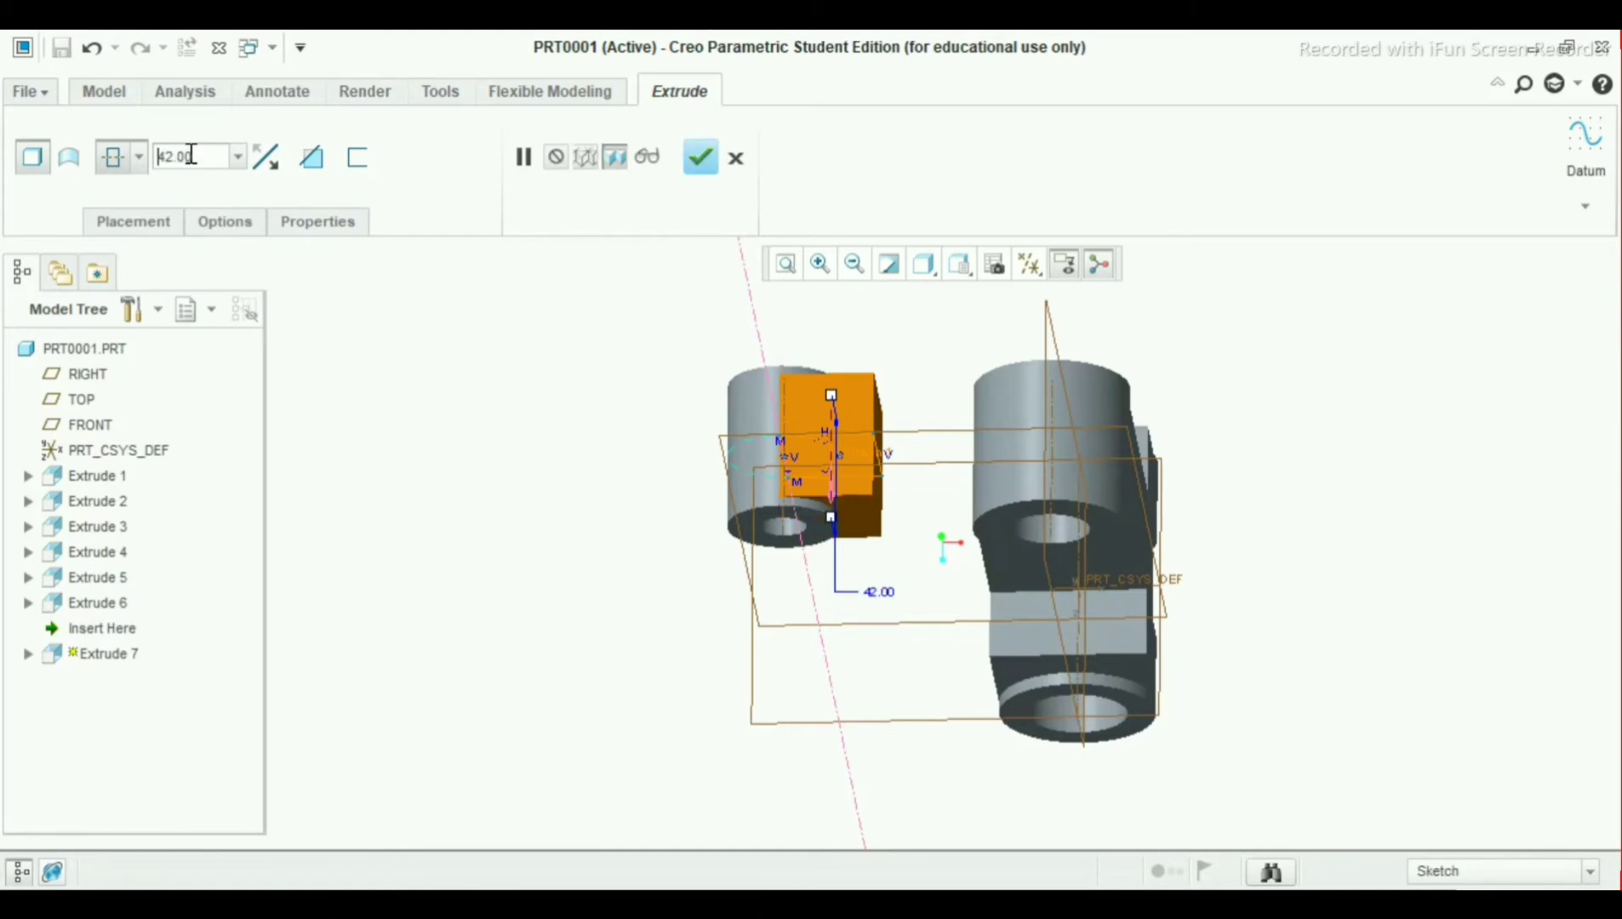
pyautogui.click(703, 158)
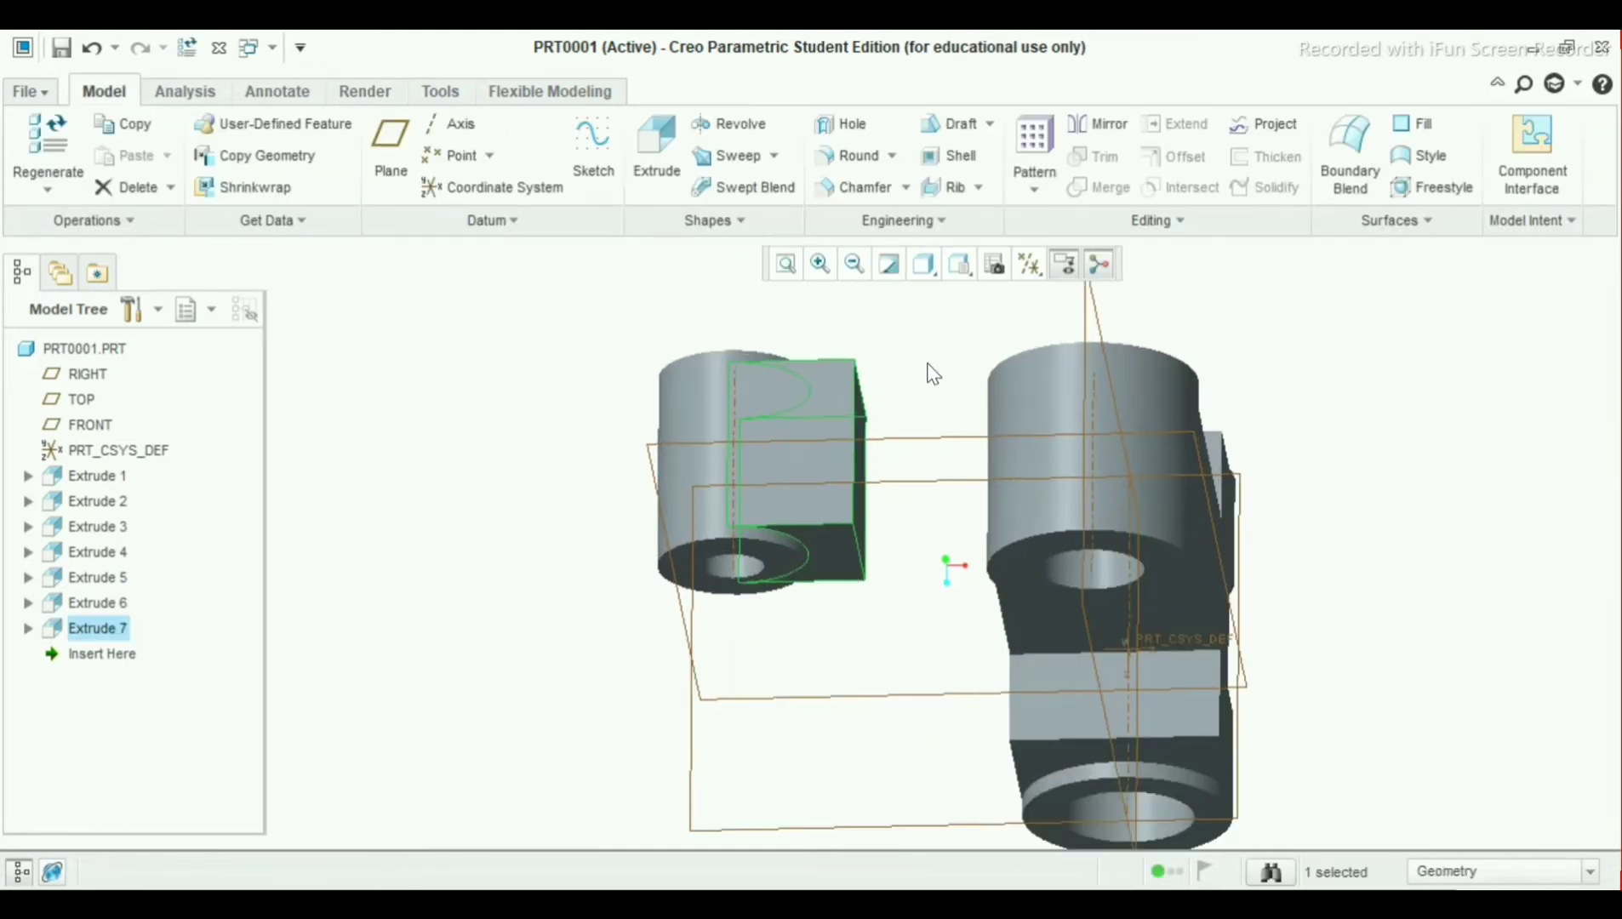
pyautogui.moveTo(937, 407); pyautogui.dragTo(885, 404, button='middle')
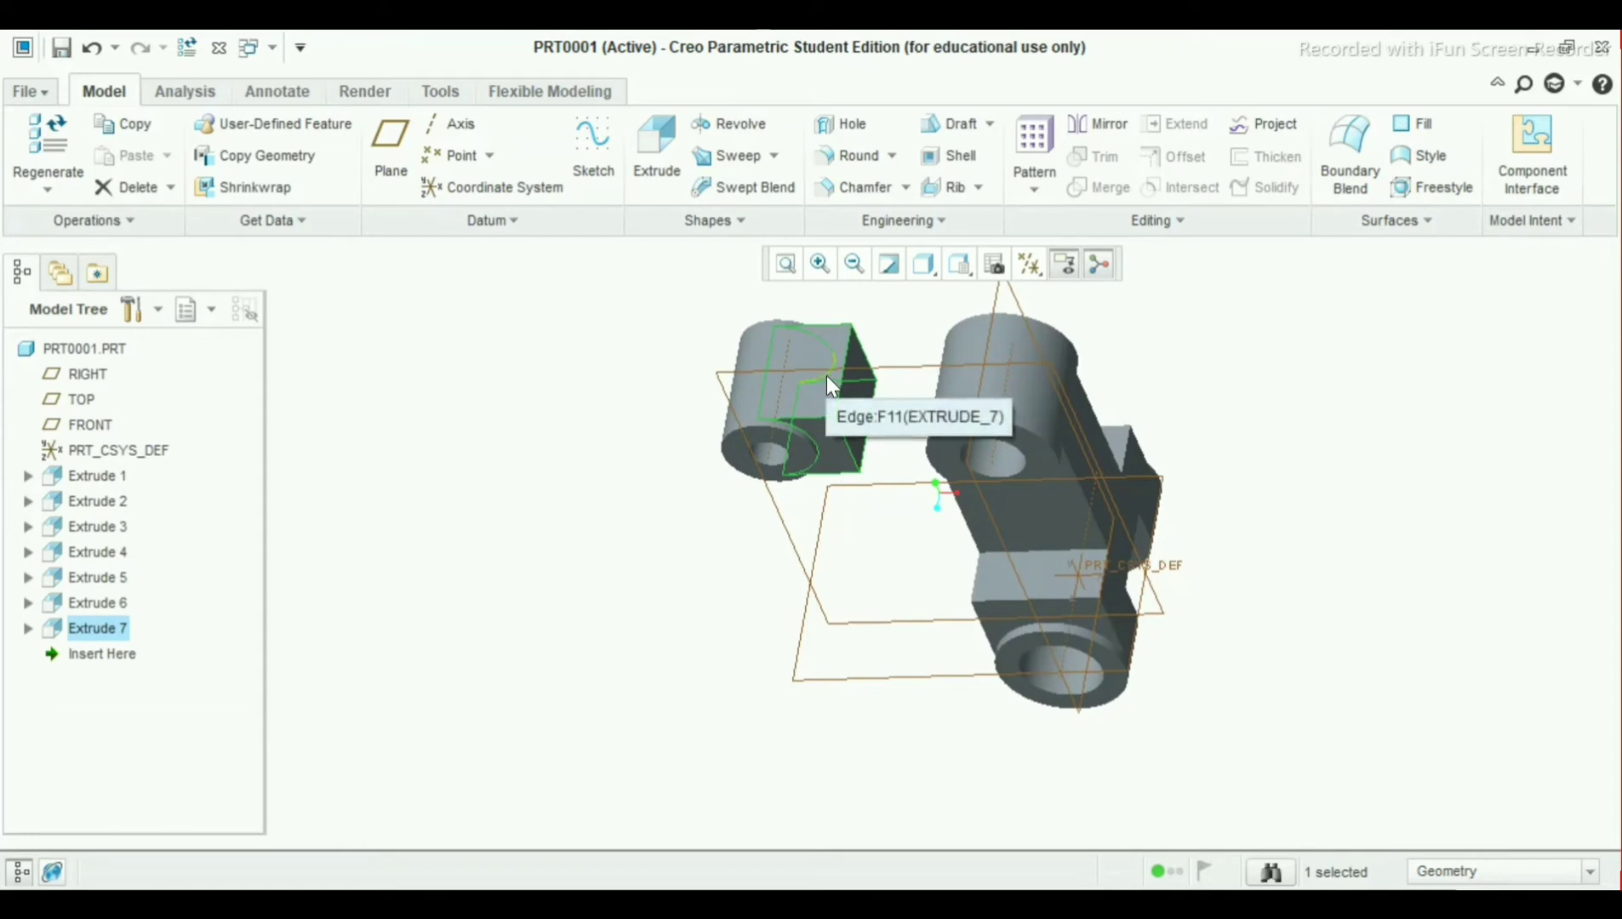
# Start an extrude sketch on the datum plane through the block and arm, and project the arm's rounded upper edge and its side edge facing the block
pyautogui.click(882, 375)
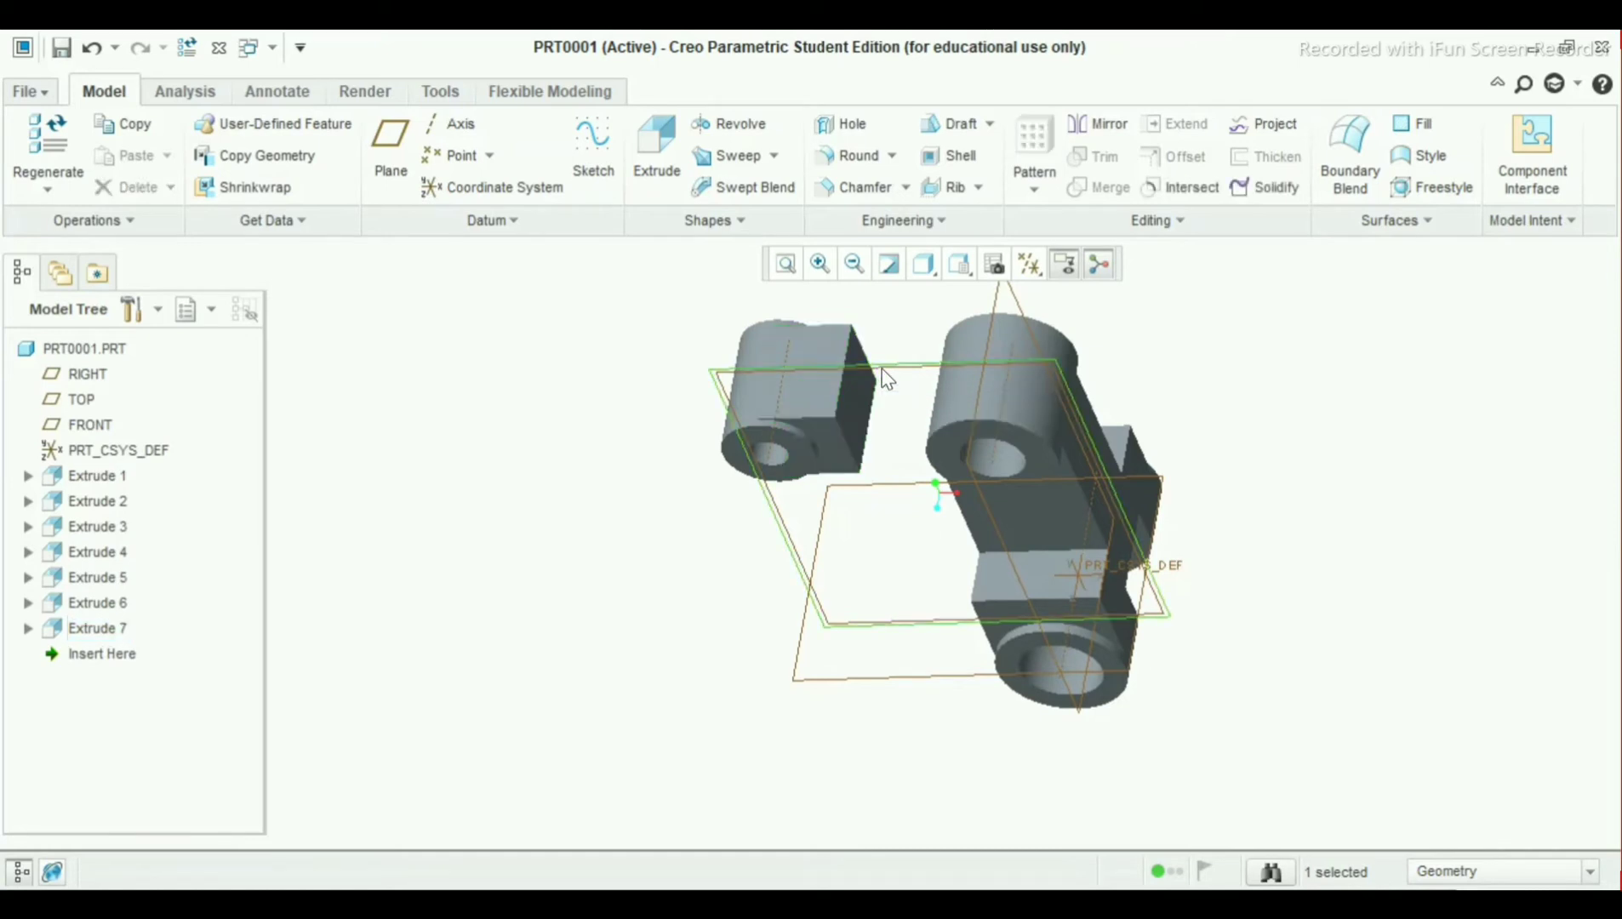
pyautogui.click(638, 175)
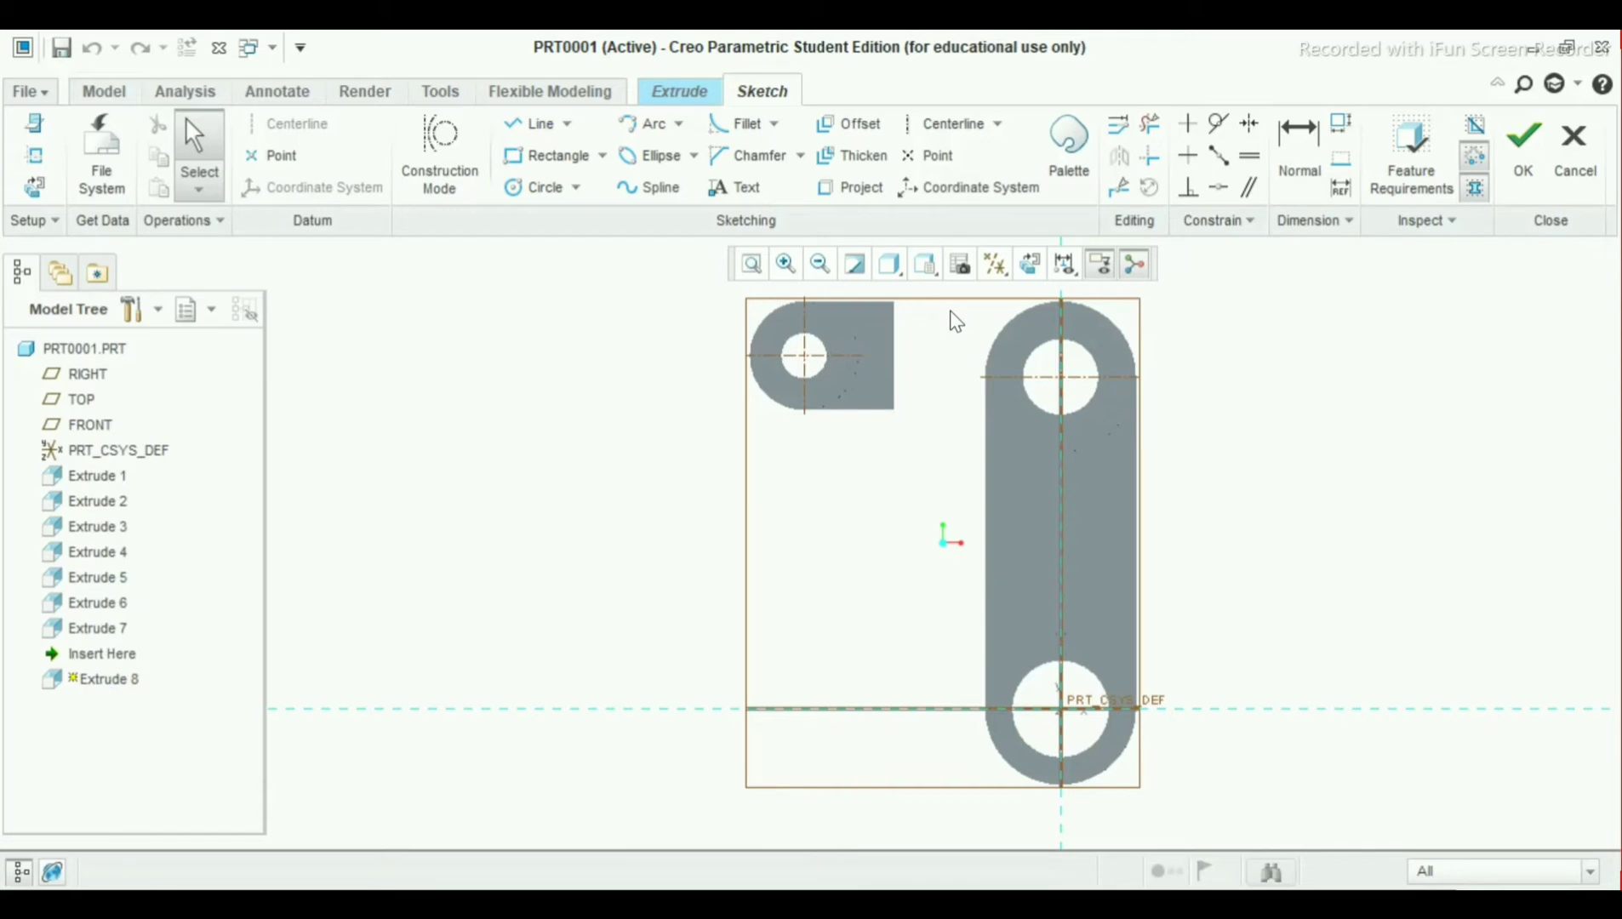
pyautogui.click(830, 185)
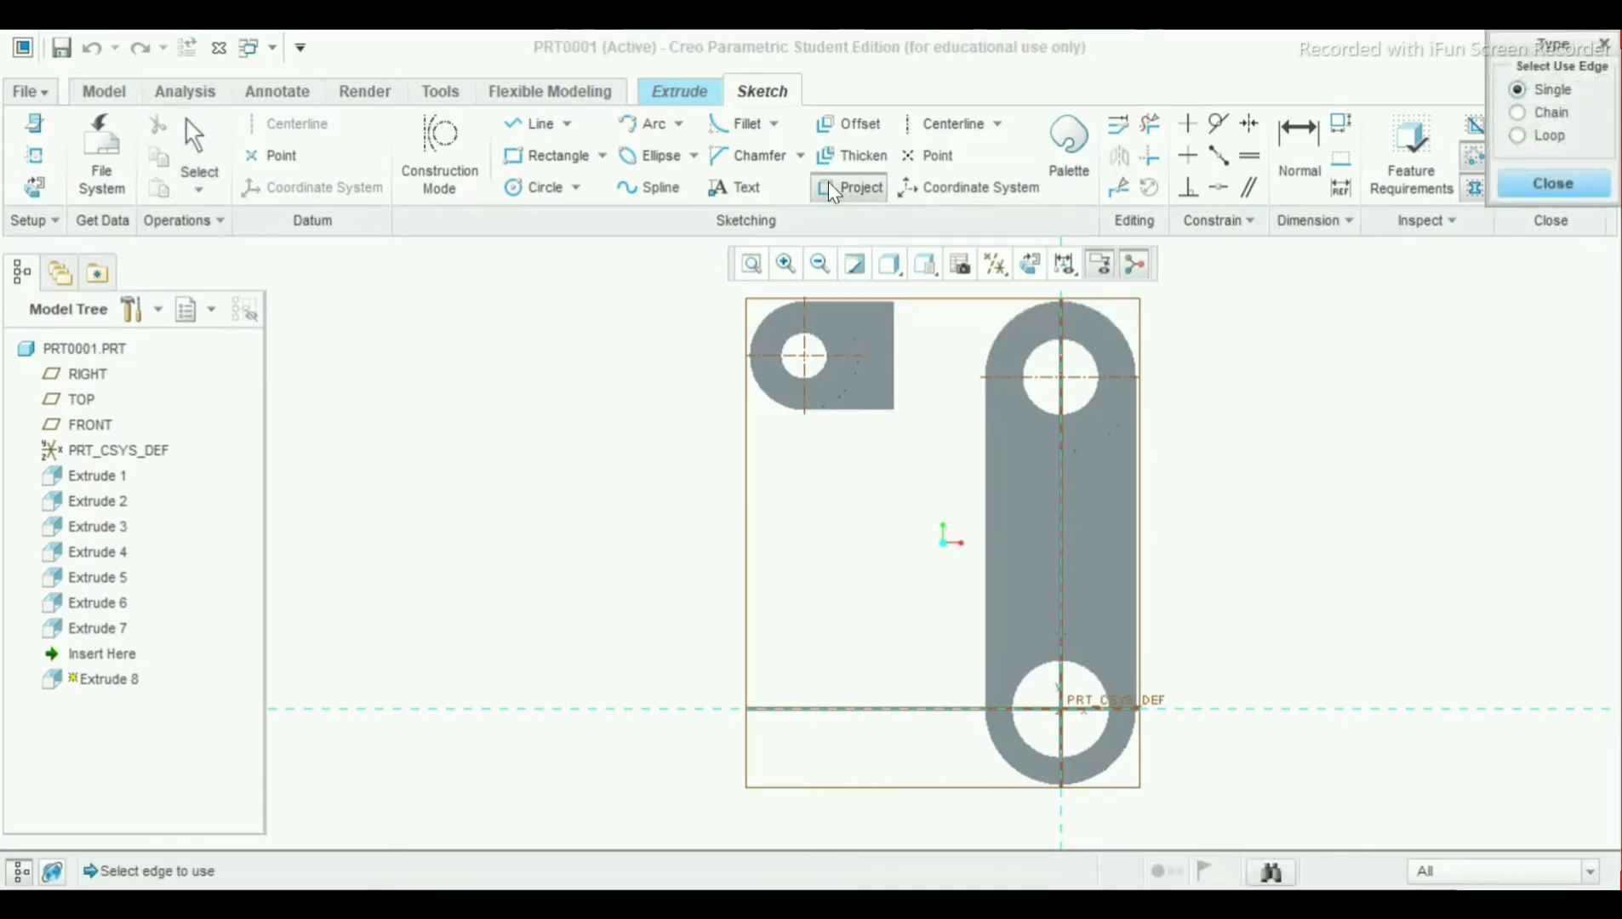
pyautogui.click(1026, 311)
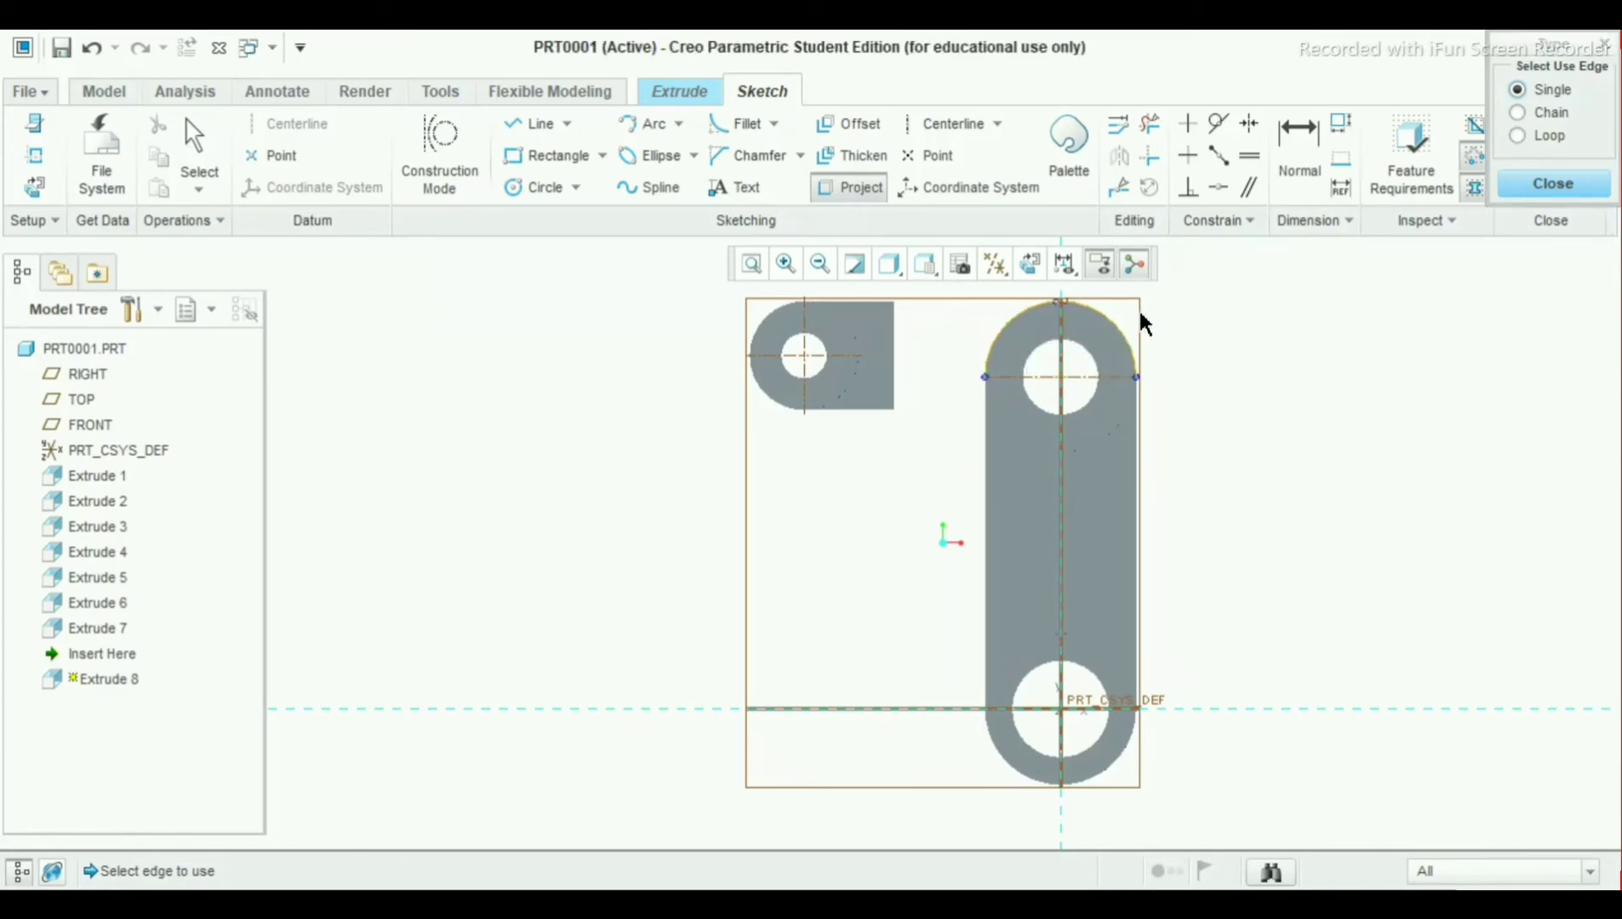
pyautogui.click(988, 422)
pyautogui.middleClick(1265, 295)
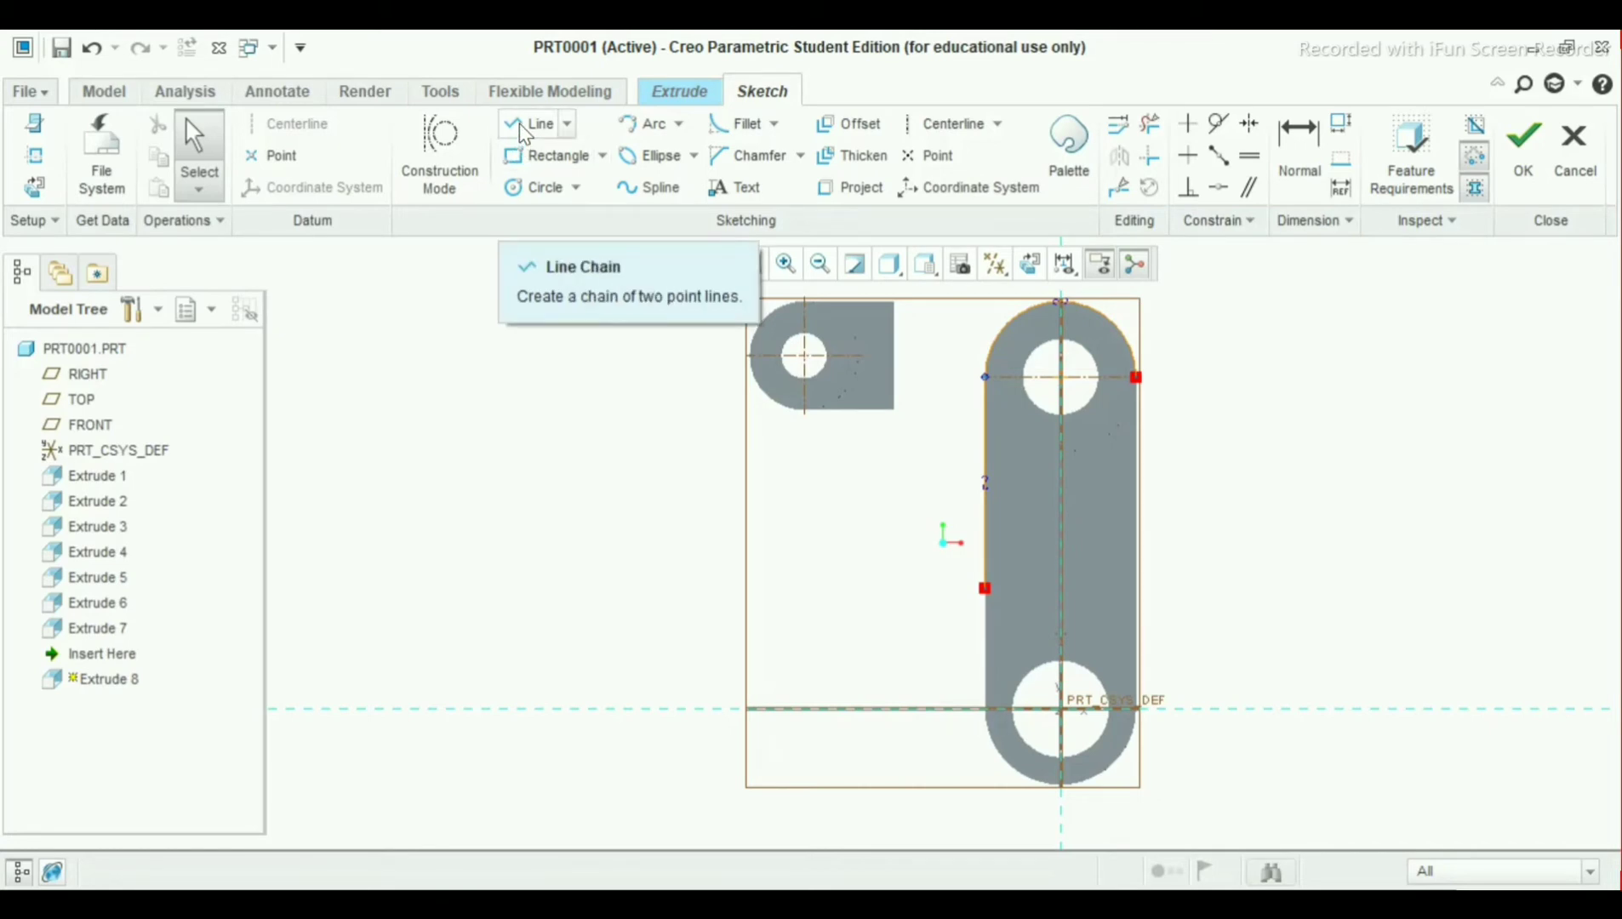
# Add the block's face nearest the arm as a sketch reference
pyautogui.click(34, 155)
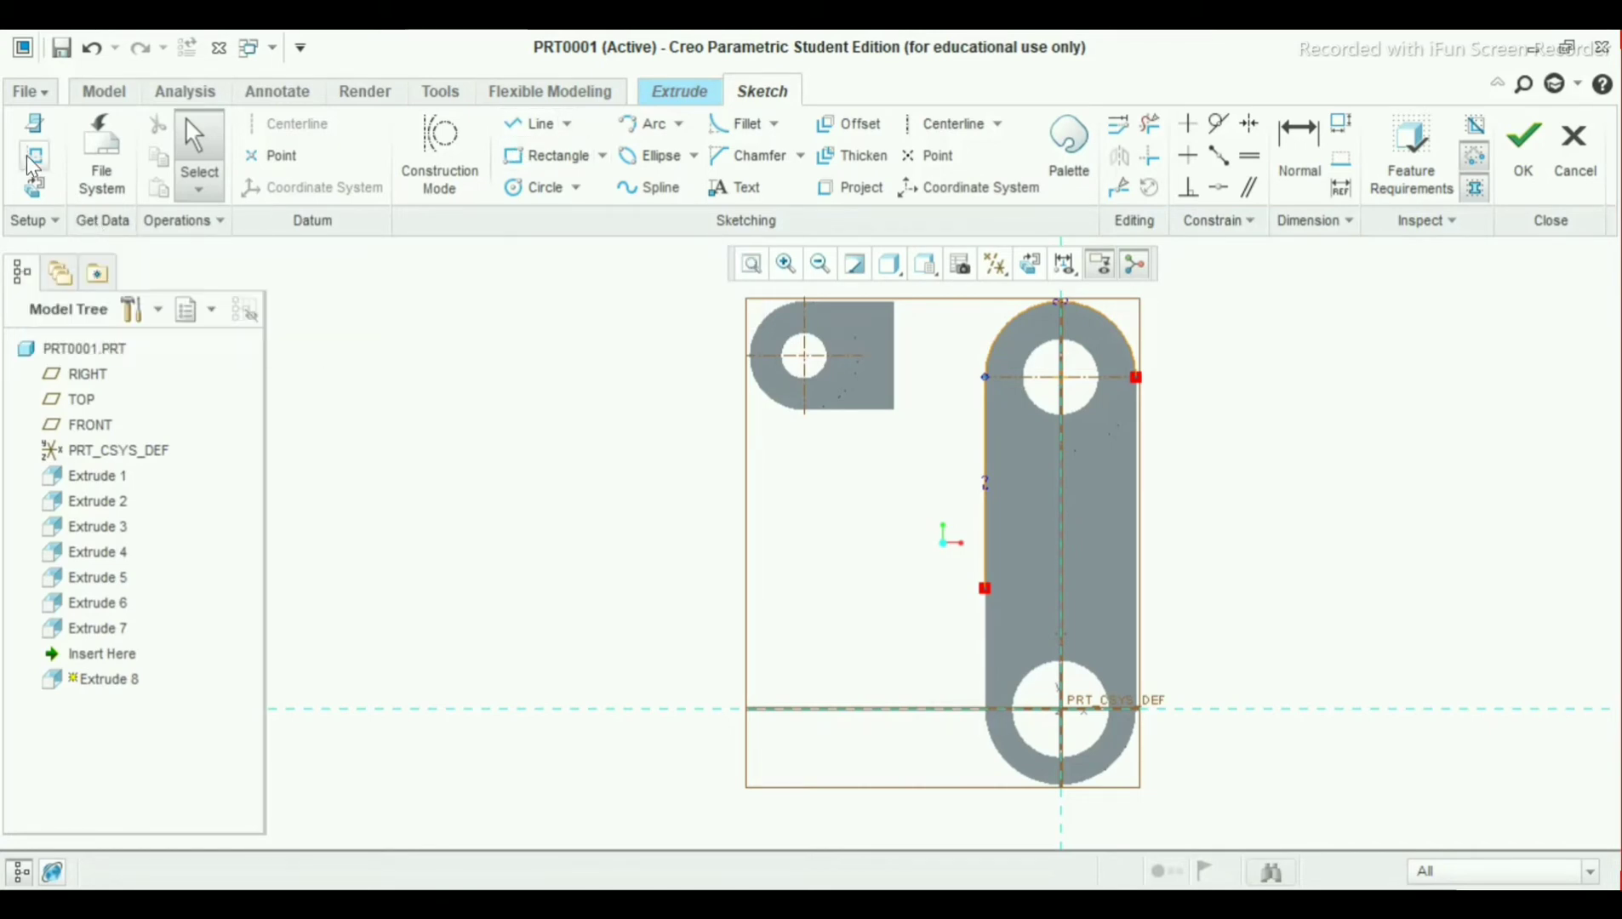
pyautogui.click(895, 396)
pyautogui.click(1551, 426)
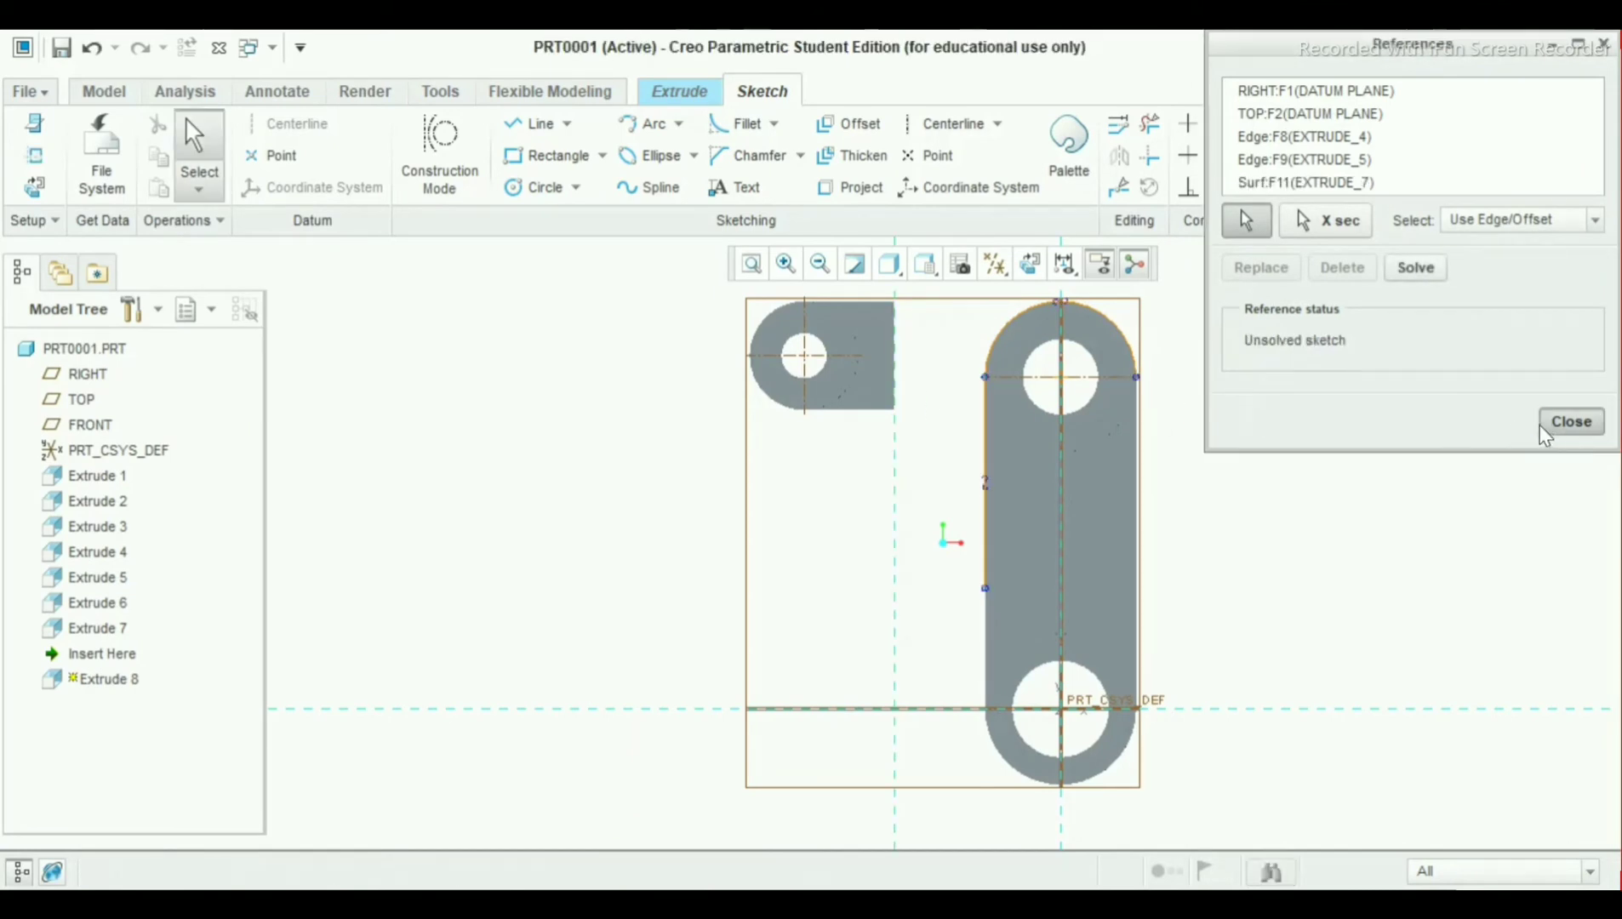
pyautogui.click(537, 125)
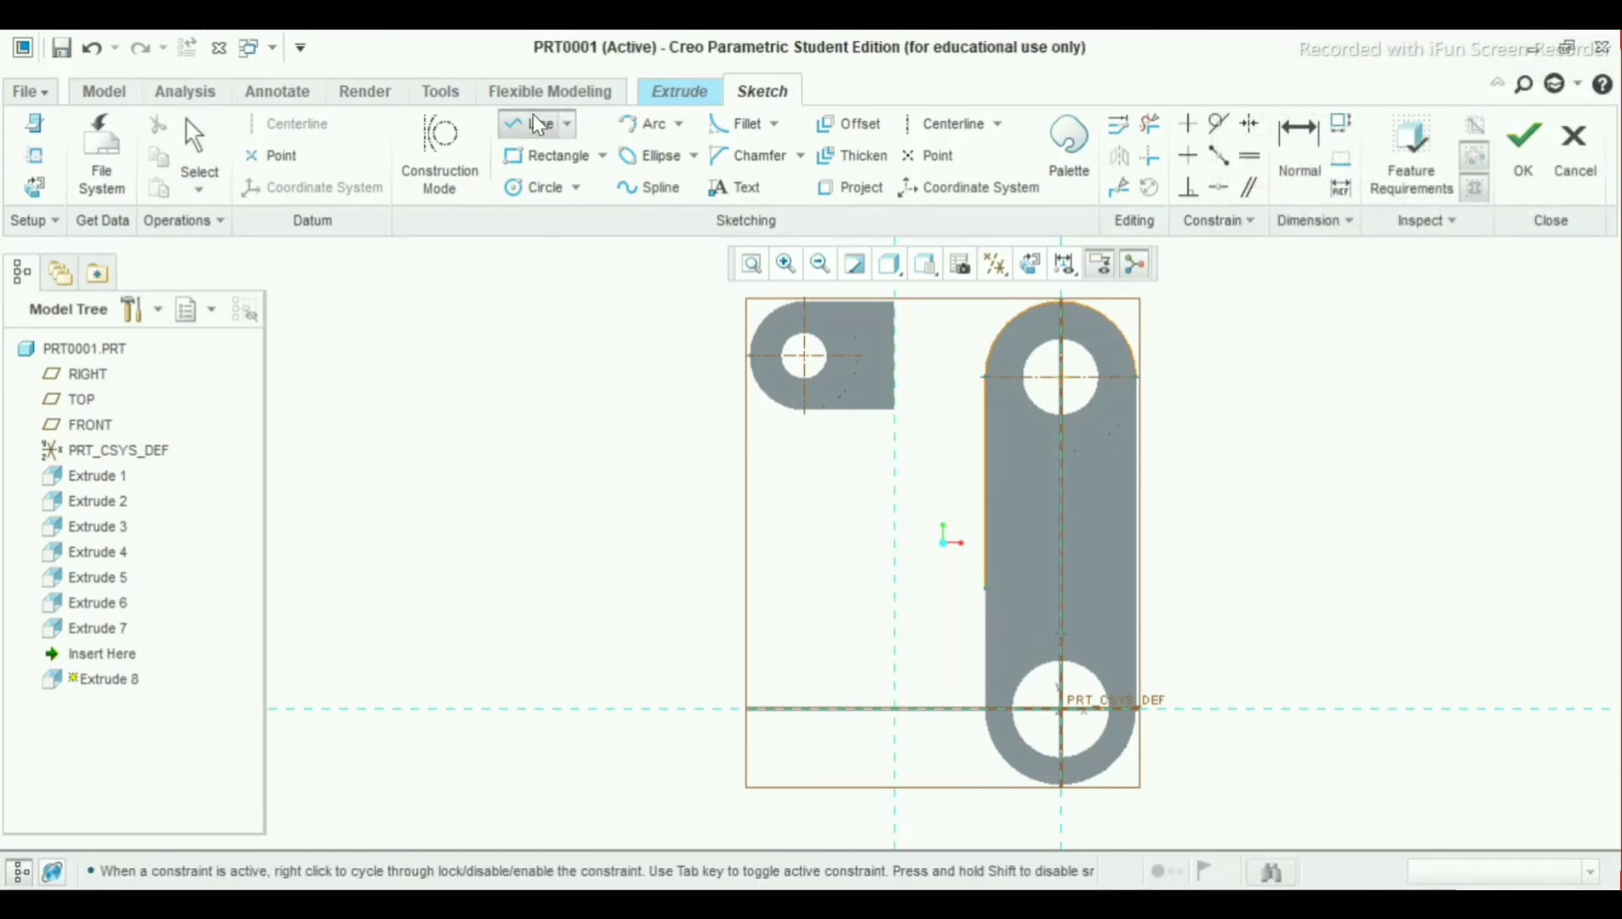
pyautogui.click(895, 298)
pyautogui.middleClick(439, 303)
pyautogui.middleClick(371, 361)
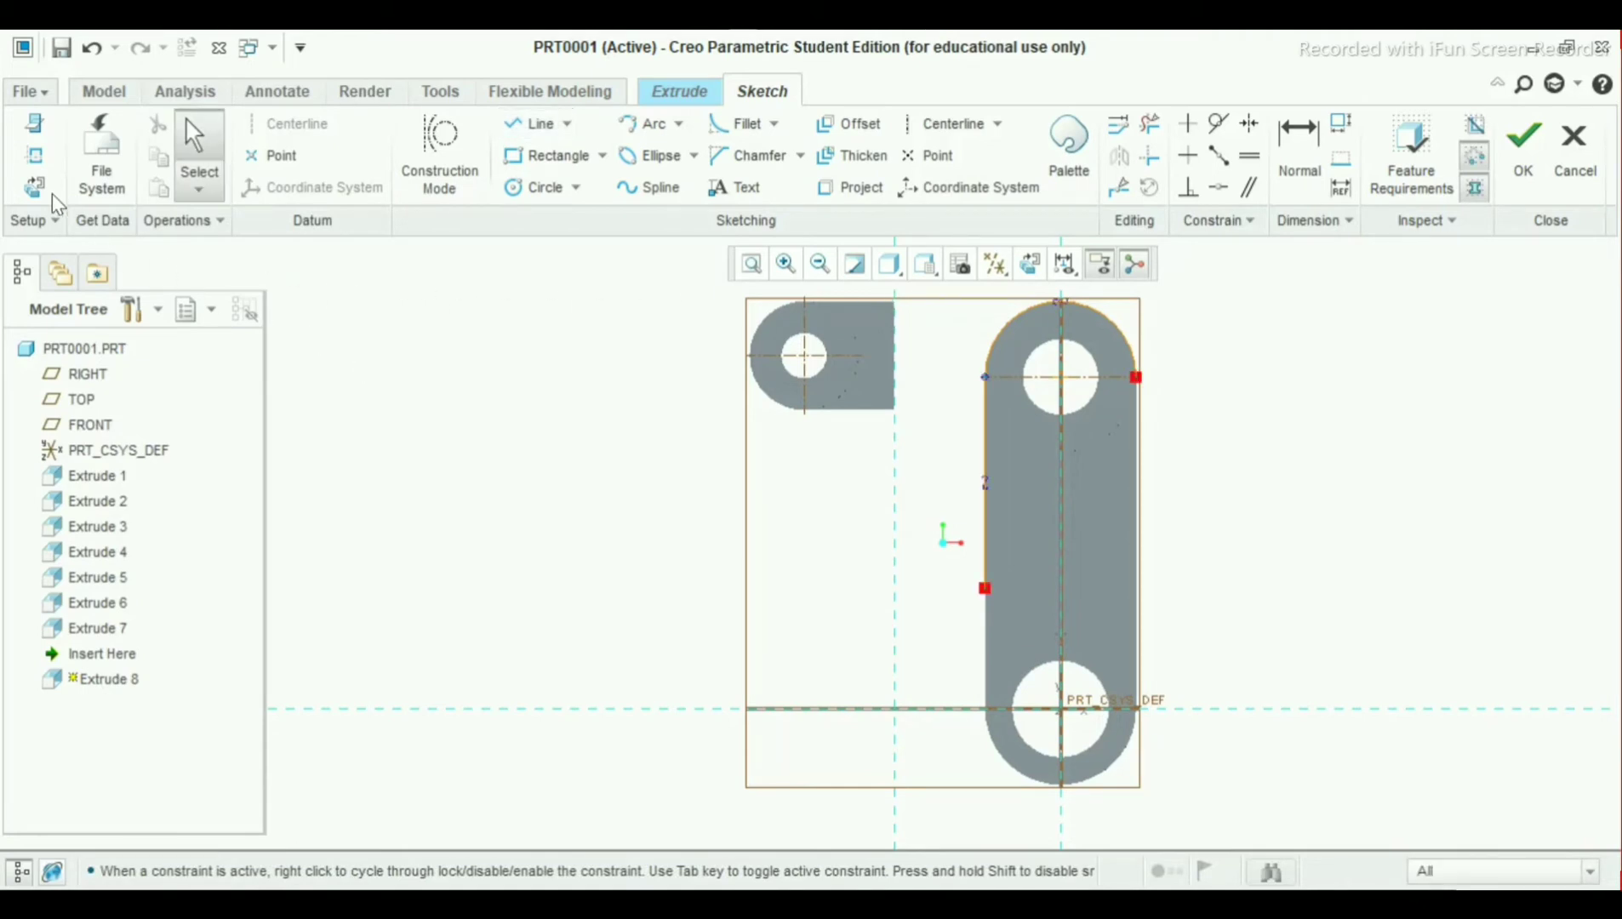
# Add the block's upper and lower faces as sketch references
pyautogui.click(34, 154)
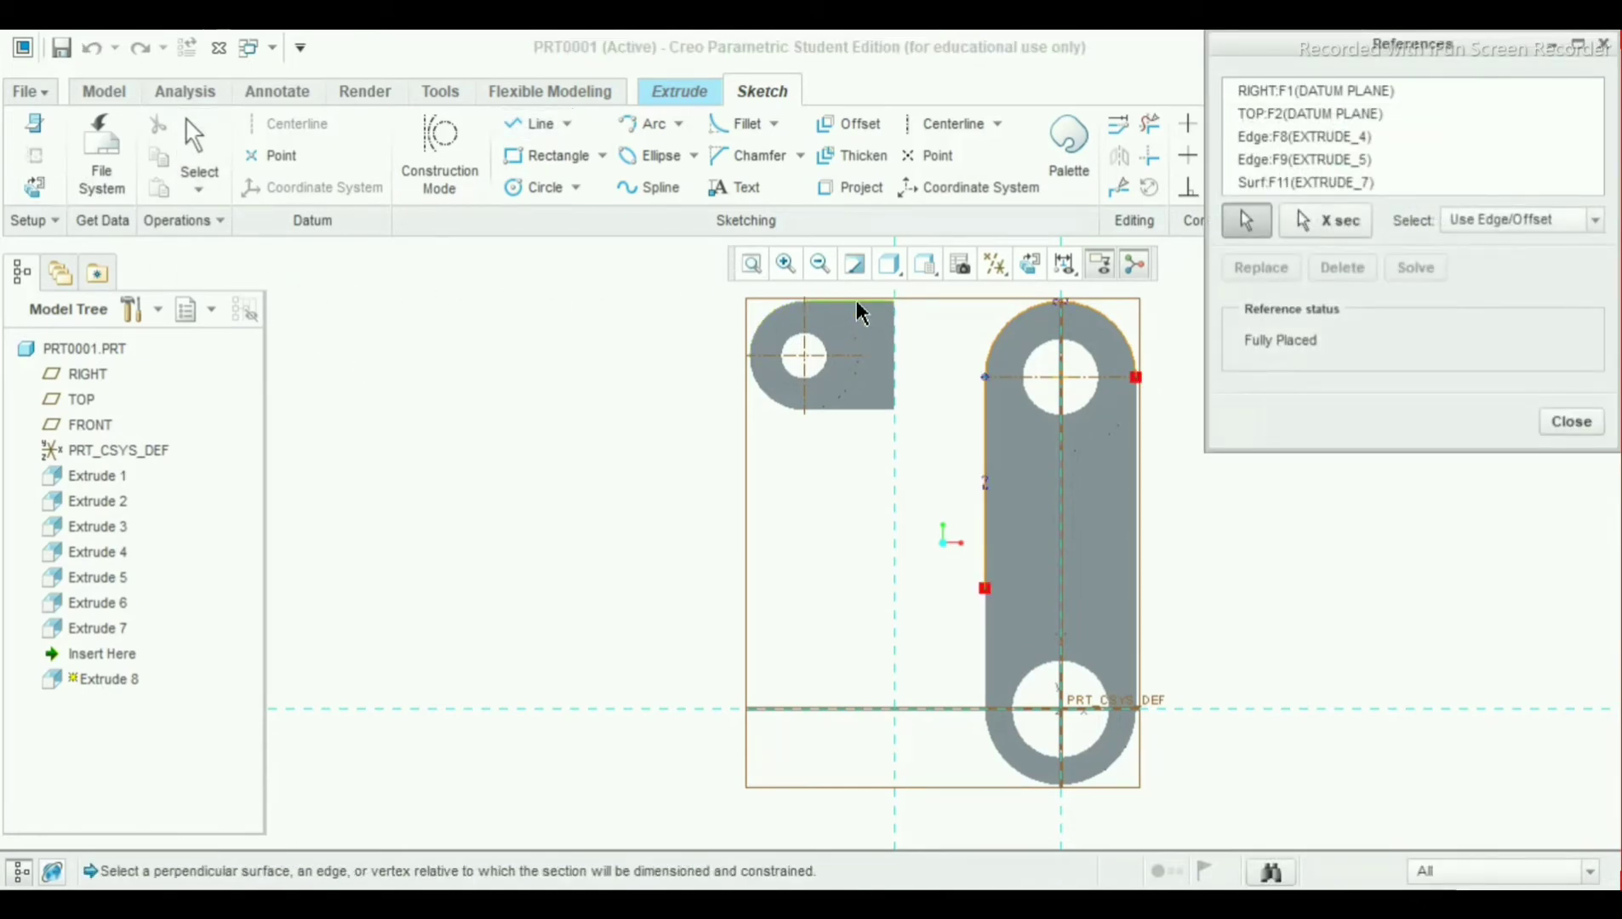
pyautogui.click(1573, 422)
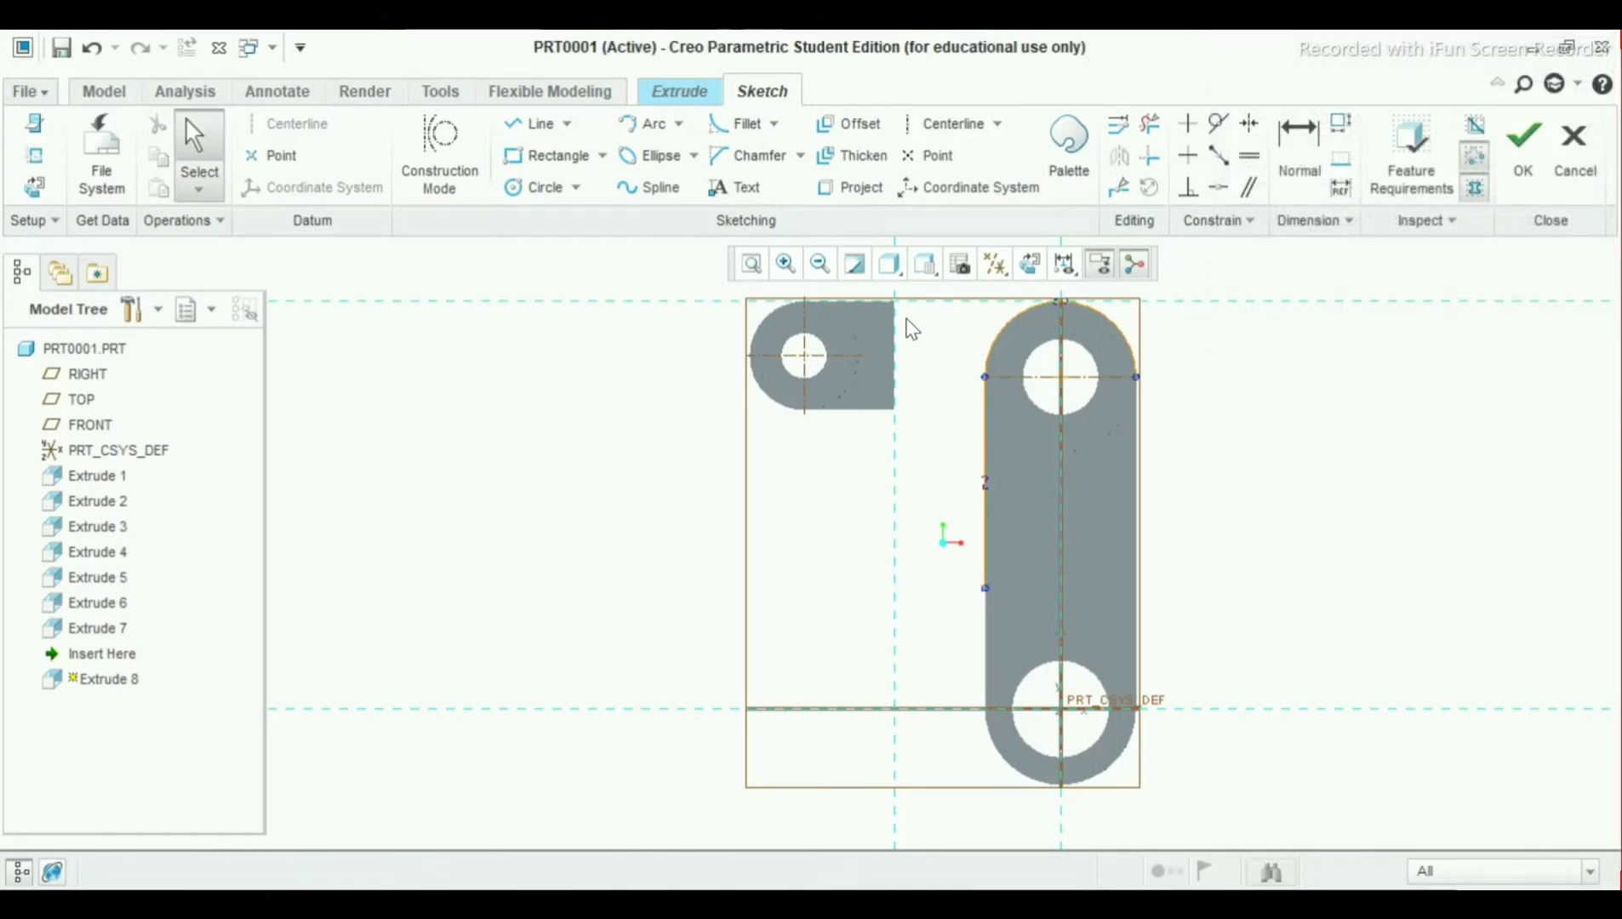
pyautogui.click(34, 156)
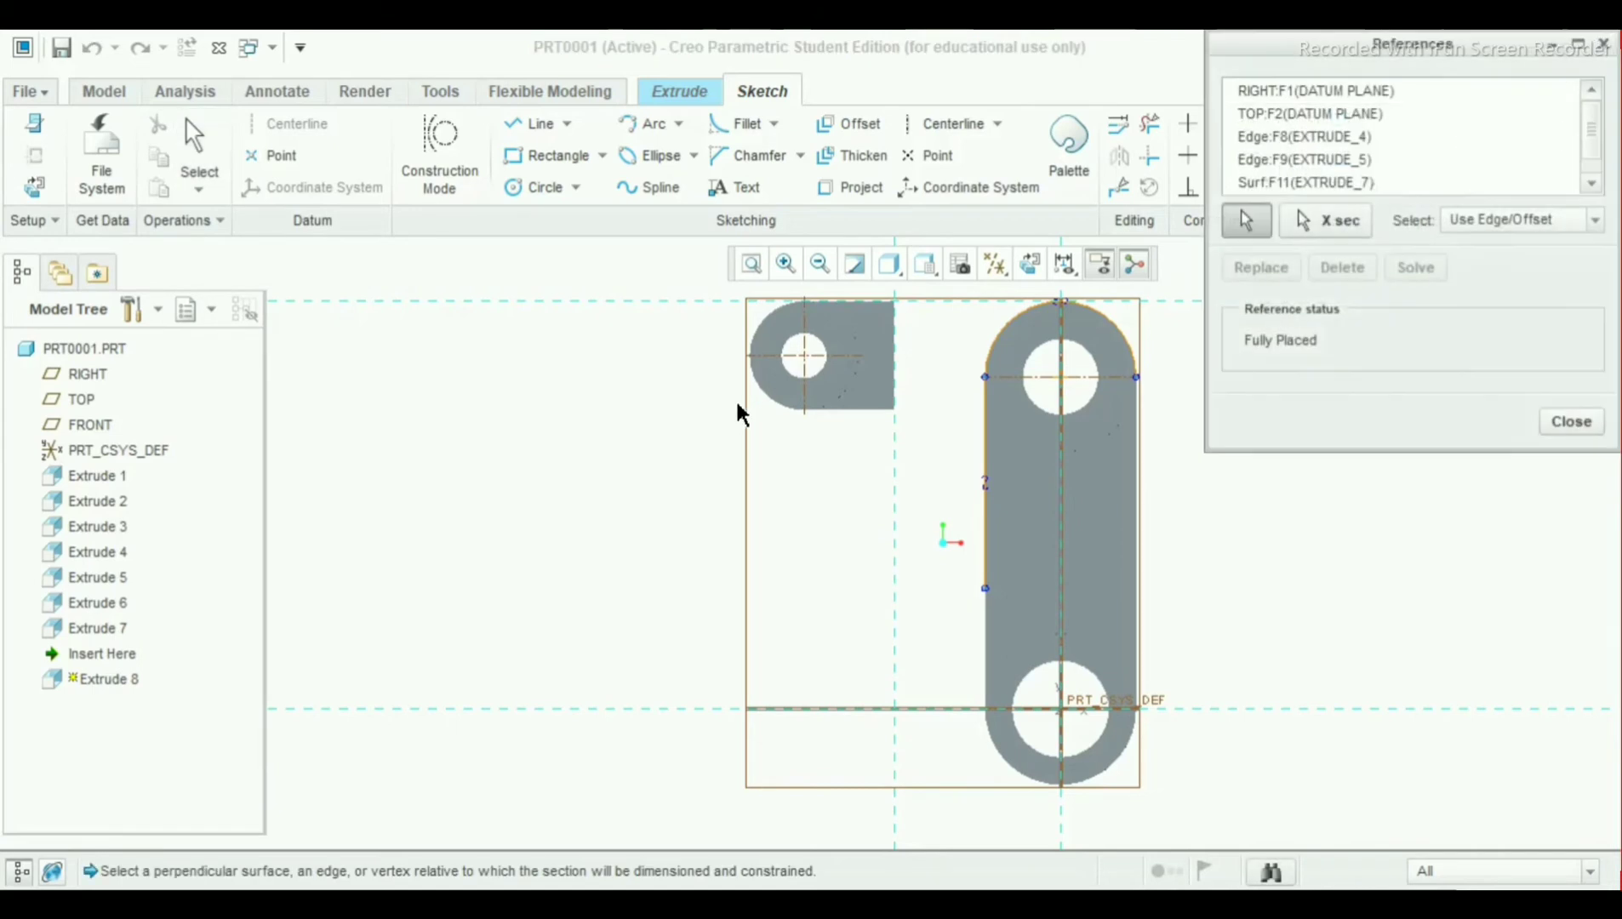
pyautogui.click(856, 425)
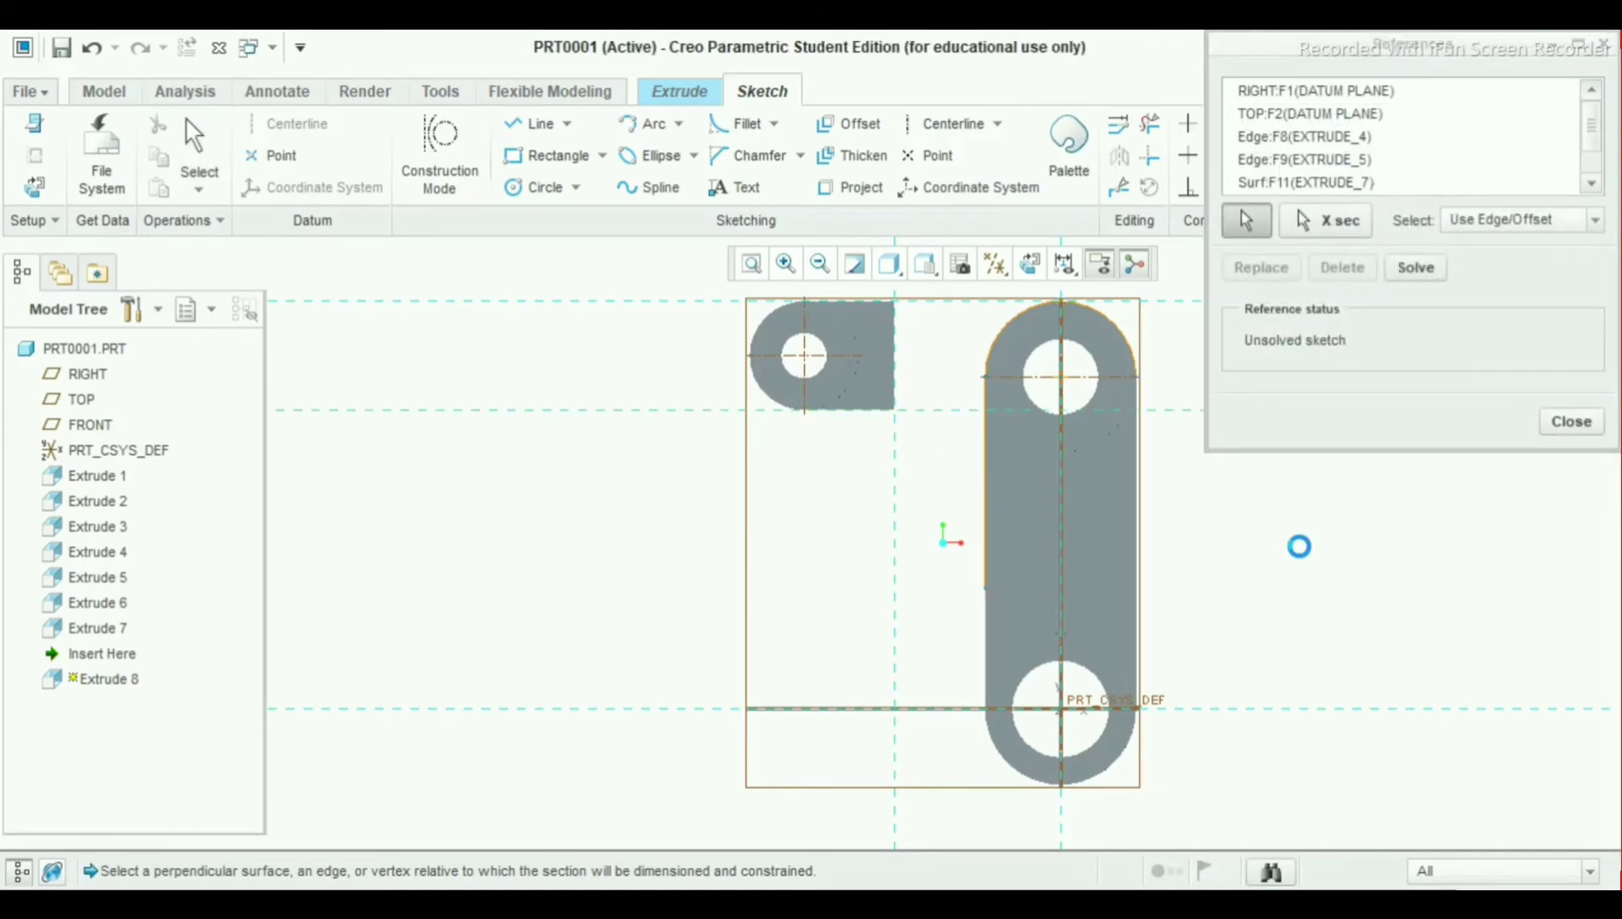
pyautogui.click(1567, 423)
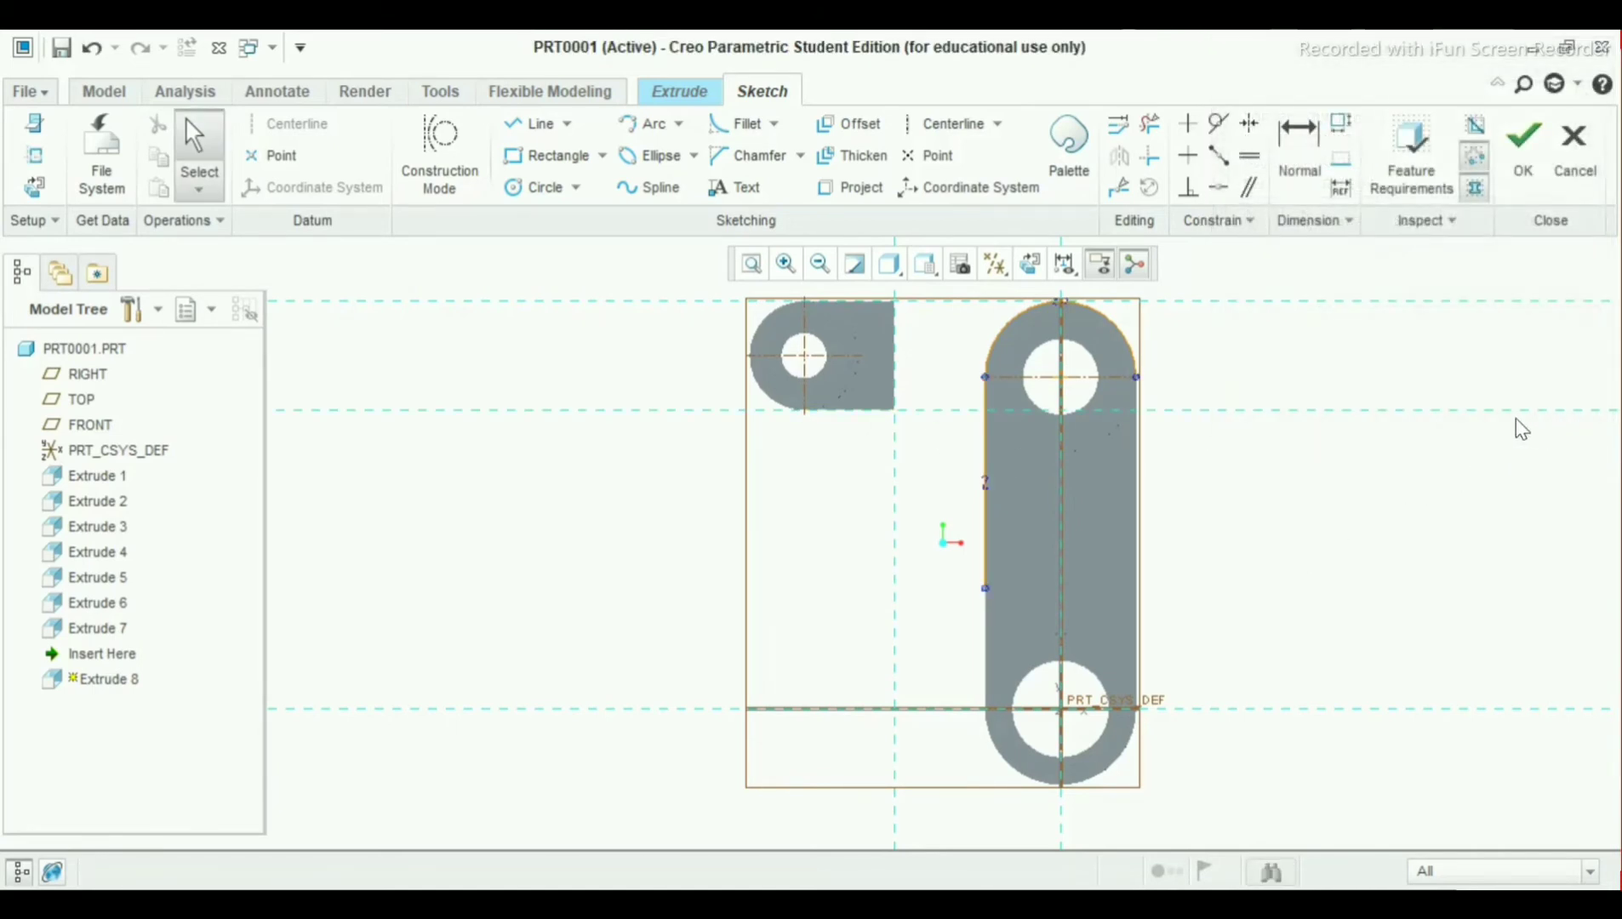
# Draw a line along the block's face and horizontal lines from its upper and lower corners to the arm's projected outline
pyautogui.click(521, 120)
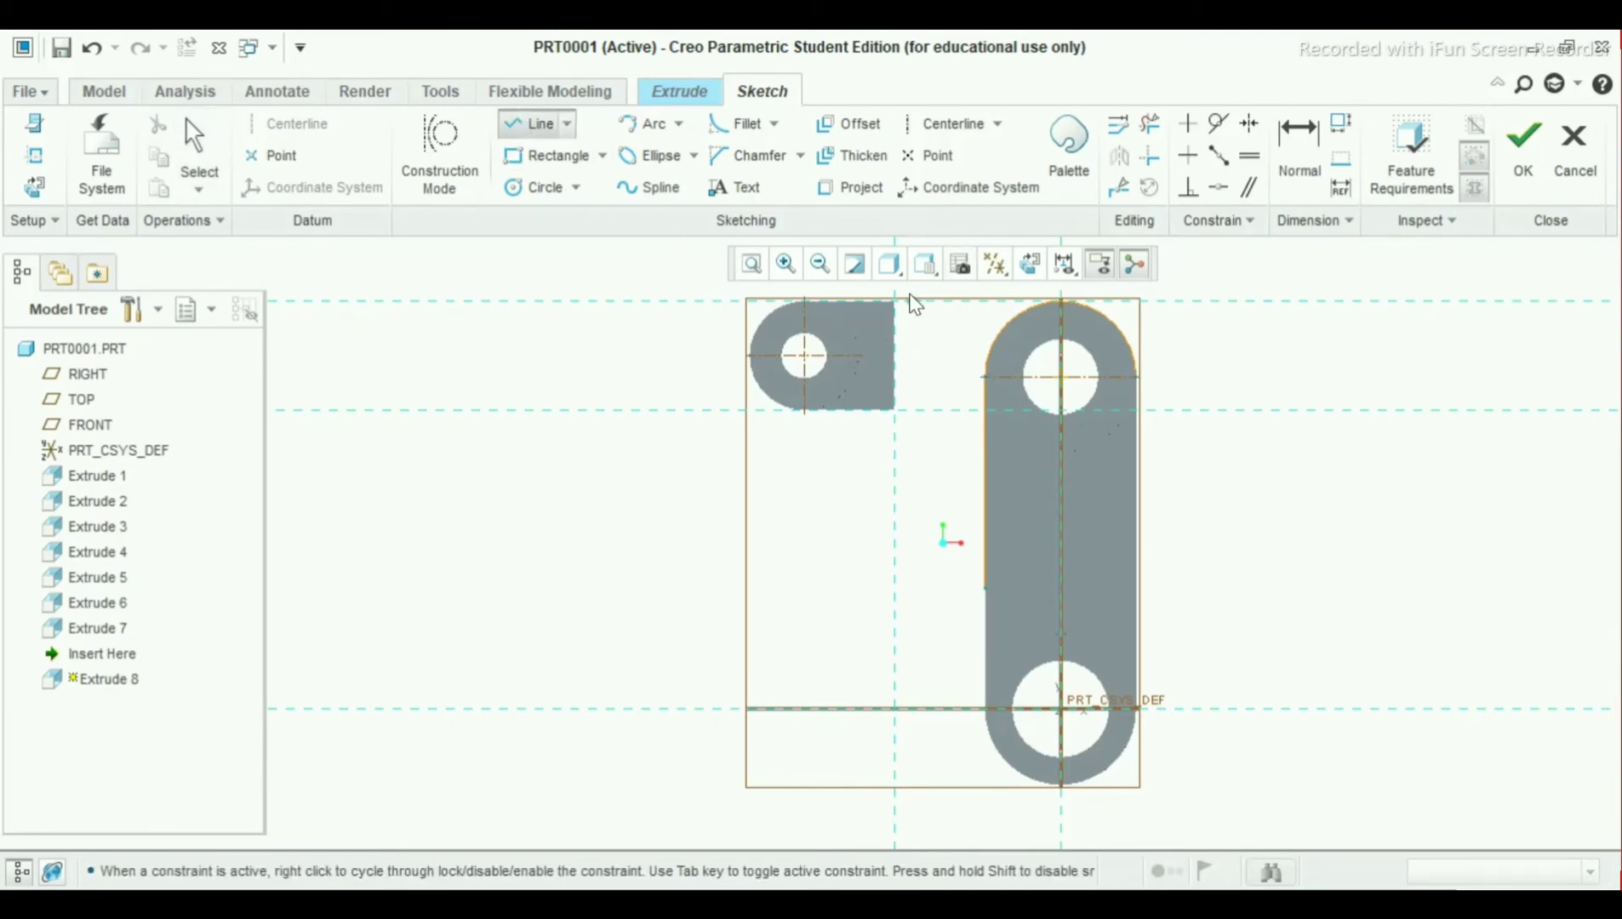
pyautogui.click(895, 300)
pyautogui.click(1061, 302)
pyautogui.middleClick(1061, 301)
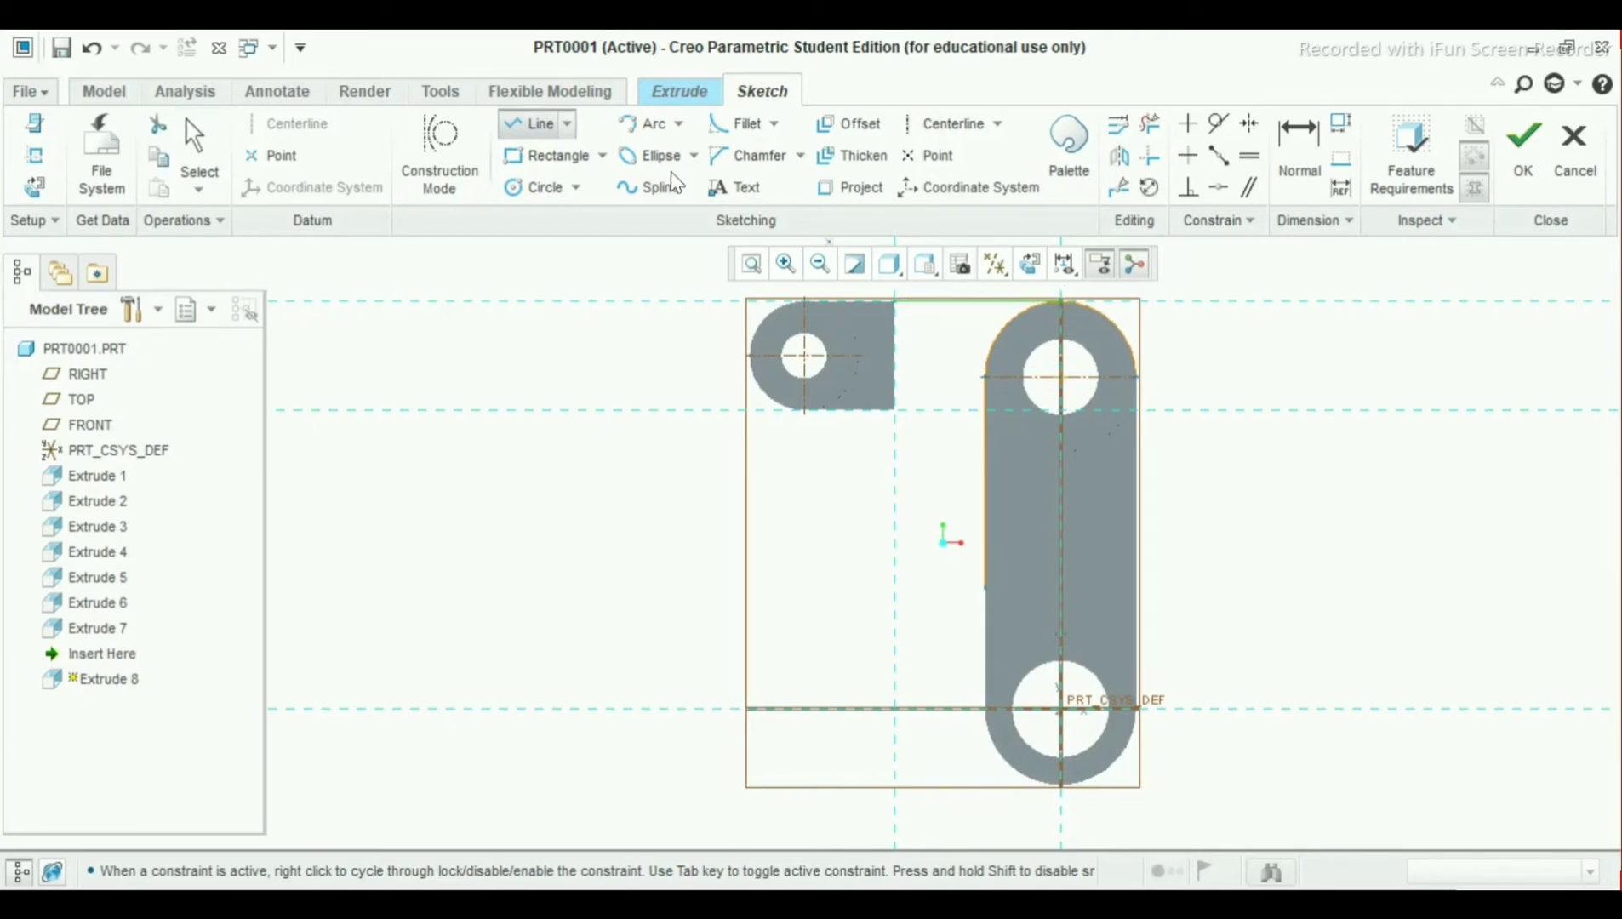
pyautogui.click(895, 307)
pyautogui.click(895, 411)
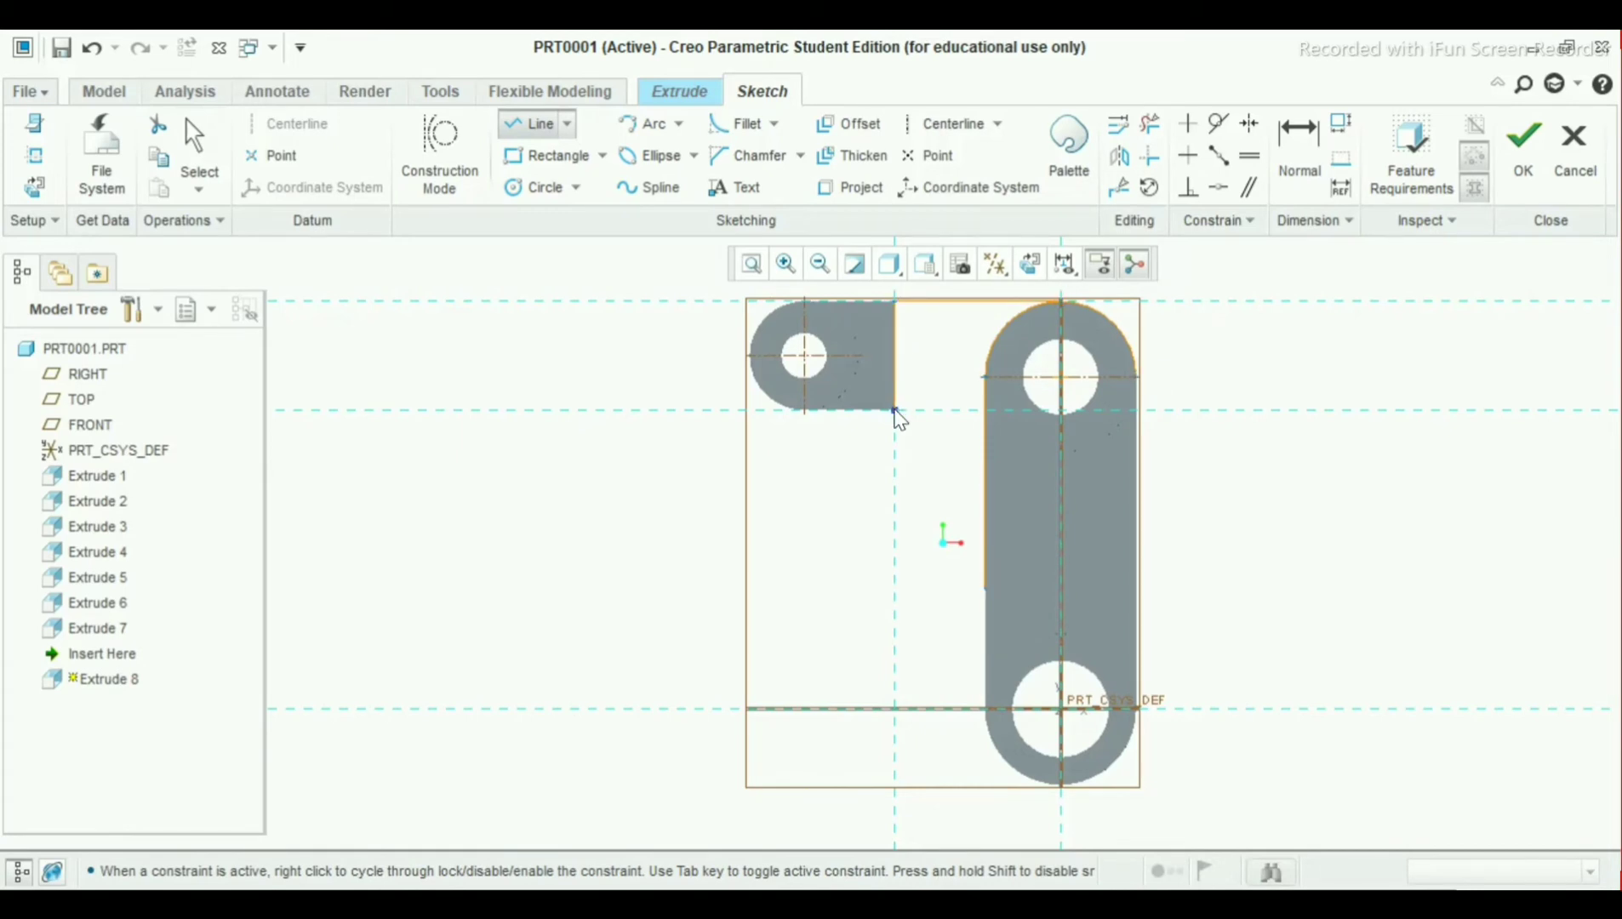
pyautogui.click(987, 412)
pyautogui.middleClick(987, 412)
# Trim the projected side edge below the lower line and the arc half away from the block, leaving a closed connecting profile
pyautogui.moveTo(998, 392); pyautogui.dragTo(1021, 401, button='middle')
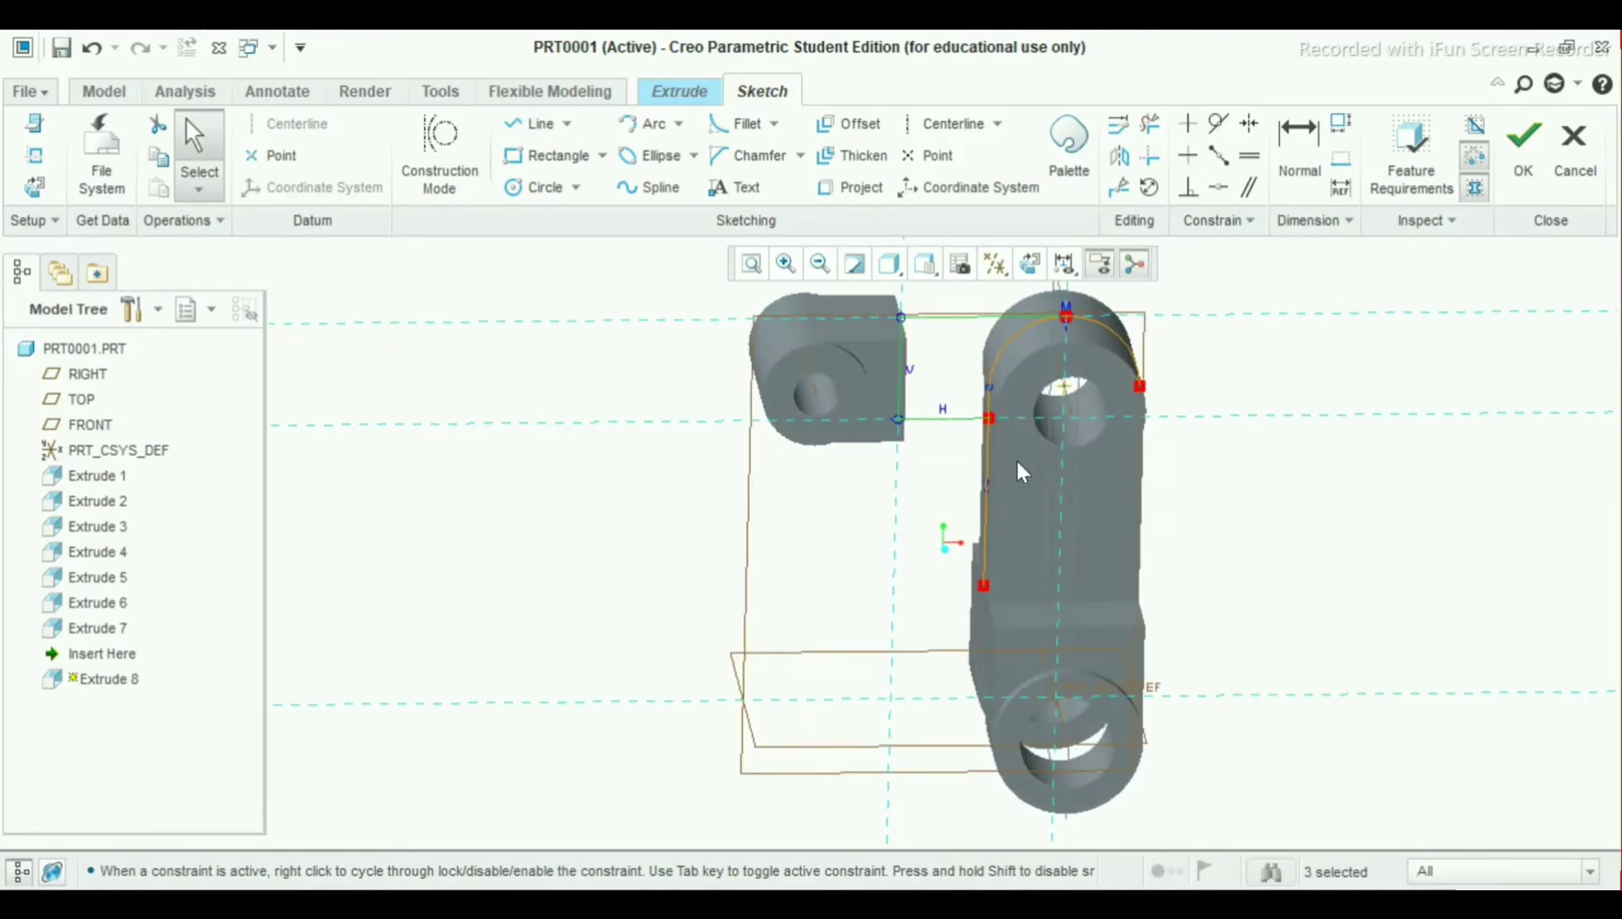
pyautogui.click(1151, 125)
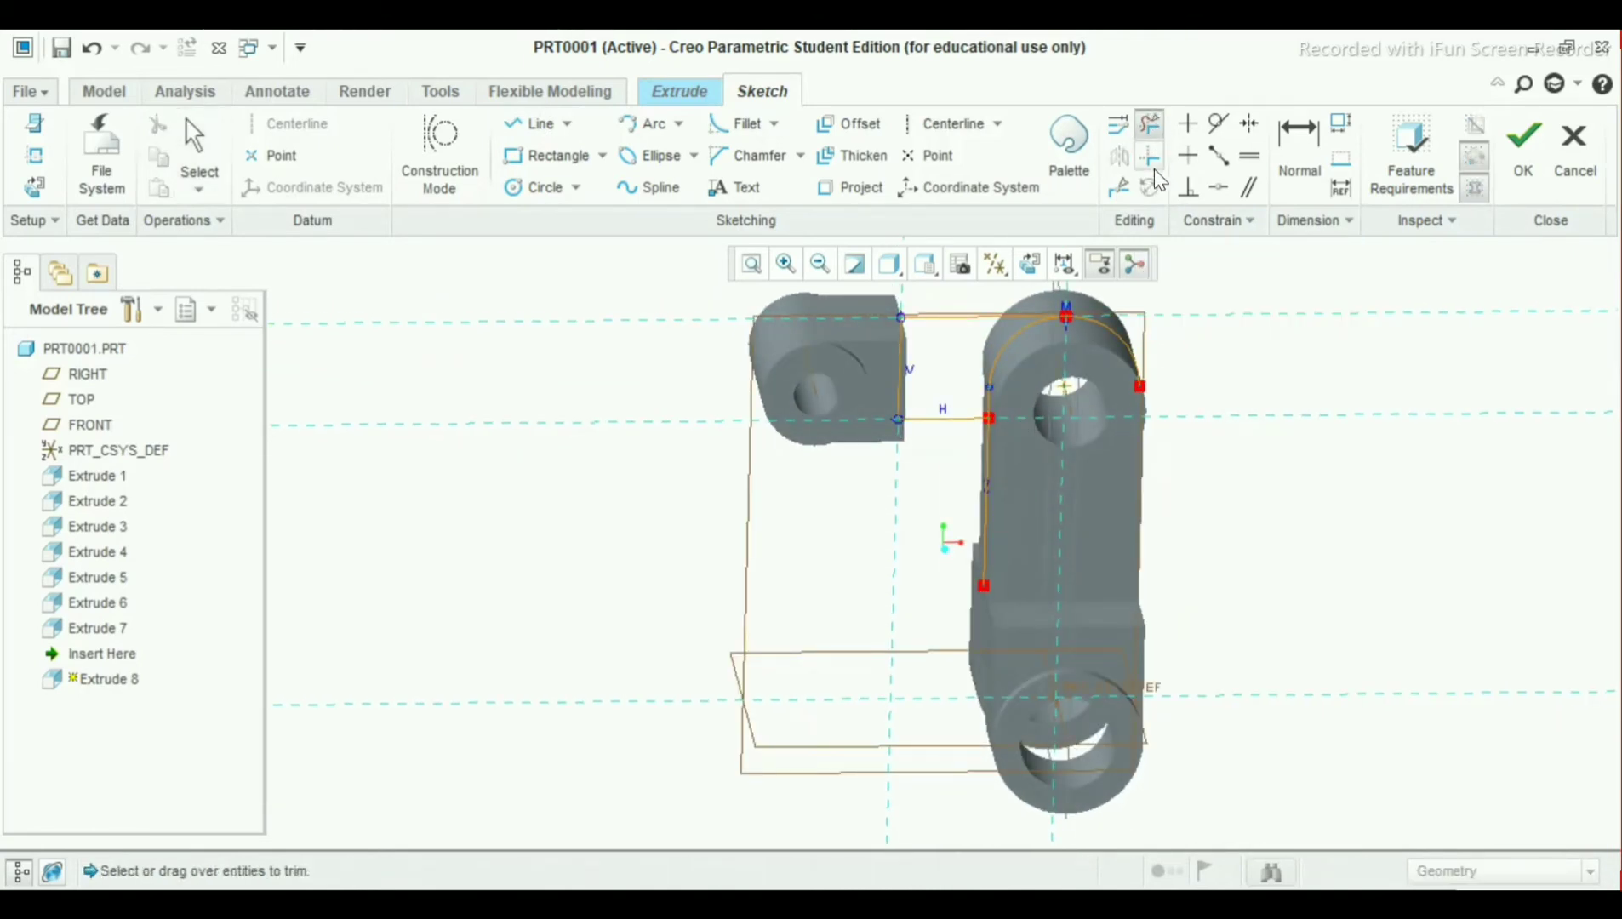
pyautogui.click(998, 520)
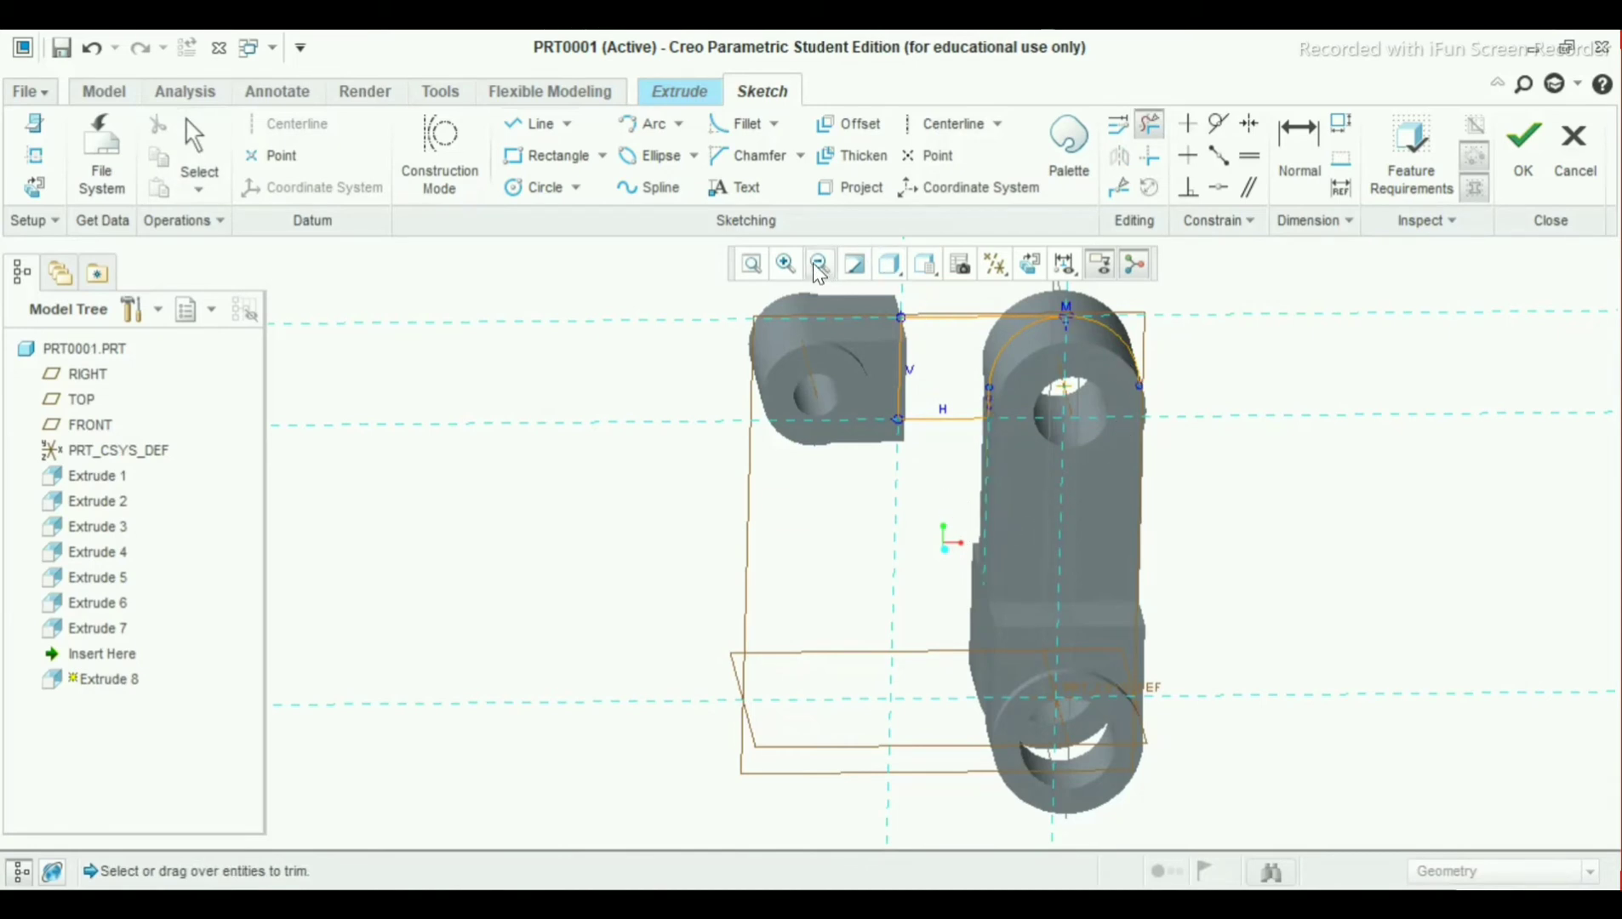
pyautogui.click(751, 264)
pyautogui.moveTo(1086, 453)
pyautogui.mouseDown(button='middle')
pyautogui.moveTo(1129, 470)
pyautogui.moveTo(1115, 405)
pyautogui.moveTo(1129, 417)
pyautogui.mouseUp(button='middle')
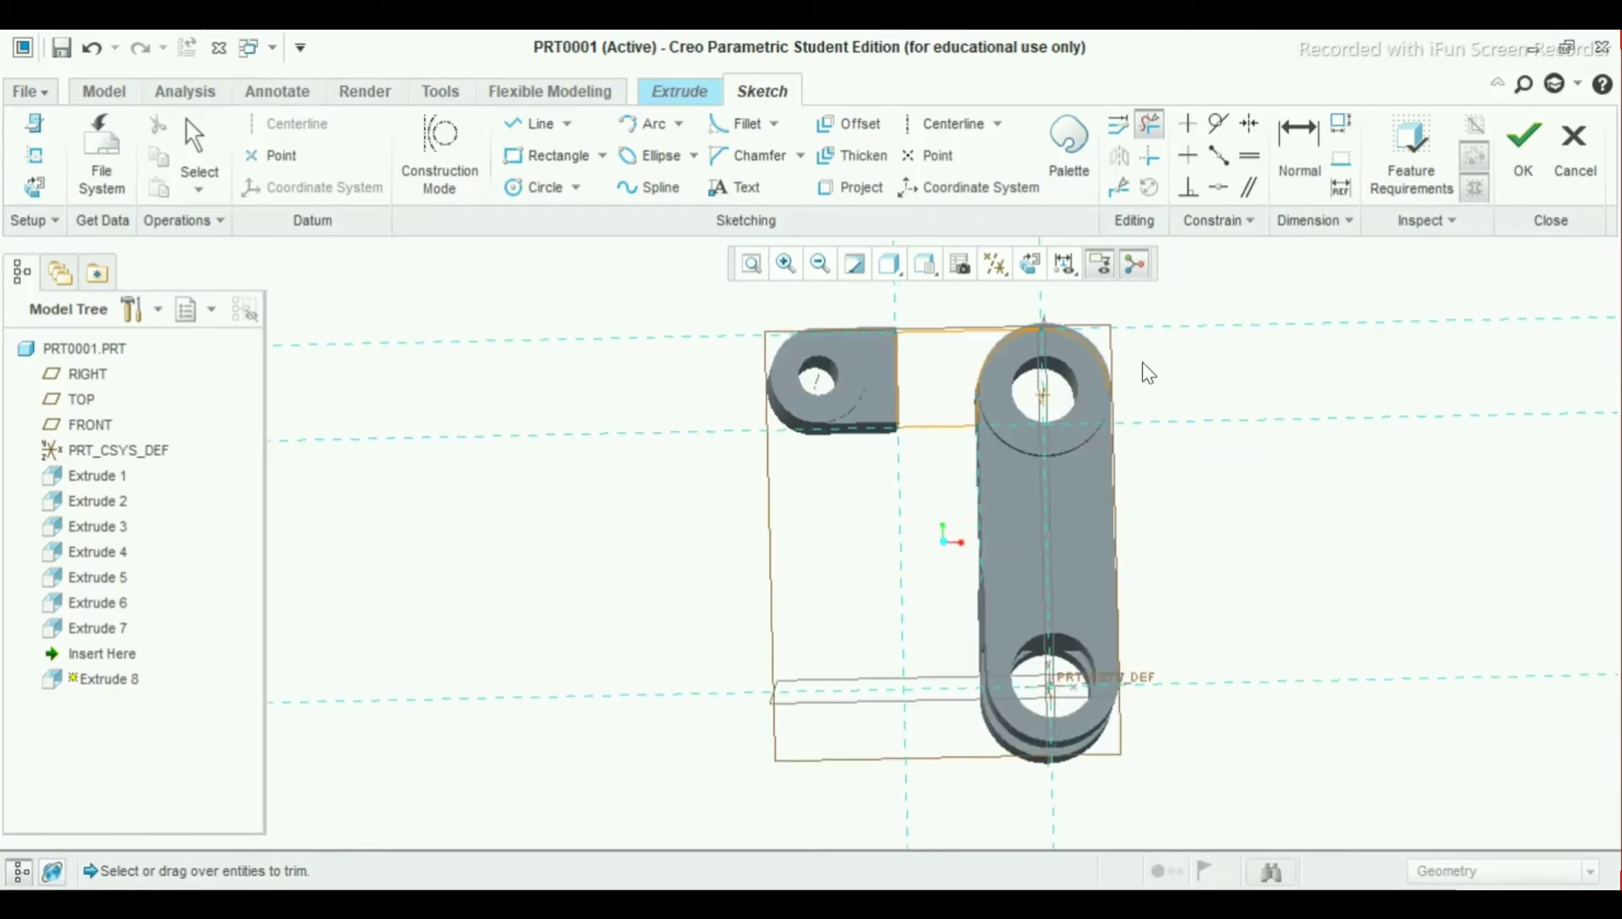
pyautogui.moveTo(1142, 361); pyautogui.dragTo(1124, 362, button='middle')
pyautogui.scroll(-3, 1119, 344)
pyautogui.scroll(3, 1111, 338)
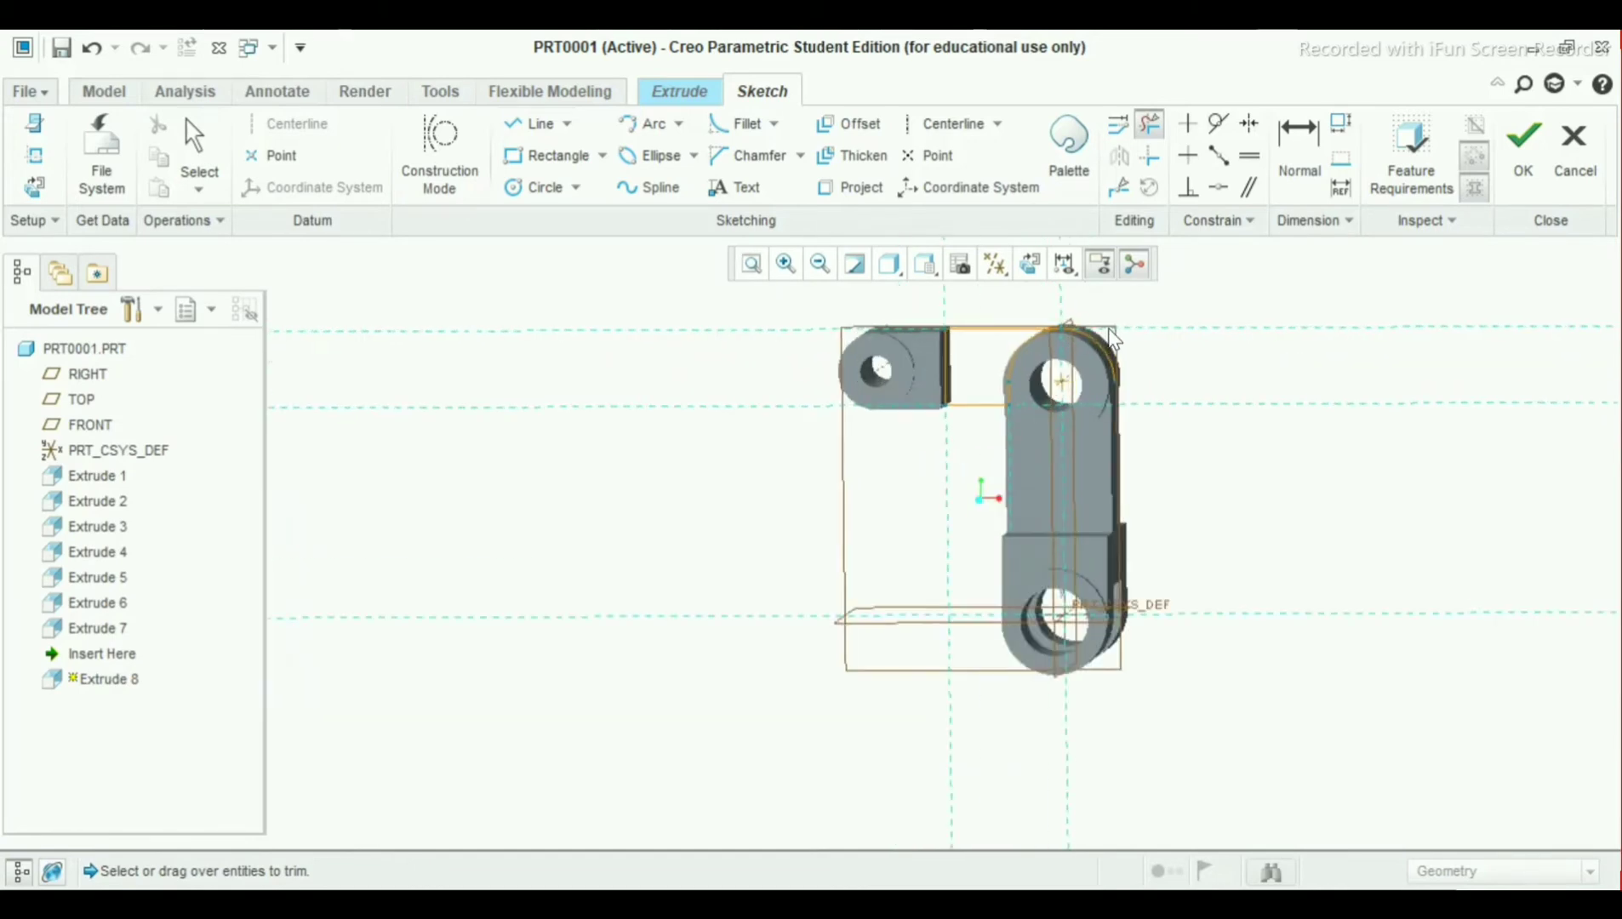
pyautogui.scroll(2, 1111, 336)
pyautogui.click(1100, 355)
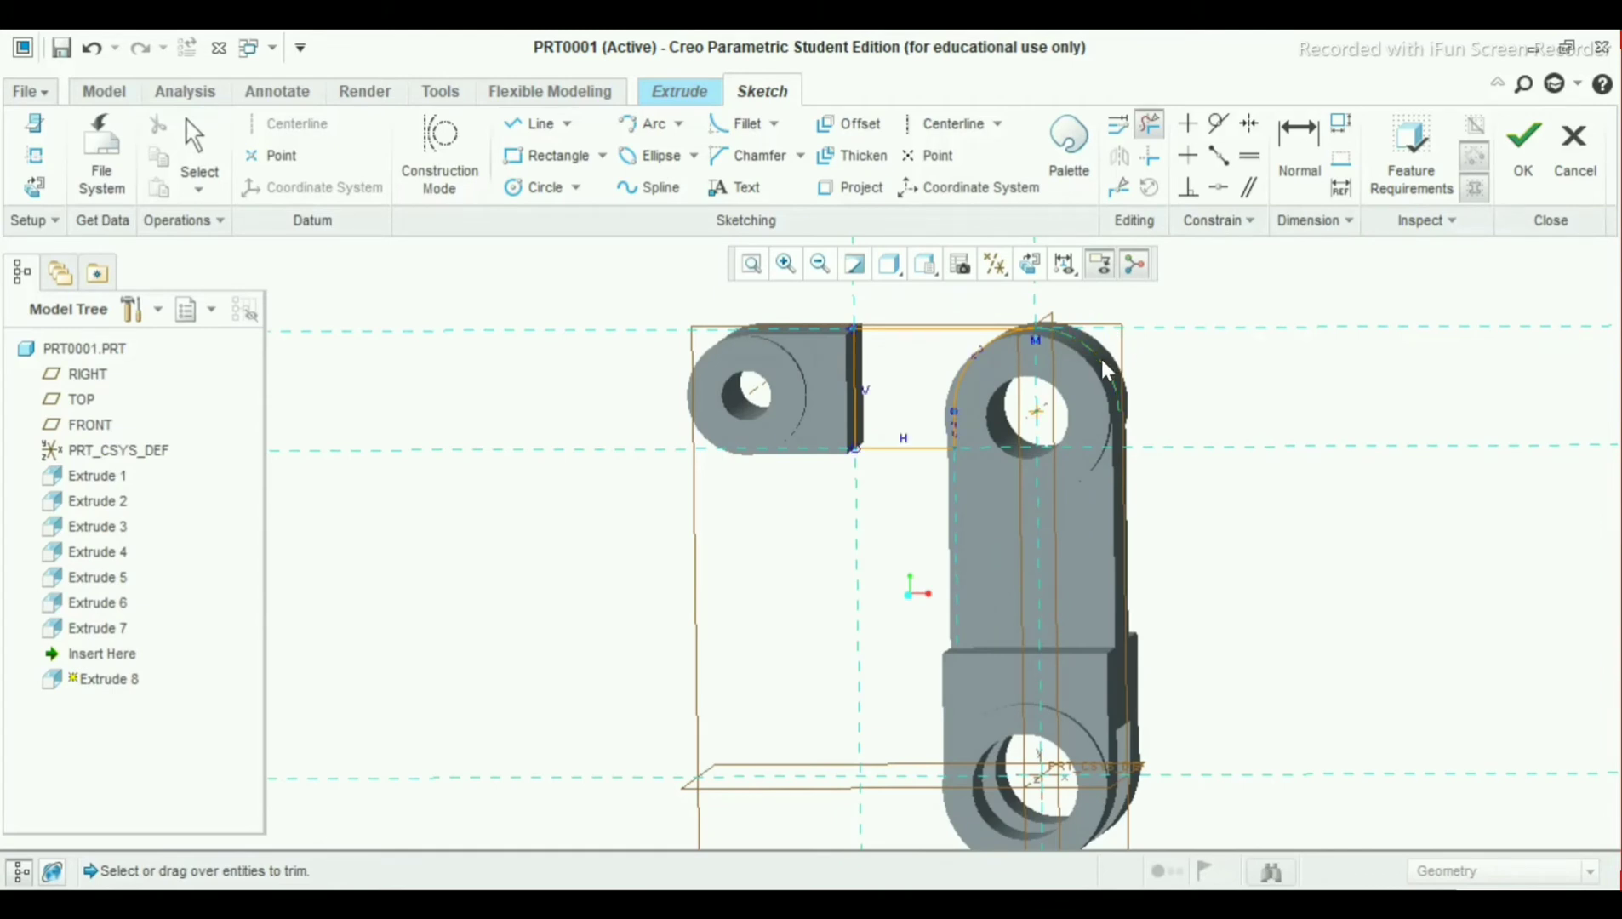
pyautogui.middleClick(1305, 376)
pyautogui.moveTo(1305, 379)
pyautogui.mouseDown(button='middle')
pyautogui.moveTo(1282, 394)
pyautogui.moveTo(1303, 394)
pyautogui.moveTo(1290, 423)
pyautogui.moveTo(1306, 400)
pyautogui.mouseUp(button='middle')
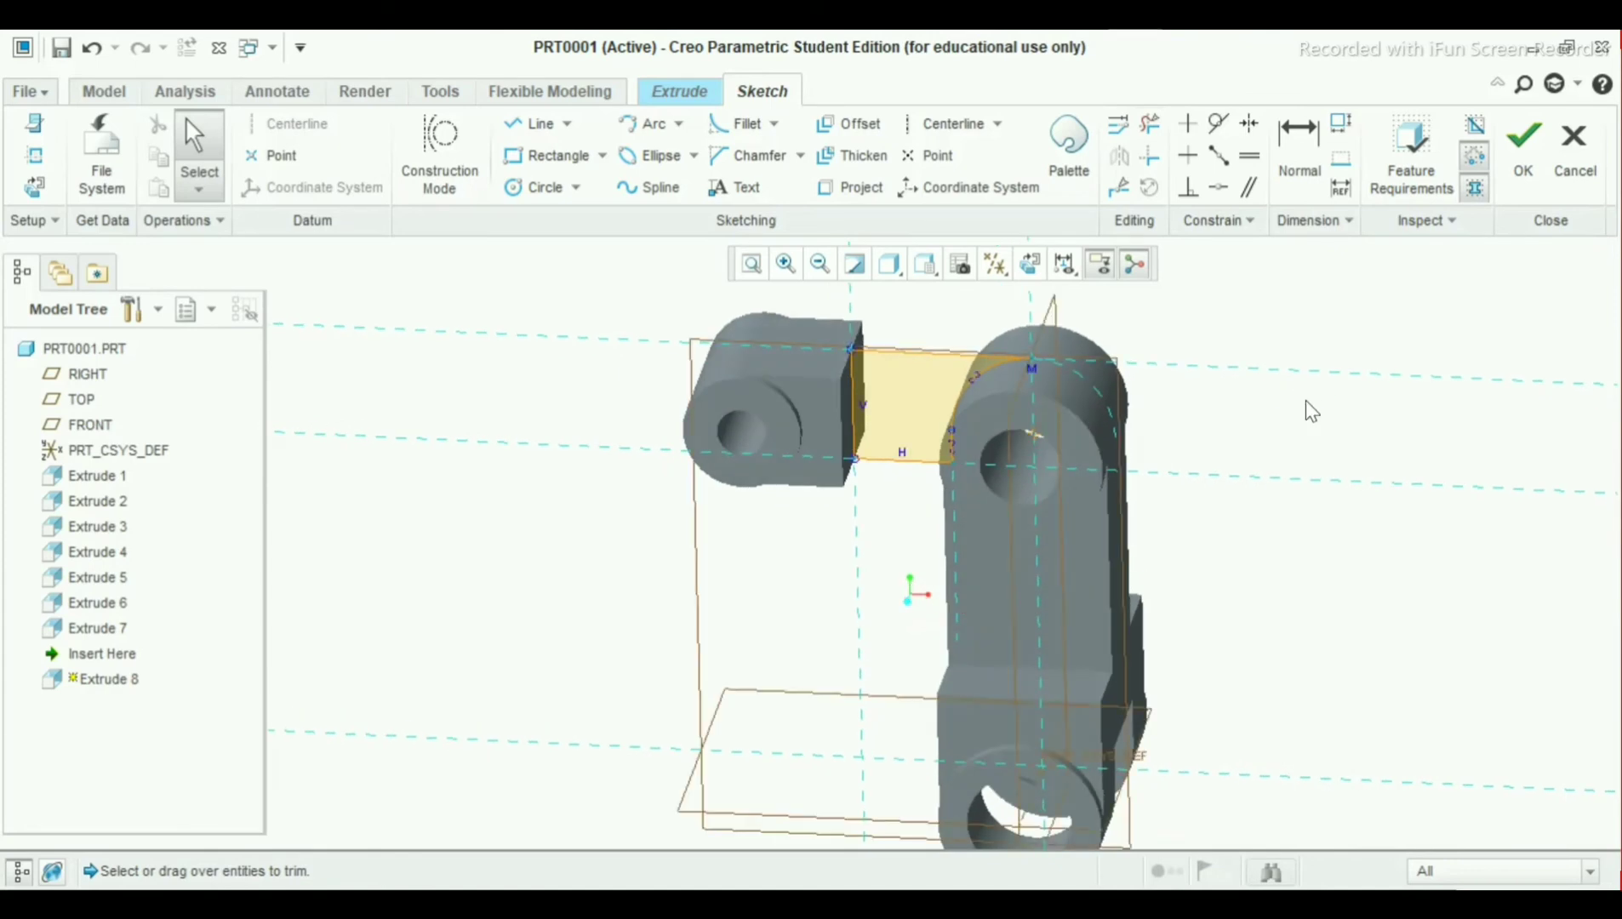
# Finish the connecting web's sketch and extrude it symmetrically about the sketch plane to a depth of 20
pyautogui.click(1524, 143)
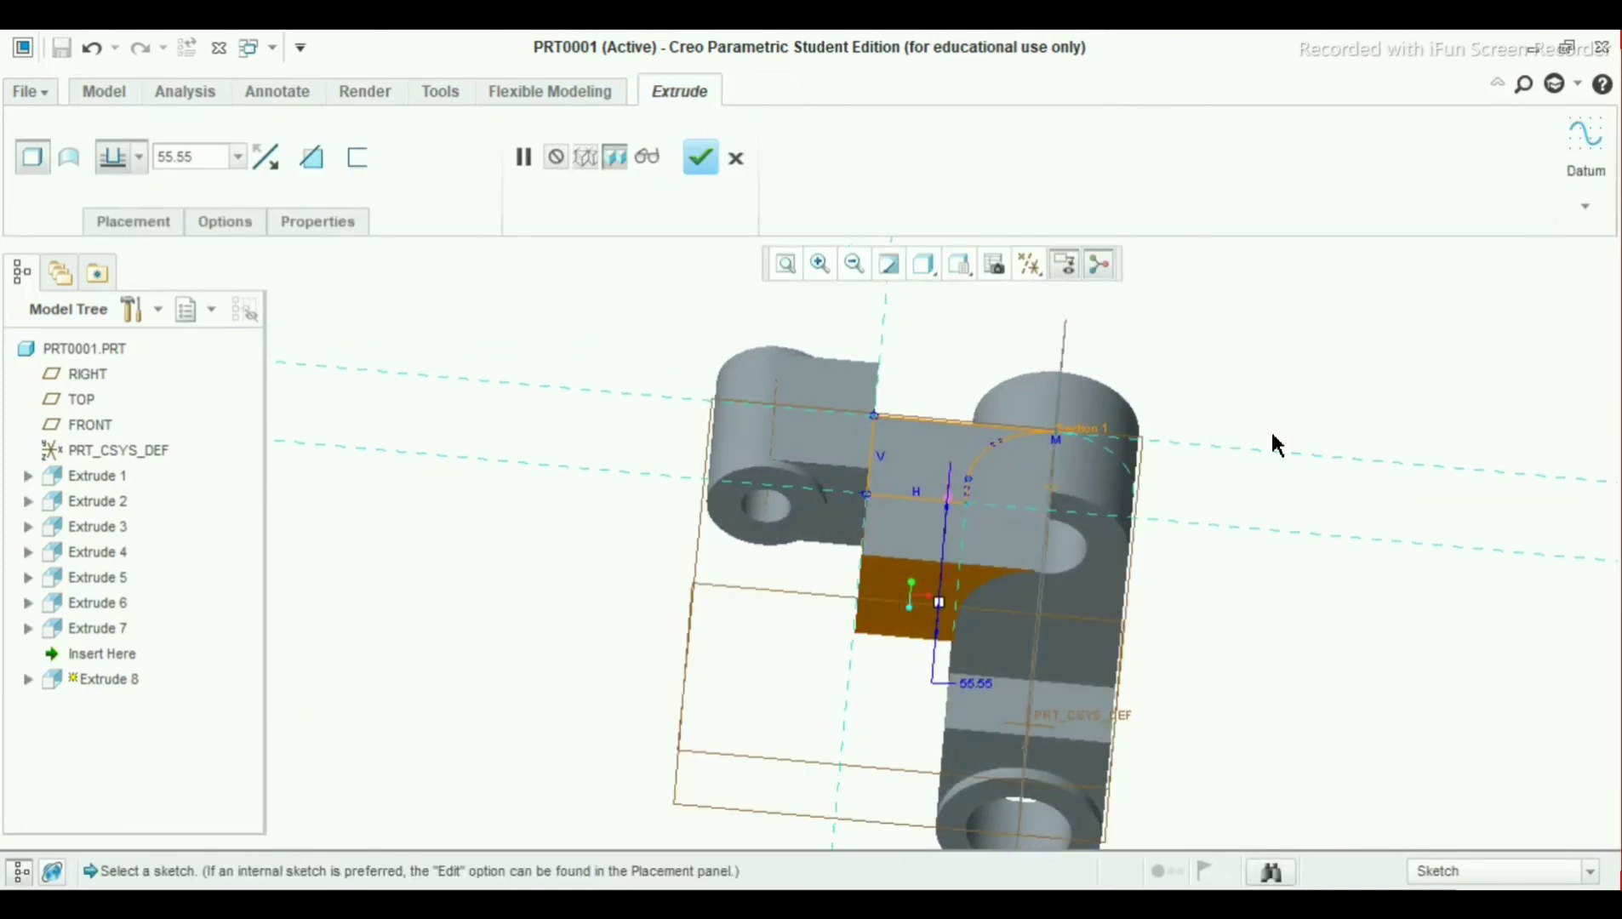
pyautogui.click(135, 163)
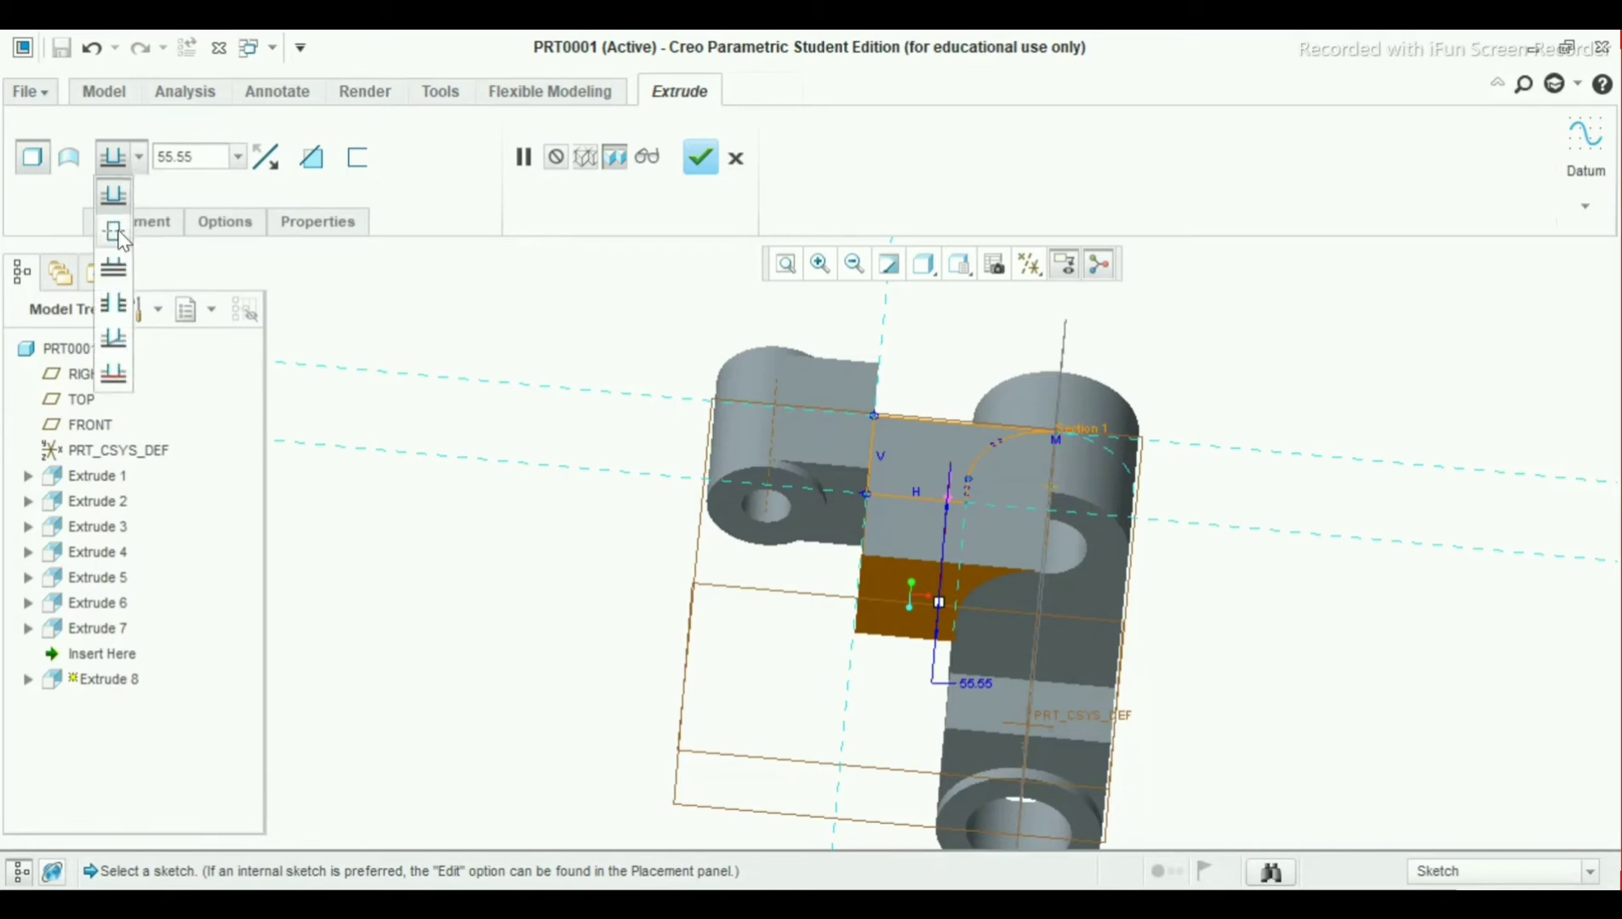
pyautogui.click(117, 235)
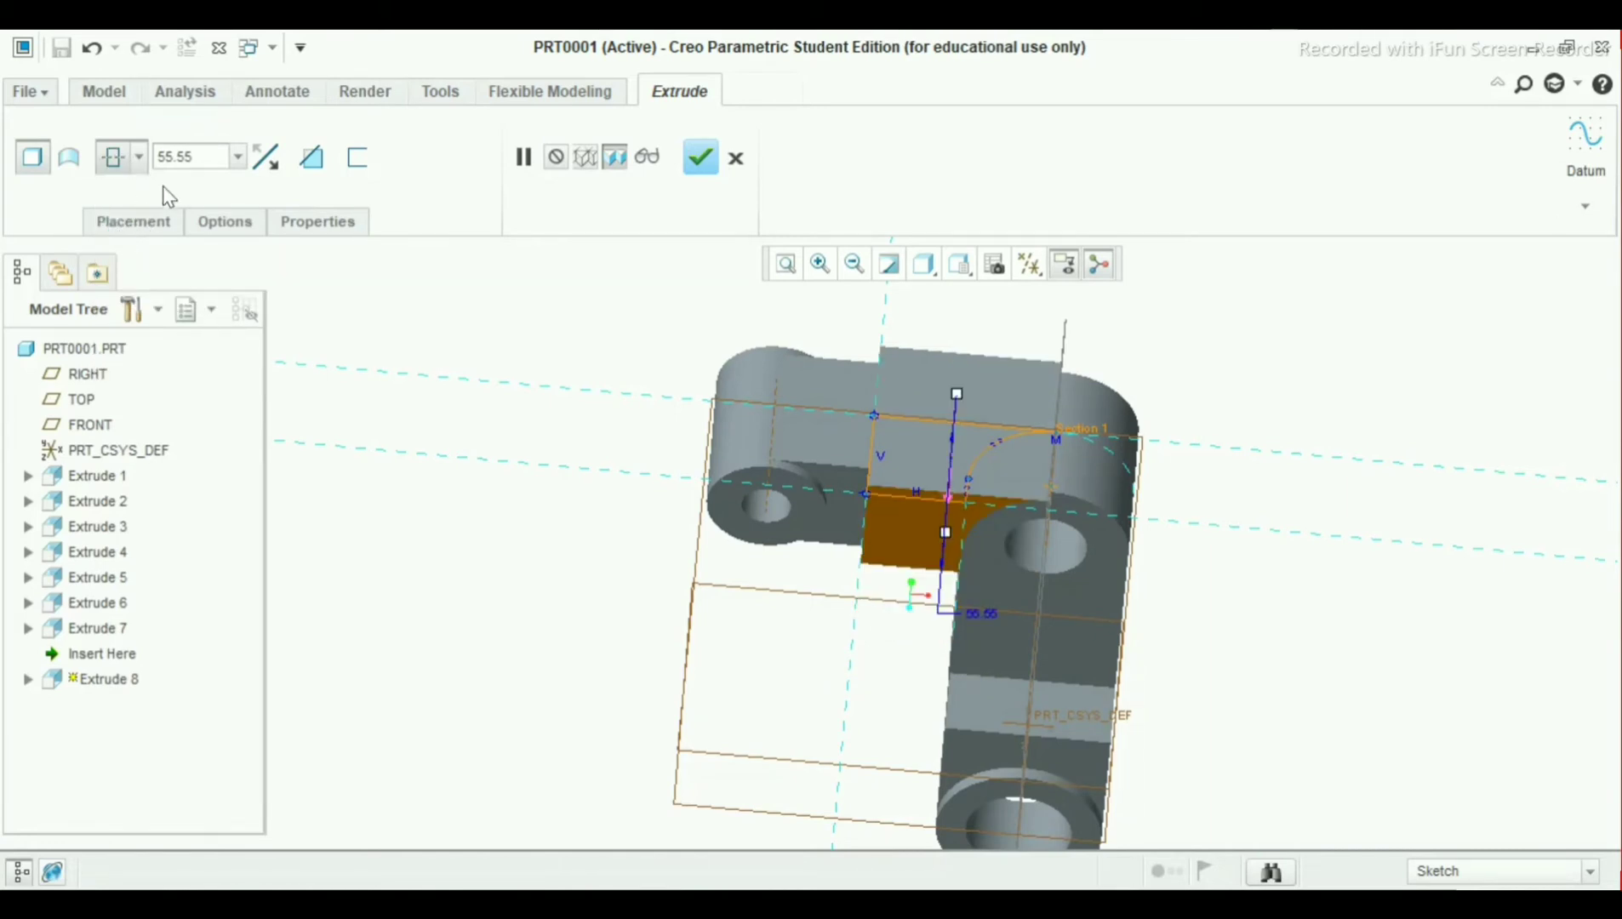
pyautogui.doubleClick(179, 159)
pyautogui.write('20')
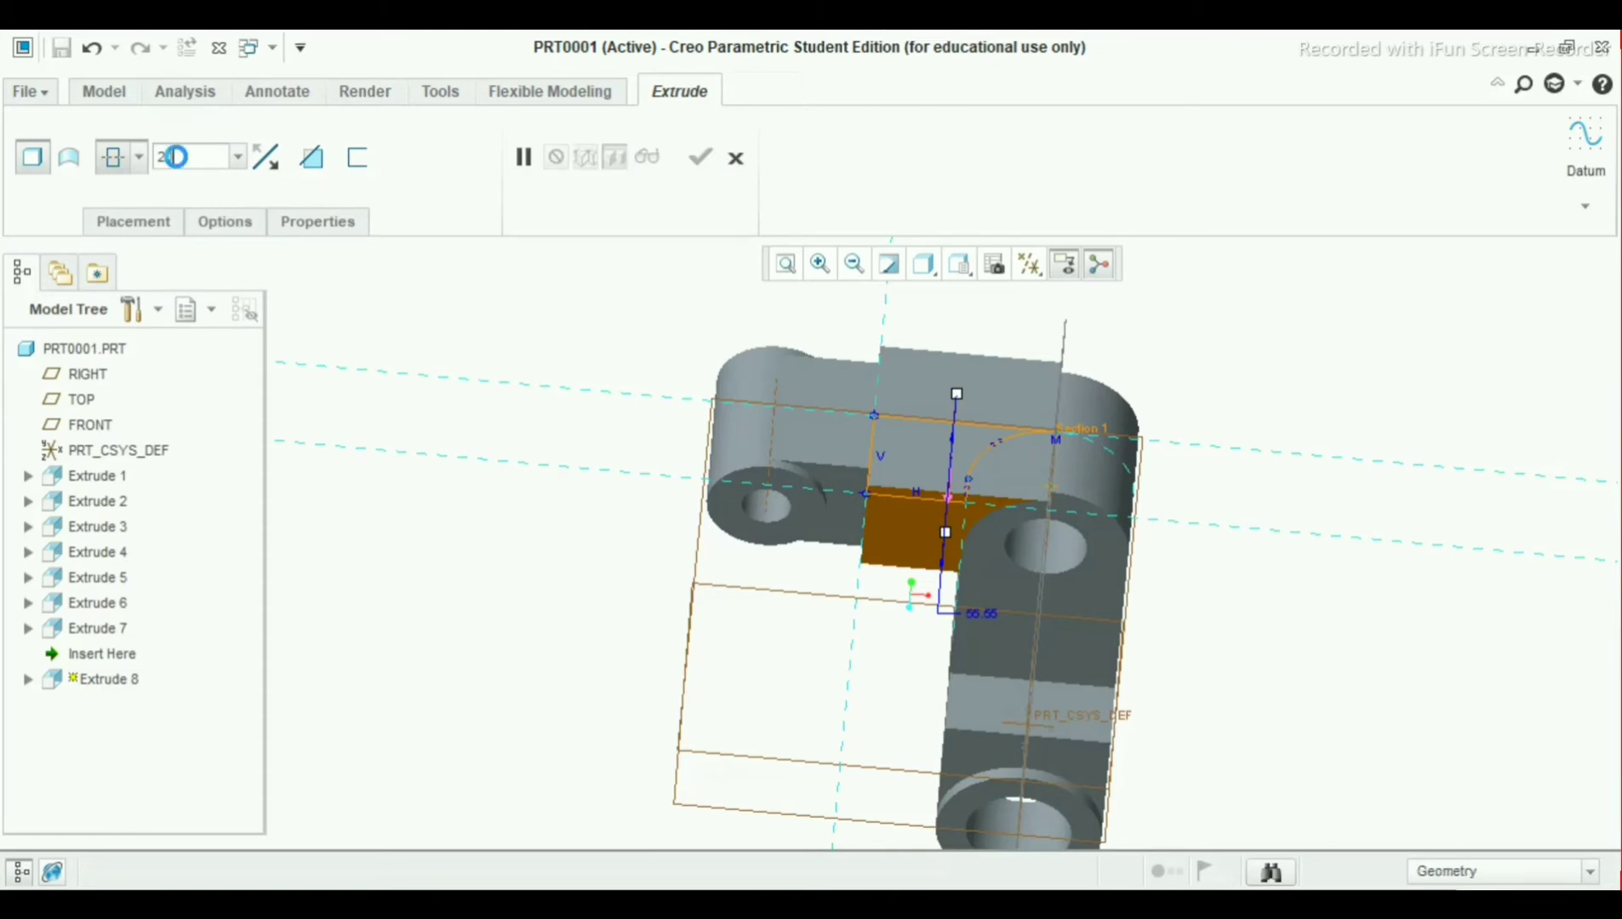
pyautogui.press('Return')
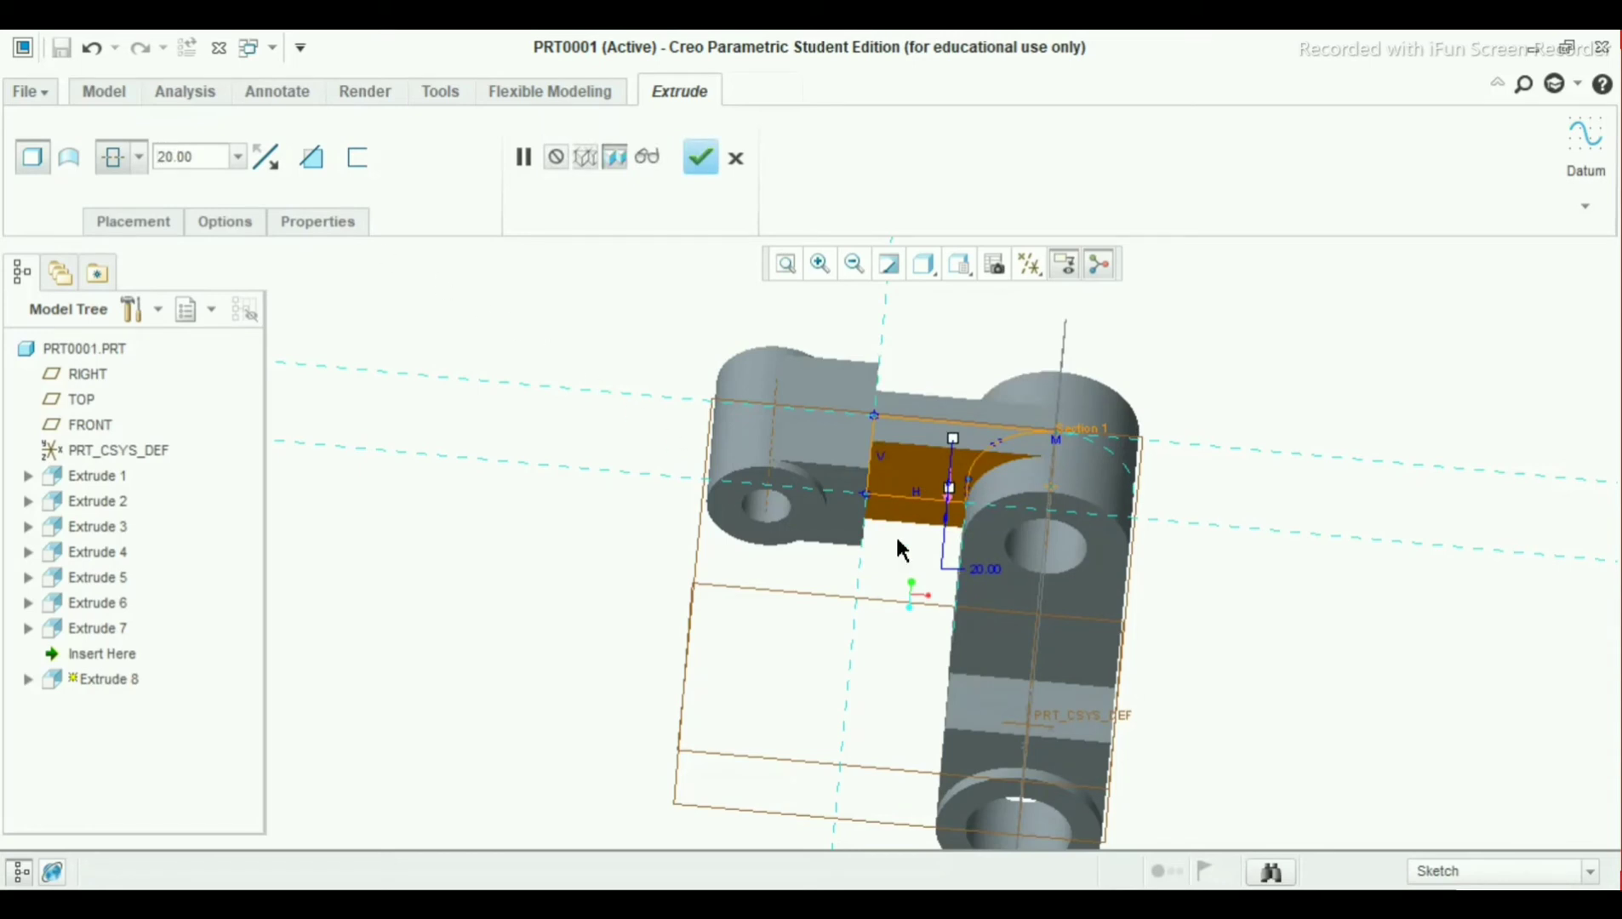
pyautogui.moveTo(957, 464); pyautogui.dragTo(917, 308, button='middle')
pyautogui.click(698, 160)
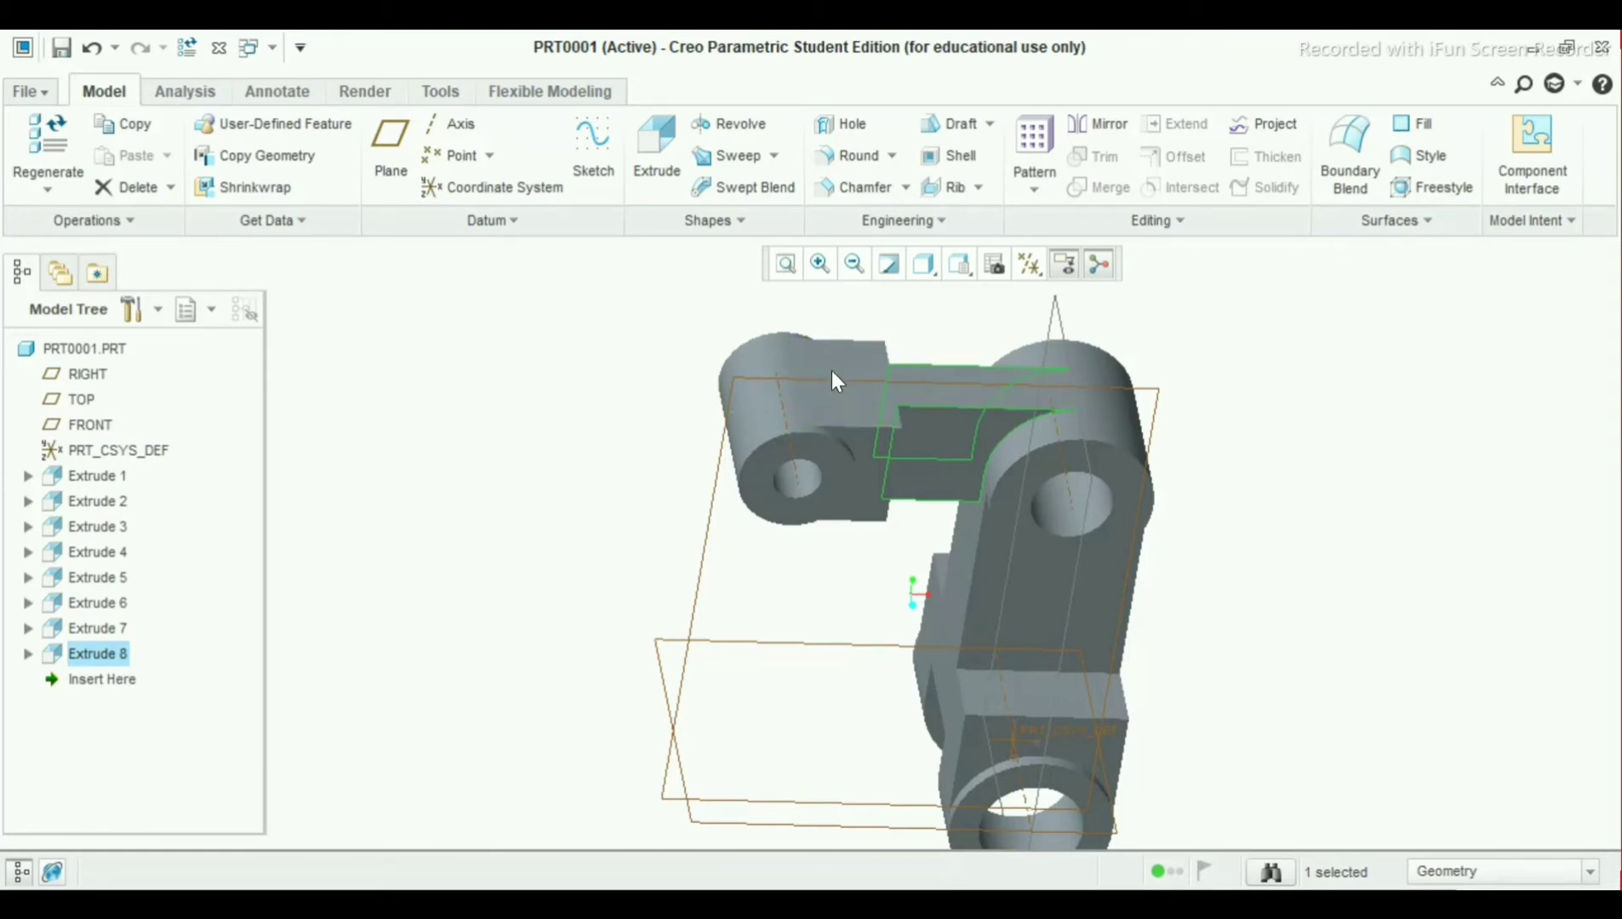
# Start an extrude sketch on the shared upper face of the block and web and draw a horizontal centerline through its middle
pyautogui.click(840, 416)
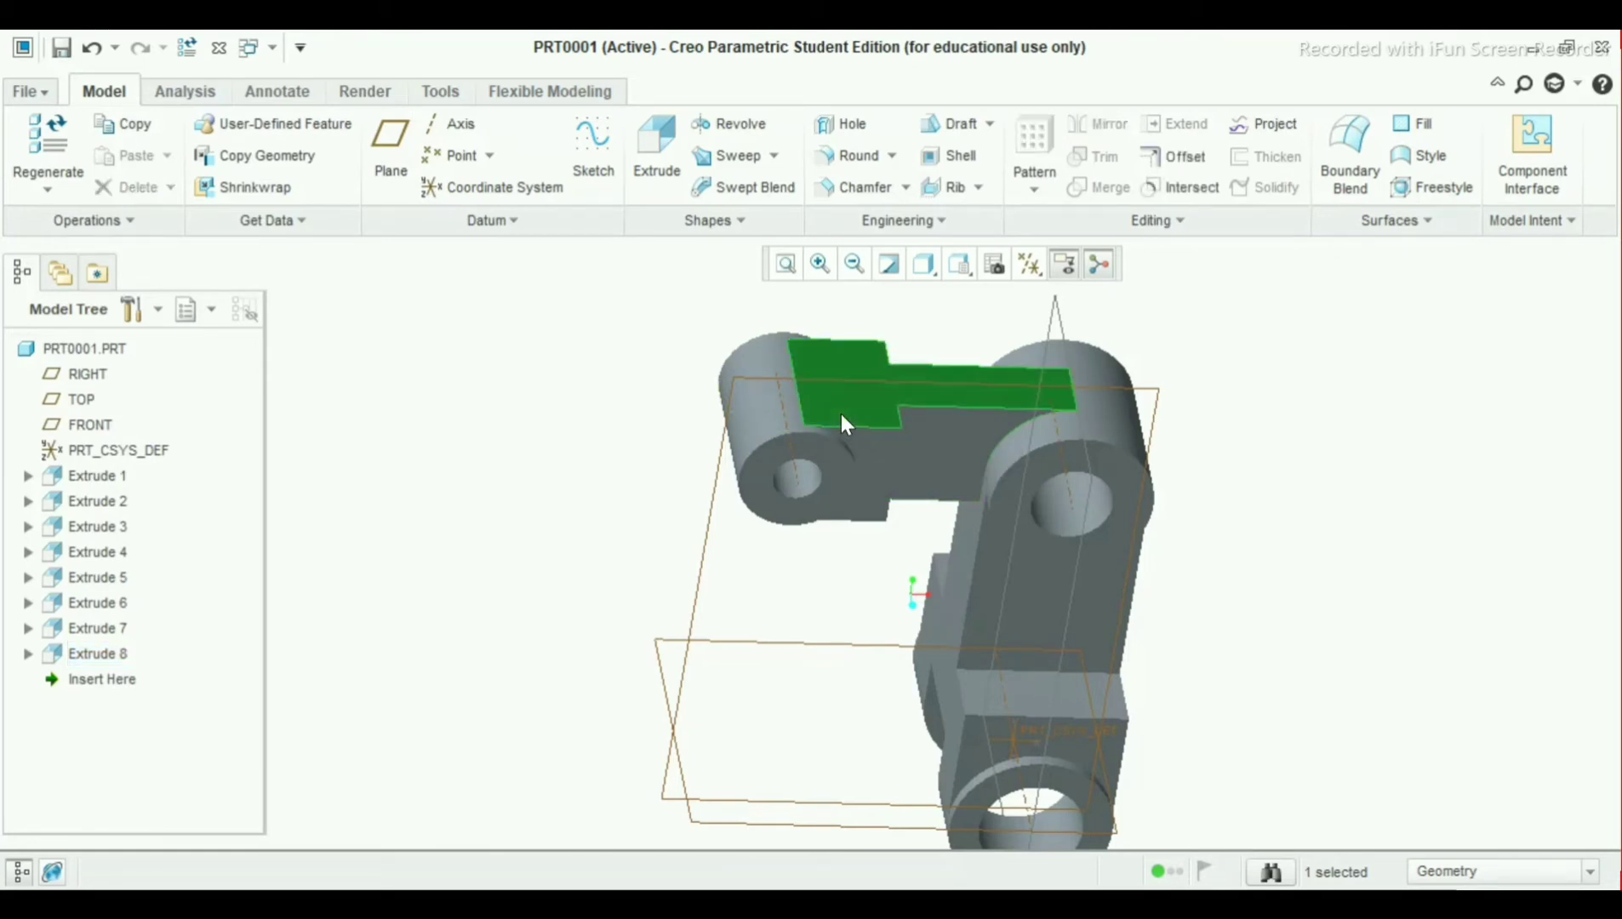
pyautogui.click(658, 174)
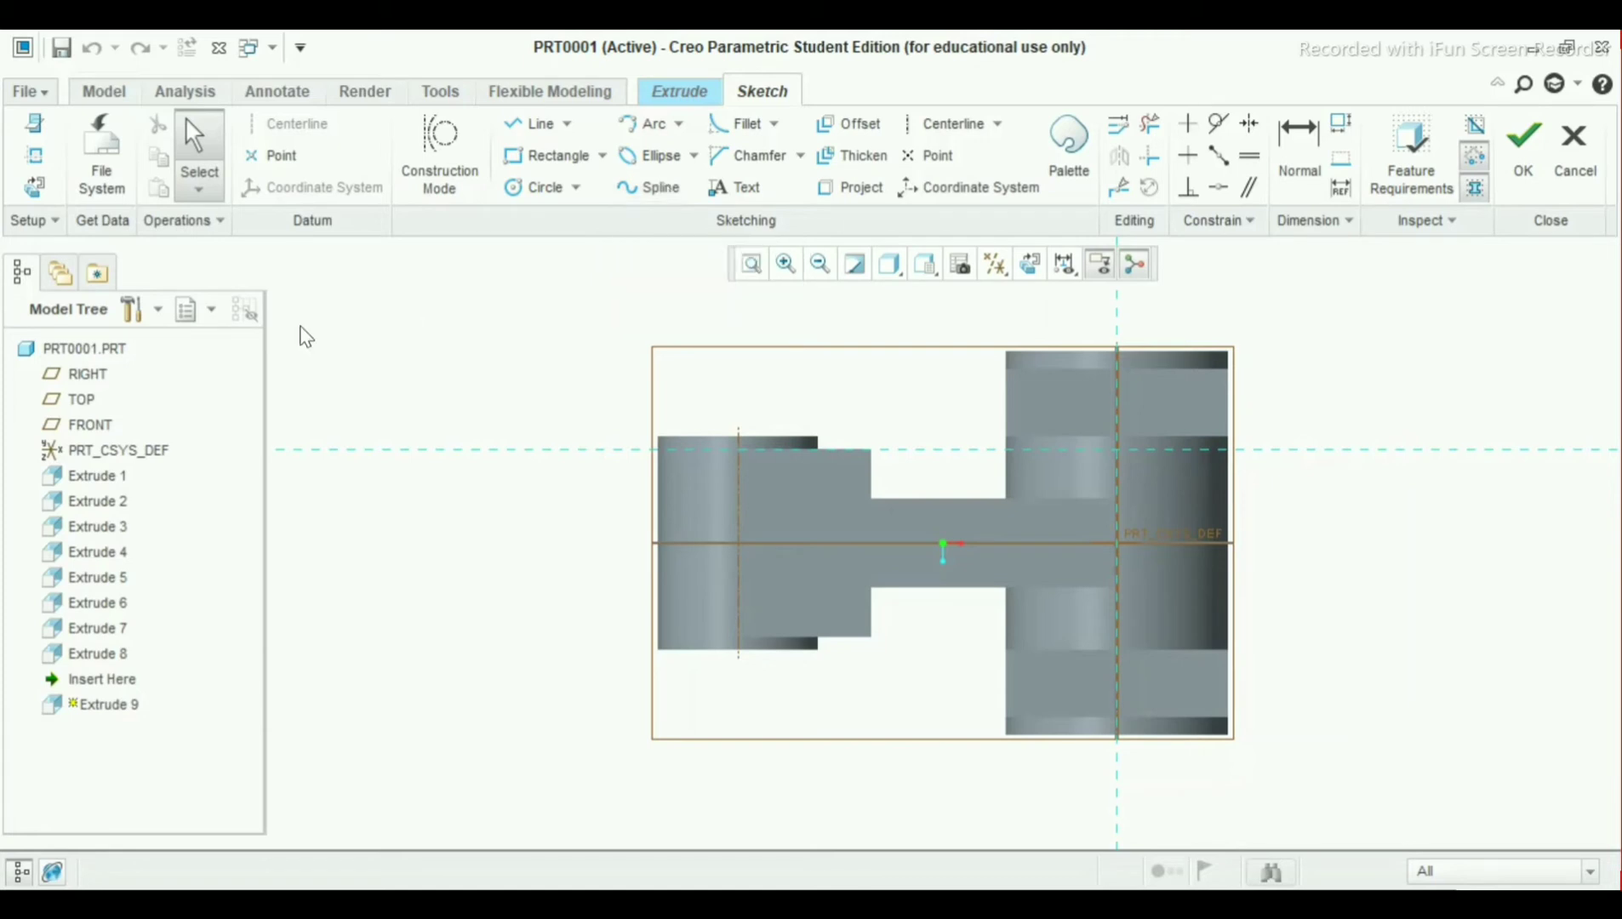
pyautogui.click(970, 141)
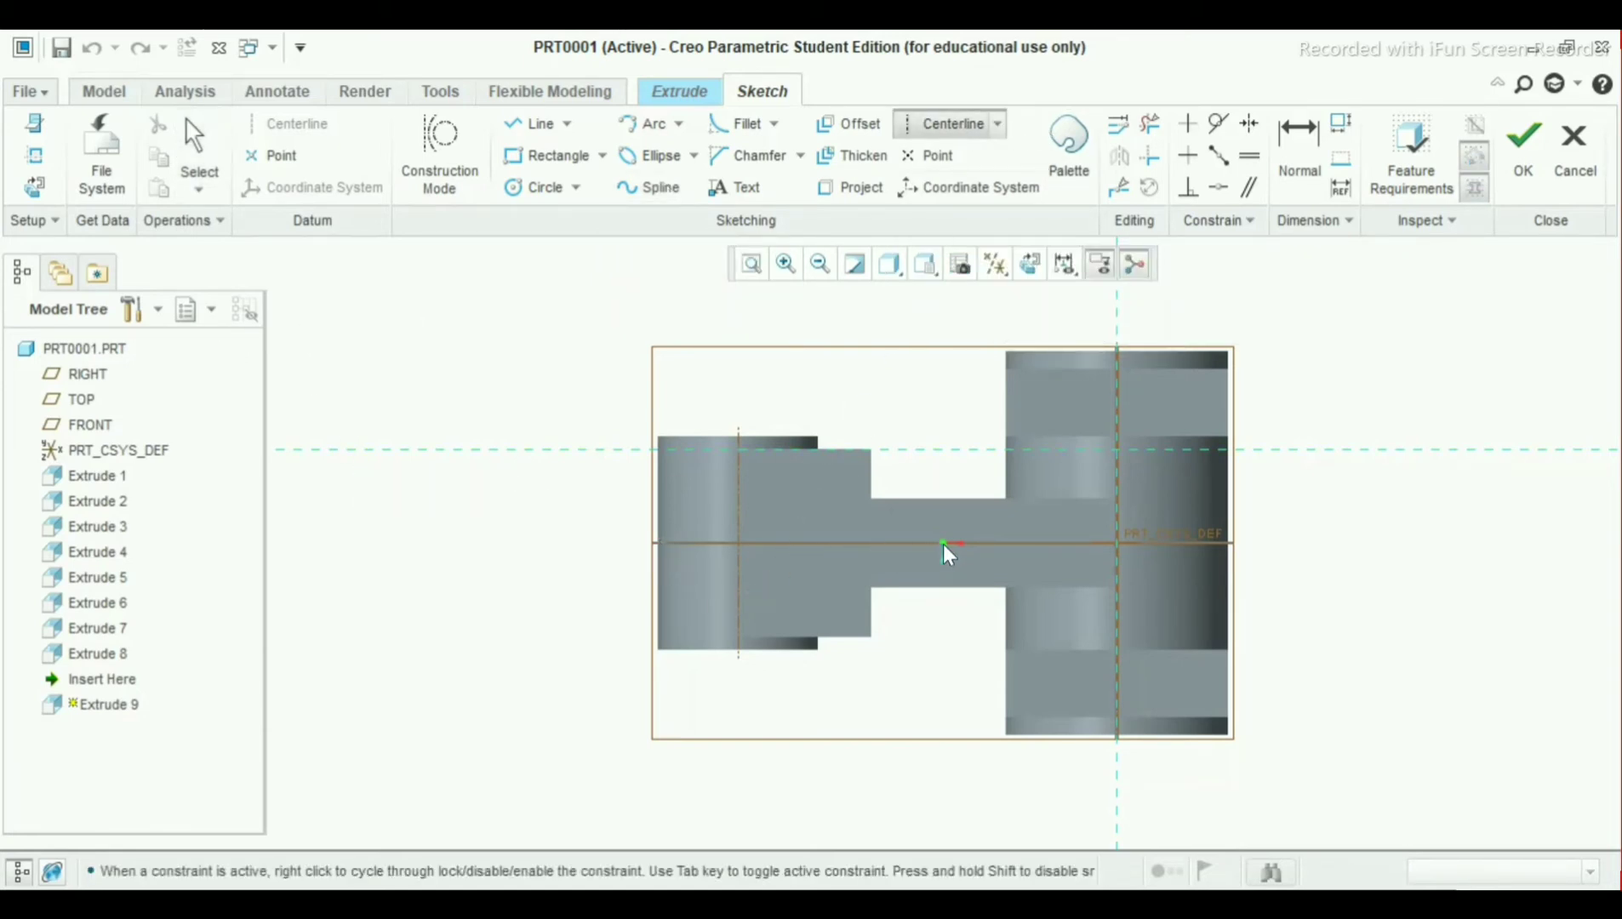
pyautogui.click(738, 542)
pyautogui.click(825, 542)
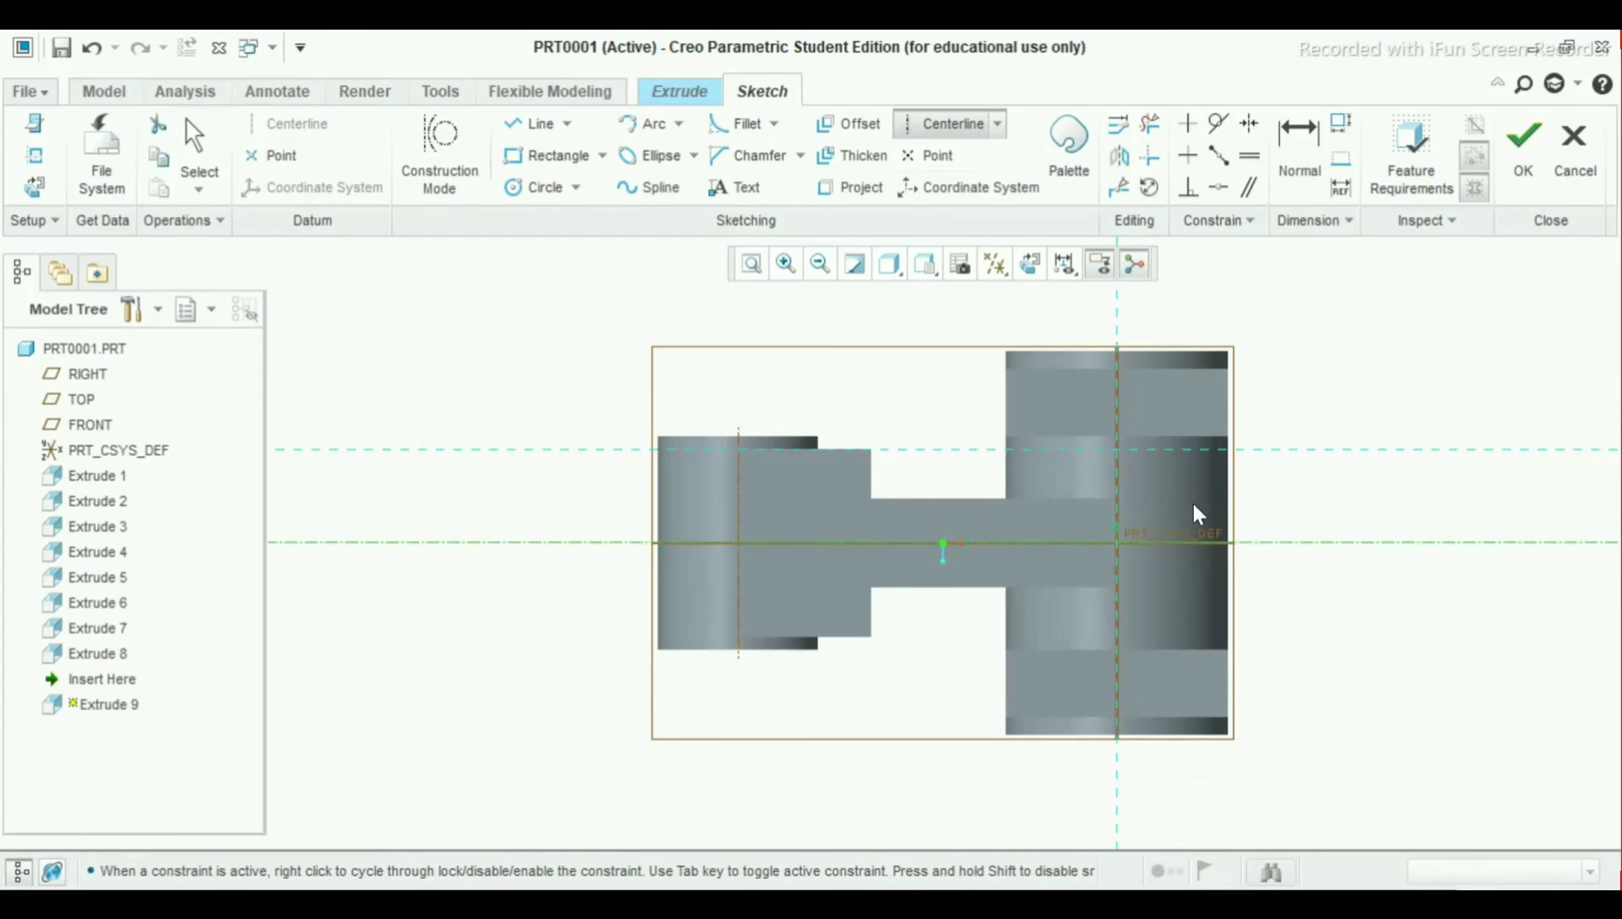
pyautogui.middleClick(1313, 403)
# Set the distance from the block's side reference to the centerline to 42/2 and make the dimension strong
pyautogui.moveTo(970, 494); pyautogui.dragTo(562, 511)
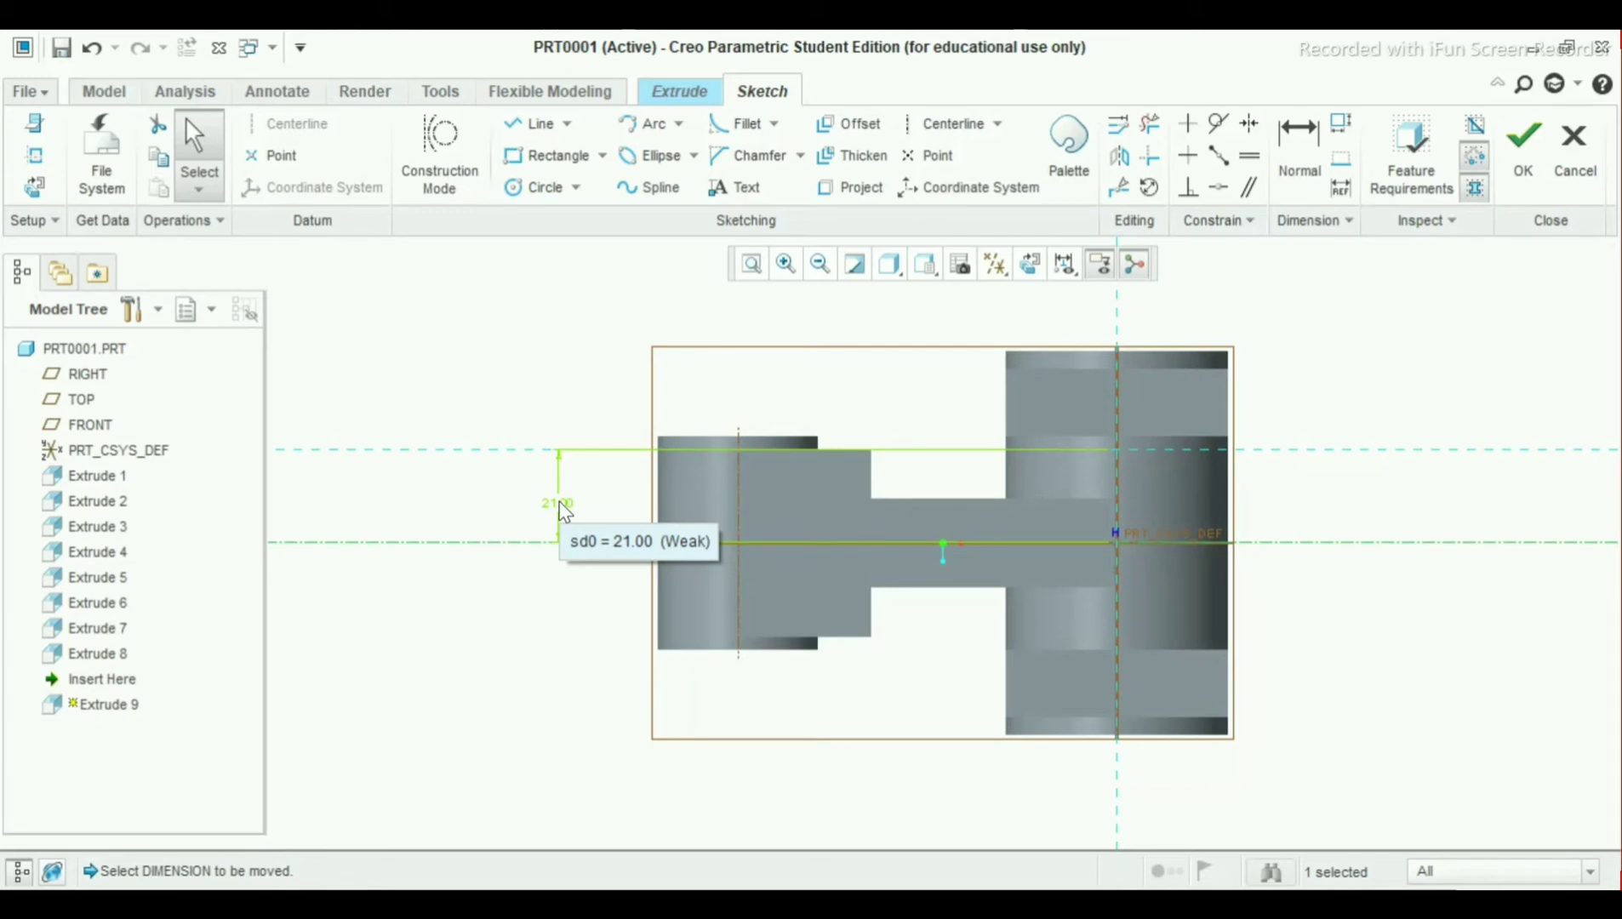
pyautogui.doubleClick(560, 507)
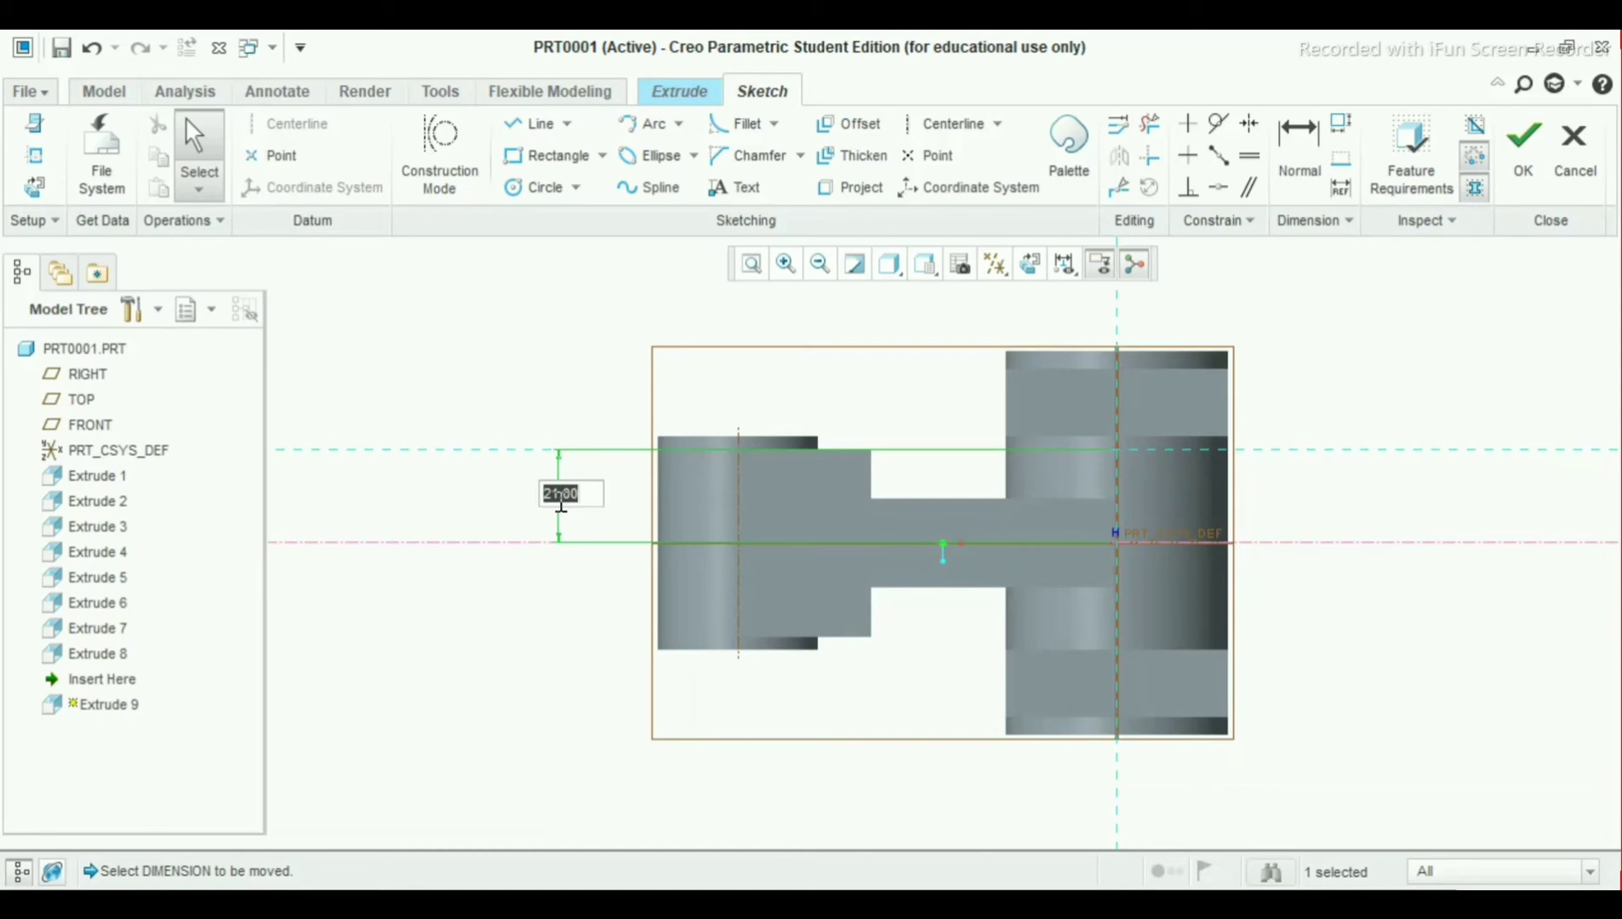
pyautogui.write('42/2')
pyautogui.press('Escape')
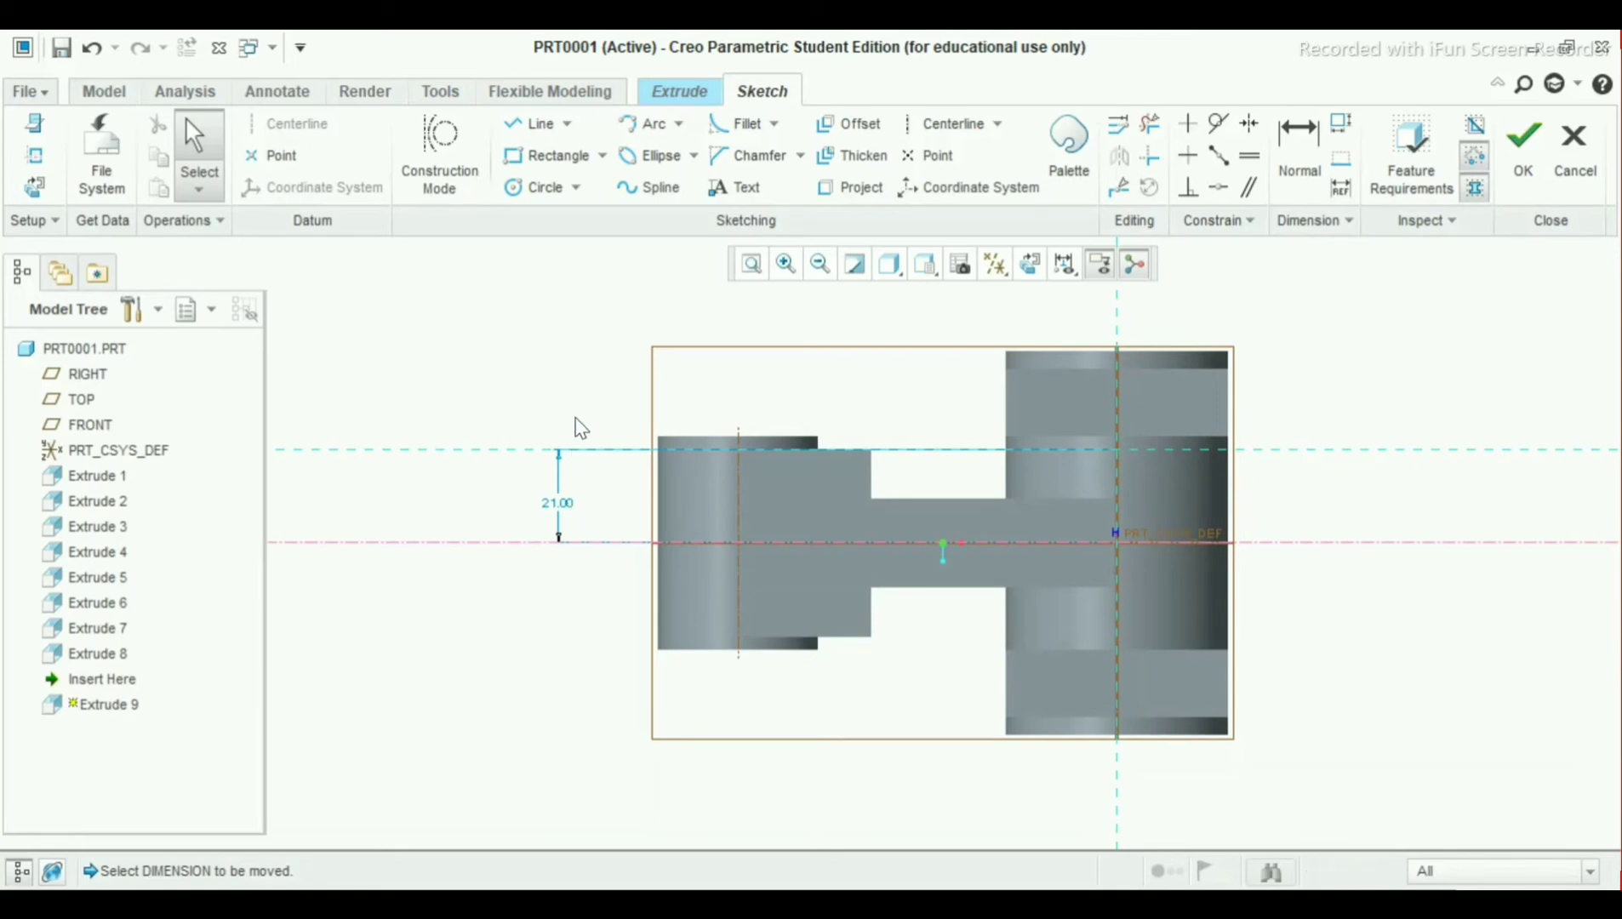
pyautogui.click(561, 514)
pyautogui.click(562, 513)
pyautogui.rightClick(560, 508)
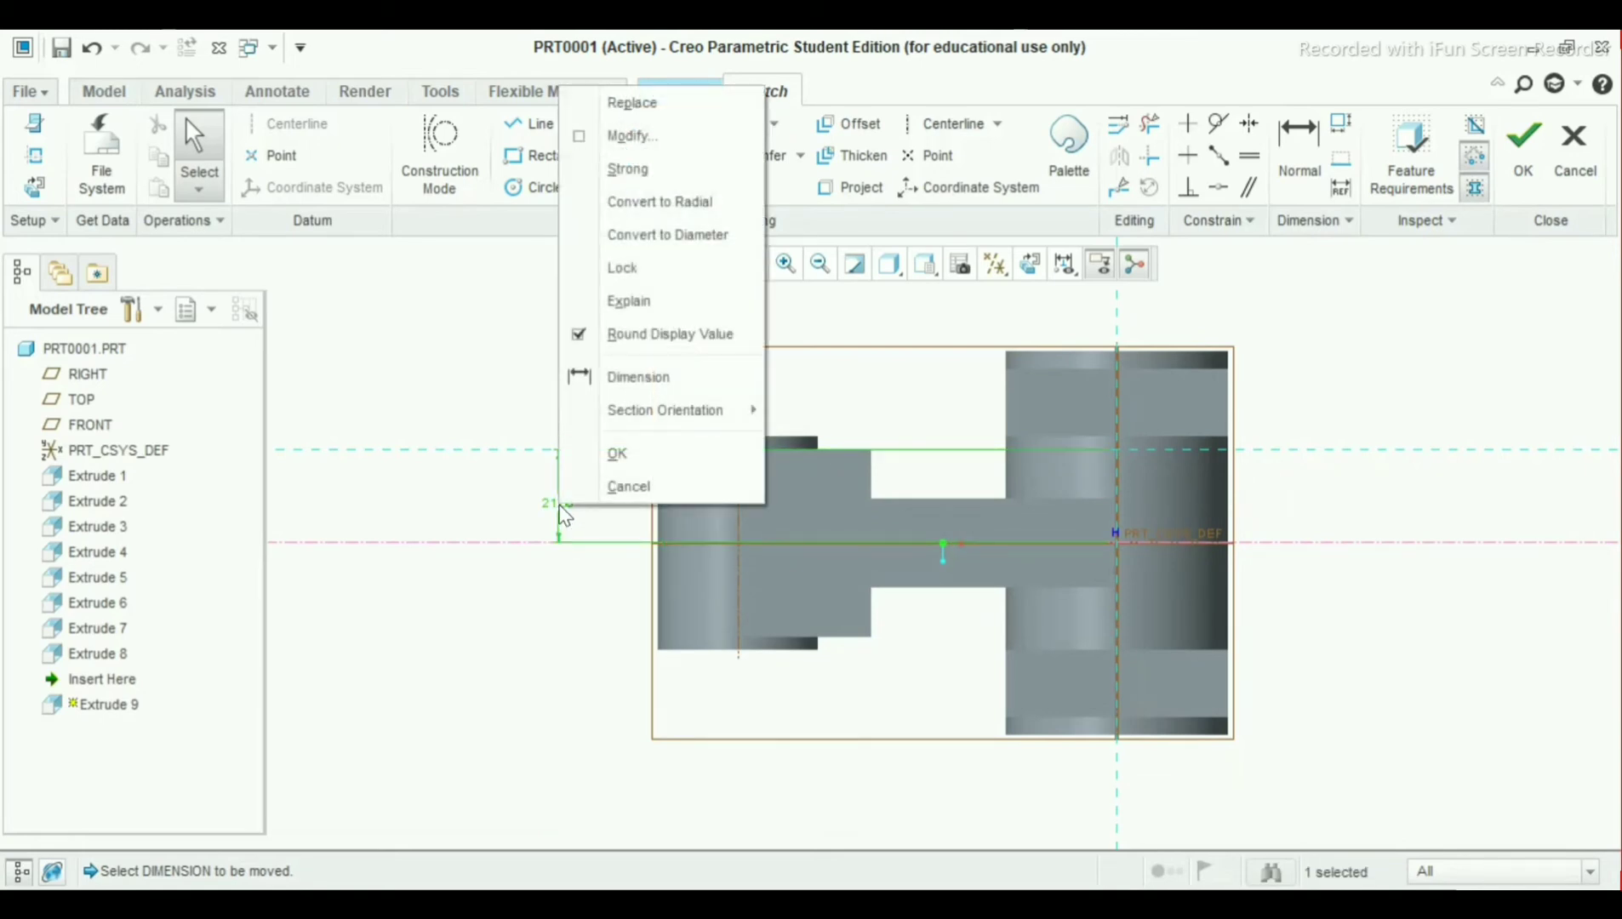
pyautogui.click(628, 169)
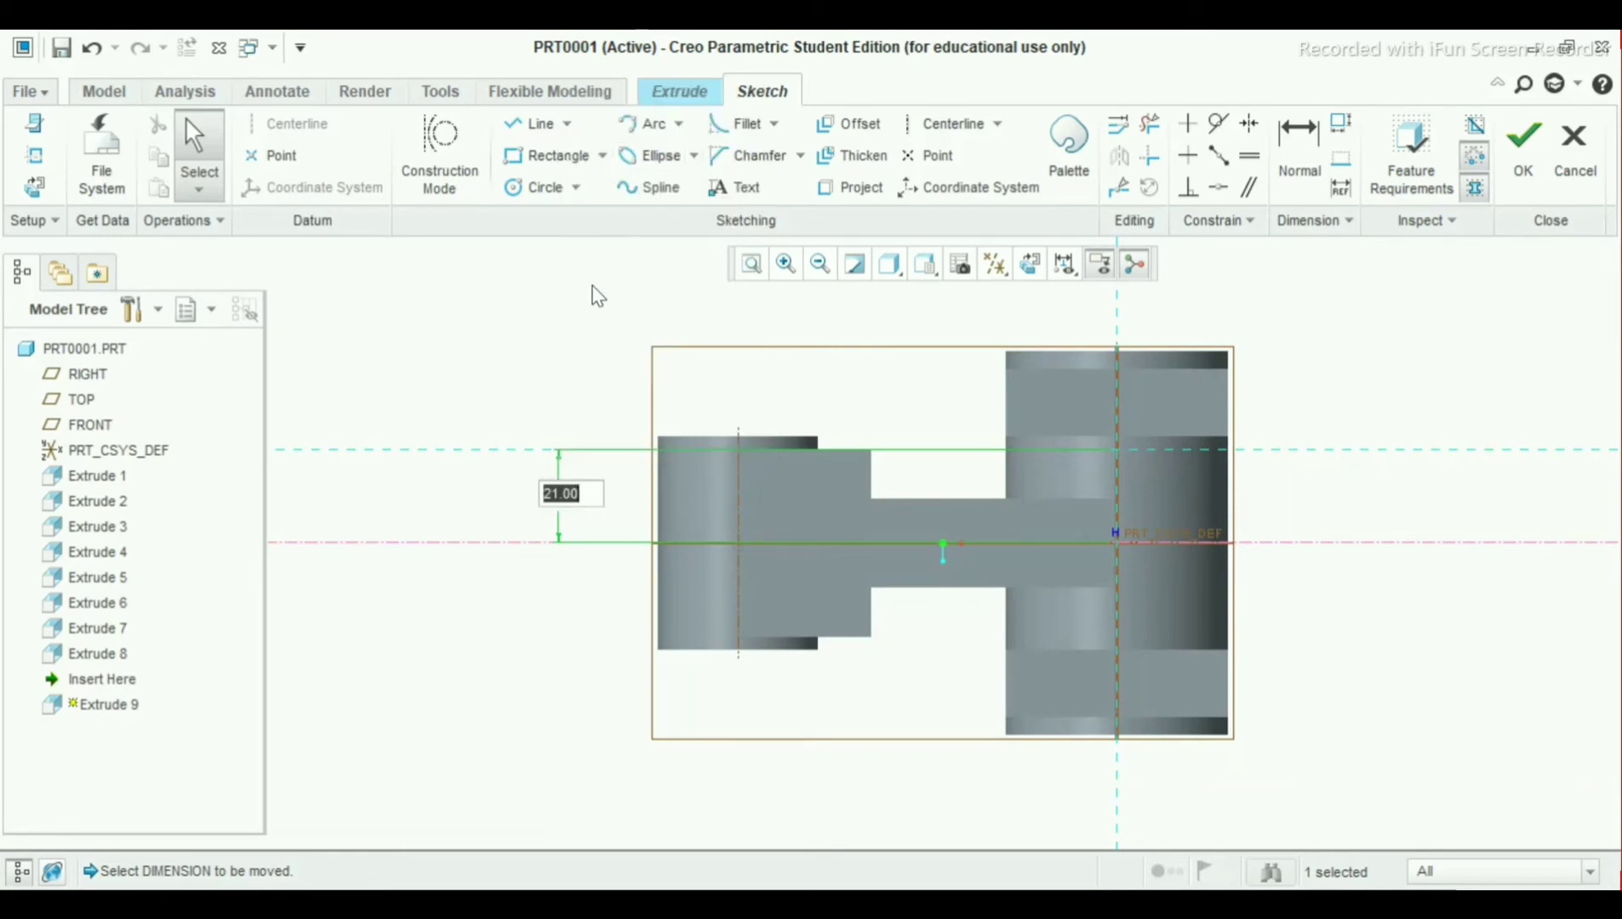
pyautogui.press('Return')
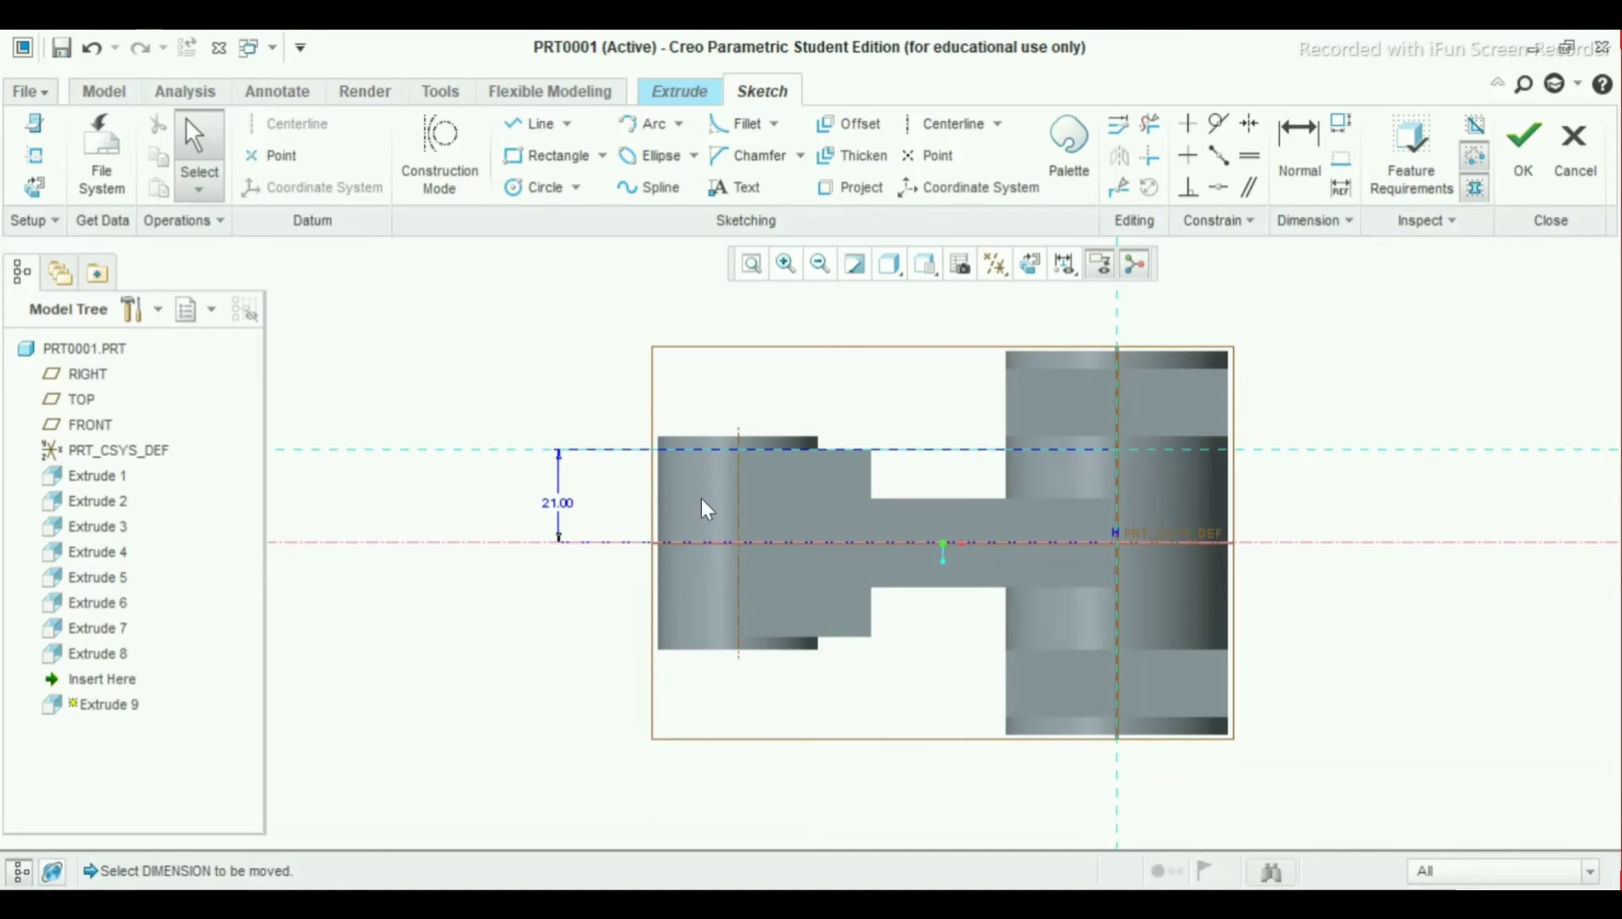
# Add the offset cylinder's outer silhouette edge as a sketch reference
pyautogui.click(34, 155)
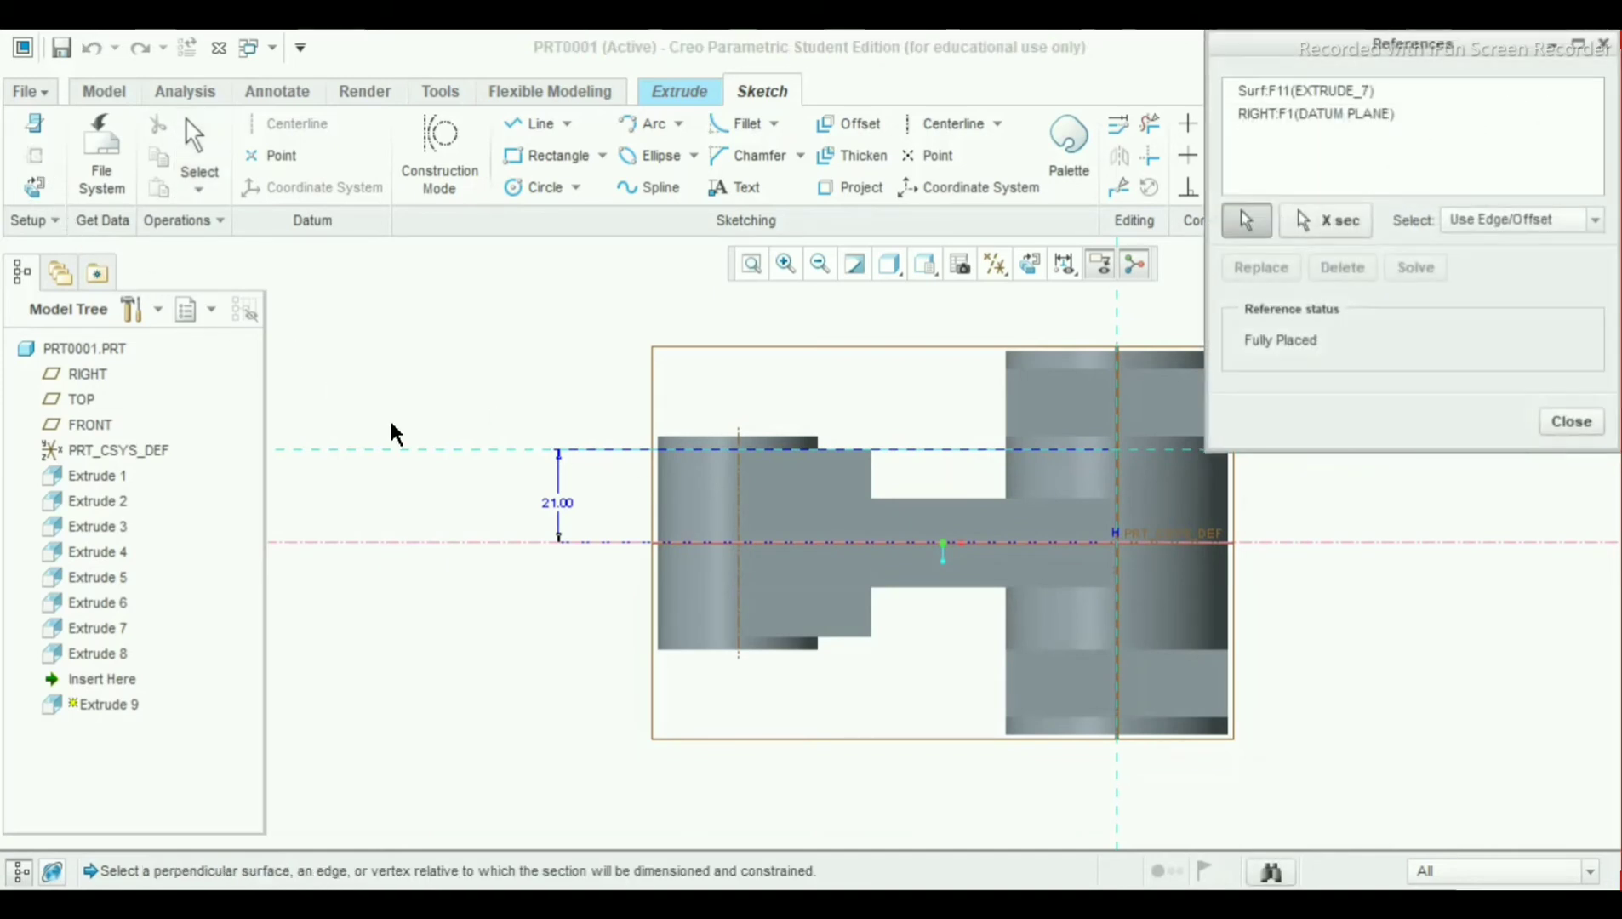
pyautogui.click(659, 513)
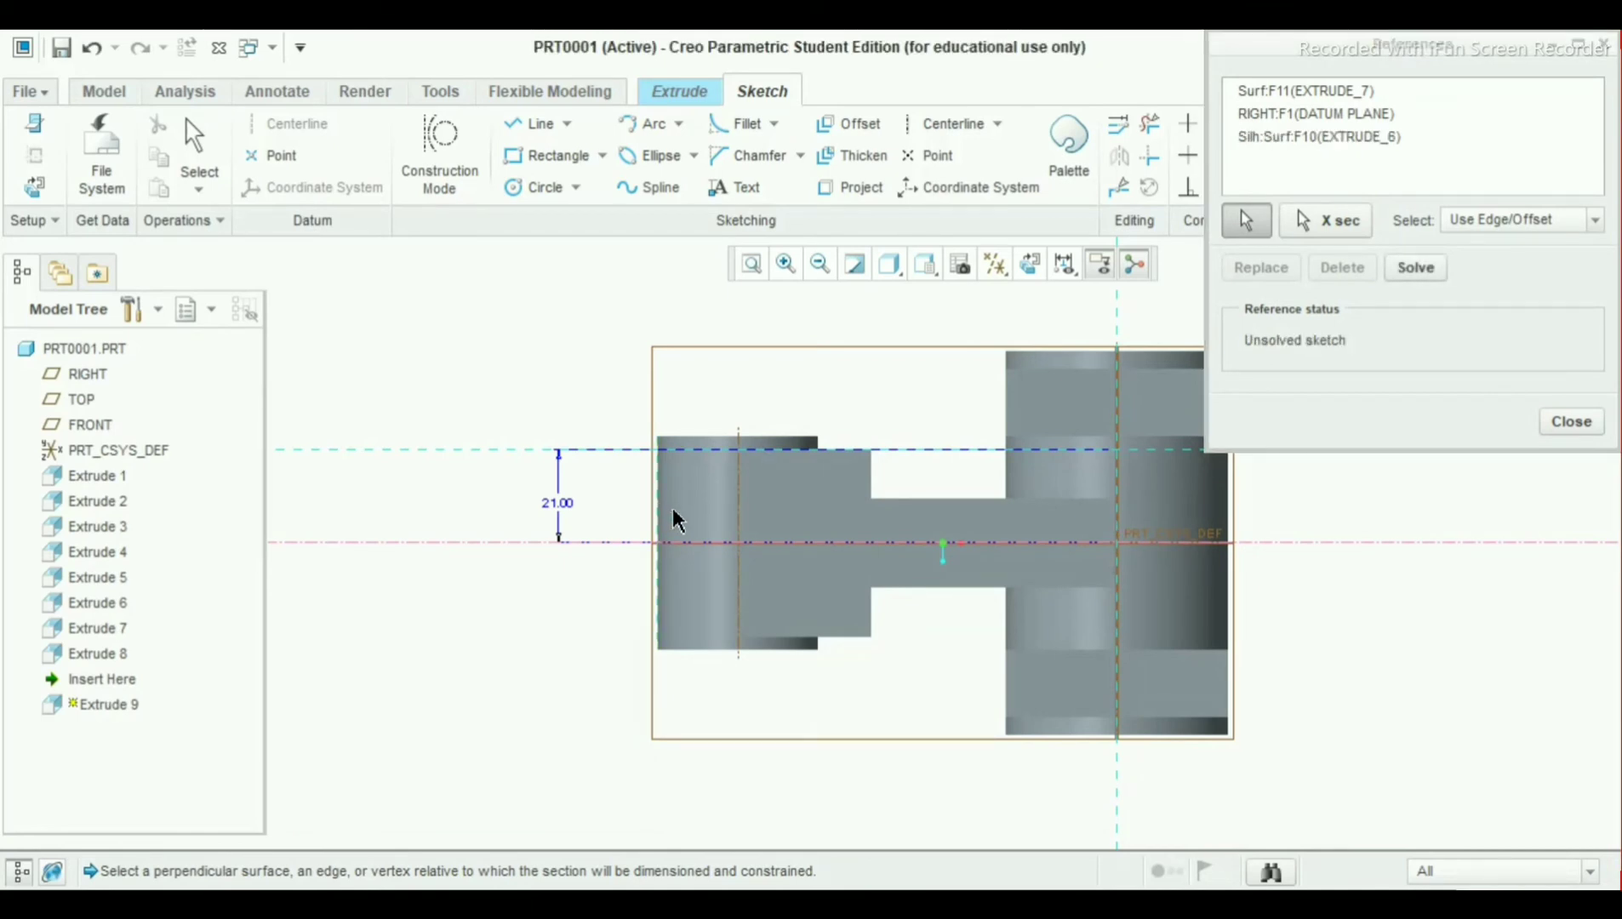
pyautogui.click(1542, 421)
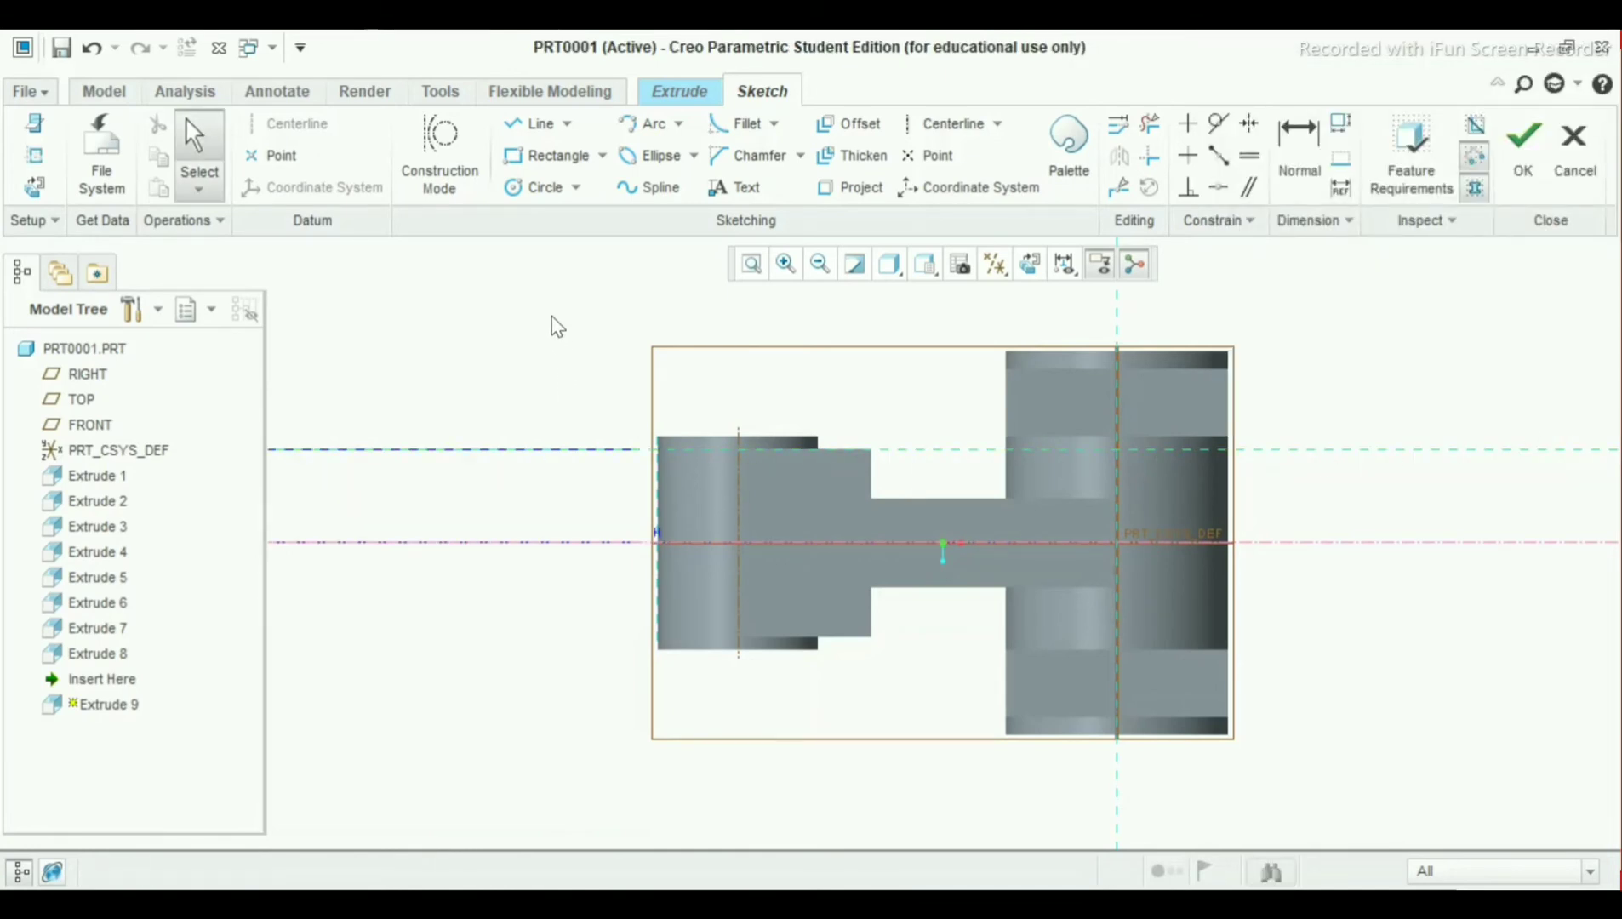
# Draw a rectangle about 33 by 26 from the cylinder's outer edge inward, symmetric about the horizontal centerline
pyautogui.click(541, 160)
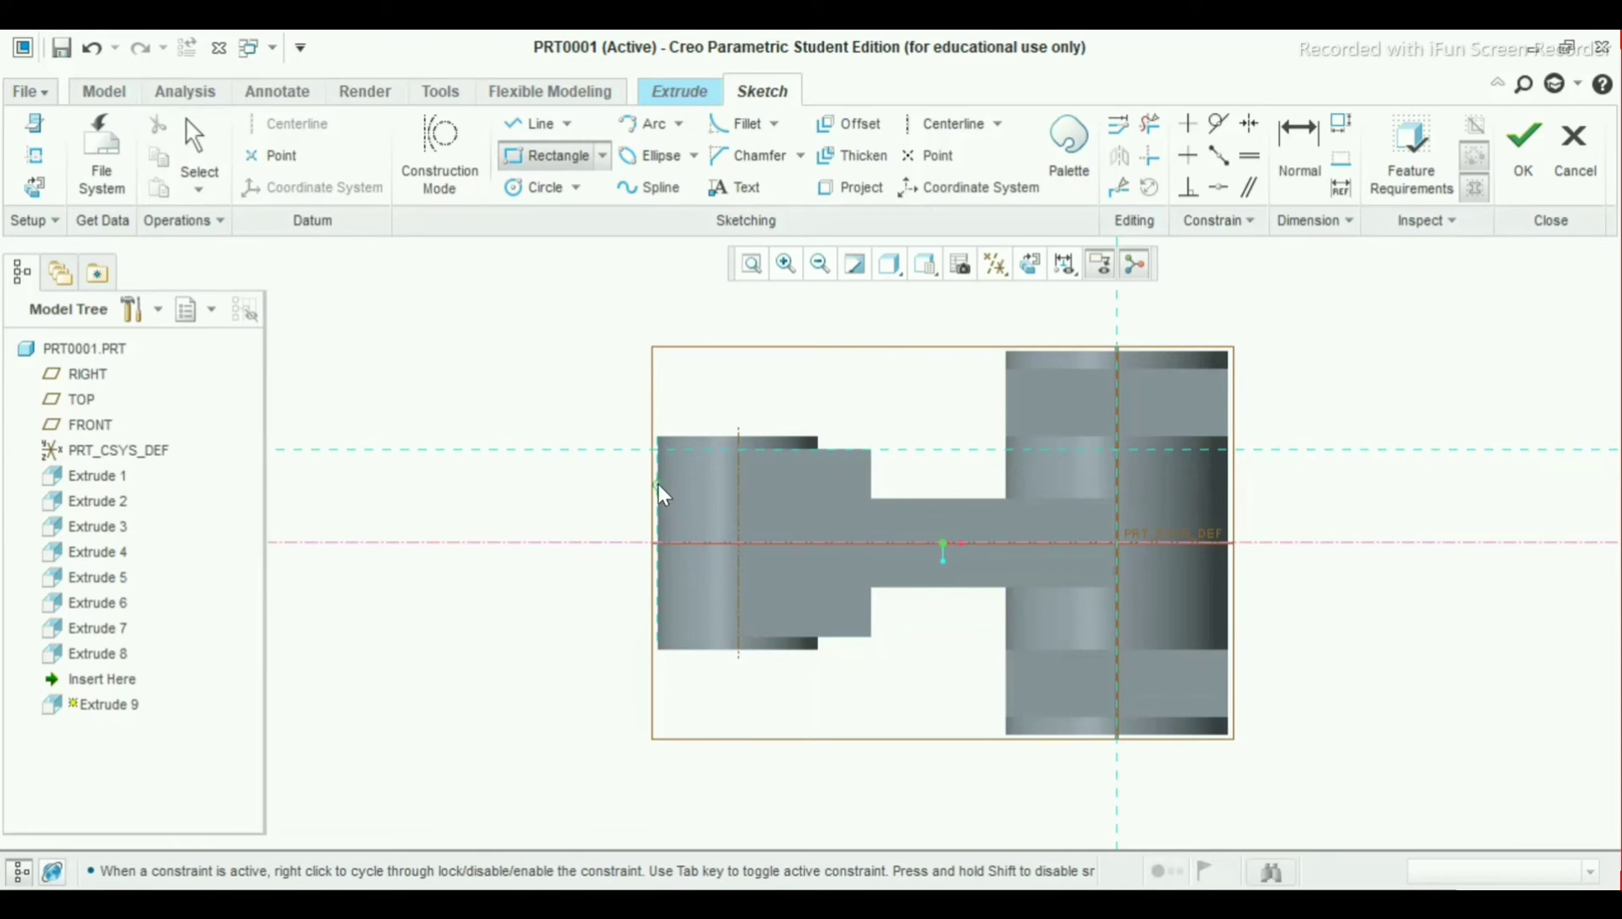
pyautogui.click(658, 484)
pyautogui.click(806, 598)
pyautogui.middleClick(896, 388)
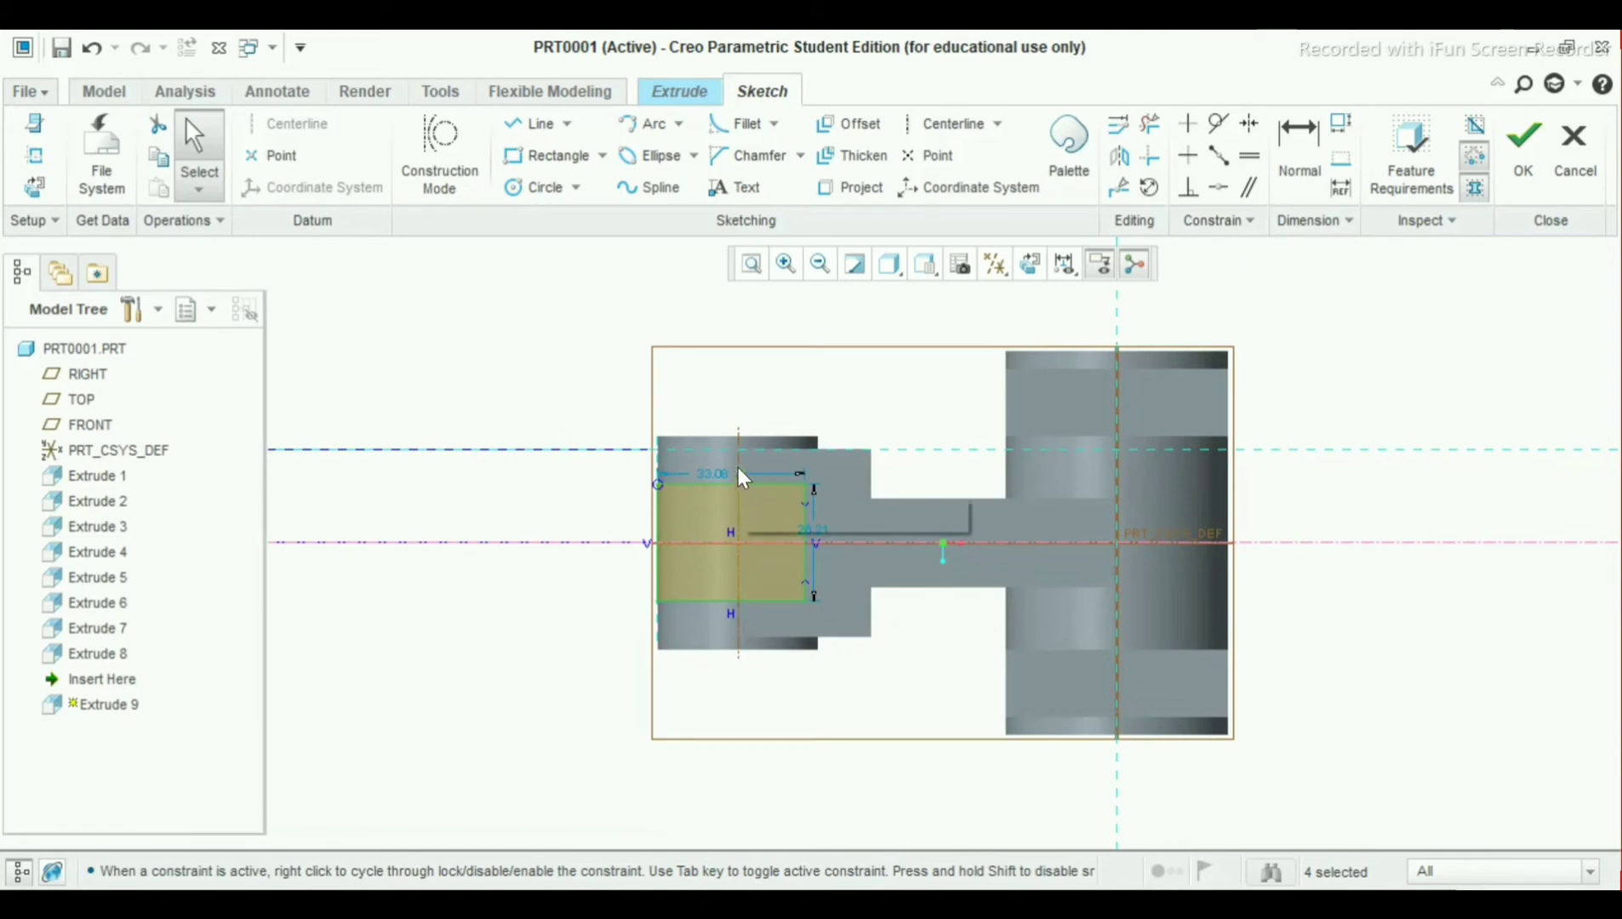
pyautogui.click(853, 192)
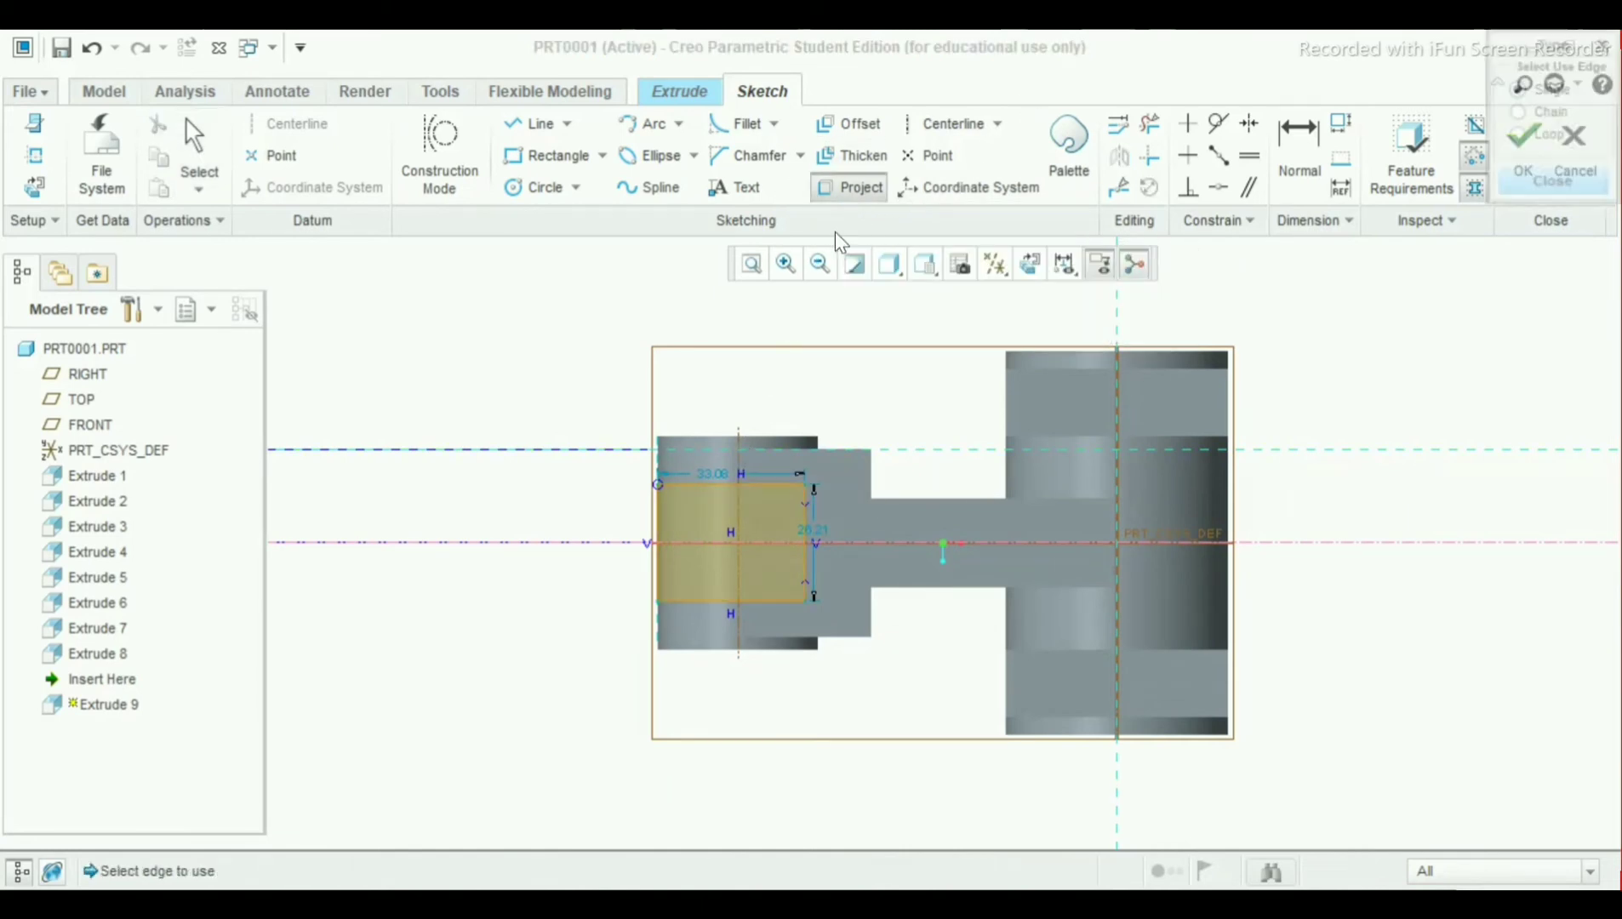
pyautogui.click(738, 437)
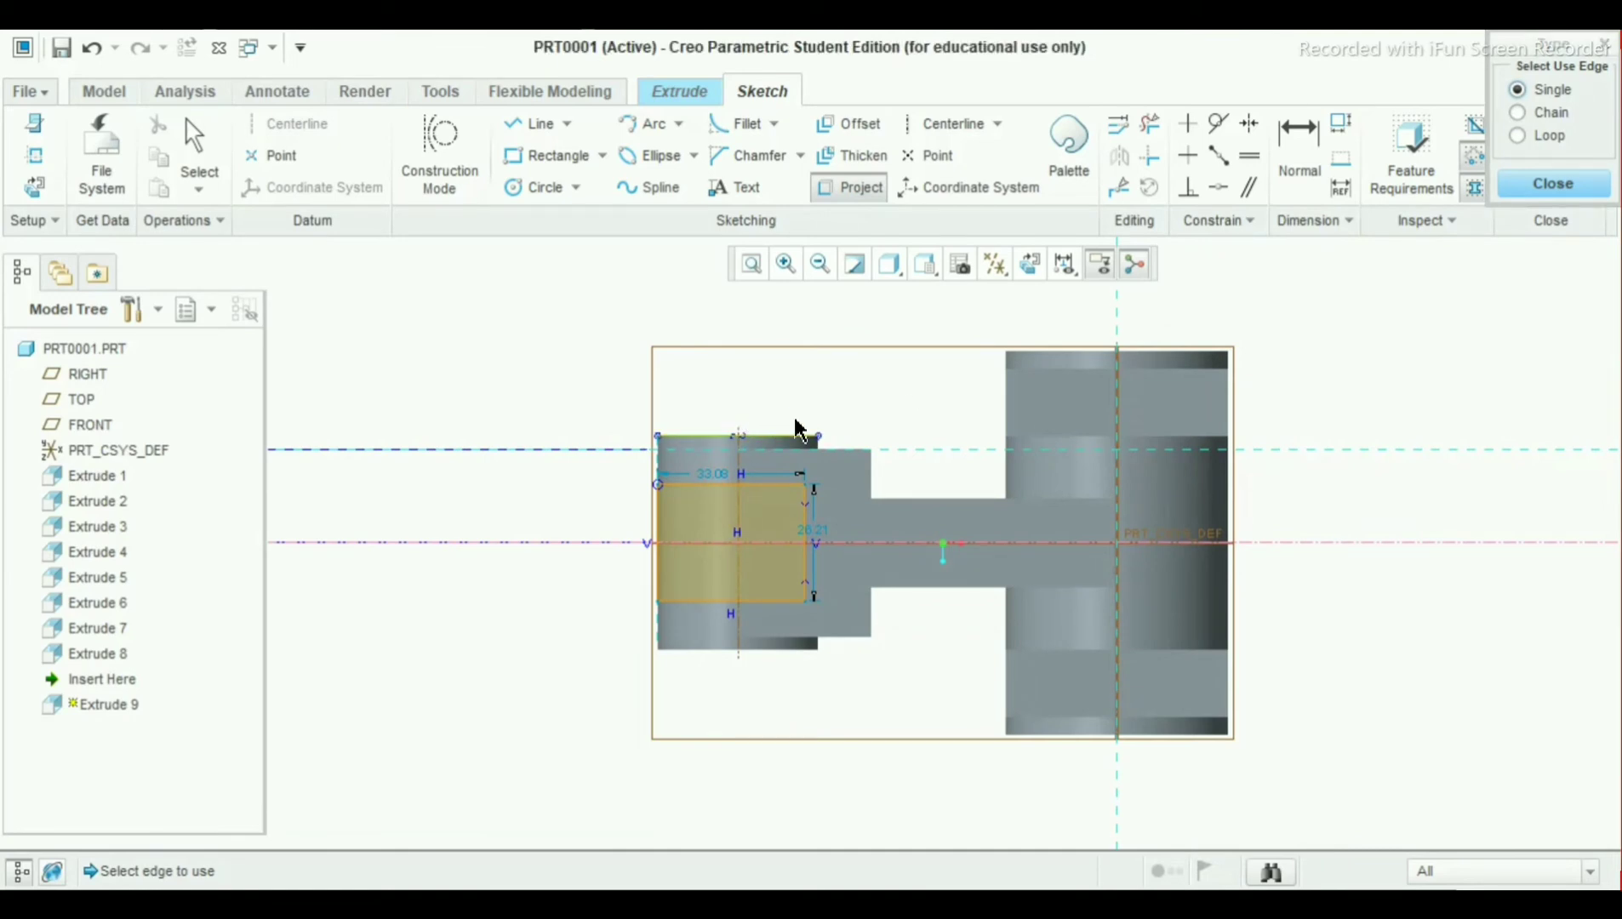
pyautogui.click(1539, 189)
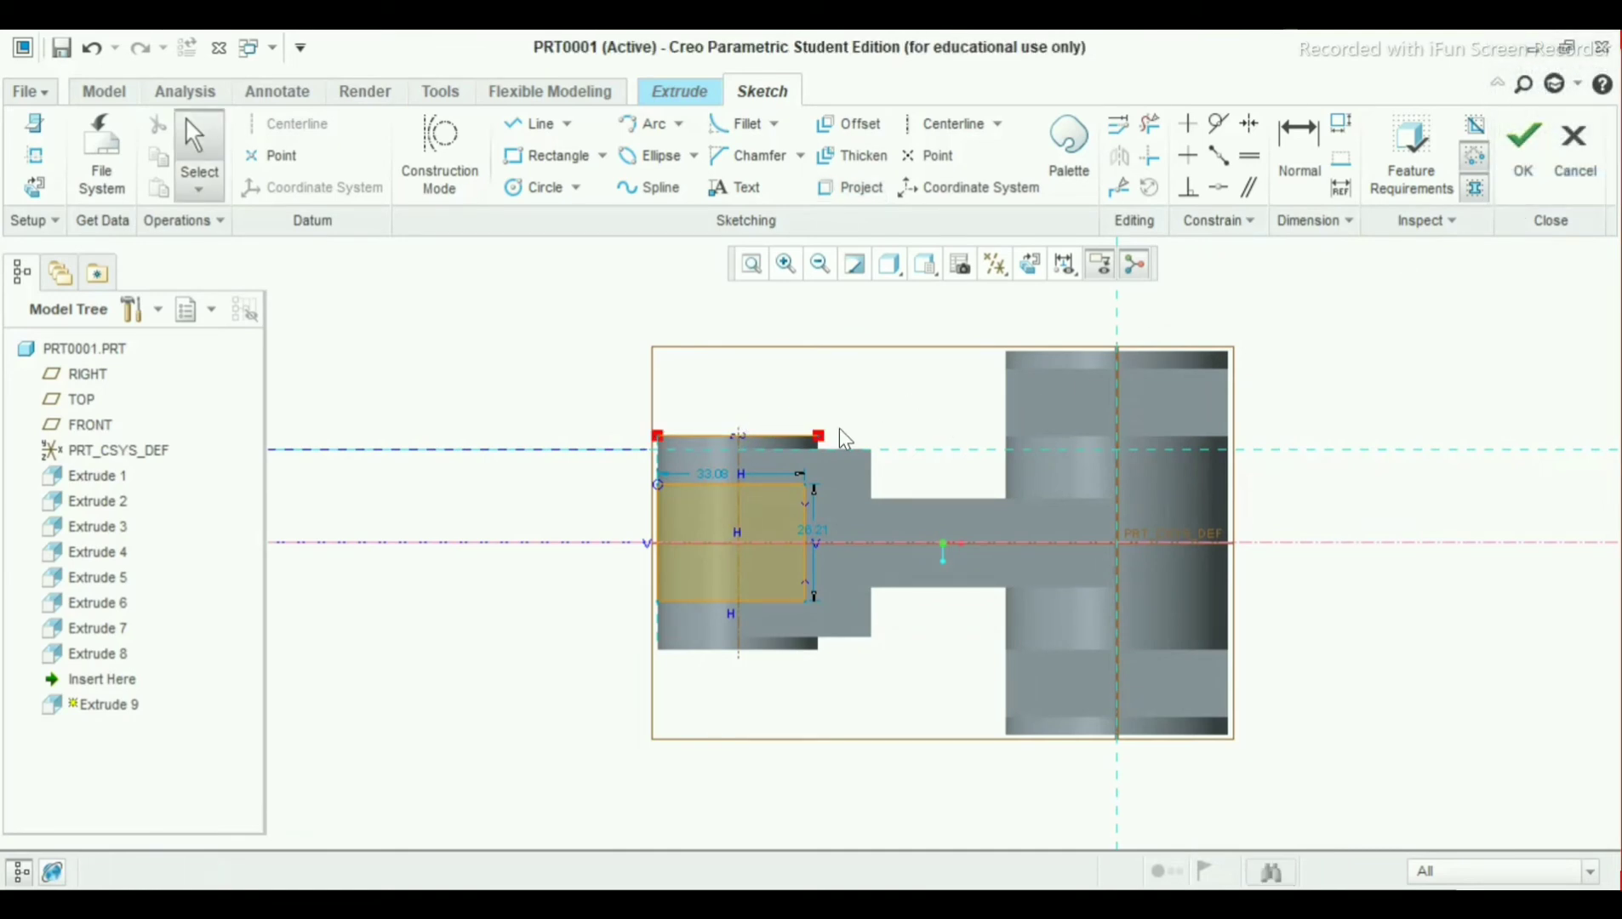
pyautogui.click(773, 437)
pyautogui.press('Delete')
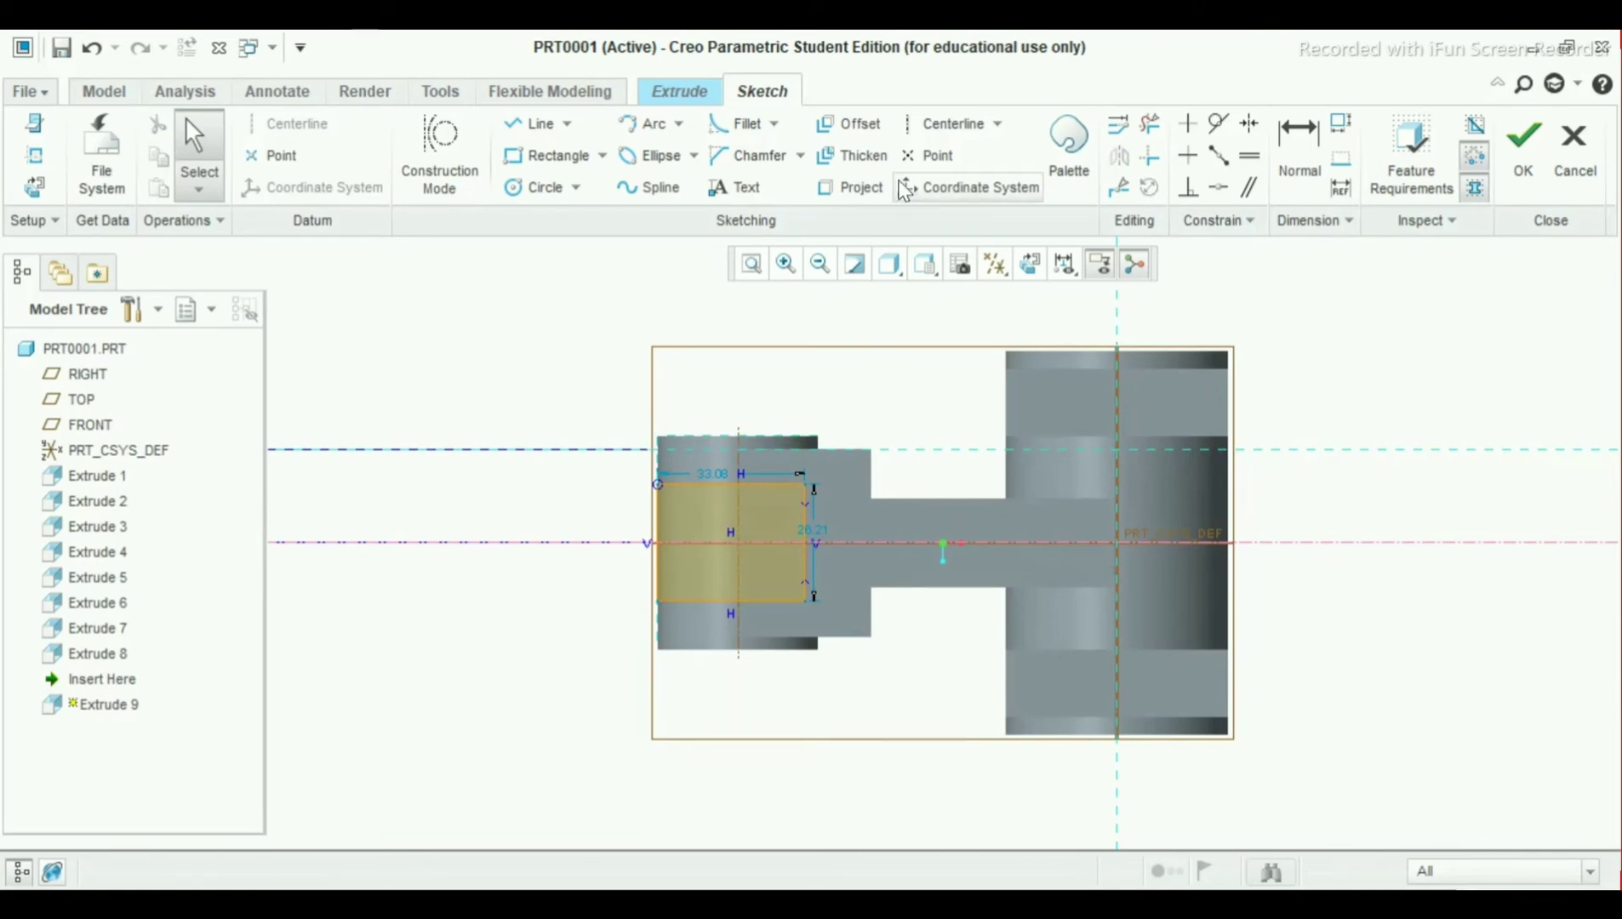
# Draw a vertical centerline along the offset cylinder's axis, crossing the rectangle
pyautogui.click(931, 122)
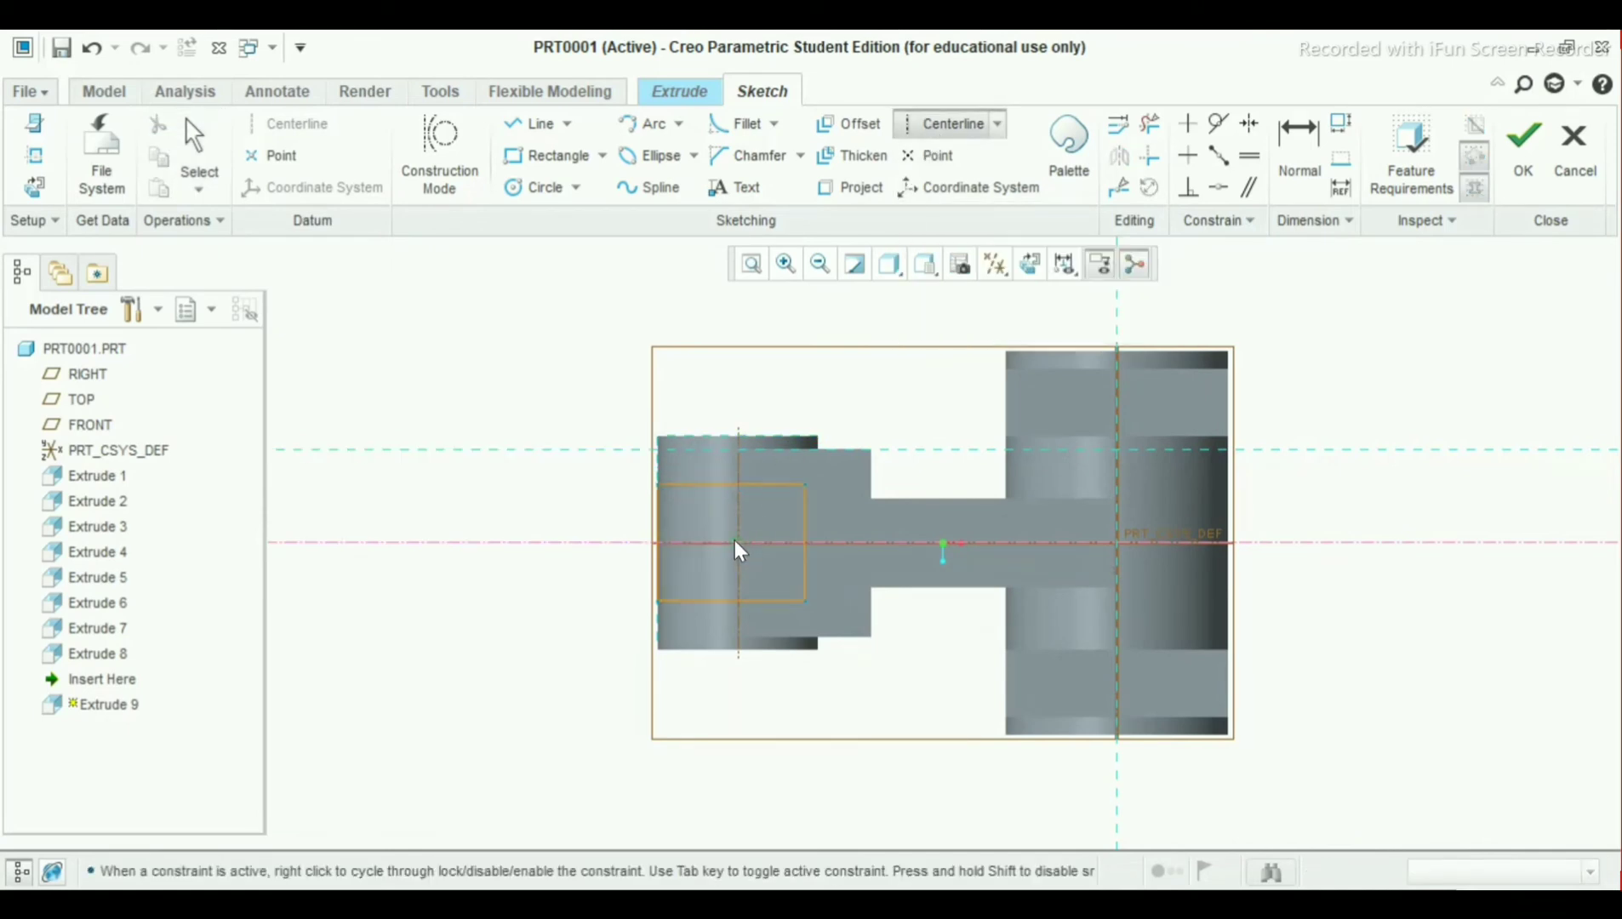
pyautogui.click(738, 540)
pyautogui.click(738, 580)
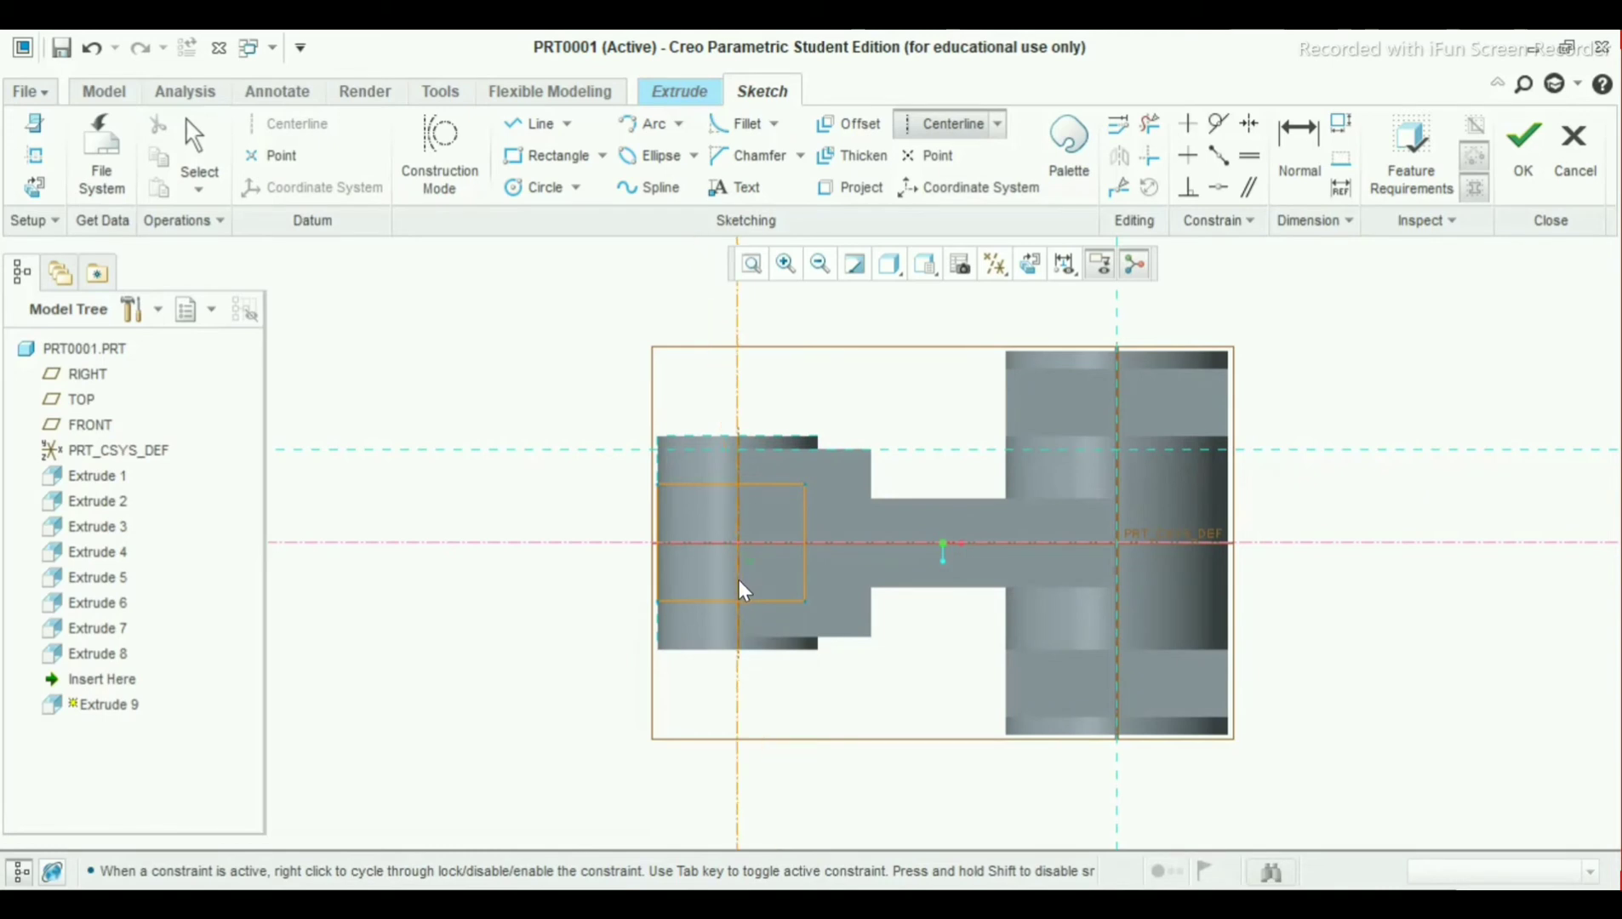
pyautogui.middleClick(738, 580)
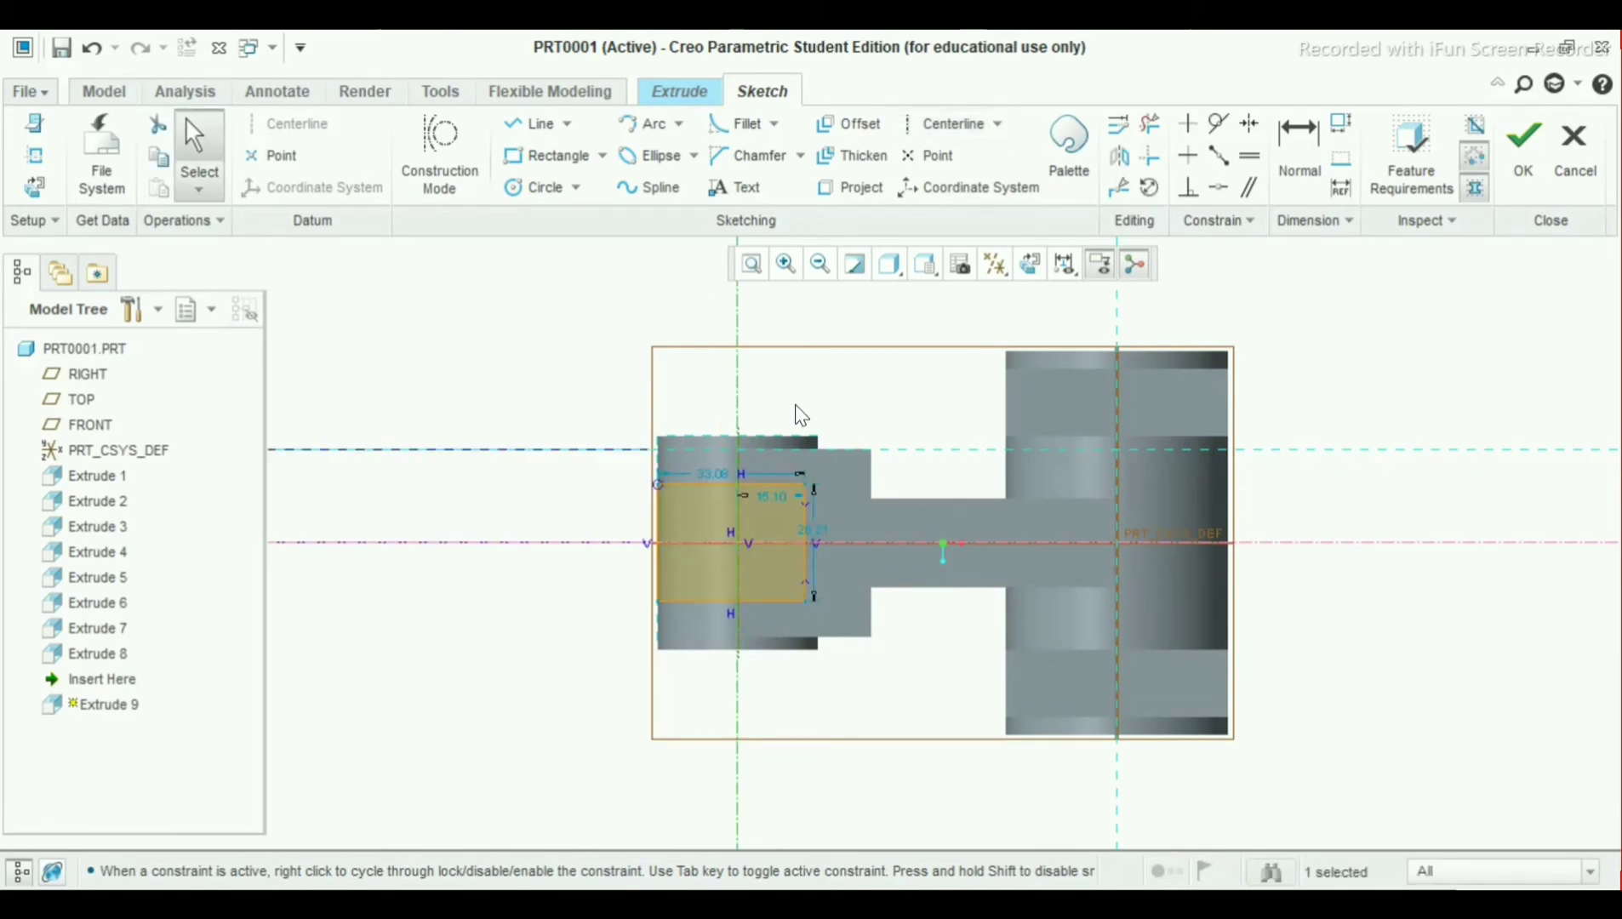
pyautogui.click(773, 495)
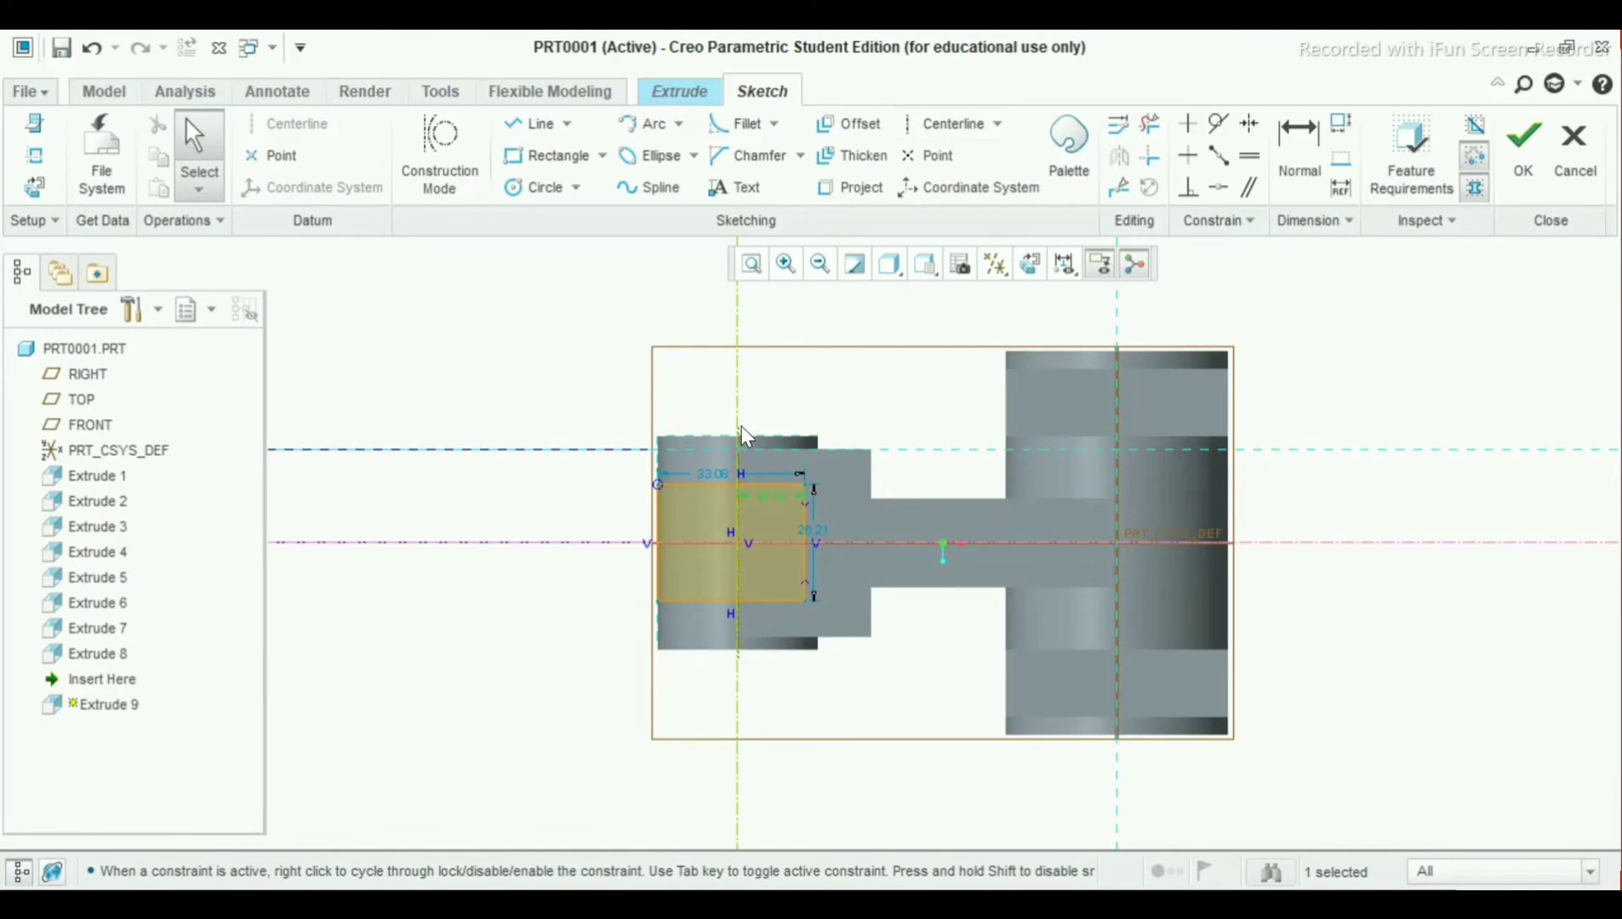
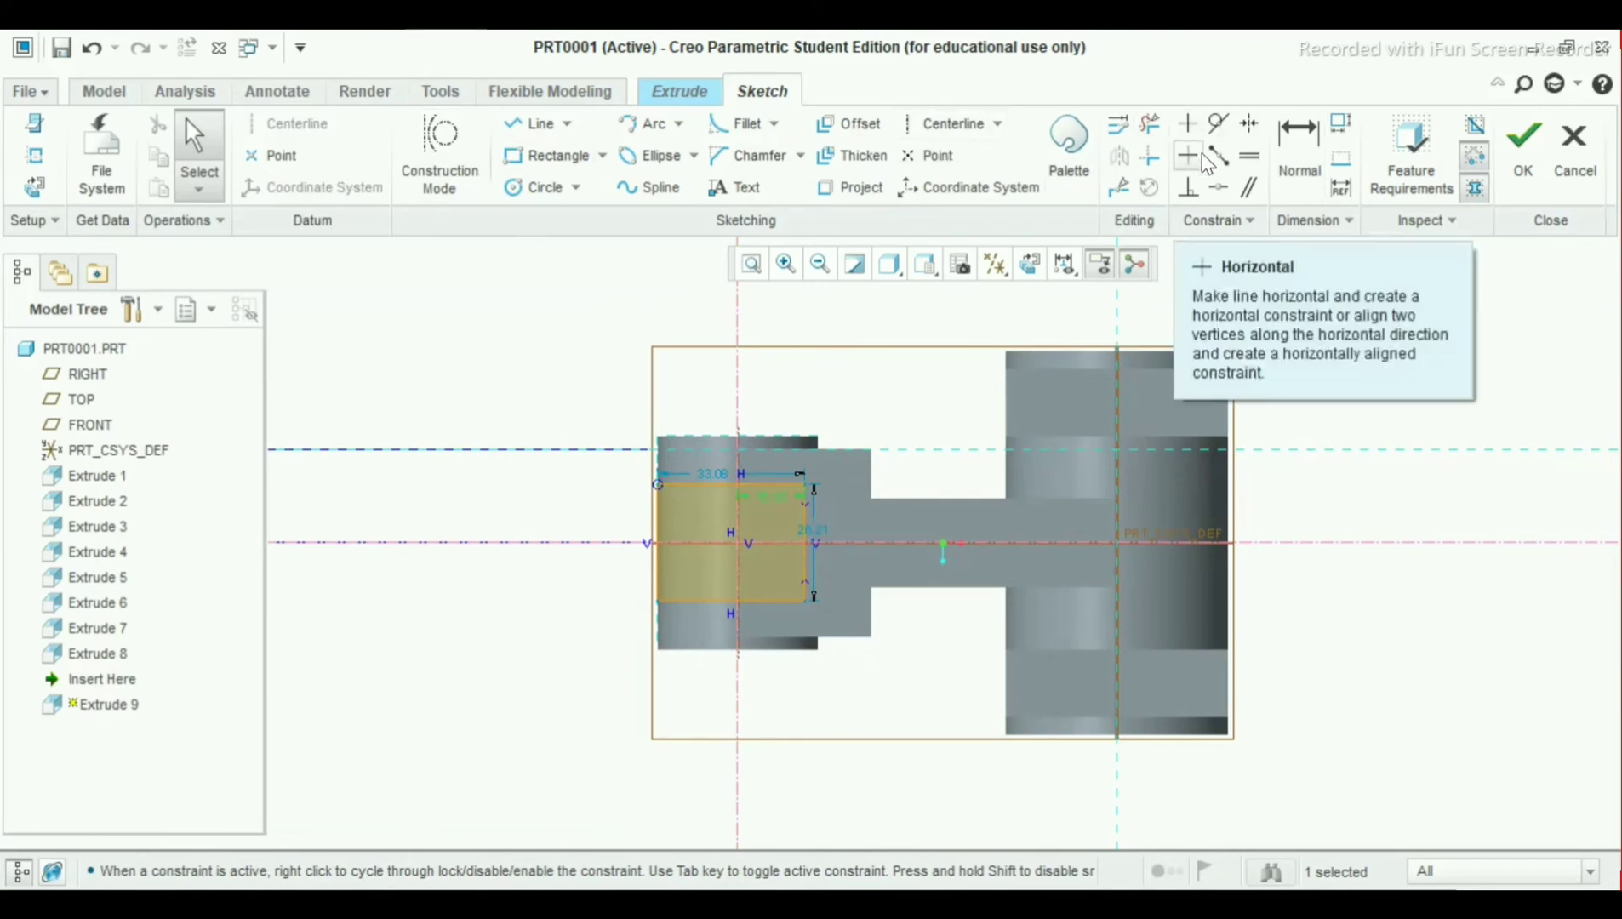
# Dimension the distance from the cylinder's outer edge to the vertical centerline as 18
pyautogui.click(1297, 185)
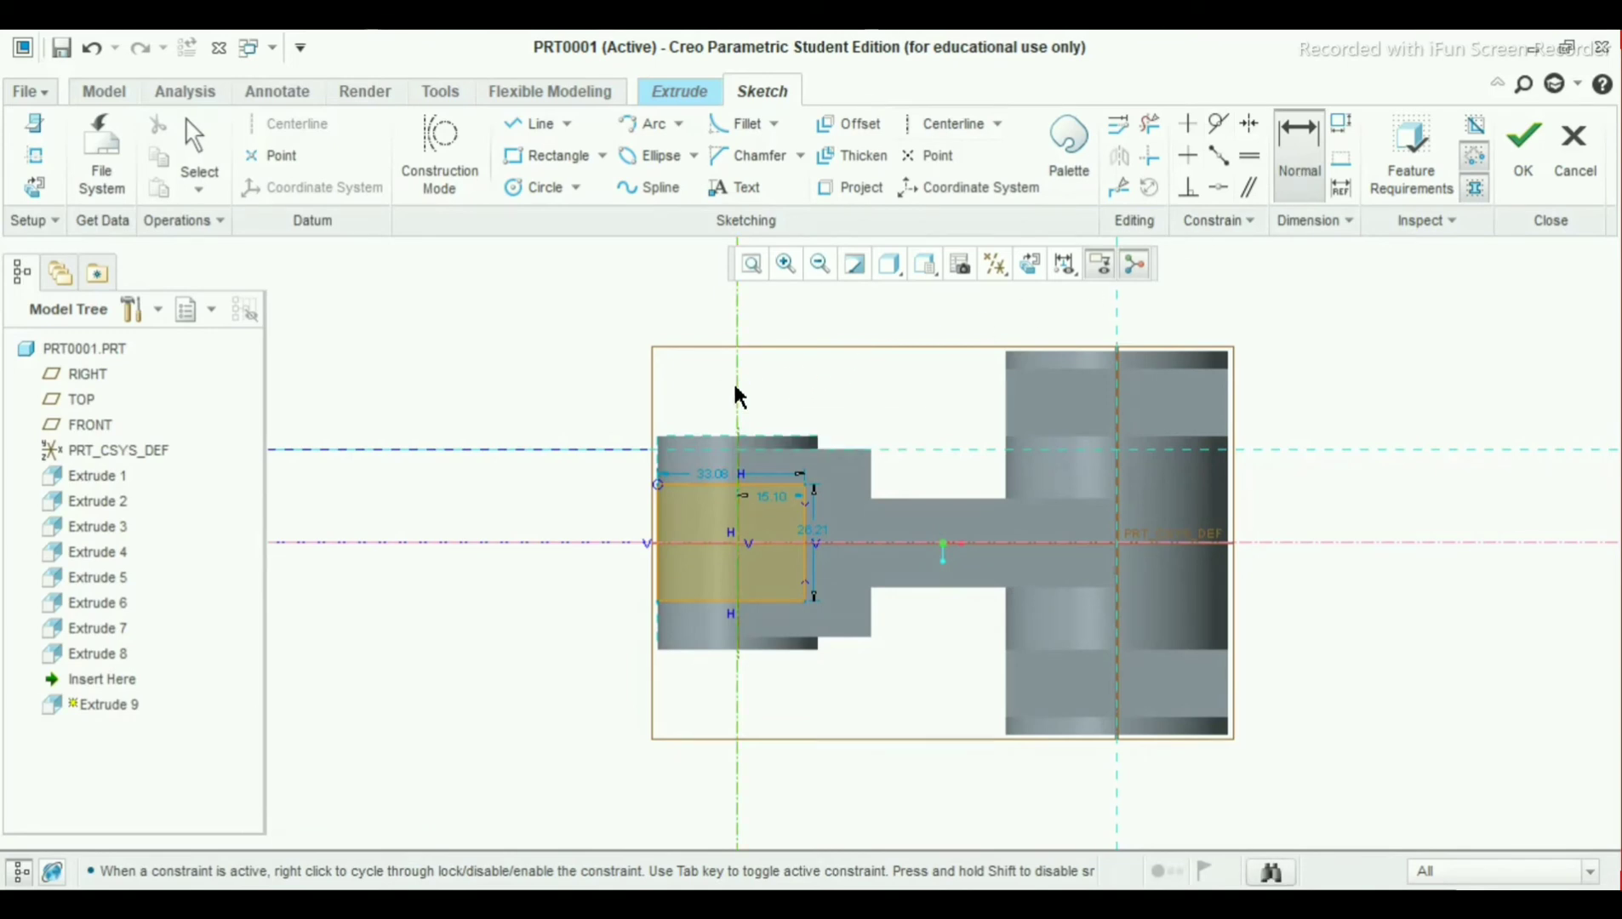
pyautogui.click(659, 455)
pyautogui.middleClick(687, 381)
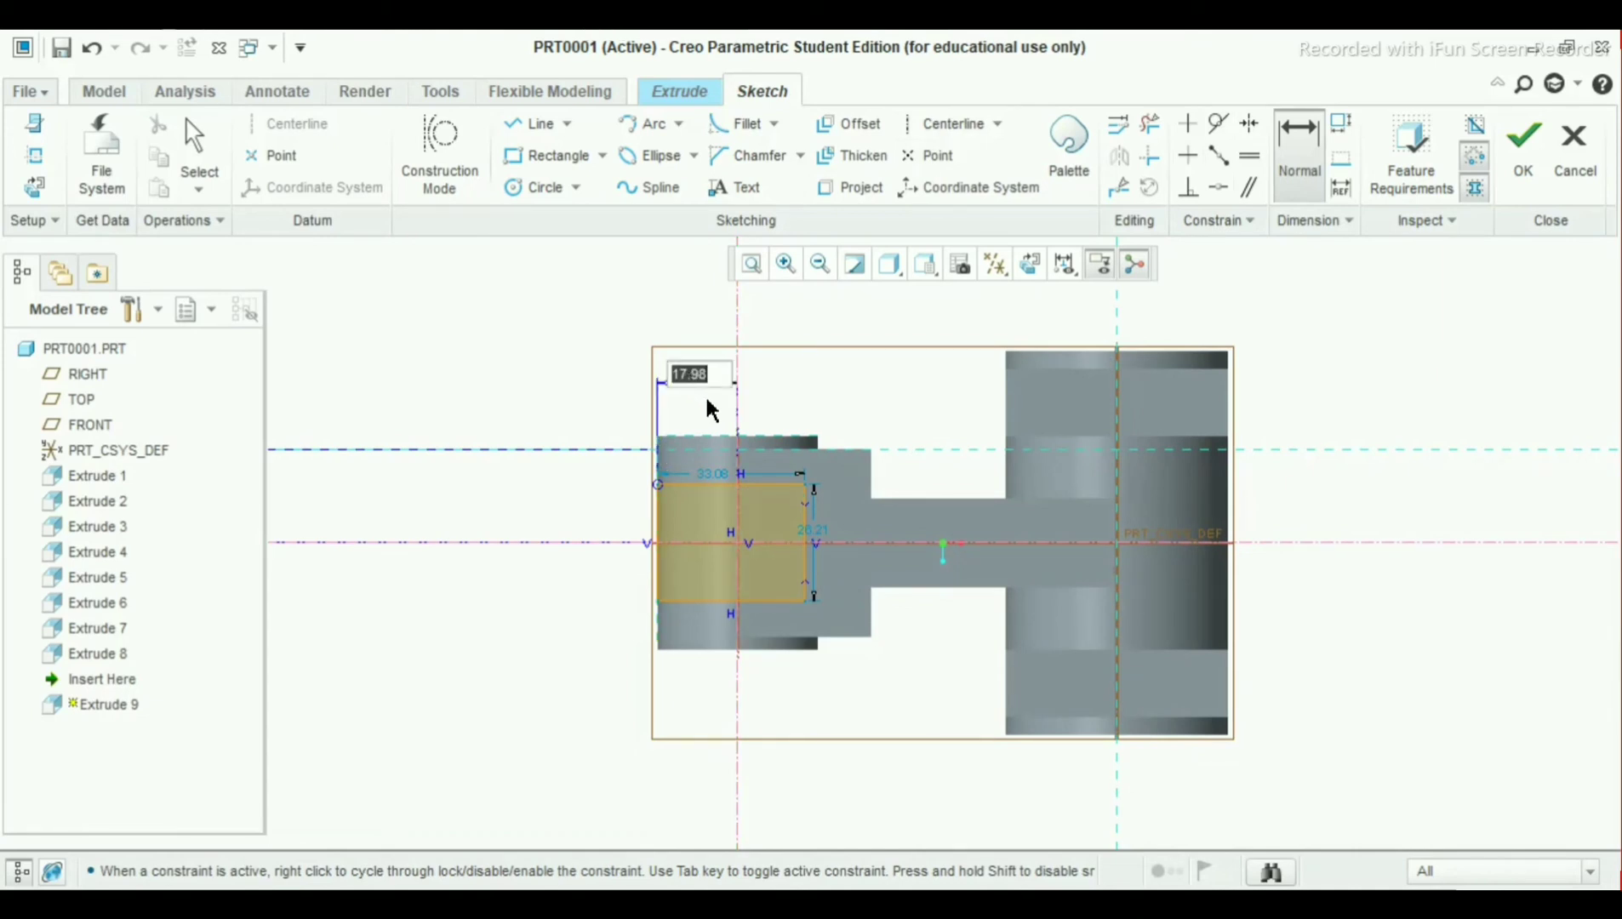
pyautogui.write('18')
pyautogui.press('Return')
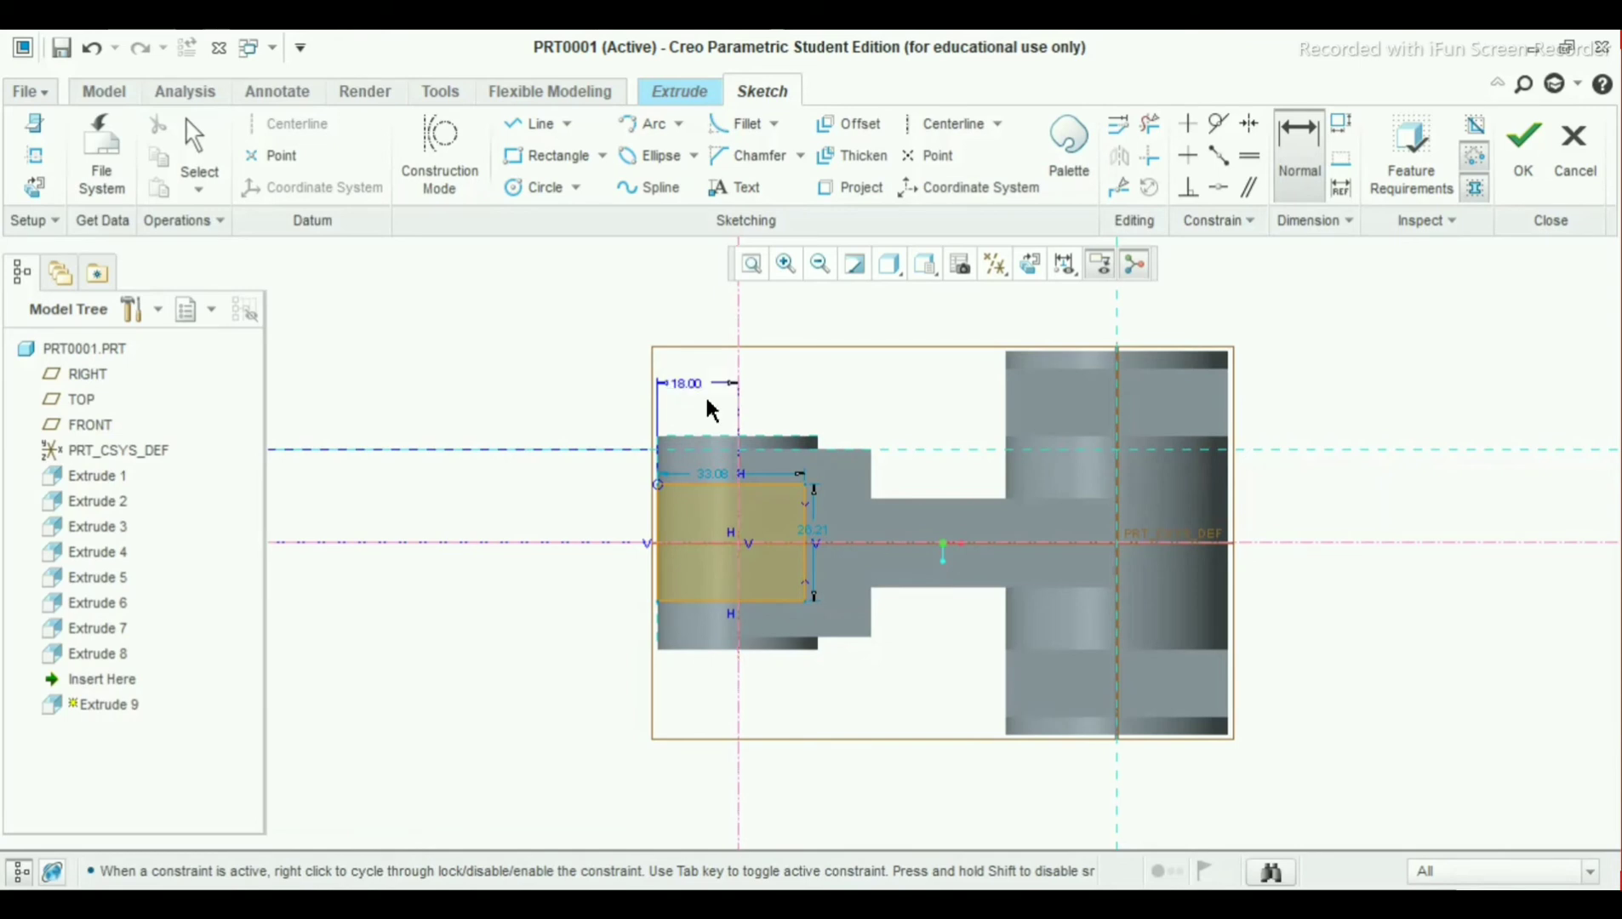
pyautogui.middleClick(875, 365)
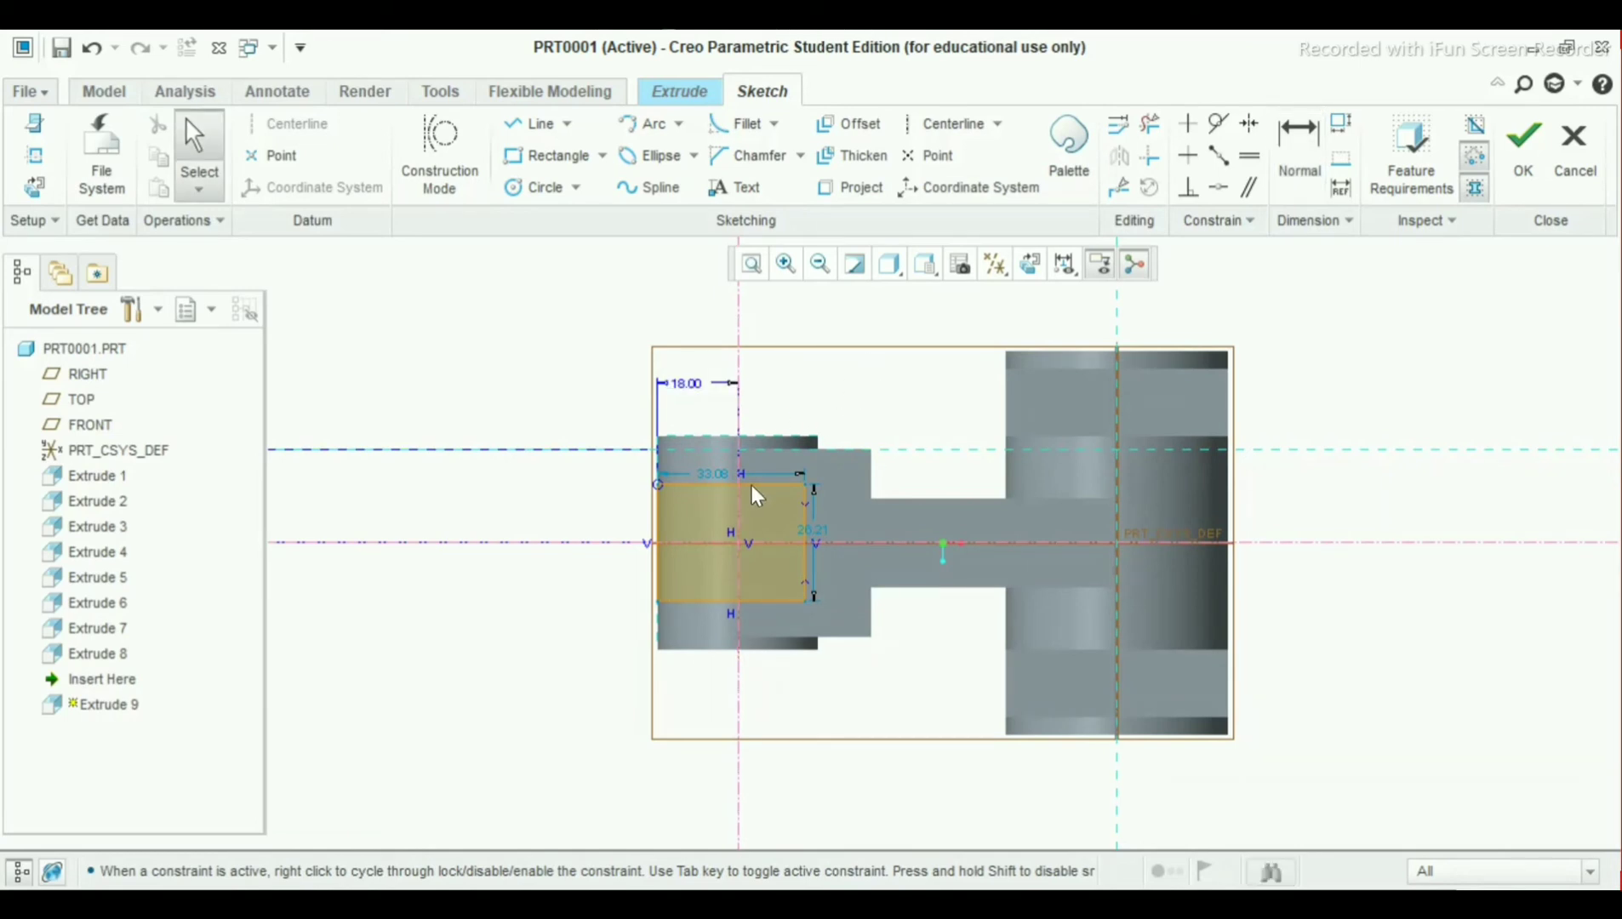
# Set the sketched rectangle's height to 18
pyautogui.click(819, 543)
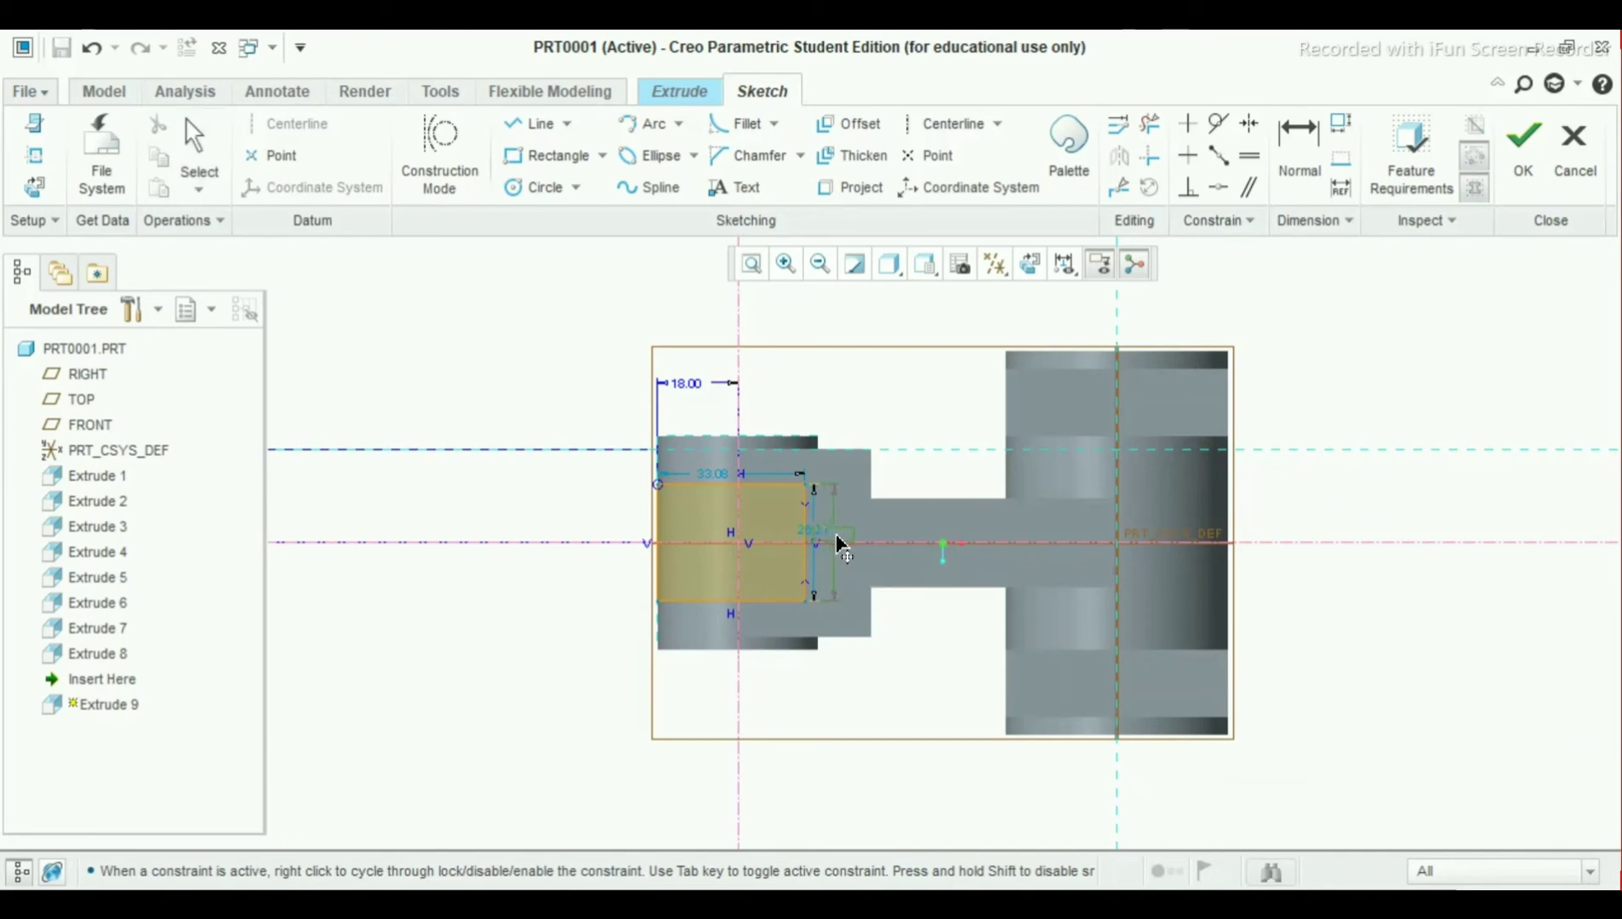
pyautogui.doubleClick(837, 534)
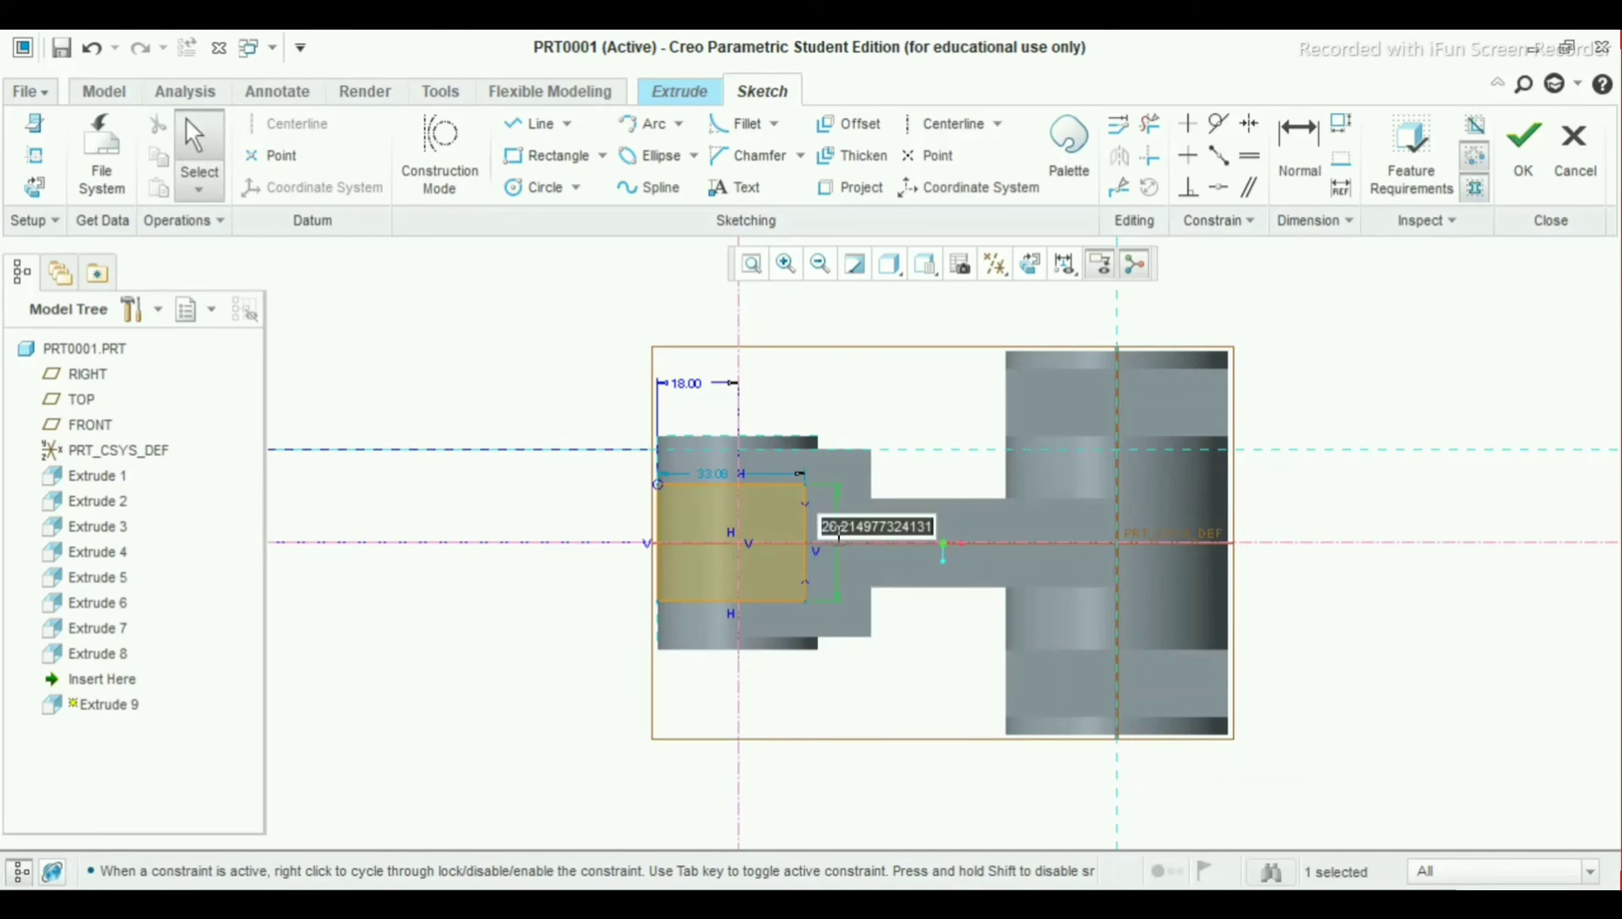
pyautogui.write('18')
pyautogui.press('Return')
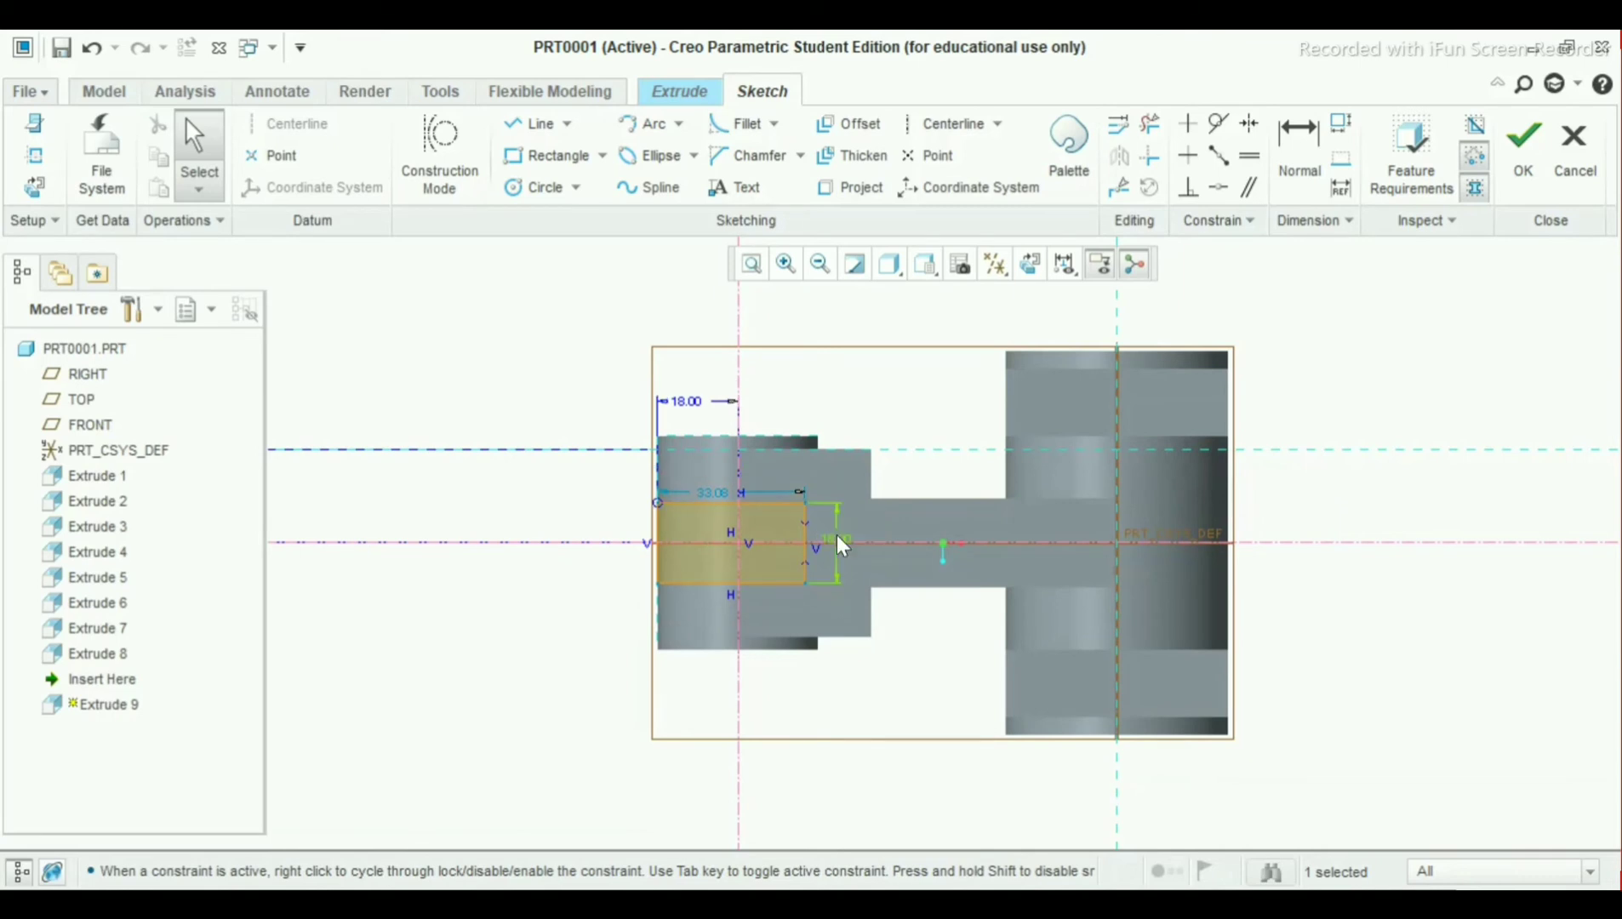
pyautogui.click(912, 366)
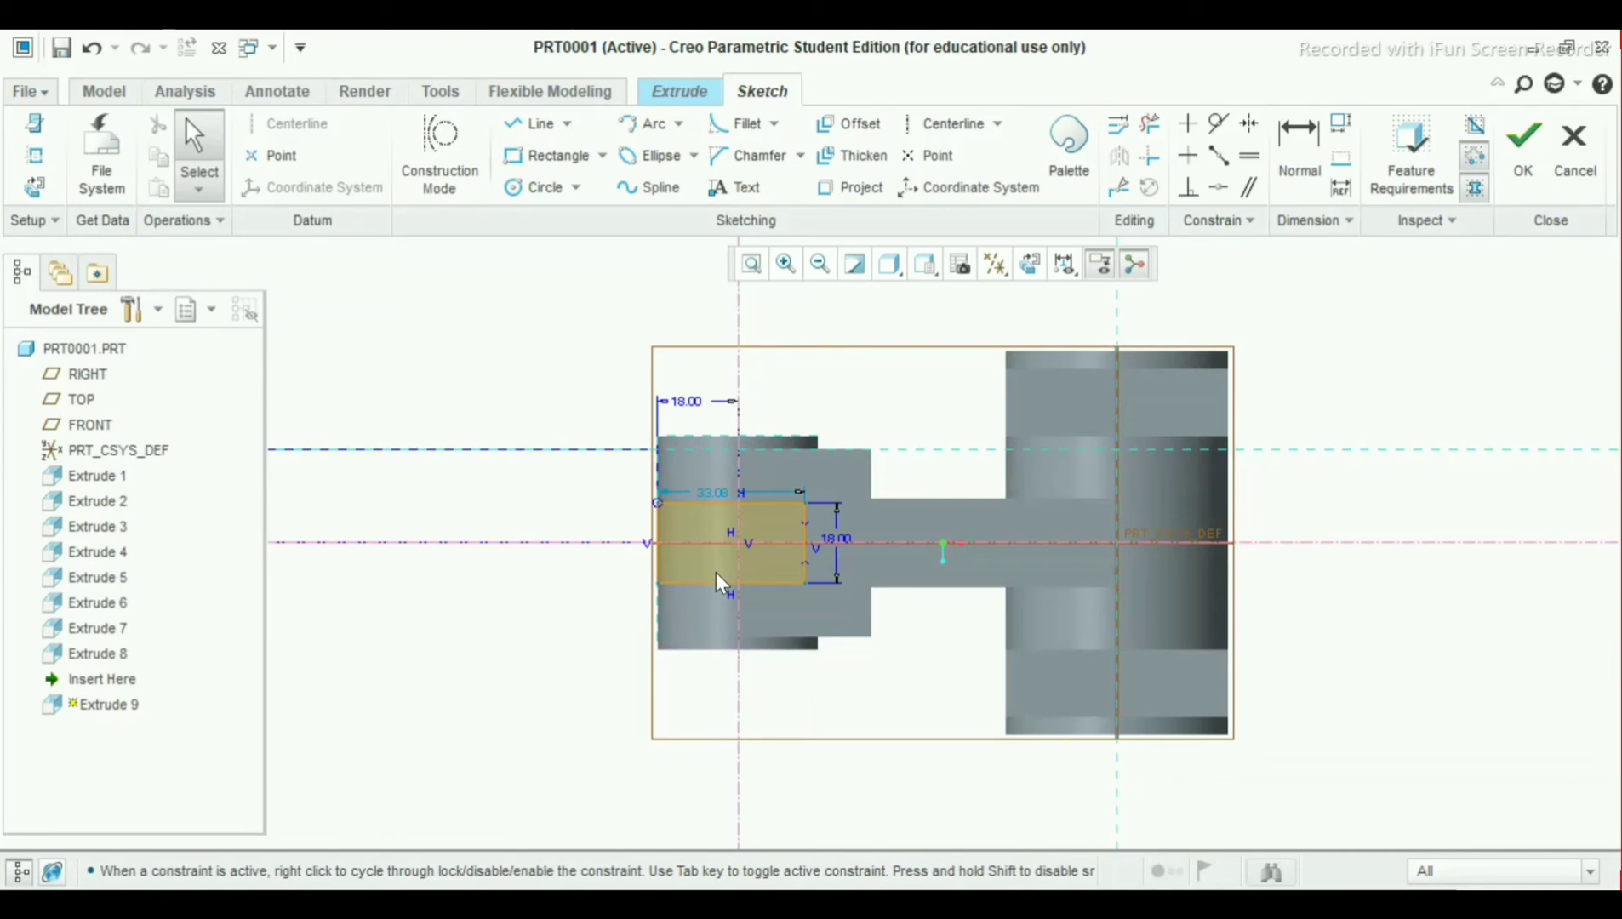
# Set the sketched rectangle's width to 18+18, giving 36
pyautogui.doubleClick(708, 493)
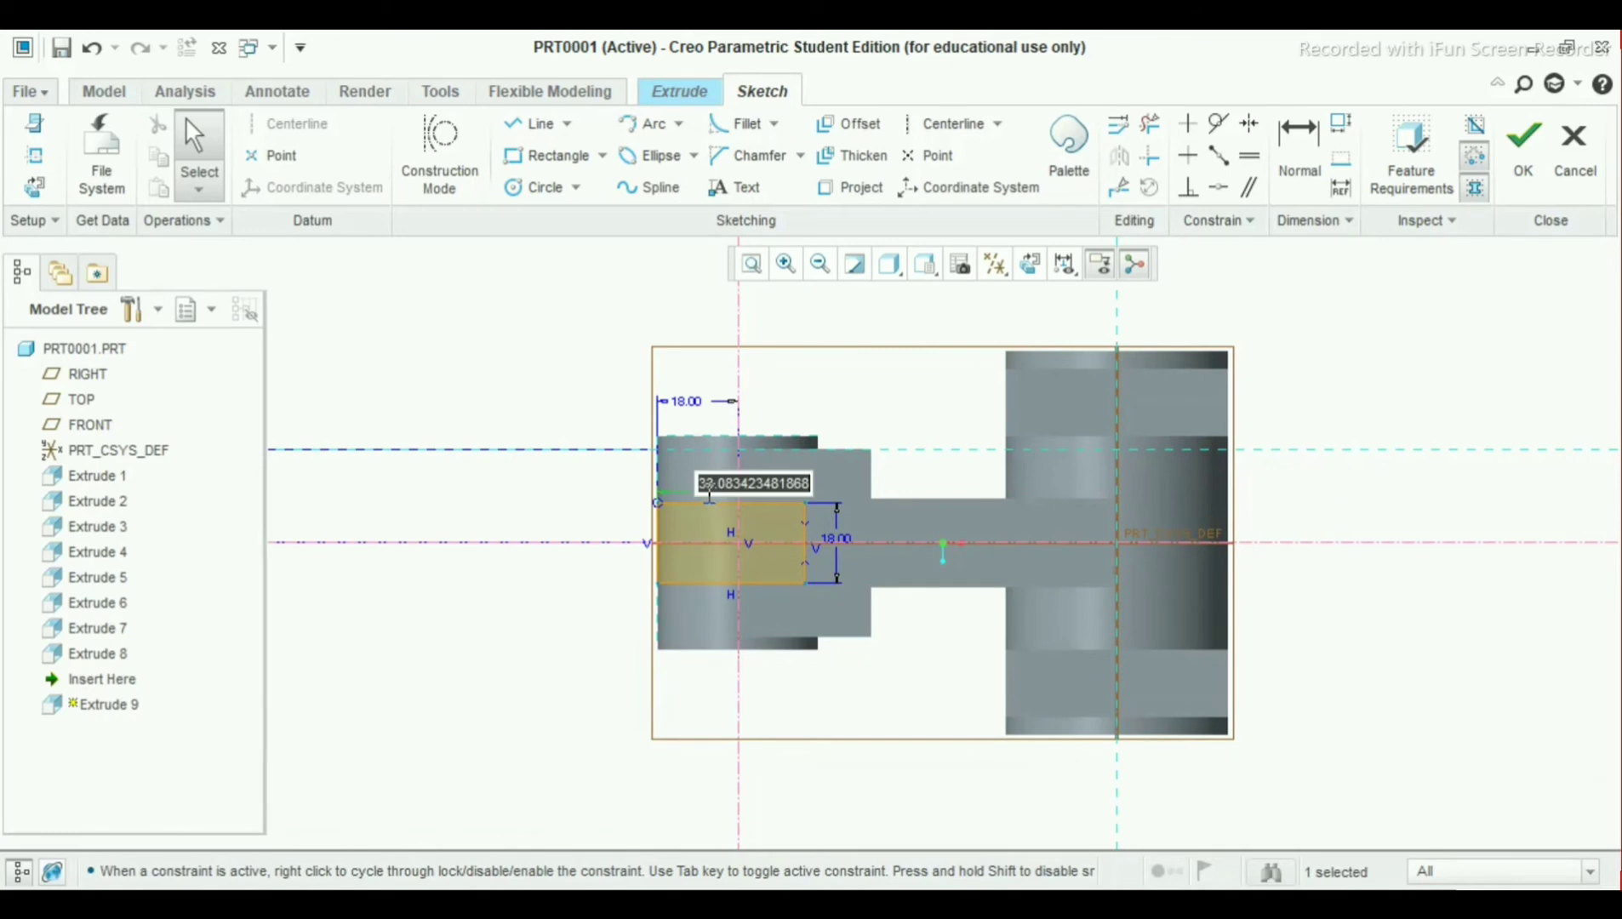
pyautogui.write('18')
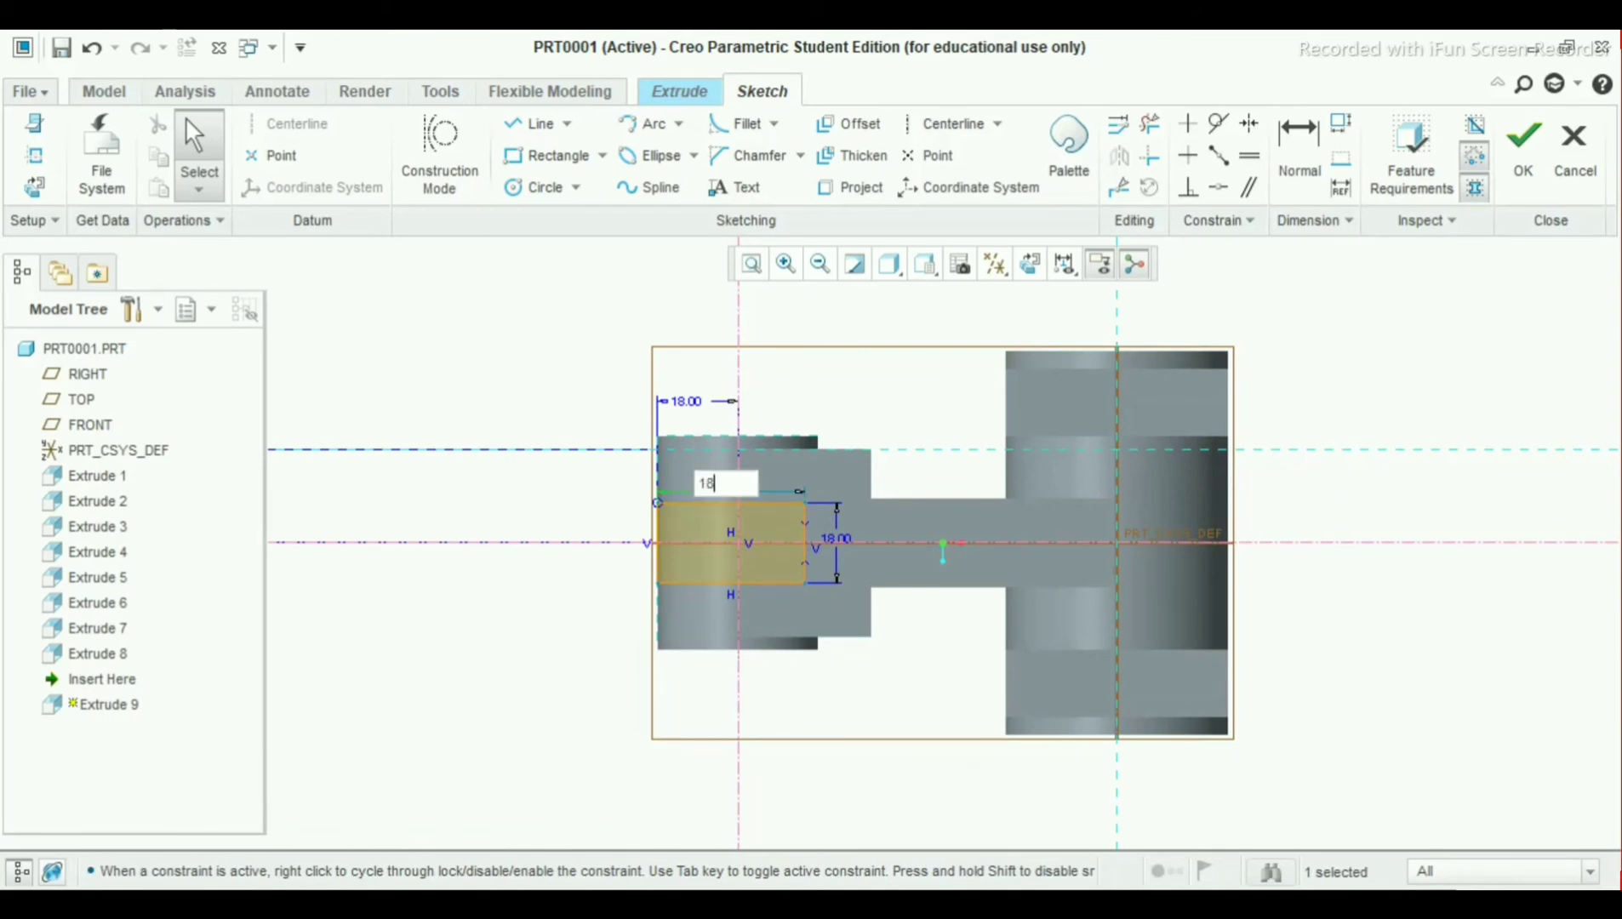
pyautogui.write('+18')
pyautogui.press('Return')
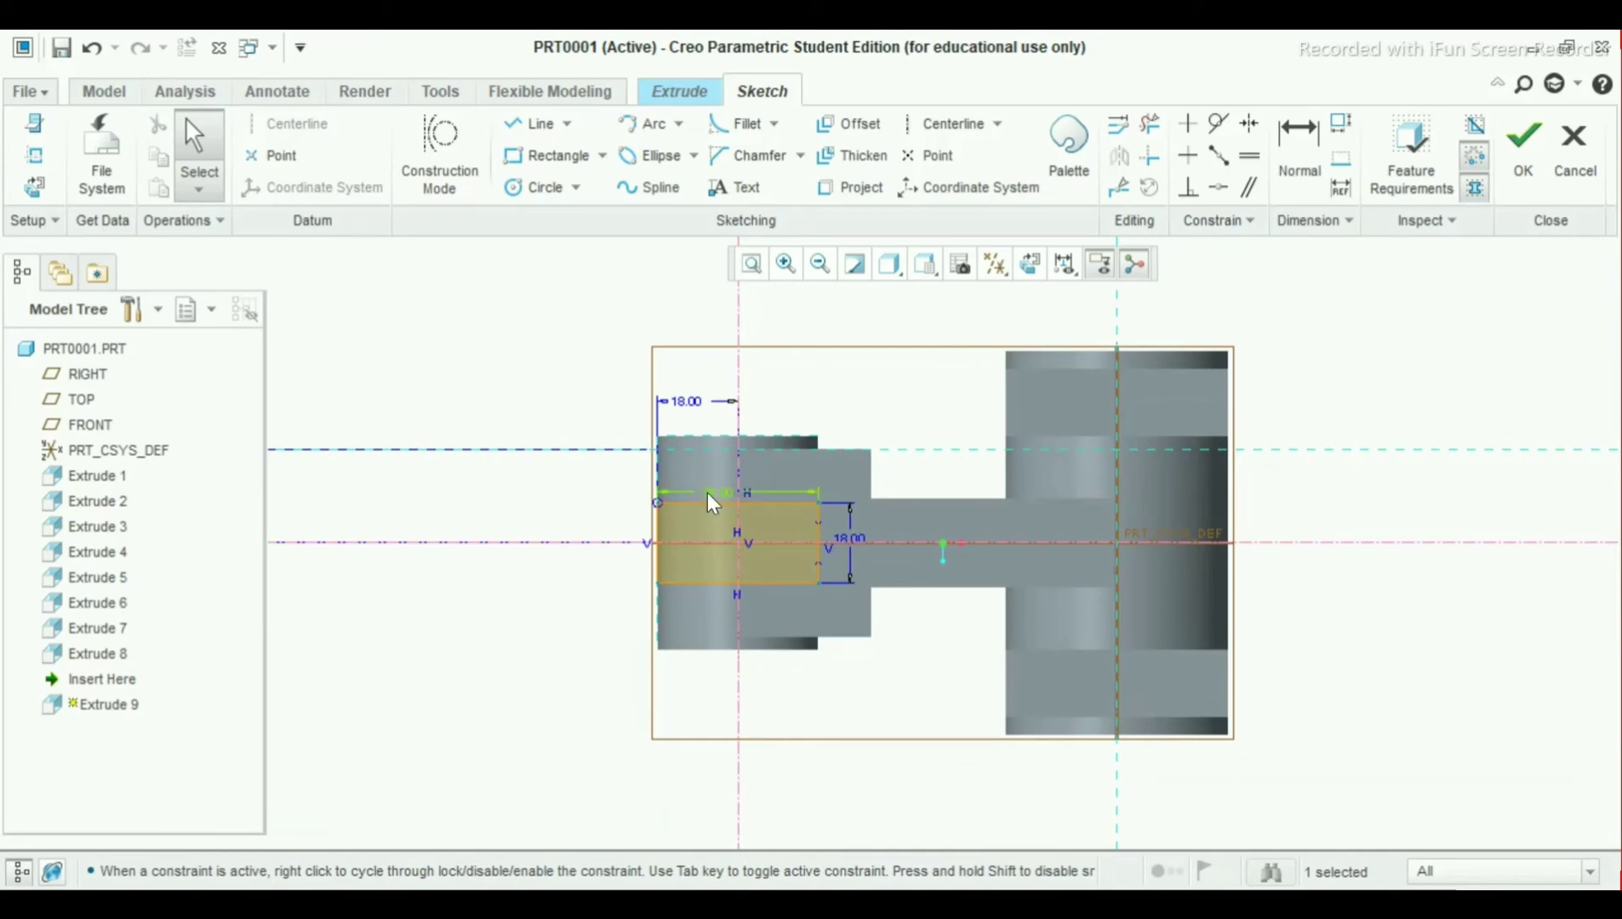
pyautogui.click(868, 321)
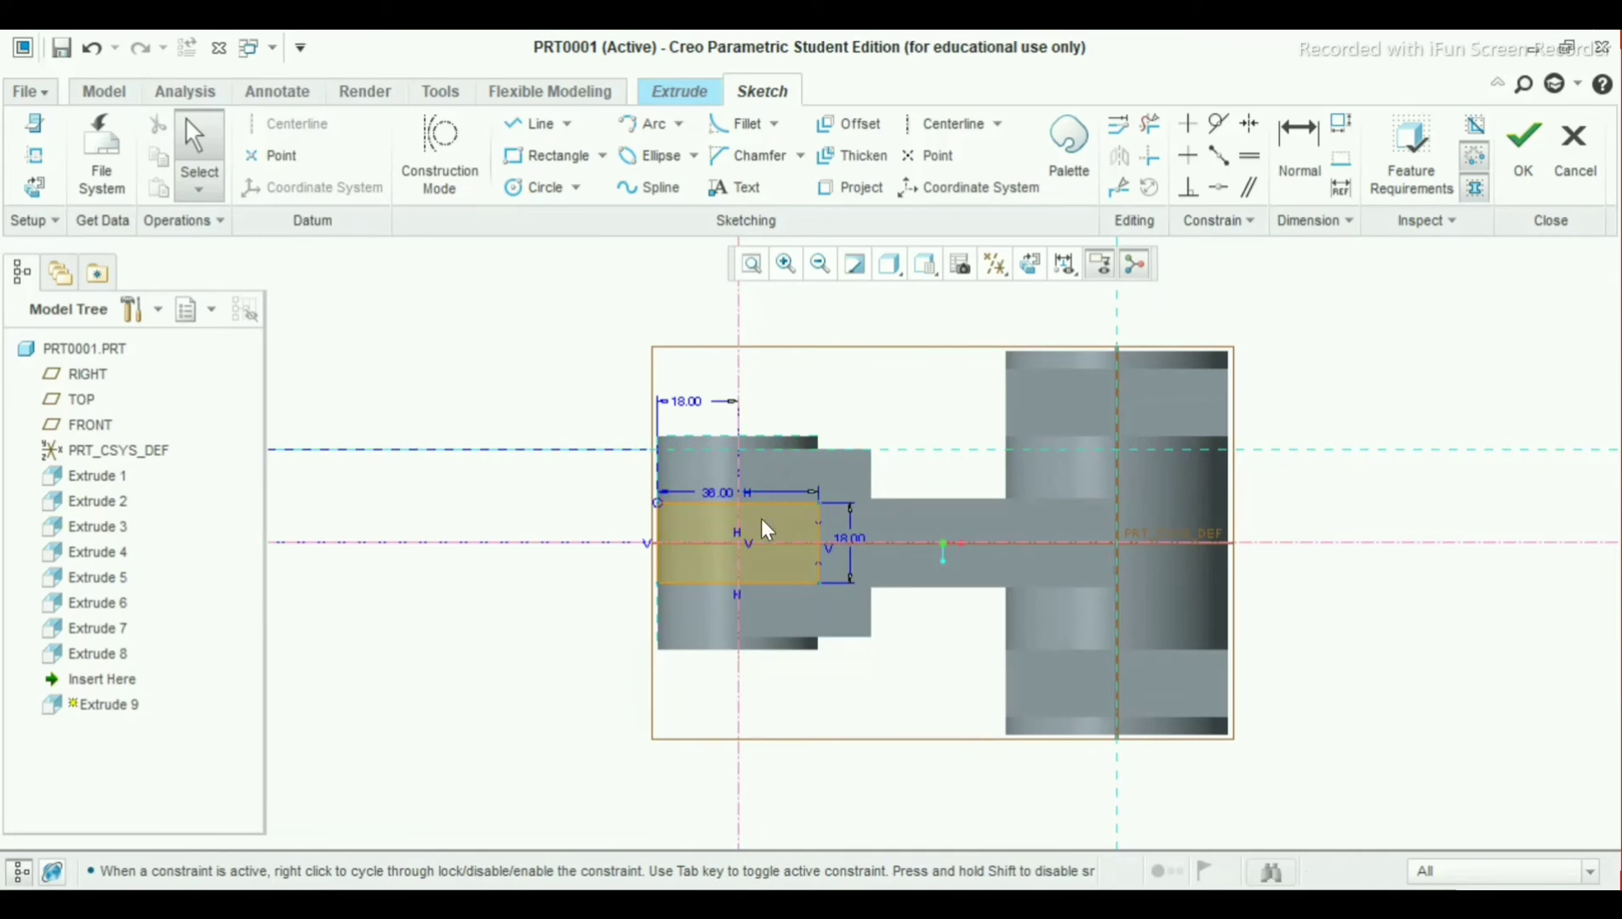
pyautogui.doubleClick(717, 493)
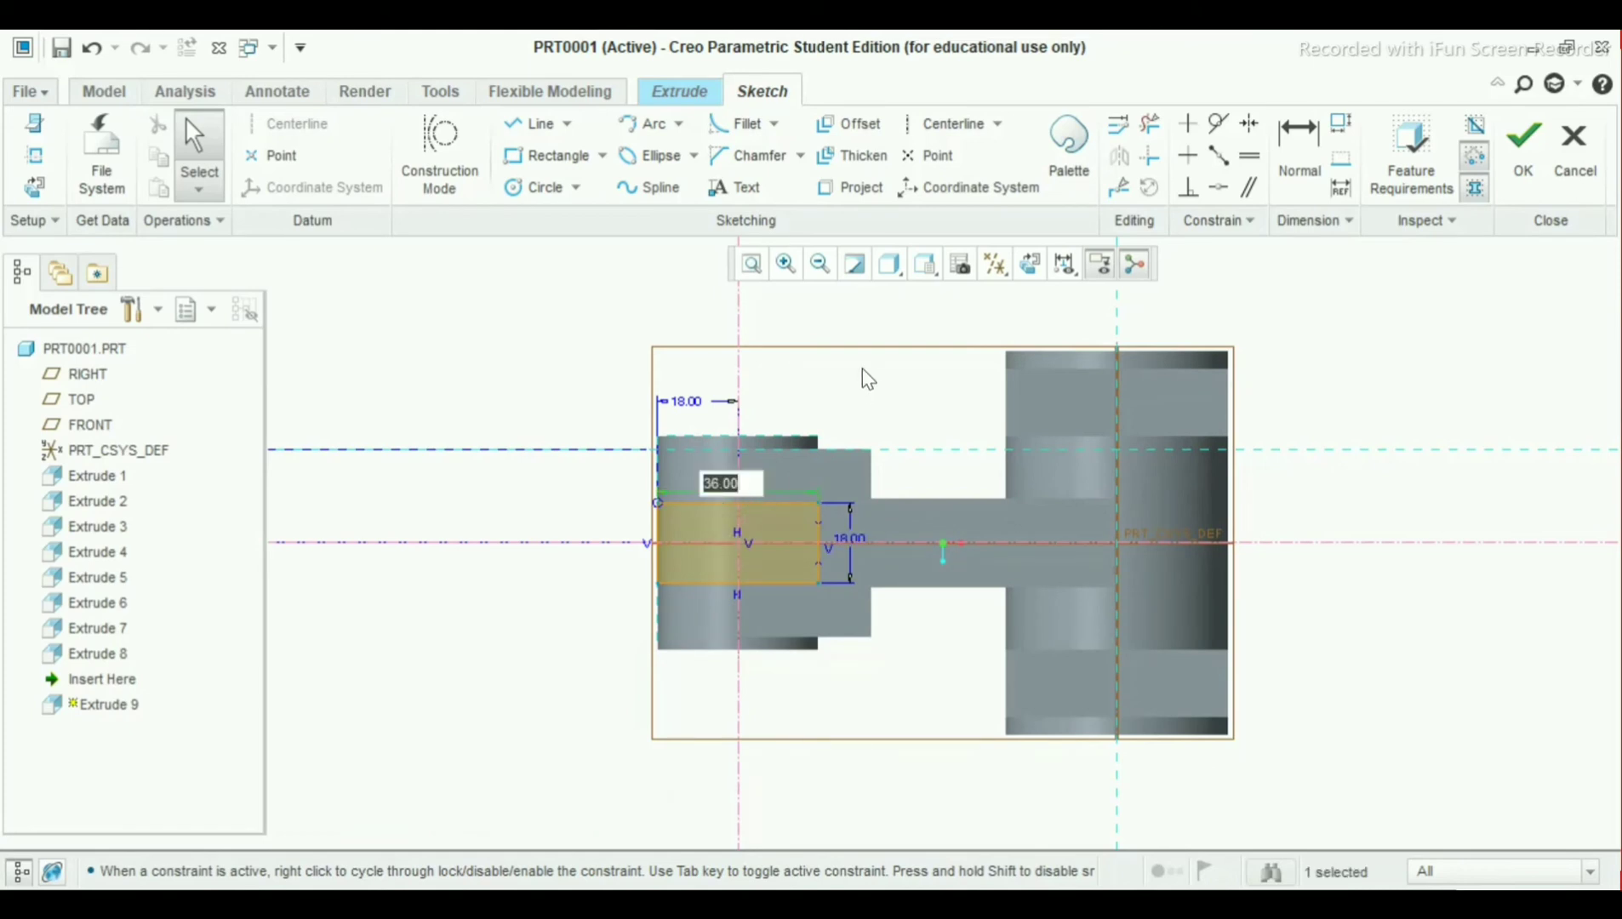
pyautogui.scroll(4, 857, 380)
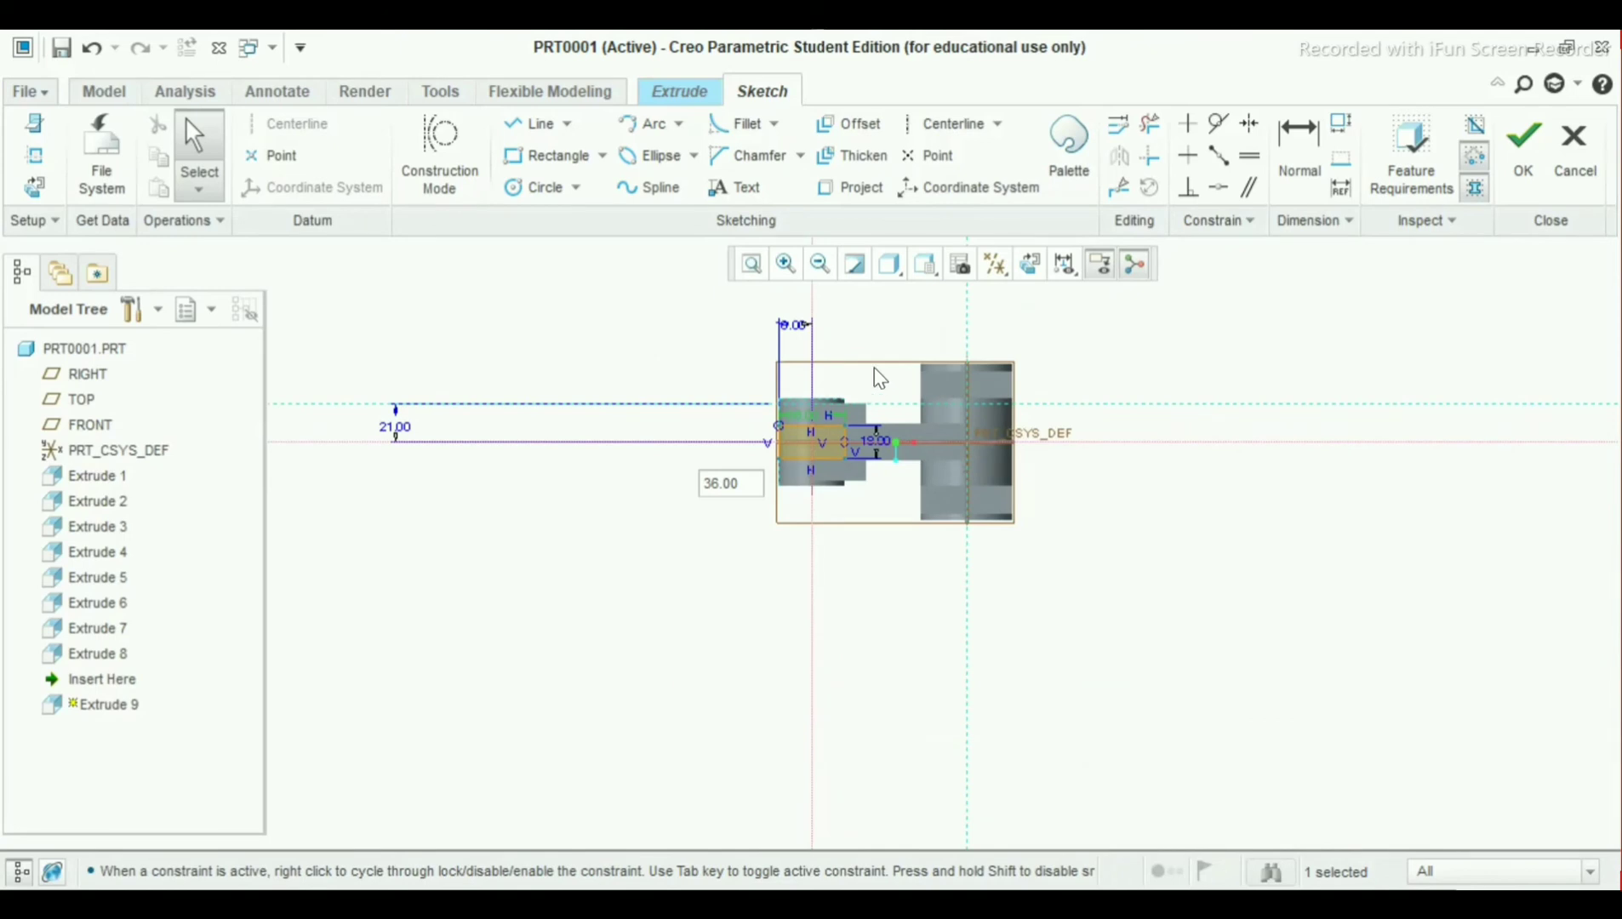
pyautogui.scroll(-3, 873, 376)
pyautogui.scroll(-2, 879, 377)
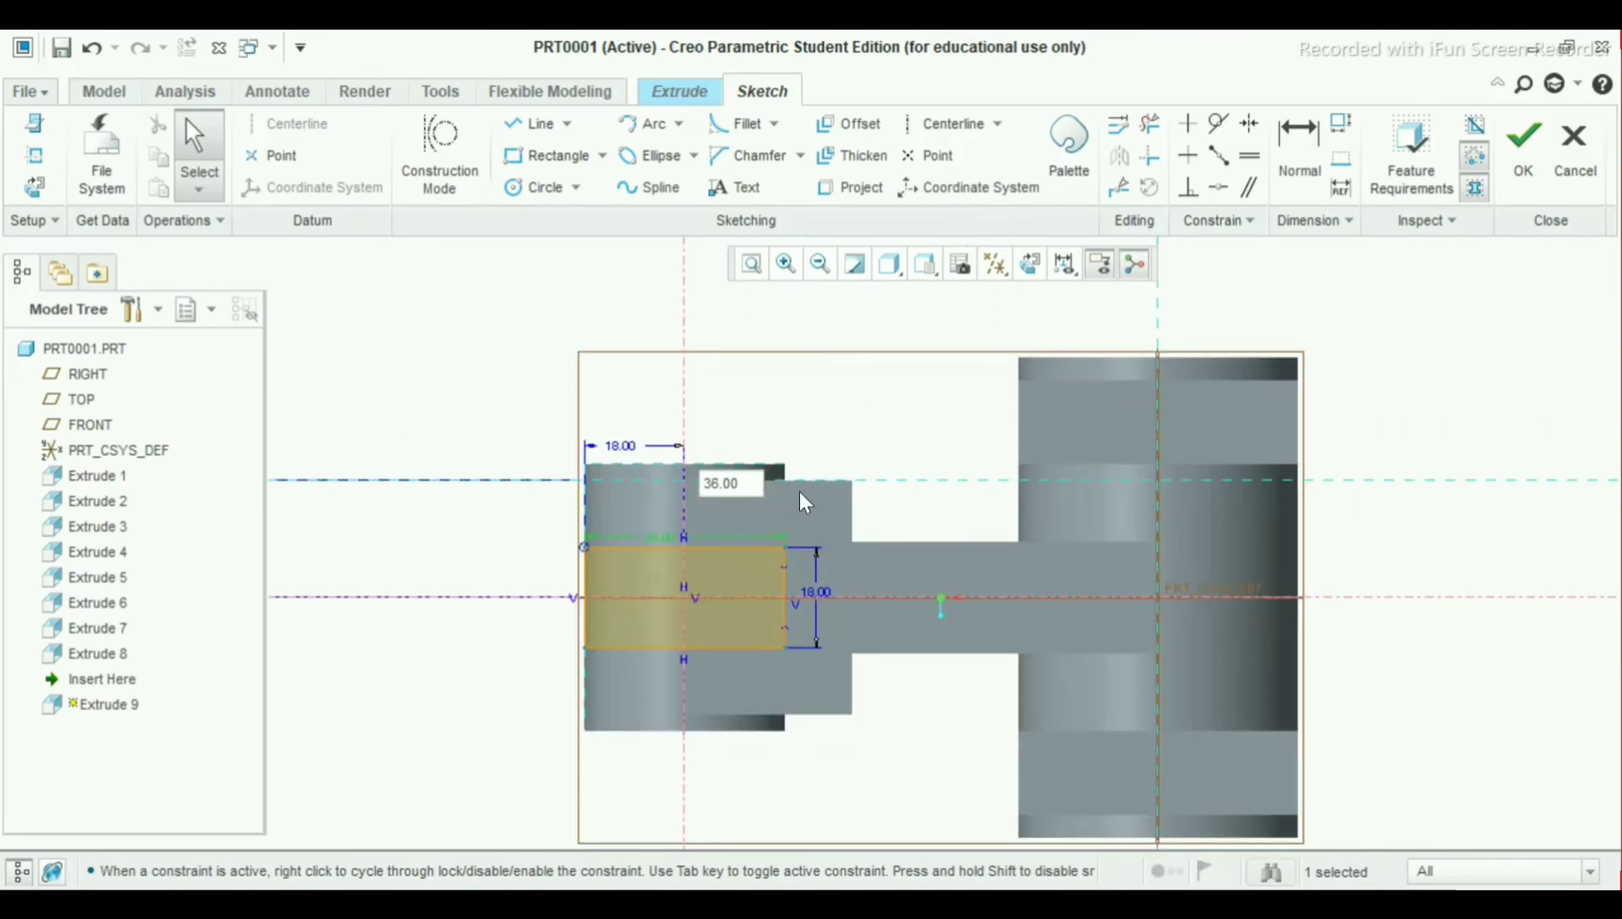
pyautogui.click(799, 418)
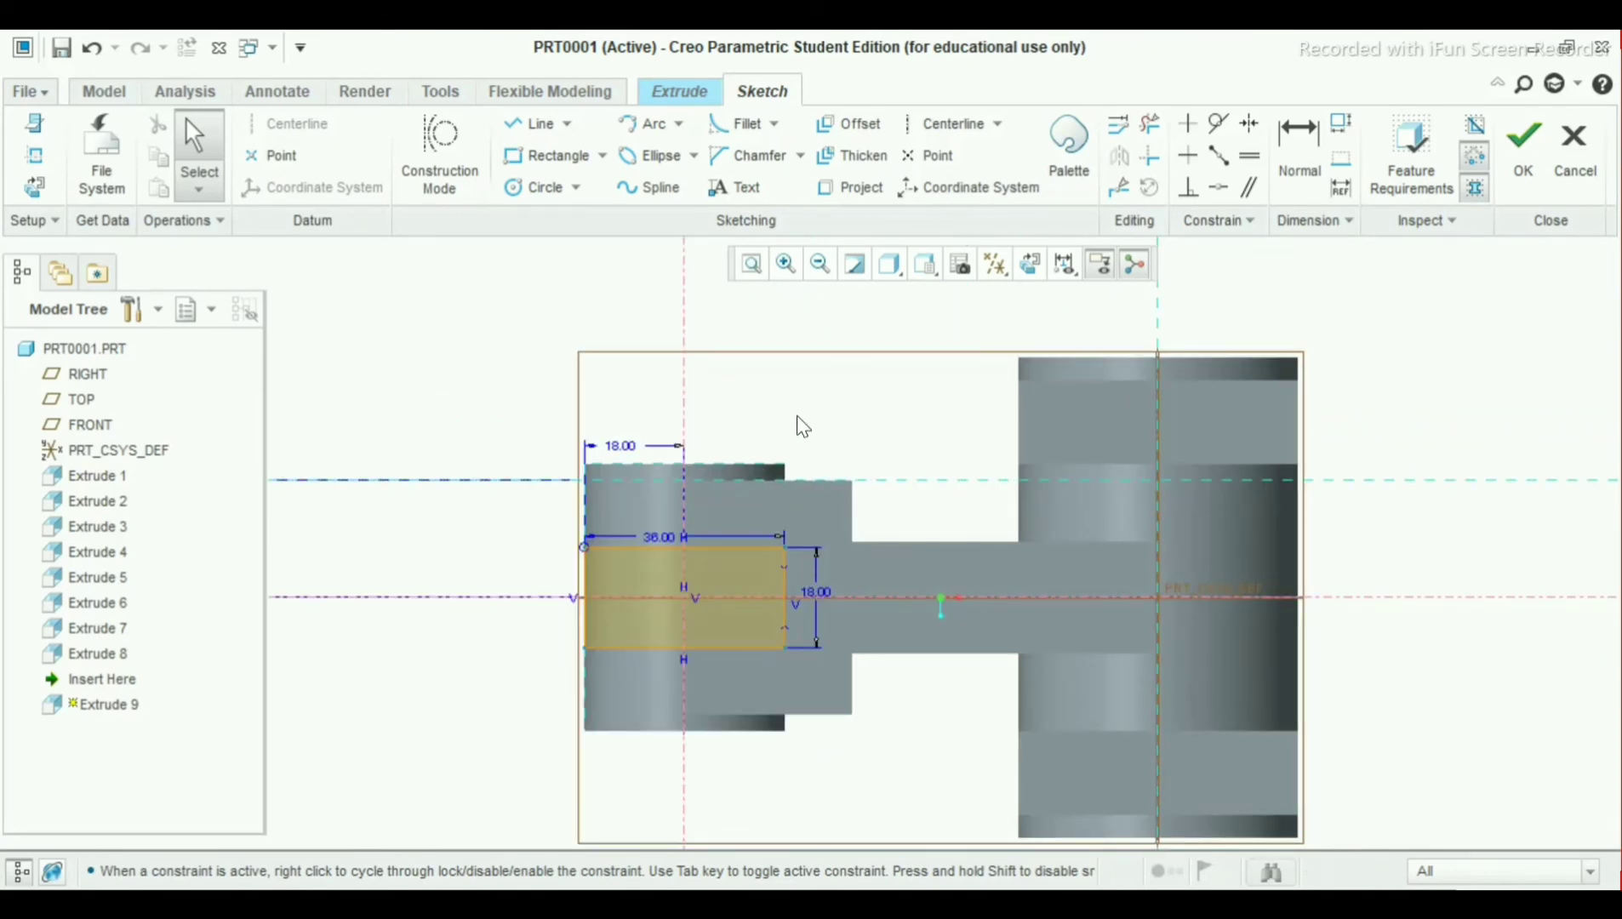
# Finish the rectangle sketch and extrude it 55.55 in the reversed direction as a material-removing cut, slotting the offset cylinder and block
pyautogui.moveTo(800, 424)
pyautogui.mouseDown(button='middle')
pyautogui.moveTo(796, 351)
pyautogui.moveTo(798, 413)
pyautogui.moveTo(827, 396)
pyautogui.mouseUp(button='middle')
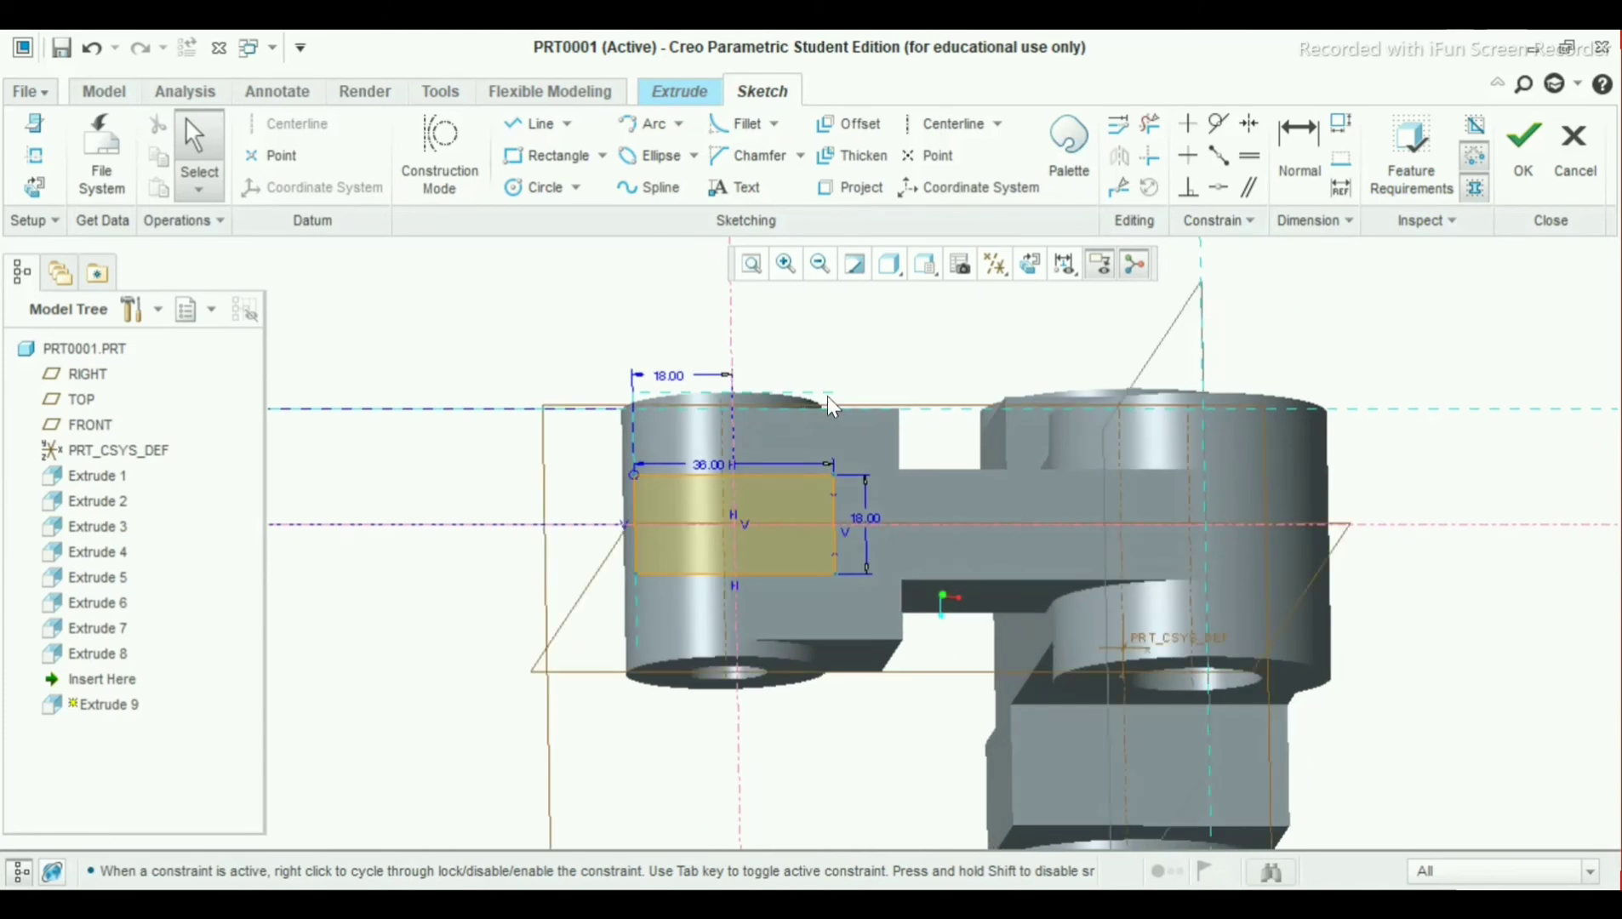
pyautogui.click(1521, 183)
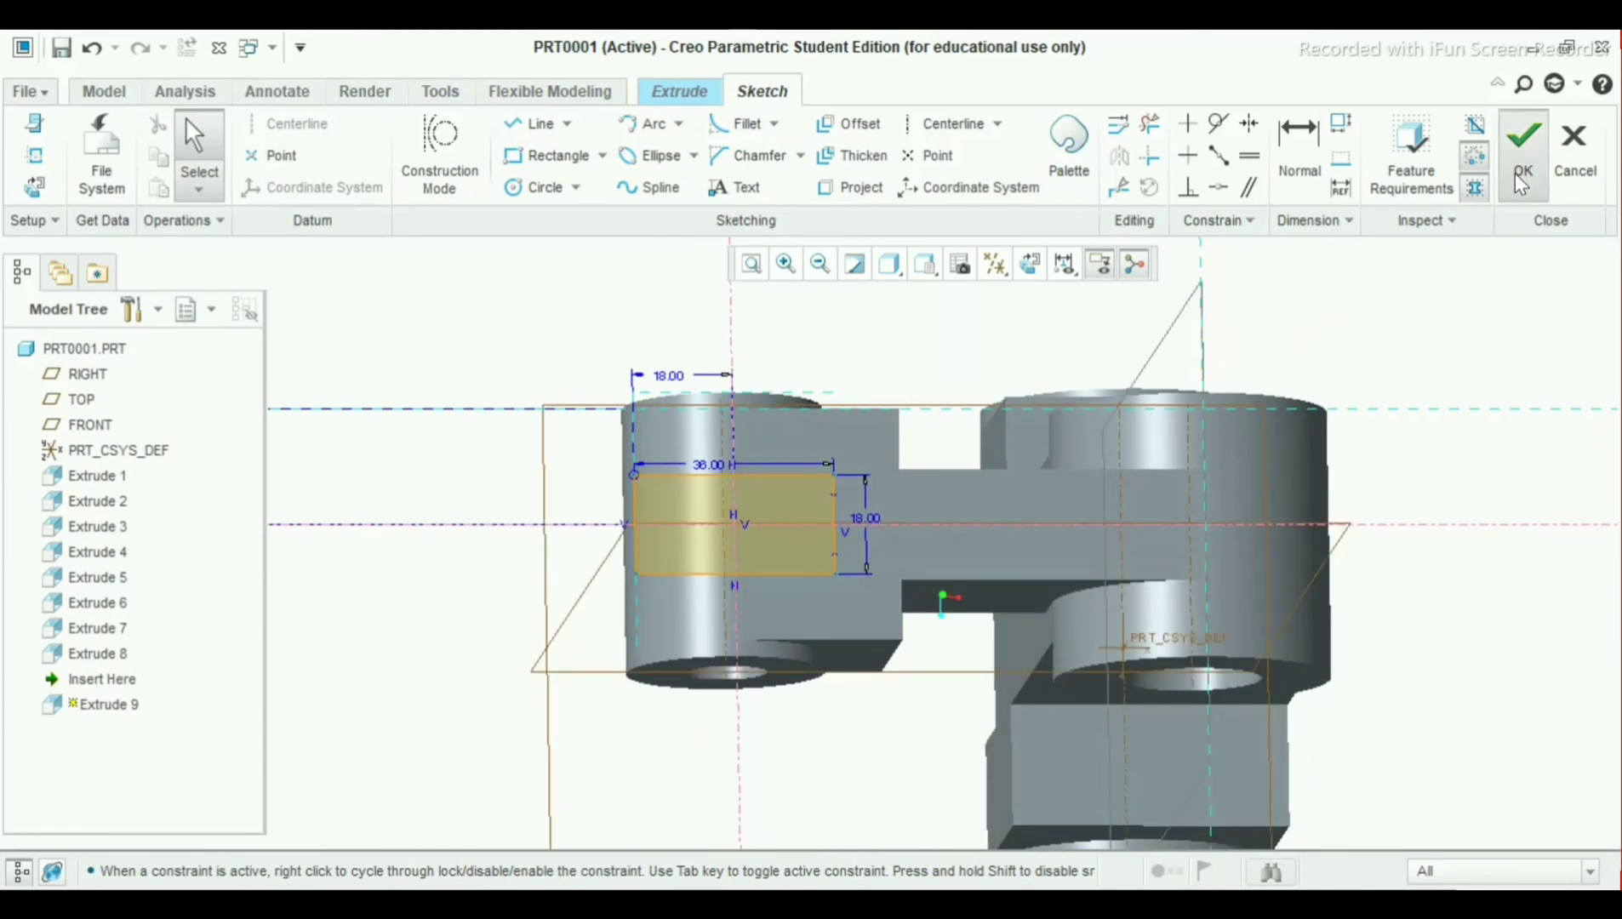
pyautogui.moveTo(1177, 439); pyautogui.dragTo(1189, 427, button='middle')
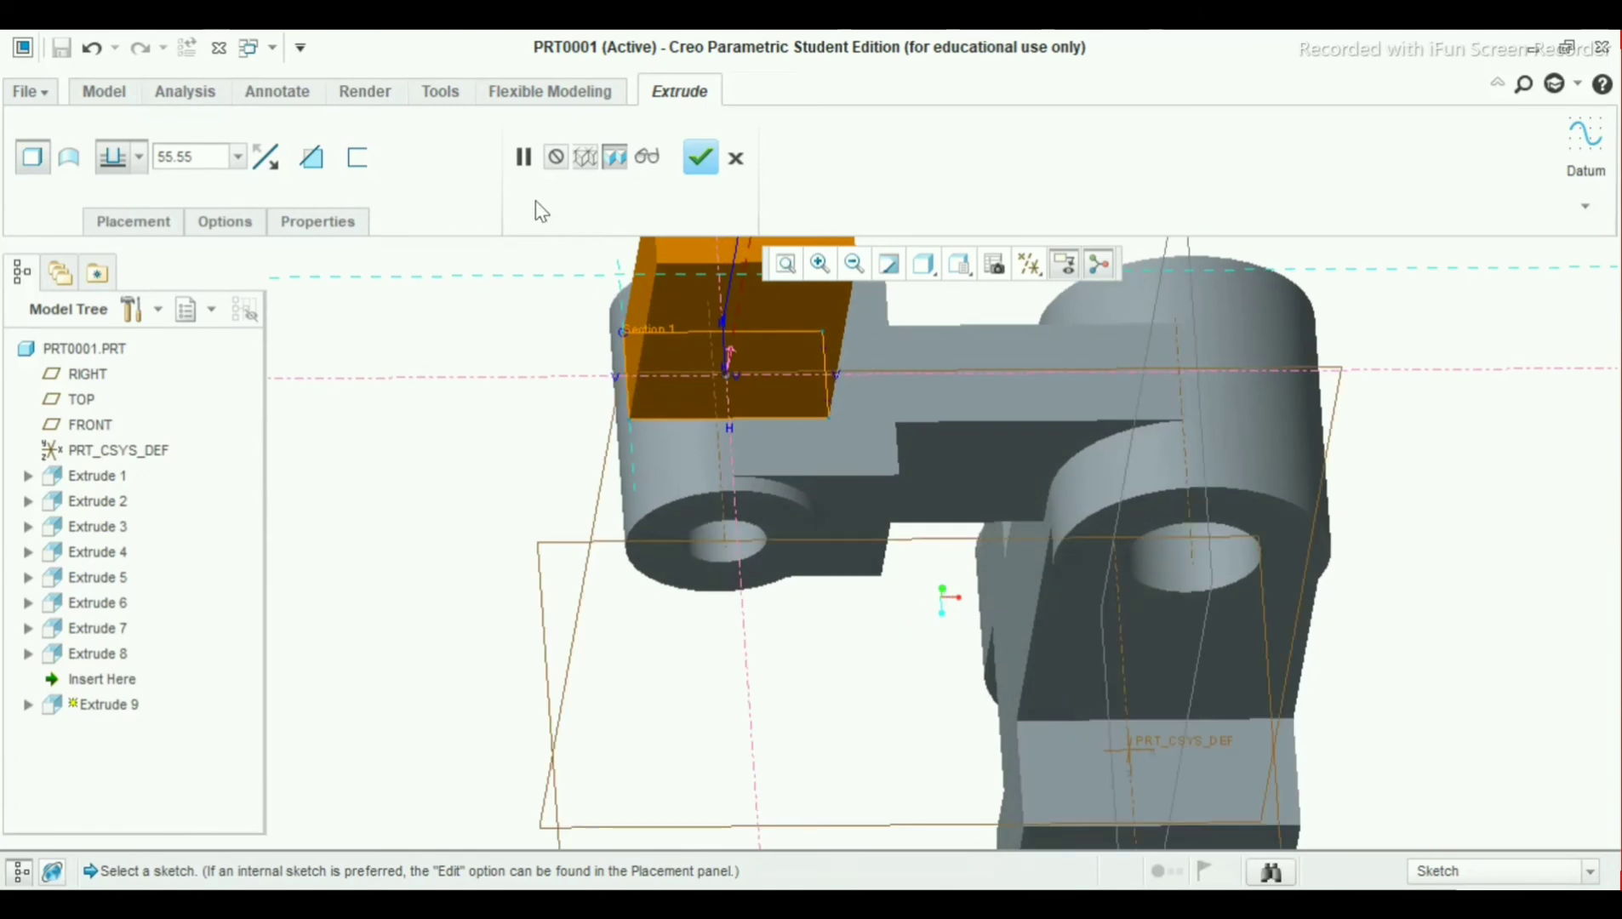
pyautogui.click(275, 167)
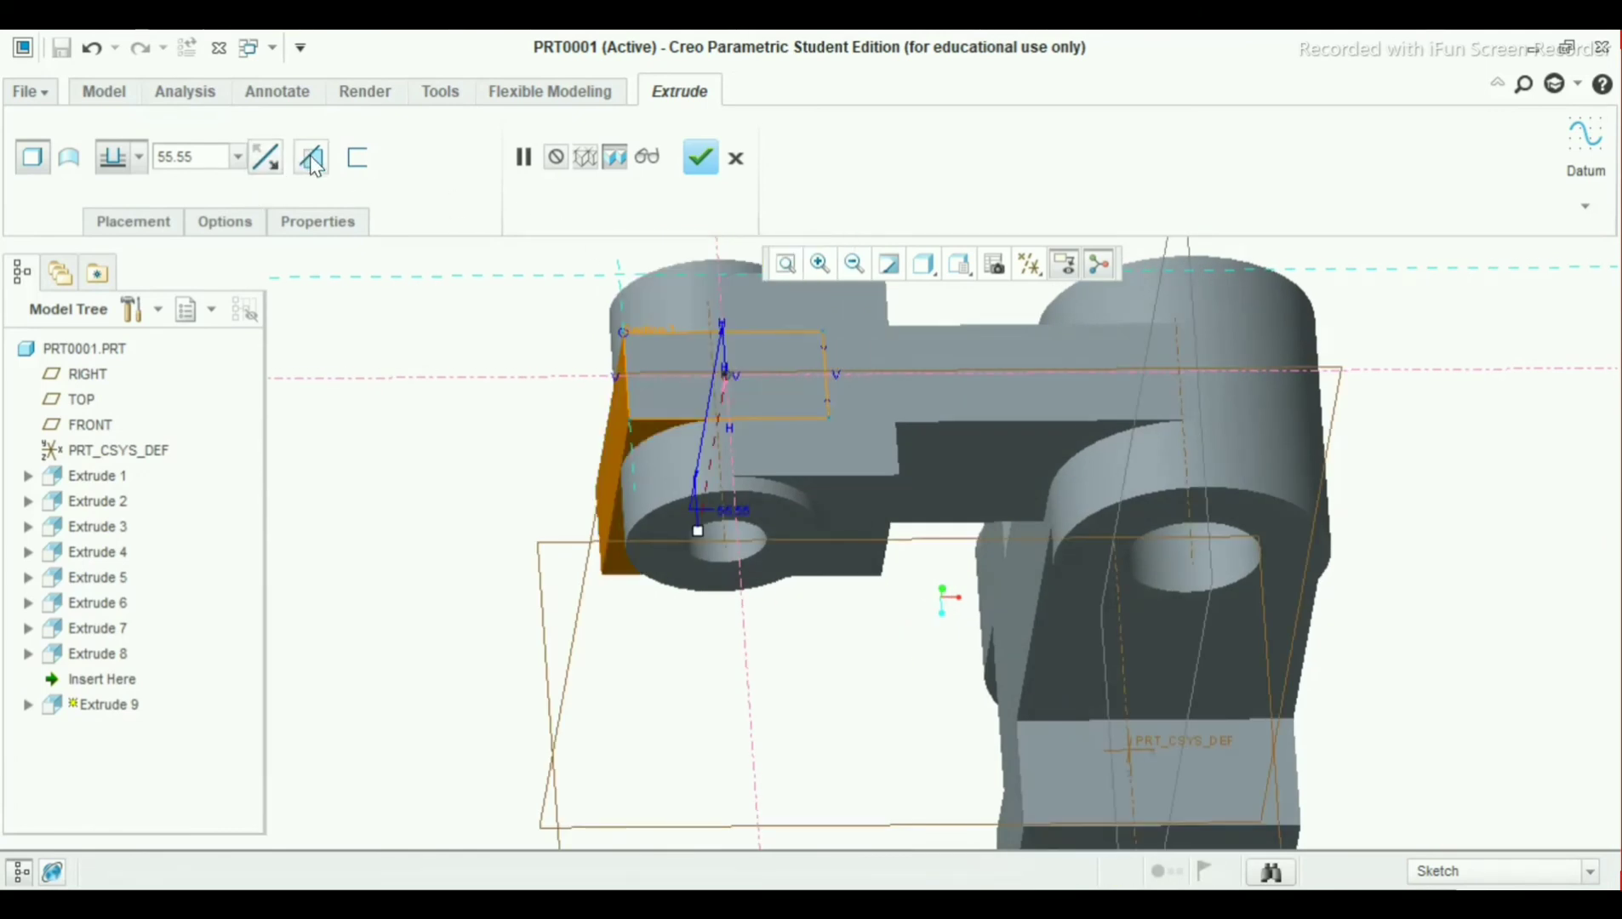
pyautogui.click(311, 157)
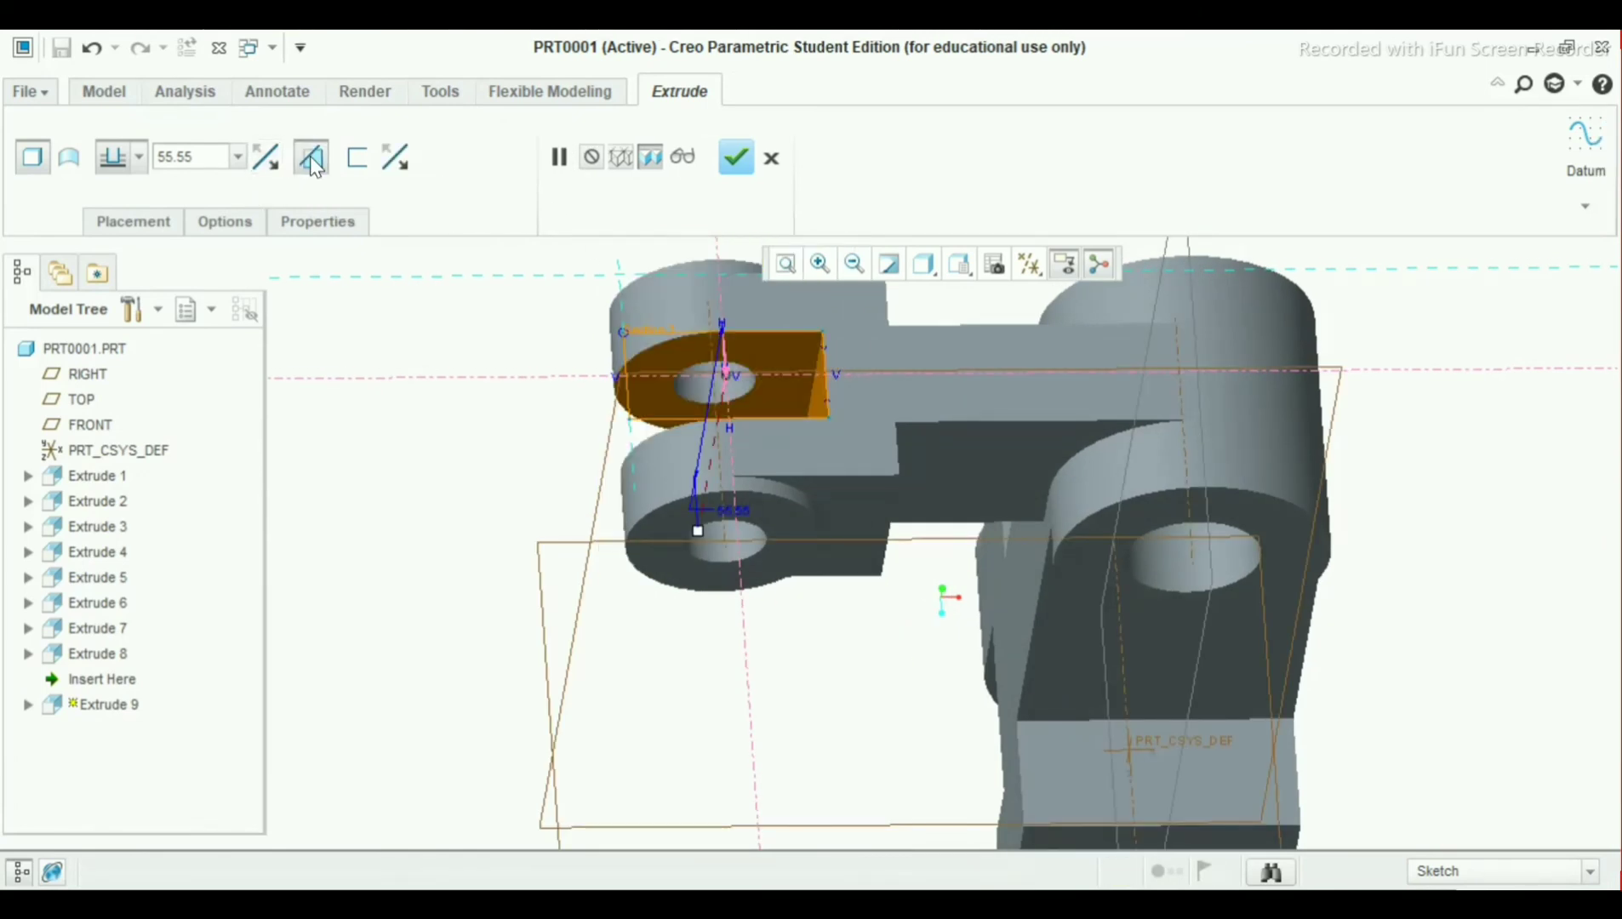
pyautogui.moveTo(654, 481)
pyautogui.mouseDown(button='middle')
pyautogui.moveTo(618, 508)
pyautogui.moveTo(652, 500)
pyautogui.mouseUp(button='middle')
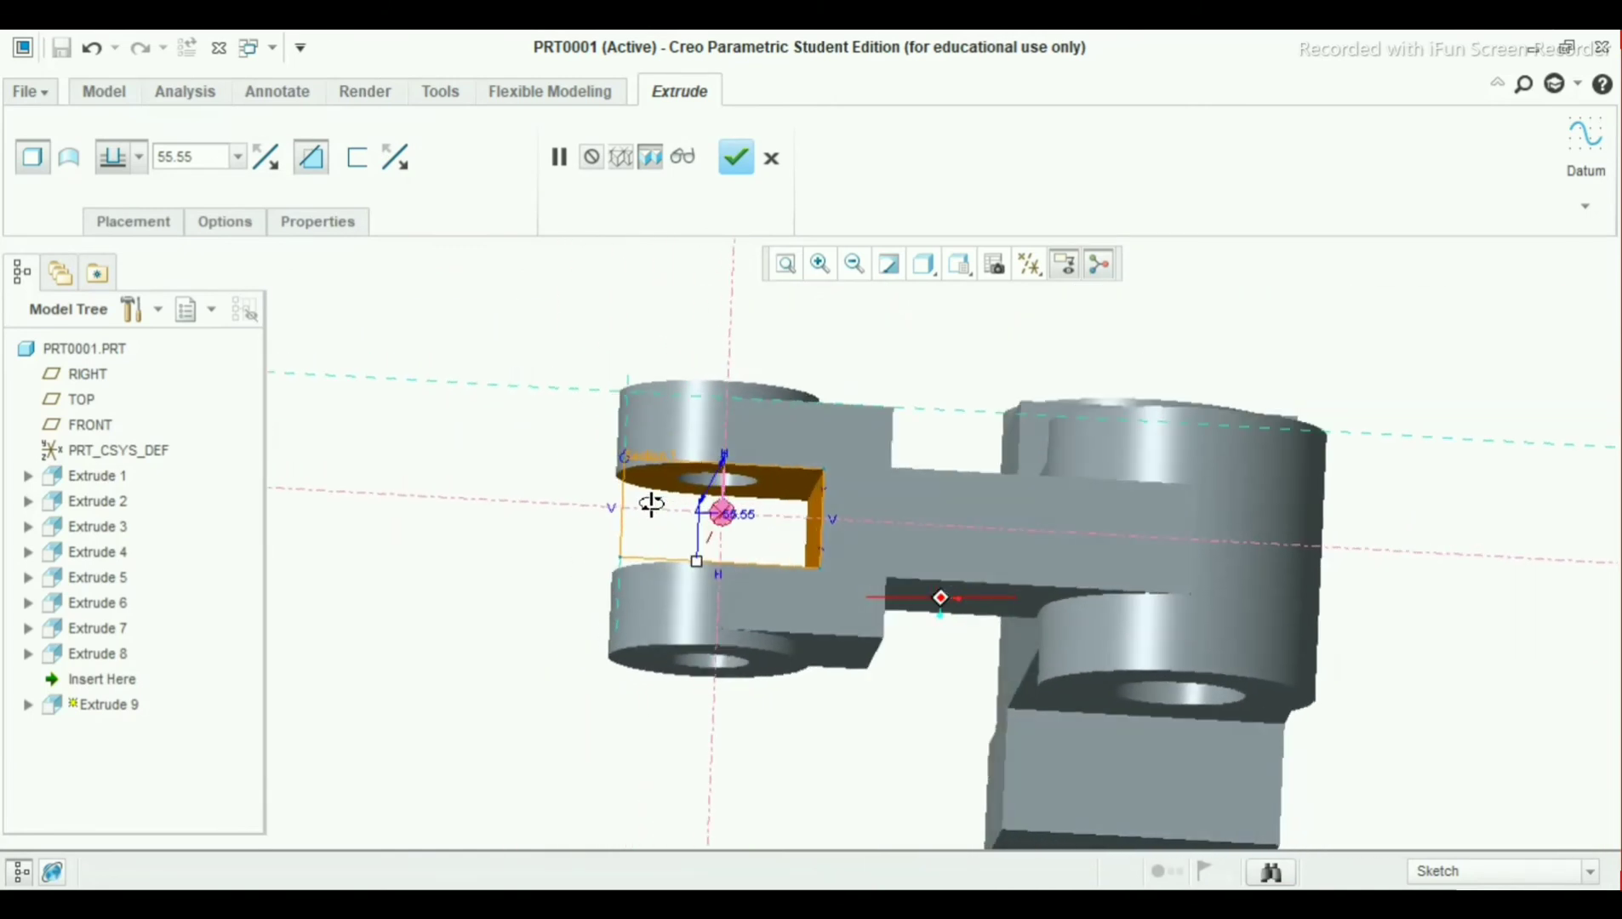
pyautogui.click(736, 158)
pyautogui.moveTo(769, 637)
pyautogui.mouseDown(button='middle')
pyautogui.moveTo(786, 482)
pyautogui.moveTo(822, 496)
pyautogui.moveTo(782, 496)
pyautogui.moveTo(771, 522)
pyautogui.moveTo(822, 628)
pyautogui.moveTo(797, 575)
pyautogui.moveTo(829, 608)
pyautogui.moveTo(604, 423)
pyautogui.mouseUp(button='middle')
pyautogui.click(593, 385)
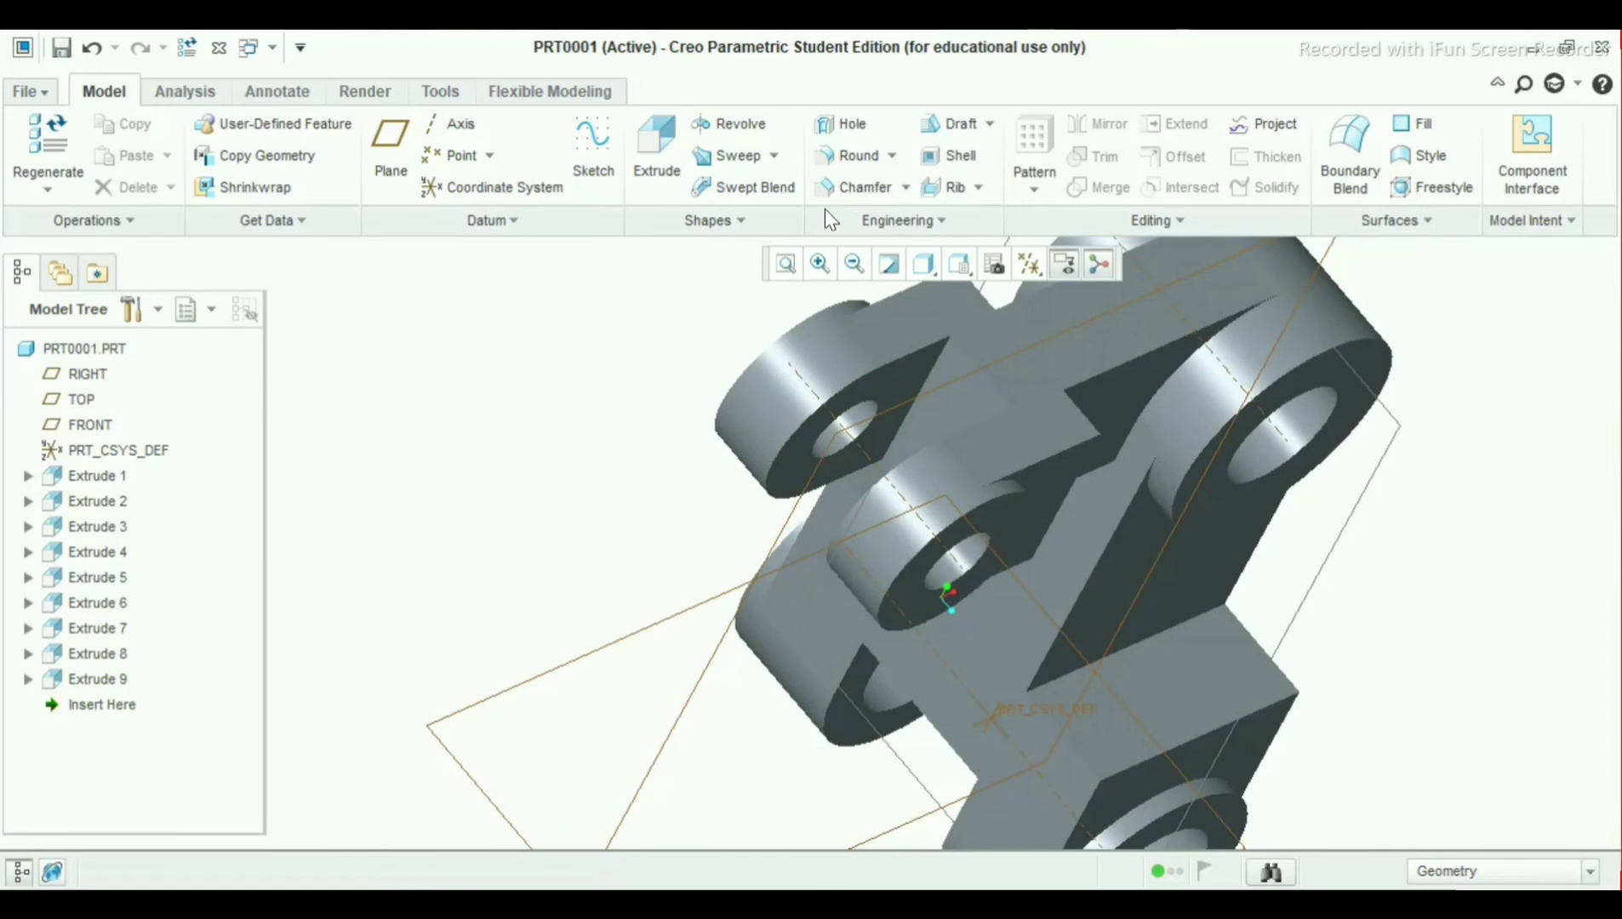
# Start a Round feature with radius 2 and add the two inner corner edges of the new slot as round sets
pyautogui.click(847, 153)
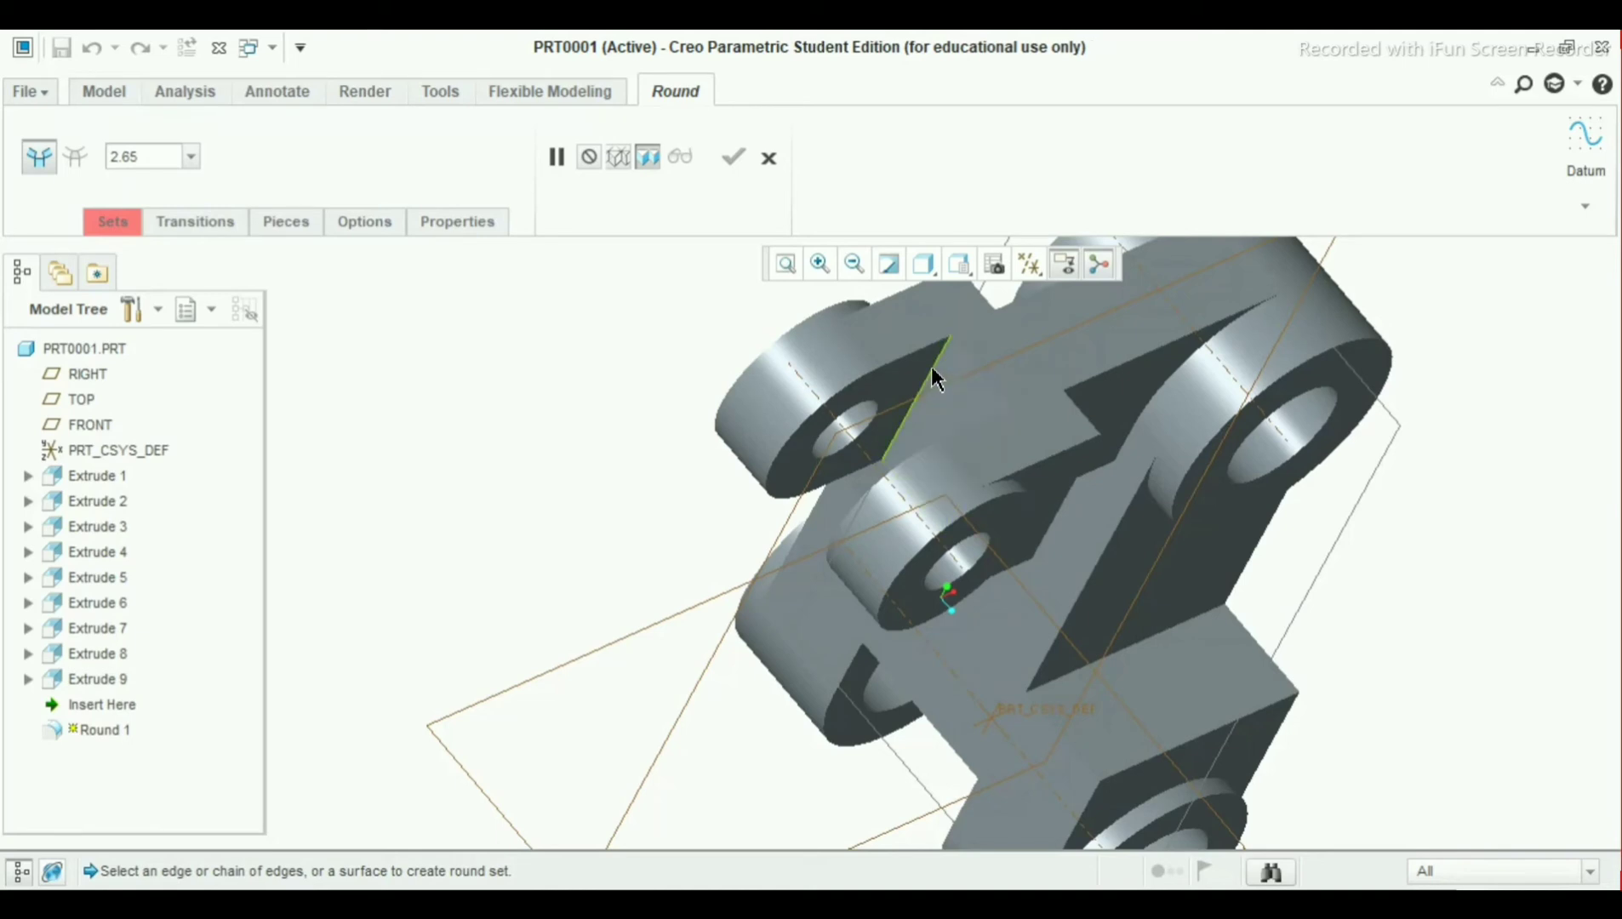
pyautogui.doubleClick(129, 157)
pyautogui.write('2')
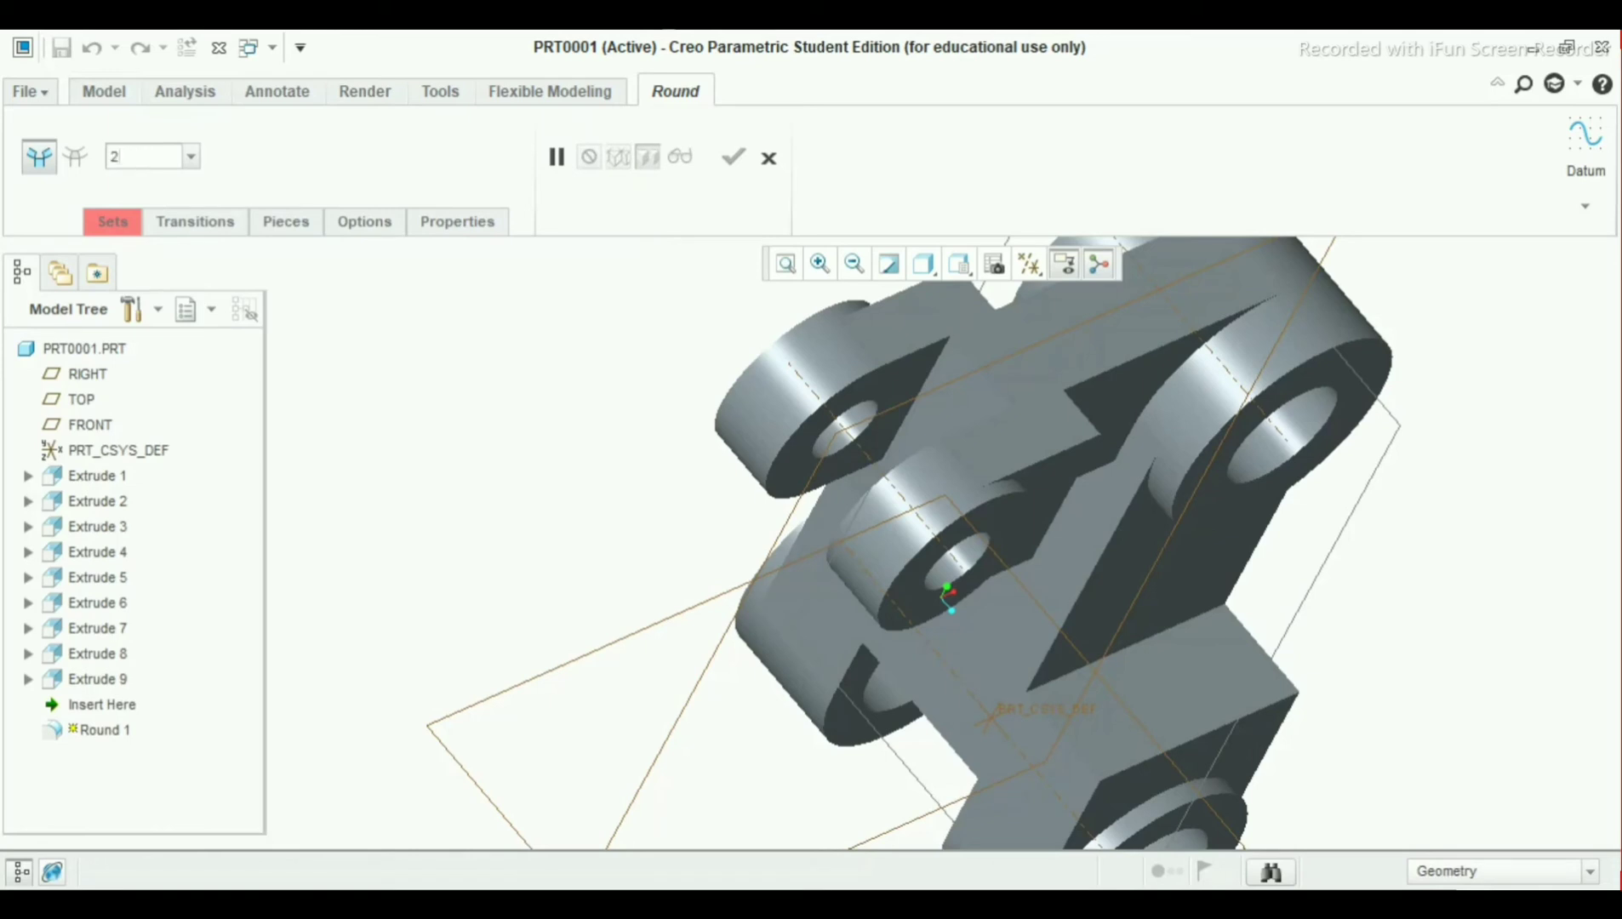
pyautogui.press('Return')
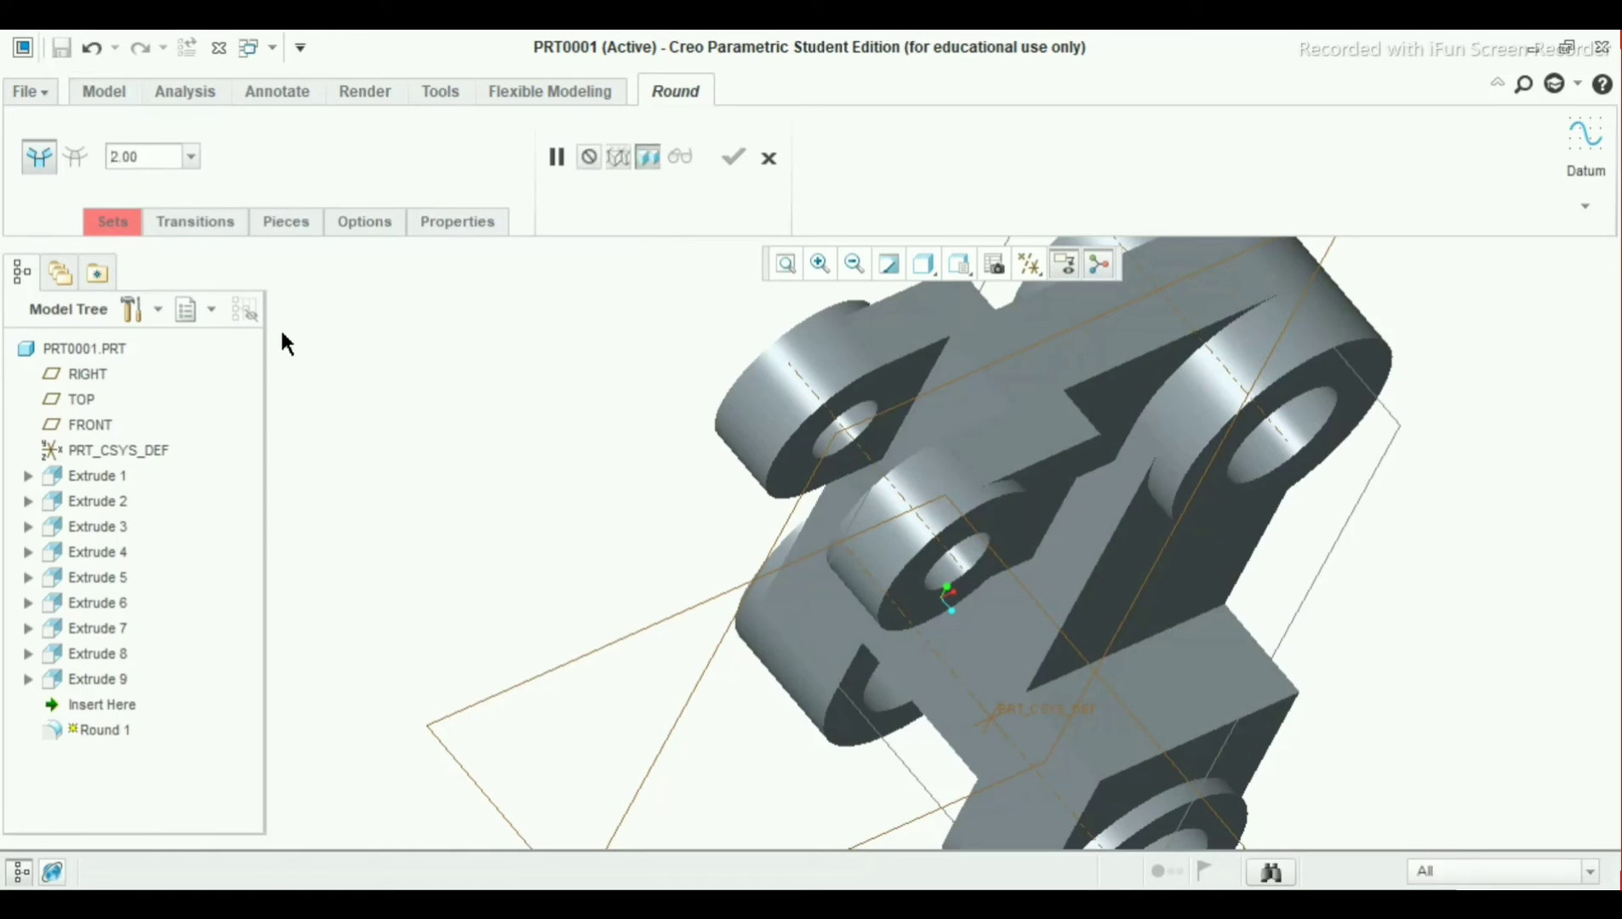
pyautogui.click(112, 223)
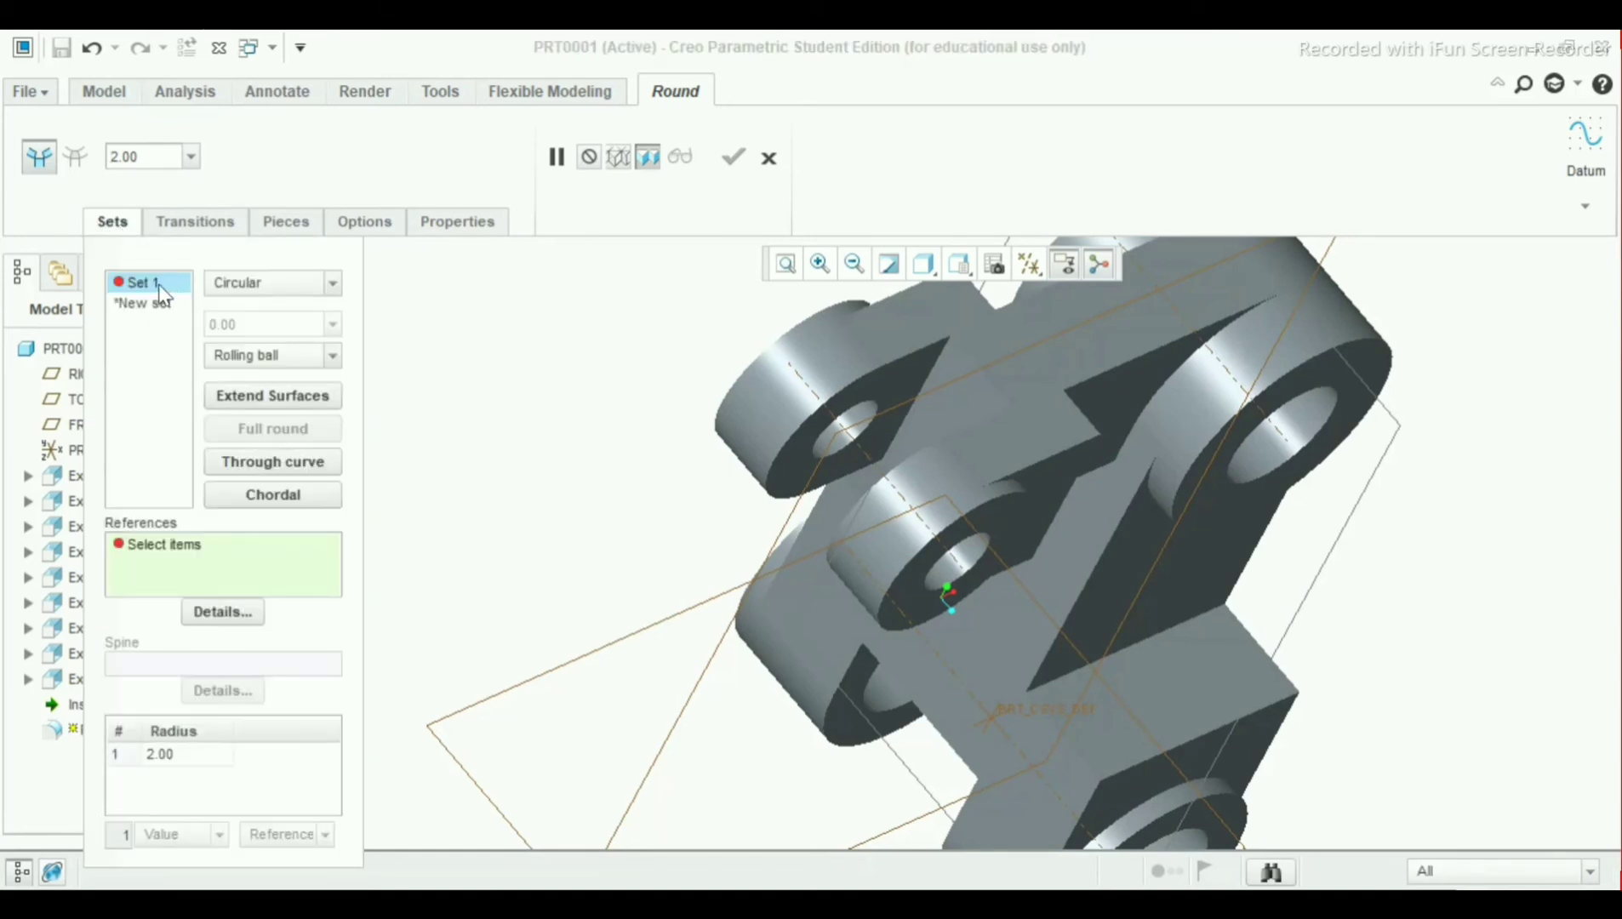
pyautogui.click(932, 367)
pyautogui.moveTo(933, 369); pyautogui.dragTo(1004, 451, button='middle')
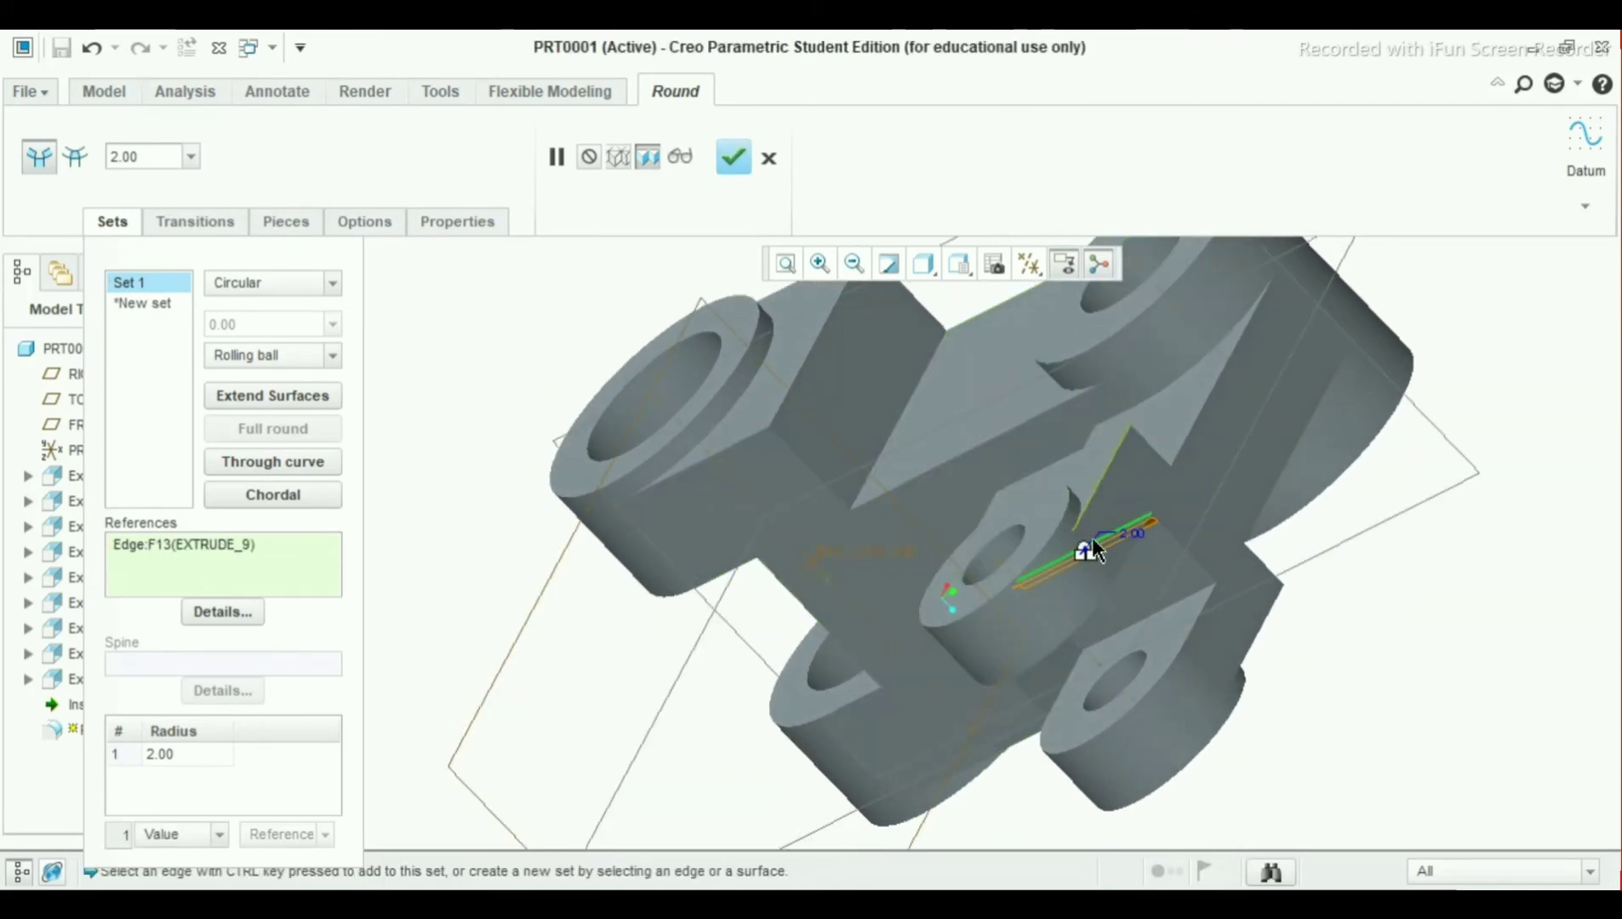
pyautogui.click(1175, 612)
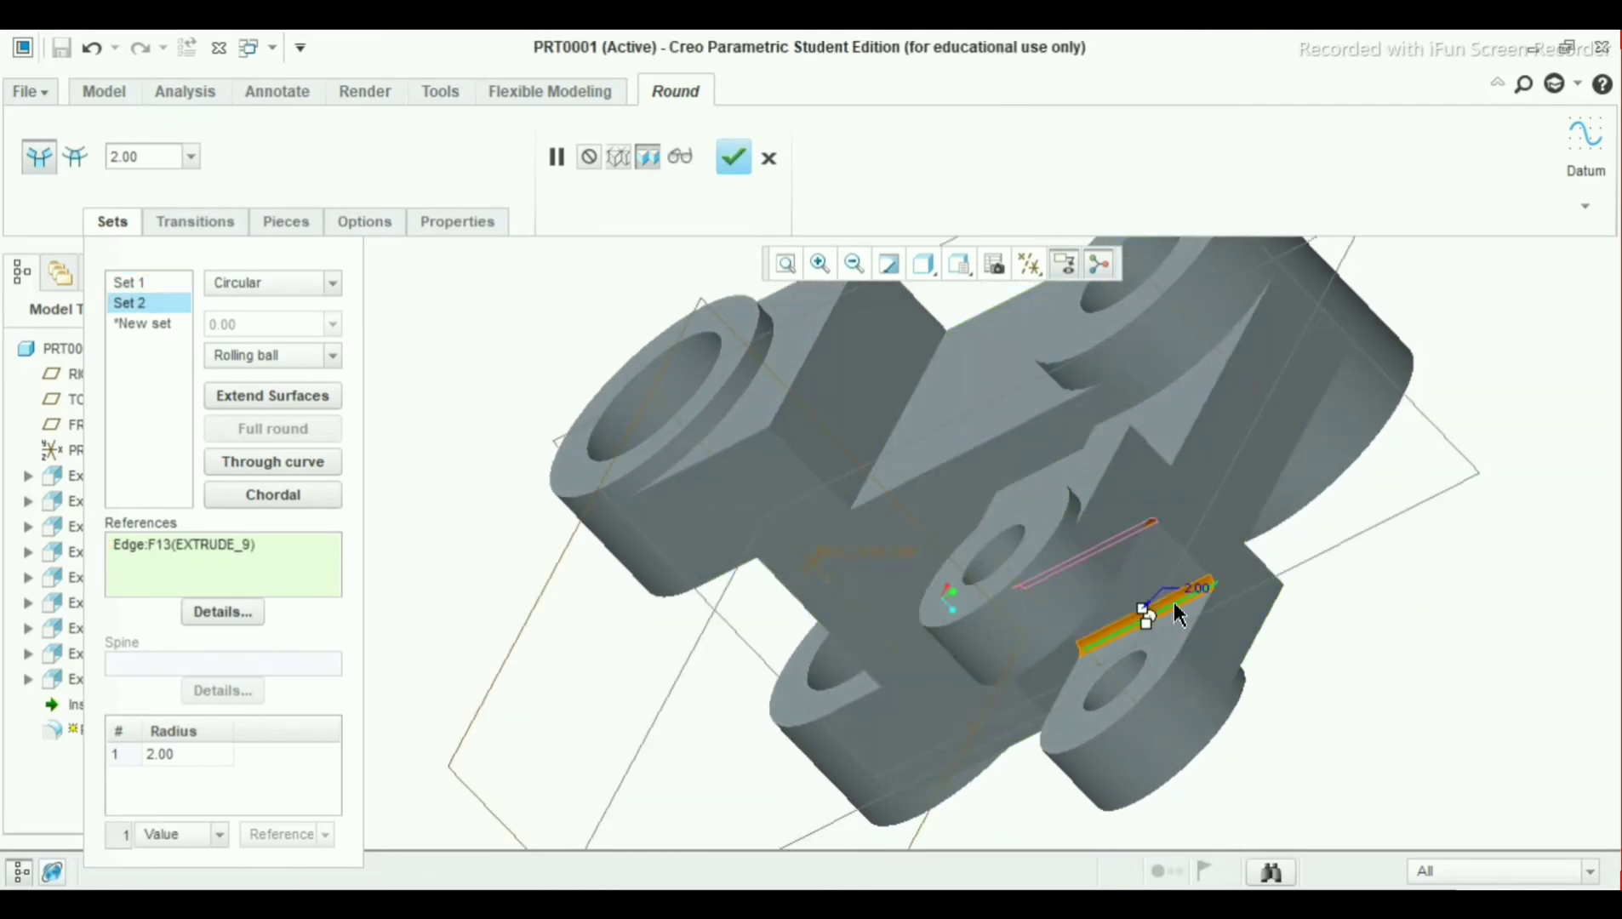
# Add radius 2 round sets on the two outer edges of the offset block, on its end face beside the arm
pyautogui.moveTo(1143, 624); pyautogui.dragTo(991, 654, button='middle')
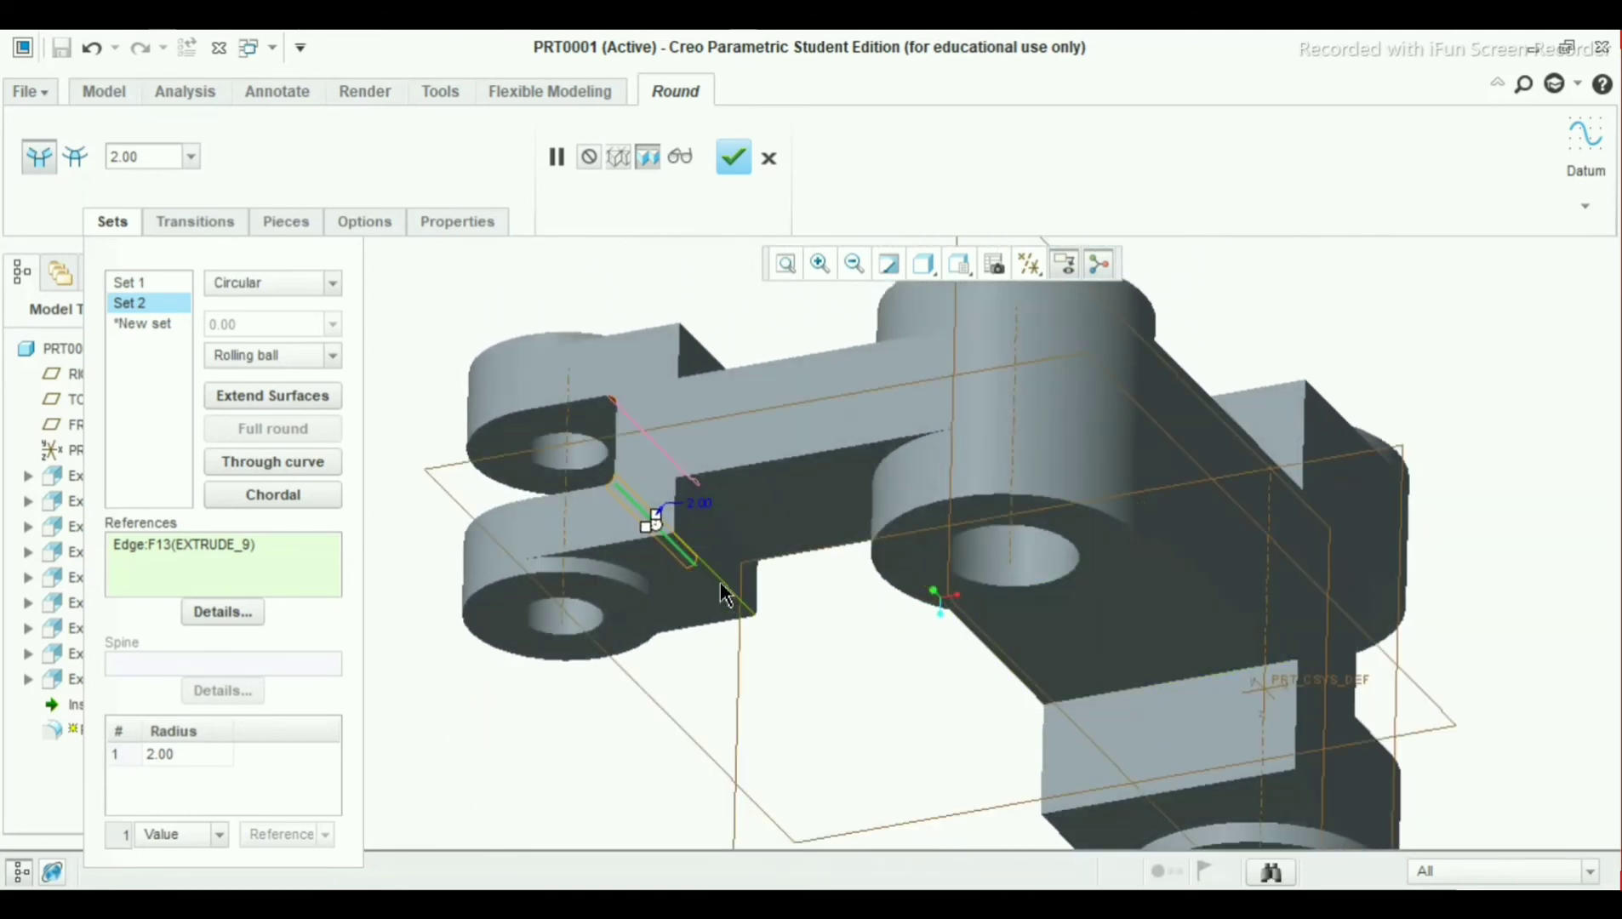
pyautogui.click(721, 580)
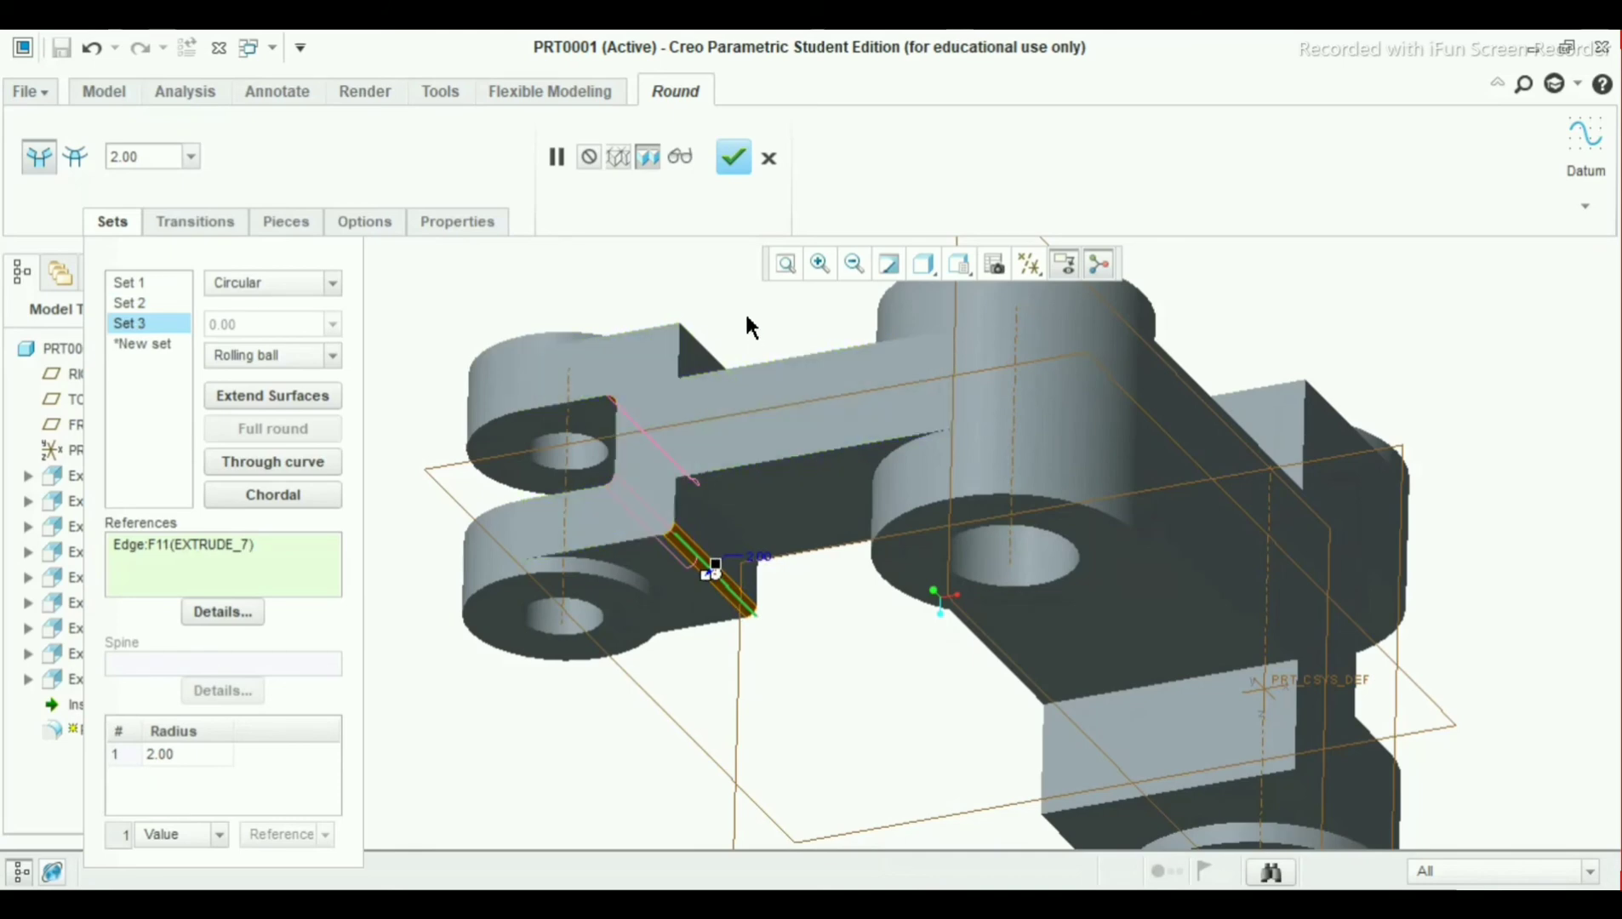
pyautogui.moveTo(746, 311); pyautogui.dragTo(749, 414, button='middle')
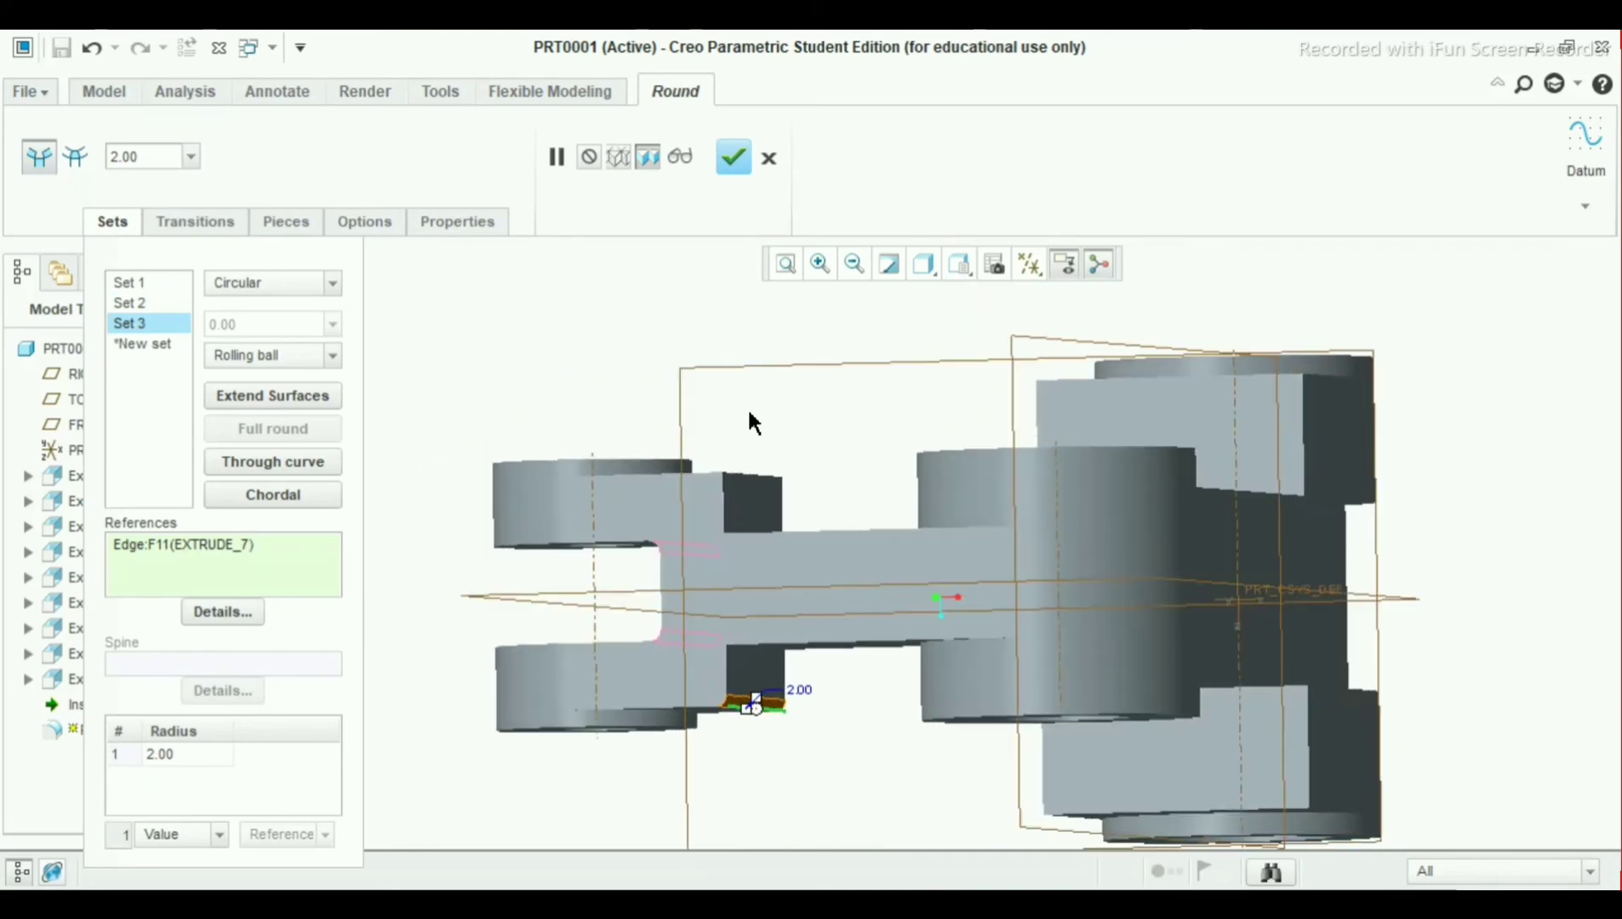
pyautogui.click(752, 476)
# Add radius 2 round sets on one base shoulder, at its outer edge and where it meets the upright arm
pyautogui.moveTo(873, 729); pyautogui.dragTo(793, 652, button='middle')
pyautogui.scroll(-3, 760, 722)
pyautogui.scroll(3, 759, 719)
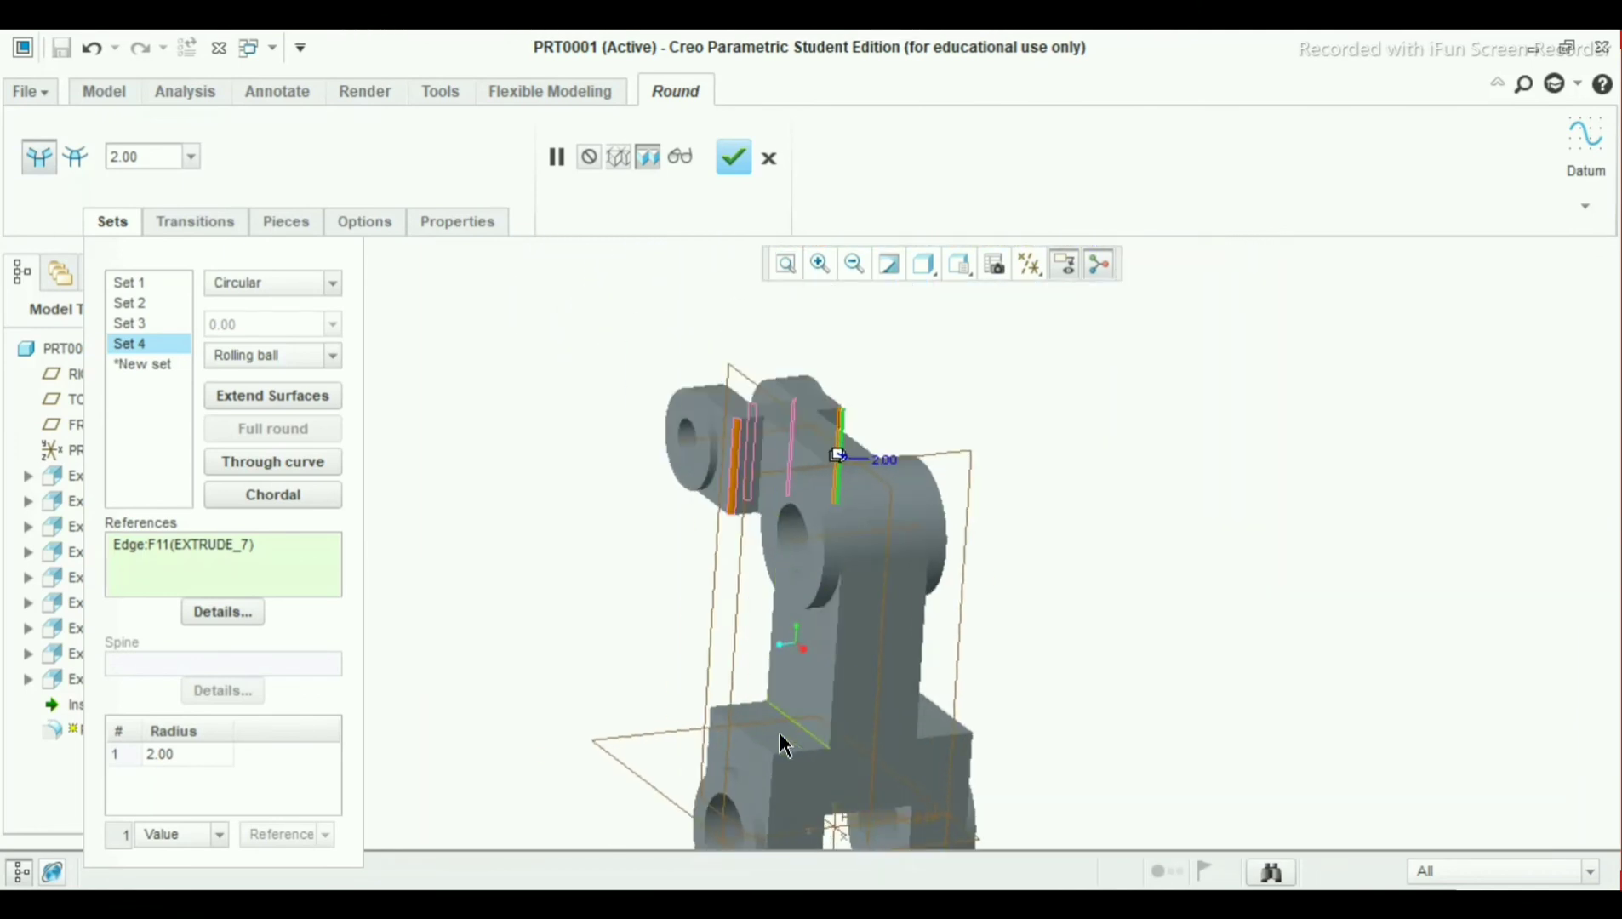
pyautogui.scroll(-2, 760, 749)
pyautogui.scroll(4, 773, 789)
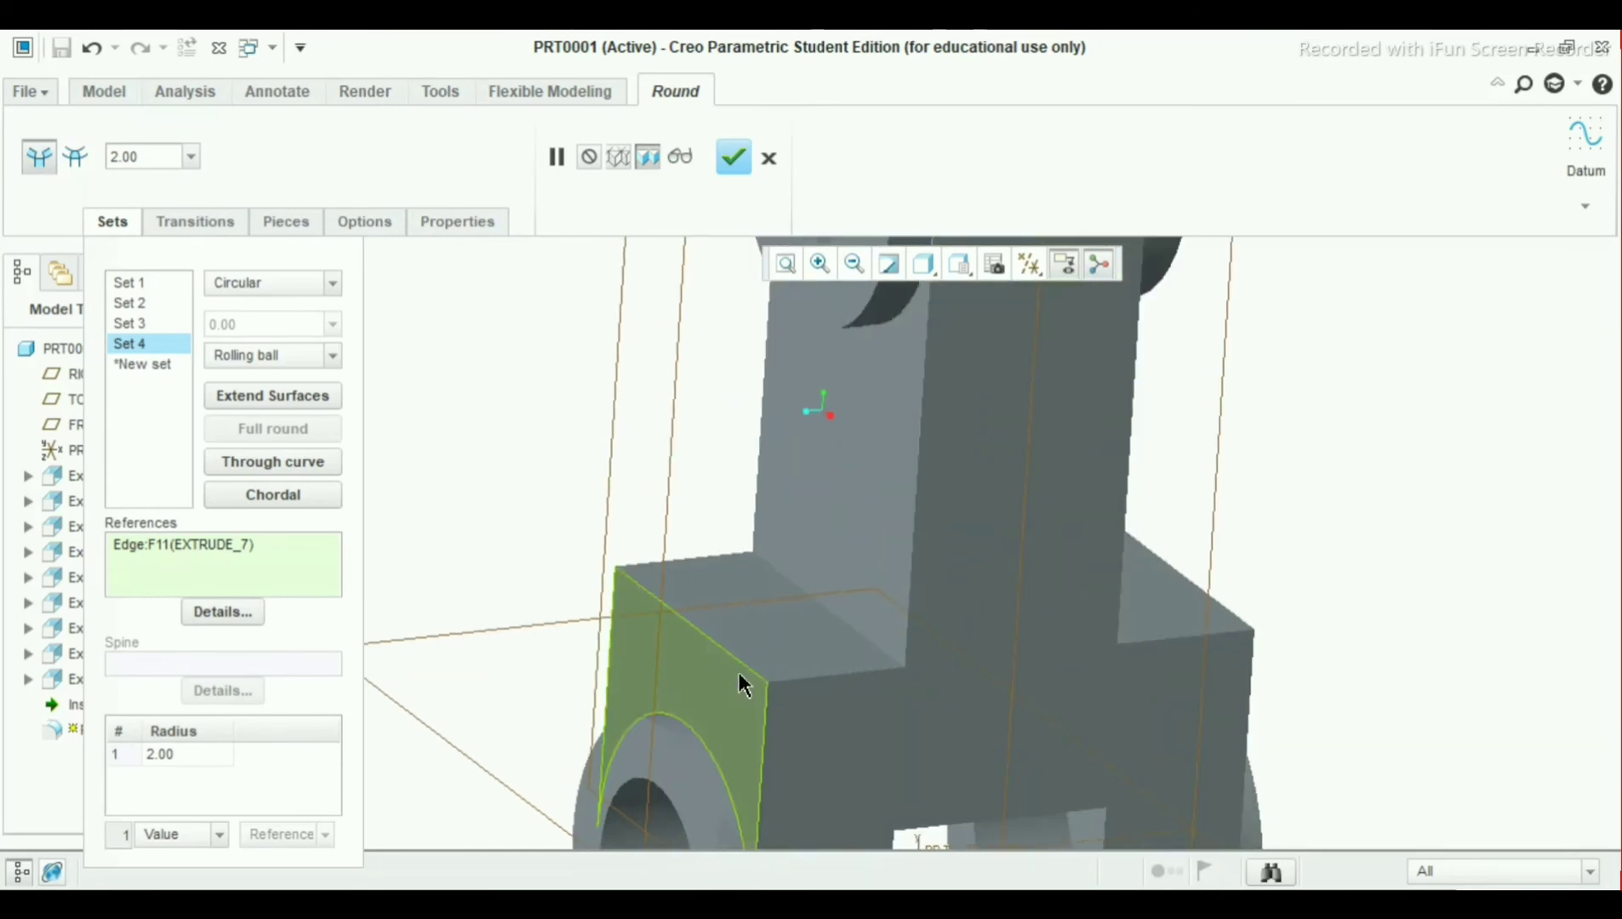
pyautogui.click(742, 665)
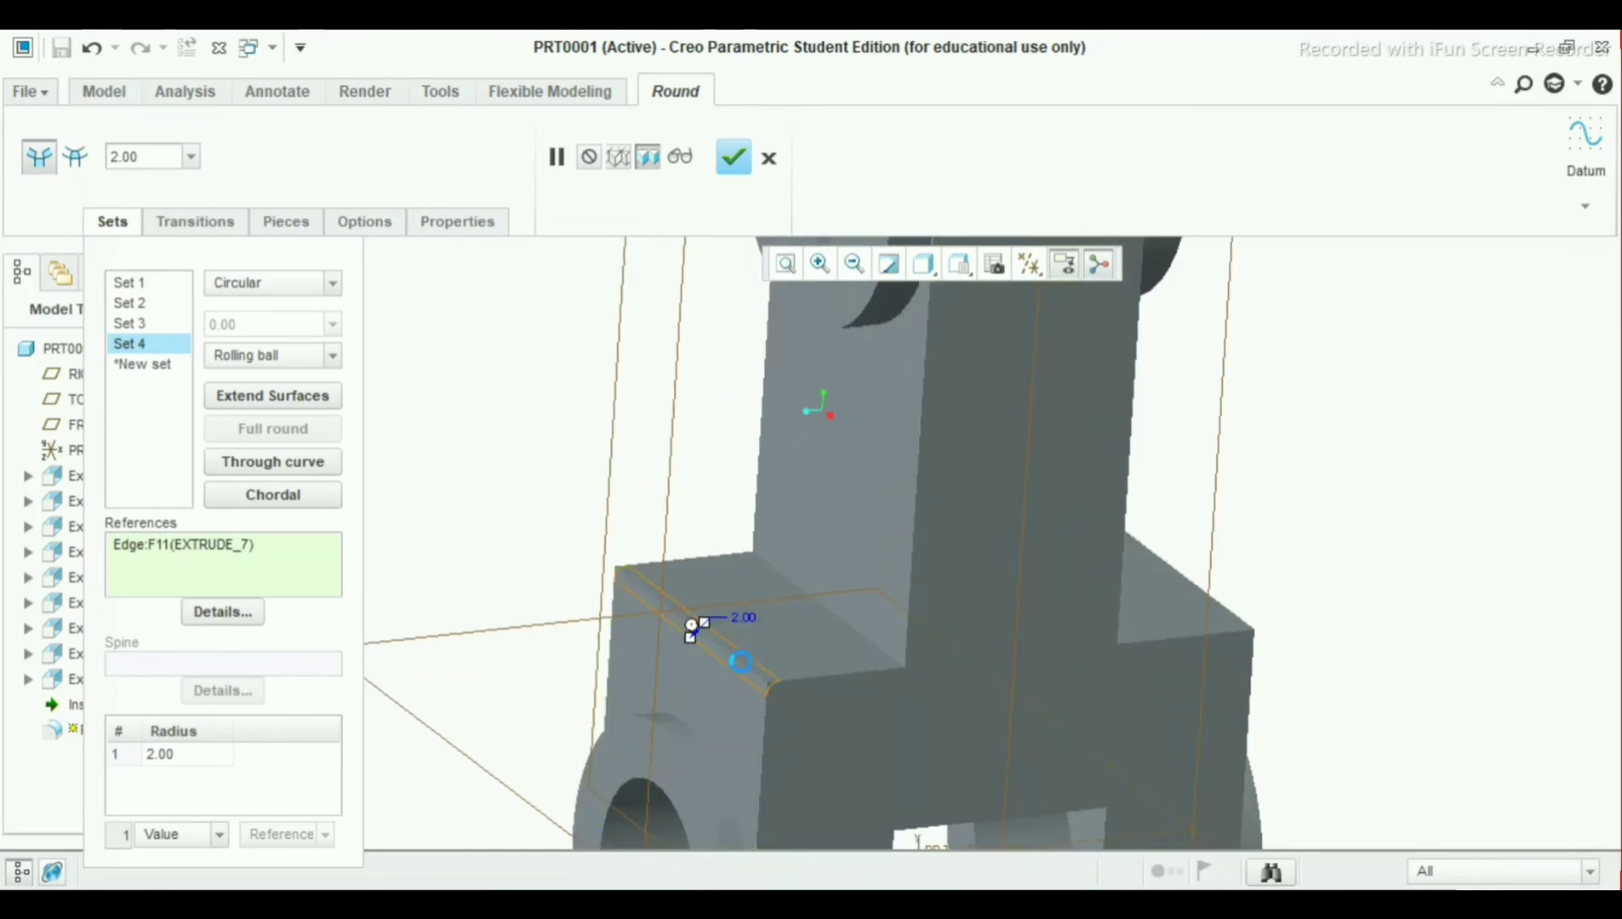
pyautogui.click(850, 629)
# Add radius 2 round sets on the opposite base shoulder, at its junction with the upright arm and its outer edge
pyautogui.moveTo(949, 724); pyautogui.dragTo(838, 583, button='middle')
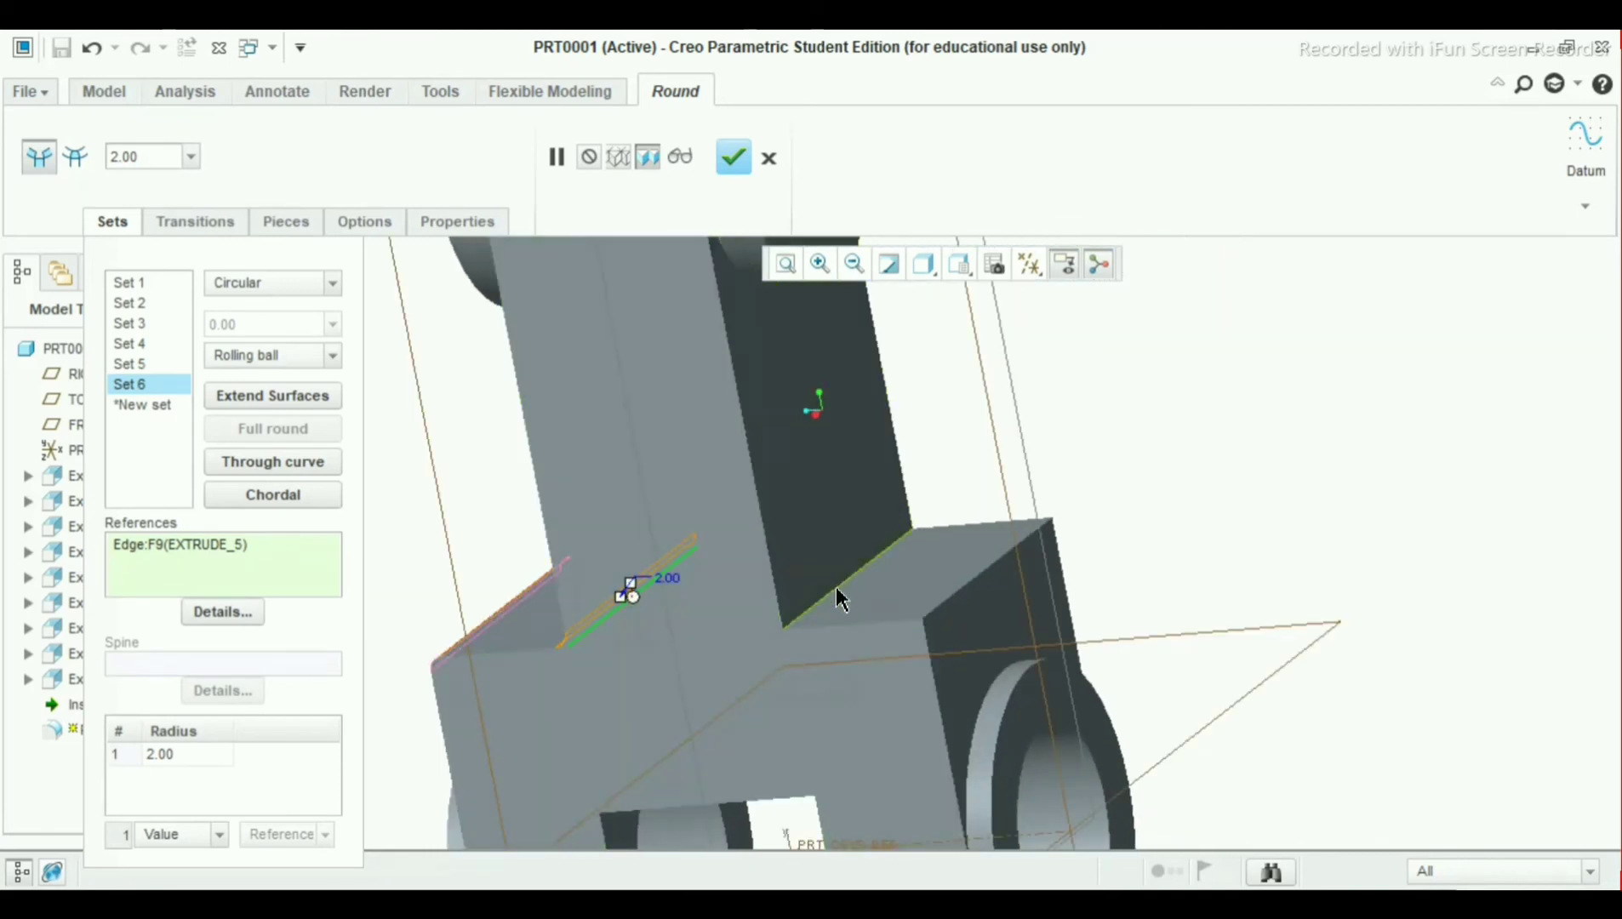
pyautogui.click(838, 598)
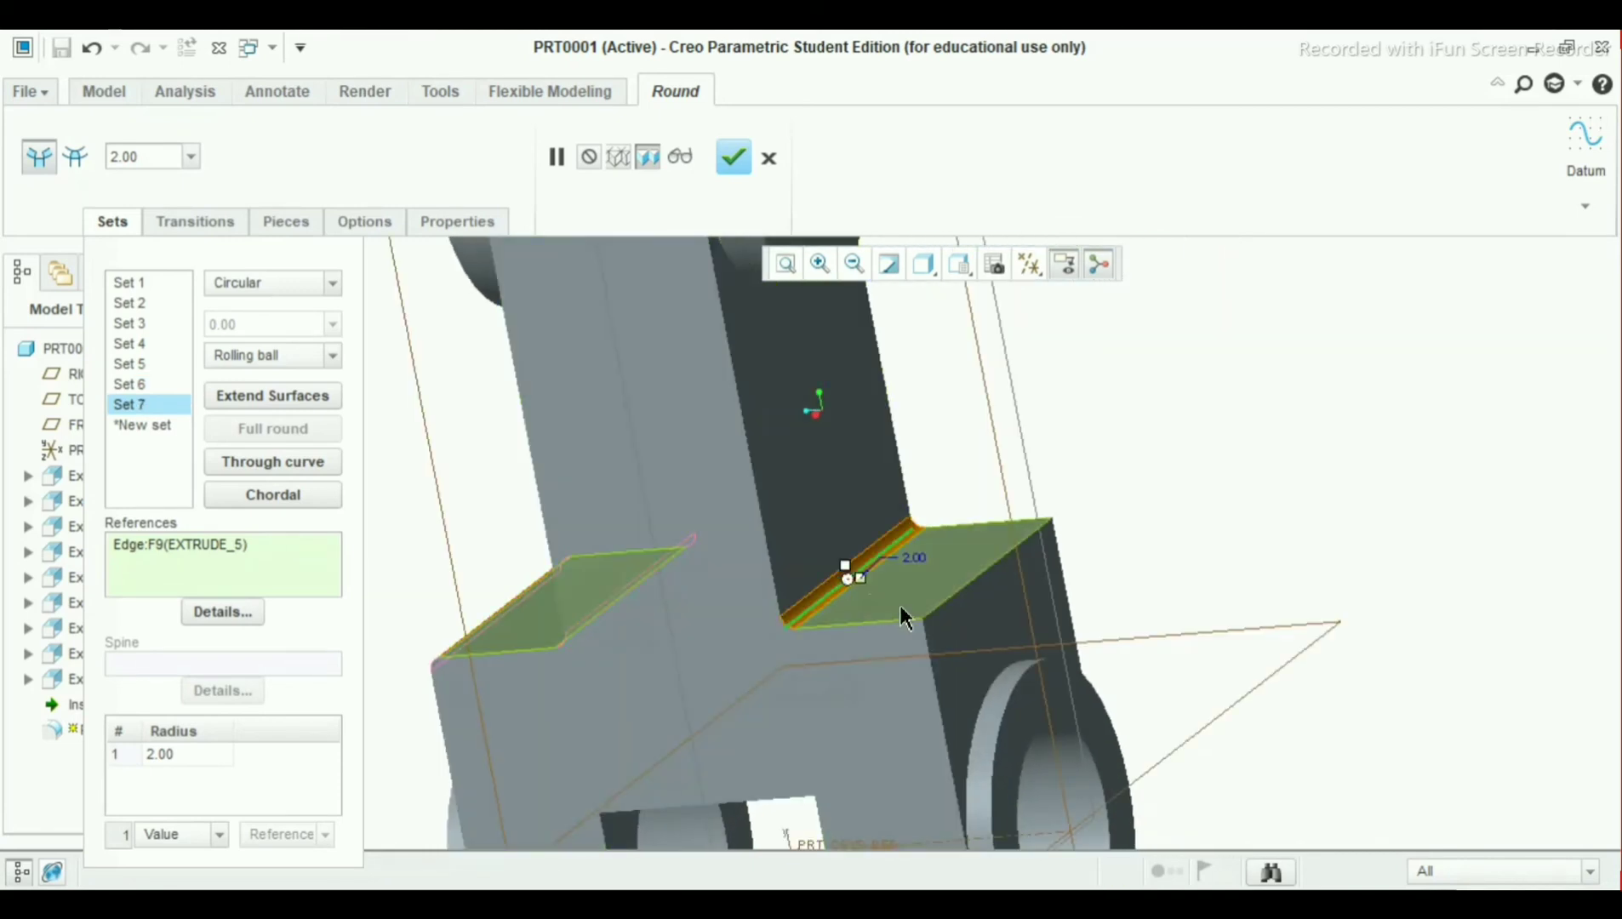
pyautogui.click(945, 606)
# Add radius 2 round sets on the four inner corner edges of the slot between the two base cylinders
pyautogui.moveTo(908, 720); pyautogui.dragTo(668, 666, button='middle')
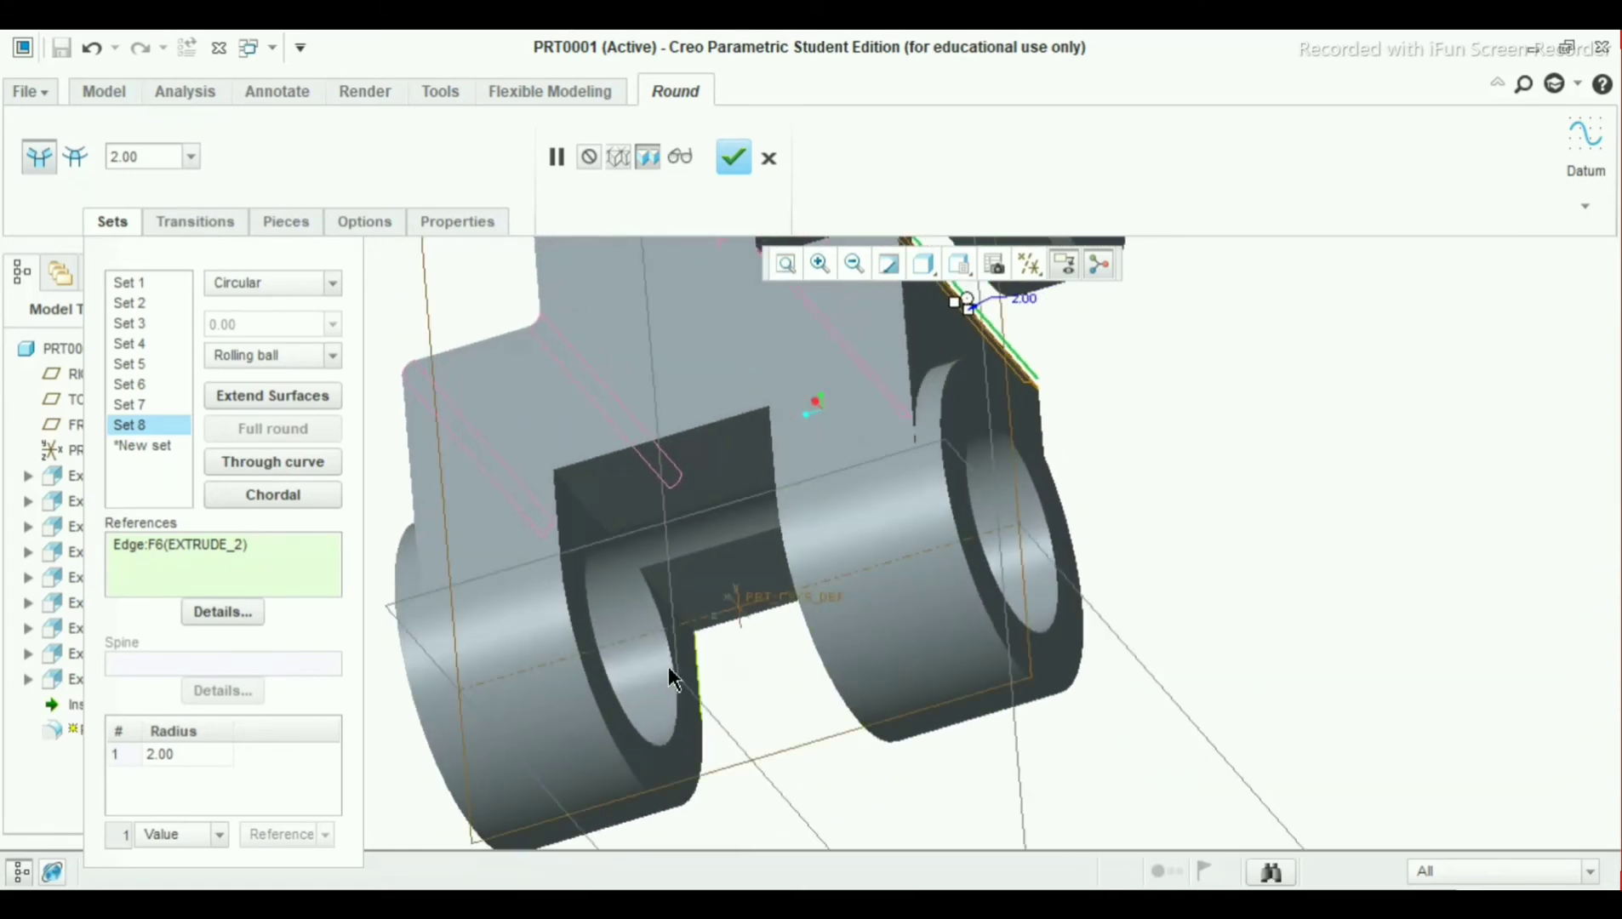
pyautogui.click(587, 517)
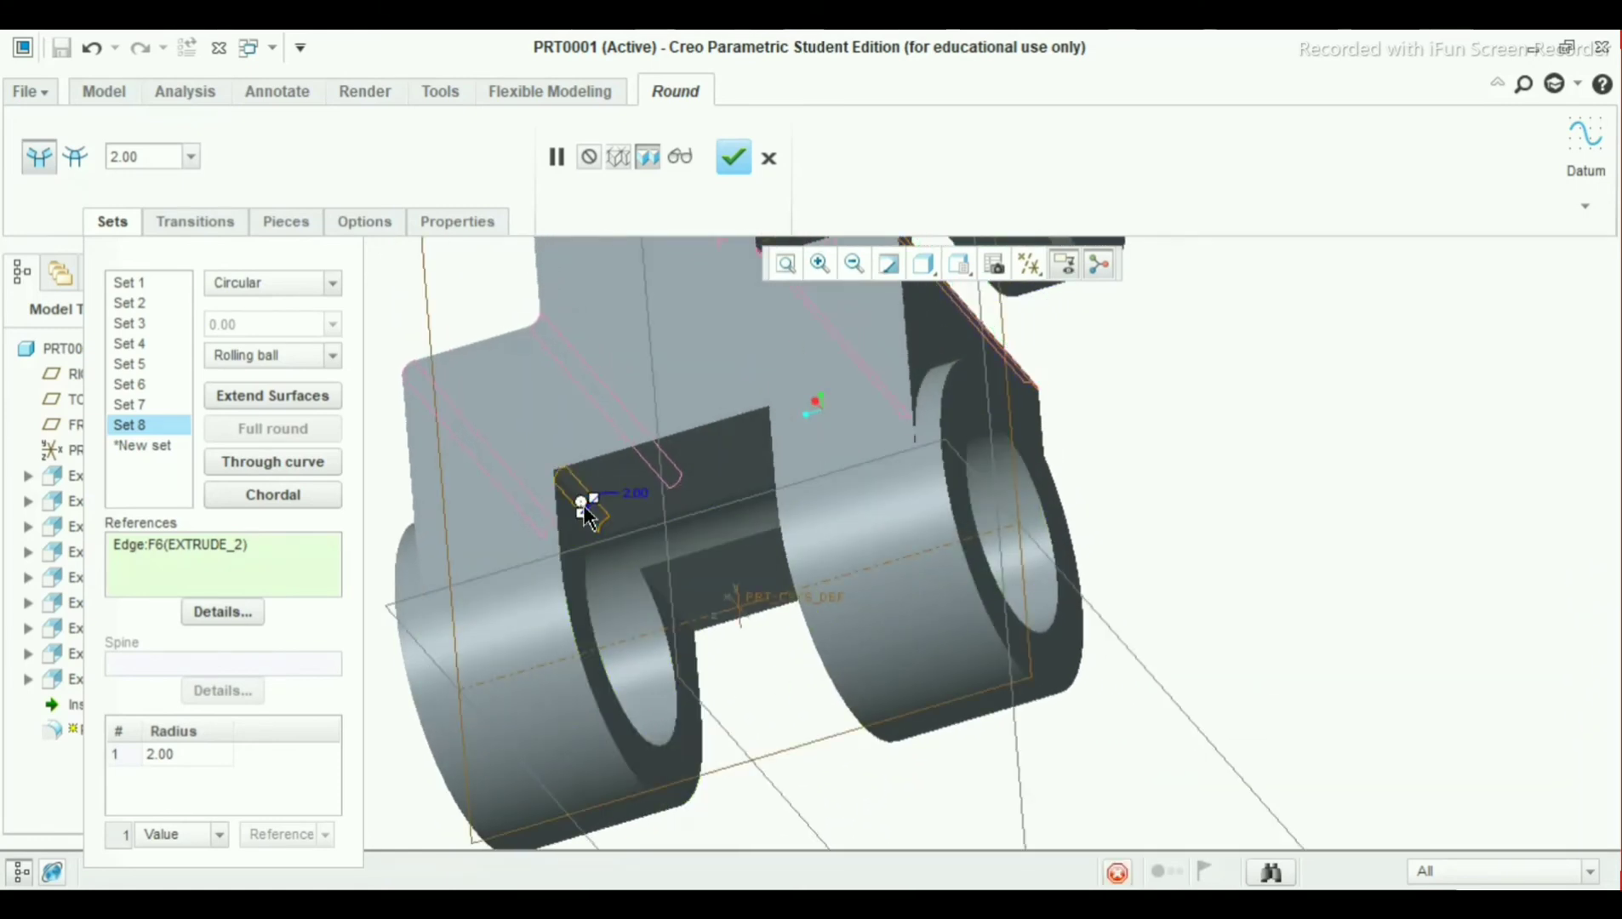
pyautogui.click(674, 611)
pyautogui.moveTo(725, 622); pyautogui.dragTo(1039, 545, button='middle')
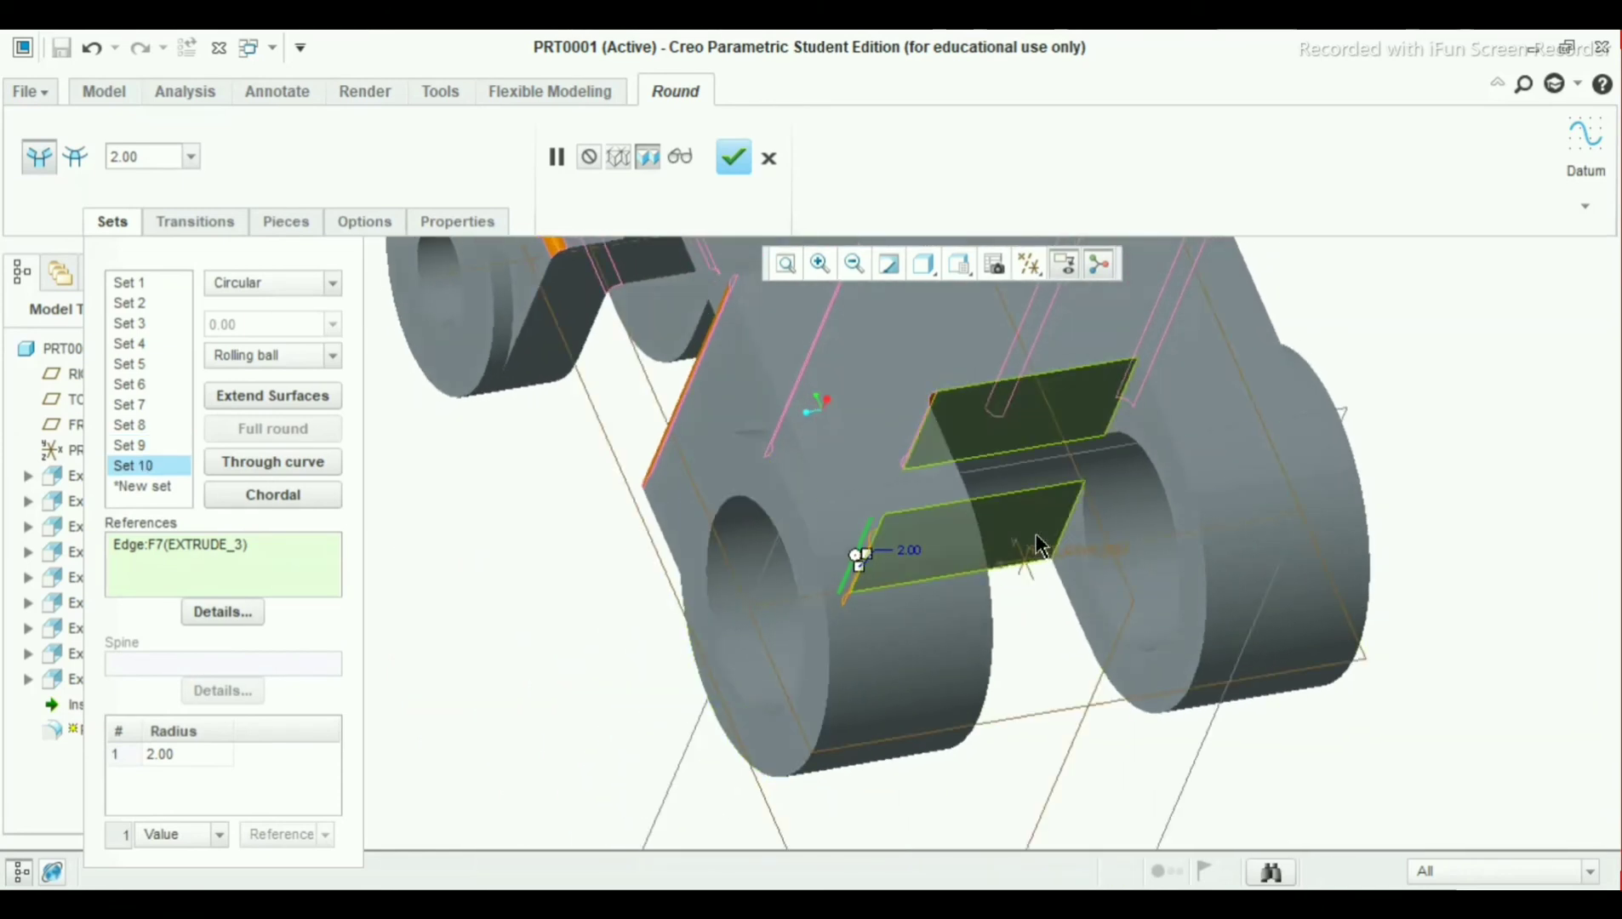
pyautogui.click(1118, 416)
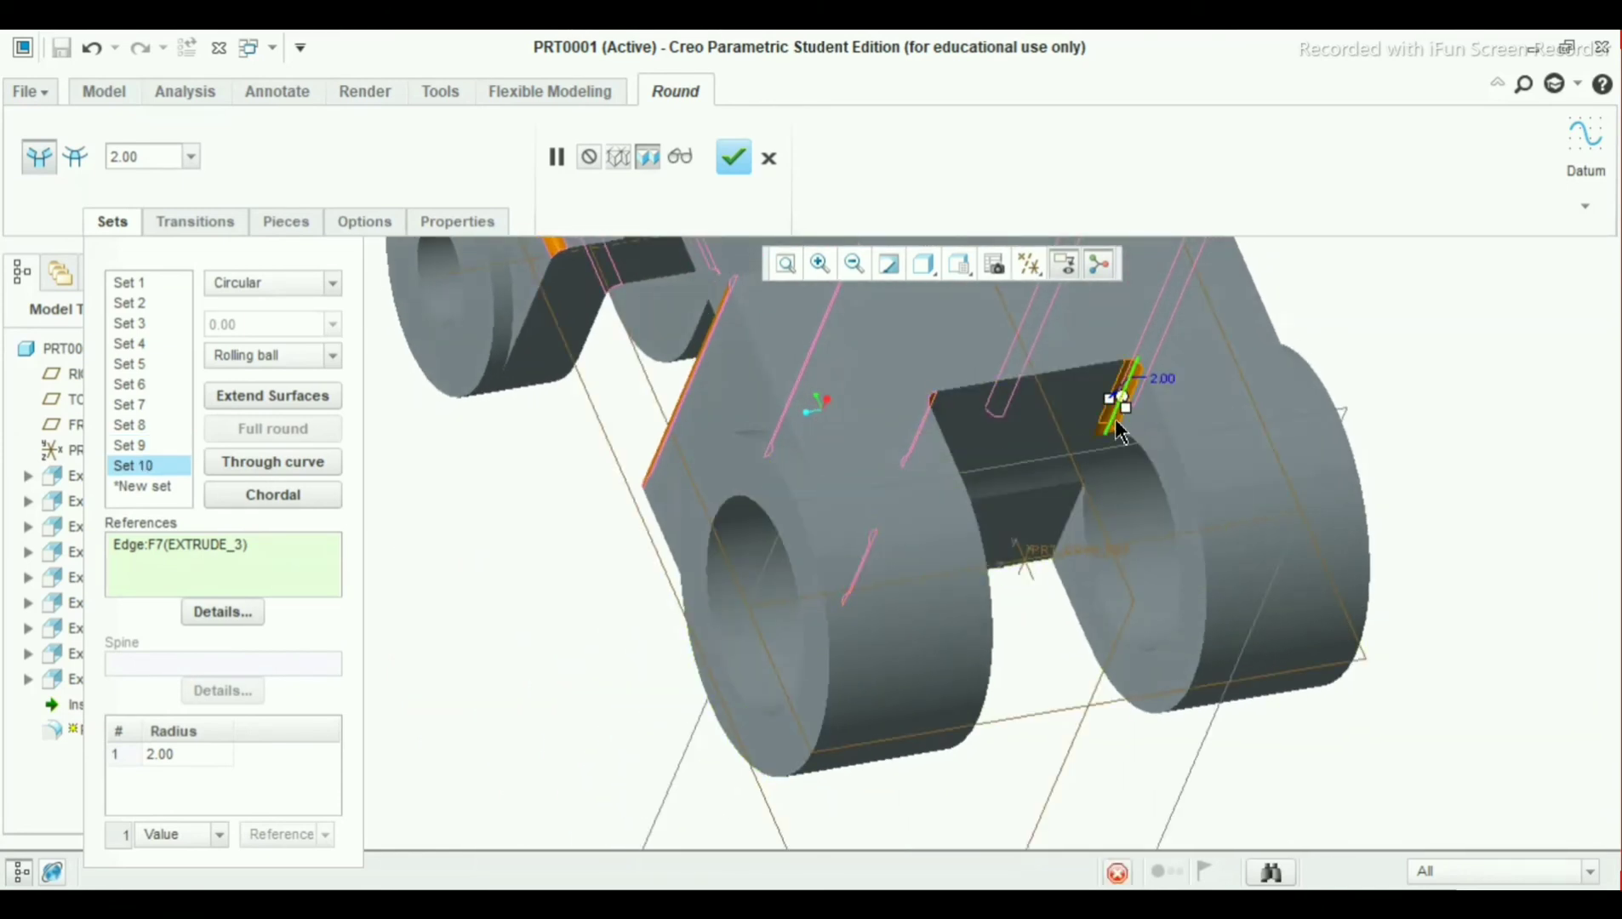
pyautogui.click(1069, 512)
# Review the list of round sets and complete the Round feature
pyautogui.moveTo(1064, 523); pyautogui.dragTo(1160, 537, button='middle')
pyautogui.scroll(1, 1159, 537)
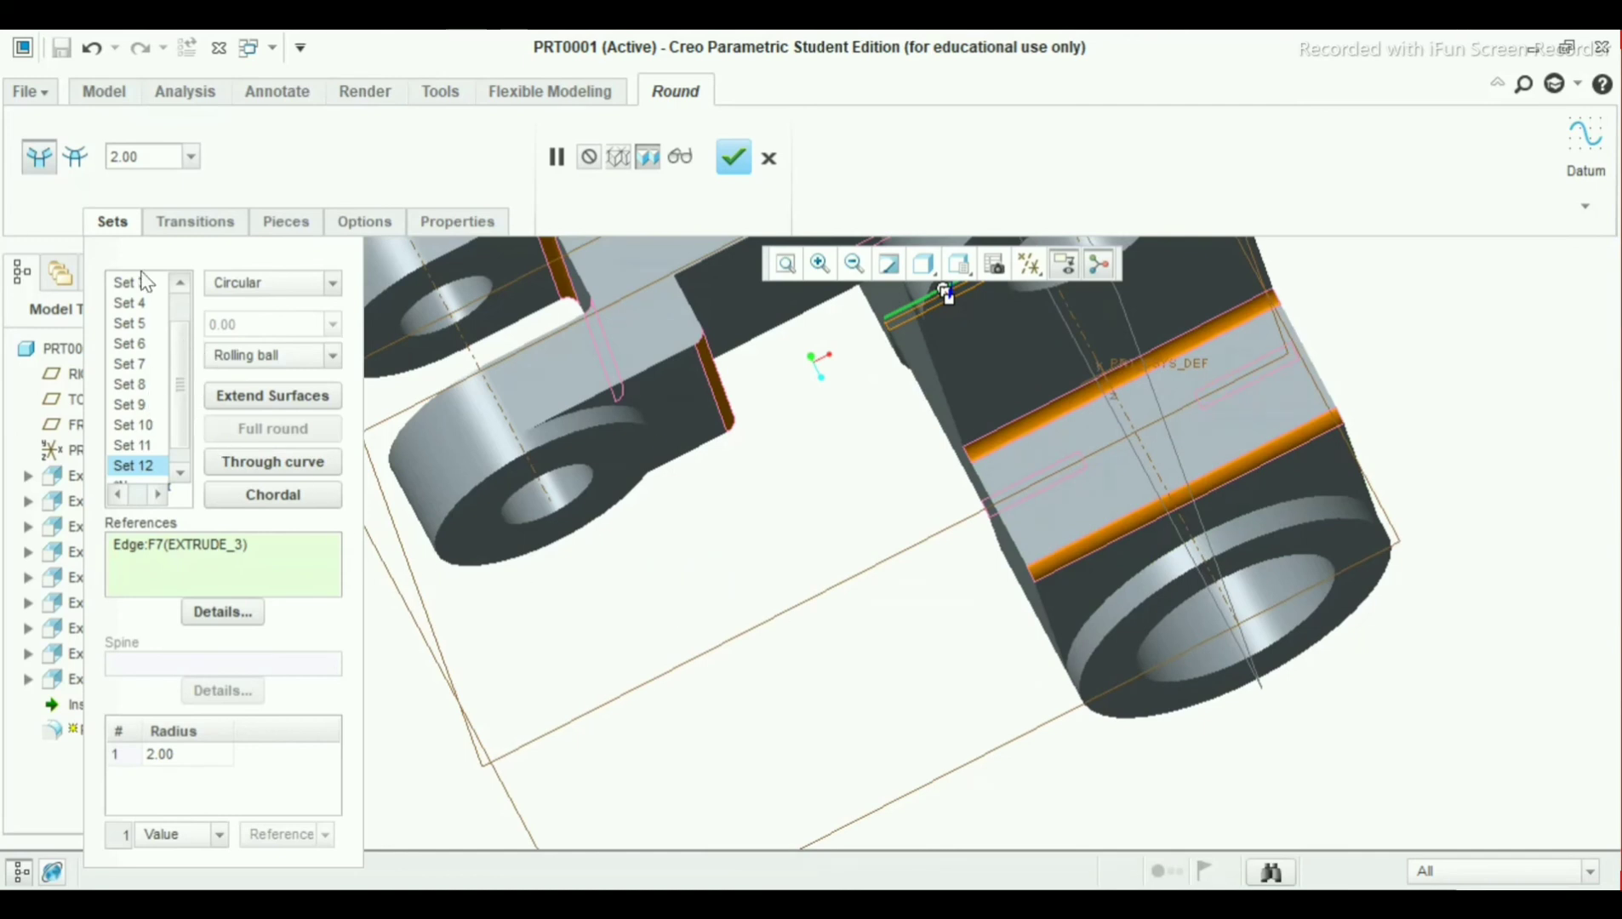
pyautogui.scroll(-1, 180, 413)
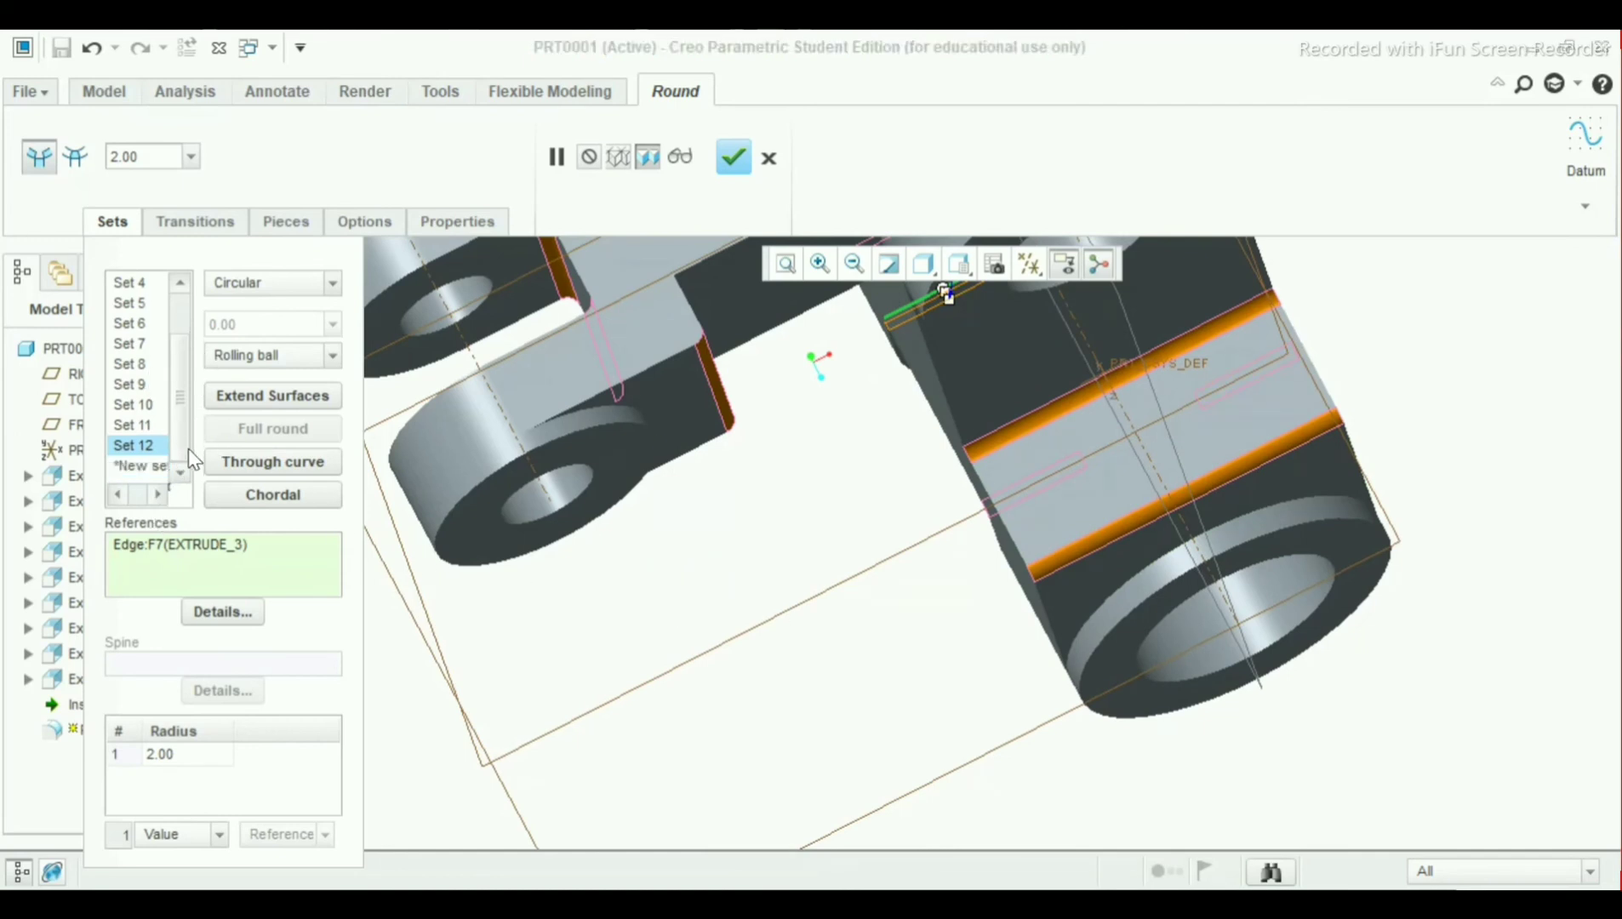
pyautogui.click(737, 167)
pyautogui.moveTo(818, 543)
pyautogui.mouseDown(button='middle')
pyautogui.moveTo(772, 502)
pyautogui.moveTo(880, 651)
pyautogui.moveTo(782, 481)
pyautogui.moveTo(858, 564)
pyautogui.moveTo(792, 533)
pyautogui.mouseUp(button='middle')
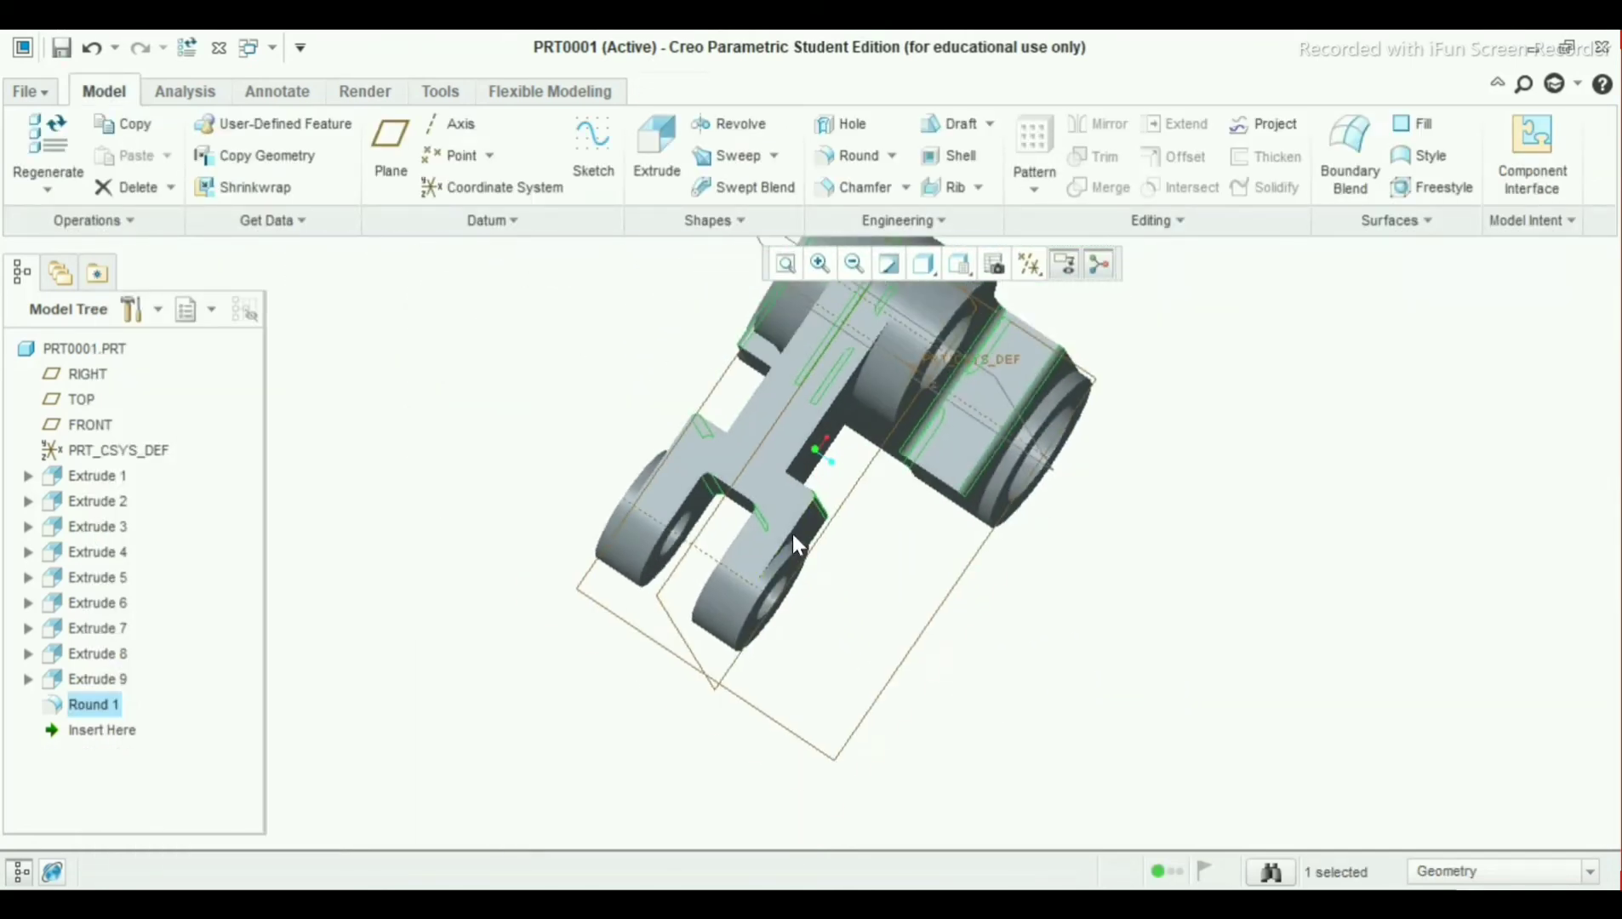
pyautogui.scroll(-3, 790, 450)
pyautogui.scroll(5, 790, 287)
pyautogui.moveTo(1055, 626); pyautogui.dragTo(895, 487, button='middle')
pyautogui.scroll(-5, 1056, 617)
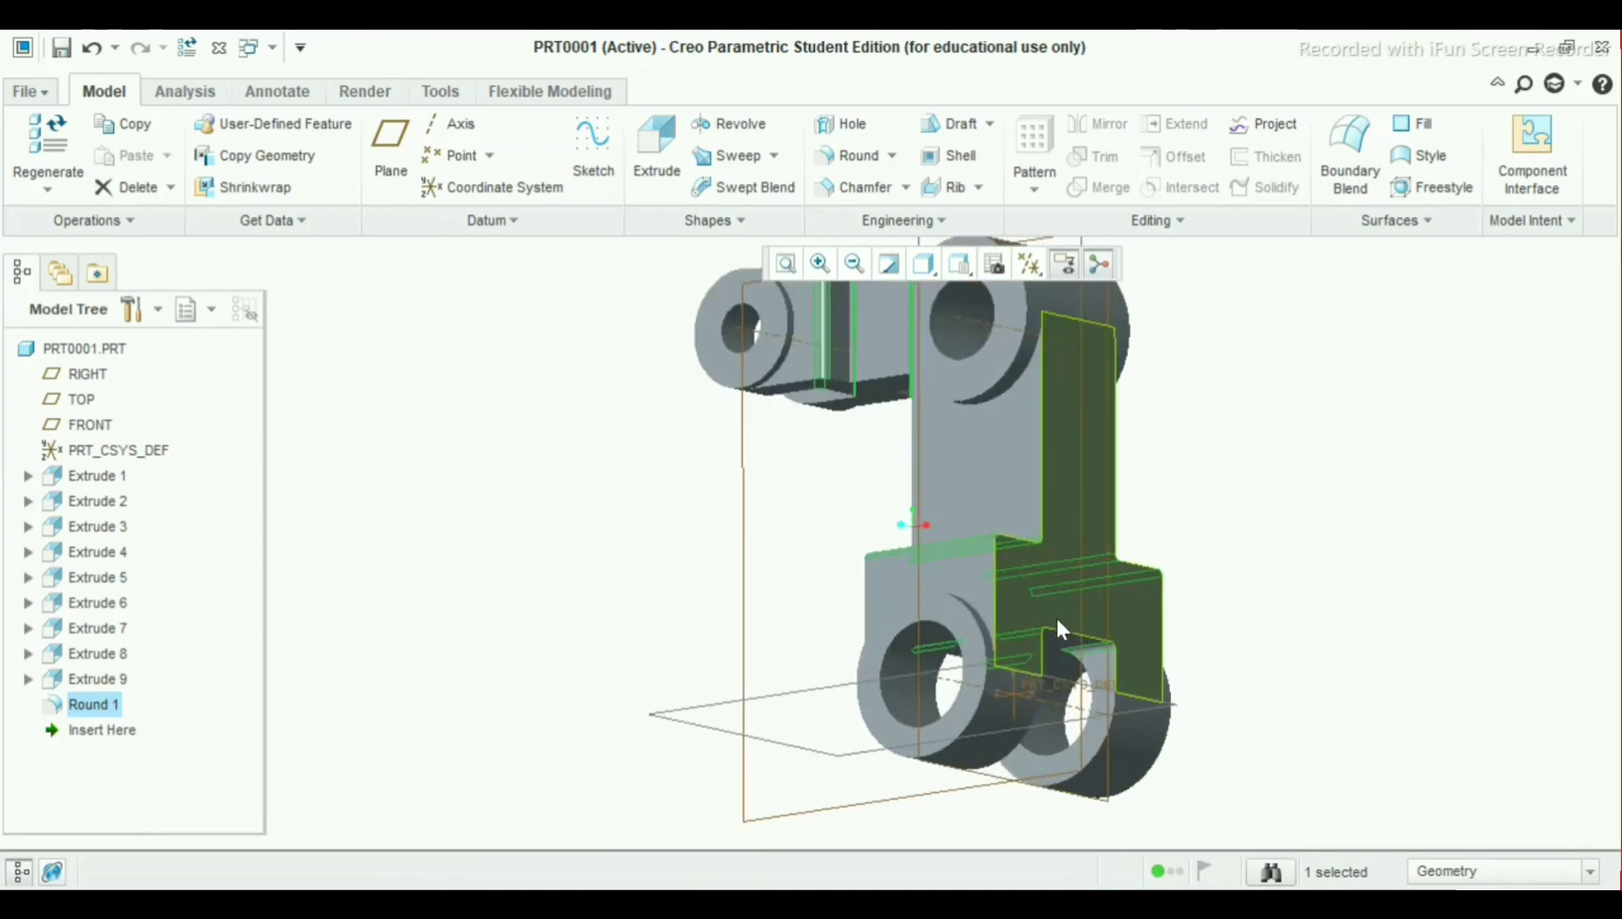
# Display the dimensions of Extrude 1's section on the model and check the editing options of the inner circle's diameter
pyautogui.click(105, 477)
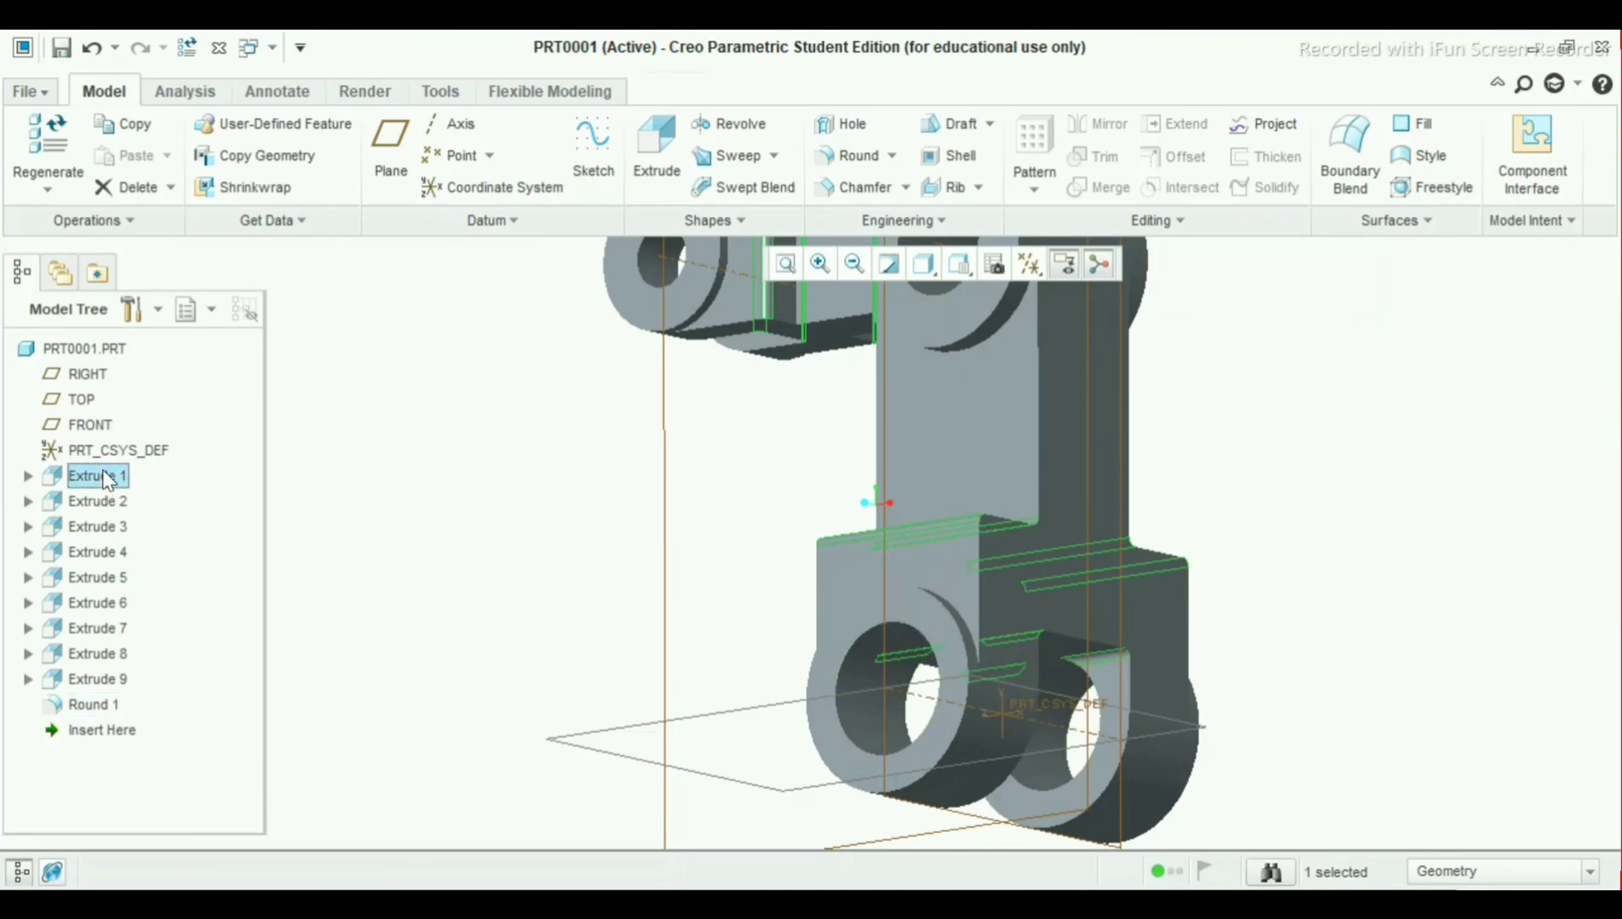
pyautogui.click(25, 474)
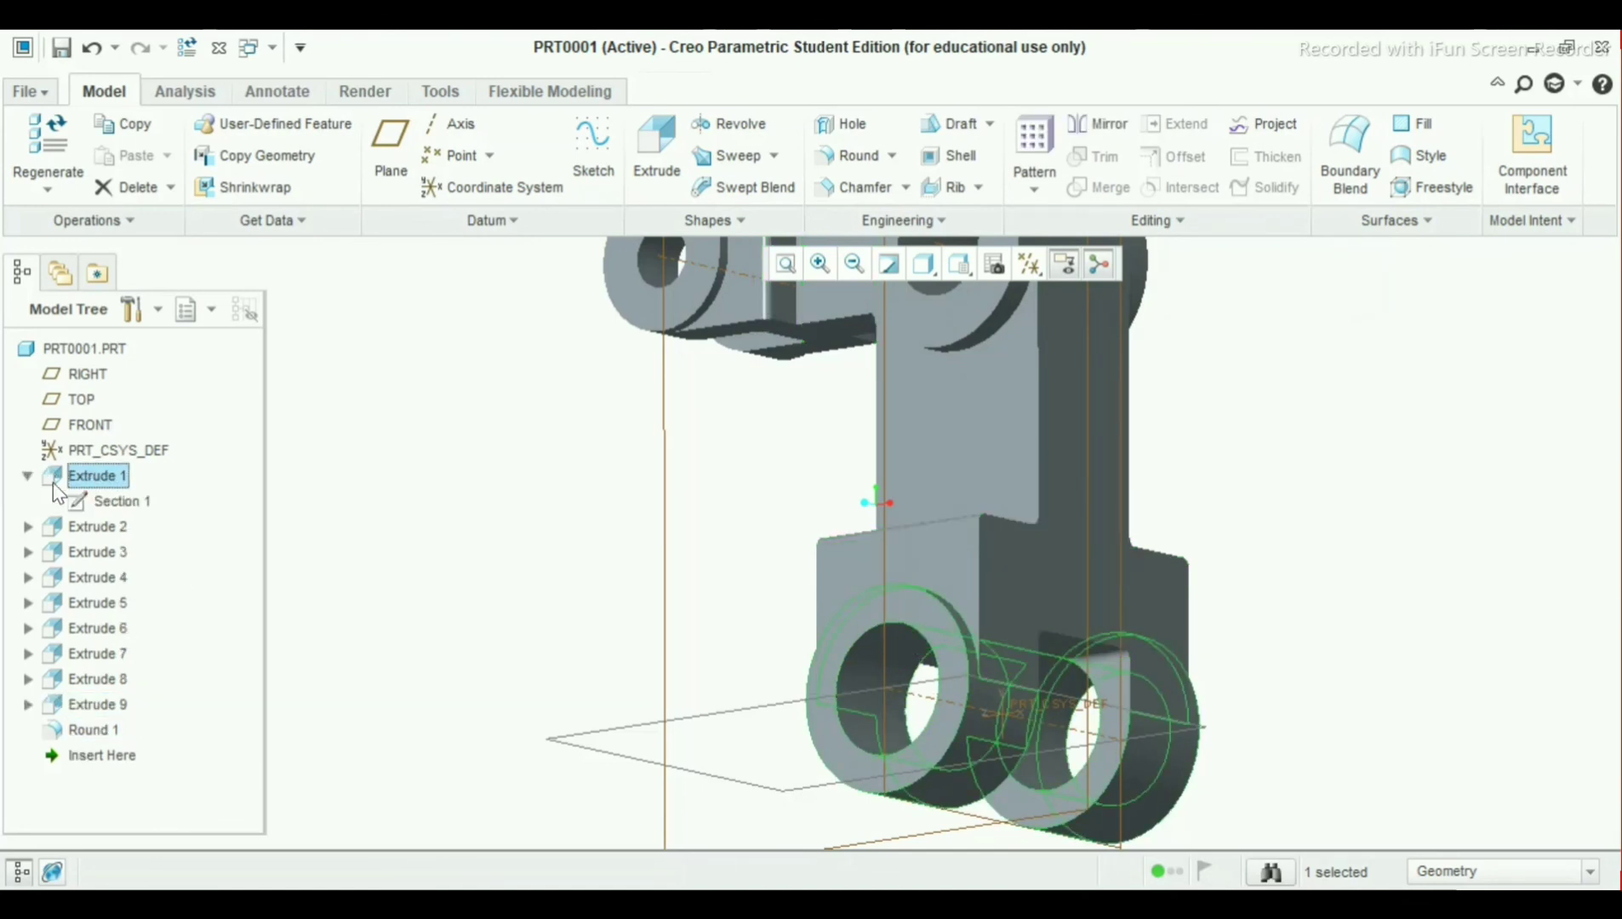
pyautogui.click(113, 500)
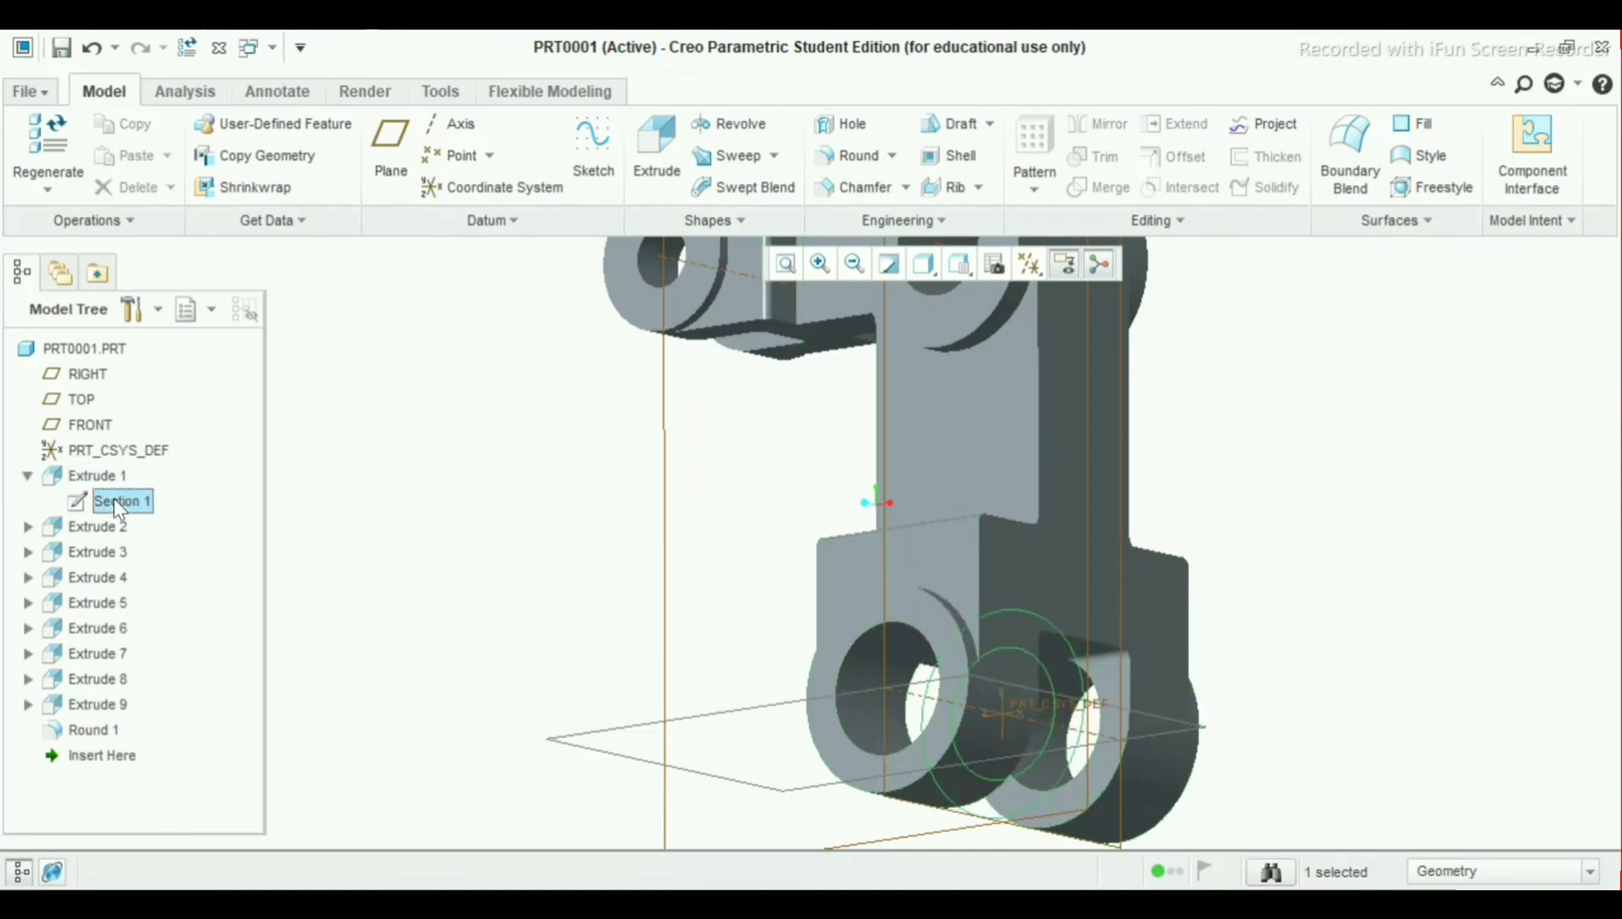
pyautogui.click(164, 537)
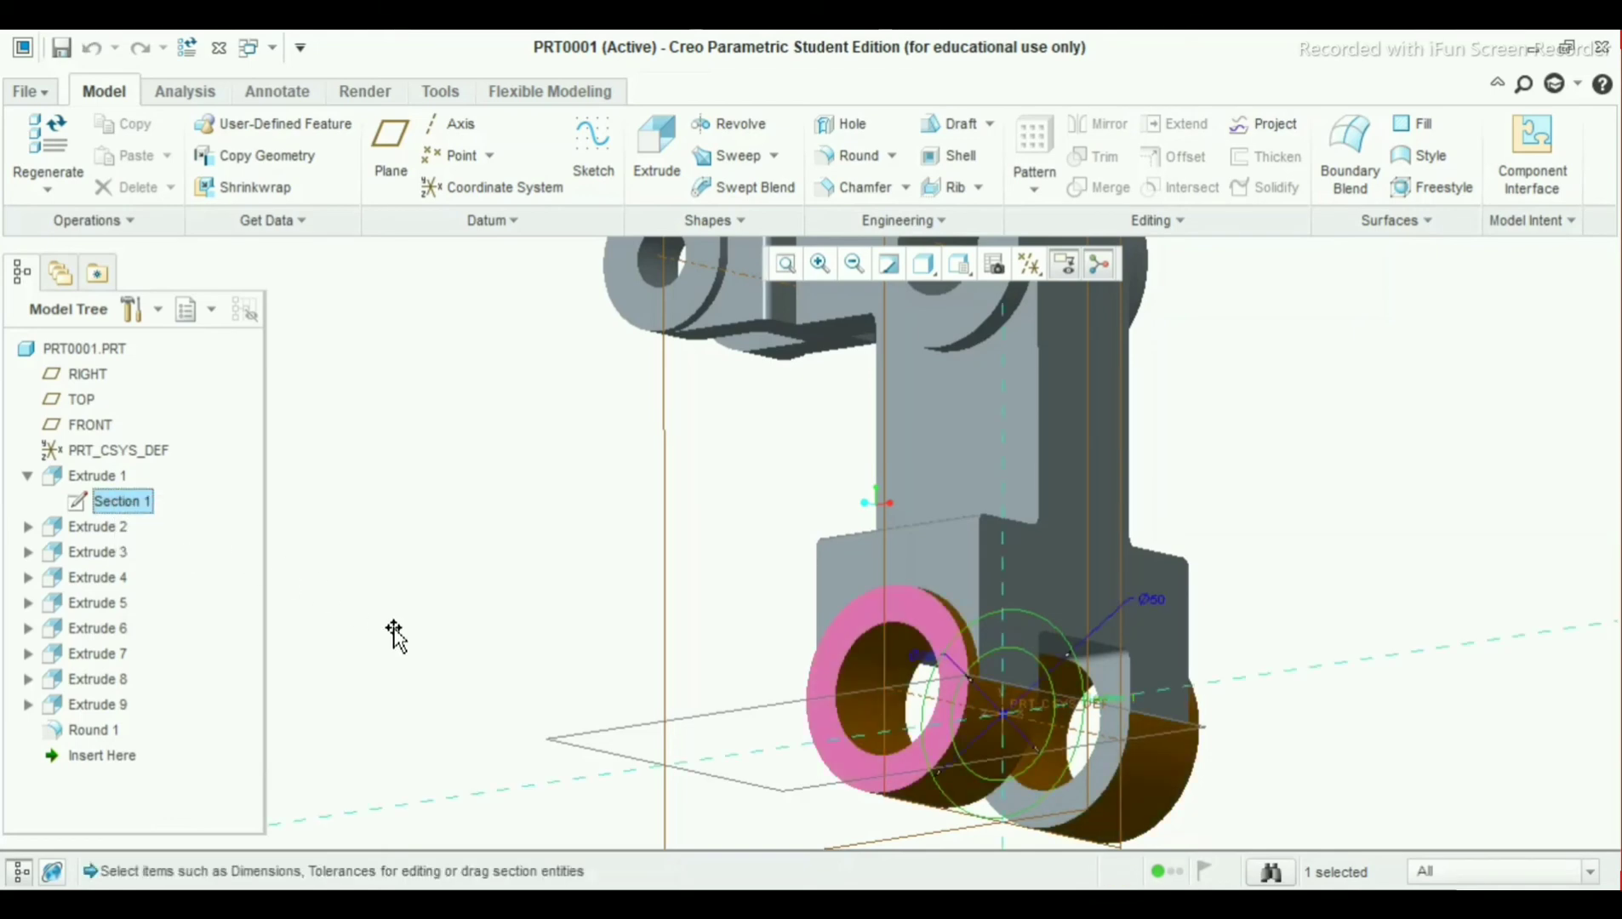
pyautogui.moveTo(1187, 677)
pyautogui.mouseDown(button='middle')
pyautogui.moveTo(1241, 689)
pyautogui.moveTo(1075, 644)
pyautogui.moveTo(1063, 629)
pyautogui.moveTo(1096, 607)
pyautogui.moveTo(1100, 651)
pyautogui.moveTo(1065, 662)
pyautogui.moveTo(963, 604)
pyautogui.moveTo(908, 519)
pyautogui.moveTo(1046, 604)
pyautogui.moveTo(999, 561)
pyautogui.moveTo(1058, 602)
pyautogui.moveTo(1184, 594)
pyautogui.moveTo(817, 640)
pyautogui.mouseUp(button='middle')
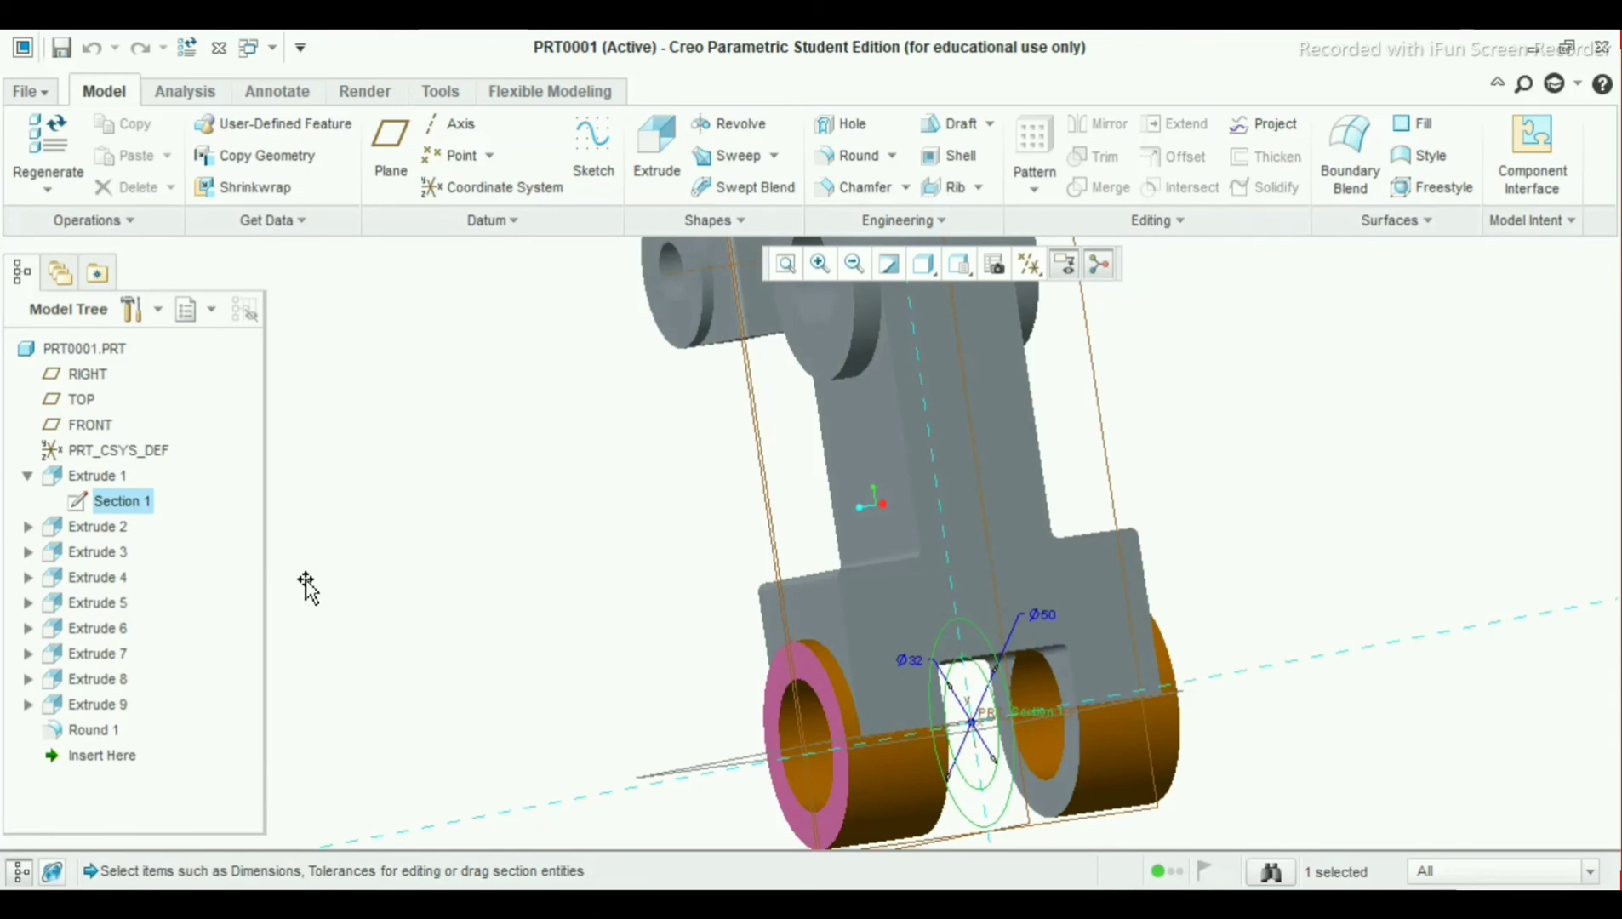
pyautogui.click(913, 664)
pyautogui.rightClick(914, 668)
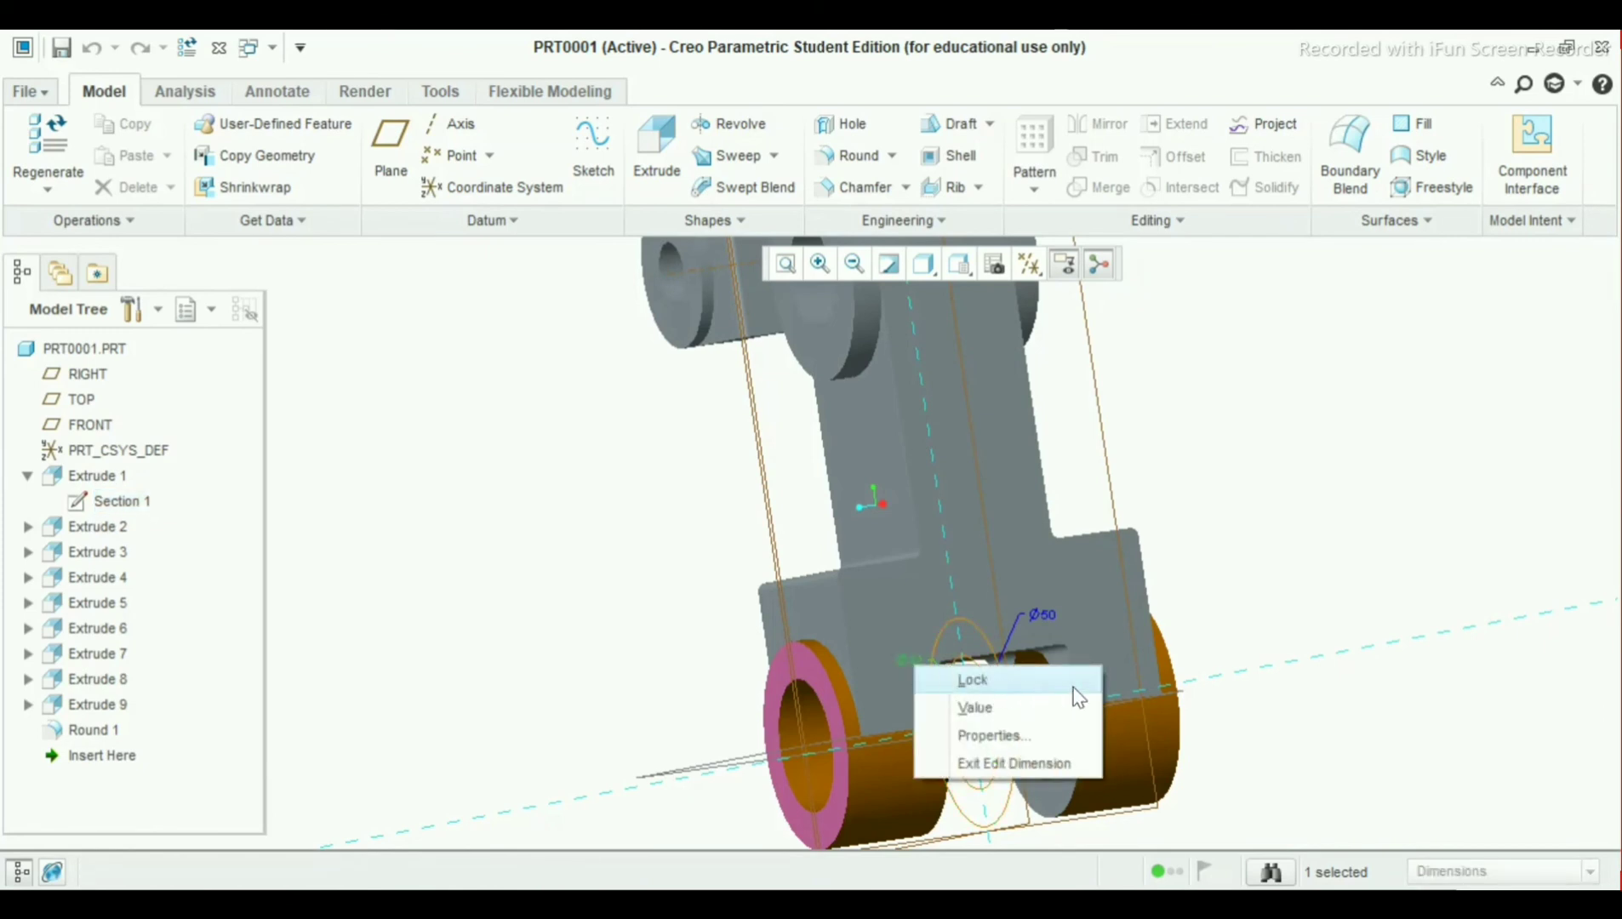
pyautogui.click(1262, 572)
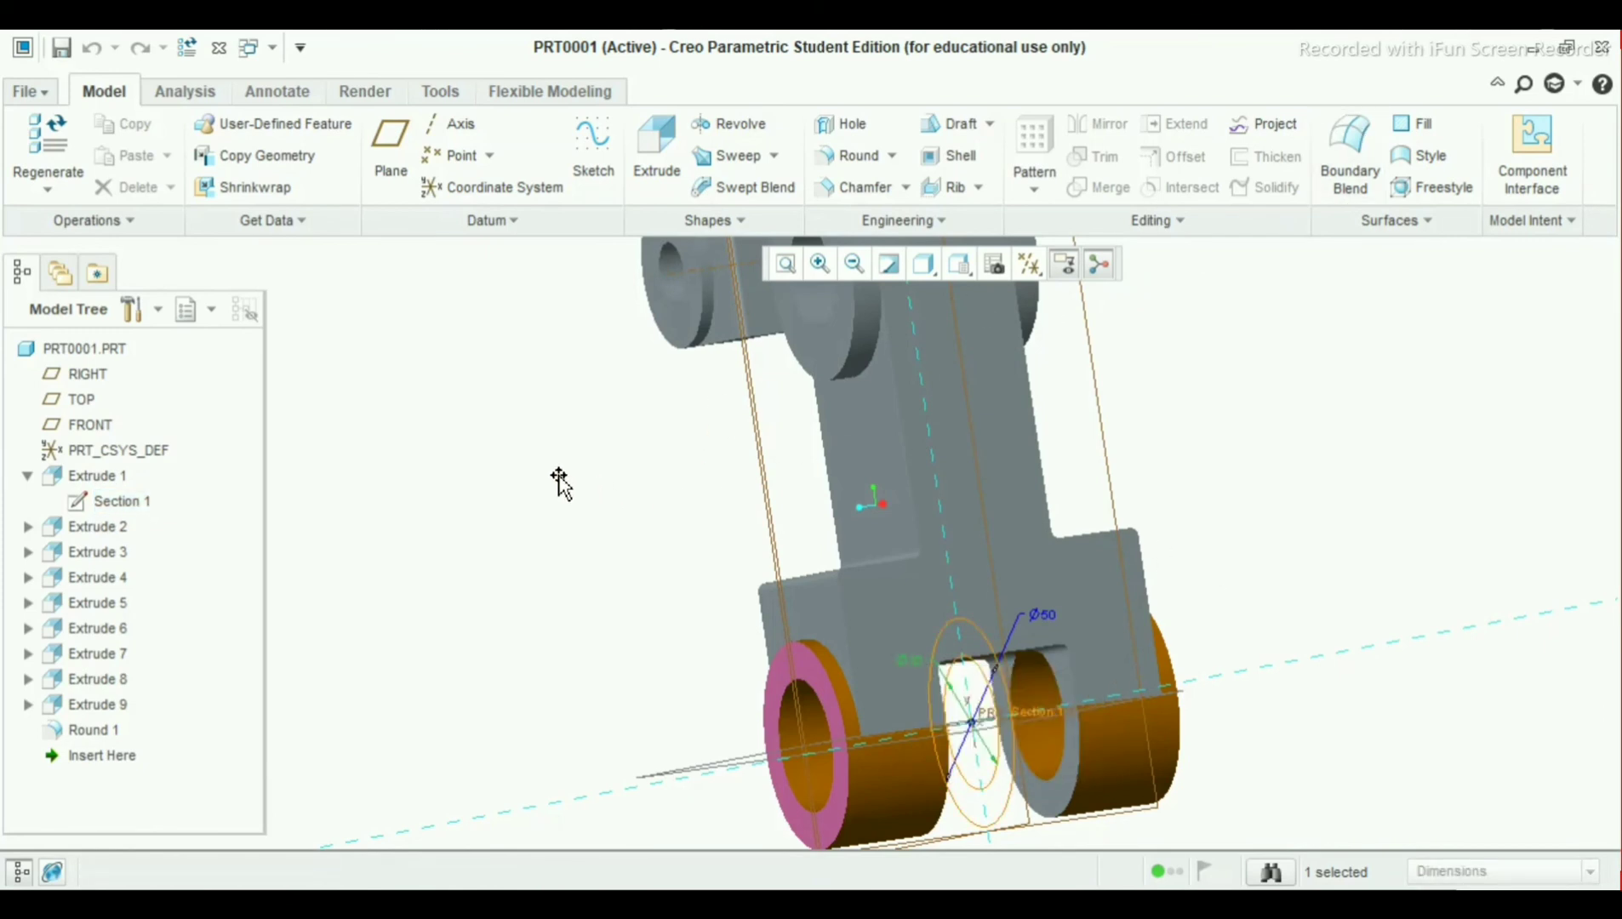
pyautogui.click(500, 487)
pyautogui.click(499, 487)
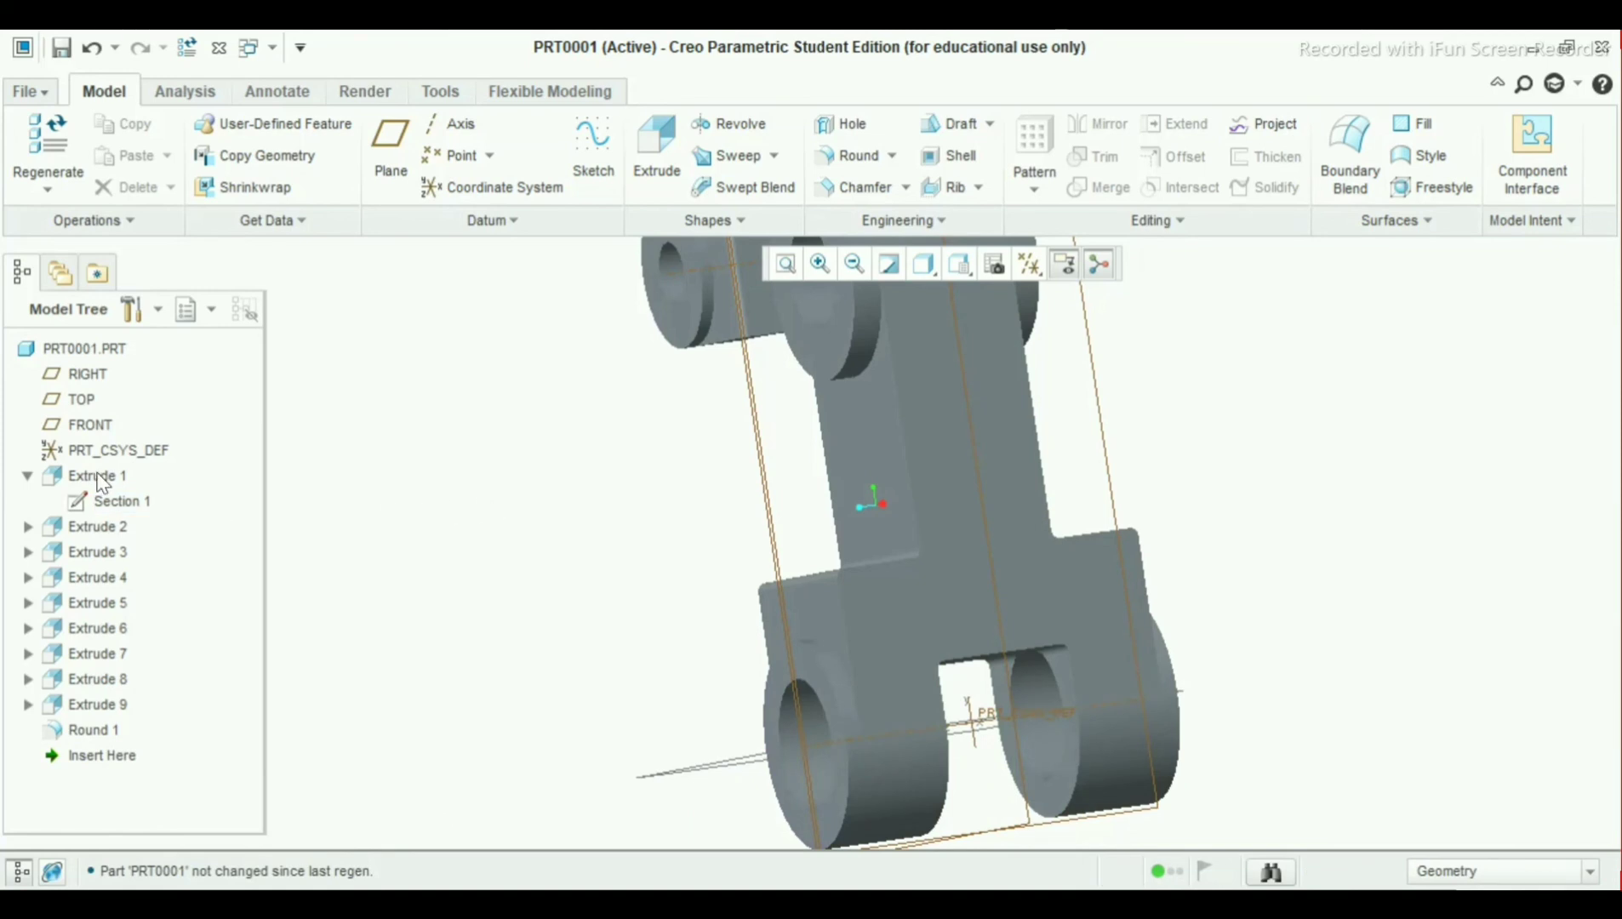
# Open Extrude 1's section in the sketcher and convert the inner circle's diameter dimension to a radius
pyautogui.click(123, 502)
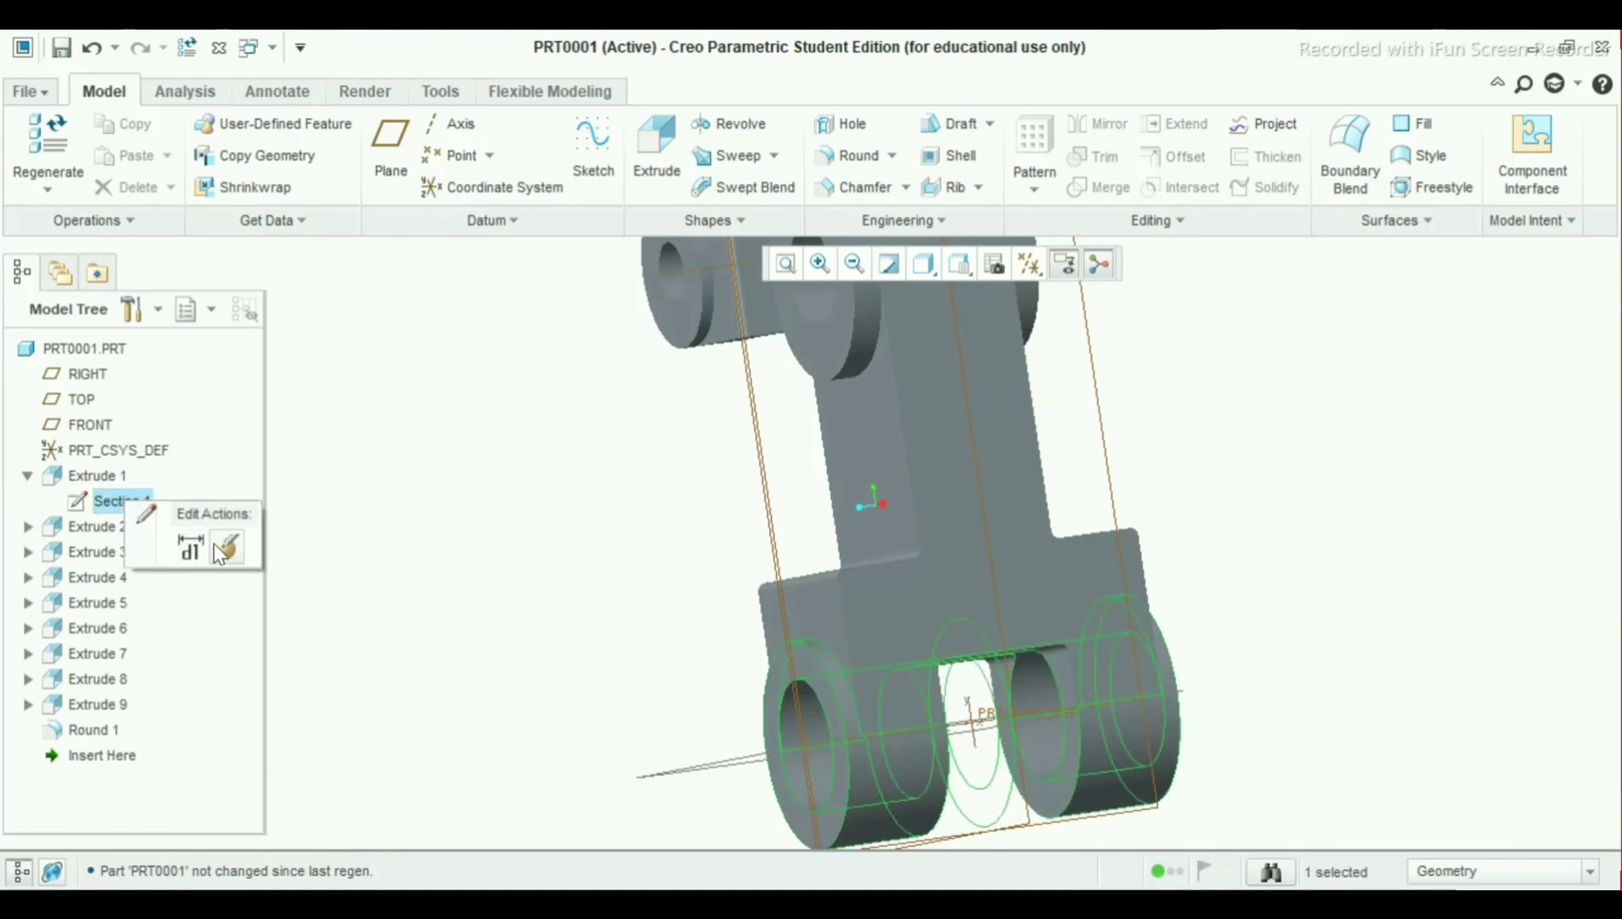
pyautogui.click(217, 544)
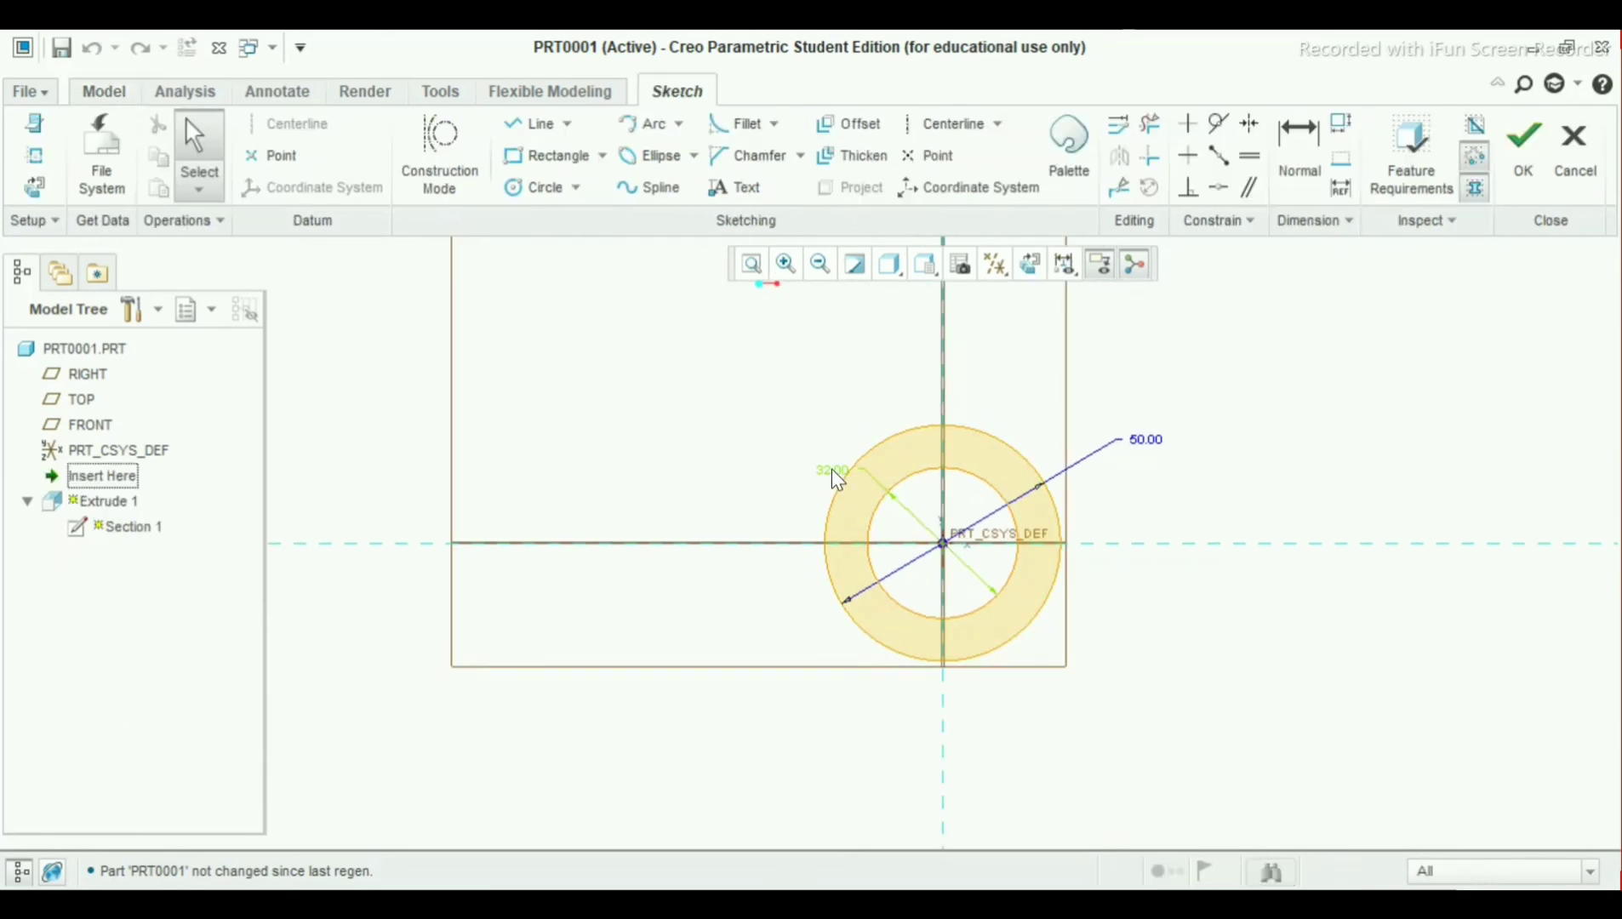
pyautogui.rightClick(833, 474)
pyautogui.click(843, 462)
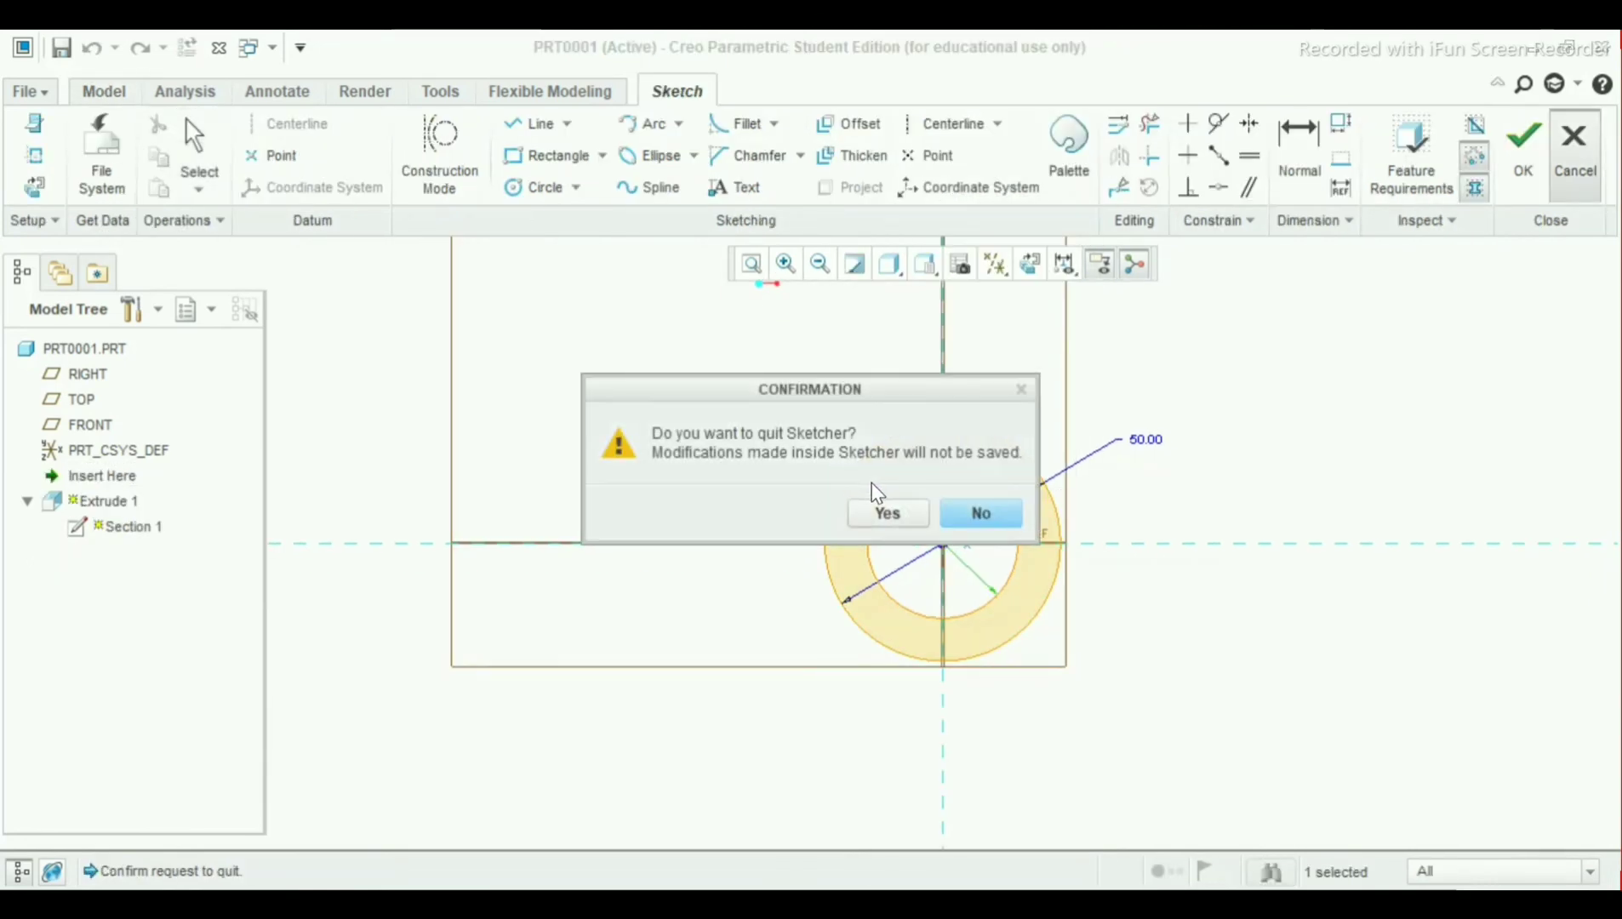
pyautogui.click(978, 512)
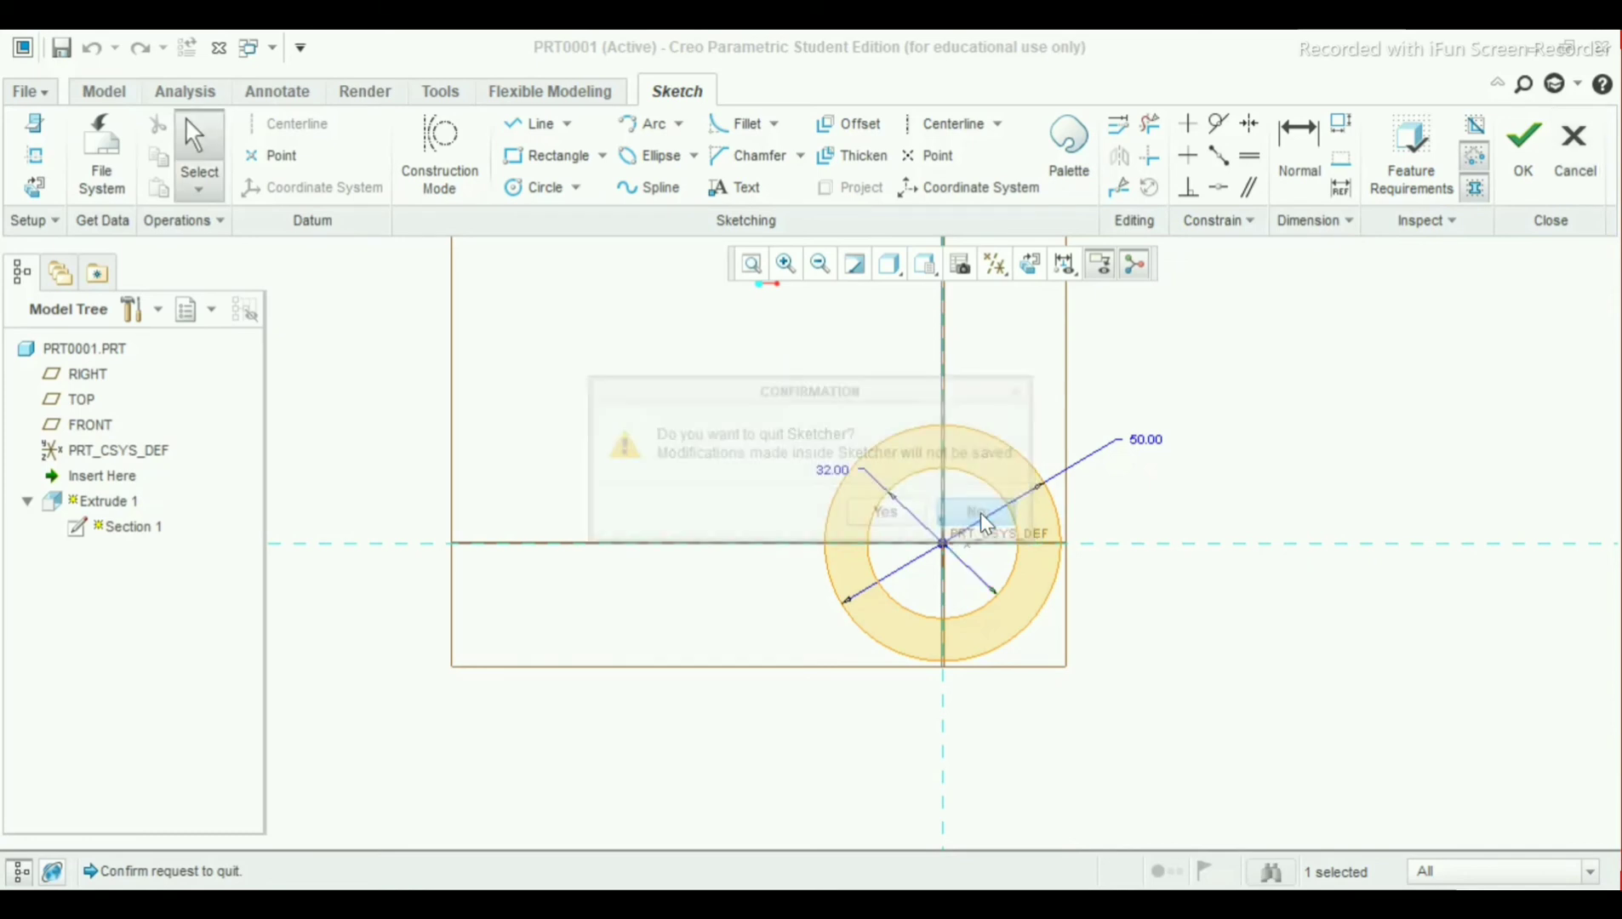
pyautogui.rightClick(840, 478)
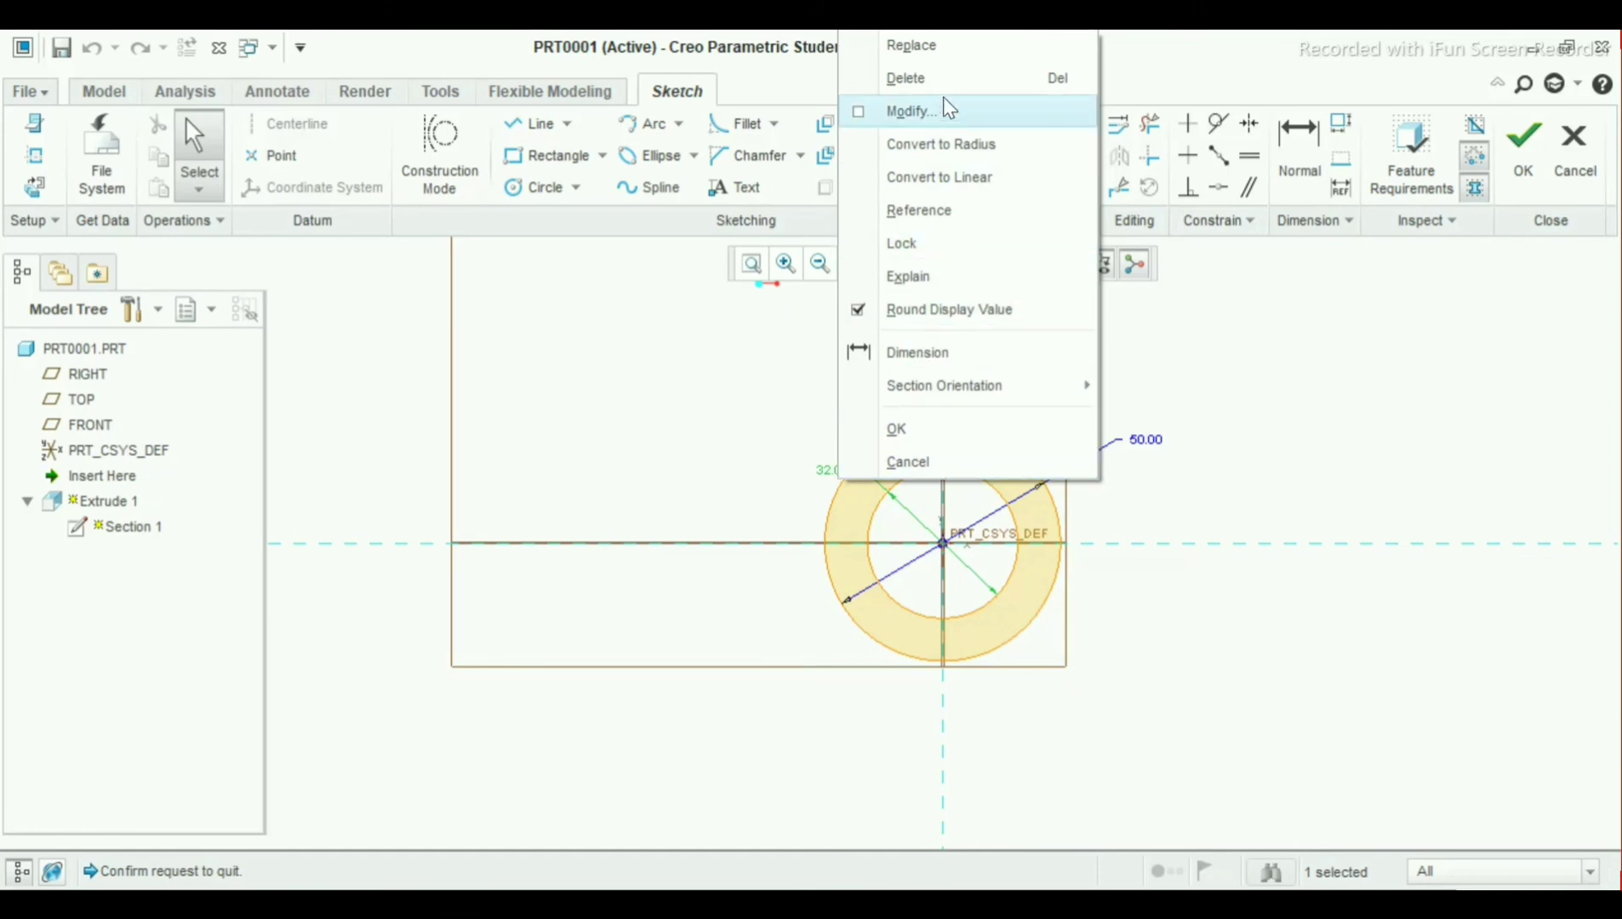
pyautogui.click(943, 144)
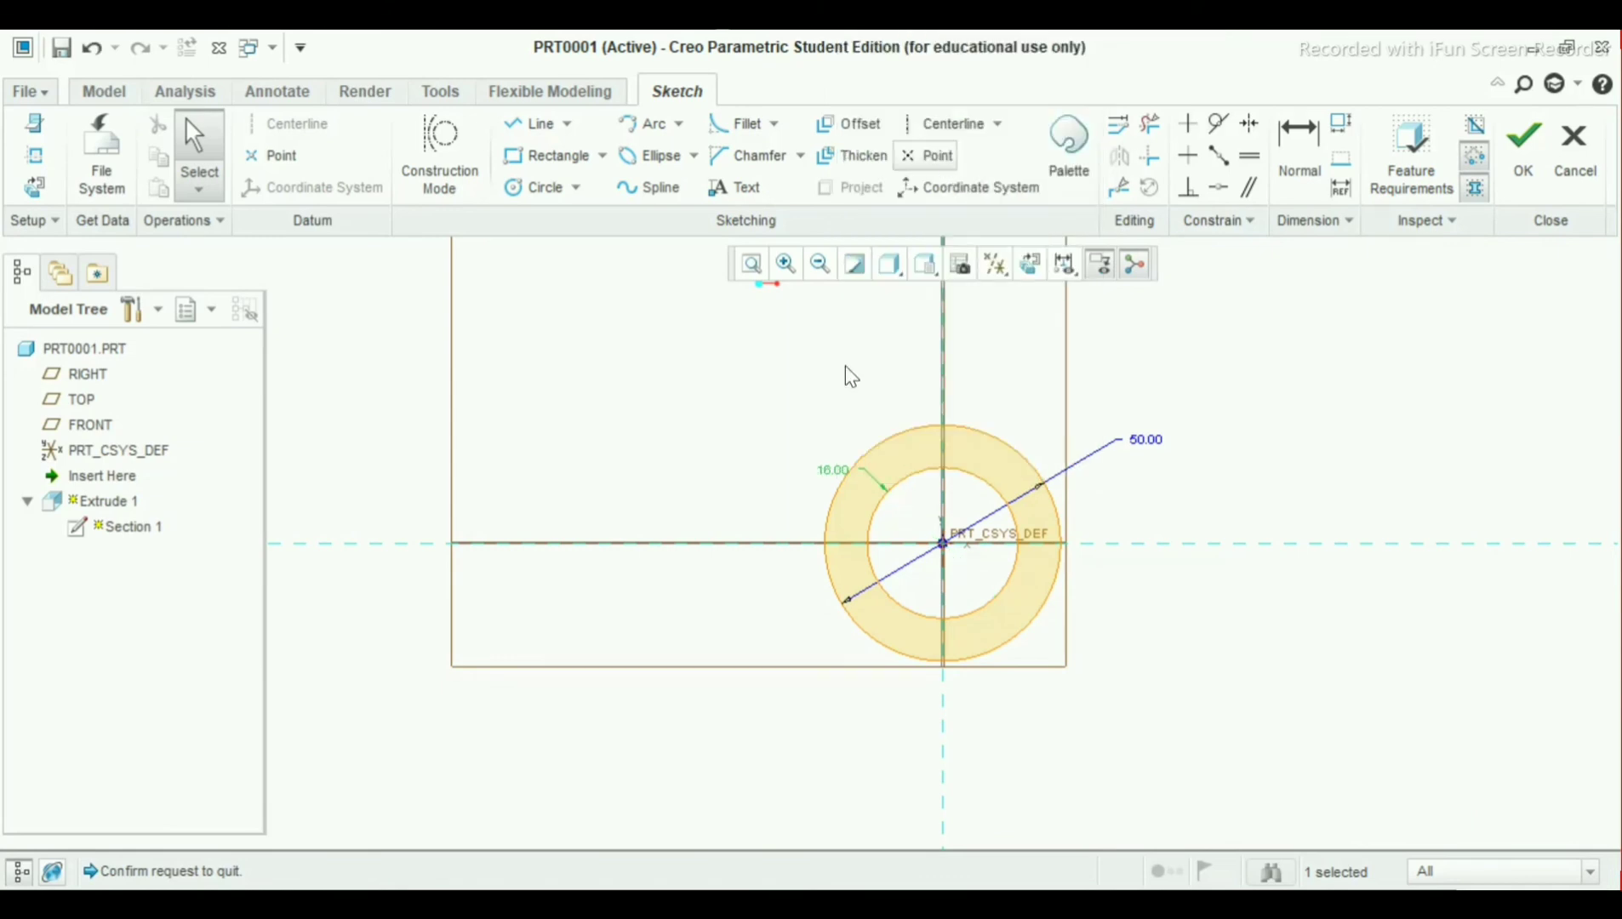
# Convert the inner circle's radius dimension back to a diameter and finish the sketch
pyautogui.rightClick(837, 474)
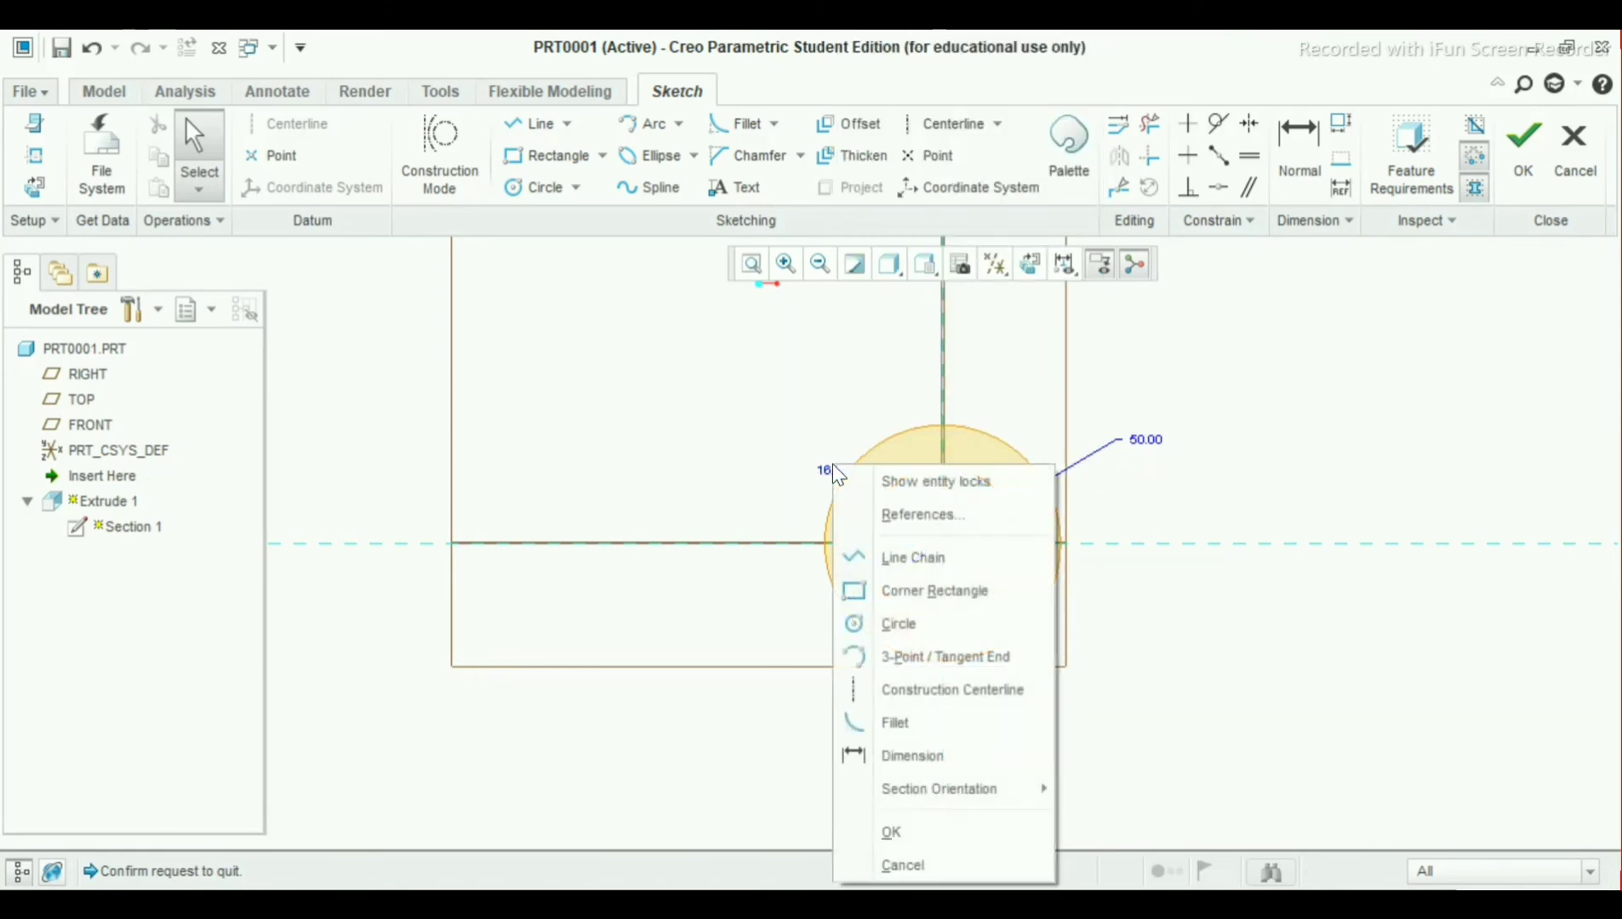
pyautogui.click(1192, 627)
pyautogui.click(842, 479)
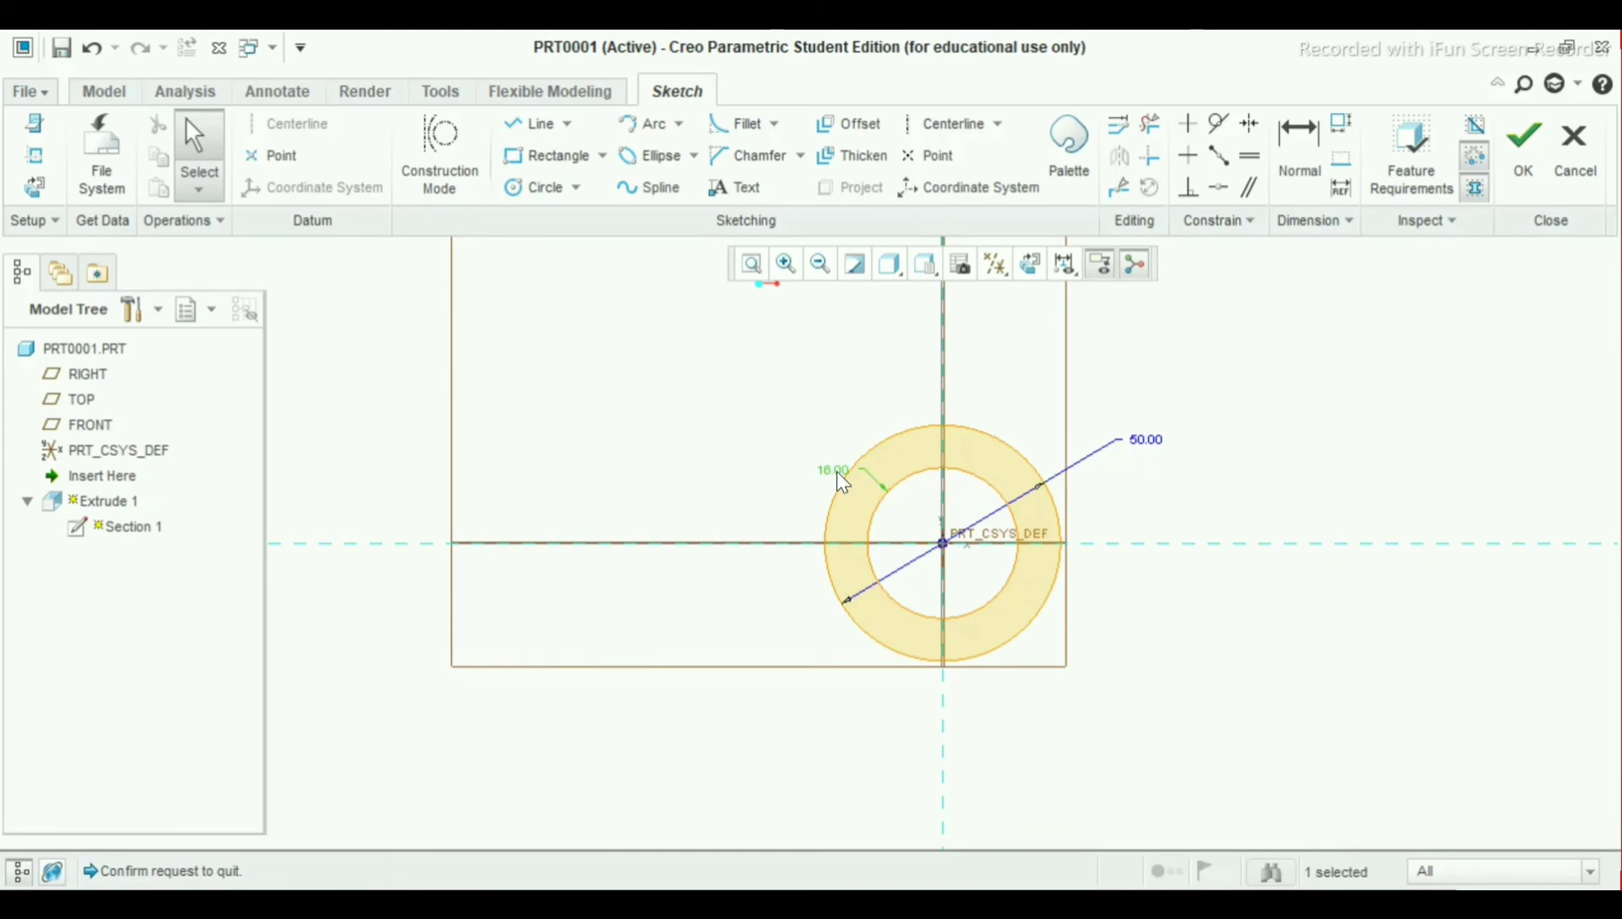
pyautogui.click(979, 513)
pyautogui.rightClick(838, 479)
pyautogui.moveTo(845, 483)
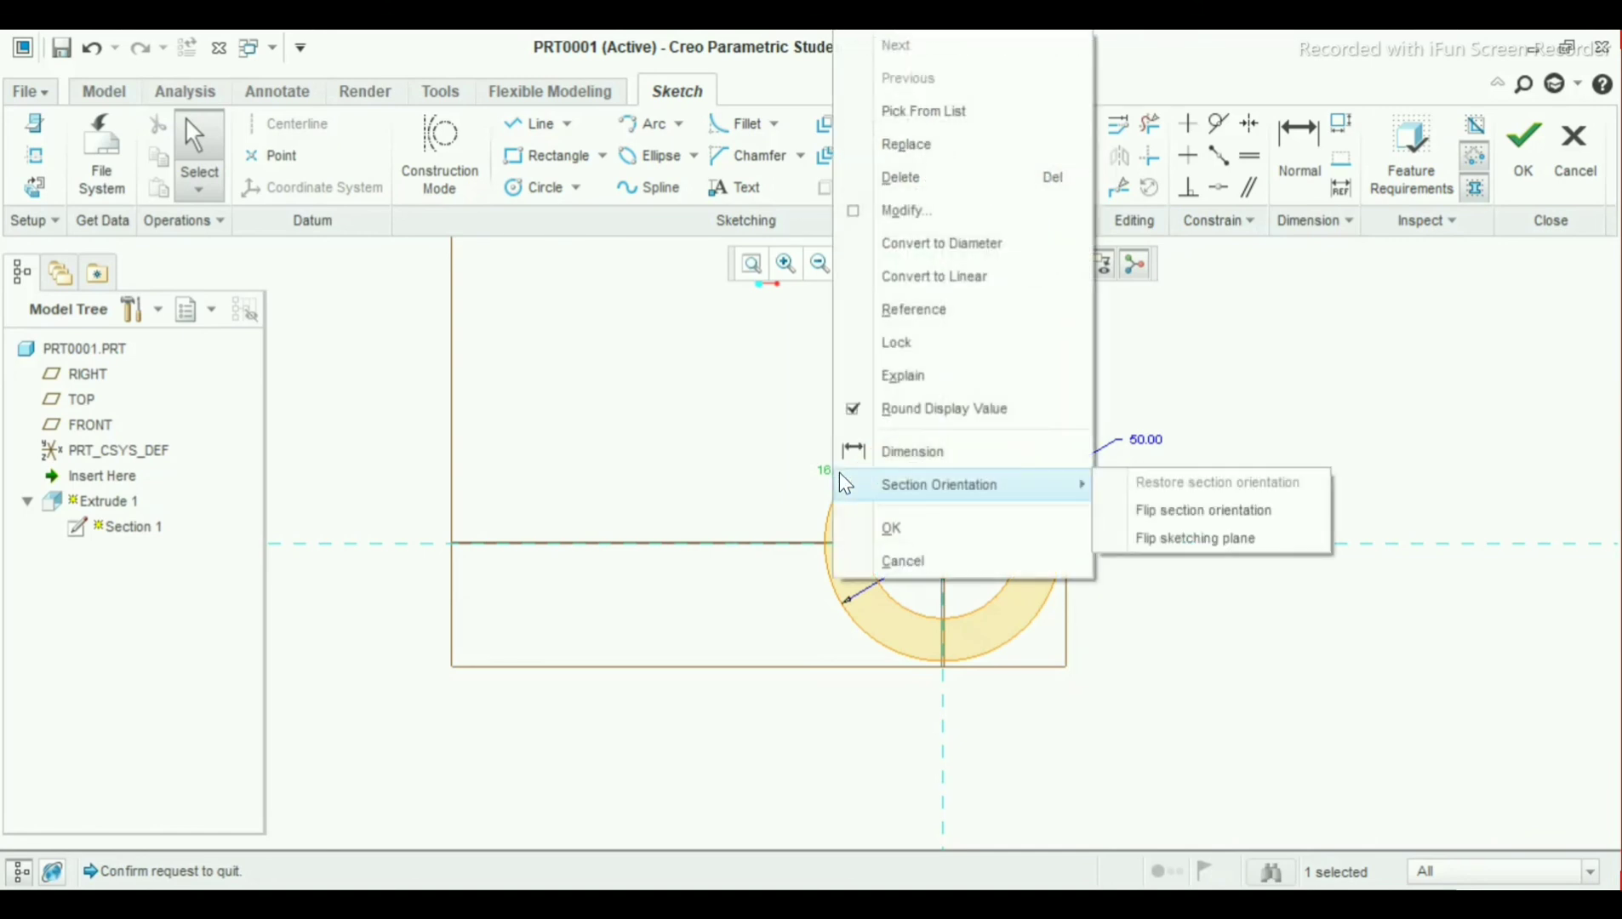
pyautogui.click(907, 243)
pyautogui.click(760, 425)
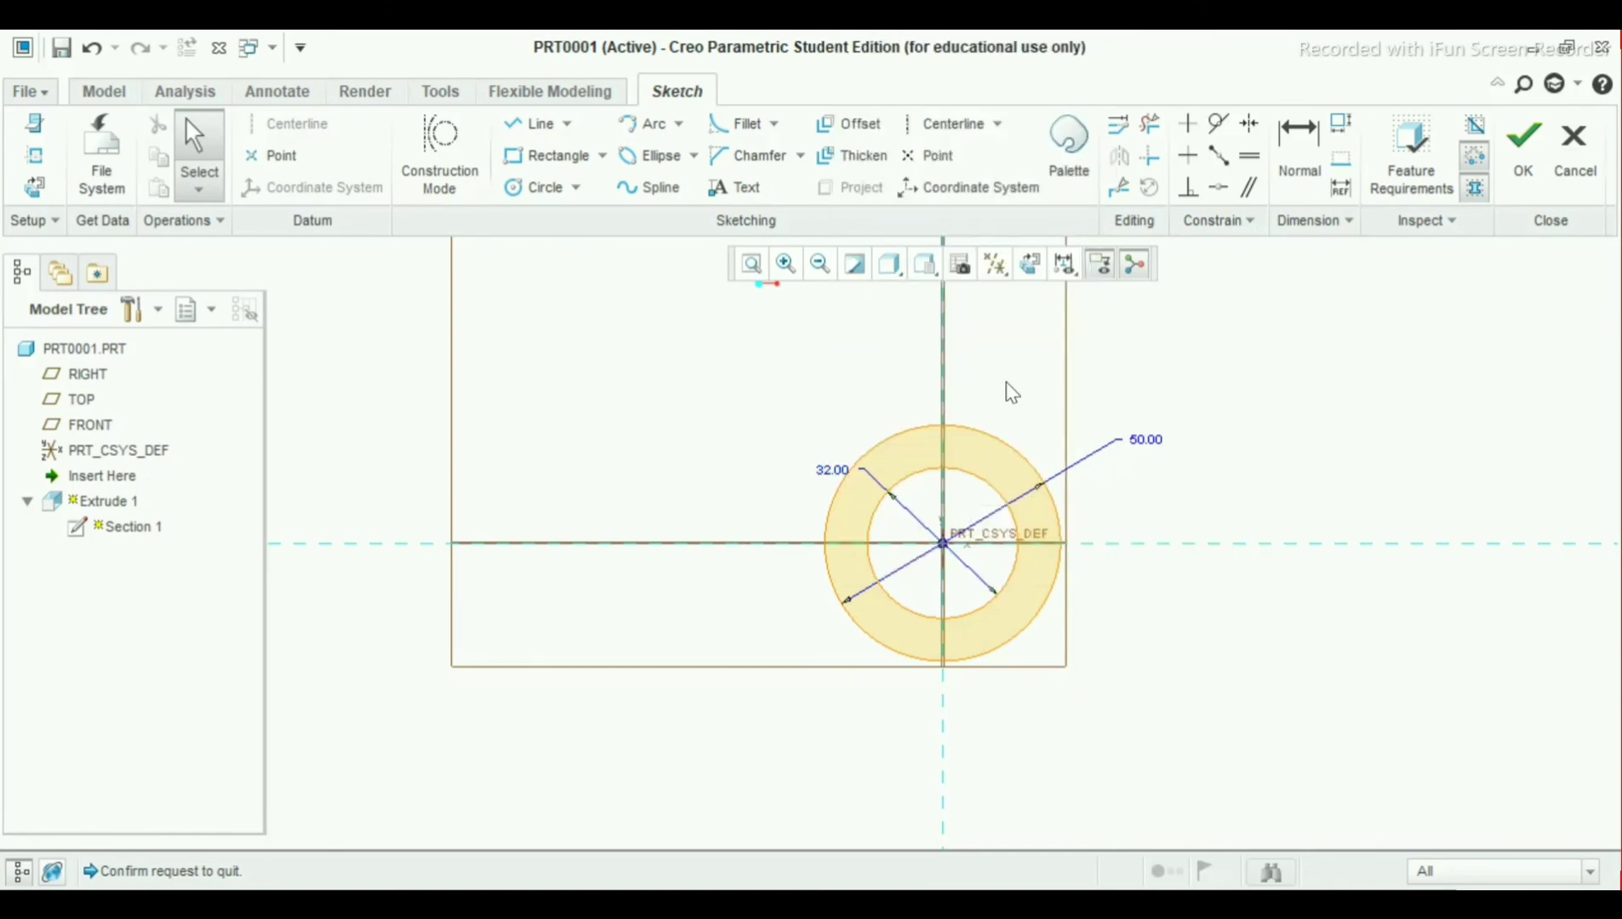
pyautogui.click(1524, 140)
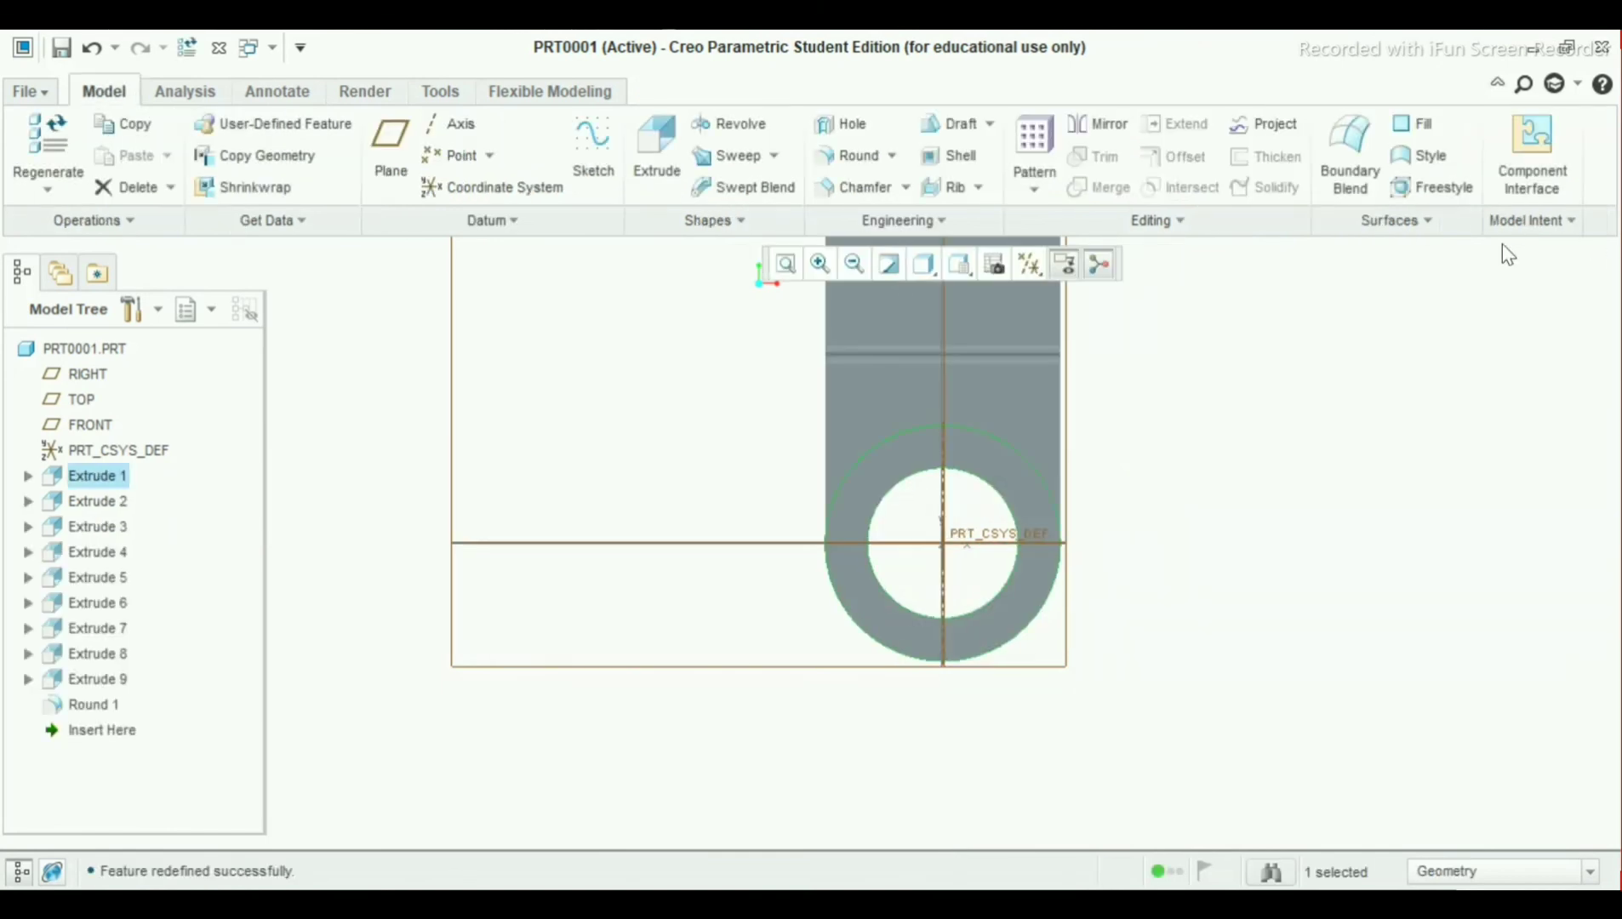
# Examine the rounded edges of the offset fork and the base shoulders from several angles
pyautogui.moveTo(1310, 366)
pyautogui.mouseDown(button='middle')
pyautogui.moveTo(1256, 514)
pyautogui.moveTo(1257, 376)
pyautogui.moveTo(1322, 474)
pyautogui.moveTo(1011, 529)
pyautogui.moveTo(981, 442)
pyautogui.moveTo(883, 362)
pyautogui.moveTo(922, 332)
pyautogui.mouseUp(button='middle')
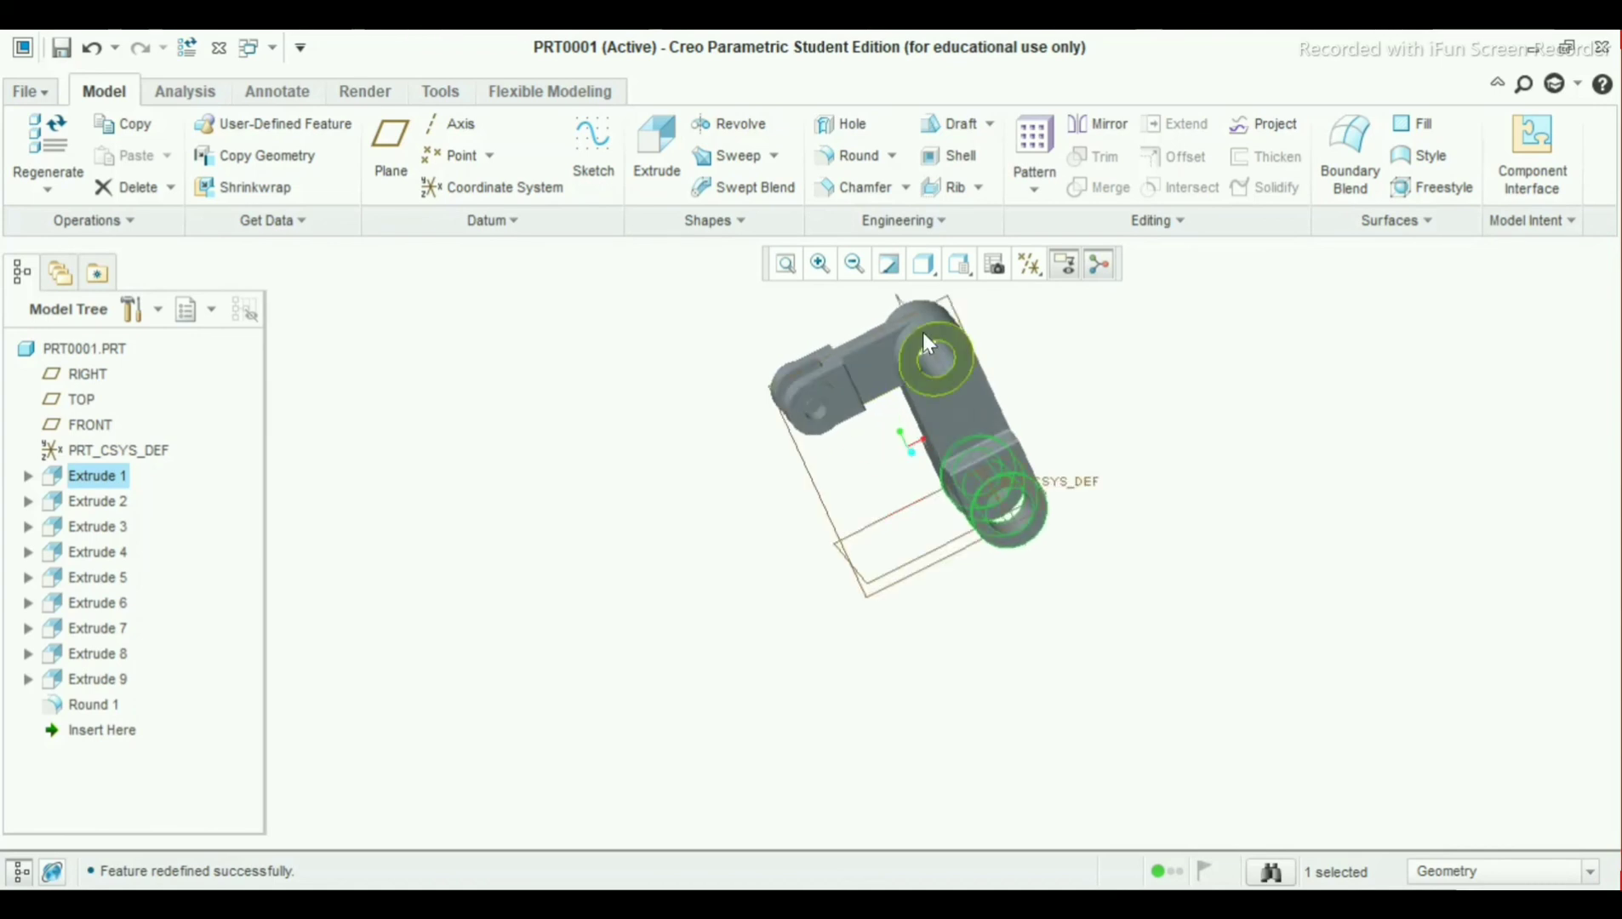
pyautogui.scroll(3, 936, 341)
pyautogui.moveTo(974, 416); pyautogui.dragTo(946, 470, button='middle')
pyautogui.scroll(3, 759, 579)
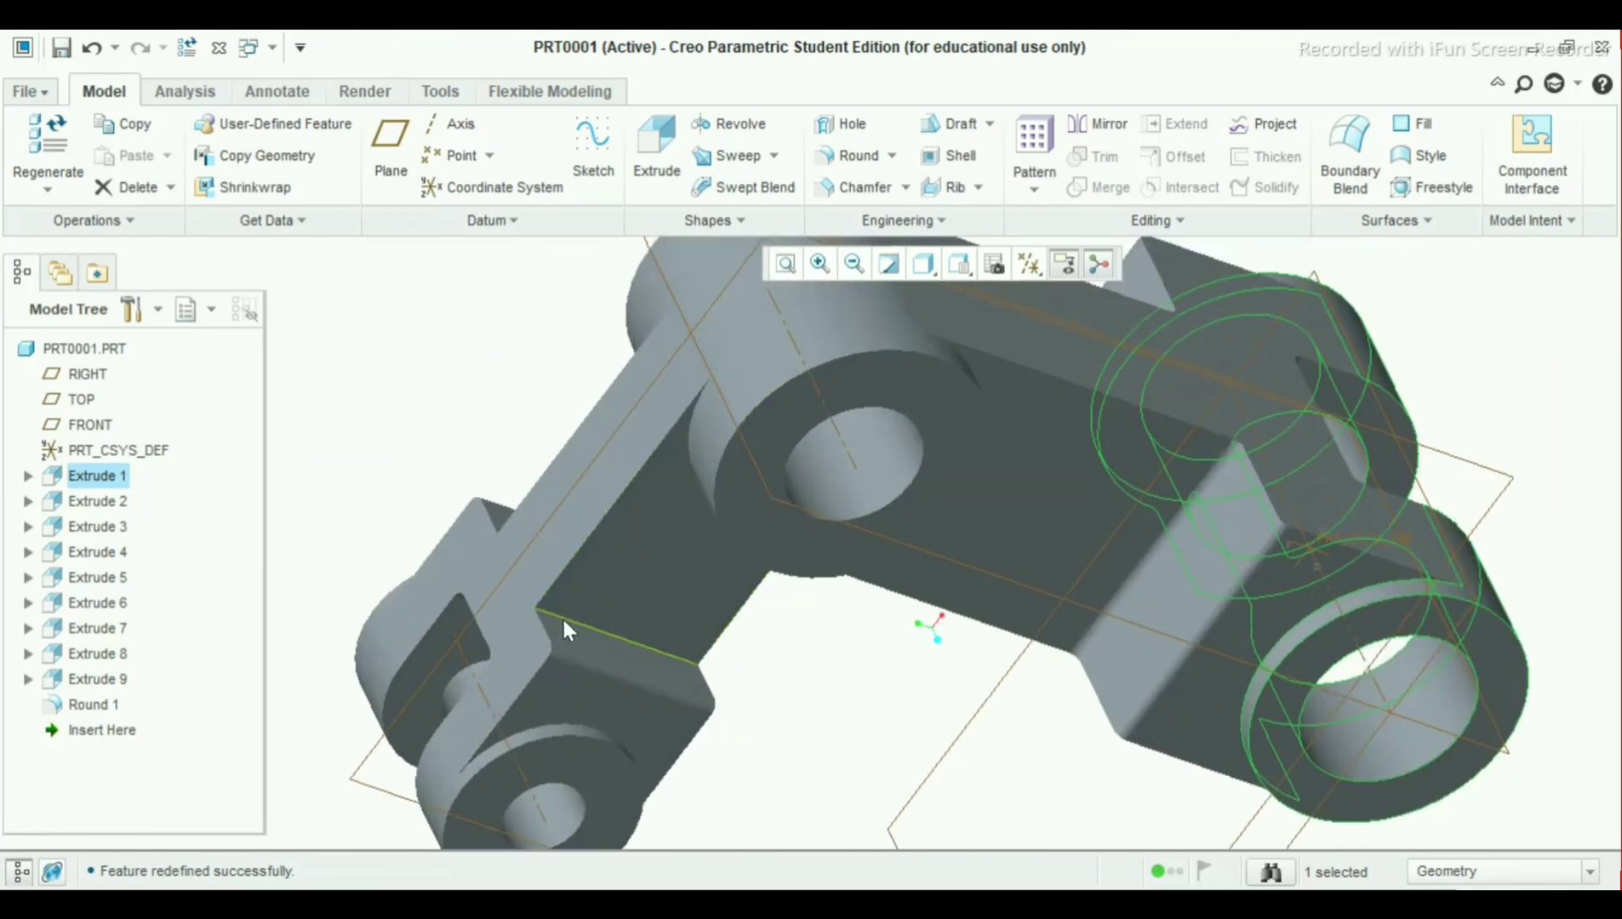
pyautogui.scroll(-2, 627, 621)
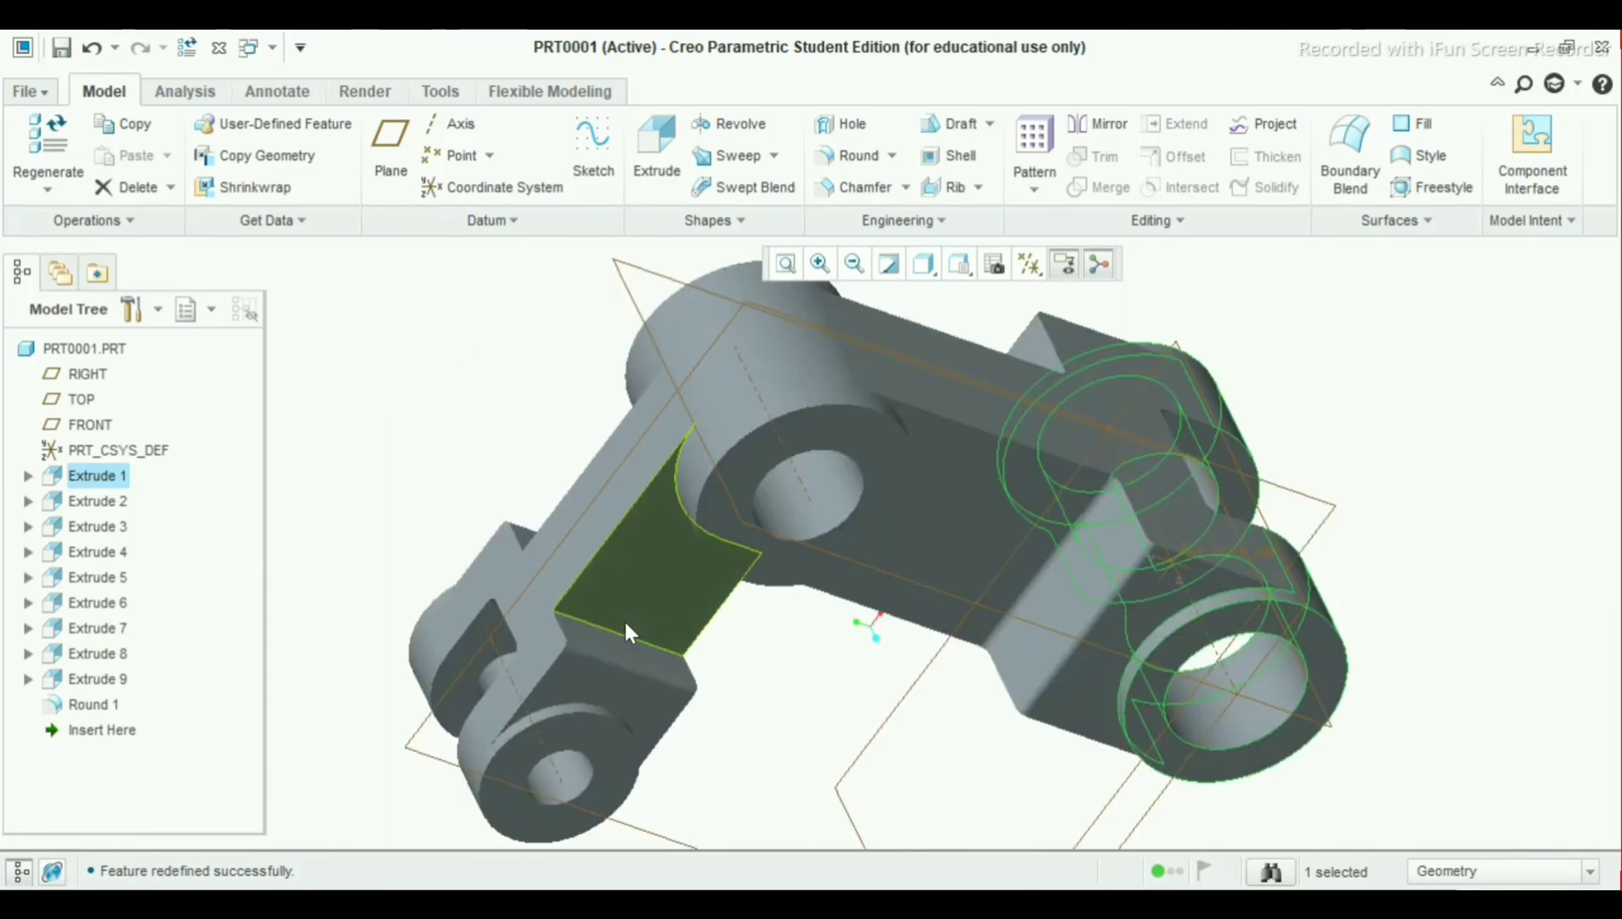
pyautogui.scroll(4, 627, 636)
pyautogui.keyDown('shift'); pyautogui.moveTo(627, 638); pyautogui.dragTo(578, 619, button='middle'); pyautogui.keyUp('shift')
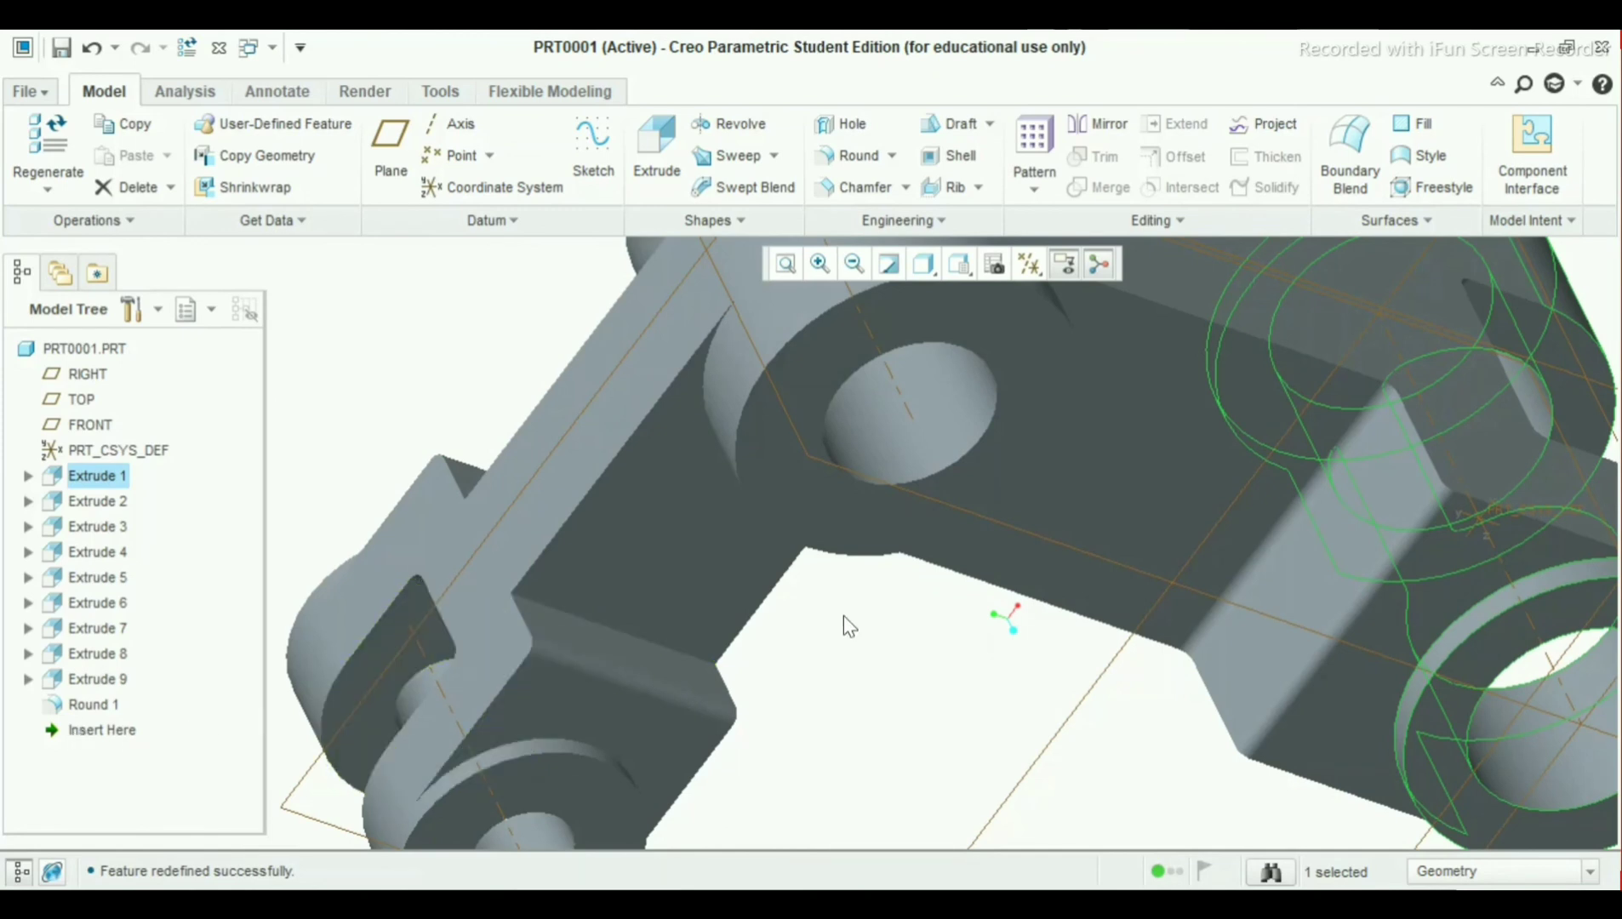
# Redefine Round 1 to add two more shoulder edges of Extrude 8 as new round sets with a radius of 2
pyautogui.click(93, 710)
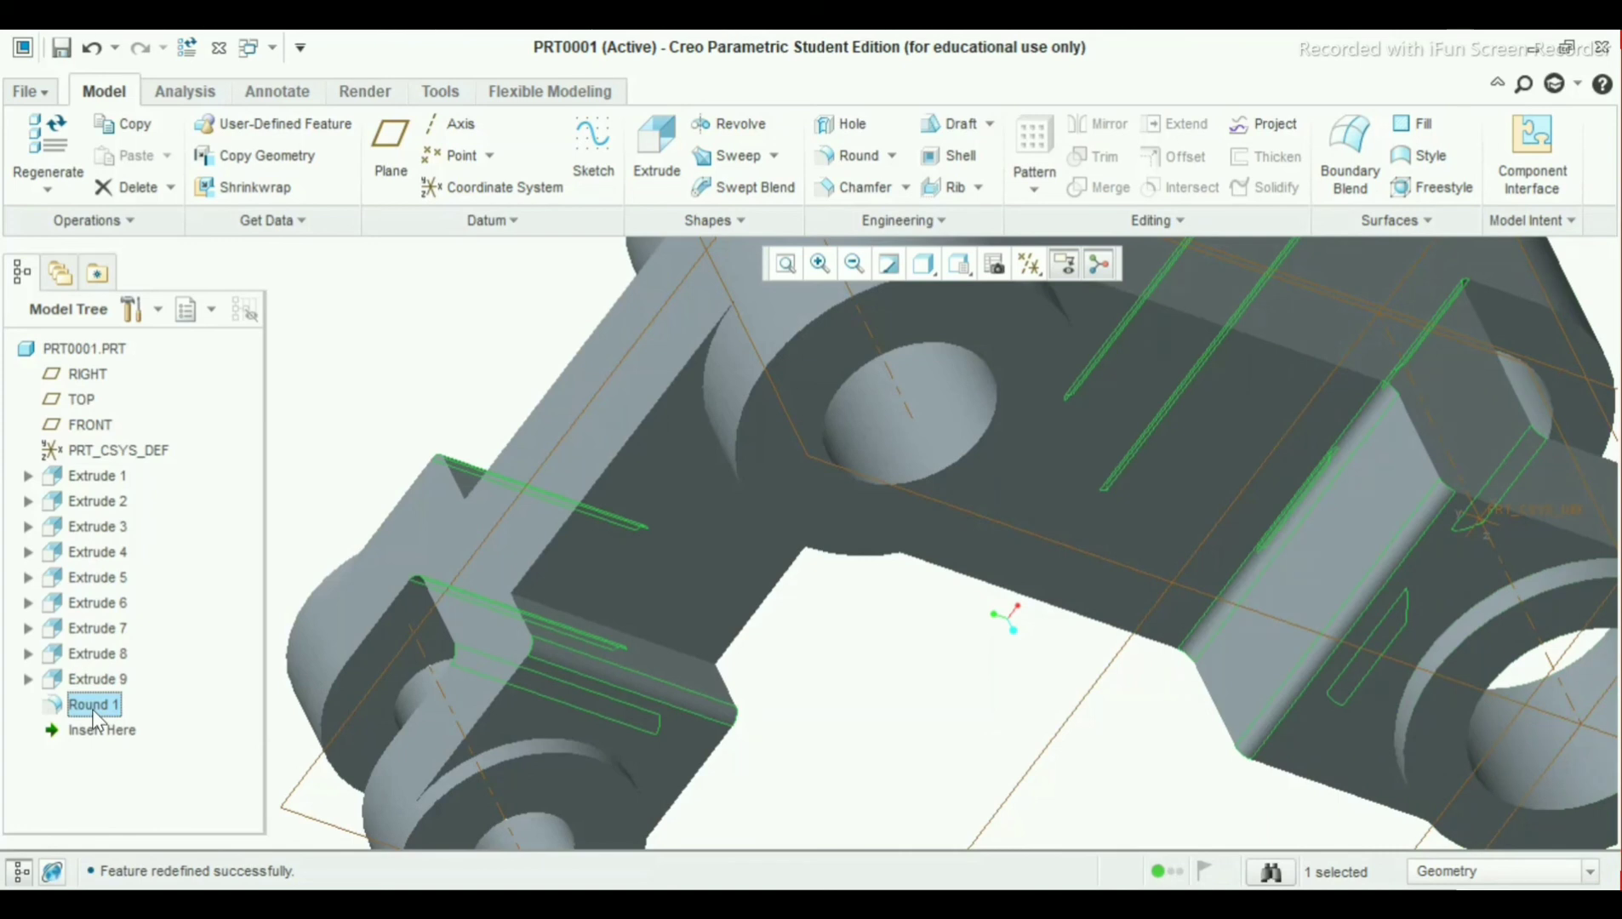
pyautogui.rightClick(94, 711)
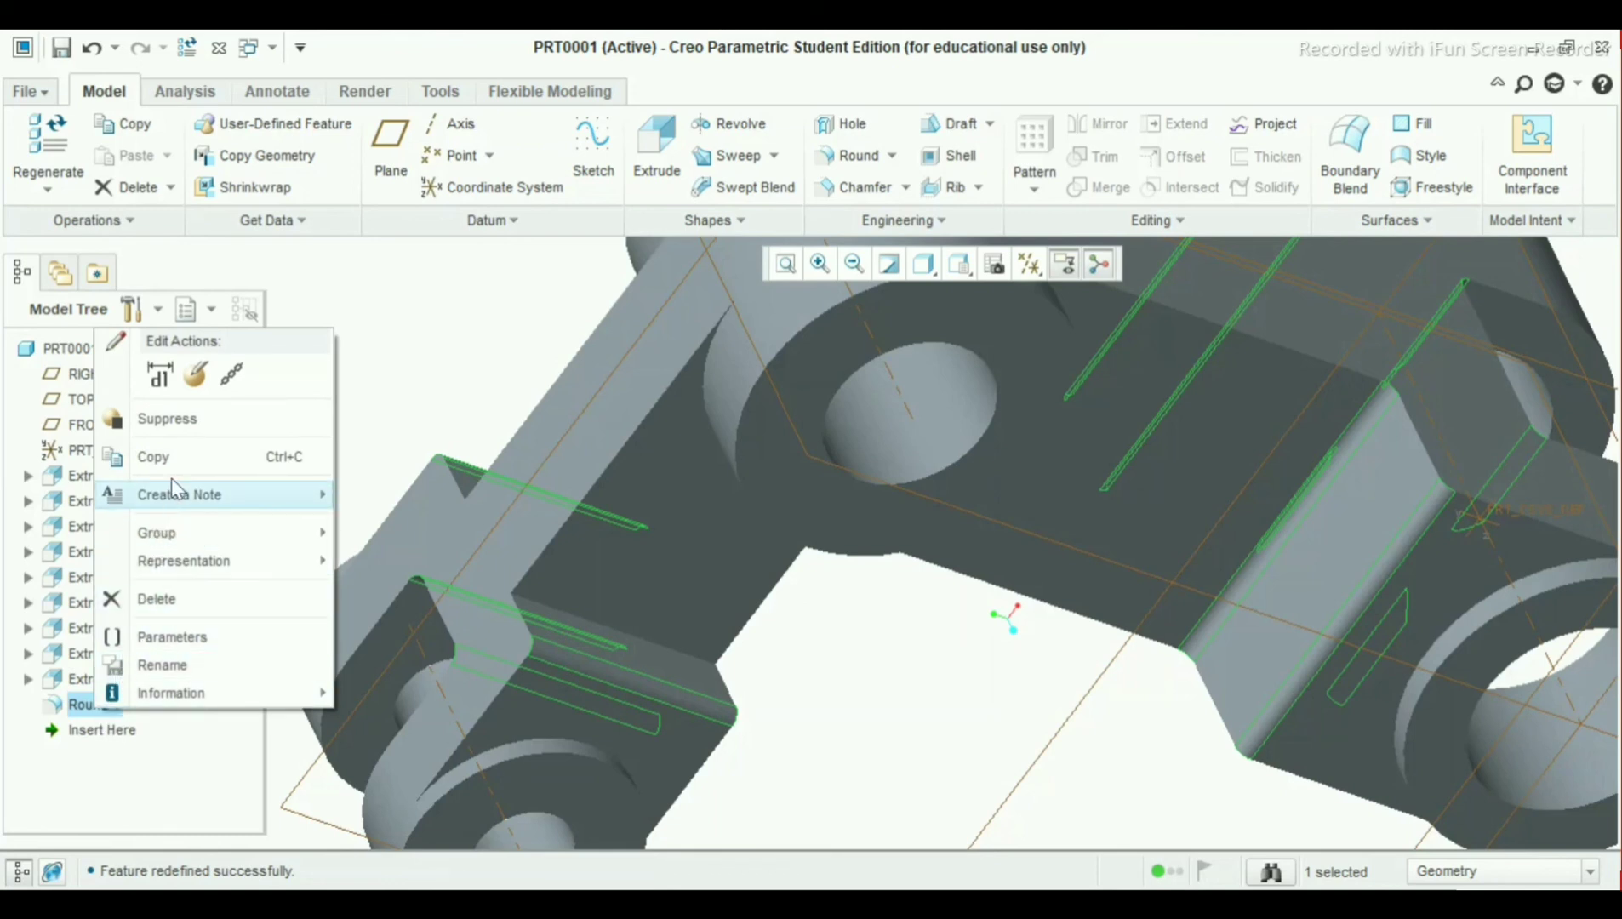
pyautogui.click(187, 378)
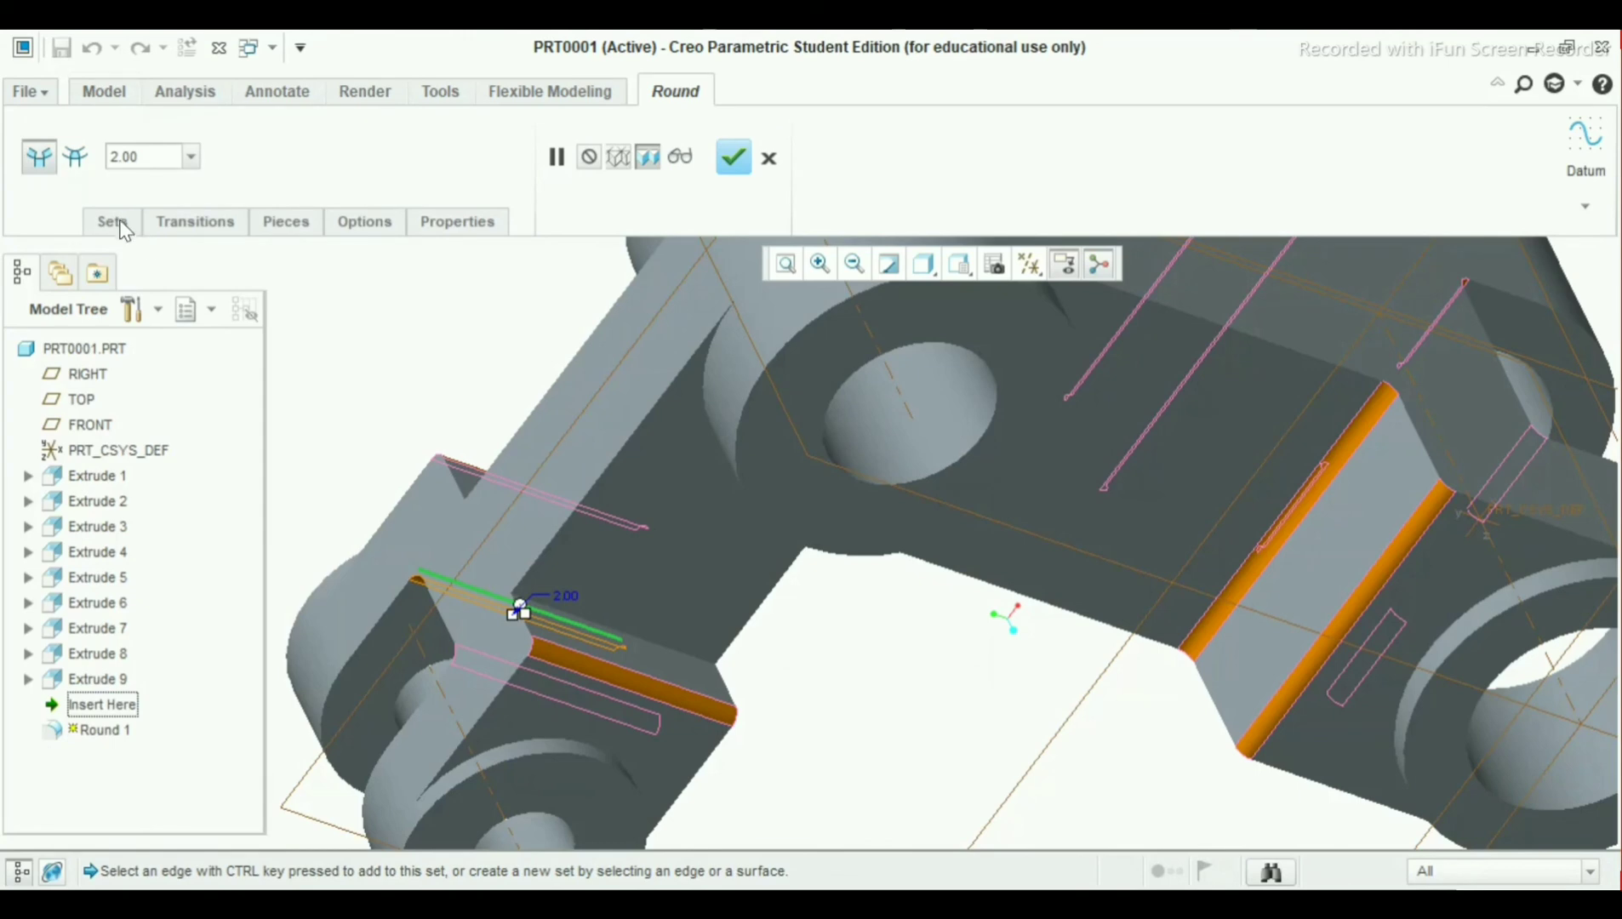
pyautogui.moveTo(410, 484); pyautogui.dragTo(260, 391, button='middle')
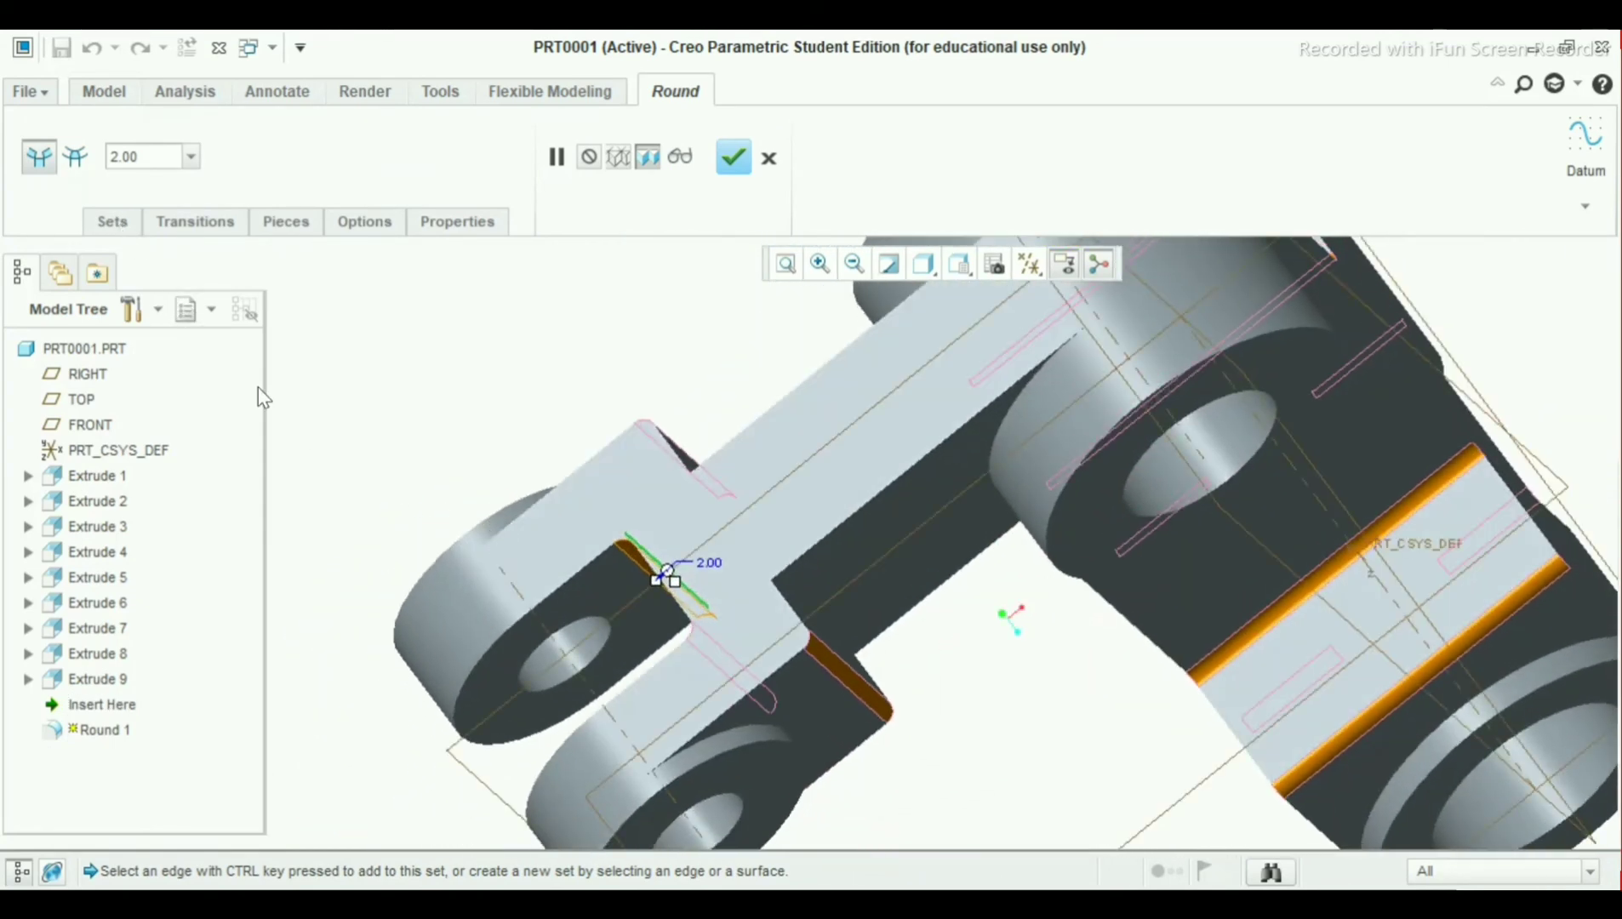
pyautogui.click(125, 232)
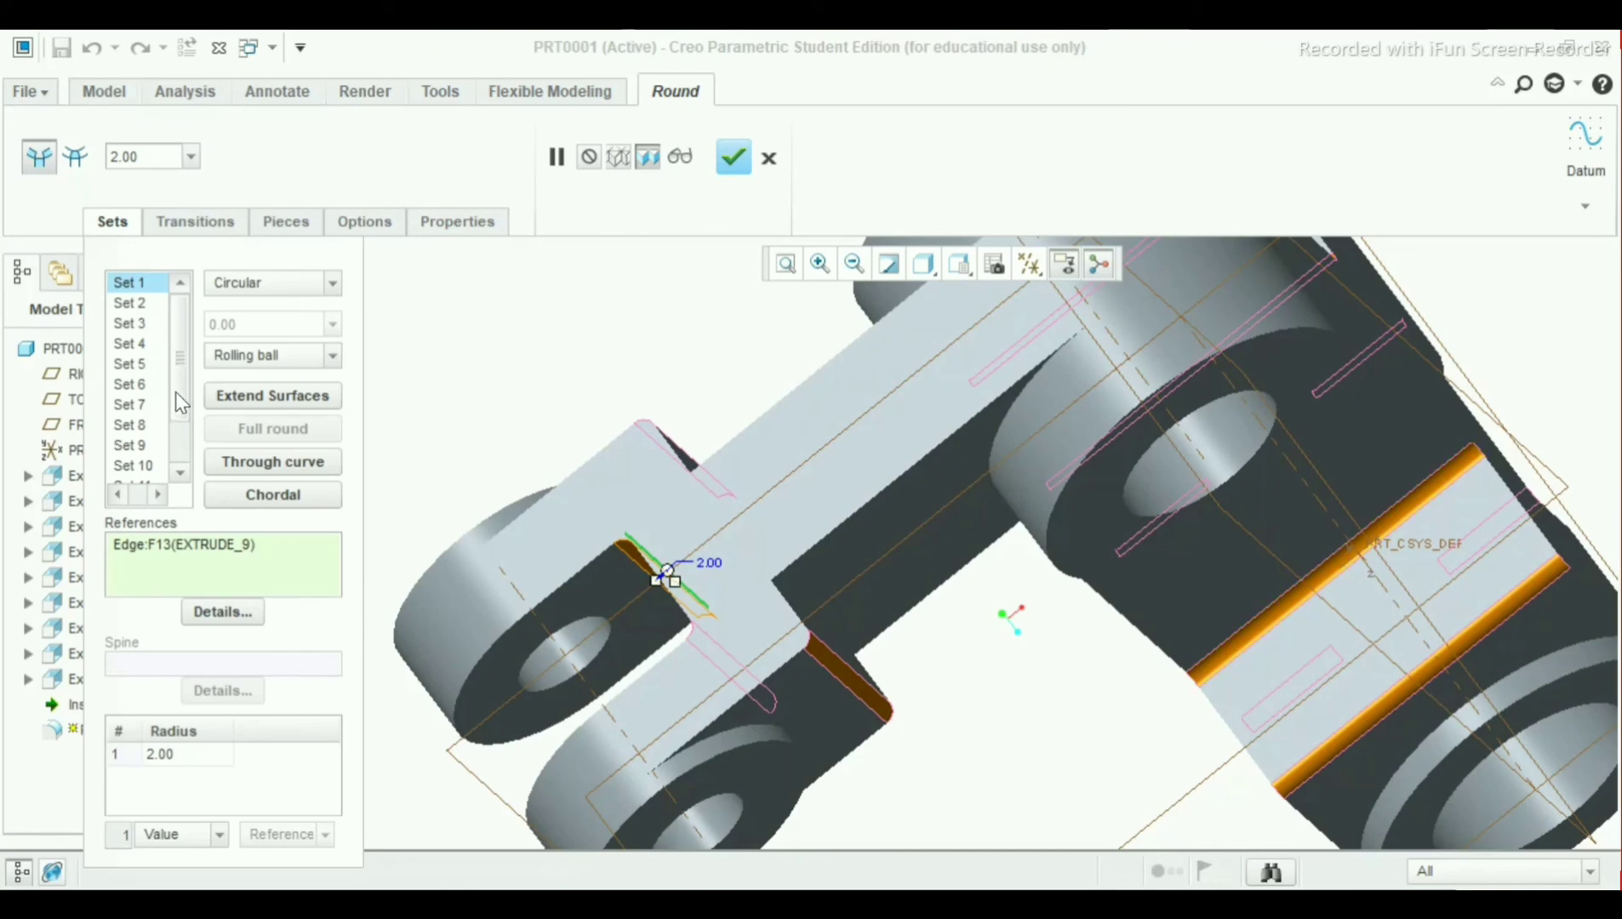
pyautogui.moveTo(175, 393); pyautogui.dragTo(182, 454)
pyautogui.click(143, 466)
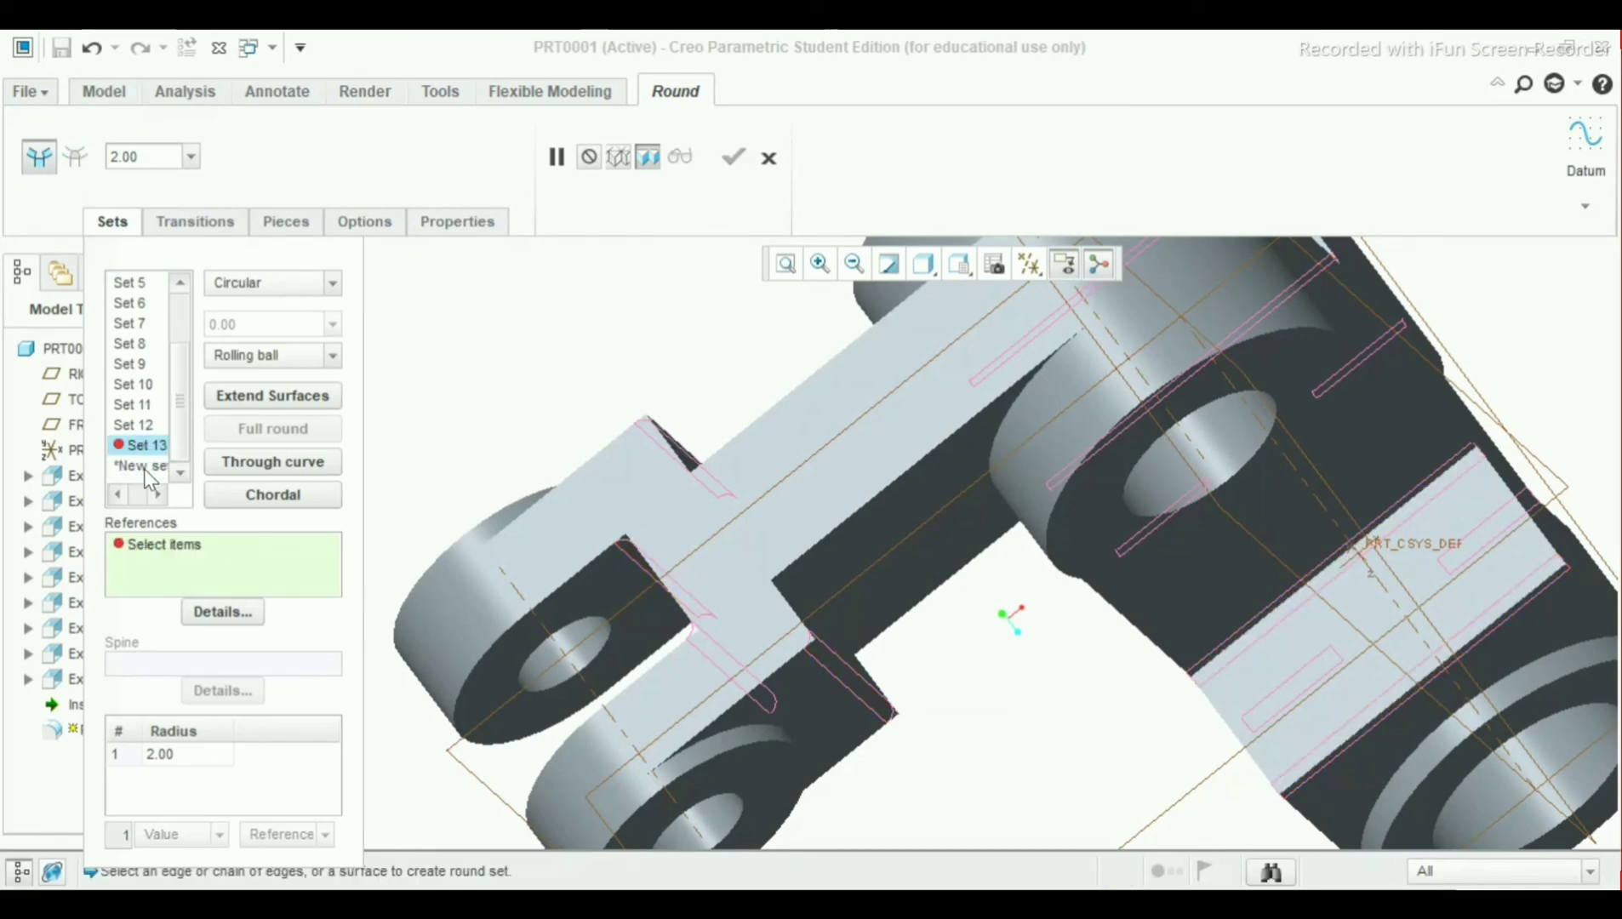
pyautogui.moveTo(833, 659); pyautogui.dragTo(792, 691, button='middle')
pyautogui.click(691, 630)
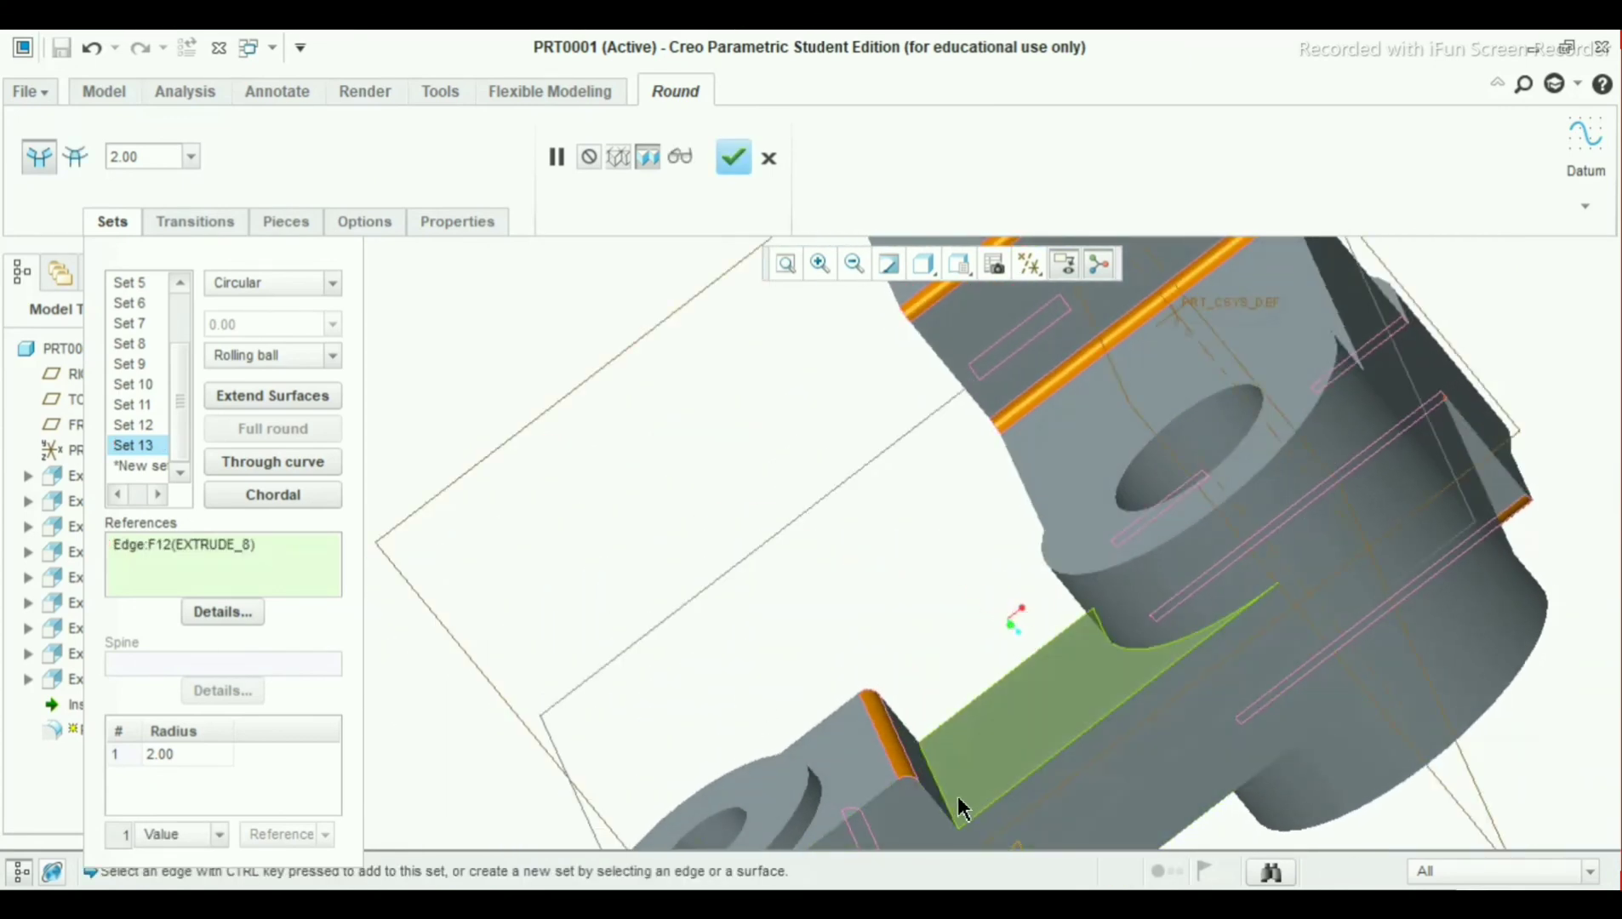
pyautogui.click(936, 774)
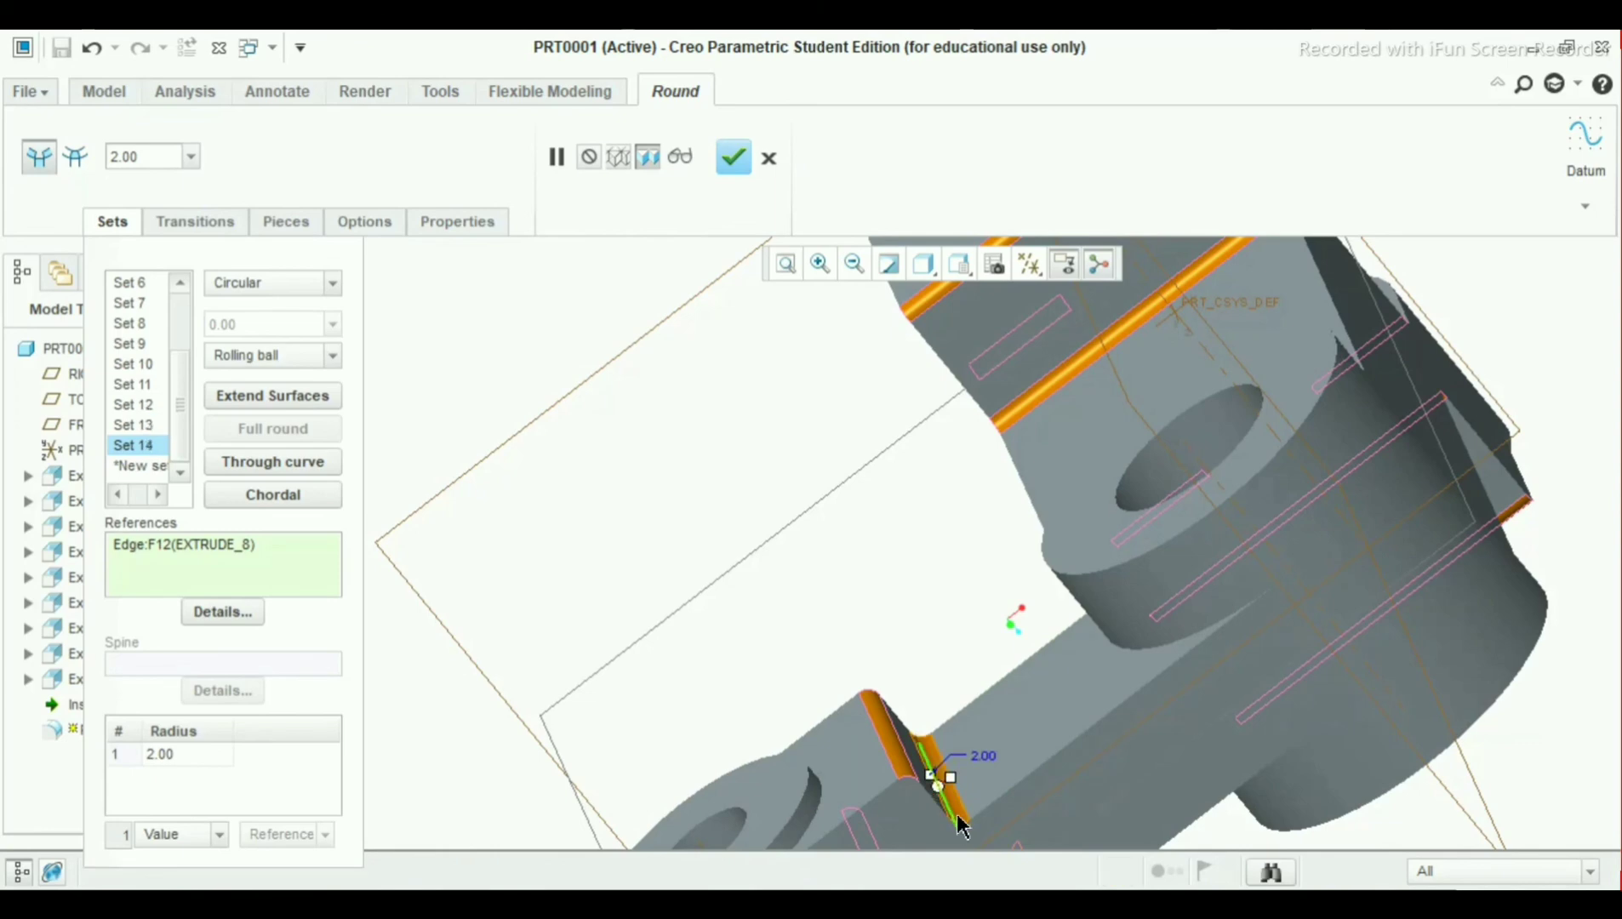
pyautogui.moveTo(935, 771)
pyautogui.mouseDown(button='middle')
pyautogui.moveTo(935, 713)
pyautogui.moveTo(879, 748)
pyautogui.moveTo(912, 789)
pyautogui.moveTo(905, 811)
pyautogui.moveTo(954, 733)
pyautogui.moveTo(971, 760)
pyautogui.moveTo(953, 753)
pyautogui.mouseUp(button='middle')
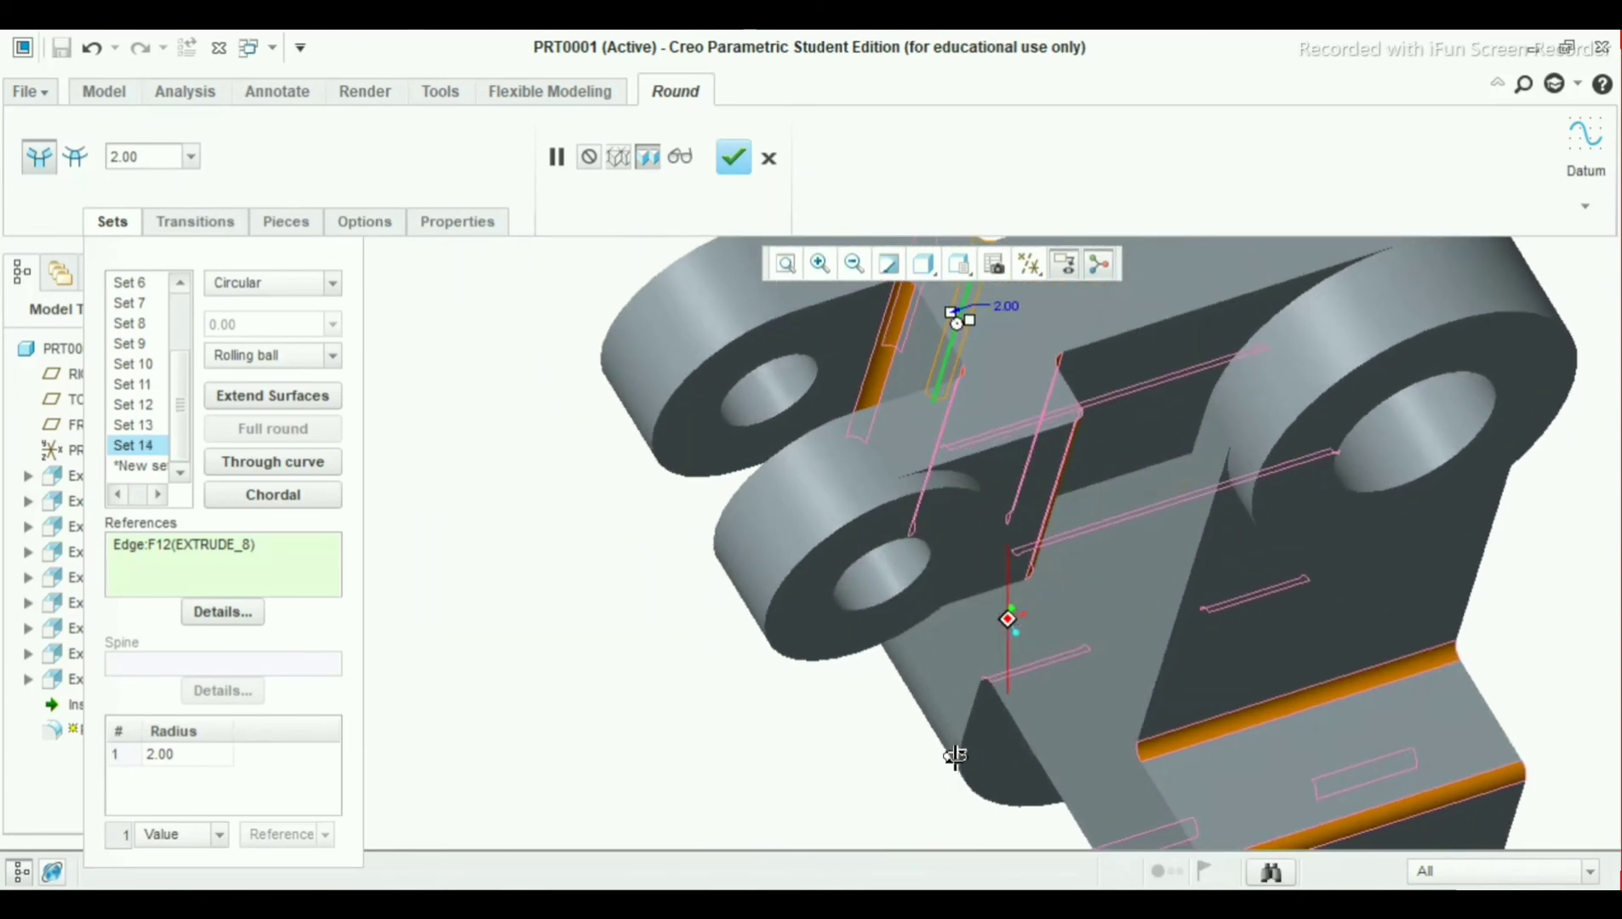
pyautogui.click(729, 168)
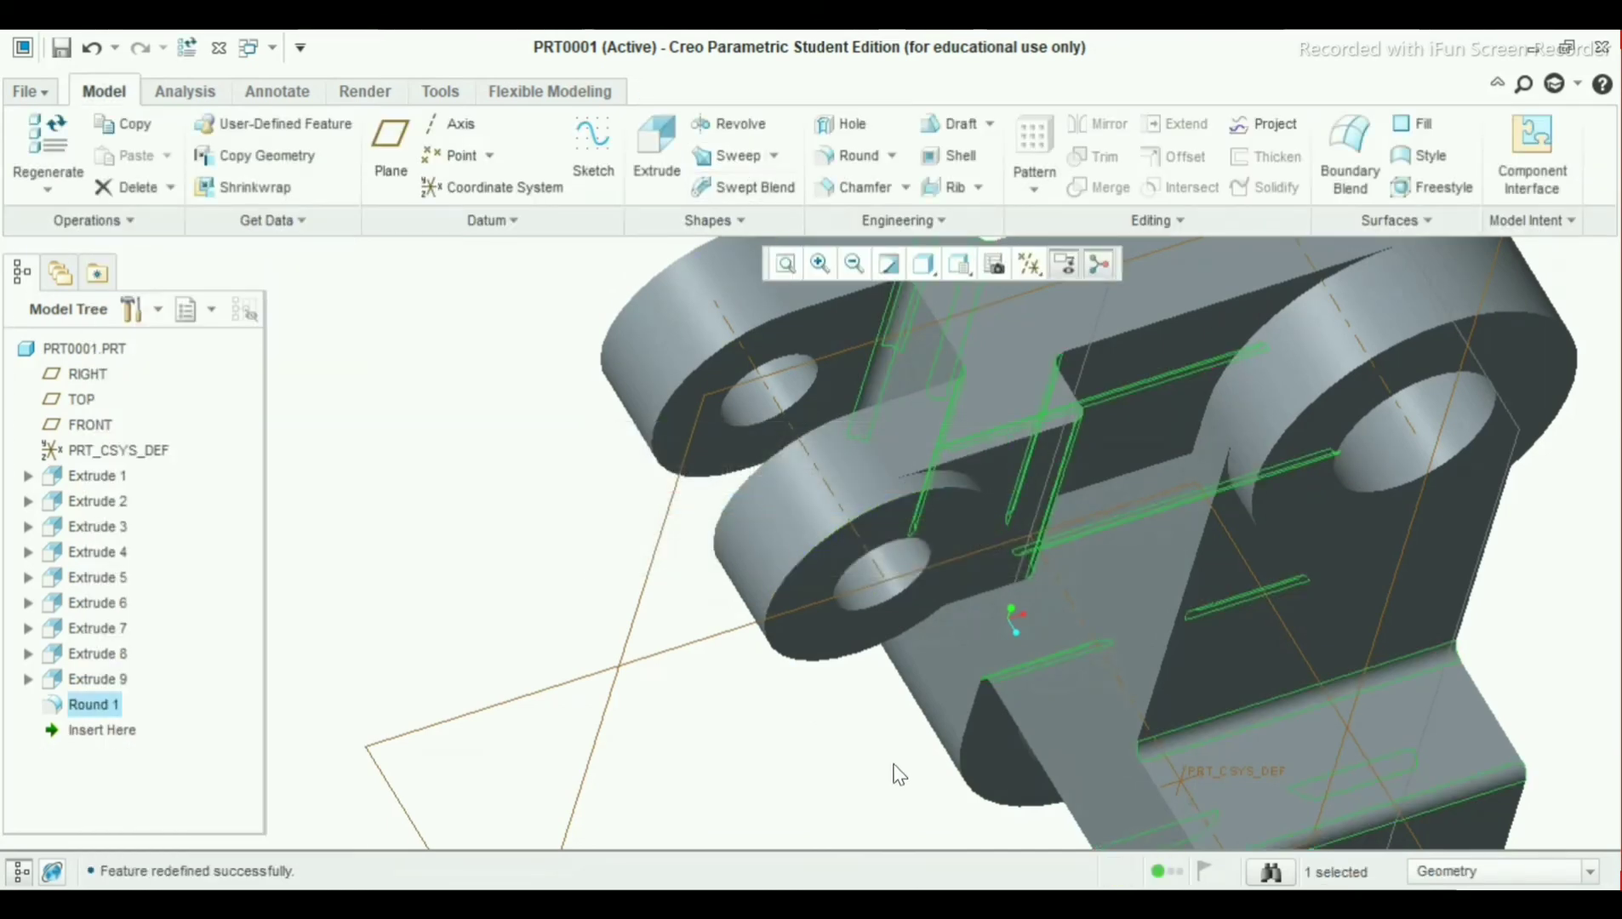
# Open Extrude 2's definition, examine its preview from several angles, and close it without changing anything
pyautogui.click(869, 670)
pyautogui.scroll(-5, 858, 521)
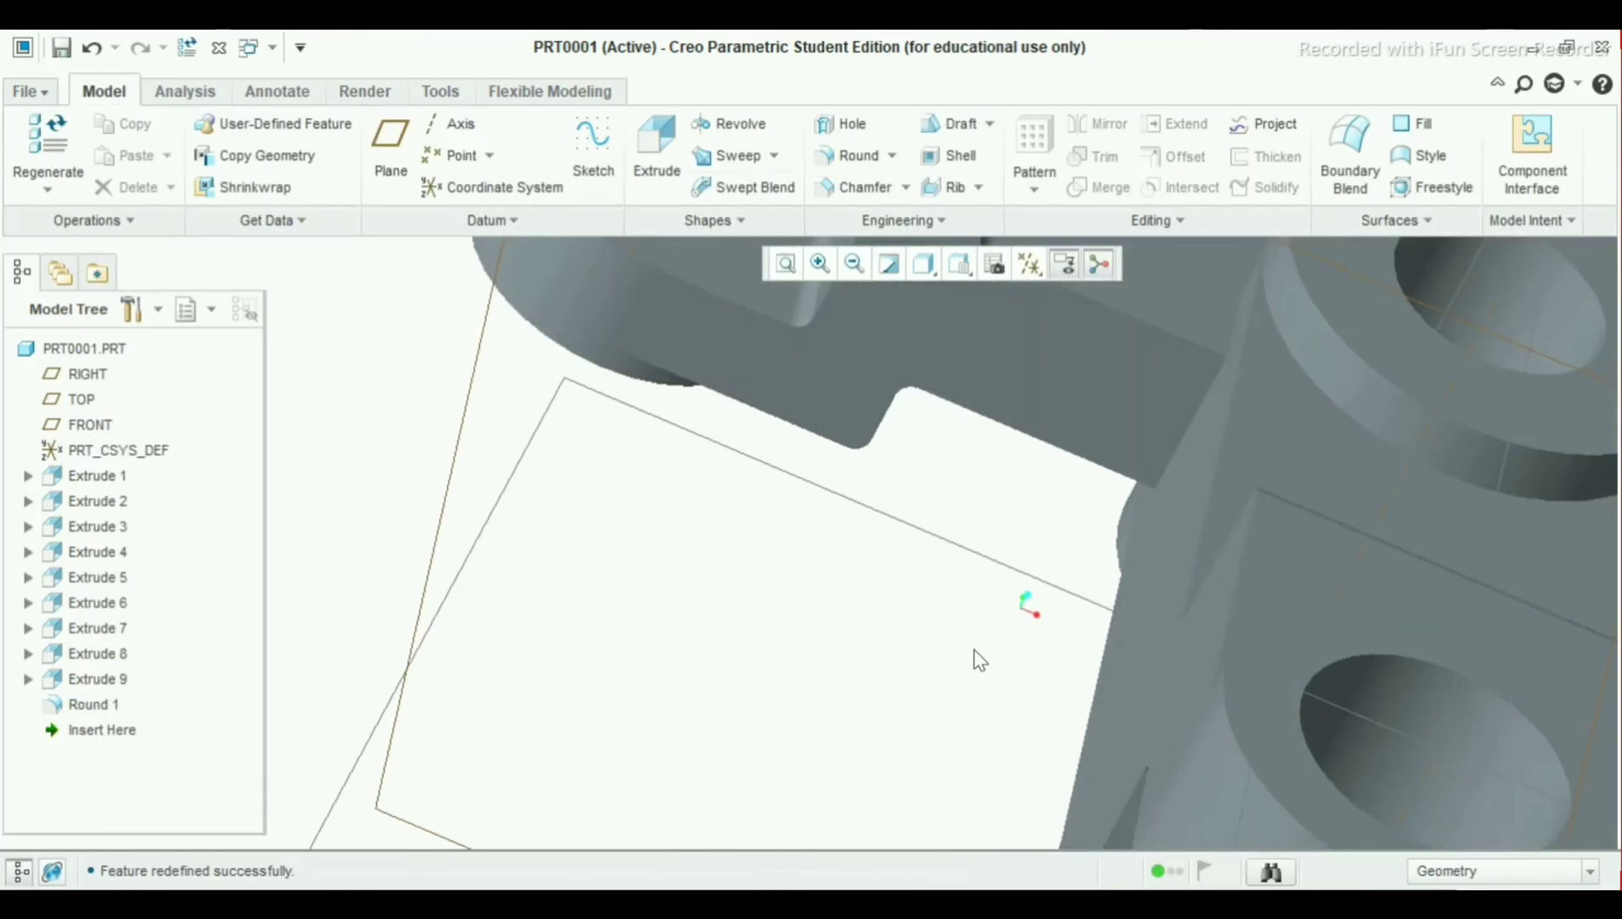
pyautogui.scroll(8, 1099, 680)
pyautogui.moveTo(1148, 708); pyautogui.dragTo(1148, 626, button='middle')
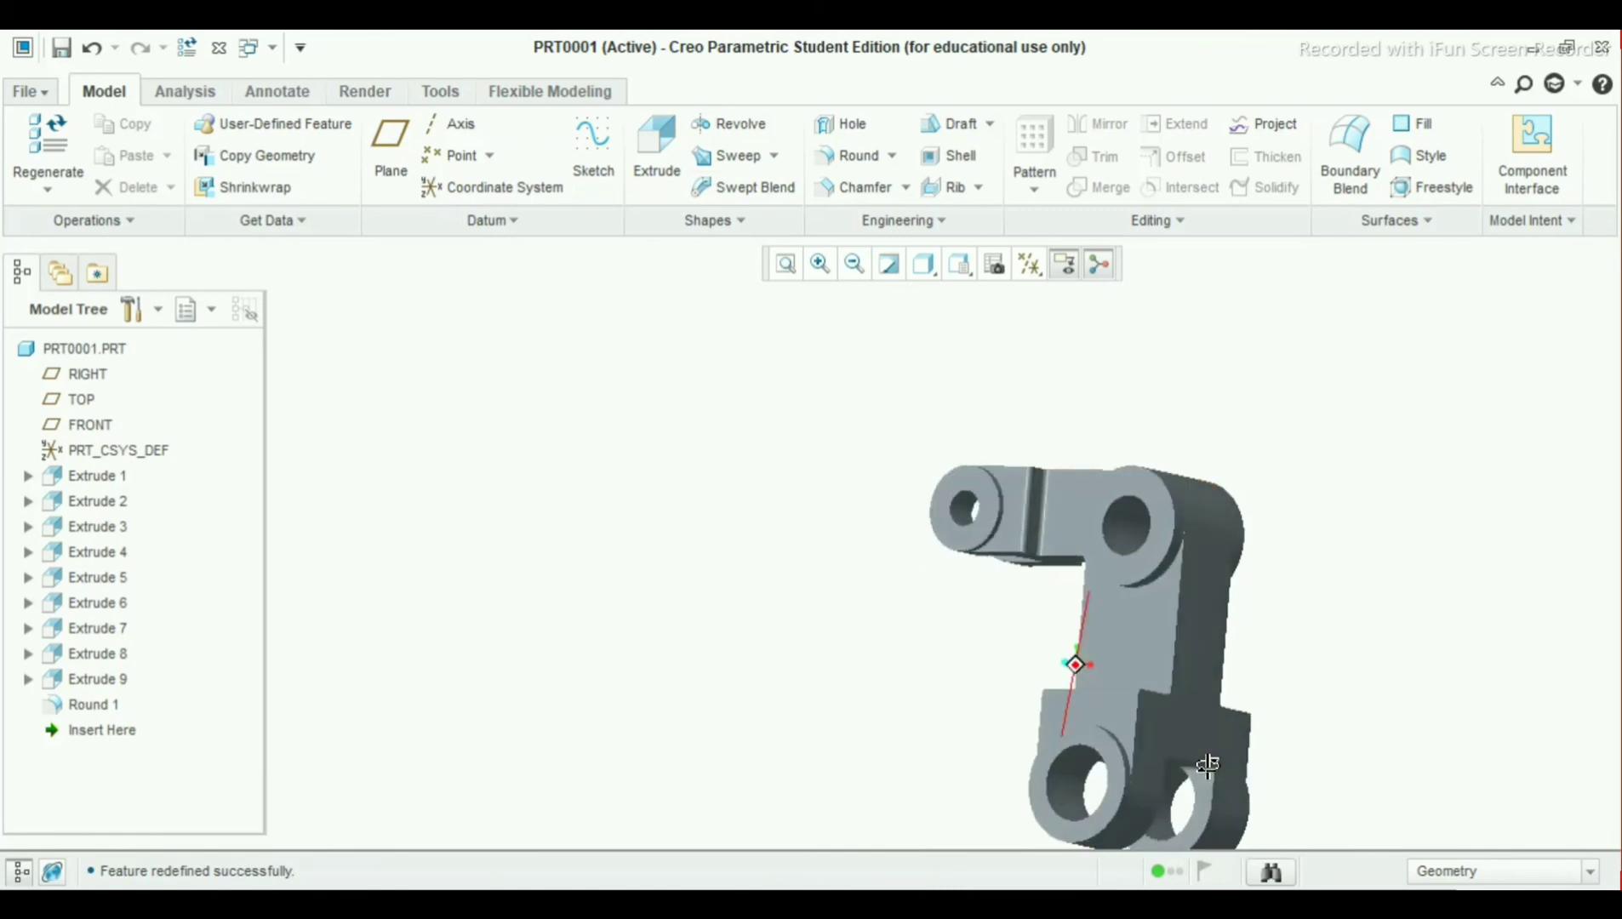
pyautogui.moveTo(1208, 764); pyautogui.dragTo(1175, 760, button='middle')
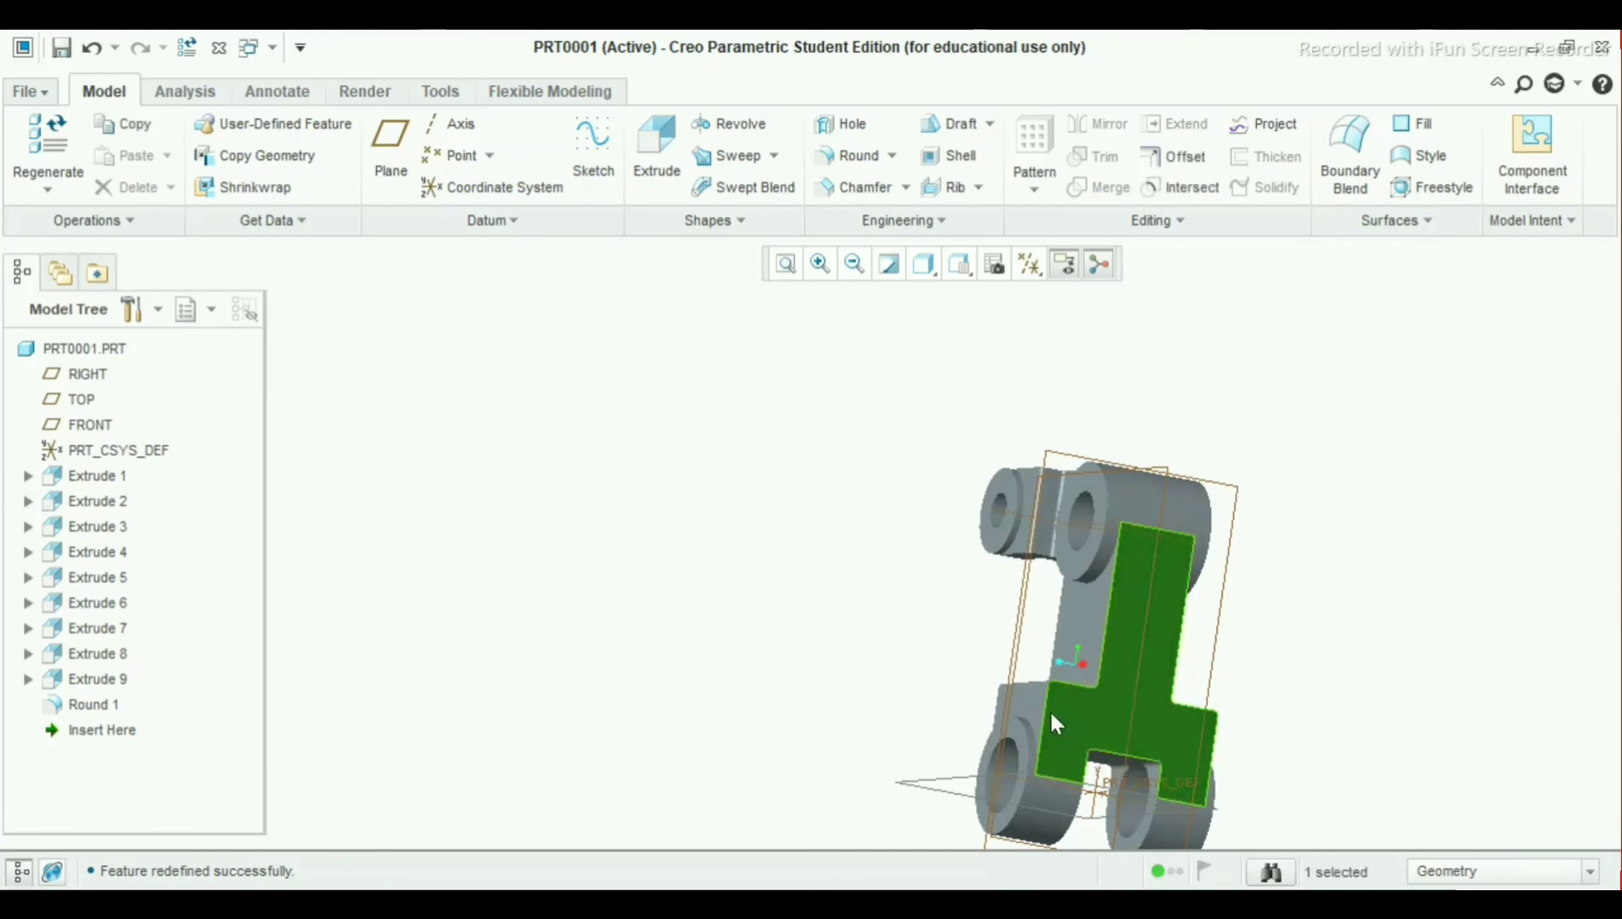
pyautogui.click(87, 502)
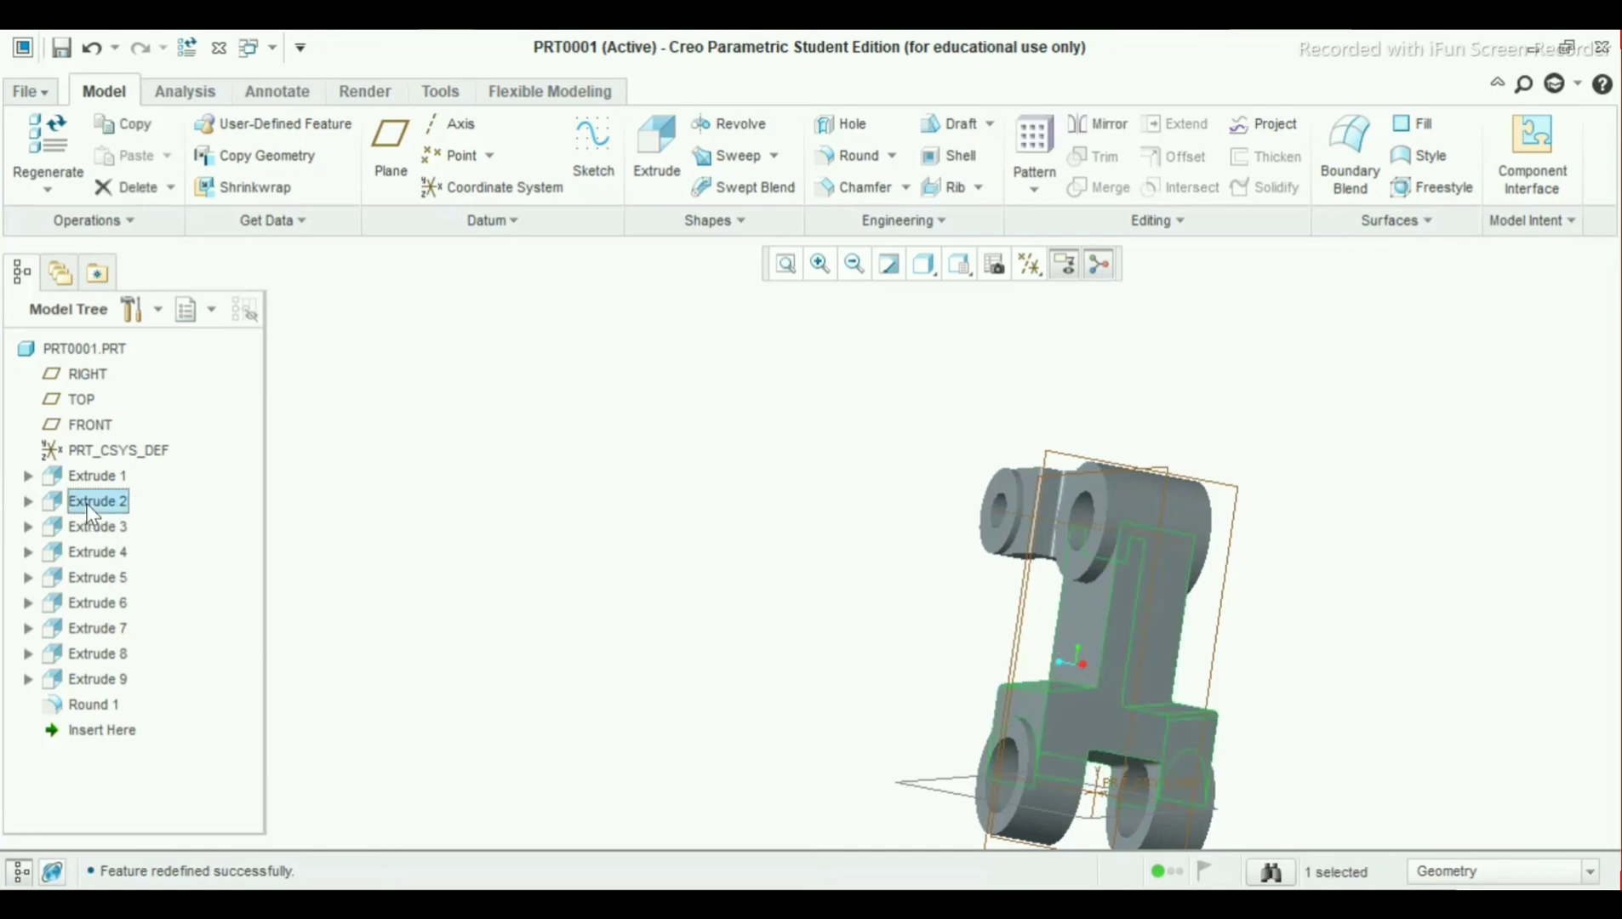
pyautogui.rightClick(86, 505)
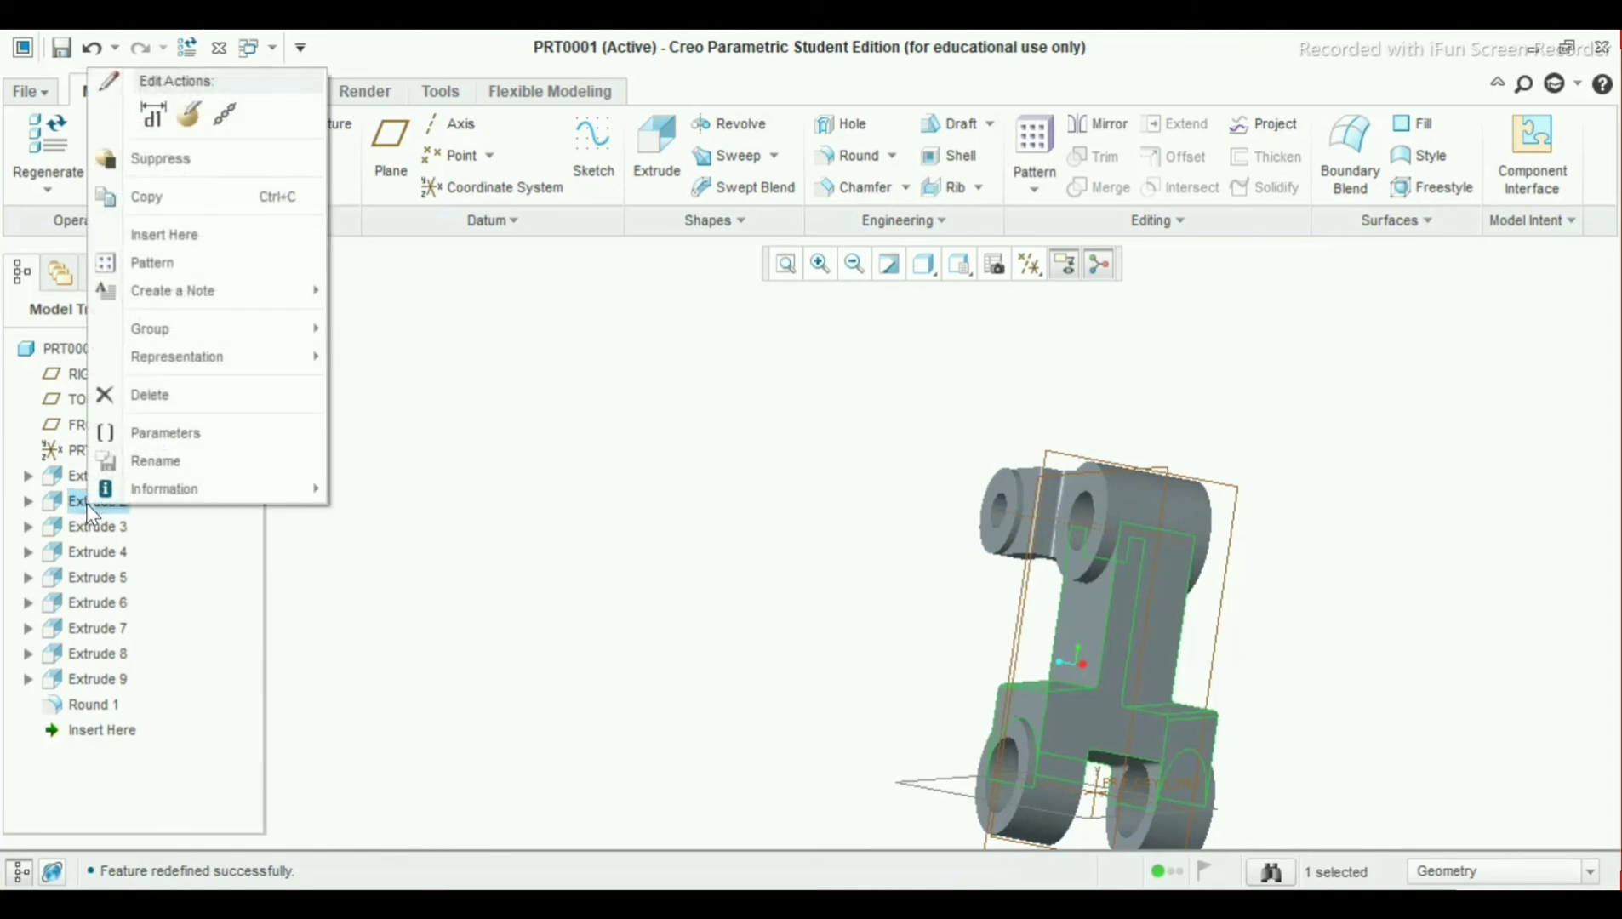
pyautogui.click(191, 114)
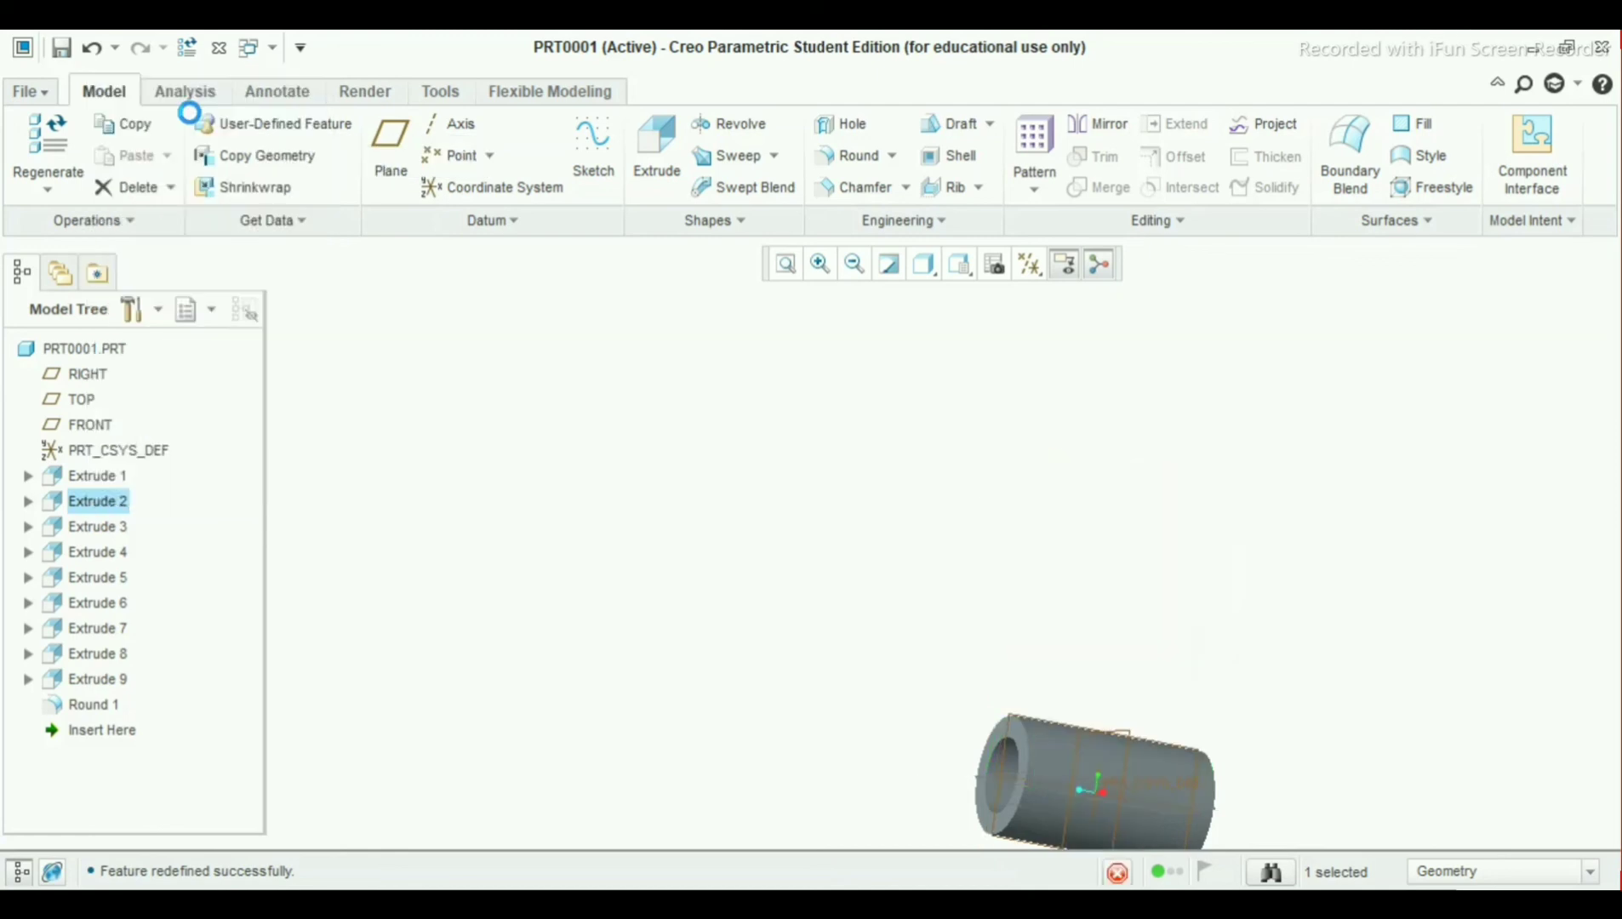
pyautogui.moveTo(1252, 801); pyautogui.dragTo(1158, 792, button='middle')
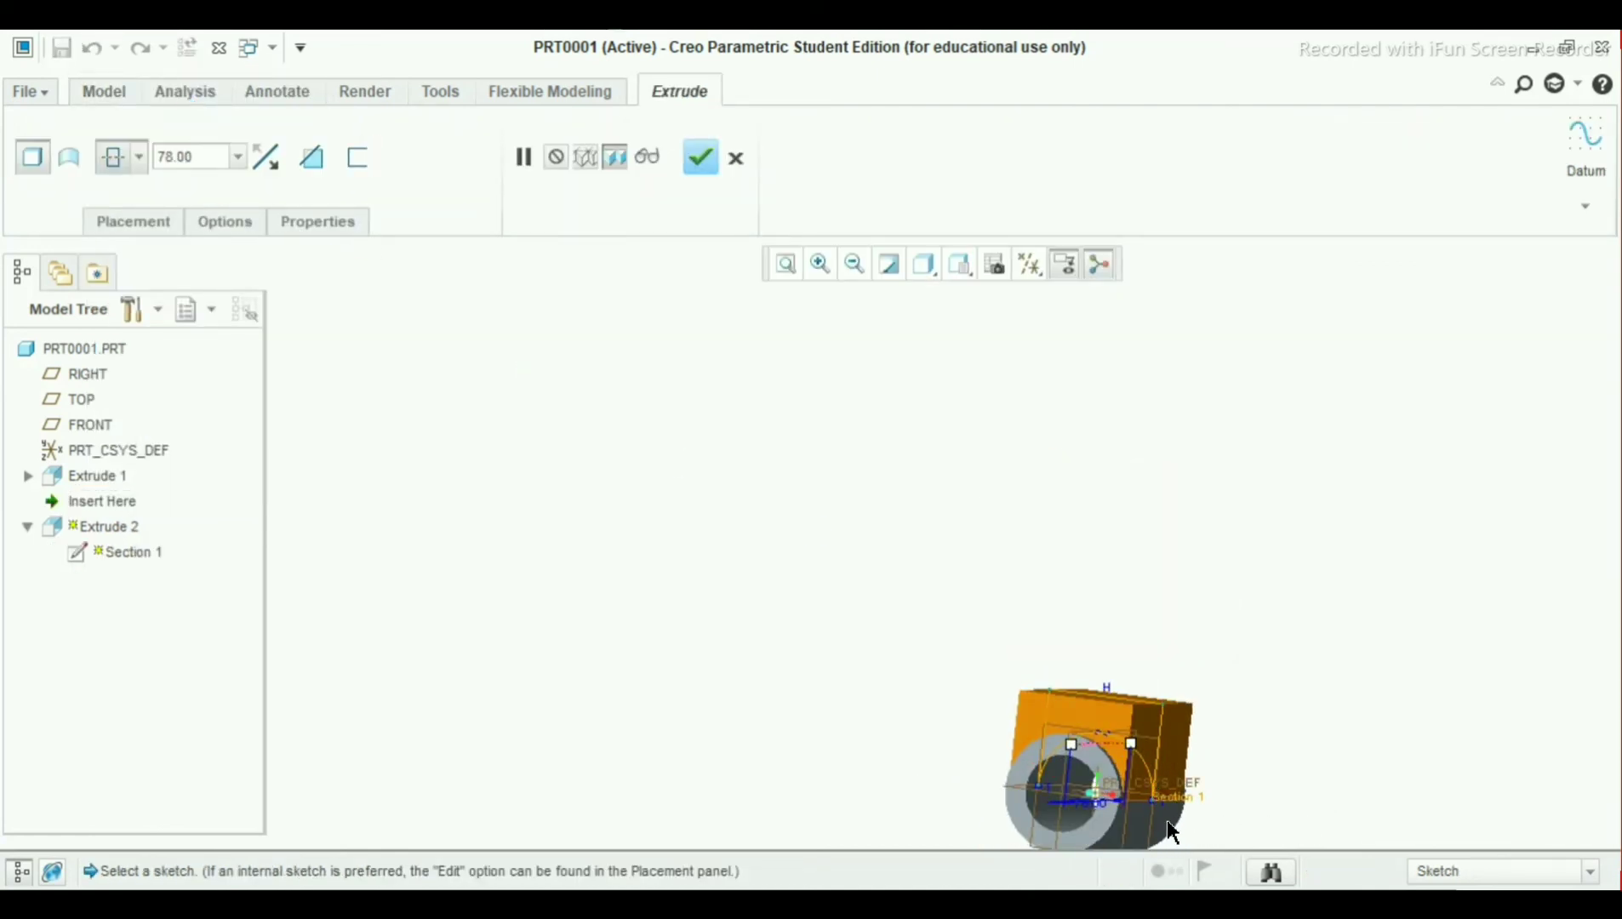
pyautogui.click(786, 264)
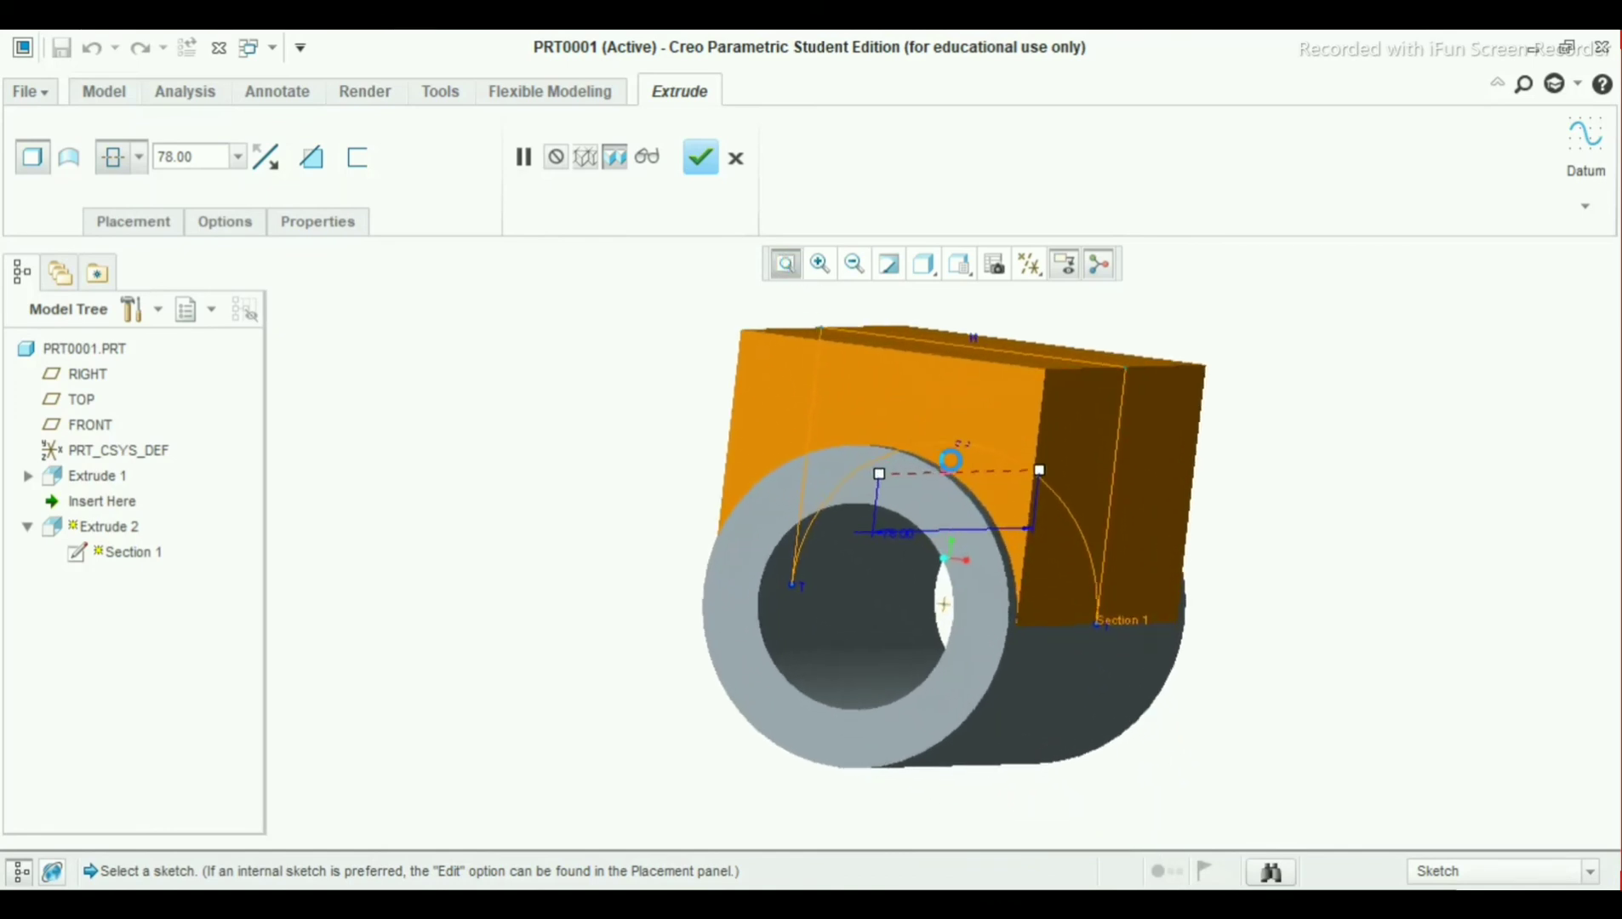
pyautogui.moveTo(1186, 490); pyautogui.dragTo(1177, 525, button='middle')
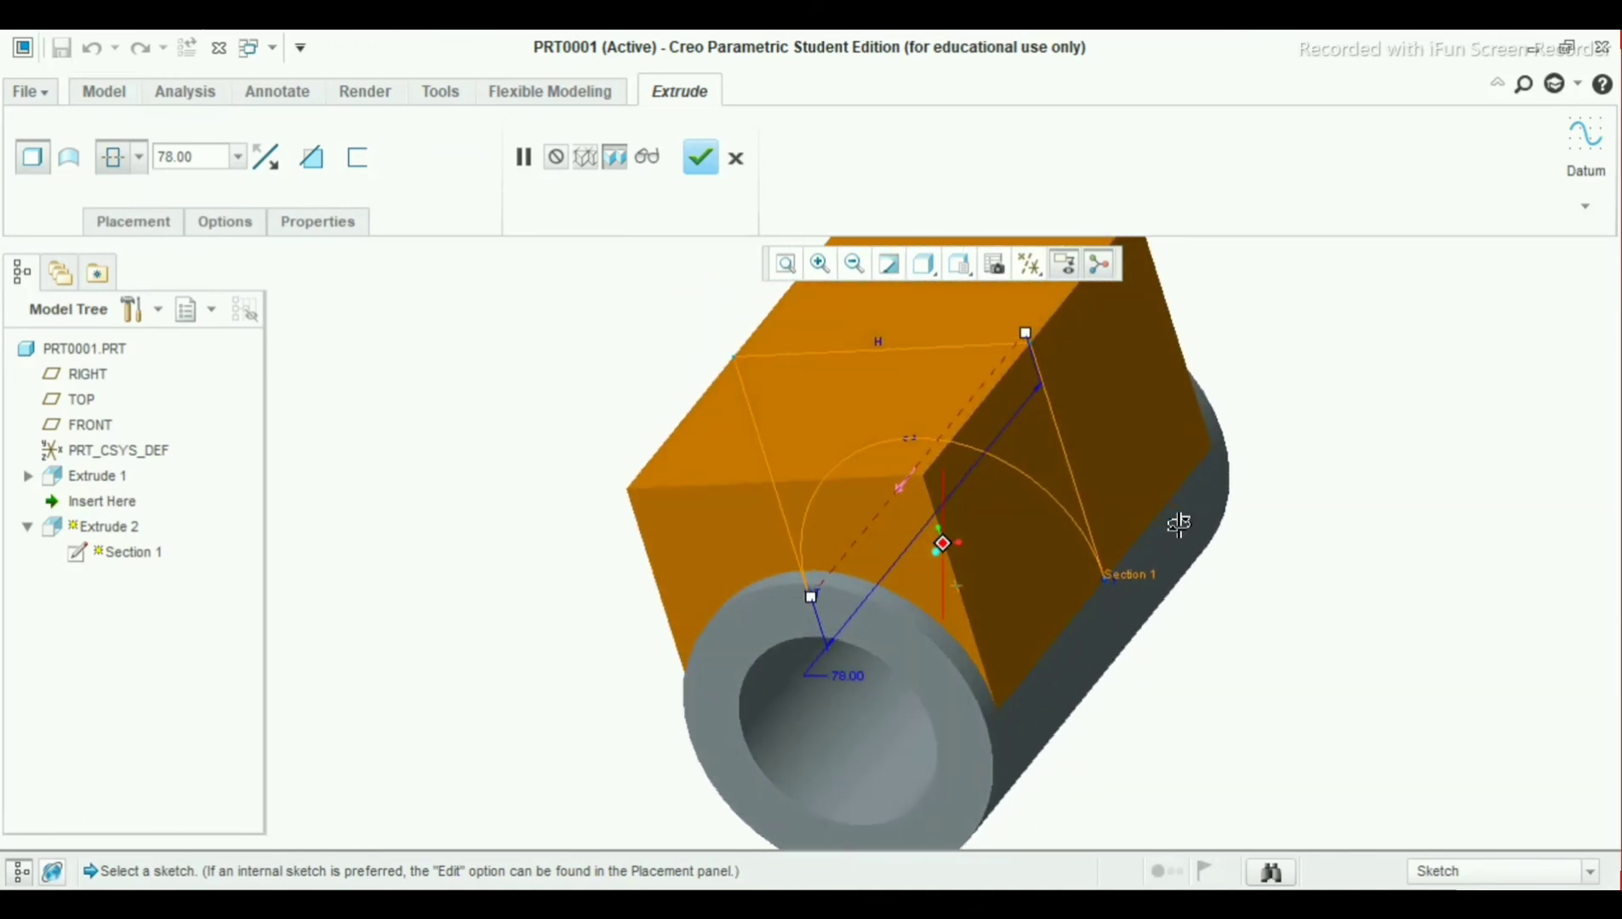
pyautogui.click(700, 160)
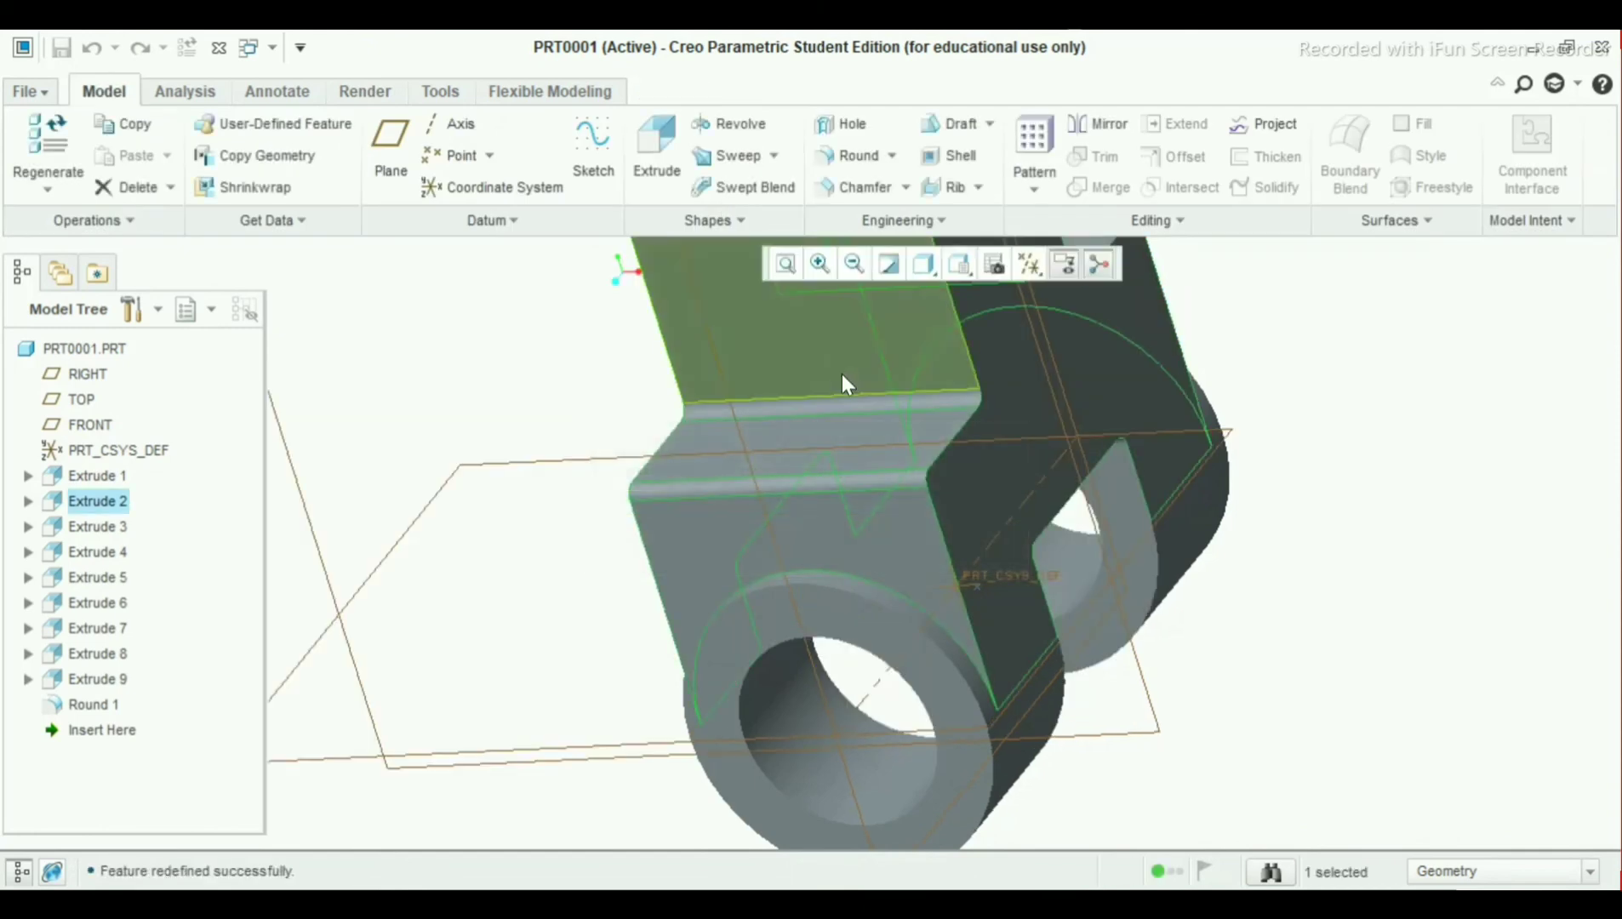
# Apply the dark red appearance to the side face of the forked arm and to the whole part
pyautogui.moveTo(944, 482); pyautogui.dragTo(994, 504, button='middle')
pyautogui.hotkey('ctrl', 'd')
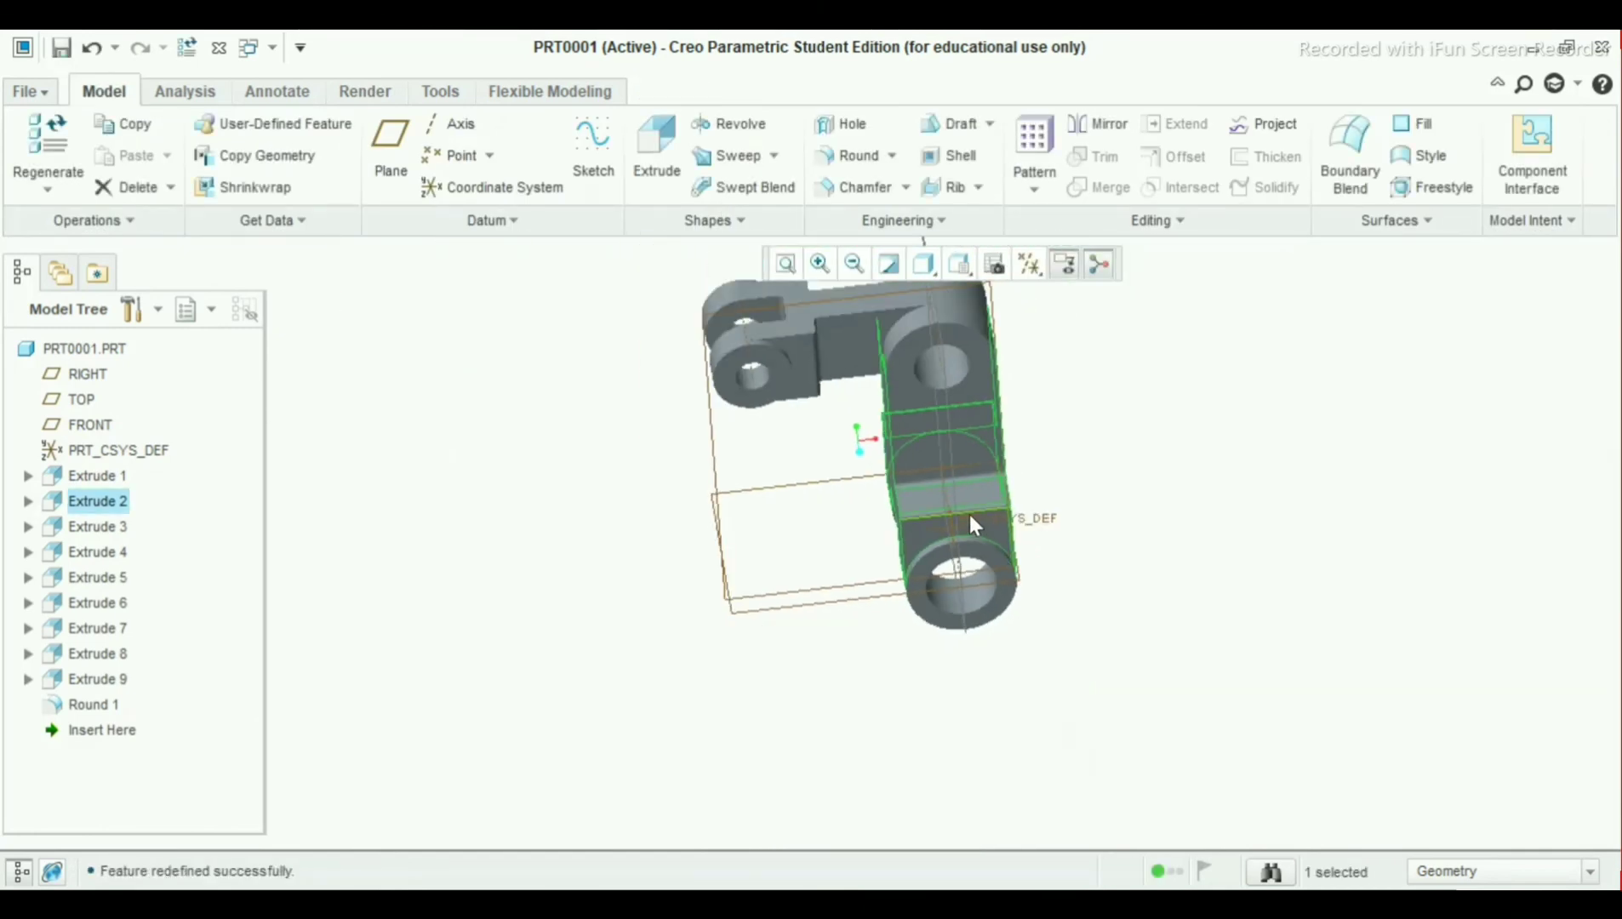
pyautogui.scroll(3, 930, 443)
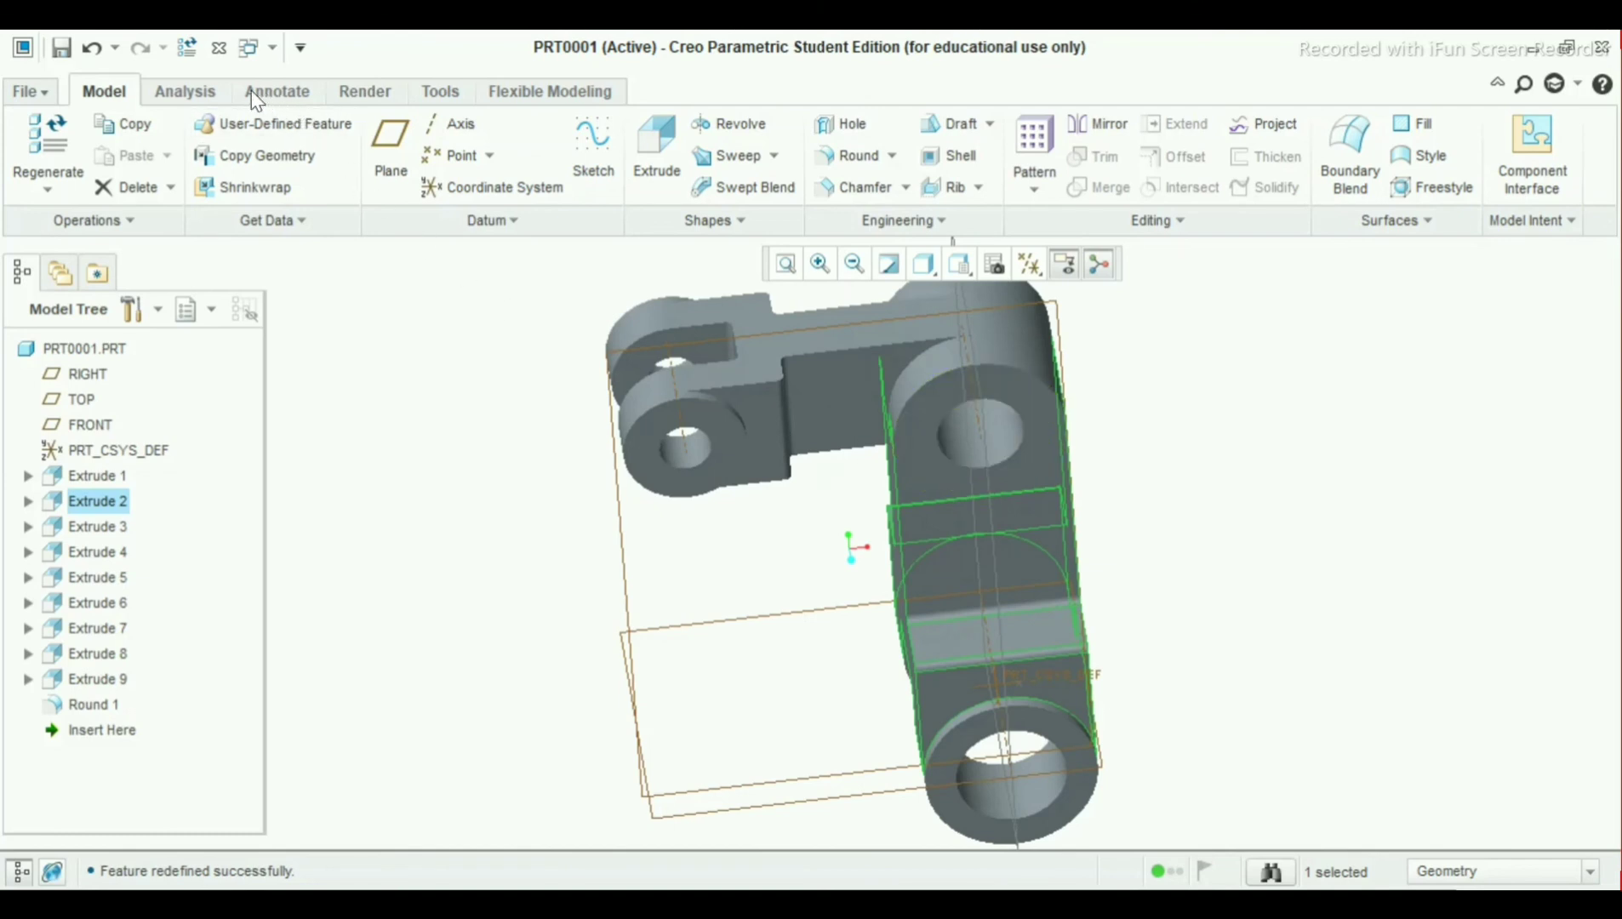
pyautogui.click(185, 91)
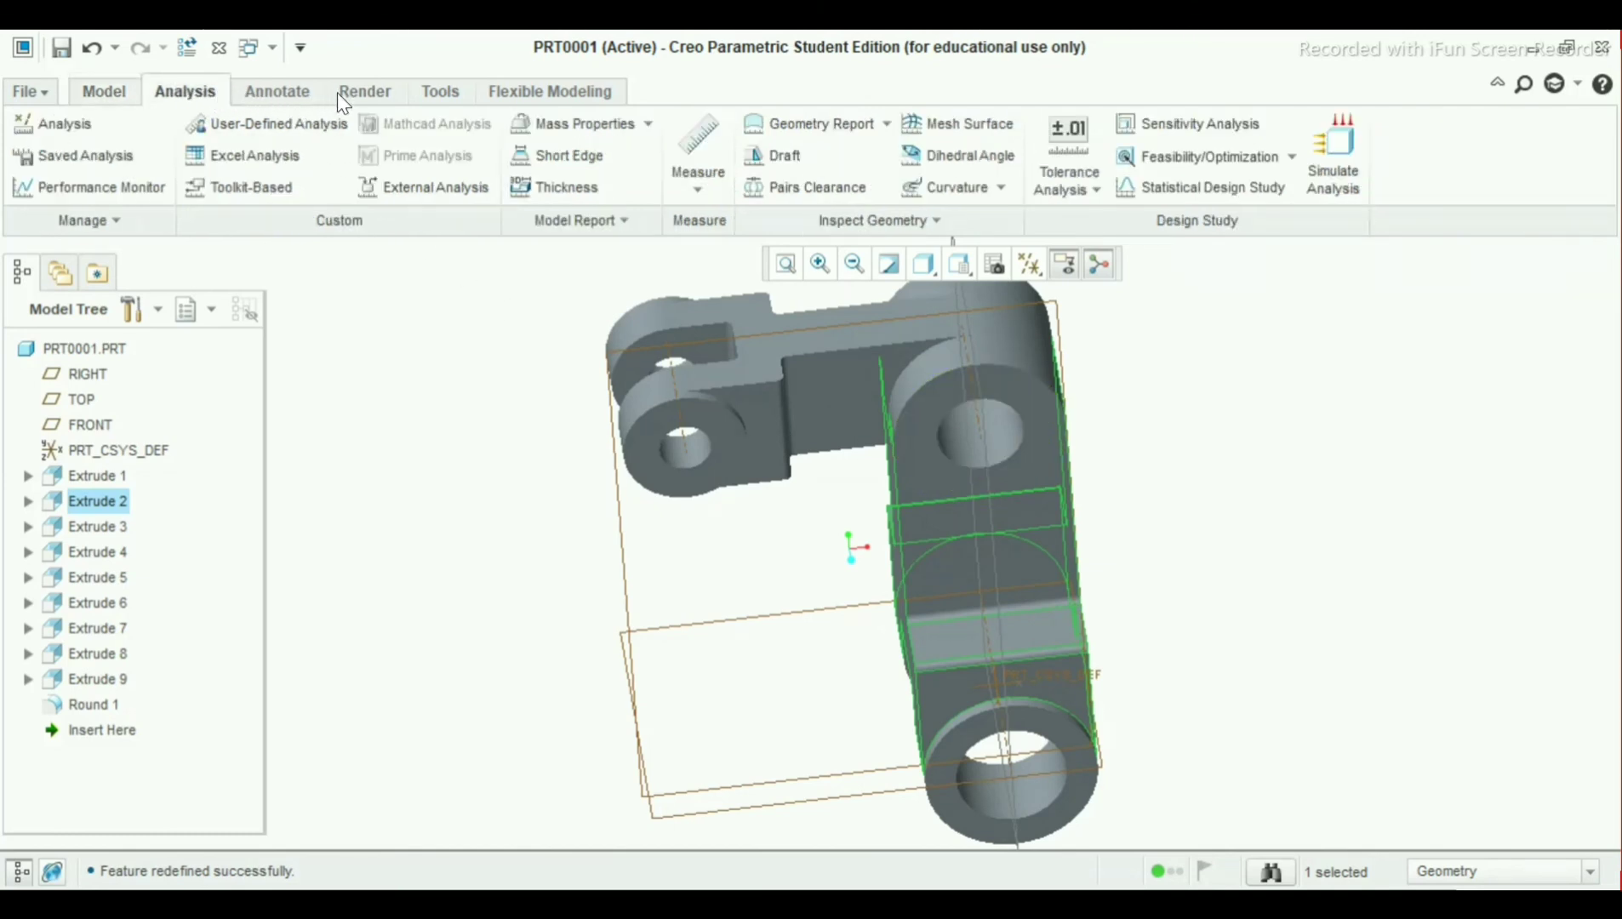
pyautogui.click(364, 94)
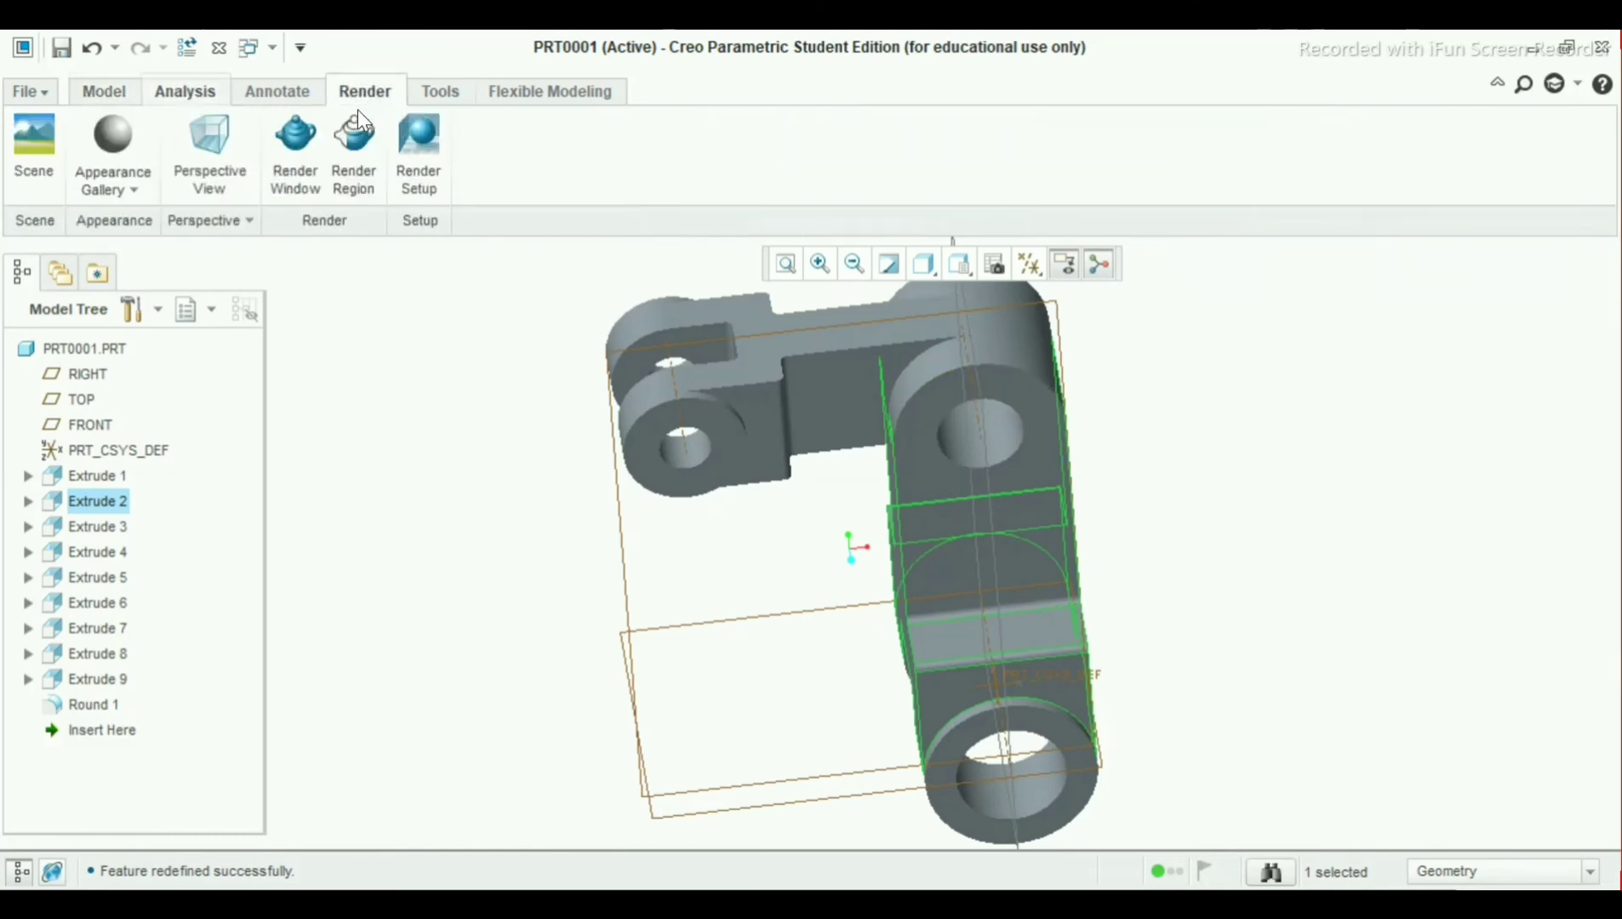
pyautogui.click(137, 191)
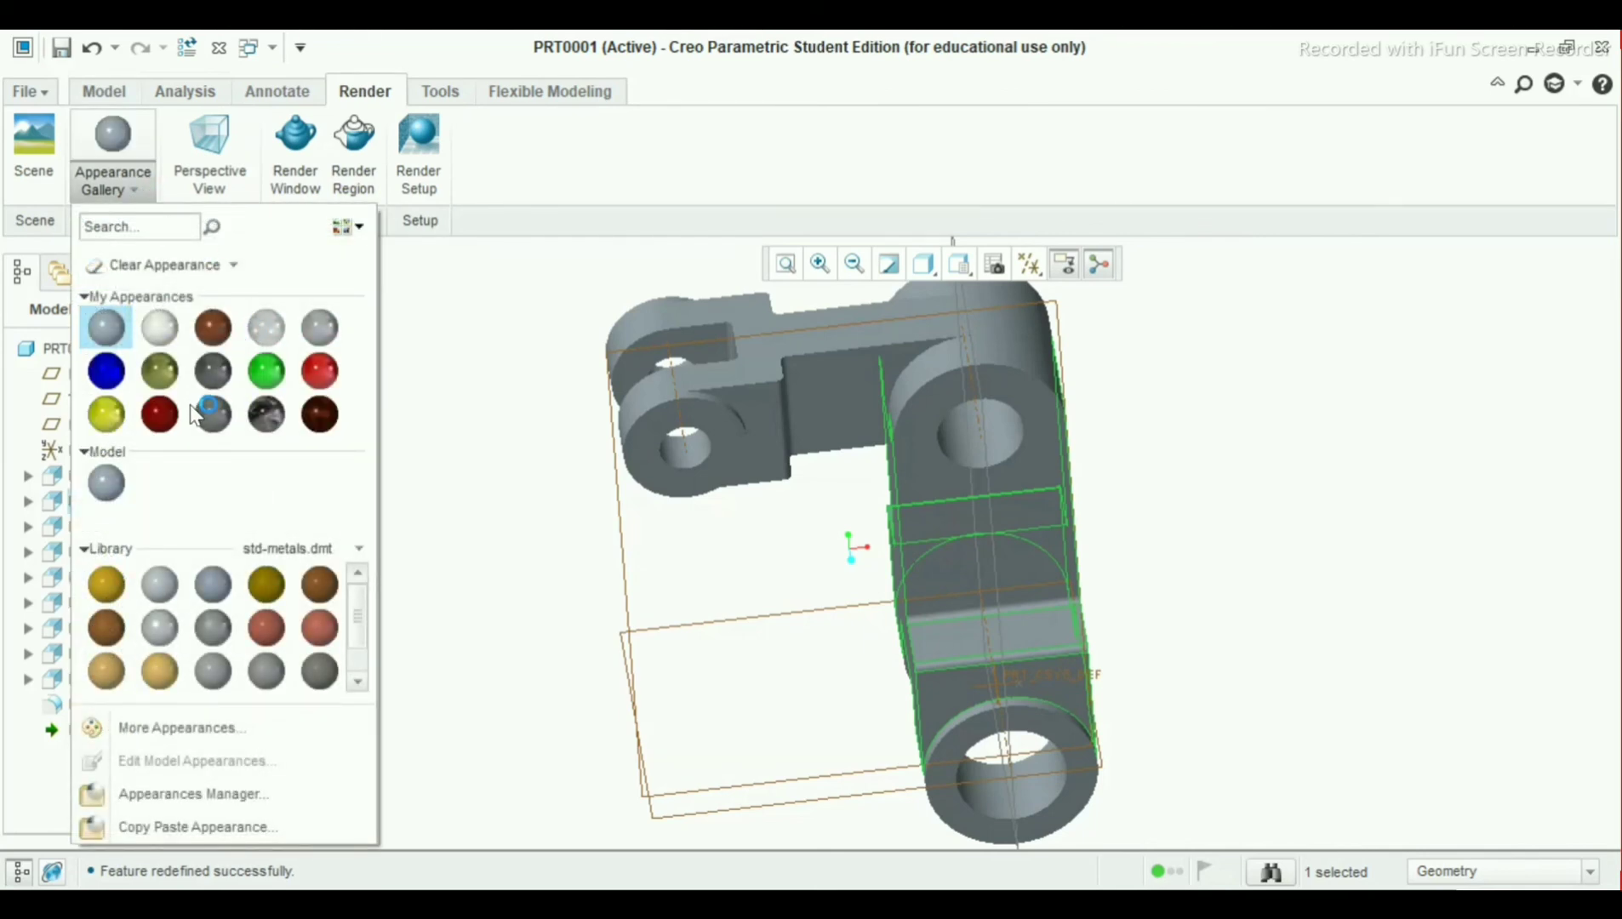
pyautogui.click(157, 414)
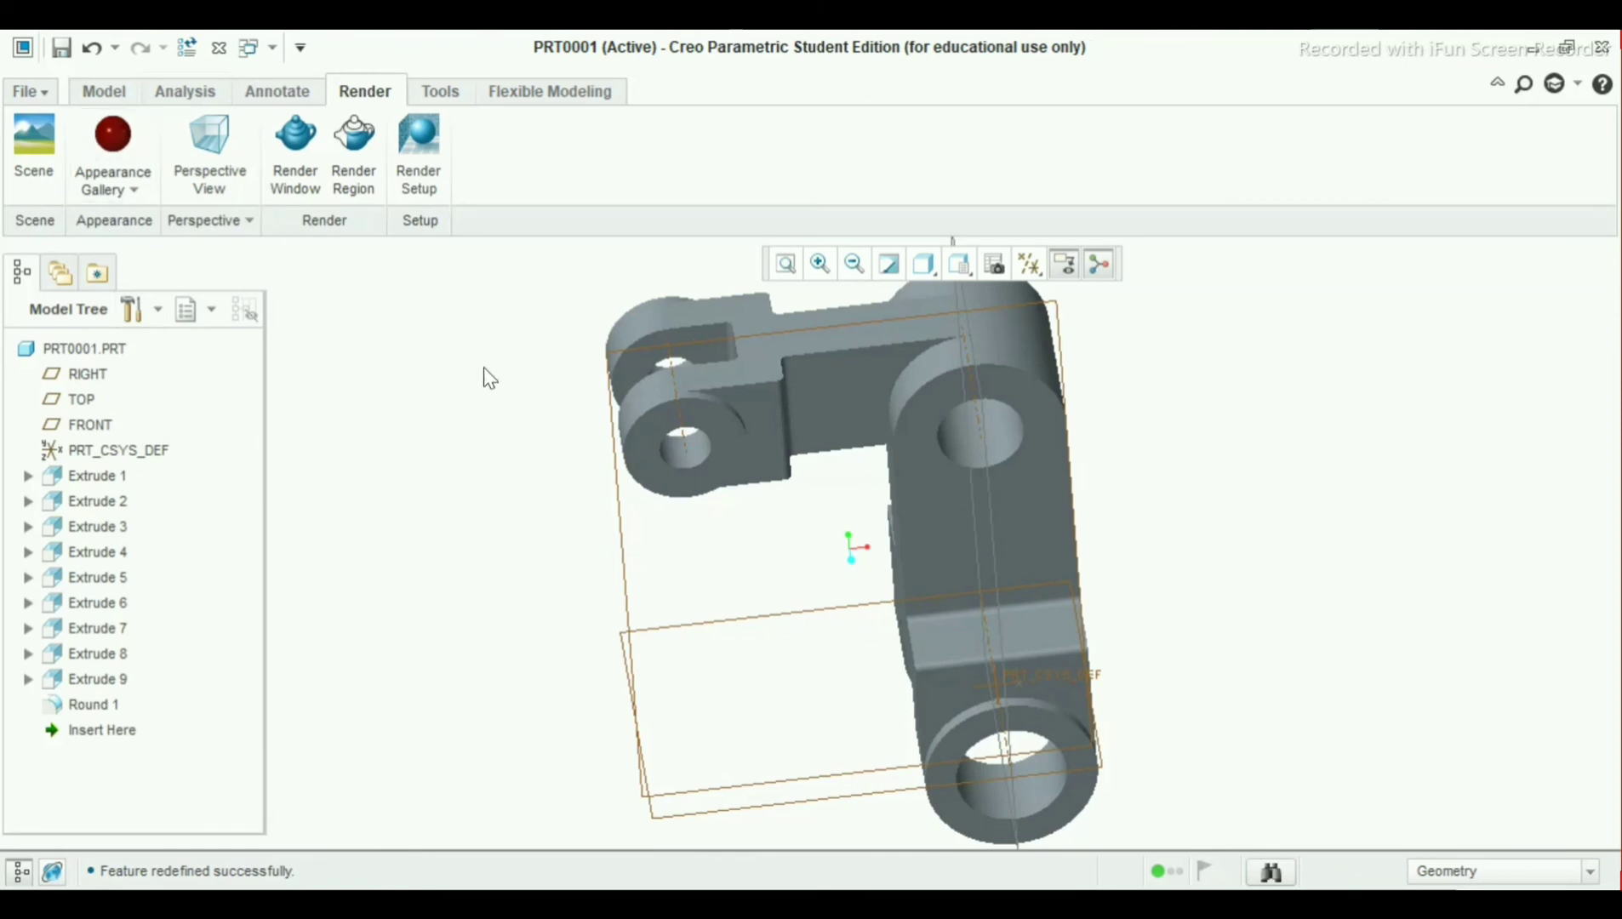
pyautogui.click(817, 386)
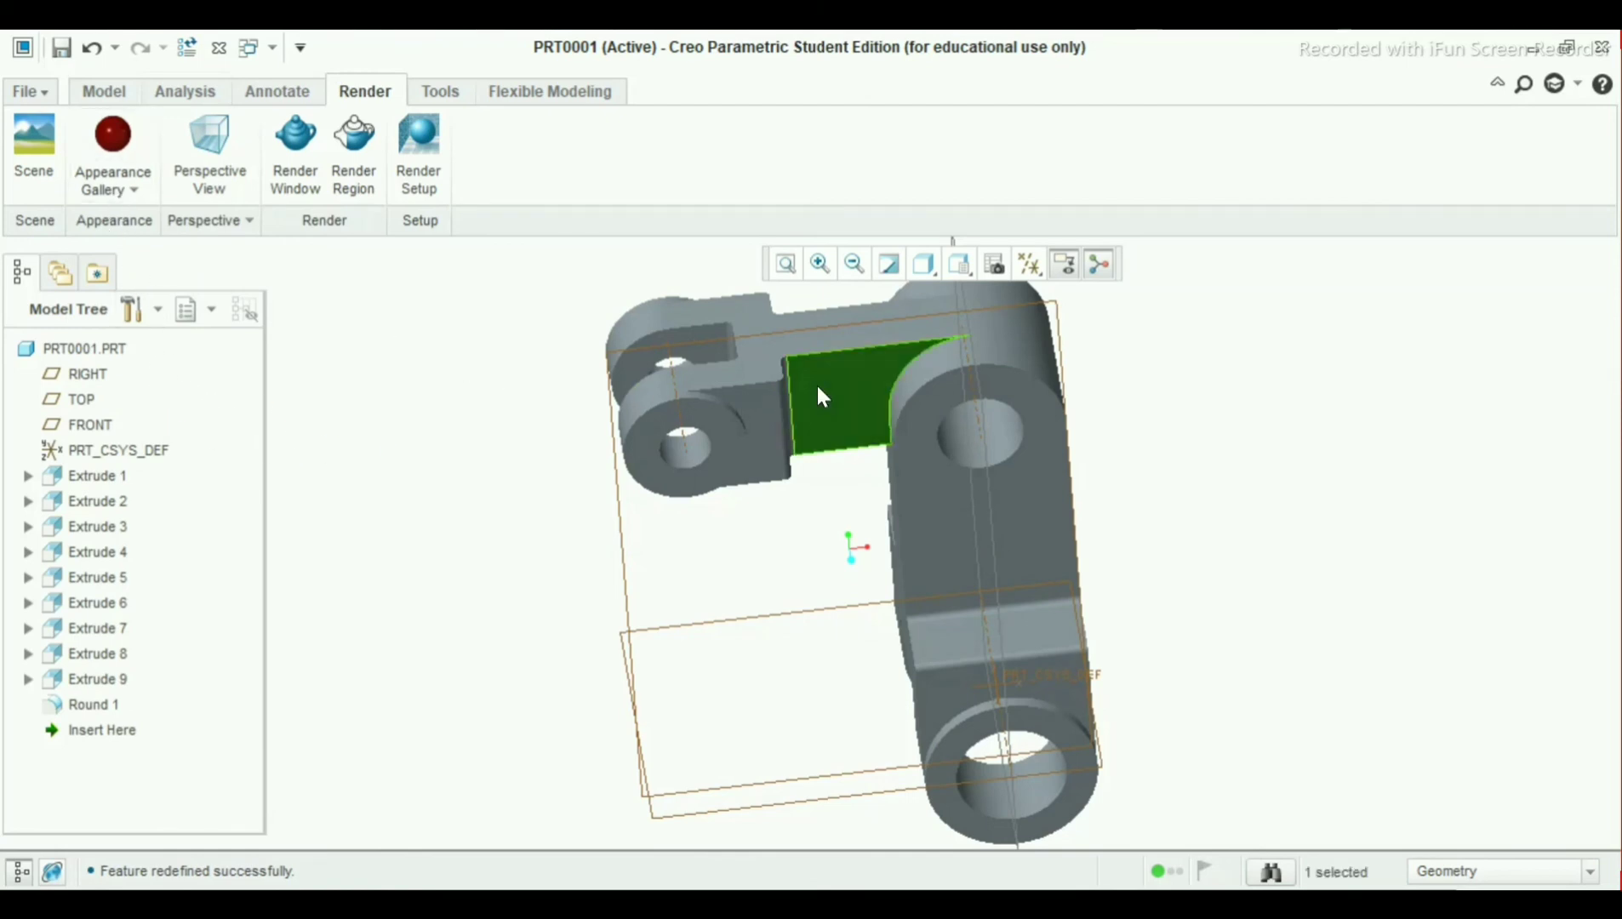
pyautogui.click(108, 139)
pyautogui.click(98, 351)
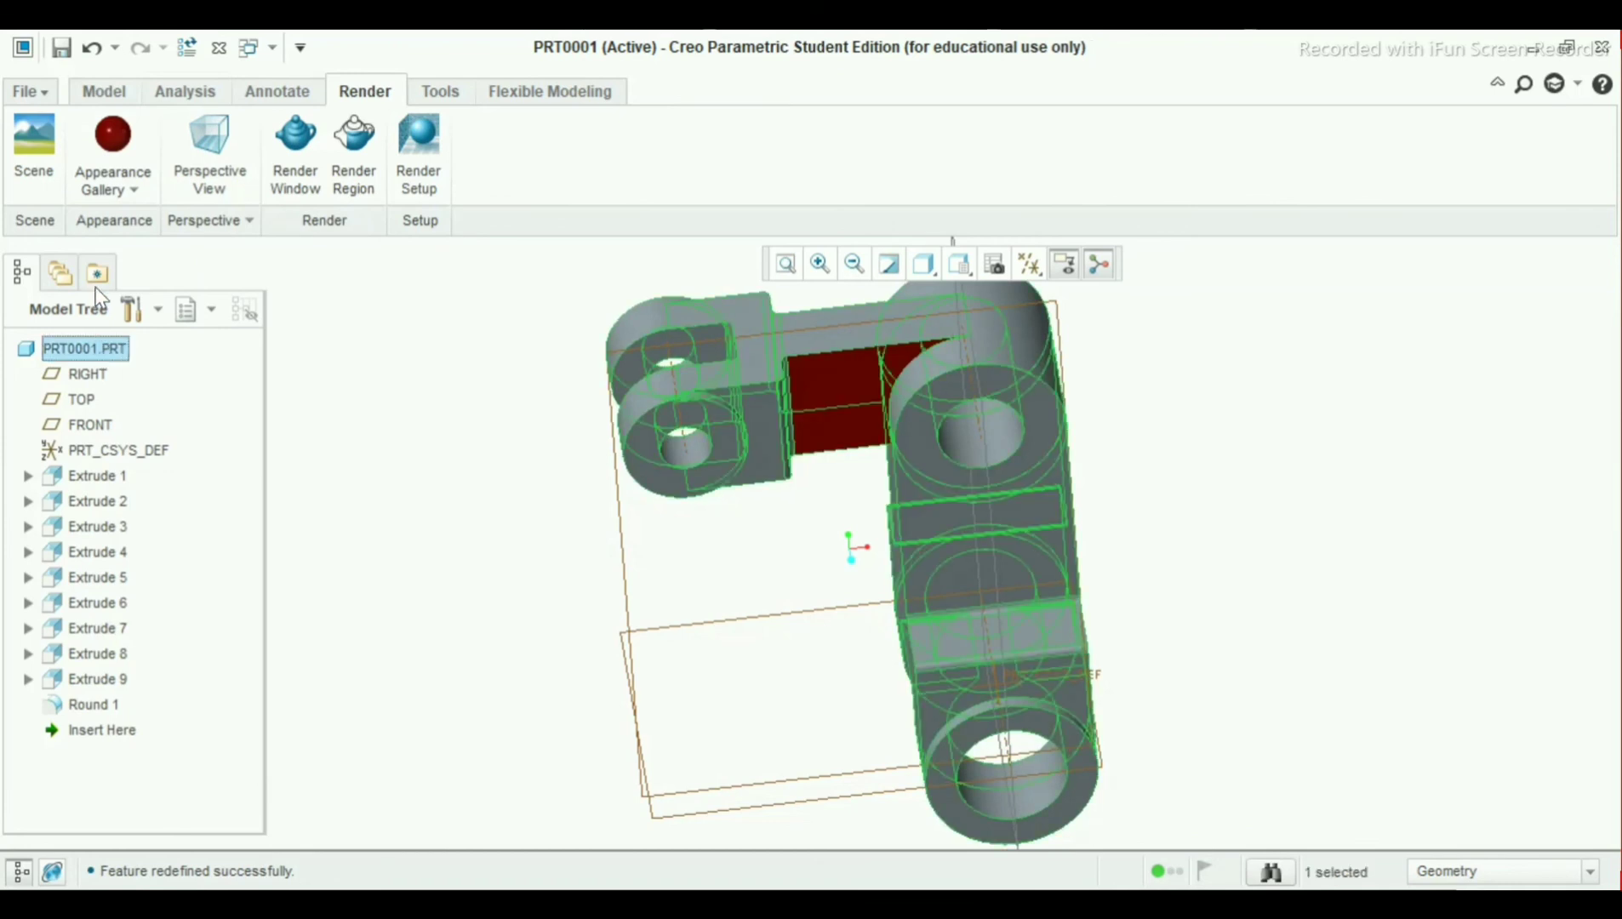
pyautogui.click(111, 140)
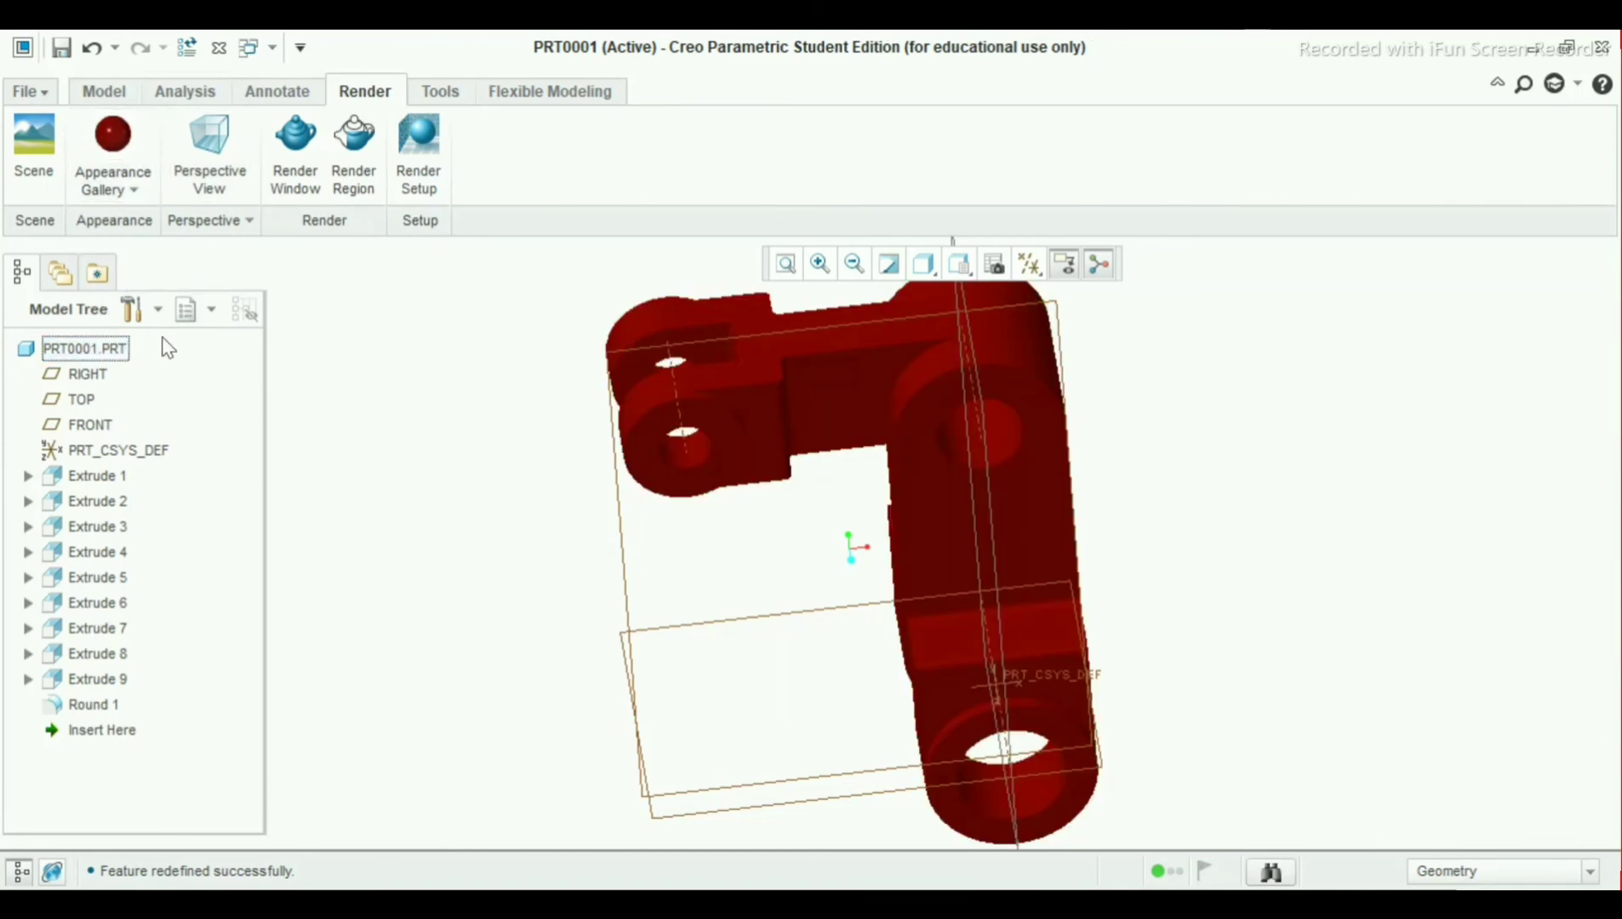
# Apply the dark brown mottled appearance to the whole part
pyautogui.click(116, 350)
pyautogui.click(134, 189)
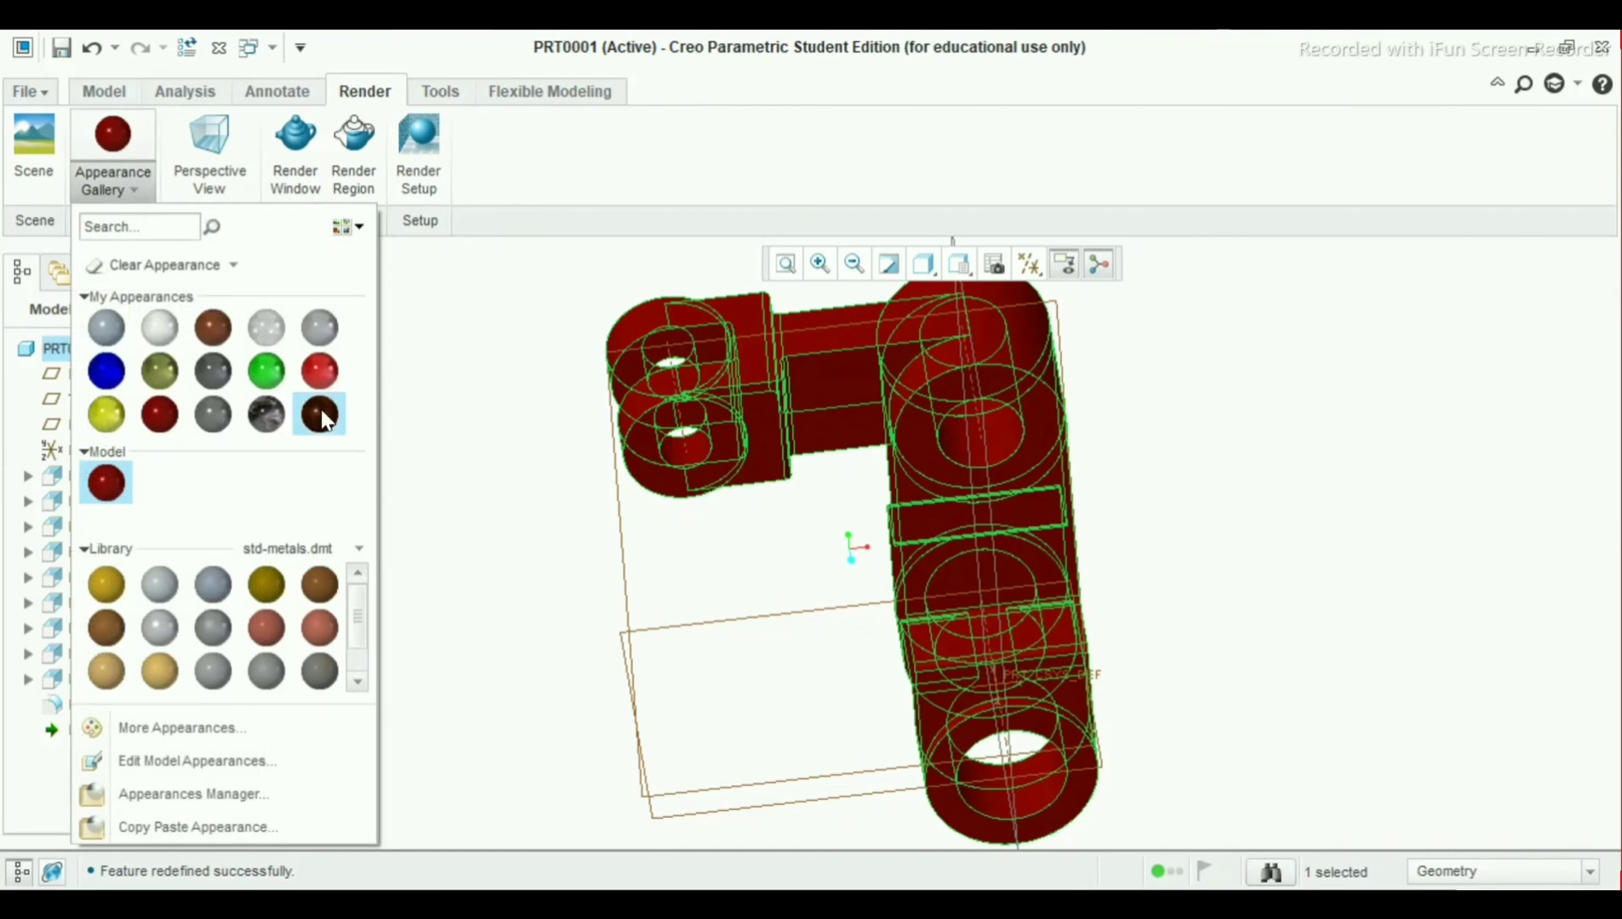
pyautogui.click(322, 413)
# Reapply the dark red appearance to the whole part and switch the model to perspective view
pyautogui.click(134, 192)
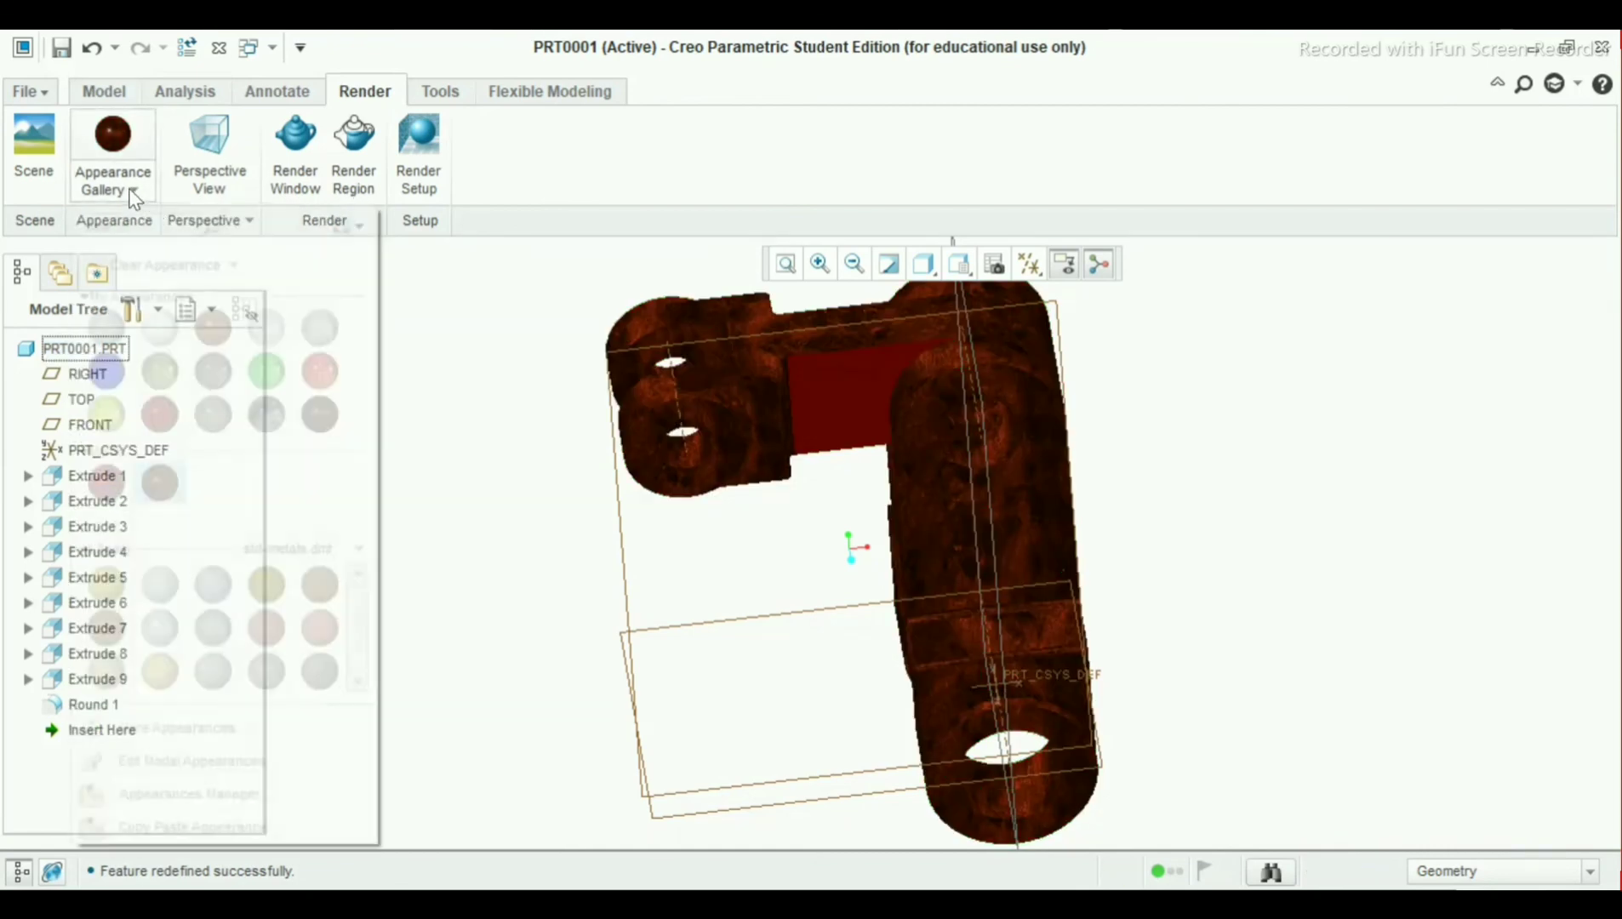
pyautogui.click(103, 479)
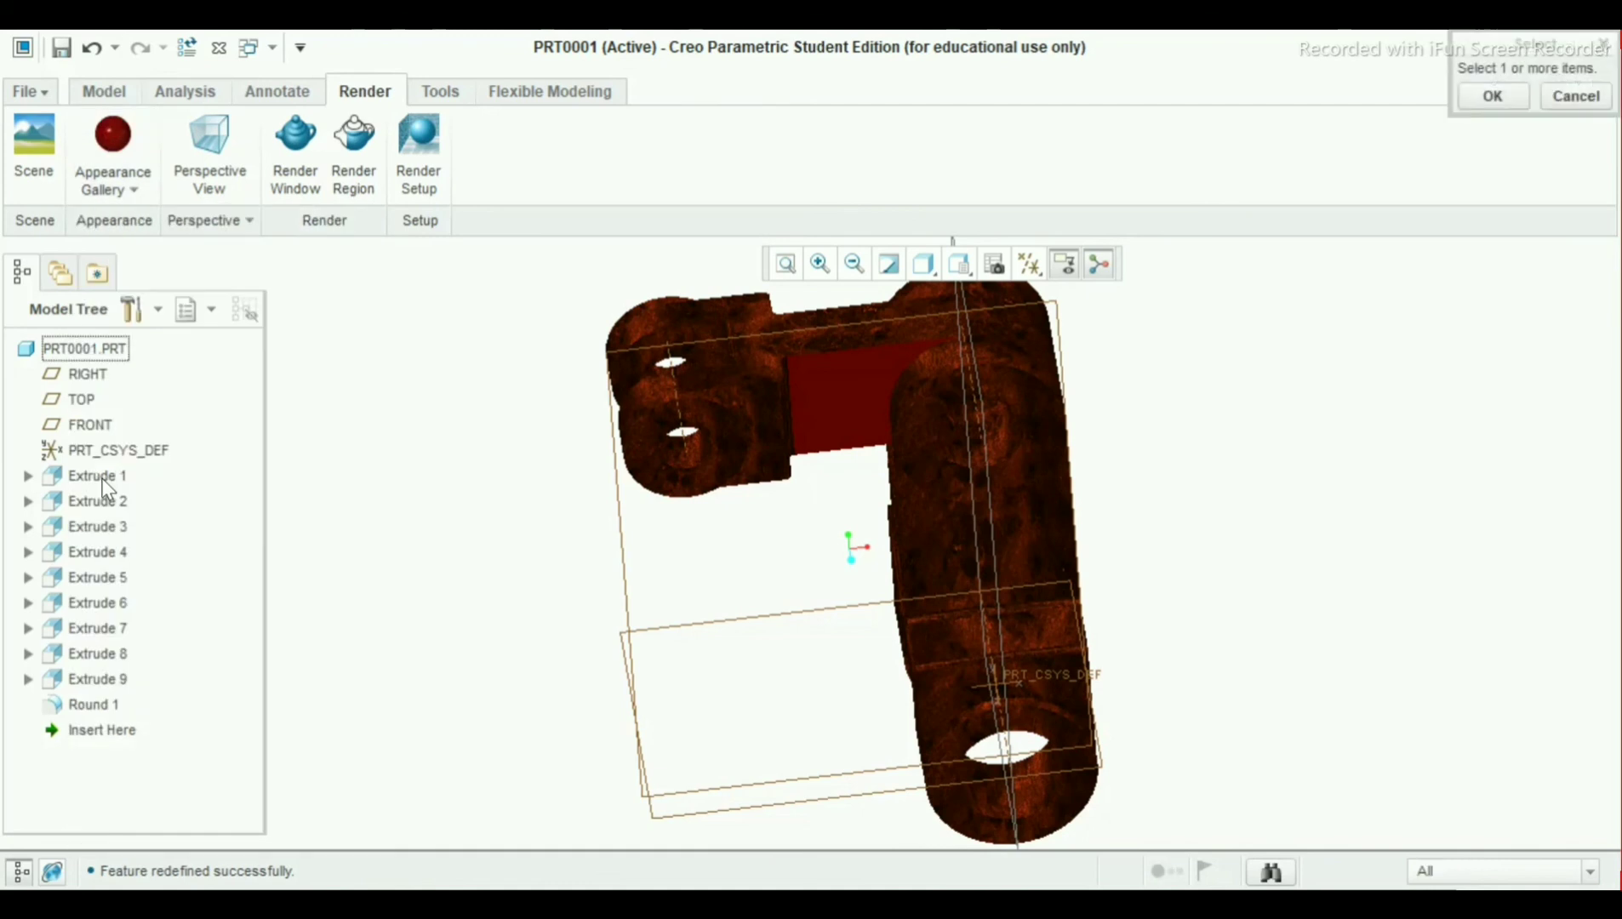
pyautogui.click(116, 354)
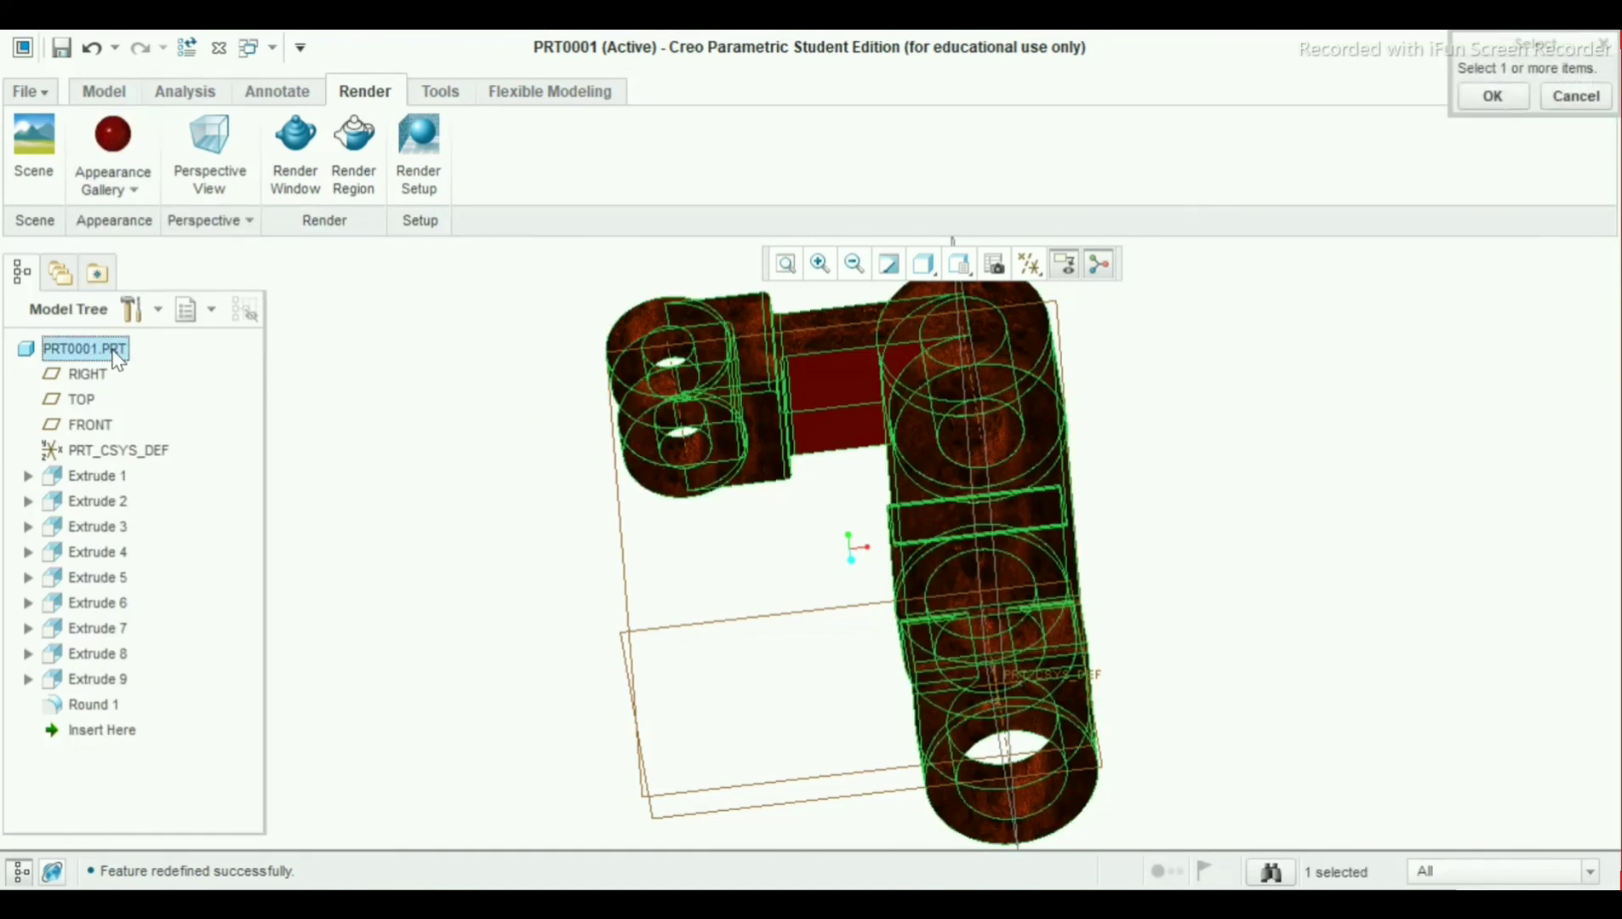
pyautogui.click(1491, 94)
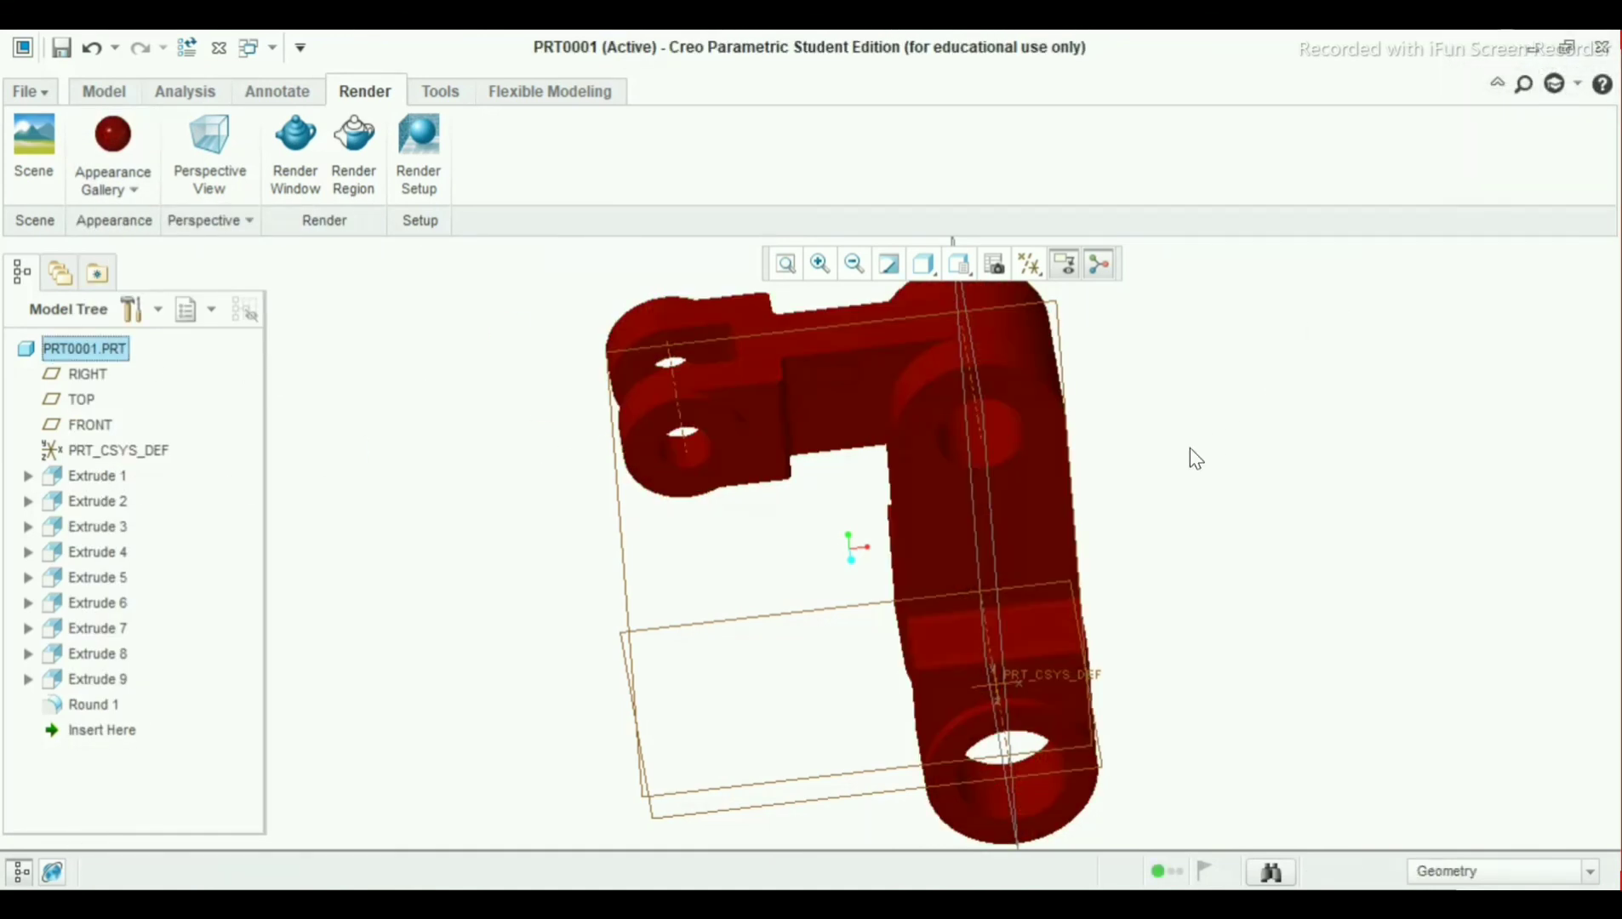
pyautogui.click(204, 189)
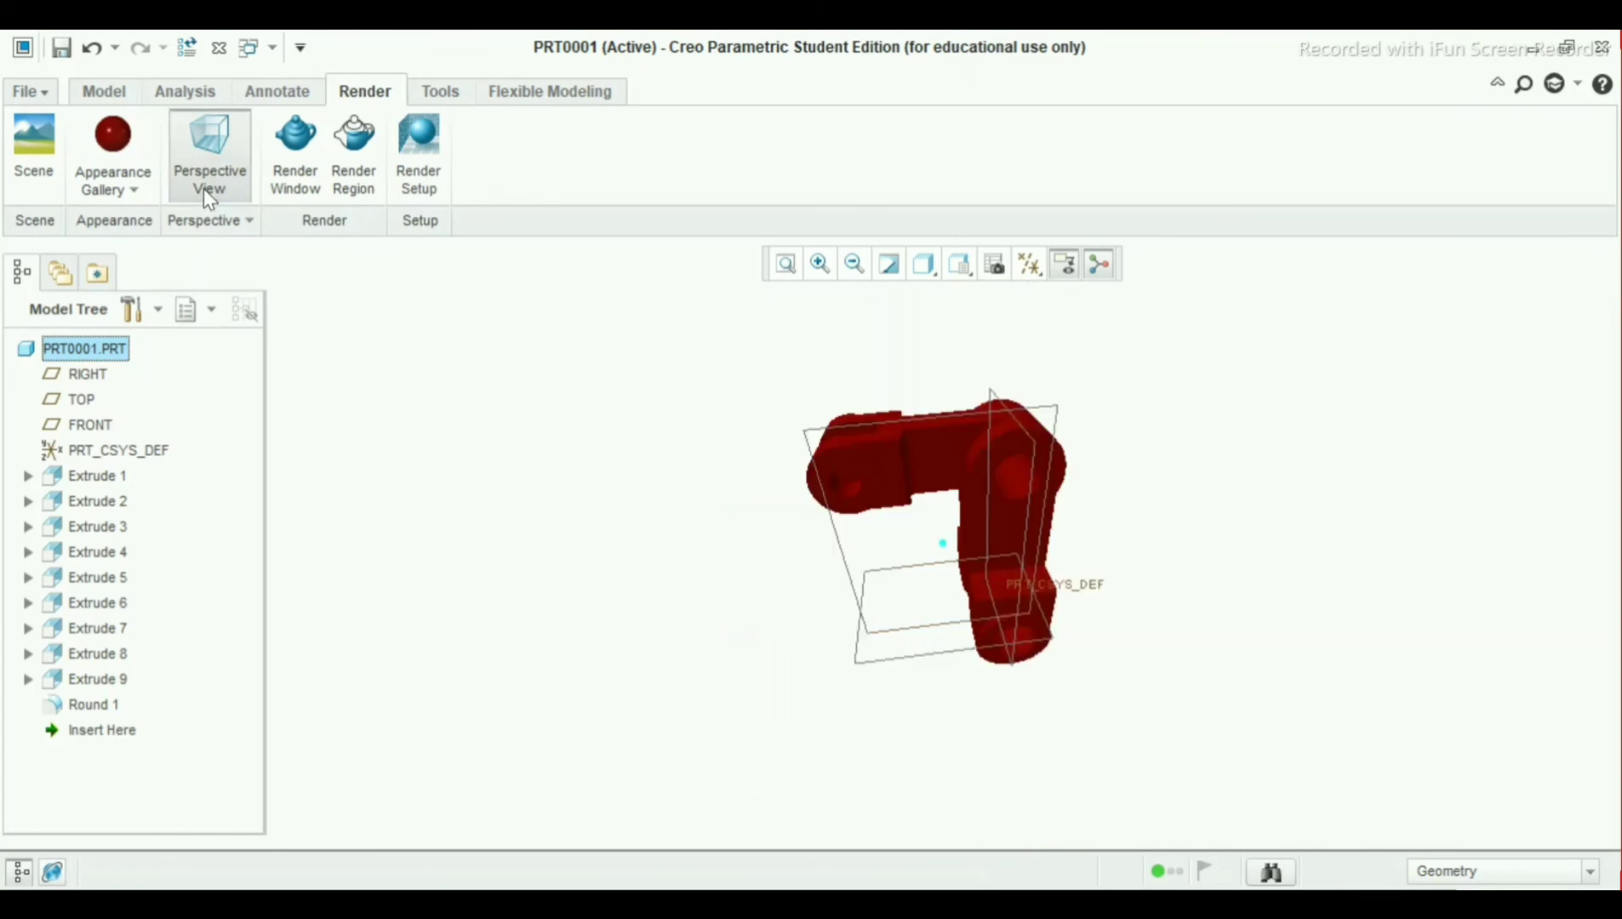
# Turn off the perspective view and hide the datum planes and axes in the graphics display
pyautogui.click(174, 155)
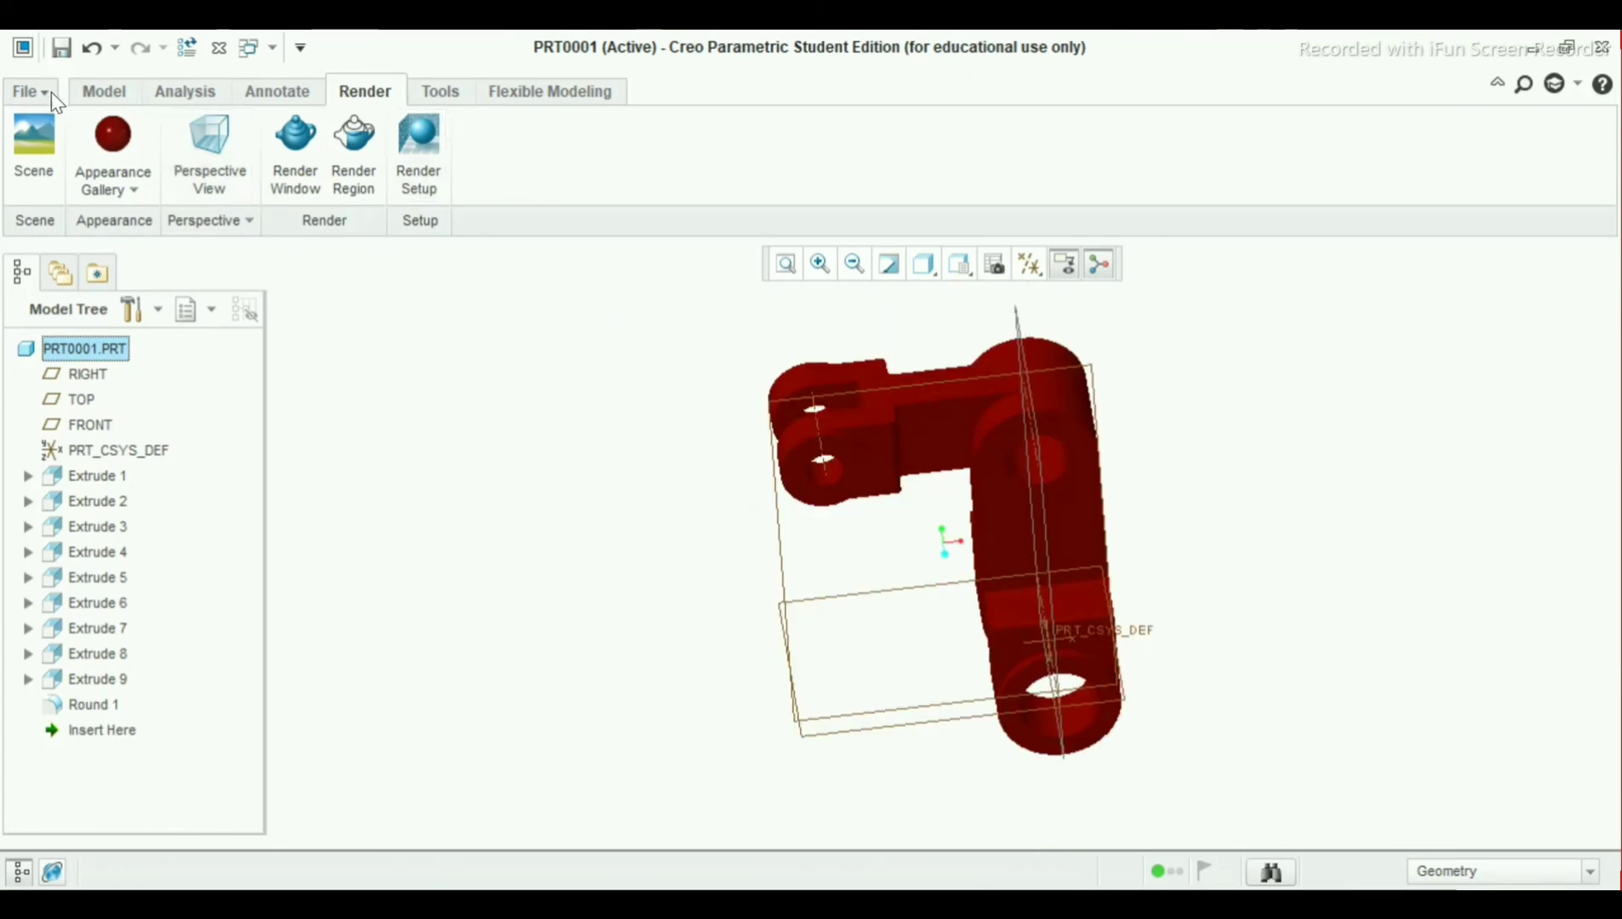
pyautogui.click(101, 92)
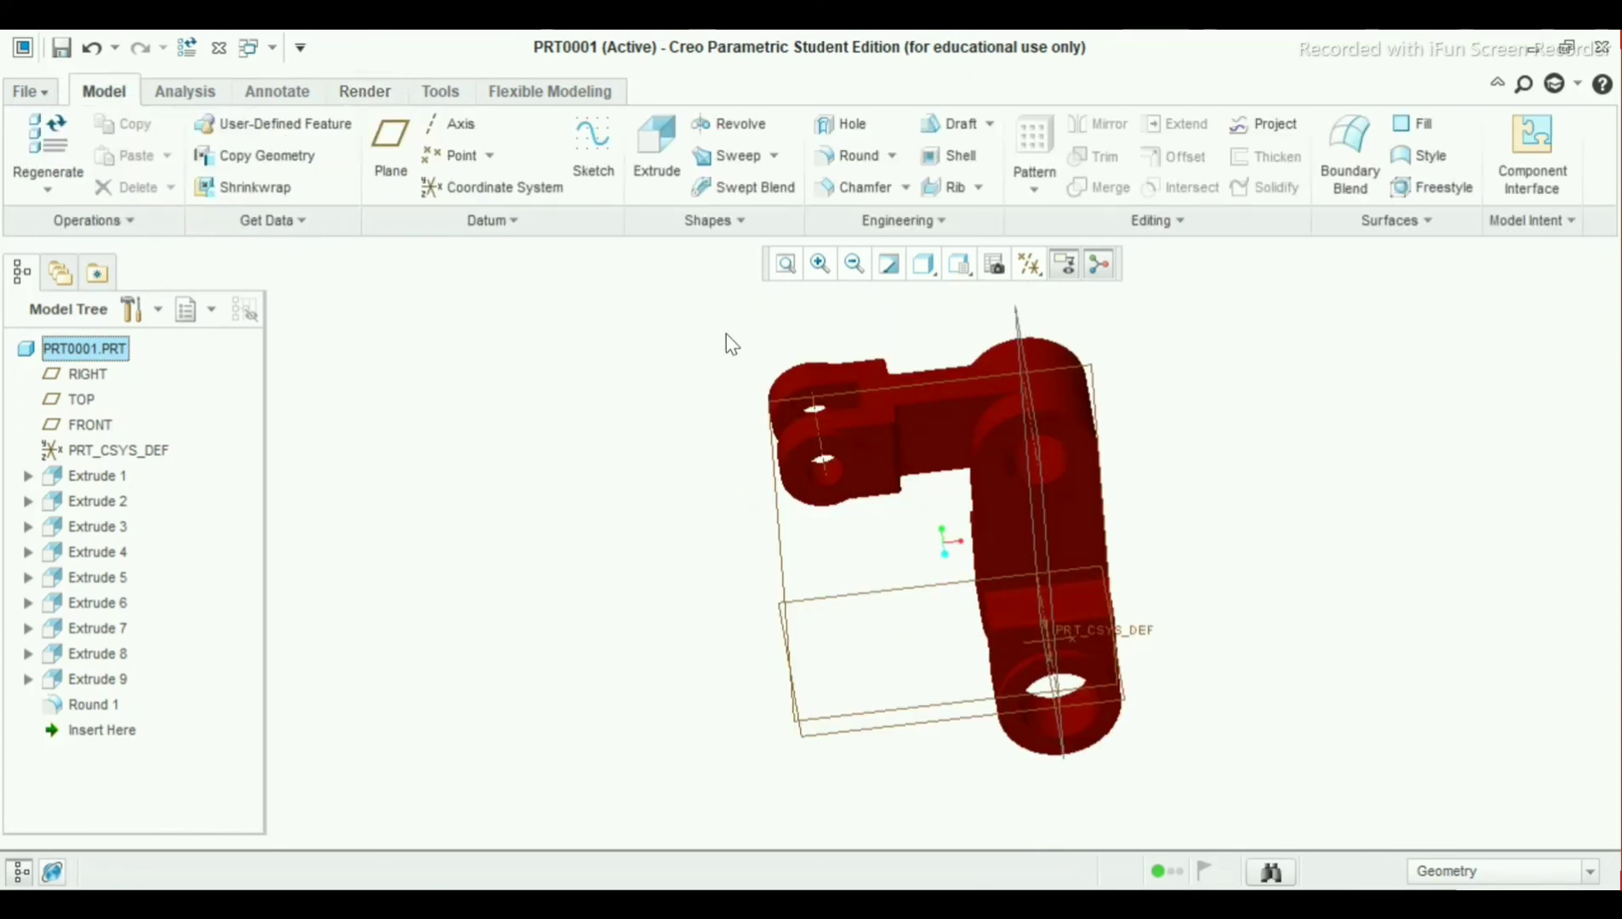
pyautogui.click(1033, 270)
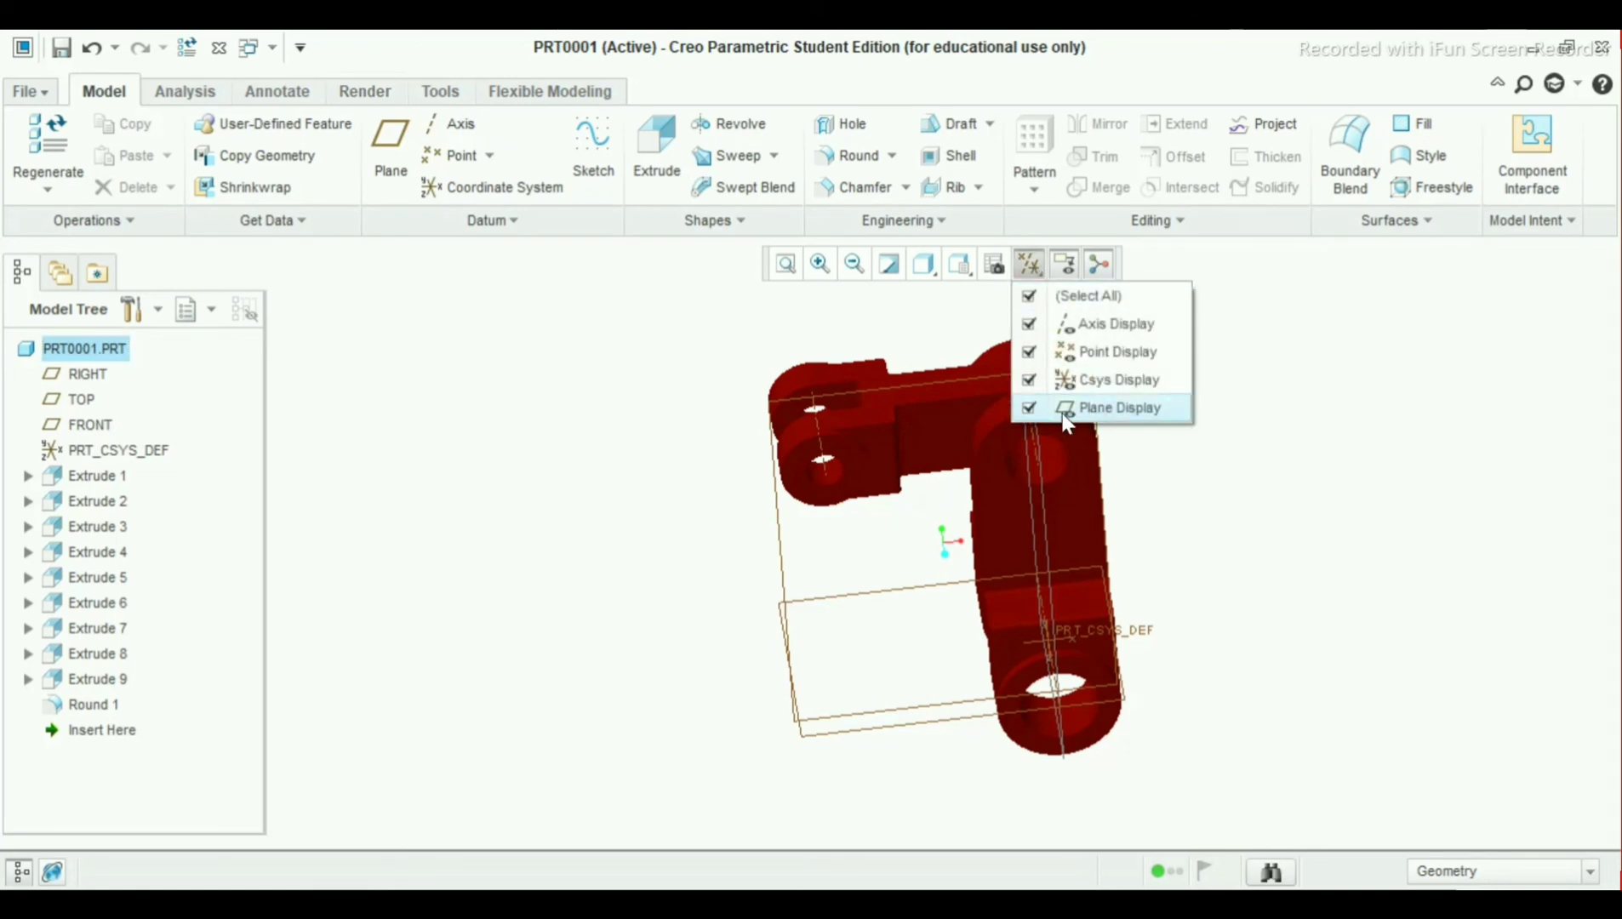
pyautogui.click(1065, 411)
pyautogui.moveTo(1204, 448); pyautogui.dragTo(1111, 399, button='middle')
pyautogui.click(1038, 270)
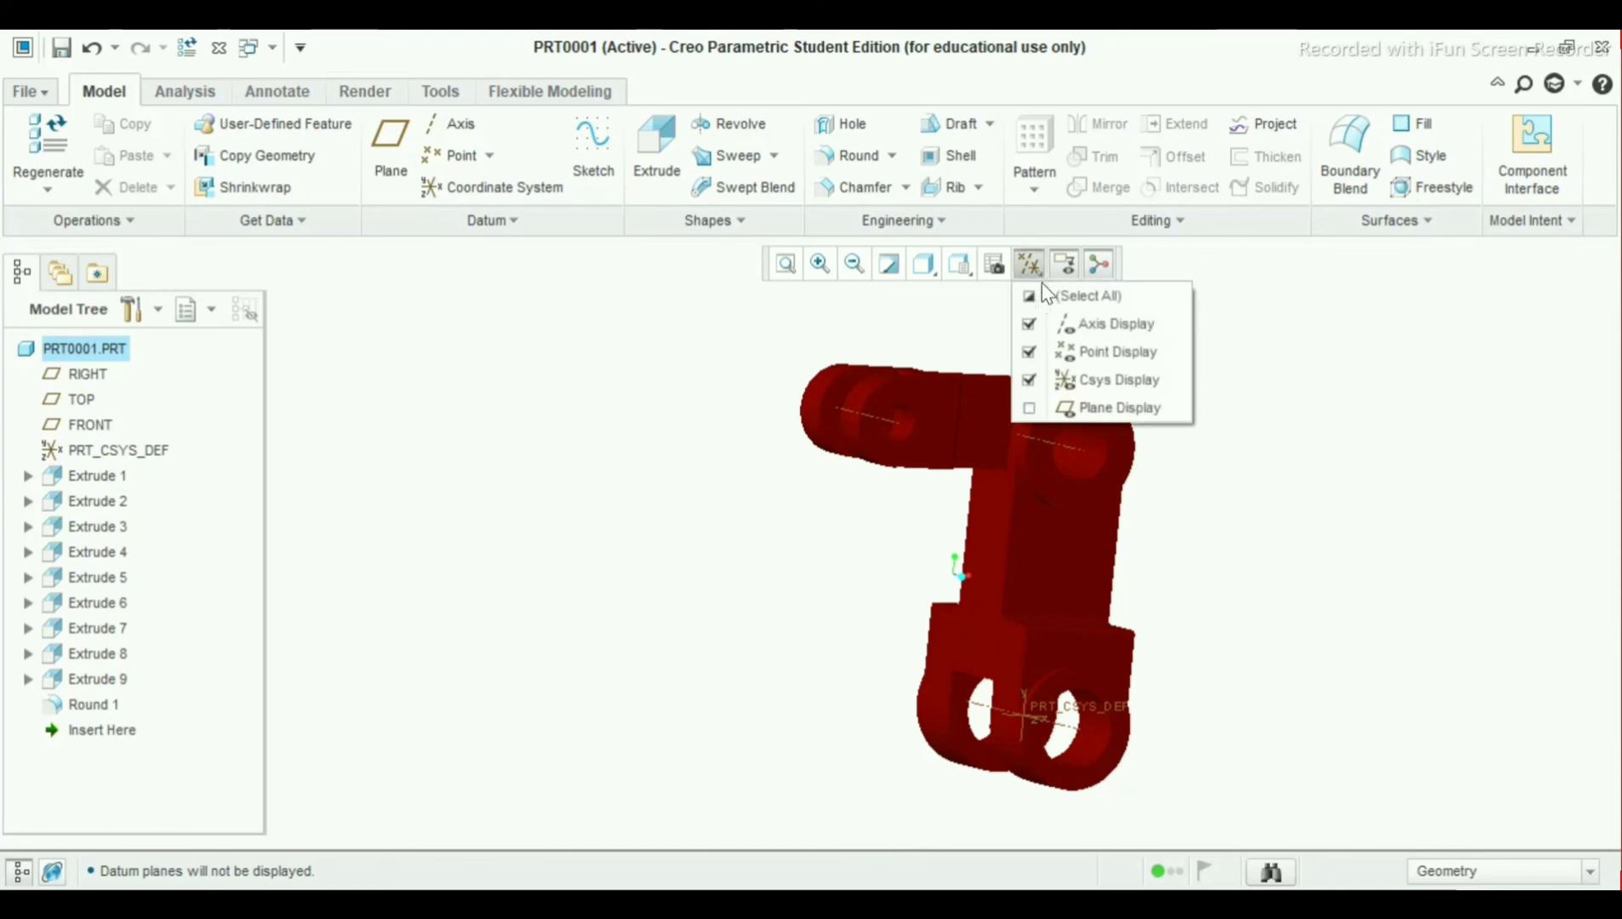
pyautogui.click(1060, 323)
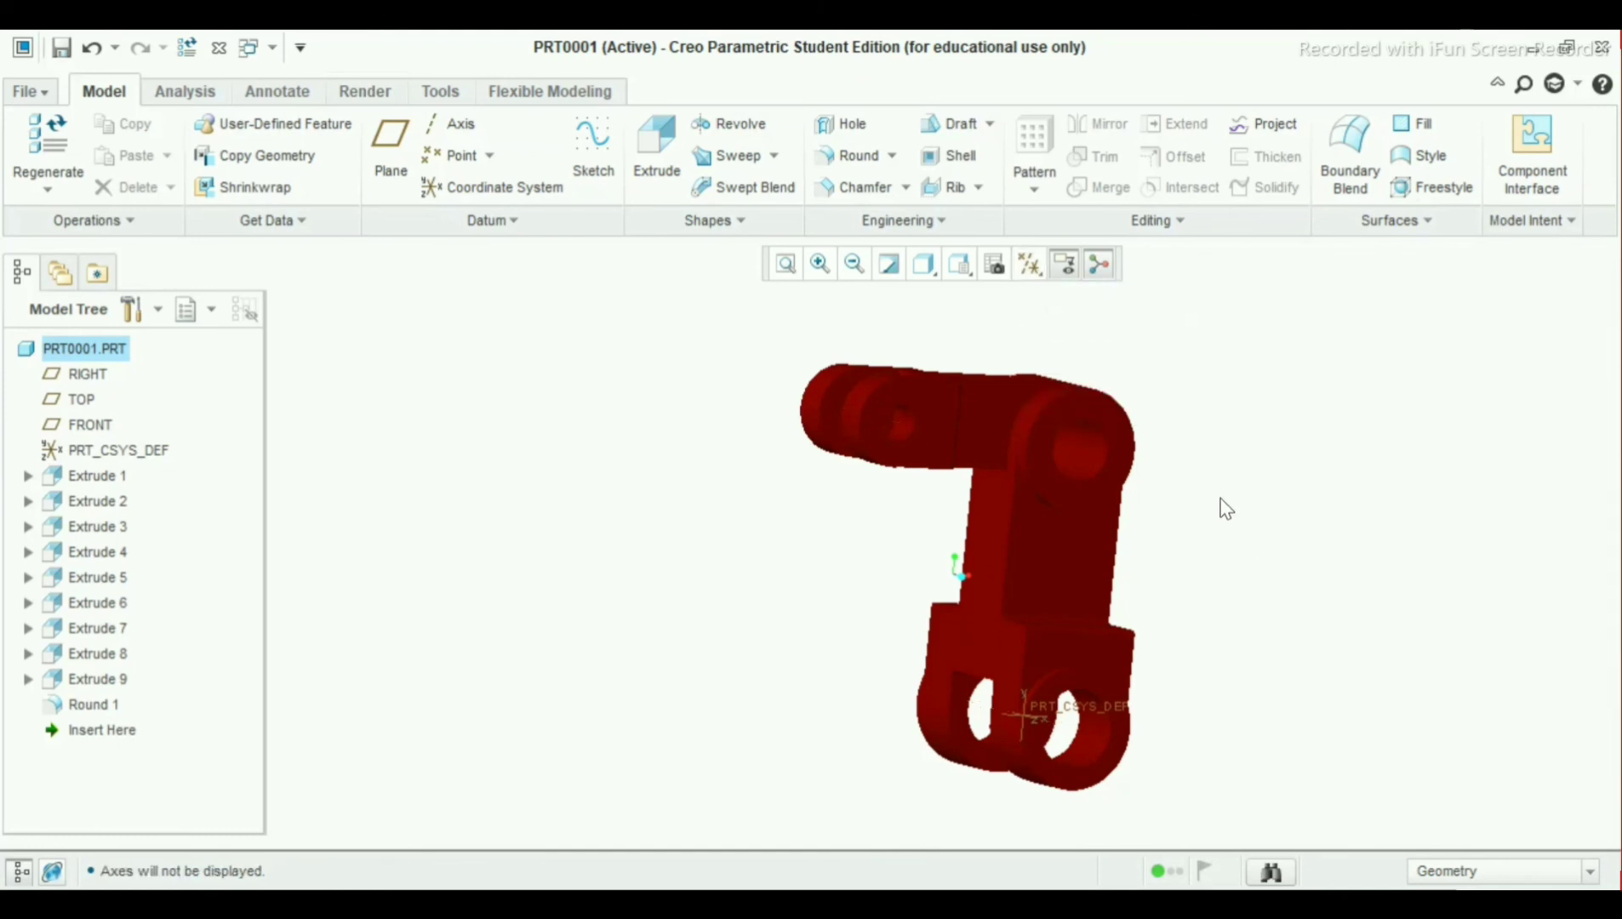
# Examine the red bracket from different angles and at a smaller scale, and refit the whole part to the view
pyautogui.moveTo(1226, 508)
pyautogui.mouseDown(button='middle')
pyautogui.moveTo(1151, 568)
pyautogui.moveTo(1249, 485)
pyautogui.moveTo(1264, 395)
pyautogui.moveTo(1162, 508)
pyautogui.moveTo(1096, 494)
pyautogui.moveTo(1075, 575)
pyautogui.moveTo(1097, 550)
pyautogui.moveTo(1052, 614)
pyautogui.moveTo(1075, 659)
pyautogui.moveTo(1083, 617)
pyautogui.moveTo(1109, 662)
pyautogui.moveTo(1076, 617)
pyautogui.moveTo(1004, 619)
pyautogui.moveTo(1072, 623)
pyautogui.moveTo(1112, 681)
pyautogui.moveTo(1159, 707)
pyautogui.moveTo(1090, 709)
pyautogui.moveTo(1075, 771)
pyautogui.moveTo(1119, 771)
pyautogui.moveTo(1134, 706)
pyautogui.moveTo(975, 743)
pyautogui.mouseUp(button='middle')
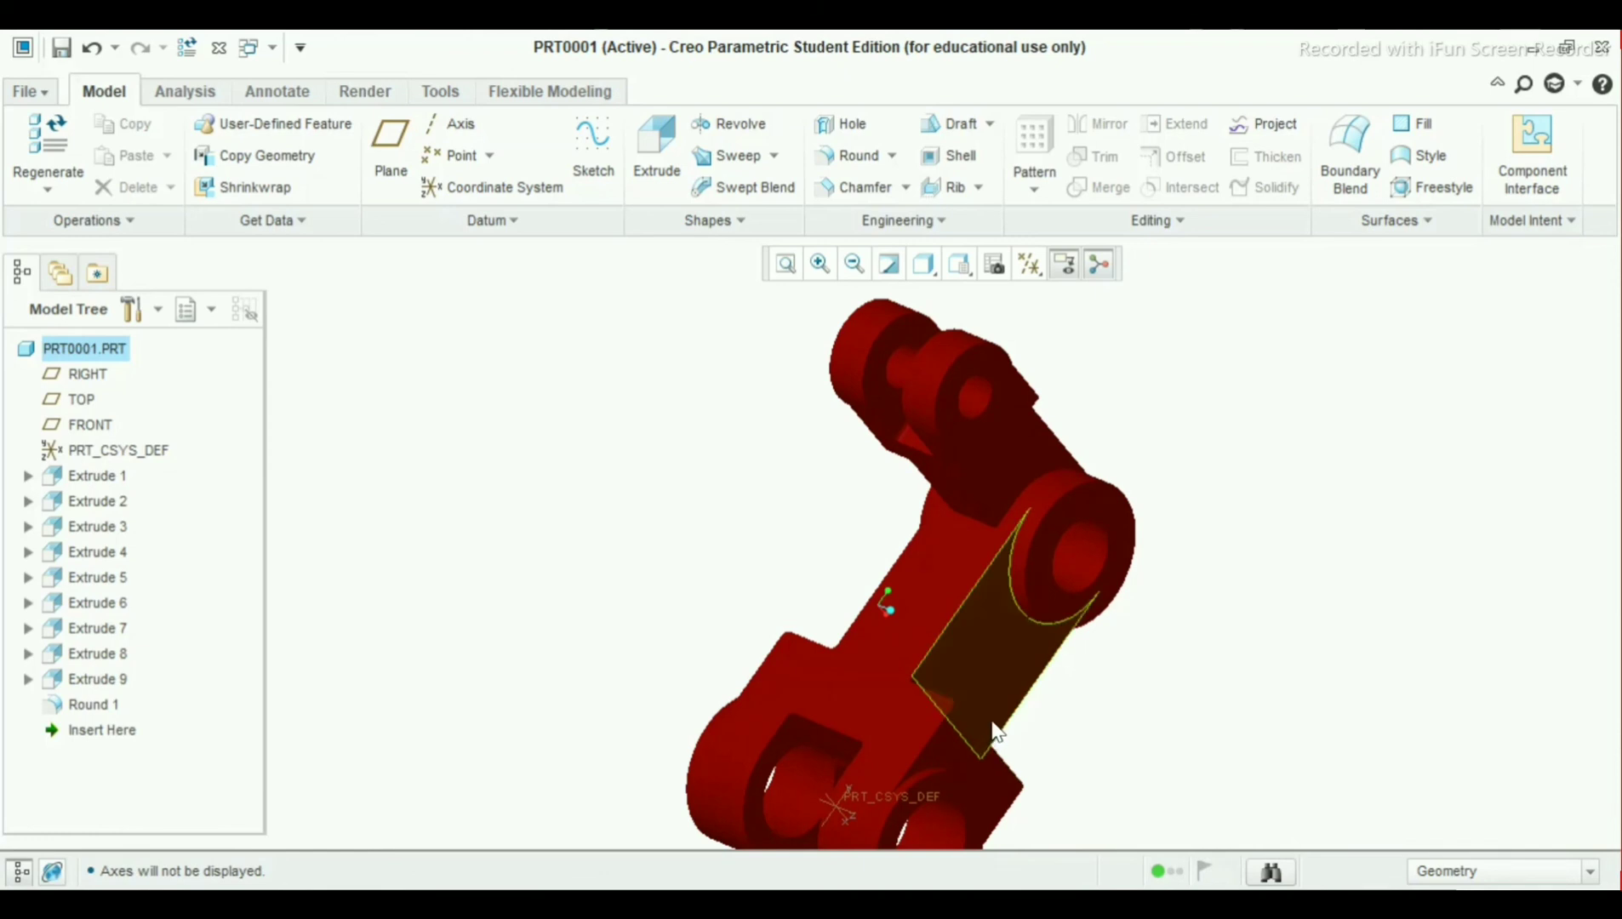
pyautogui.scroll(-2, 968, 743)
pyautogui.scroll(-3, 885, 800)
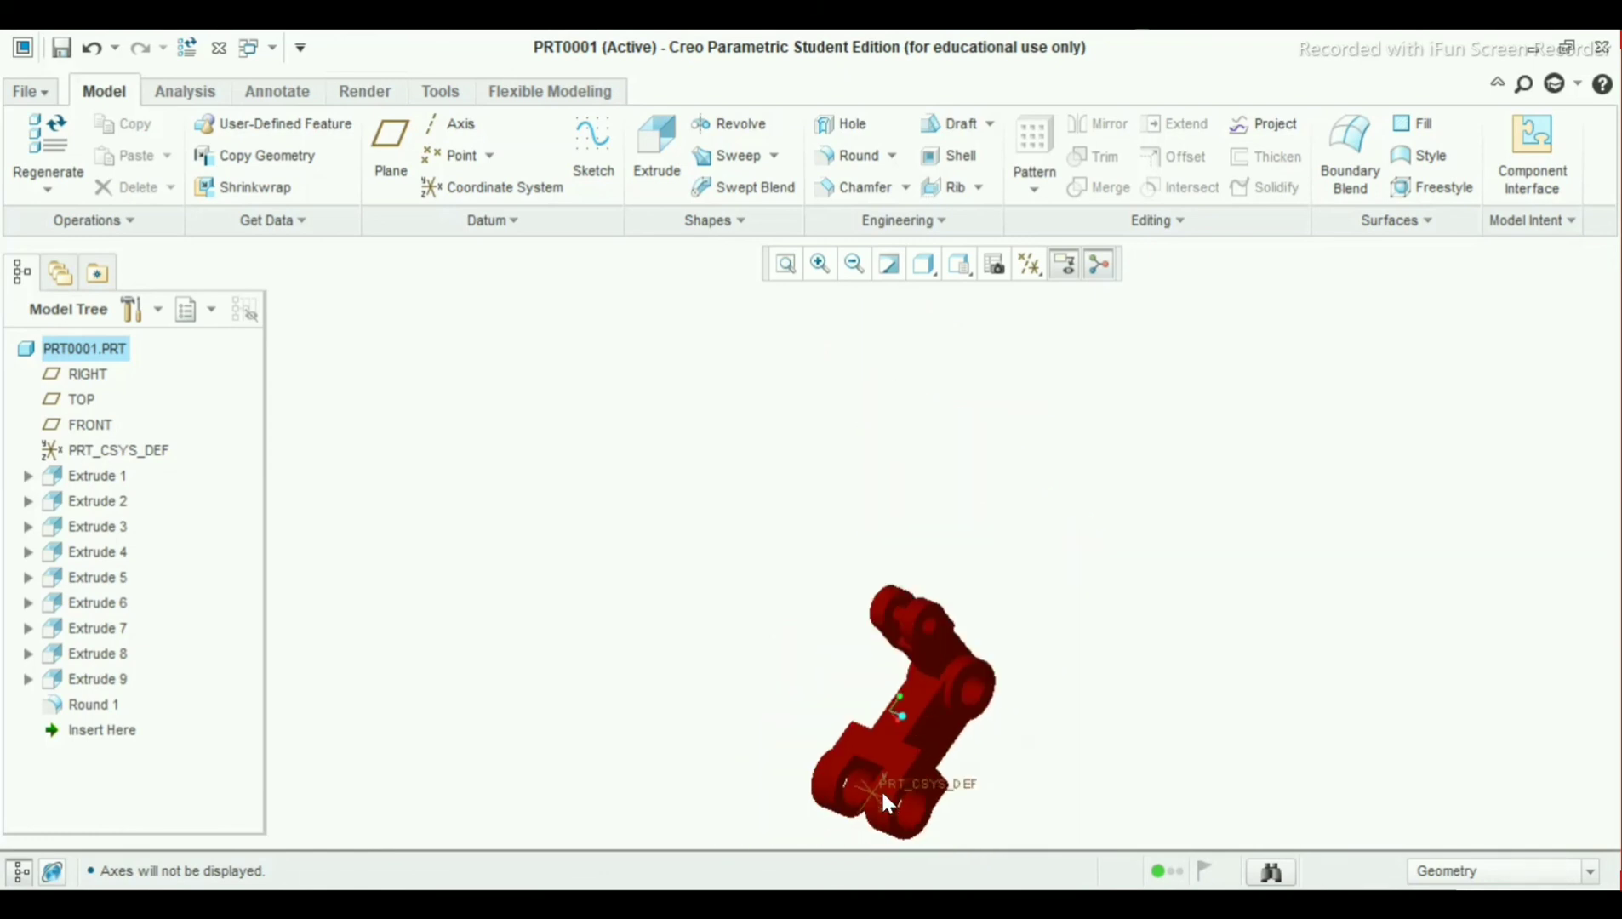
pyautogui.scroll(-2, 881, 800)
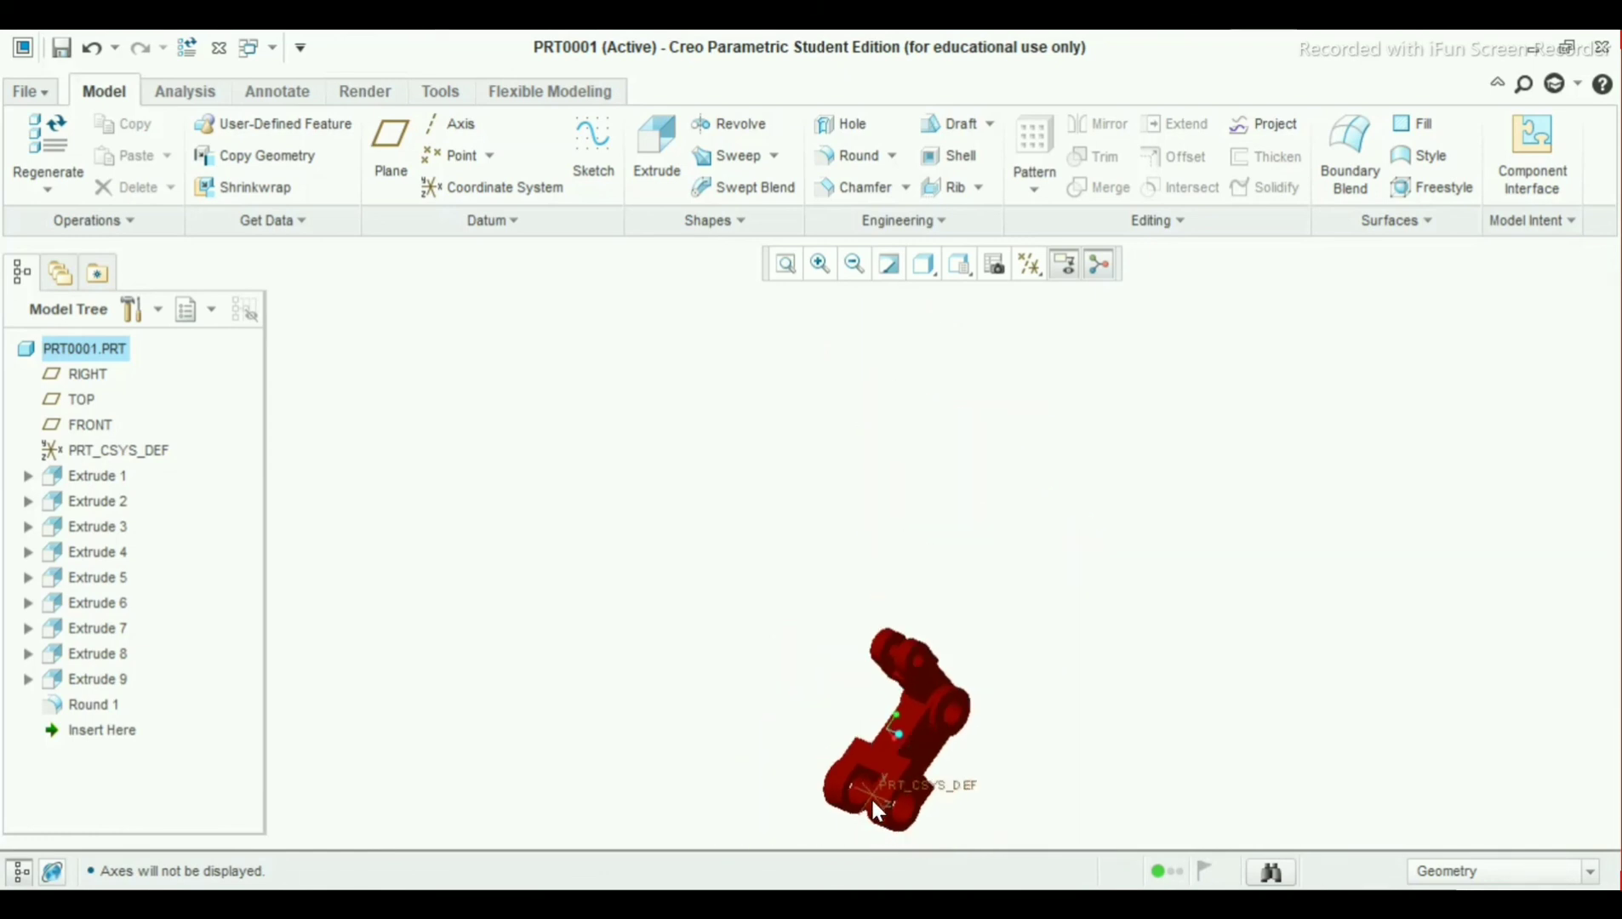
pyautogui.click(786, 265)
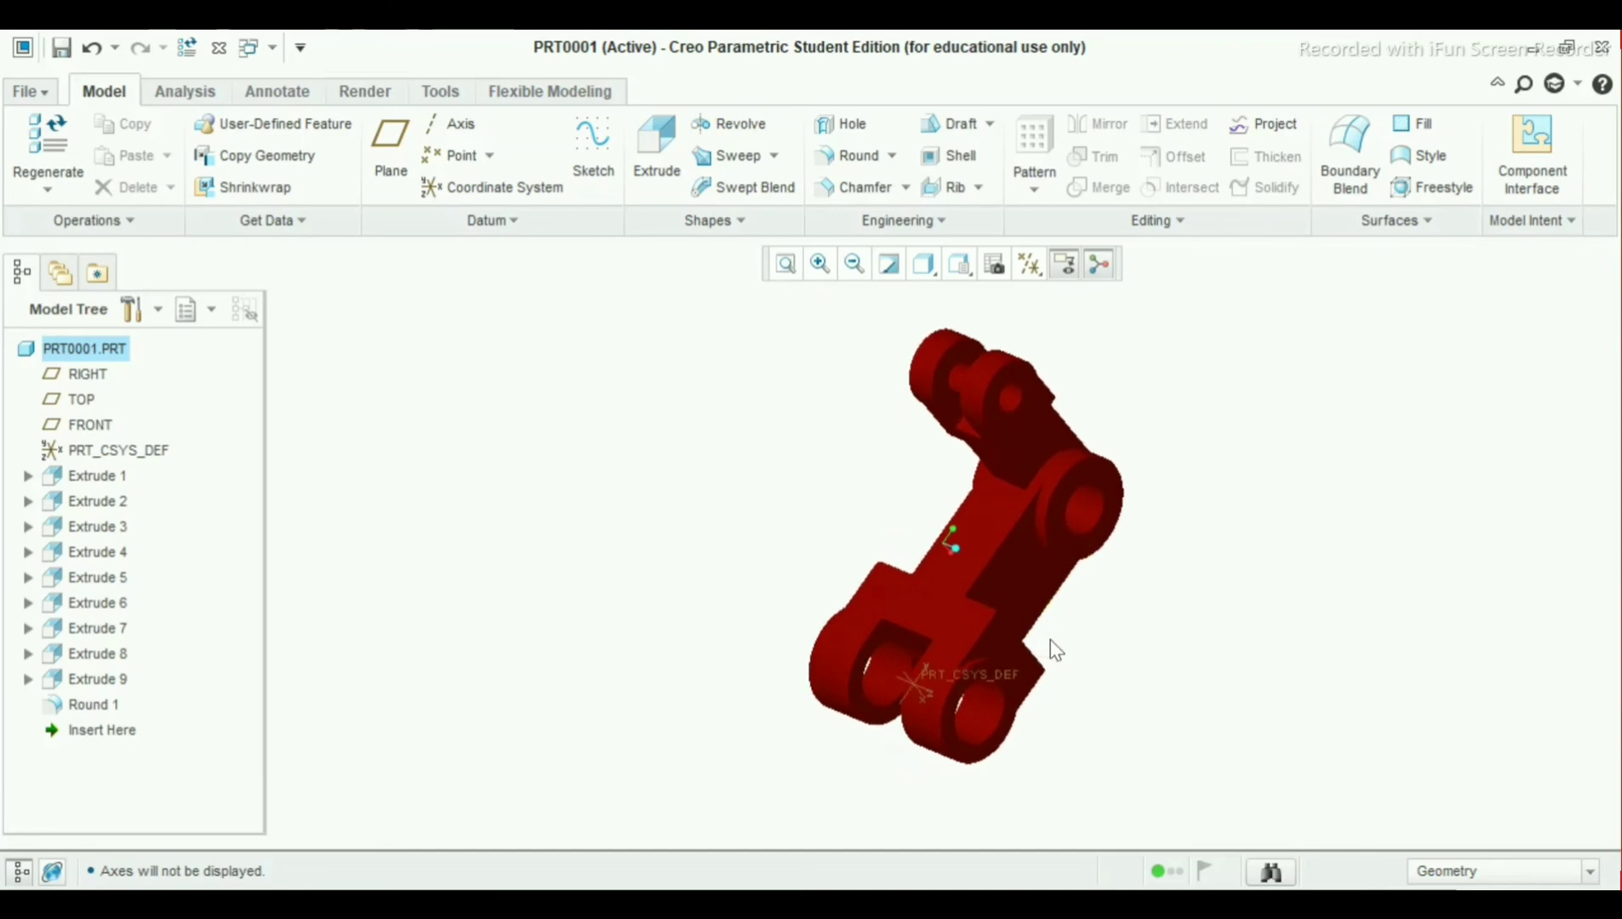